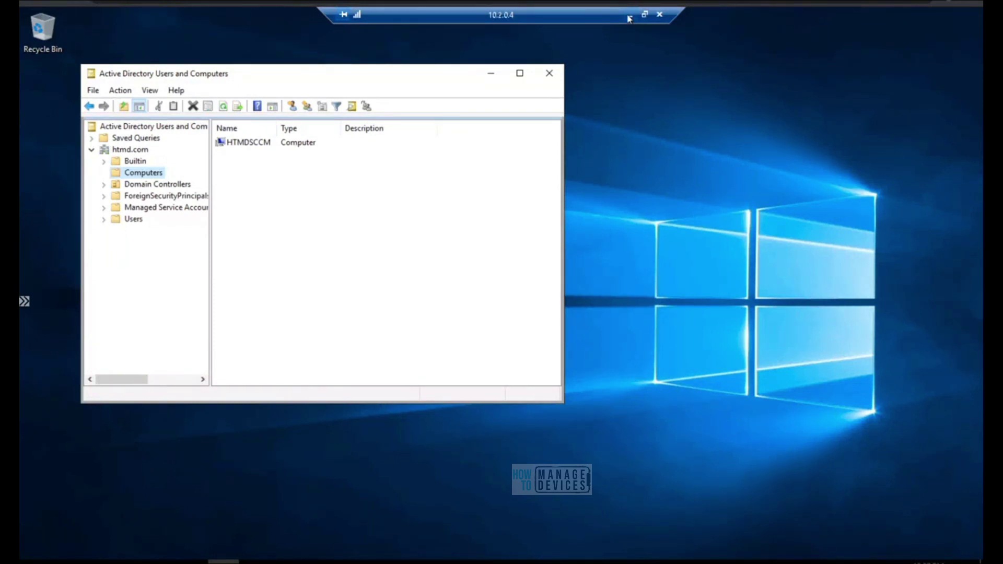
Step: Switch from the HTMD DC session to the SCCM Server session, minimize the command prompt and close the Network Connections window
left_click(629, 17)
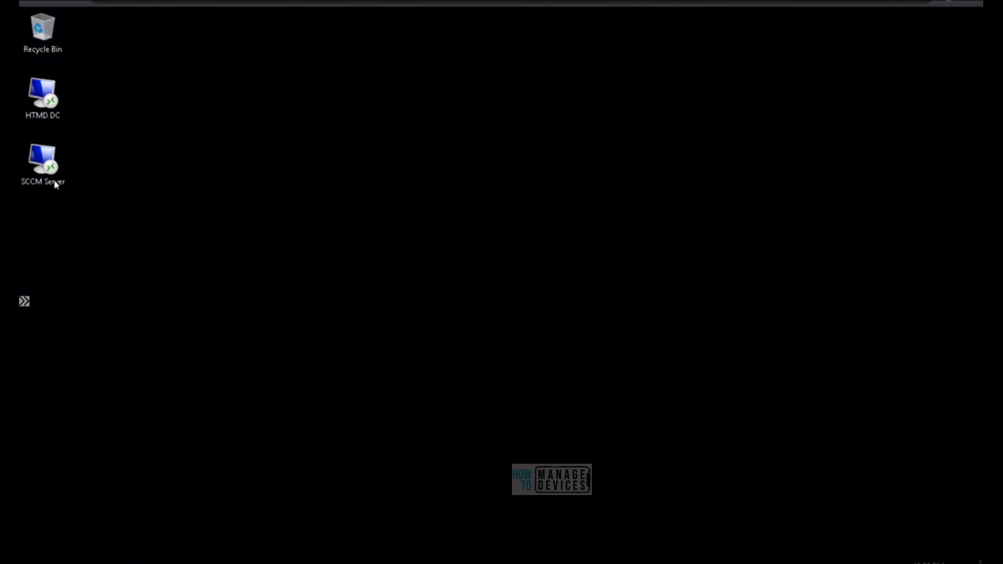
mouse_move(192, 562)
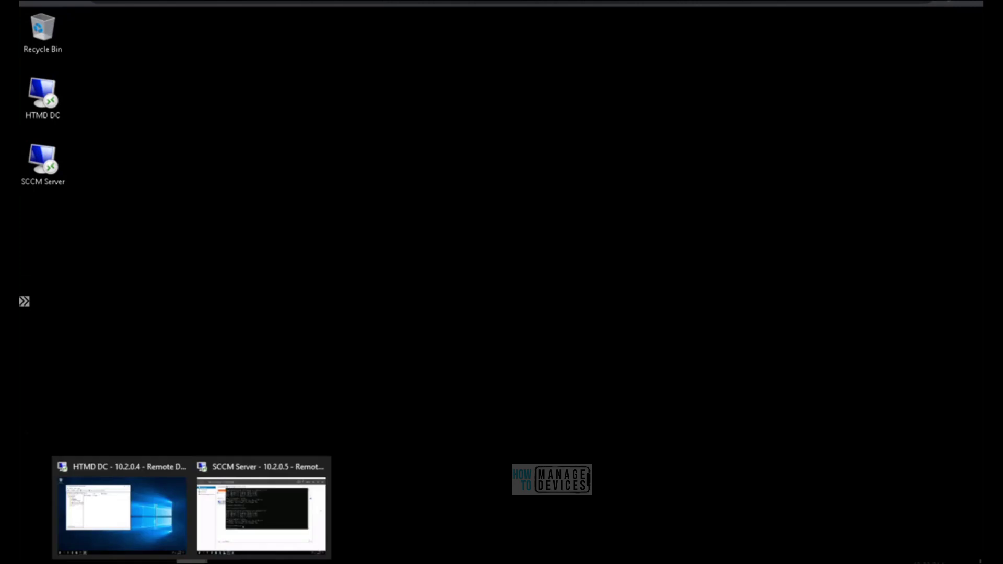
left_click(266, 517)
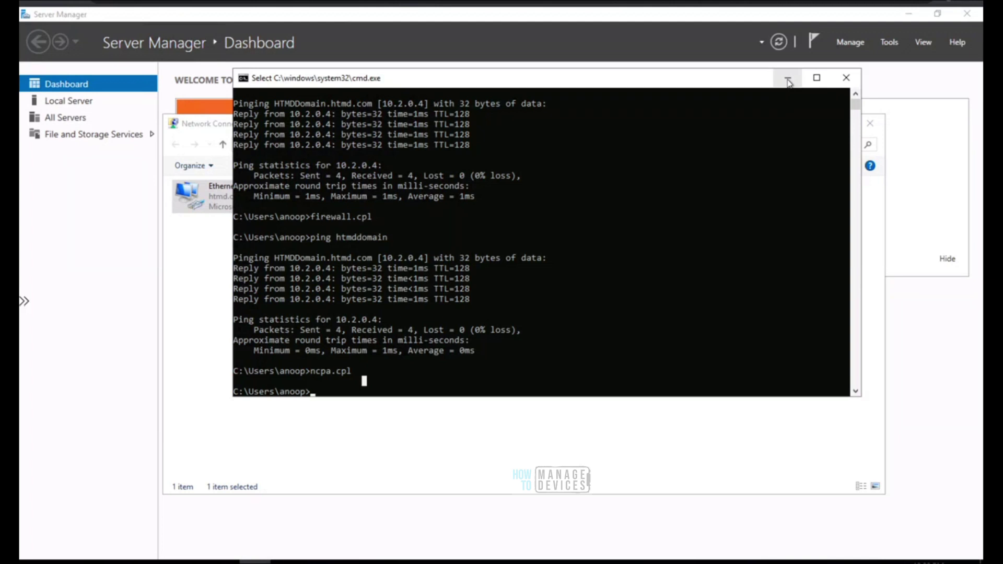
left_click(788, 80)
left_click(865, 122)
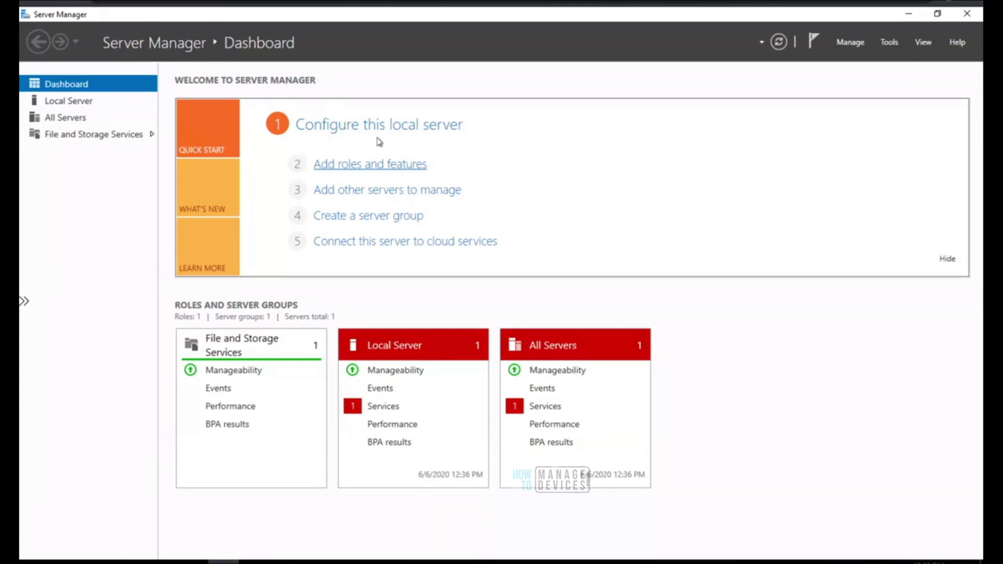
Step: Start adding roles and features with a role-based or feature-based installation on HTMDSCCM.htmd.com
left_click(405, 165)
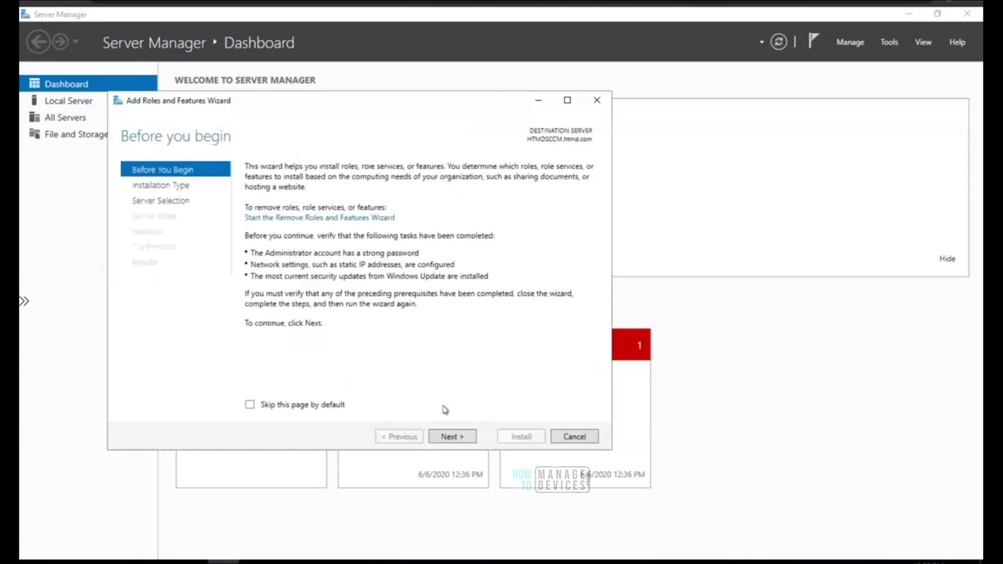
left_click(448, 438)
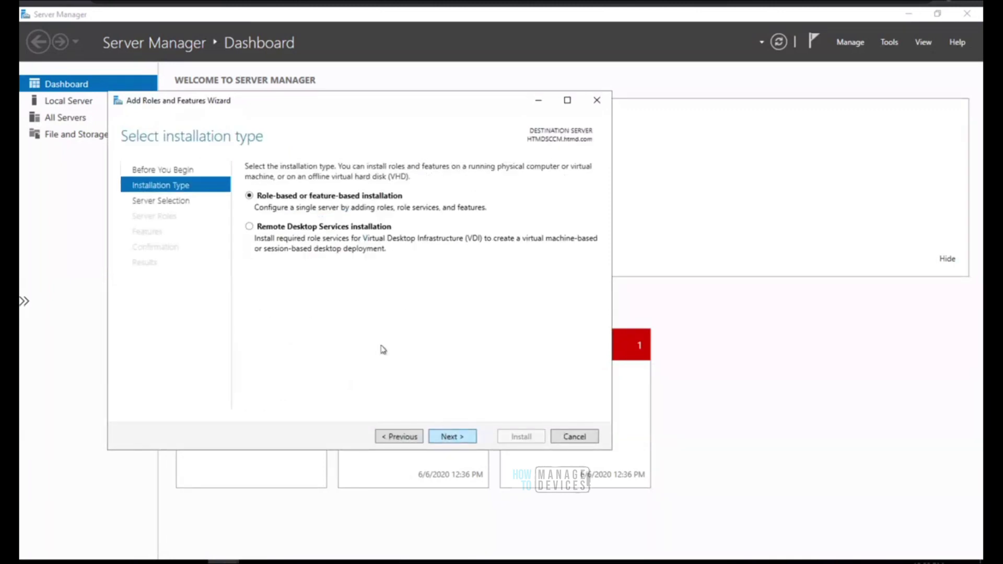
left_click(452, 442)
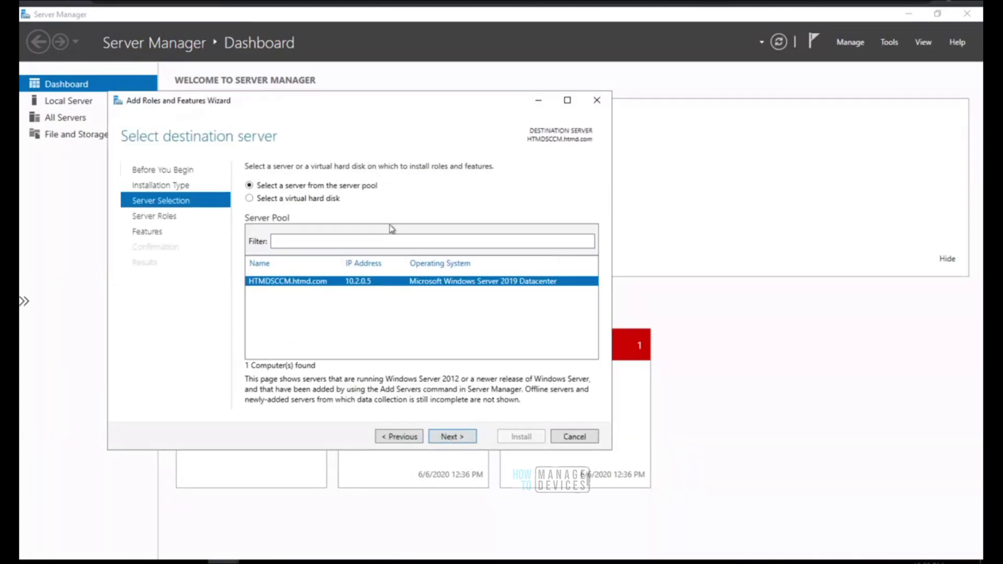
left_click(464, 438)
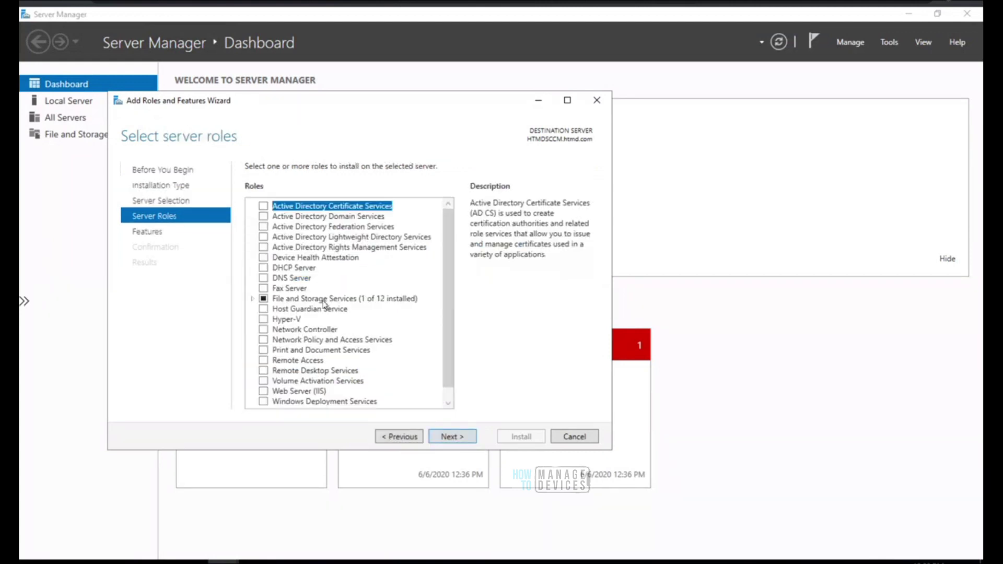
Step: Skip the server roles, select .NET Framework 3.5 Features and proceed to the installation confirmation
left_click(453, 437)
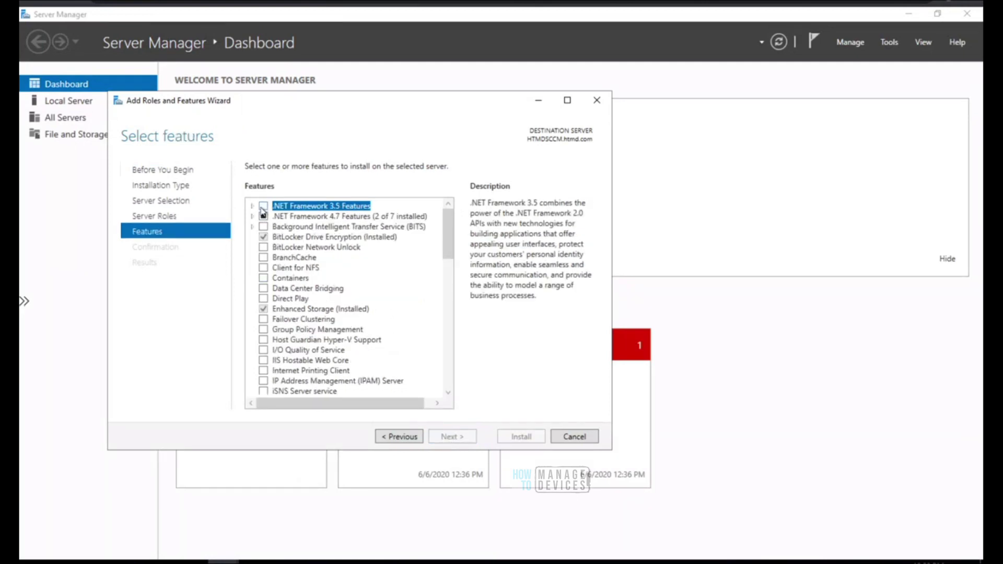
left_click(263, 207)
left_click(453, 437)
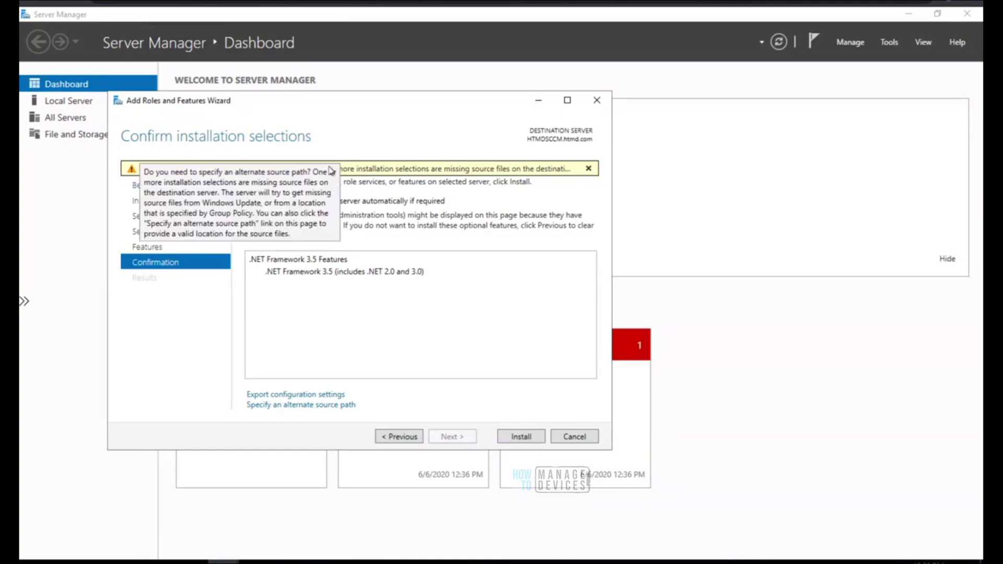
left_click_drag(366, 104, 416, 102)
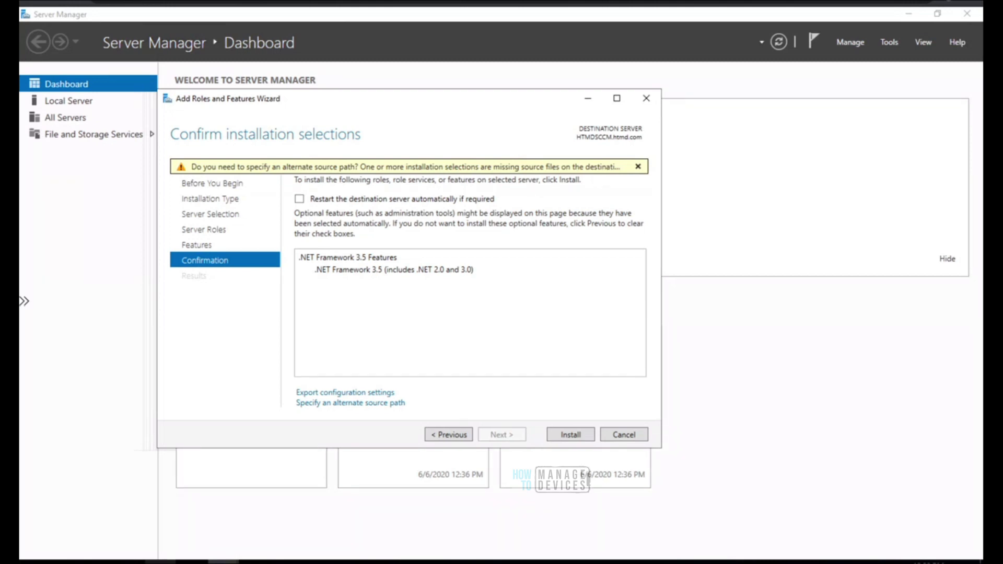
Step: Copy the path E:\sources\sxs of the DVD drive's sxs folder from File Explorer
left_click(160, 562)
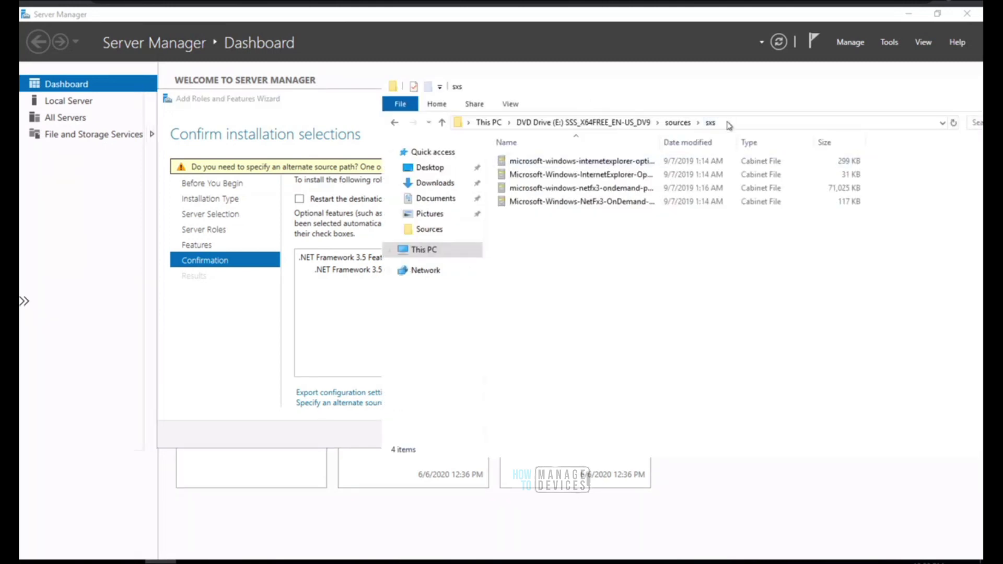
left_click(729, 123)
left_click(729, 123)
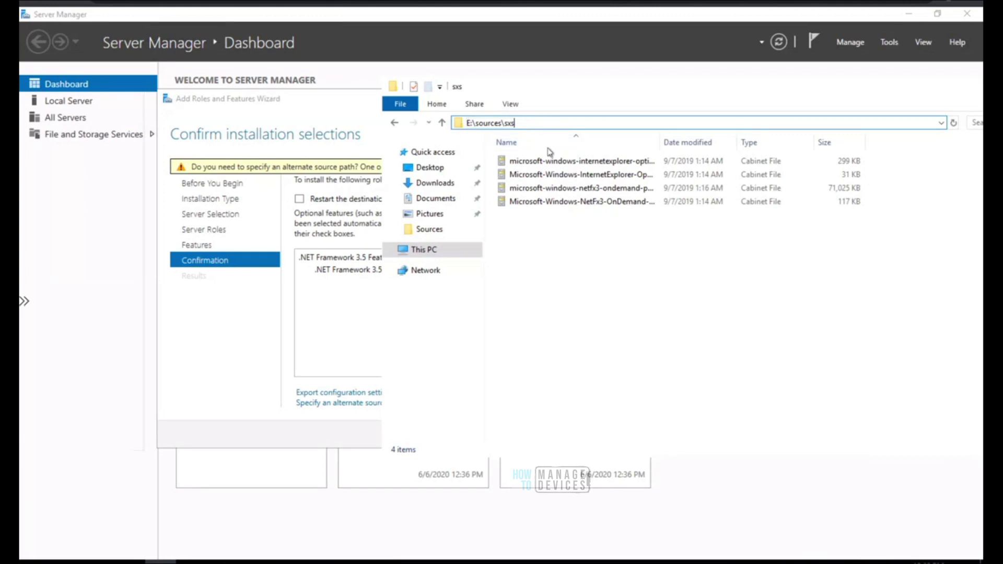
left_click(458, 123)
key("ctrl+c")
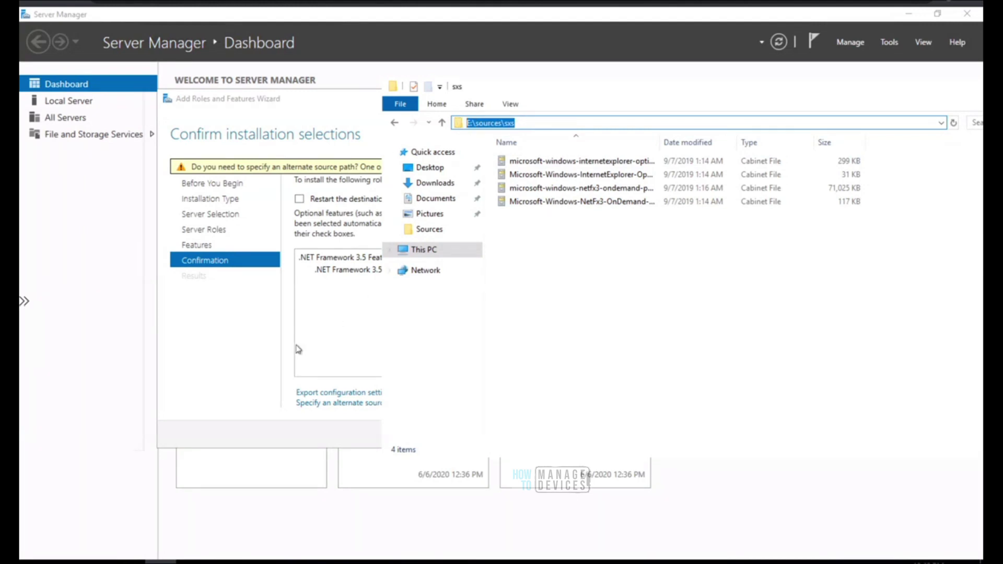
Step: Specify the copied E:\sources\sxs folder as the alternate source path and start installing .NET Framework 3.5
left_click(338, 303)
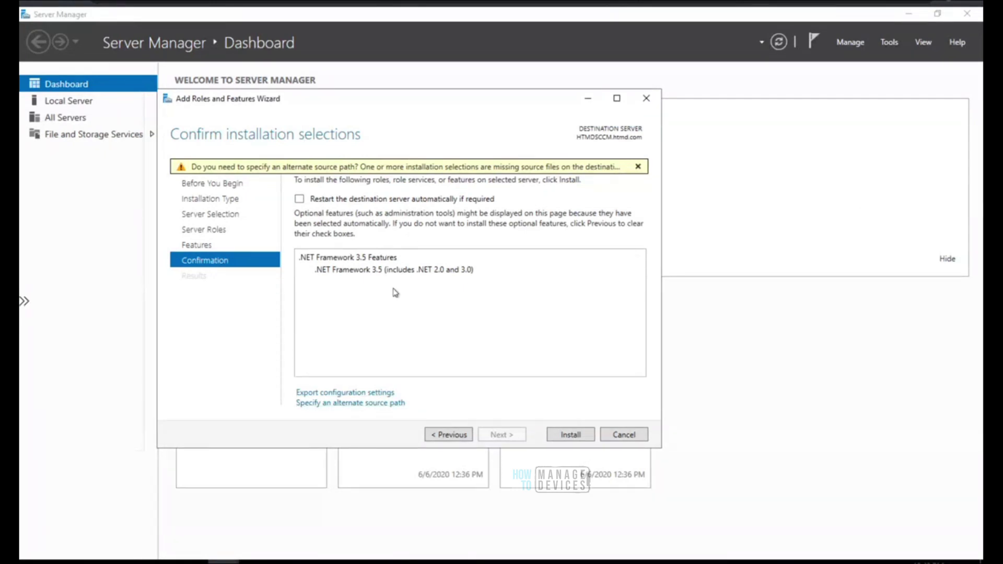
left_click(354, 408)
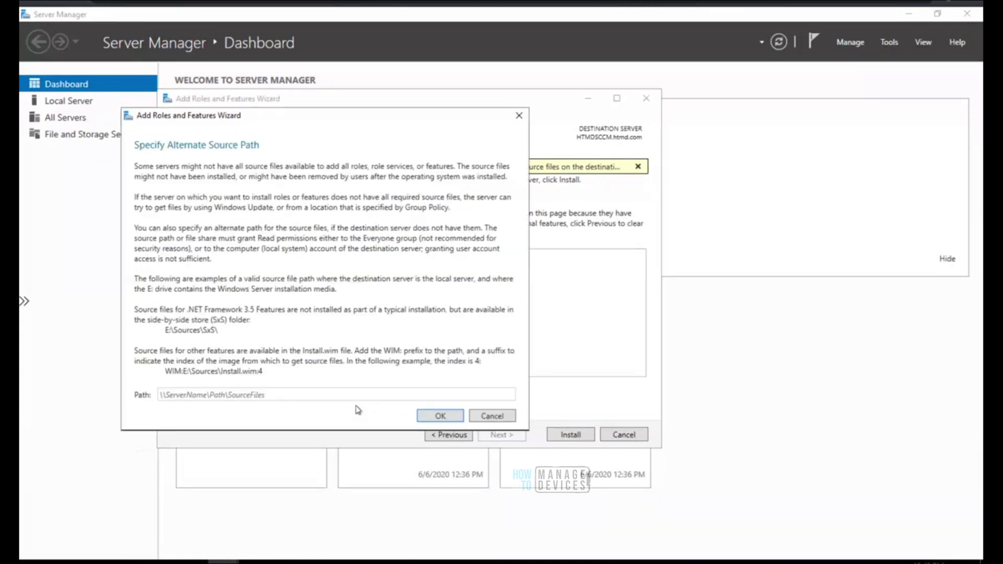
left_click(271, 395)
key("ctrl+v")
left_click(439, 416)
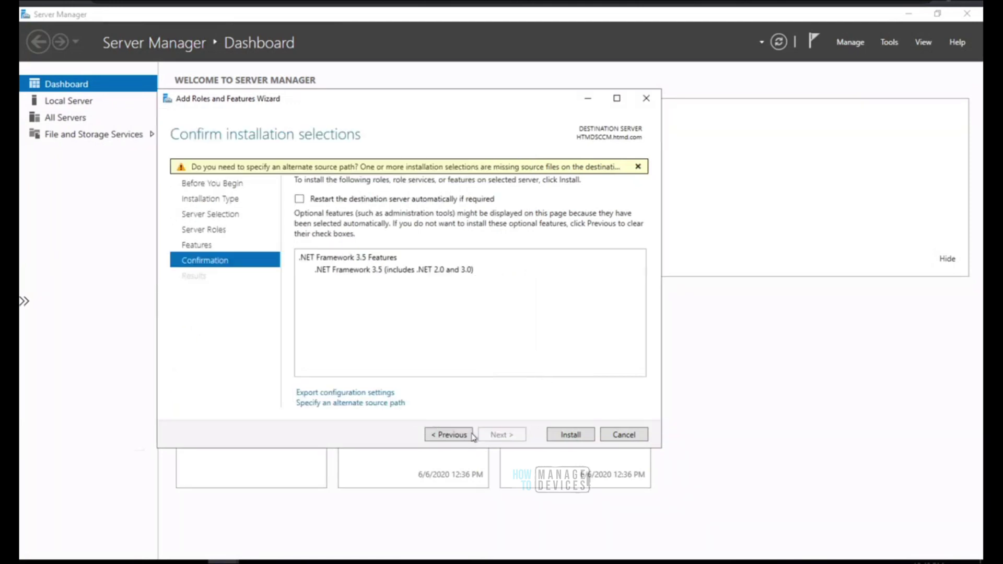
left_click(568, 439)
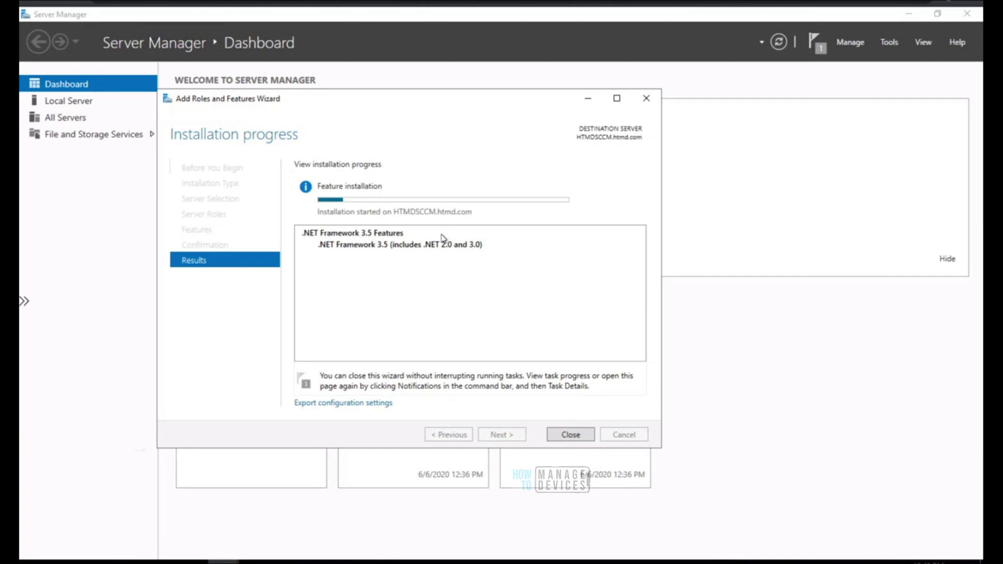
left_click_drag(428, 103, 522, 118)
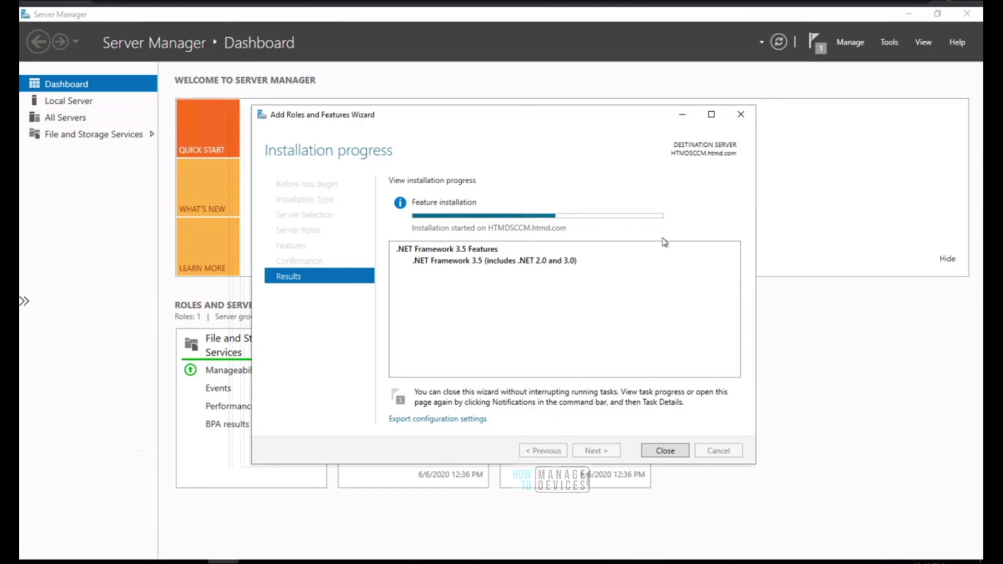
Step: Switch to the 10.1.0.6 session, close the IPv4 and Ethernet properties, and minimize Network Connections and the command prompt
mouse_move(412, 3)
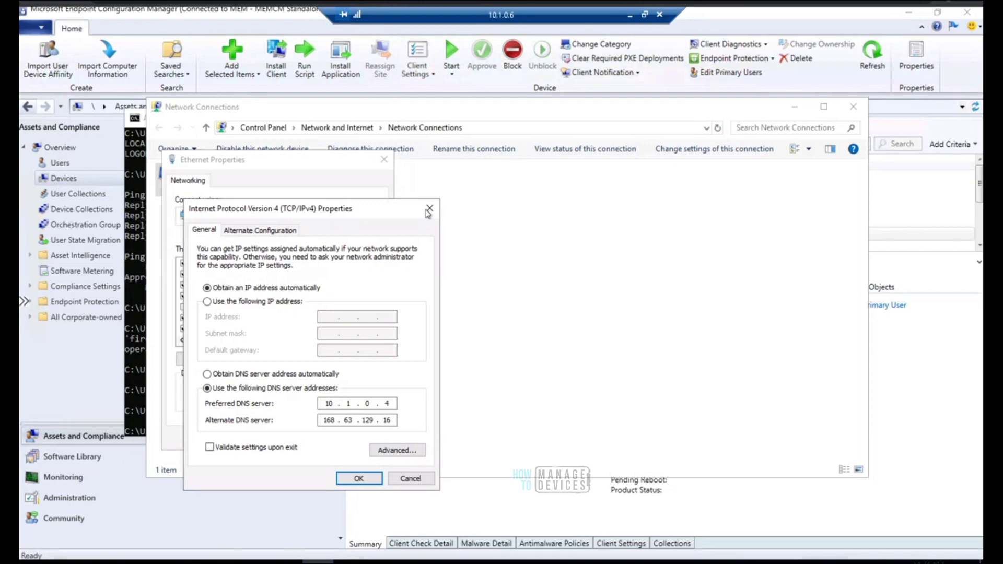
left_click(429, 209)
left_click(385, 159)
left_click(795, 108)
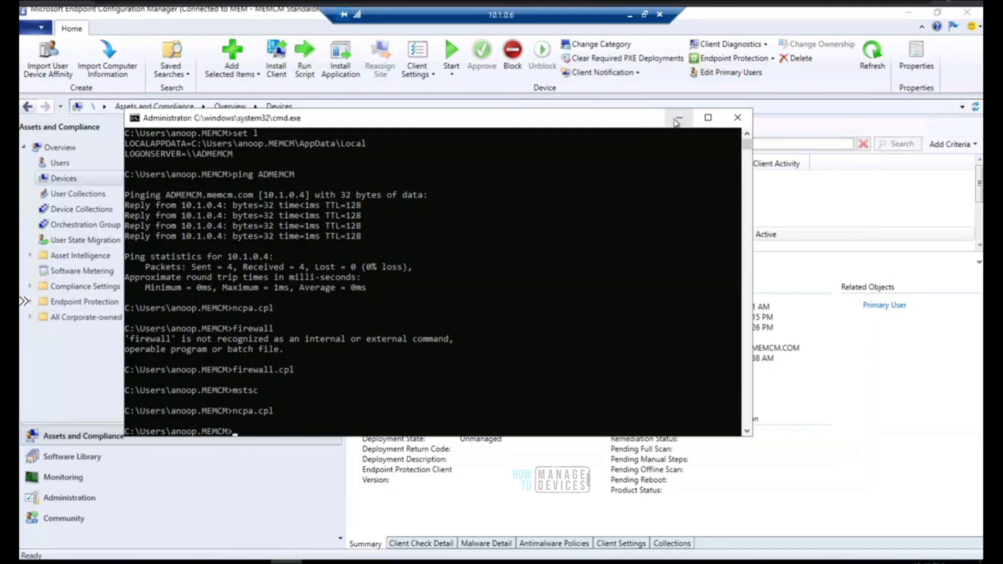
left_click(679, 118)
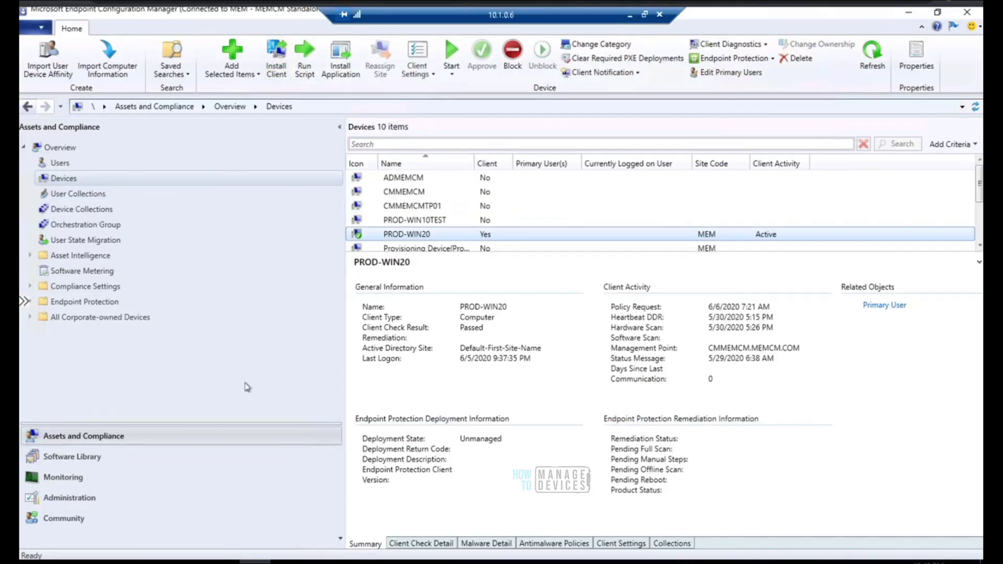
Step: Examine the Configuration Manager 2002 Hotfix (KB4563473) in Updates and Servicing of the Administration workspace
left_click_drag(345, 345, 245, 342)
left_click(99, 499)
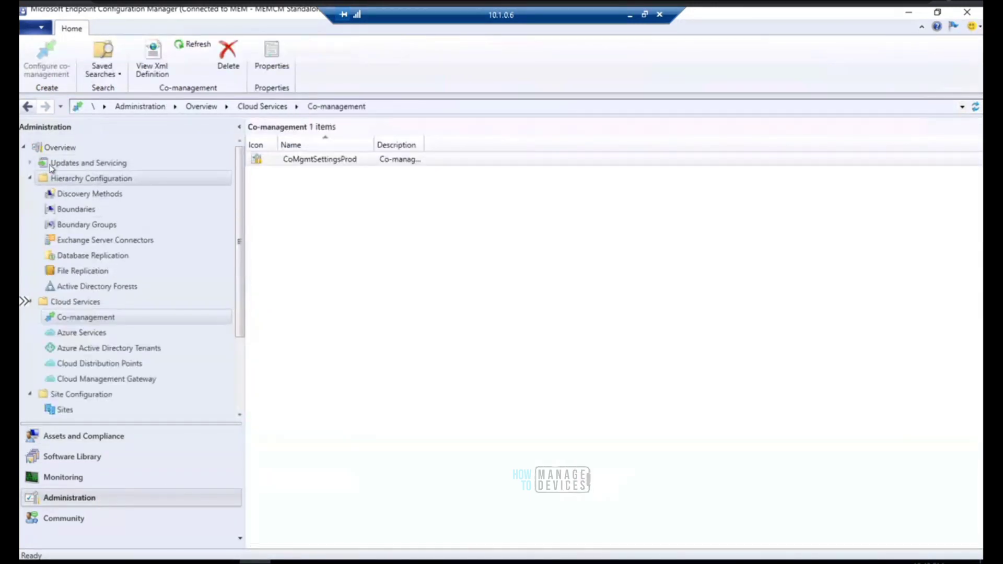
left_click(60, 165)
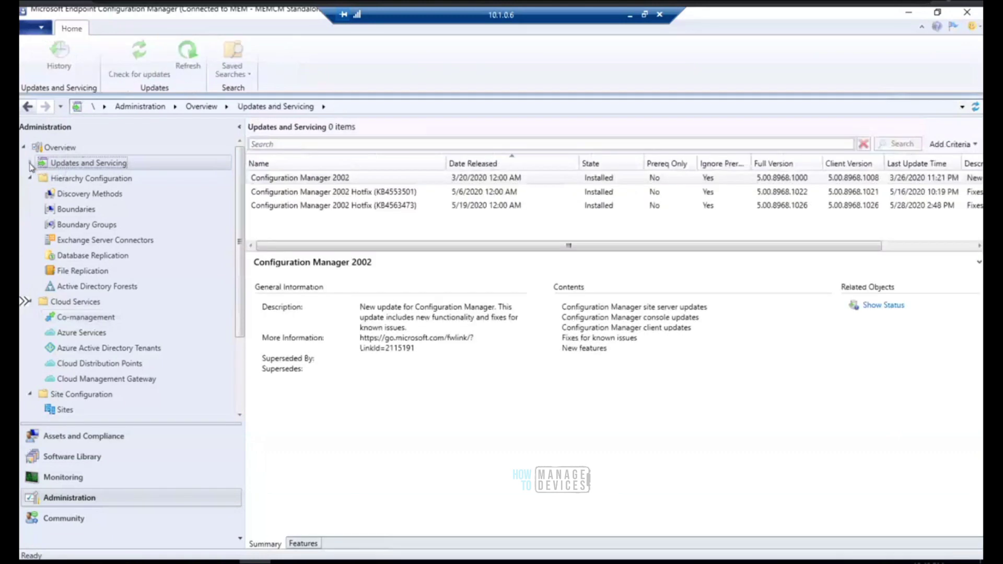
left_click(348, 208)
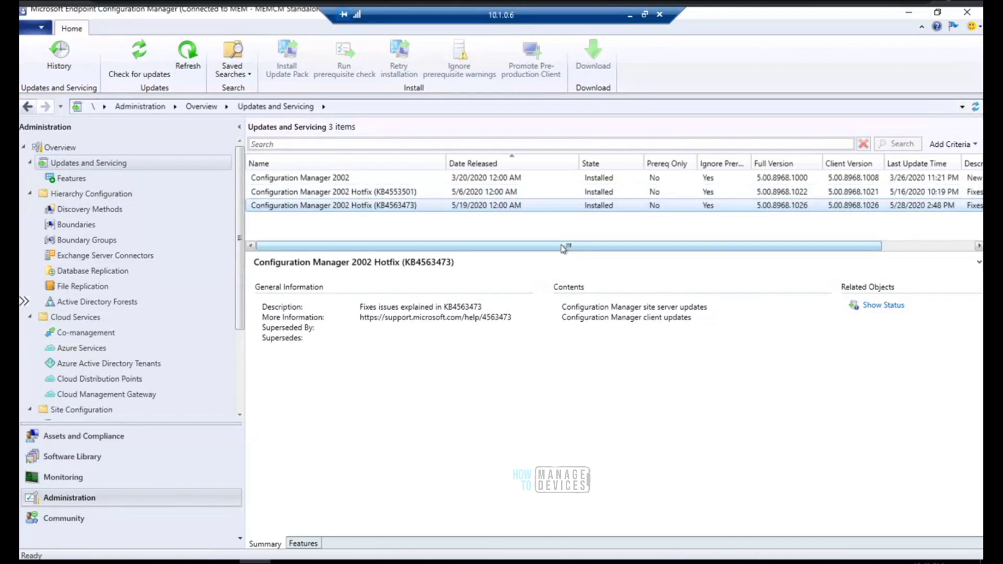
Step: Review the pre-release and release entries in the Features list under Updates and Servicing
left_click(74, 179)
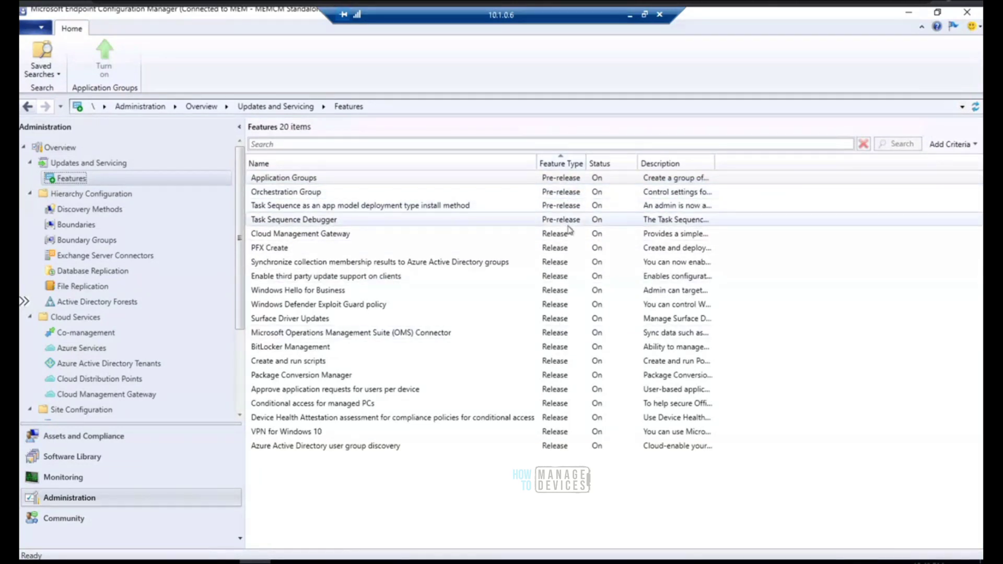
left_click(573, 180)
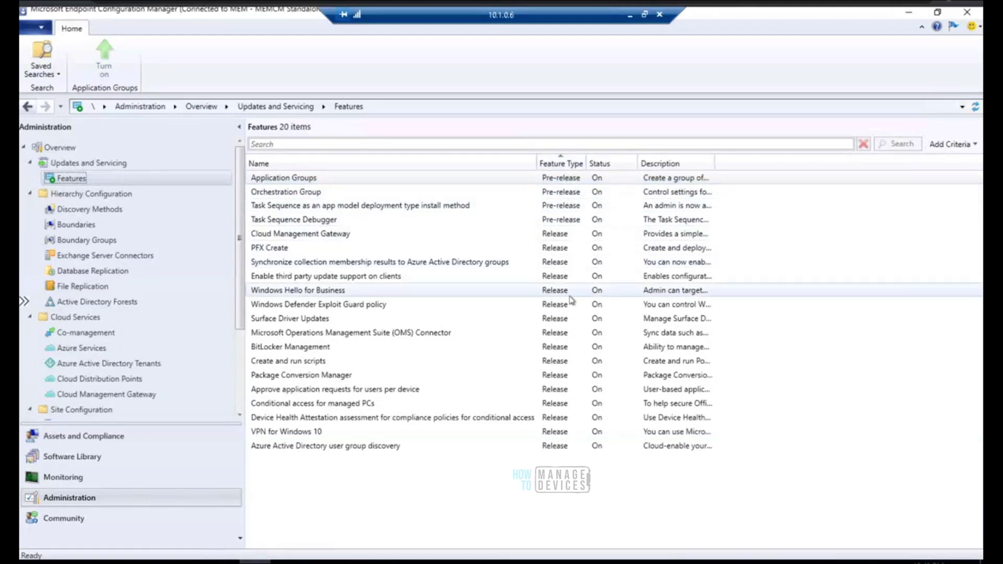
left_click(570, 178)
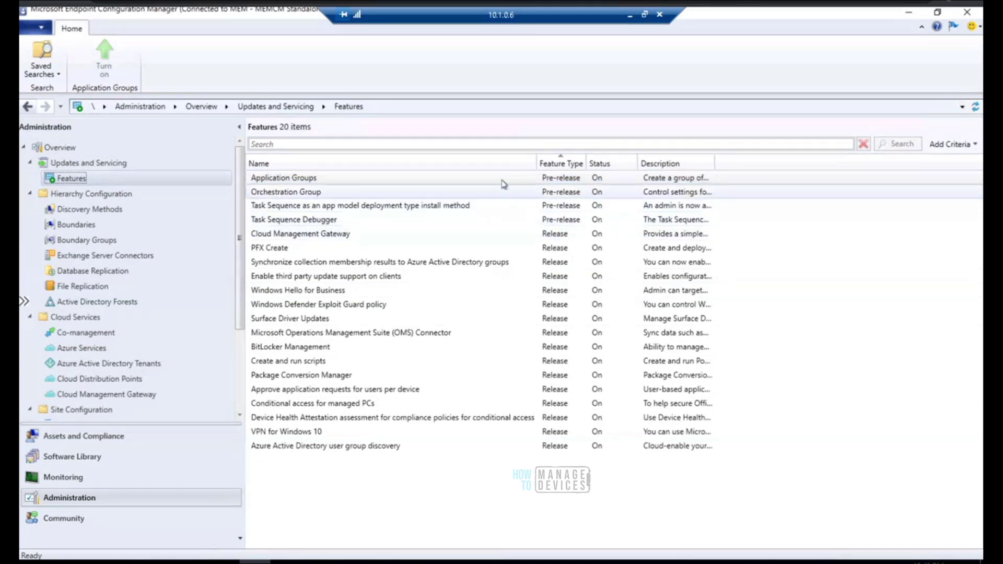
left_click(554, 177)
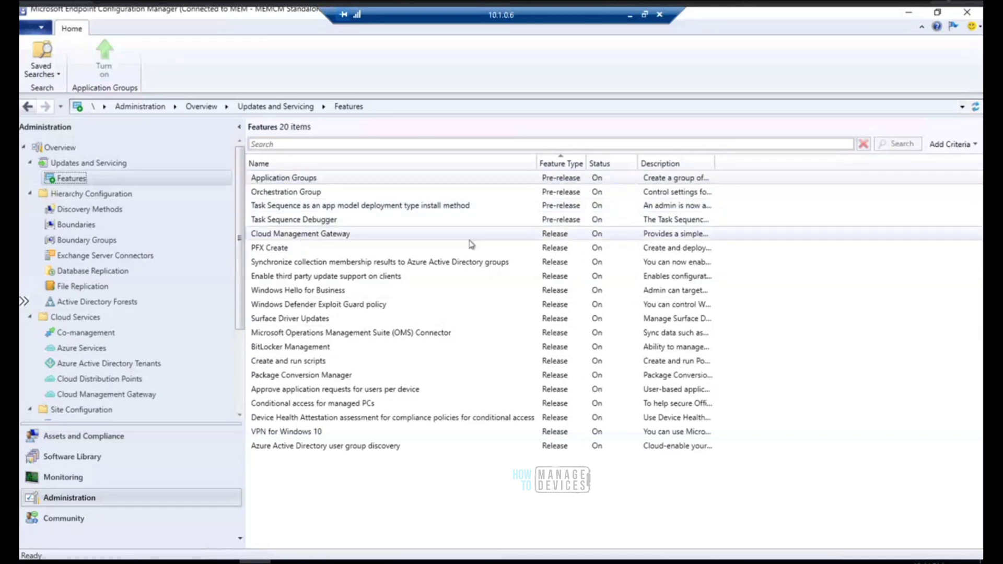
left_click(710, 179)
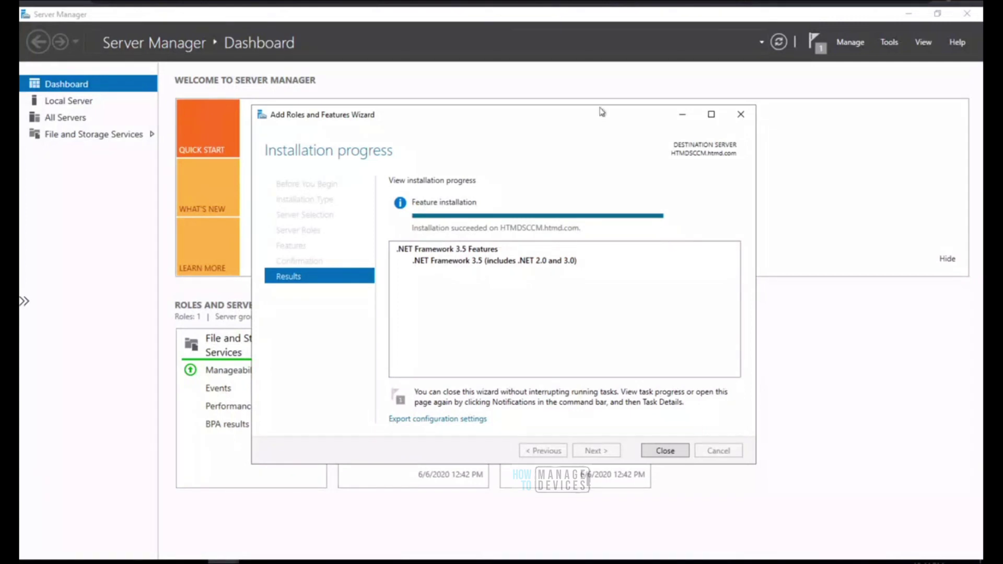
Step: Check the .NET Framework 3.5 installation result on HTMDSCCM.htmd.com and close the Add Roles and Features Wizard
left_click_drag(499, 119, 470, 93)
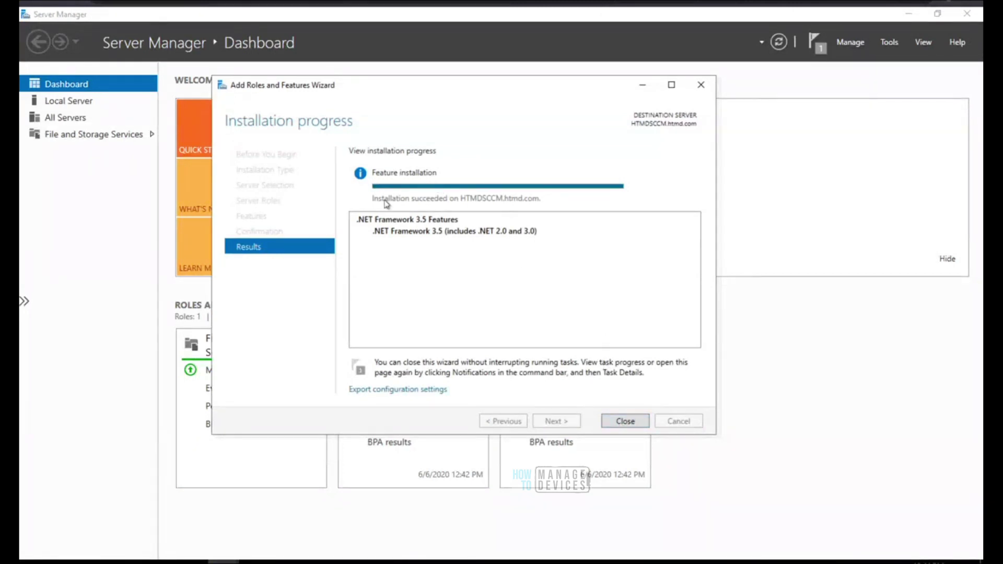
left_click(623, 422)
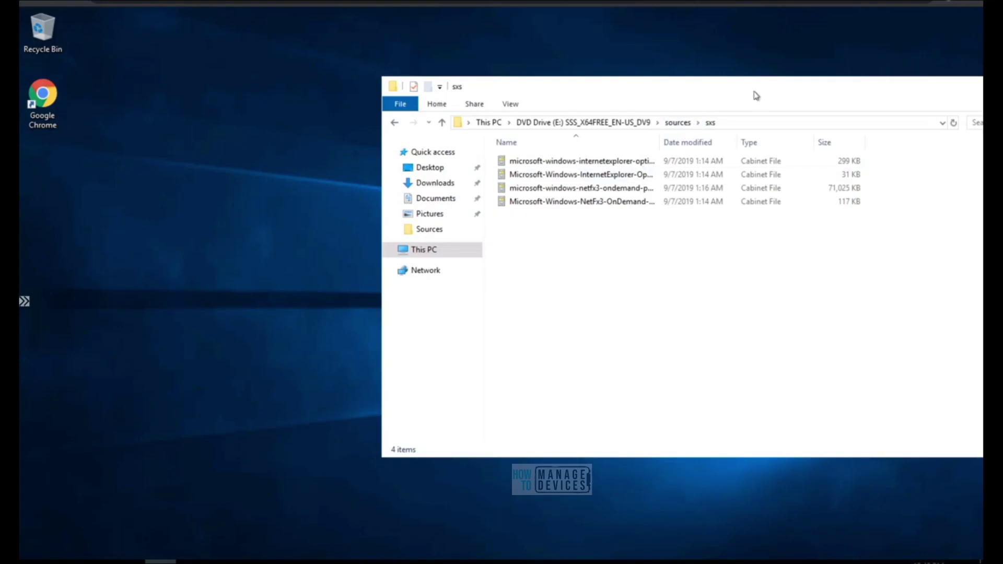
Step: Open the C:\Sources\SQL folder in File Explorer to view the SQL installation files
left_click_drag(575, 71, 385, 60)
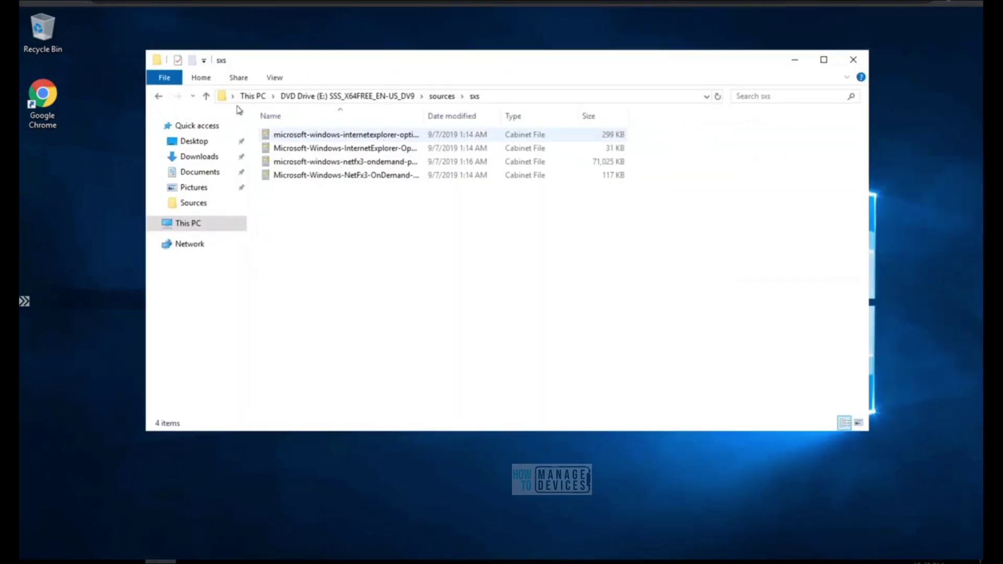
left_click(188, 227)
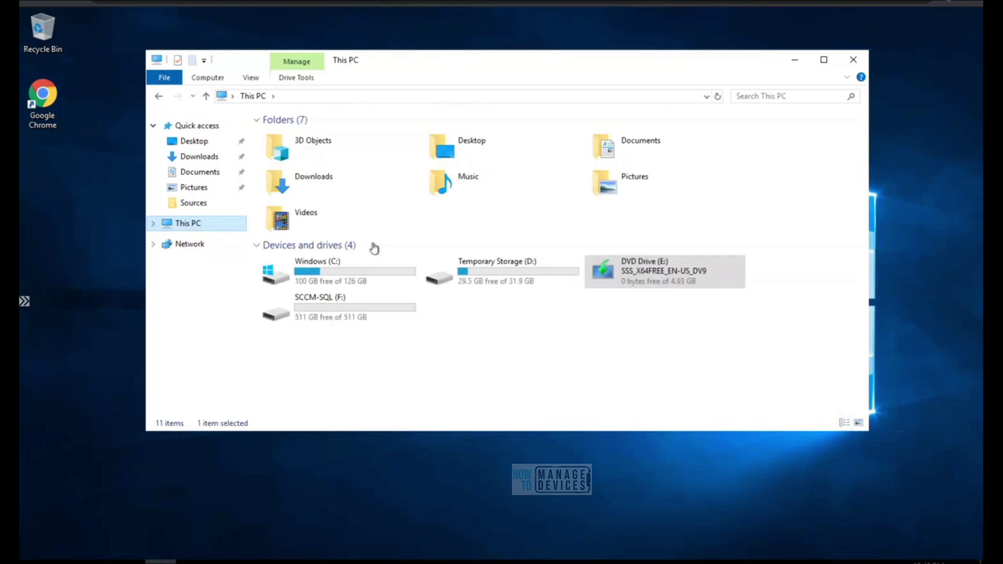
double_click(336, 270)
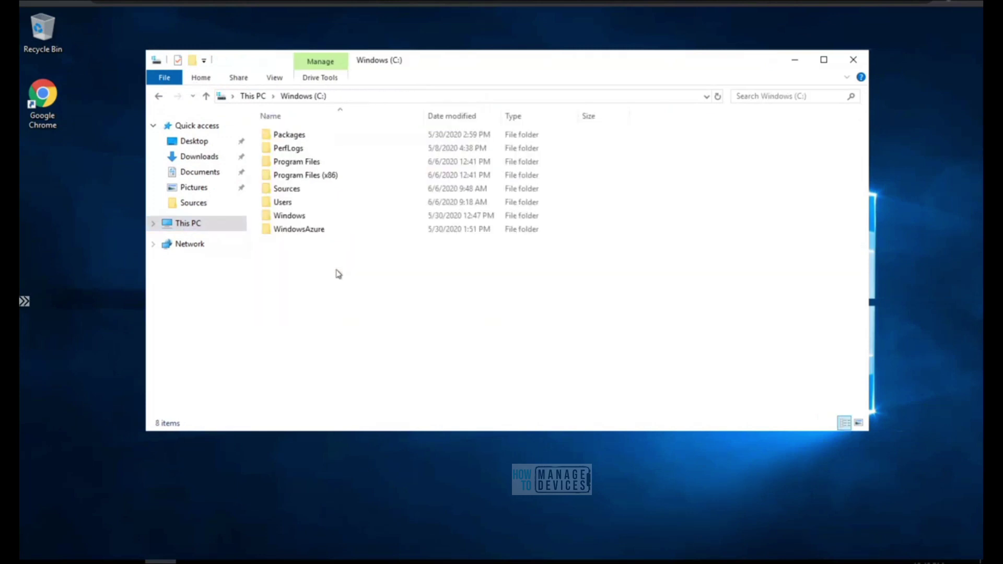
double_click(293, 193)
double_click(287, 163)
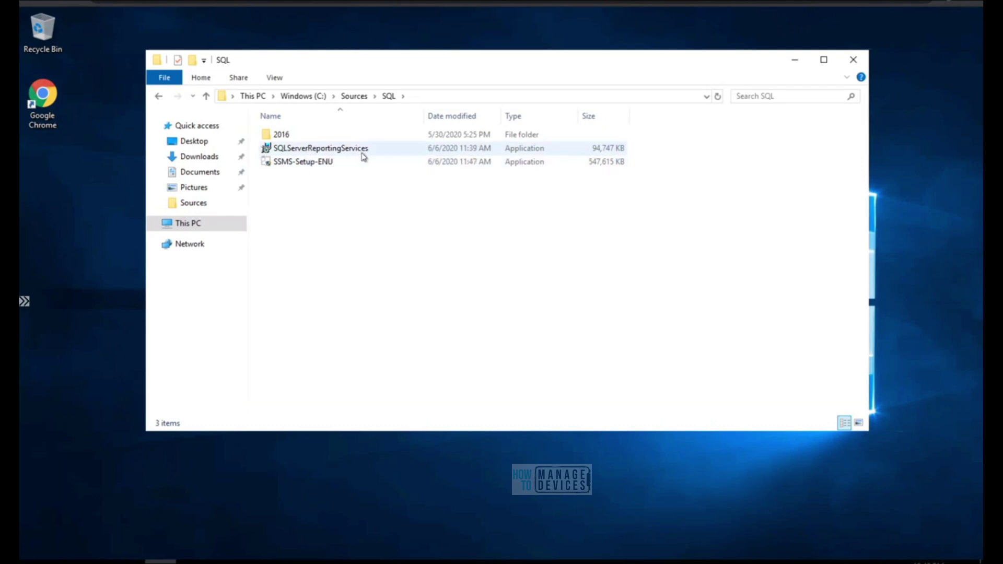
mouse_move(319, 168)
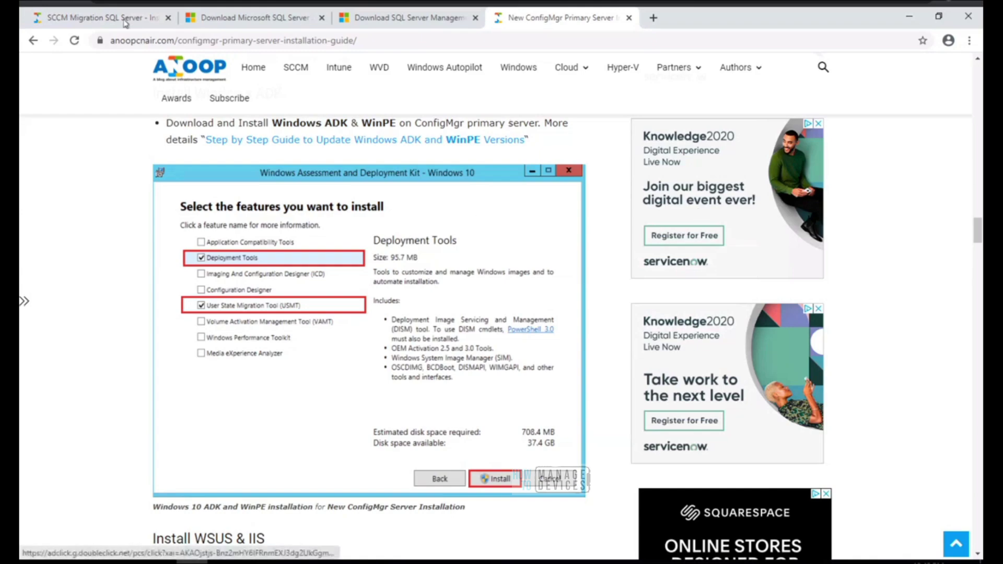
Step: Switch to Chrome and review the 64K allocation unit, ConfigMgr database sizing and TempDB recommendations in the SCCM Migration SQL Server article
left_click(114, 19)
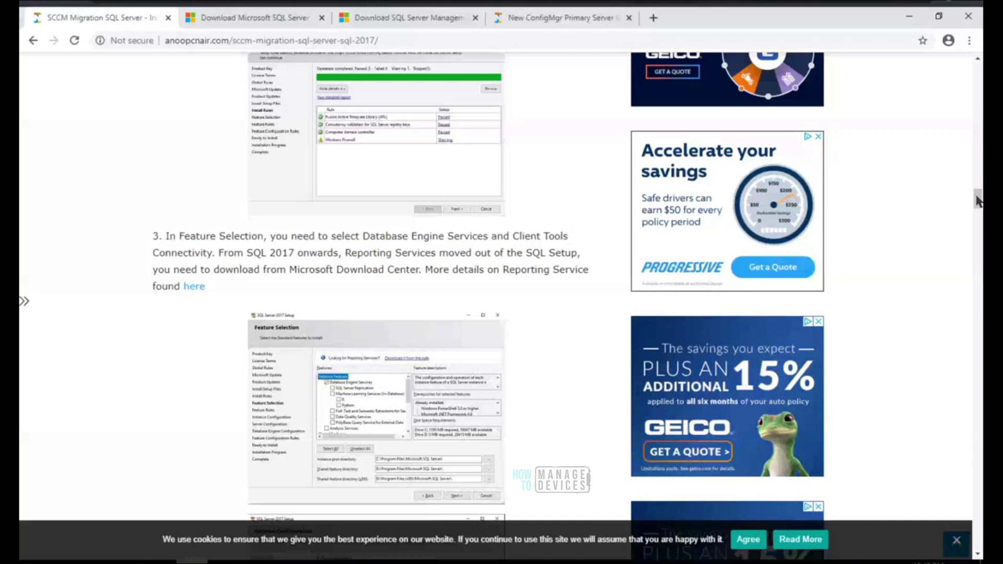
left_click_drag(977, 199, 980, 93)
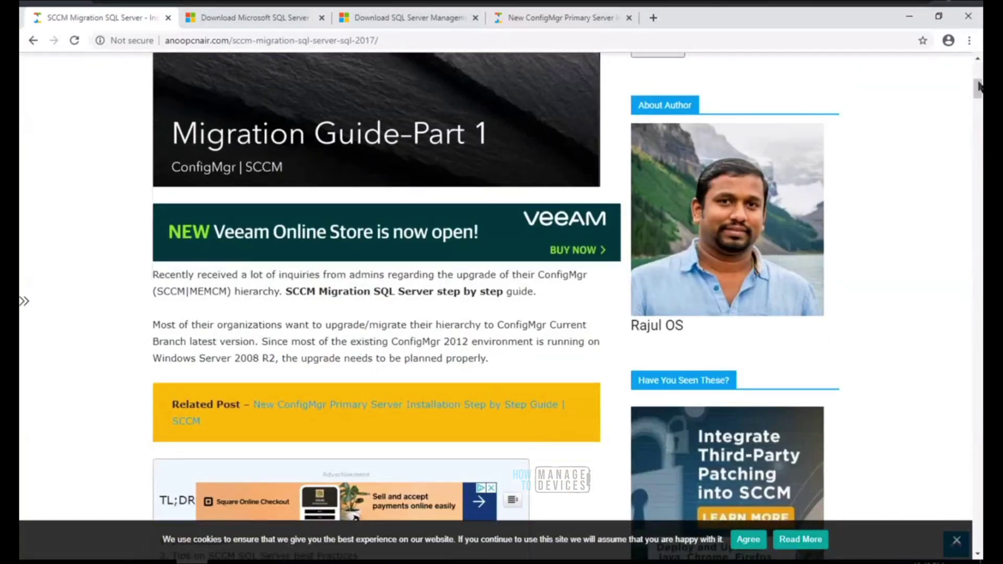
left_click_drag(980, 92, 979, 144)
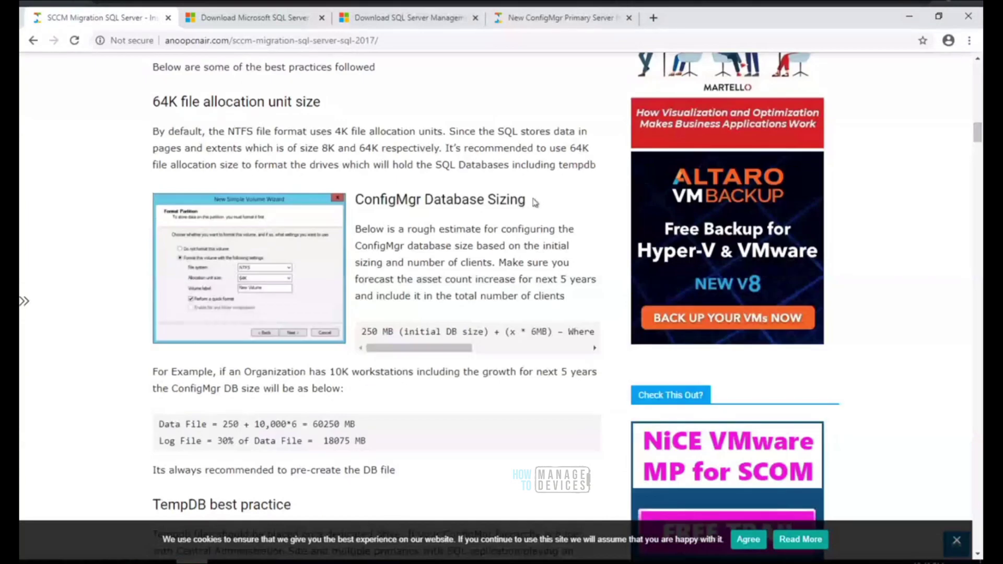
left_click_drag(527, 201, 447, 199)
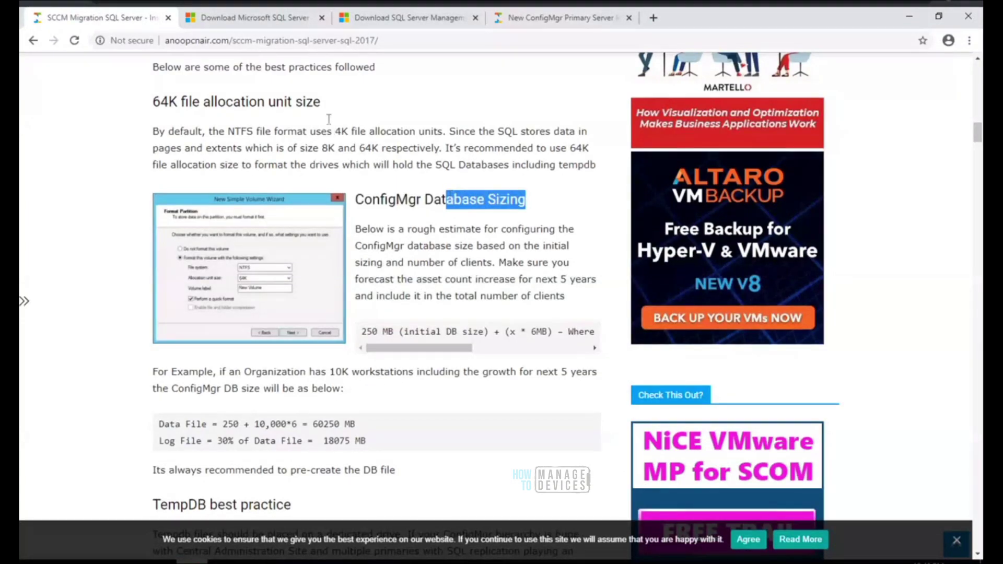
left_click_drag(323, 104, 181, 103)
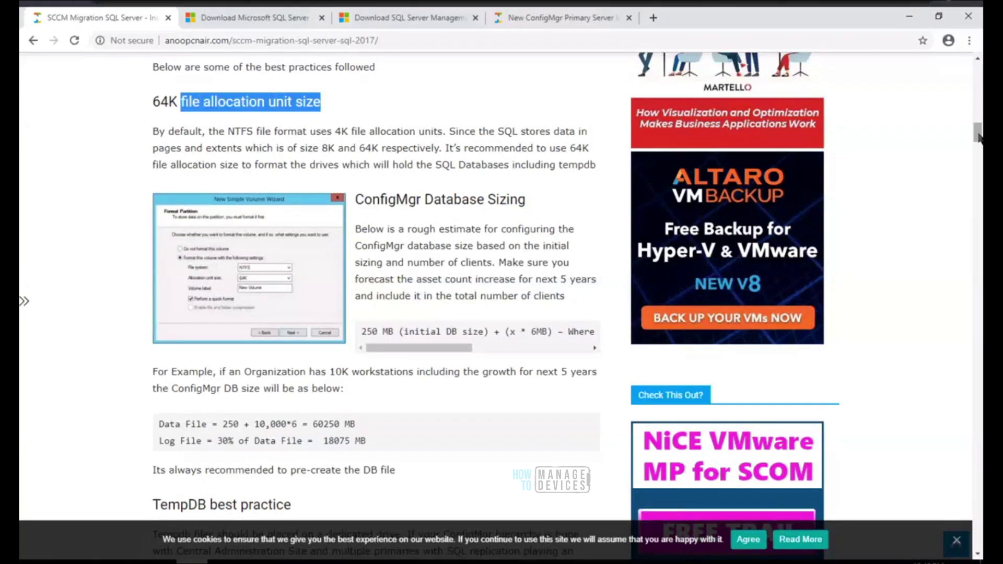
left_click_drag(979, 137, 976, 153)
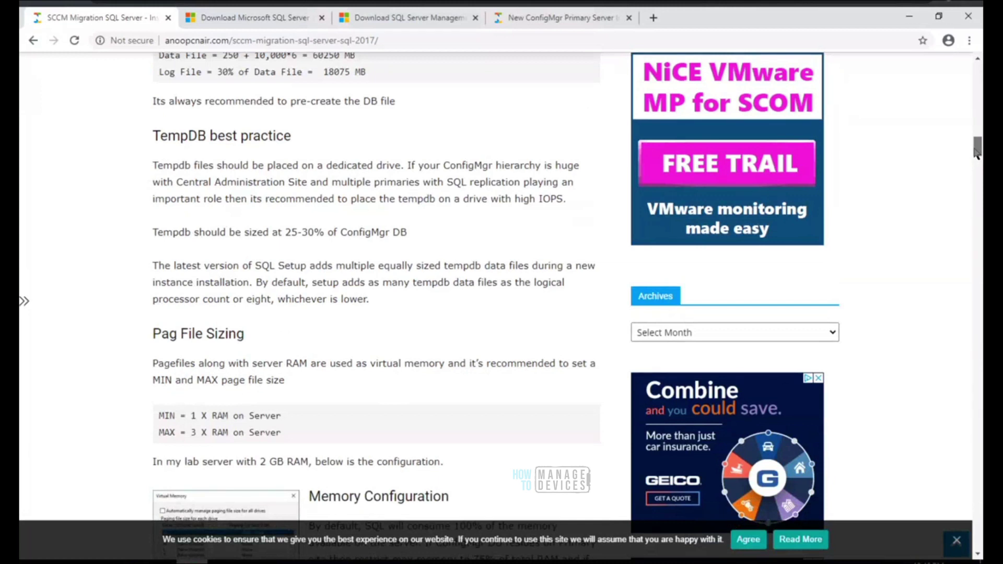
left_click_drag(292, 143, 157, 141)
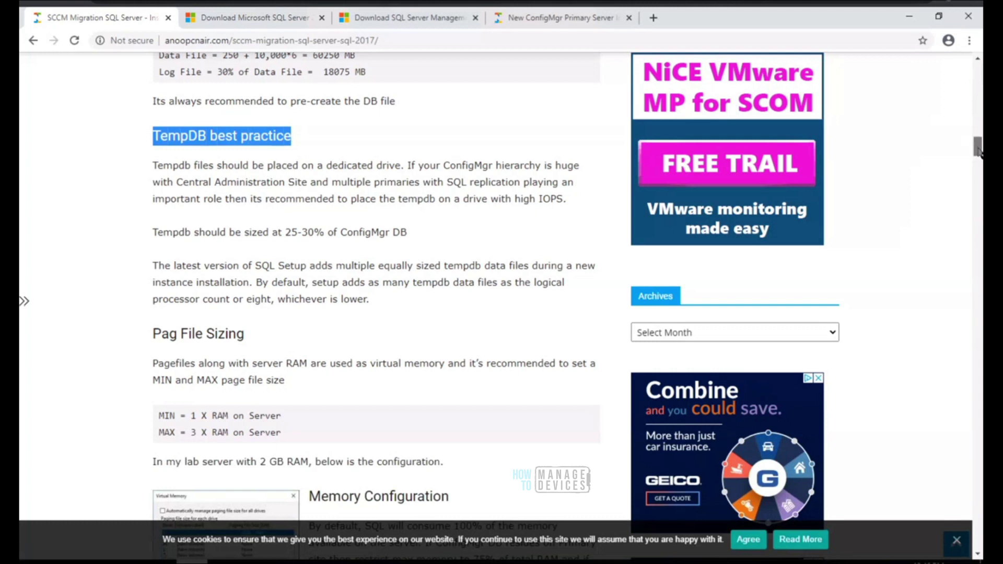
Step: Read the article's page file, memory configuration, AV exclusions and SQL service account guidance, and minimize the browser
scroll(978, 151, "down", 1)
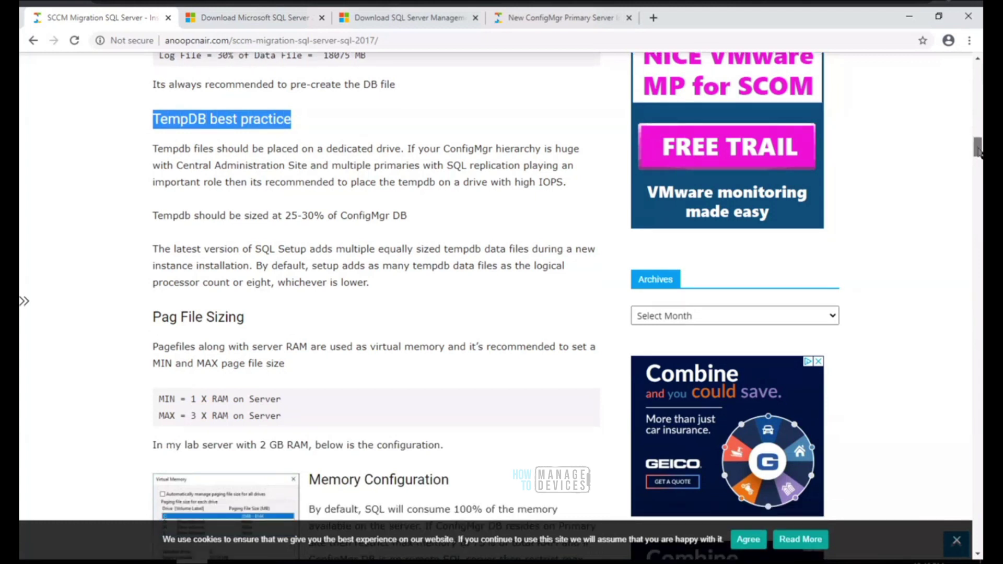
scroll(979, 152, "down", 2)
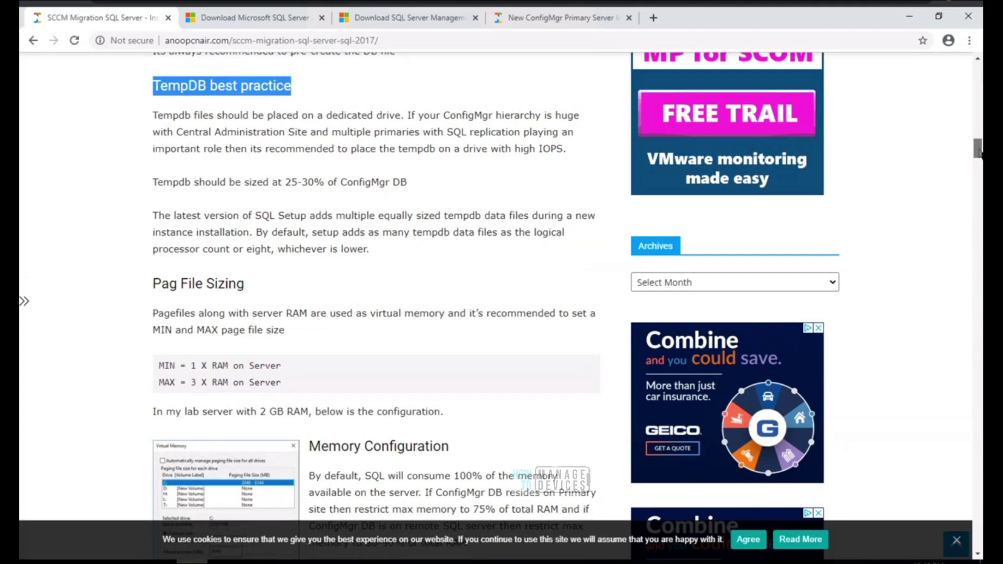
scroll(979, 153, "down", 4)
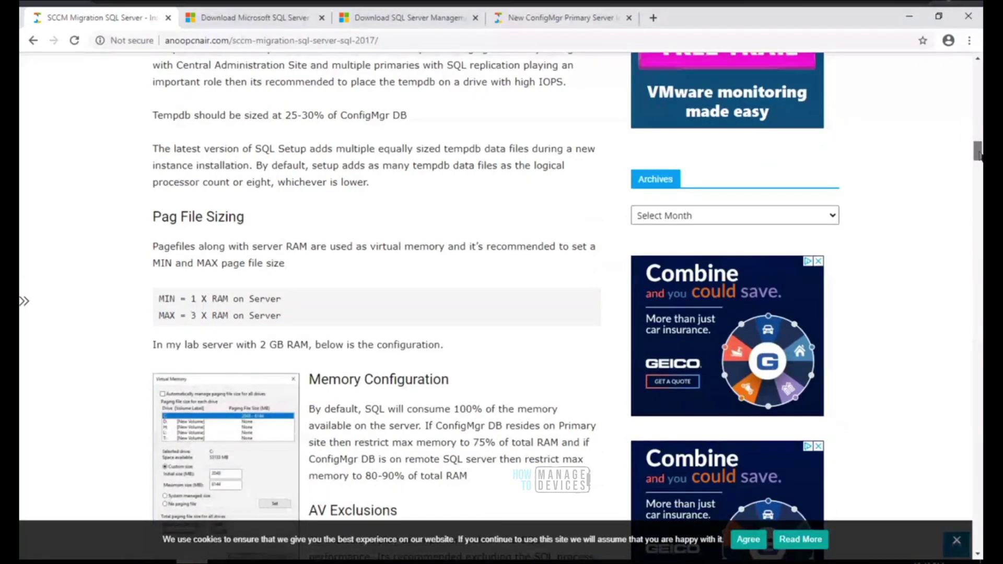
scroll(979, 154, "down", 1)
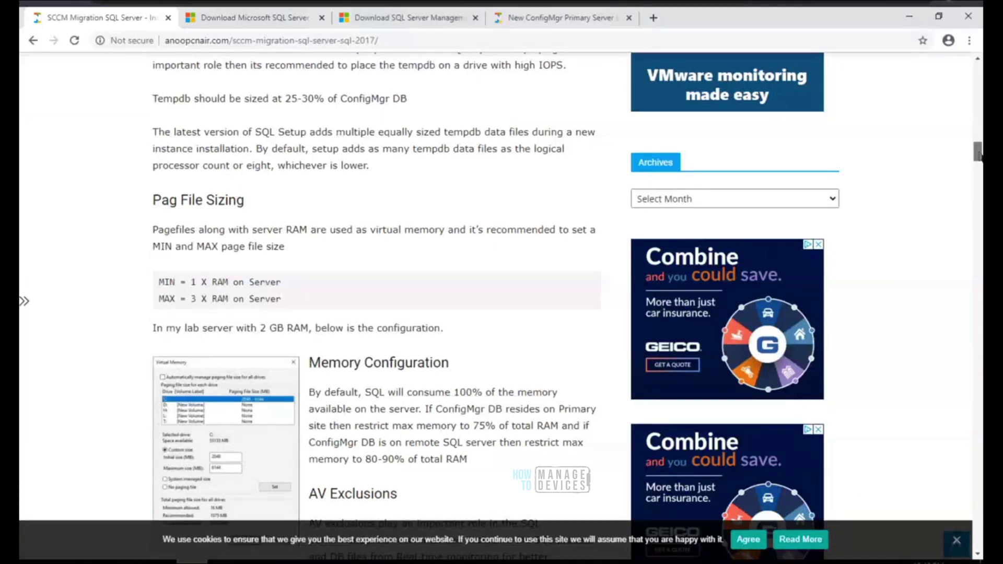
left_click_drag(979, 155, 980, 164)
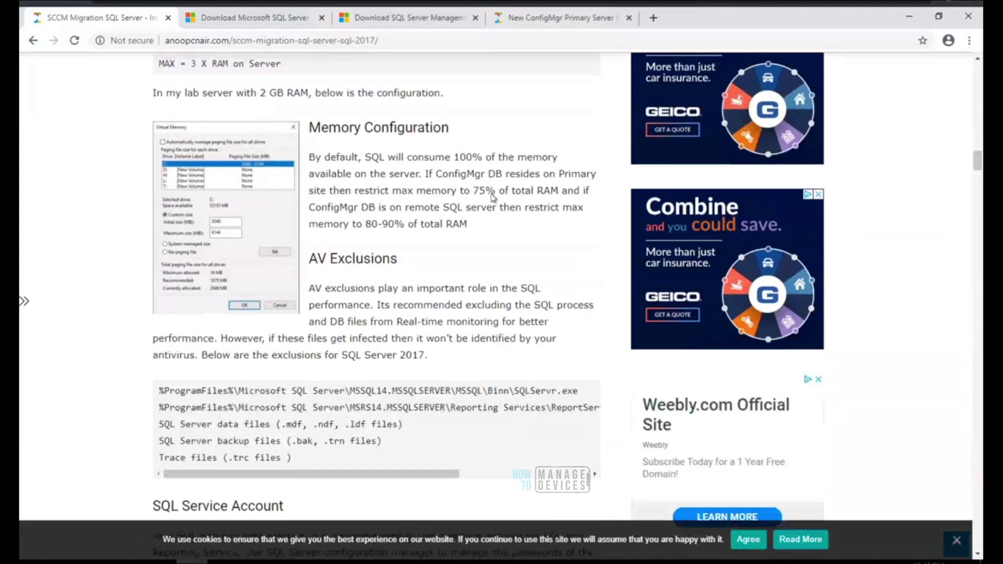
left_click_drag(978, 168, 977, 182)
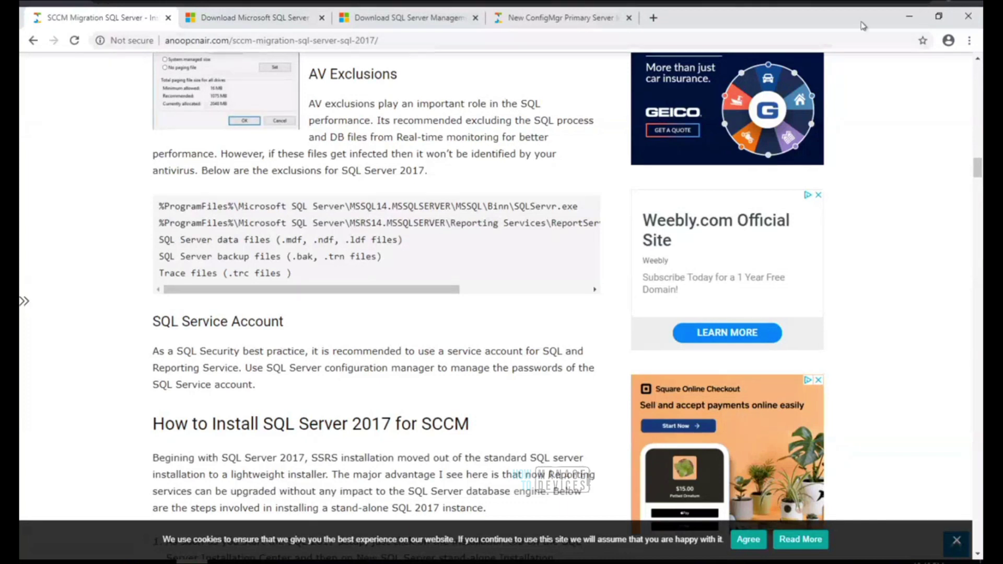
left_click(909, 16)
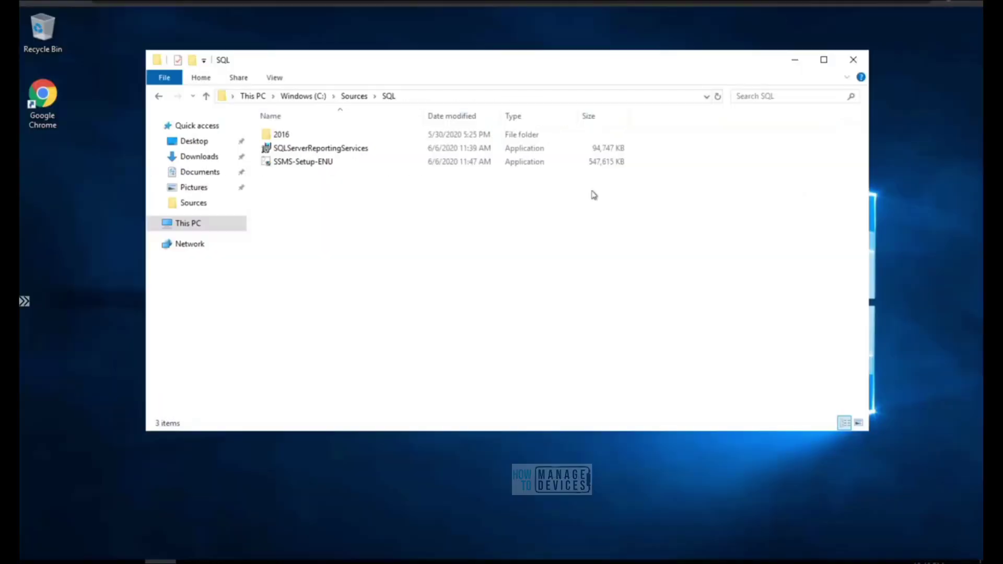
Step: Mount the SQLServer2016SP2-FullSlipstream-x64-ENU disc image from the 2016 folder
double_click(282, 135)
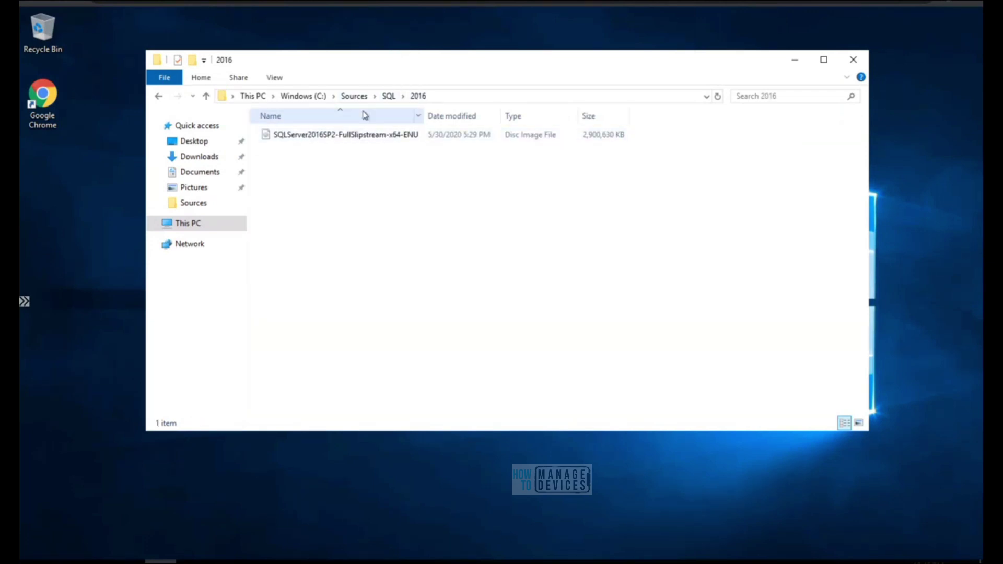
left_click_drag(425, 112, 515, 113)
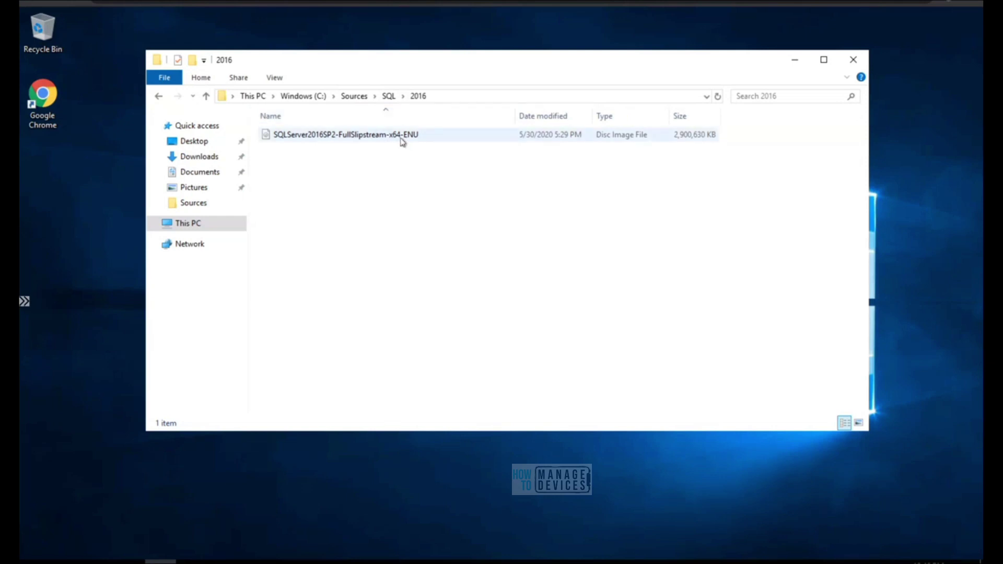
right_click(401, 137)
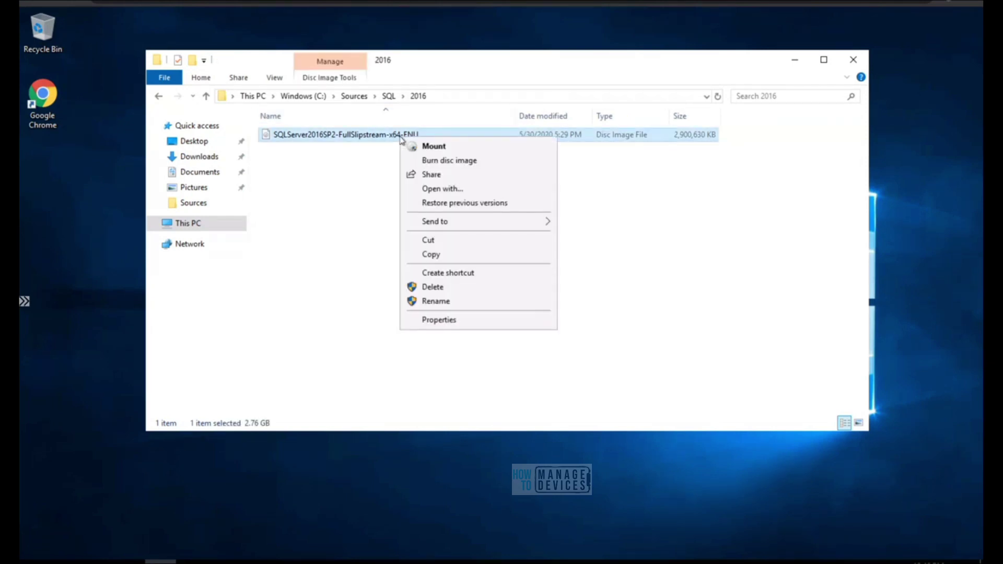
left_click(428, 147)
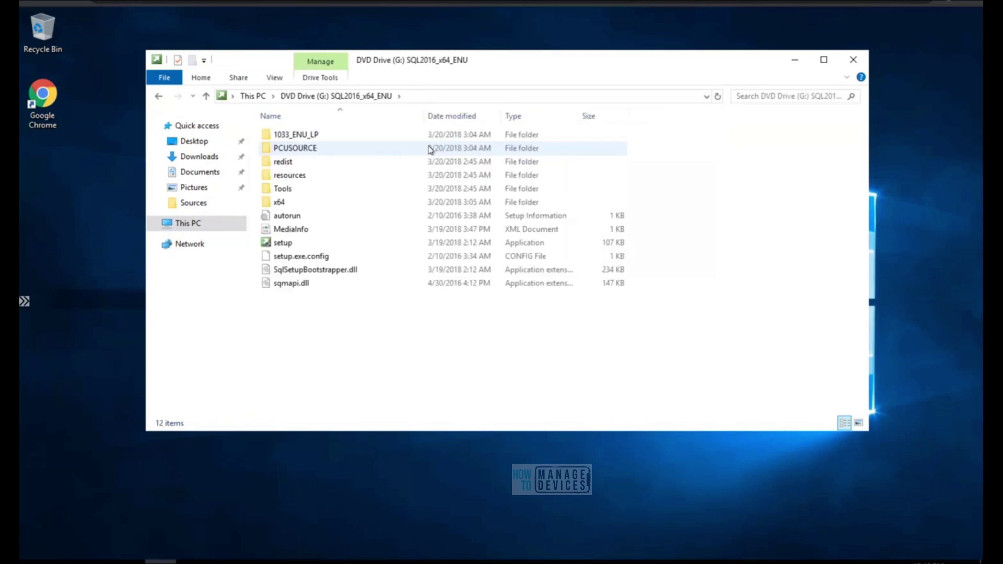
Step: Run setup from the mounted SQL Server 2016 disc and start a new SQL Server stand-alone installation
double_click(287, 243)
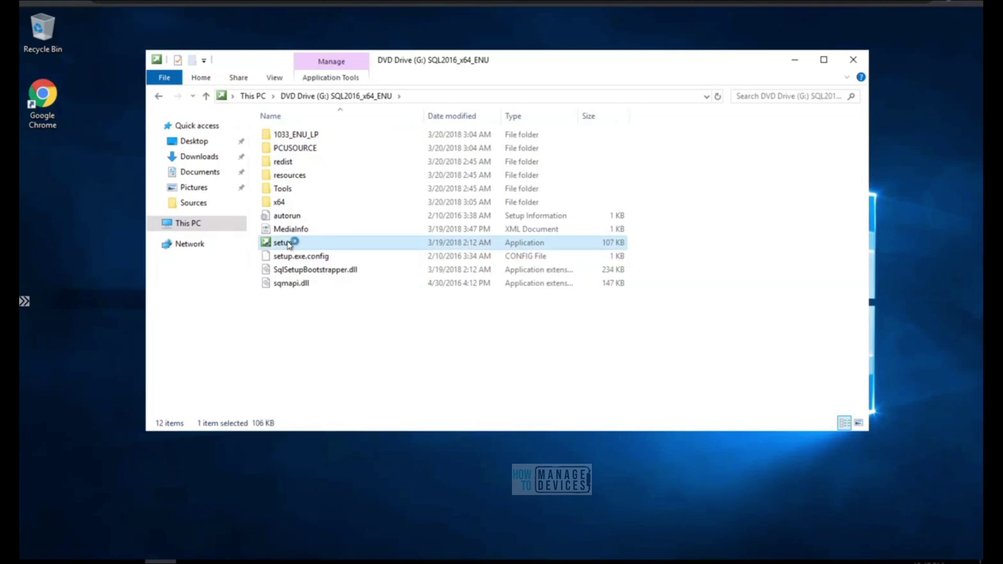
left_click(435, 377)
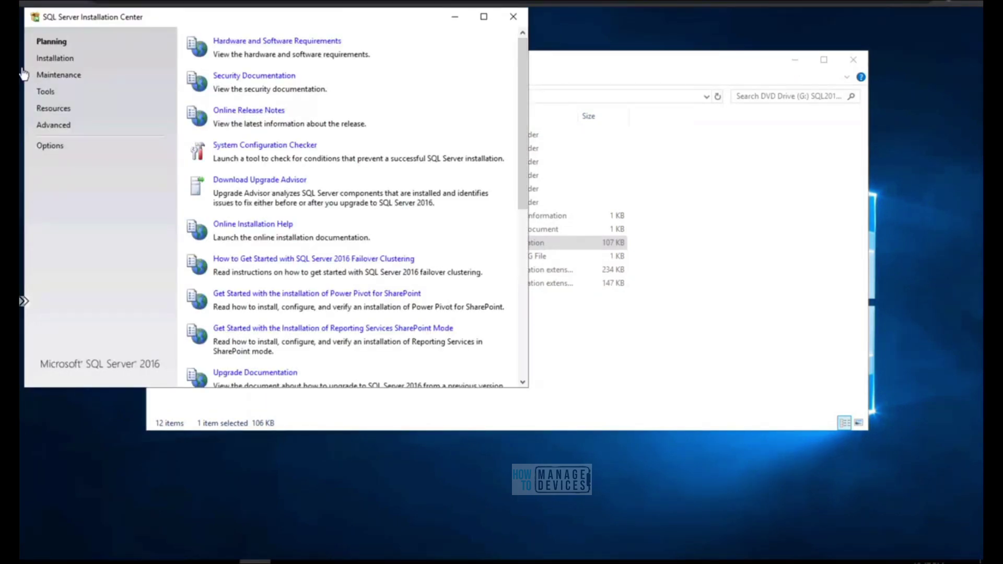
left_click(54, 59)
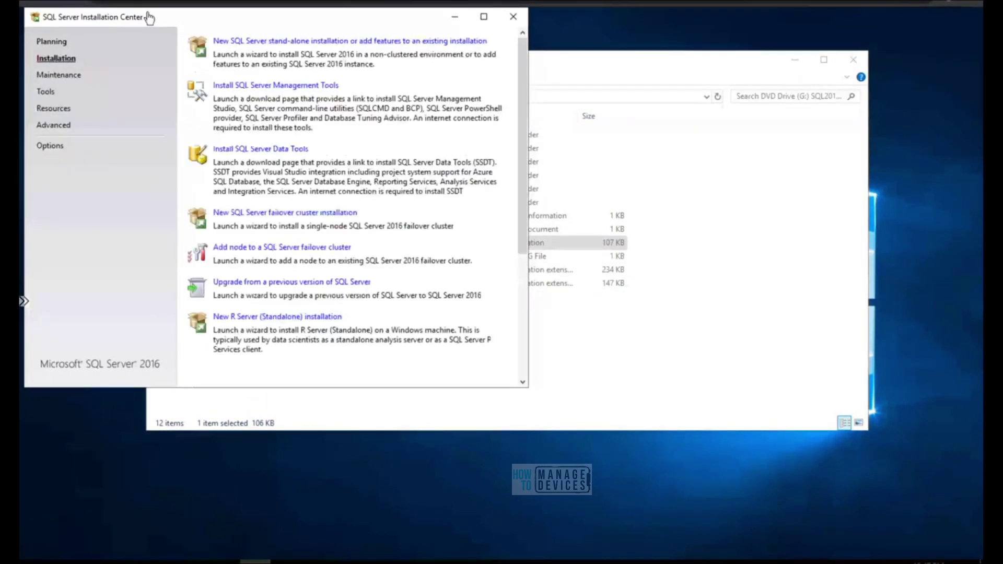
left_click_drag(166, 17, 308, 66)
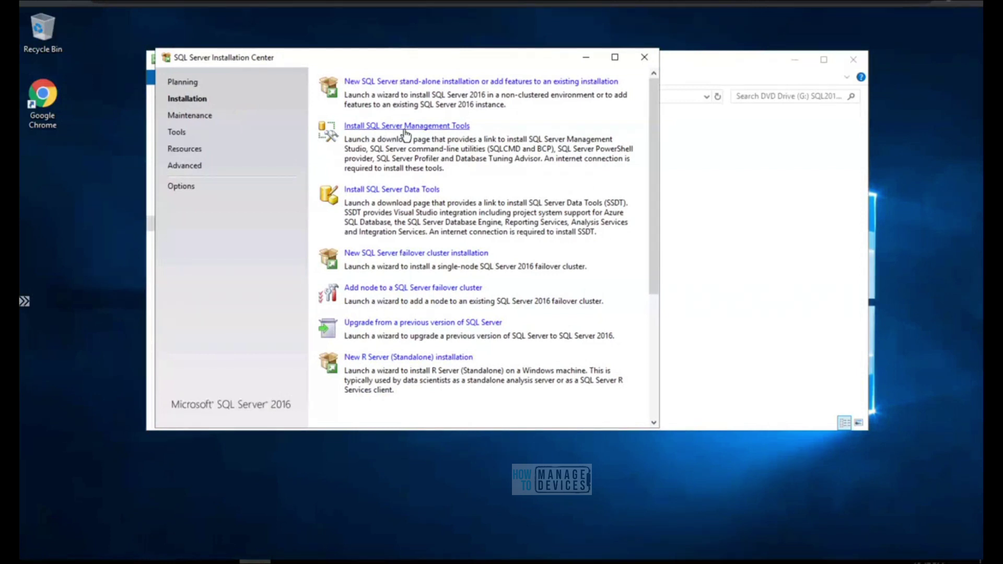
left_click(437, 82)
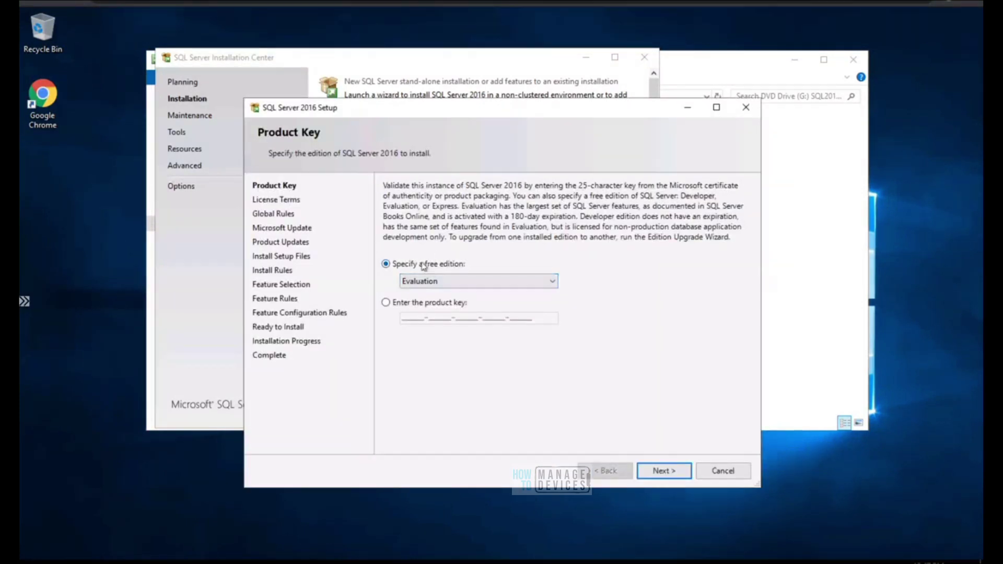
left_click(664, 472)
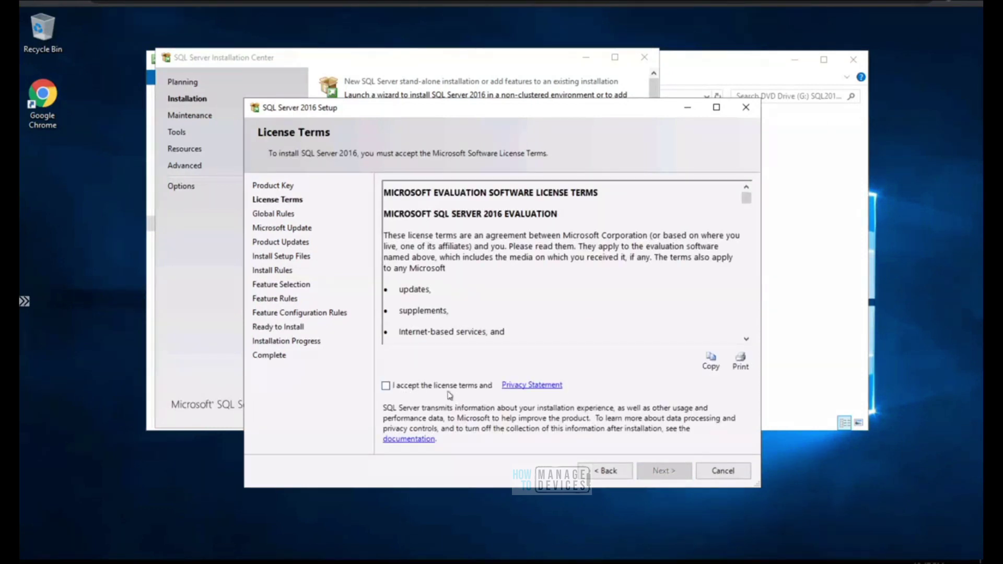
left_click(614, 481)
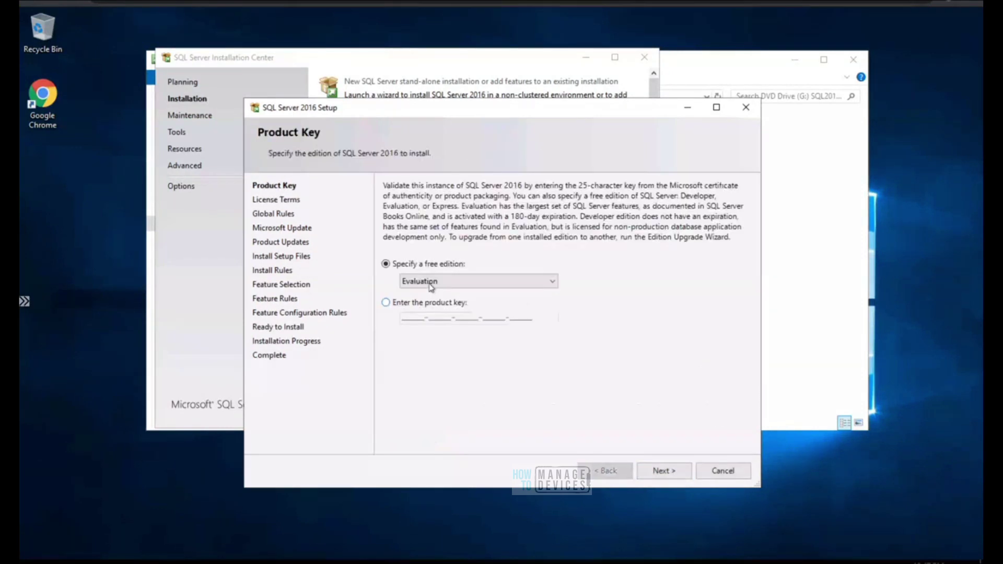
left_click(407, 305)
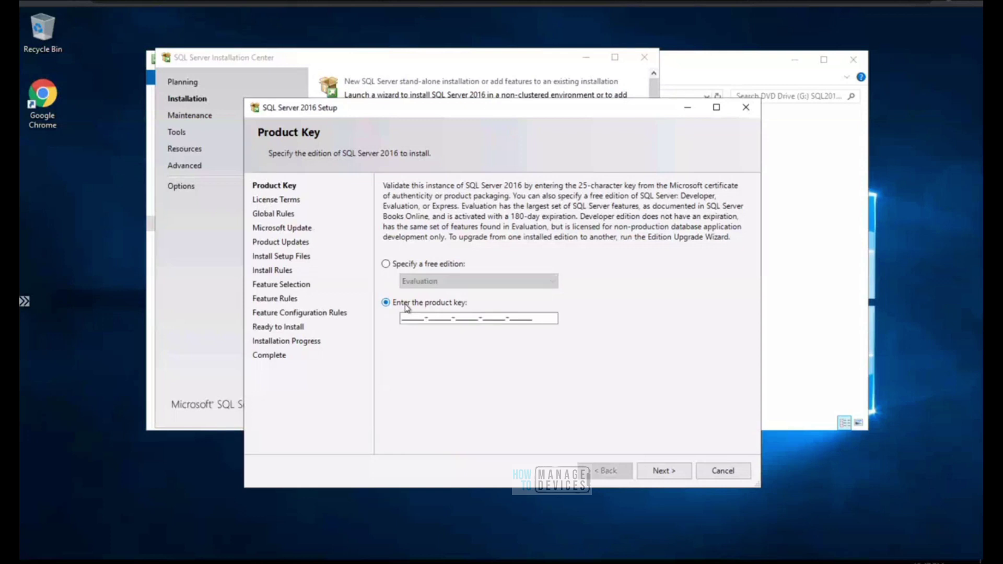
left_click(403, 264)
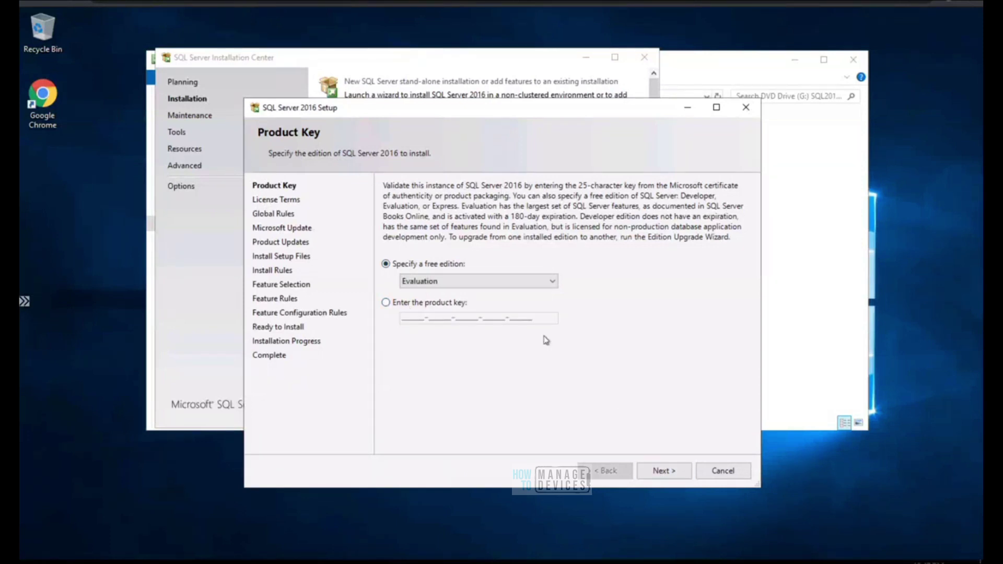
Step: Proceed with the free Evaluation edition, accept the license terms, and advance the setup to Microsoft Update
left_click(673, 472)
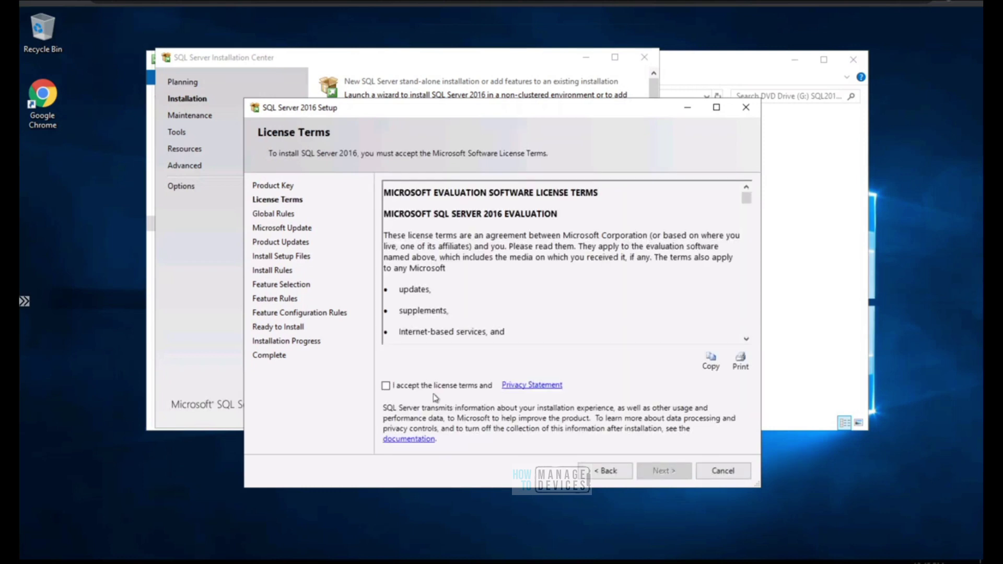
left_click(429, 391)
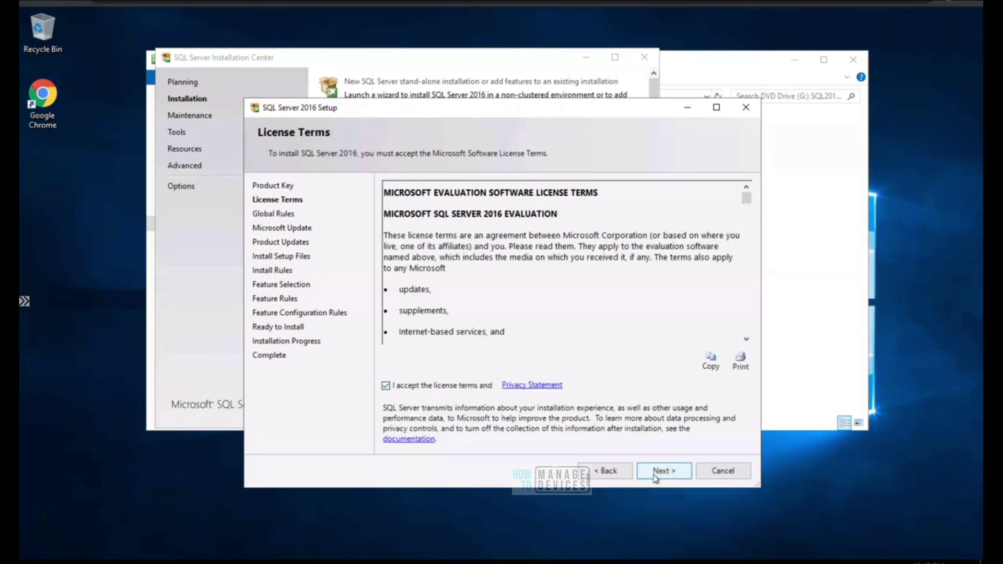
left_click(657, 476)
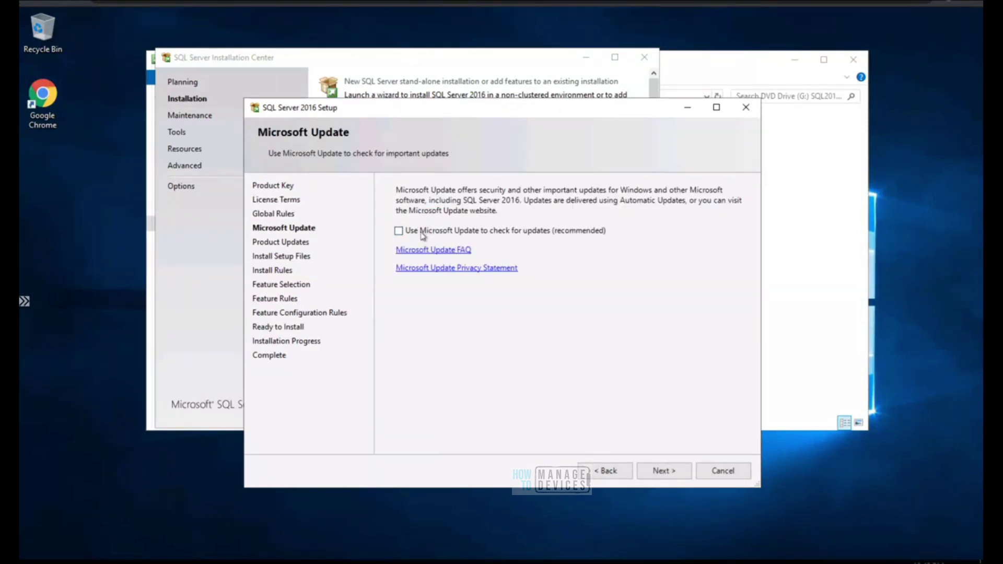
Step: Leave Microsoft Update checking off and advance the setup to Feature Selection
left_click(659, 473)
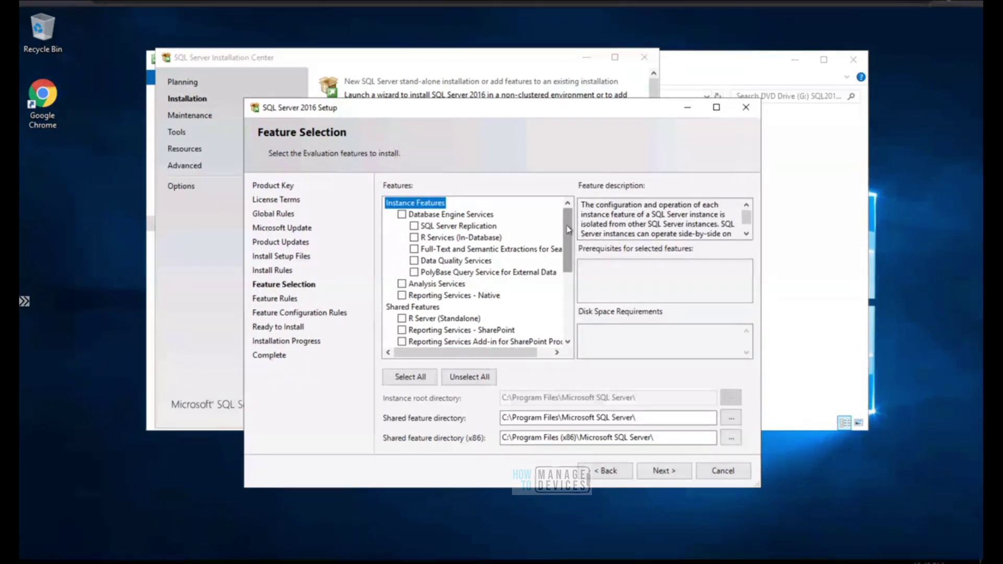
mouse_move(569, 230)
left_mouse_down()
mouse_move(568, 301)
mouse_move(568, 236)
left_mouse_up()
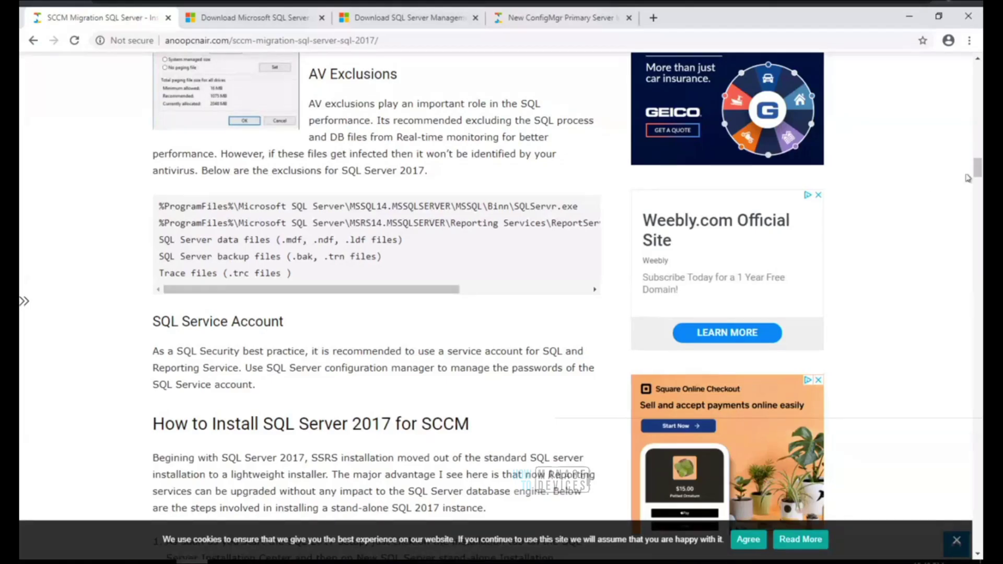
Step: Read which features the SCCM SQL Server article requires in its Feature Selection step, and minimize the browser
left_click_drag(979, 177, 981, 204)
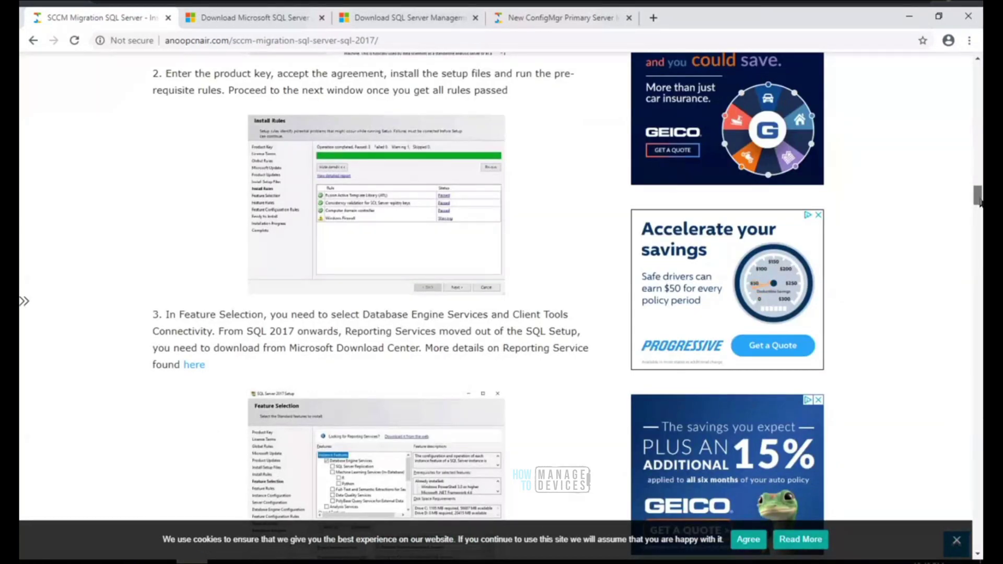
left_click_drag(980, 204, 981, 206)
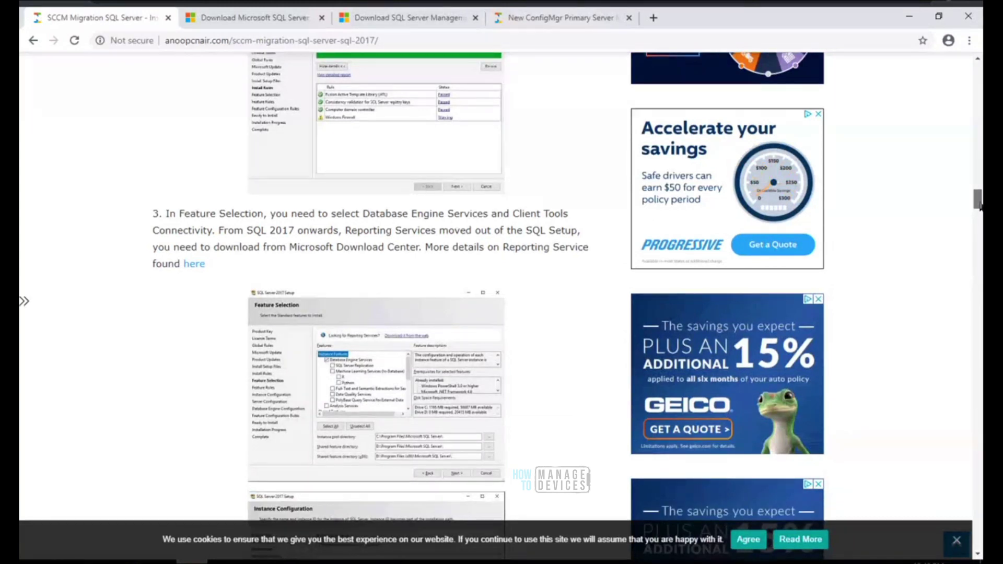
left_click_drag(981, 207, 980, 208)
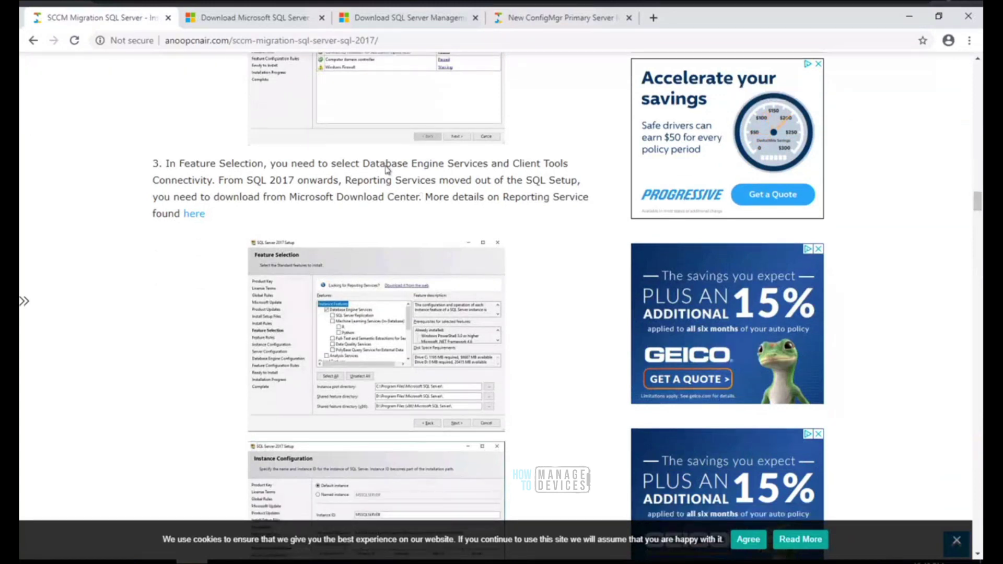
left_click_drag(363, 165, 489, 168)
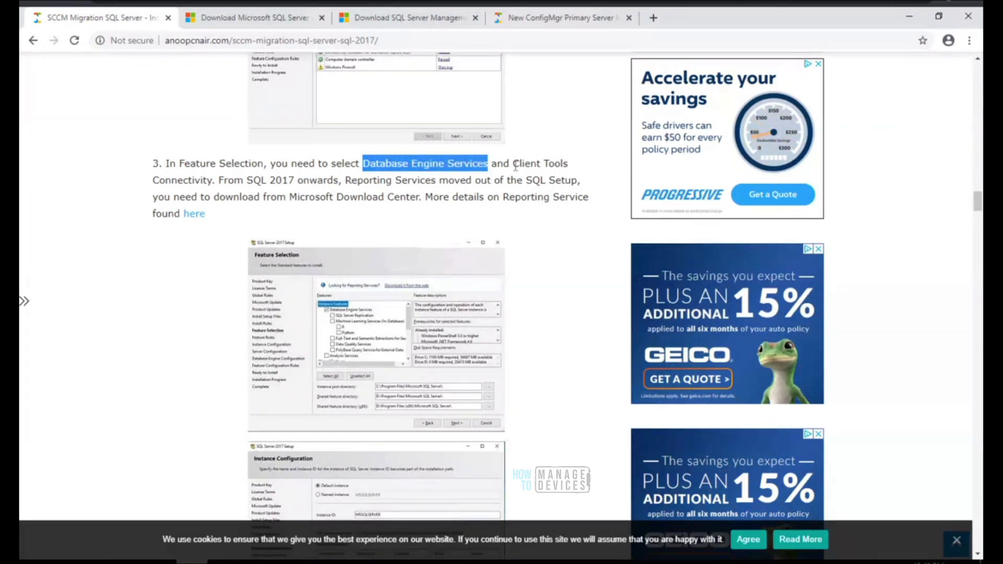
left_click_drag(514, 166, 213, 181)
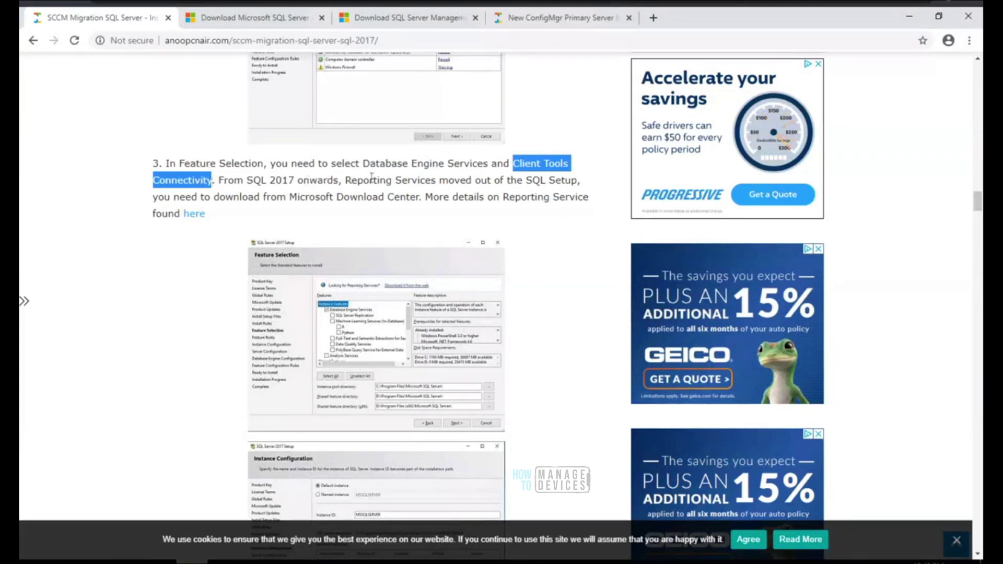
left_click_drag(364, 163, 493, 166)
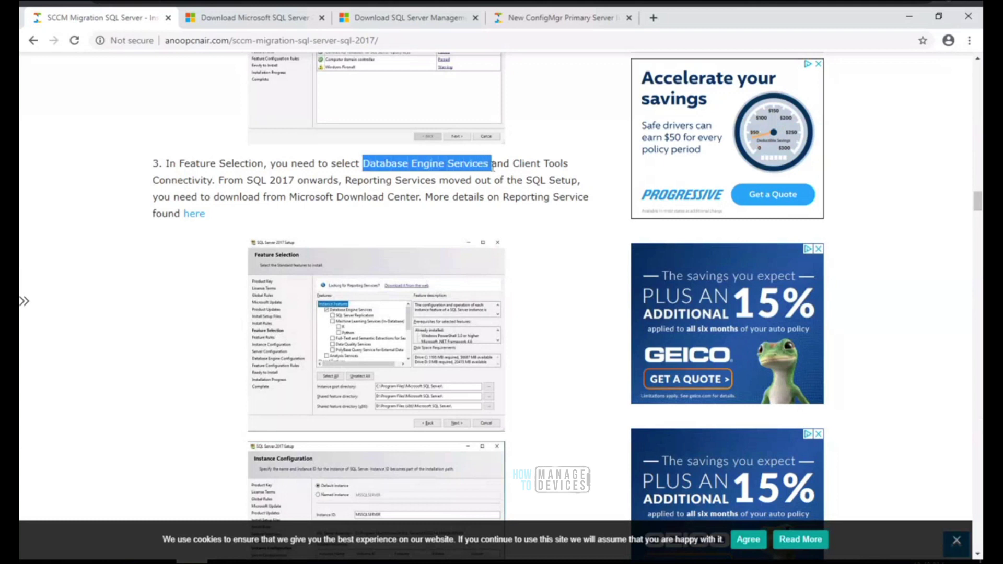
left_click_drag(514, 165, 213, 181)
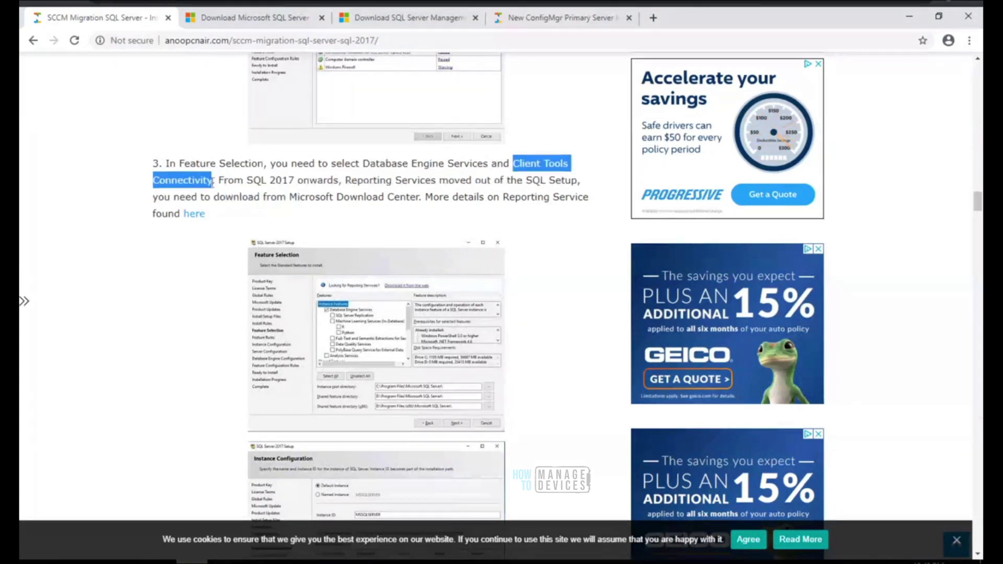
left_click(909, 17)
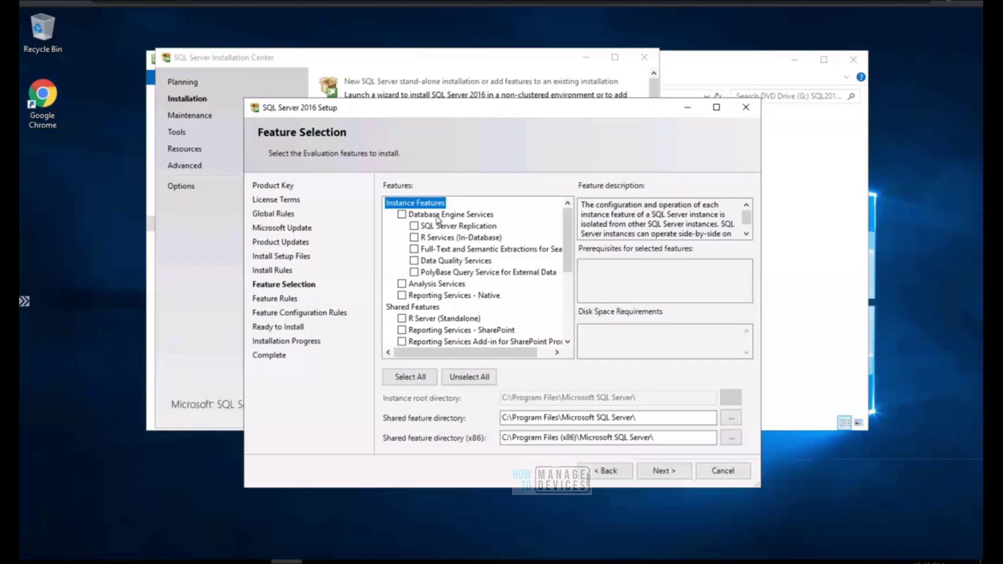
Step: Select Database Engine Services and Client Tools Connectivity as the features to install
left_click(402, 215)
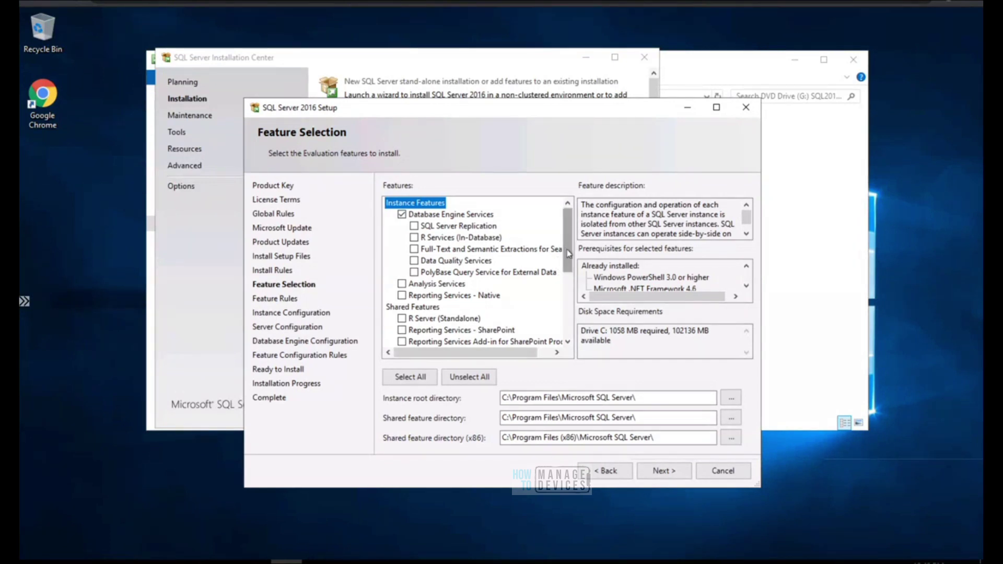
left_click_drag(569, 256, 573, 277)
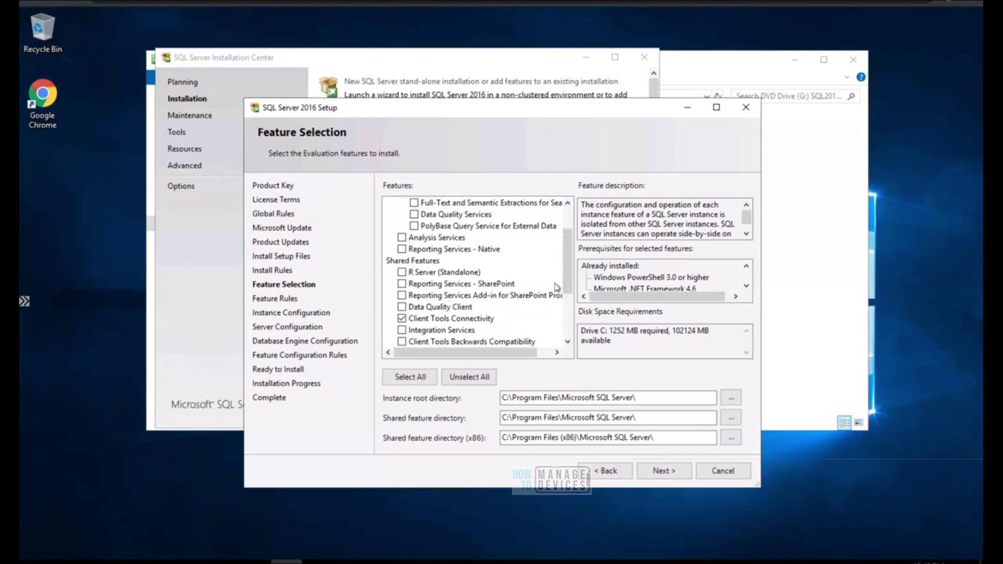
mouse_move(568, 290)
left_mouse_down()
mouse_move(565, 326)
mouse_move(570, 301)
left_mouse_up()
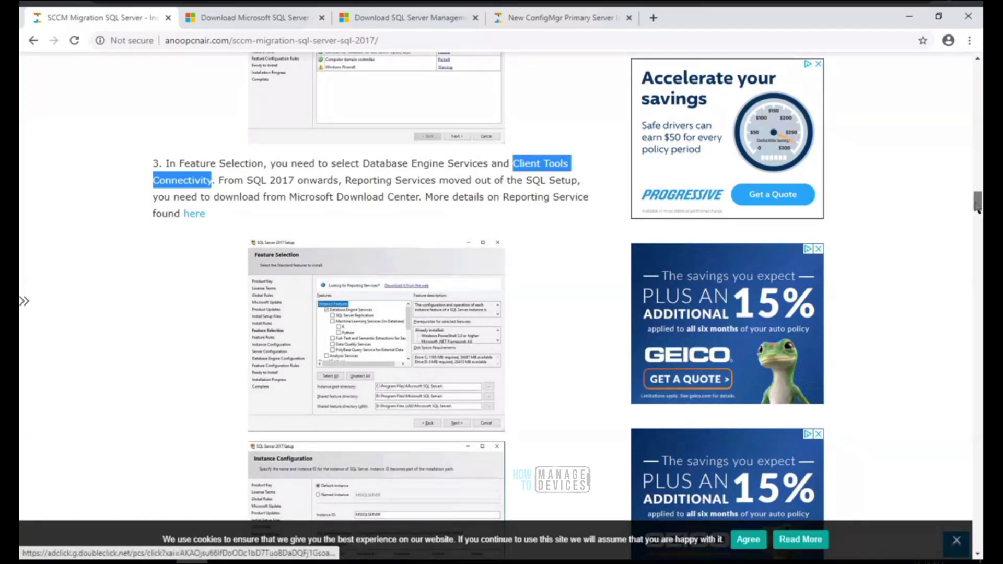
Step: Read the article's notes on separate Reporting Services and SQL Server Management Studio installation, and minimize the browser
scroll(976, 207, "down", 1)
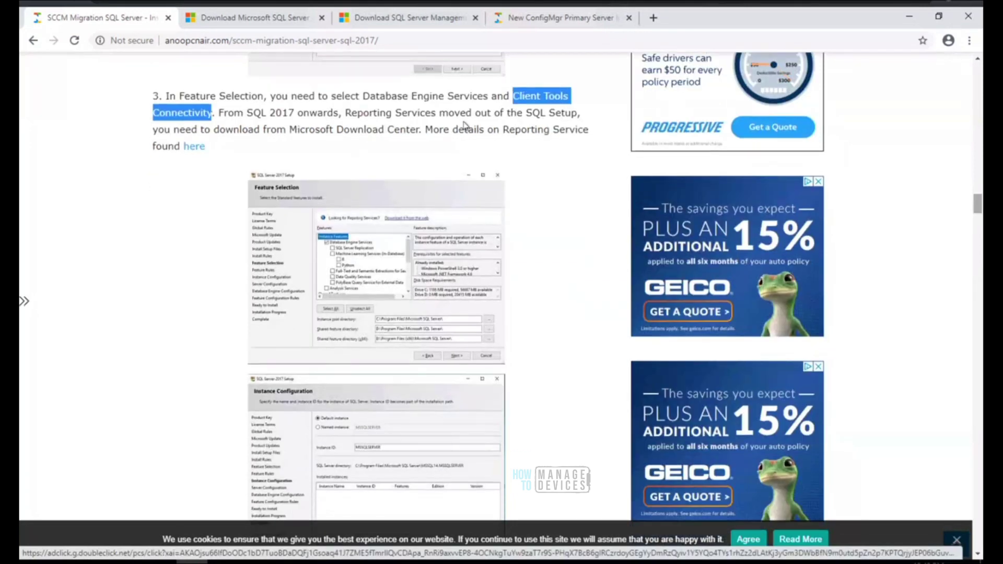
left_click_drag(219, 113, 578, 115)
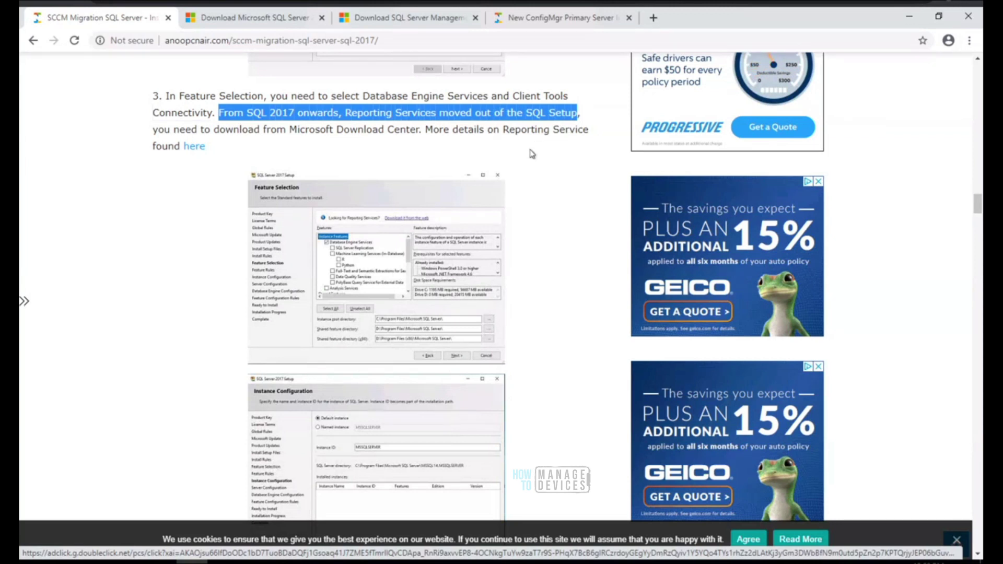
left_click(421, 99)
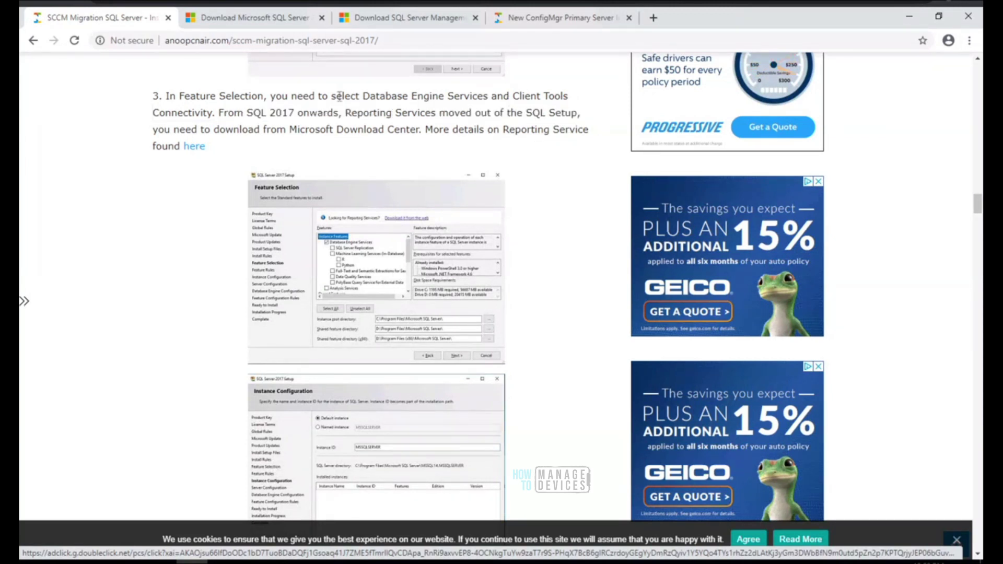
left_click_drag(345, 95, 448, 95)
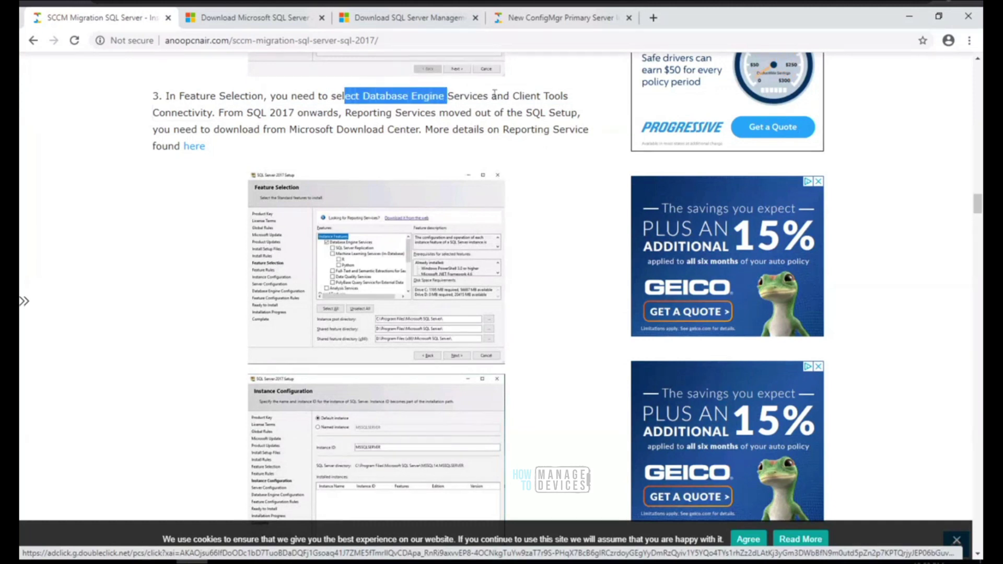
left_click_drag(514, 95, 565, 96)
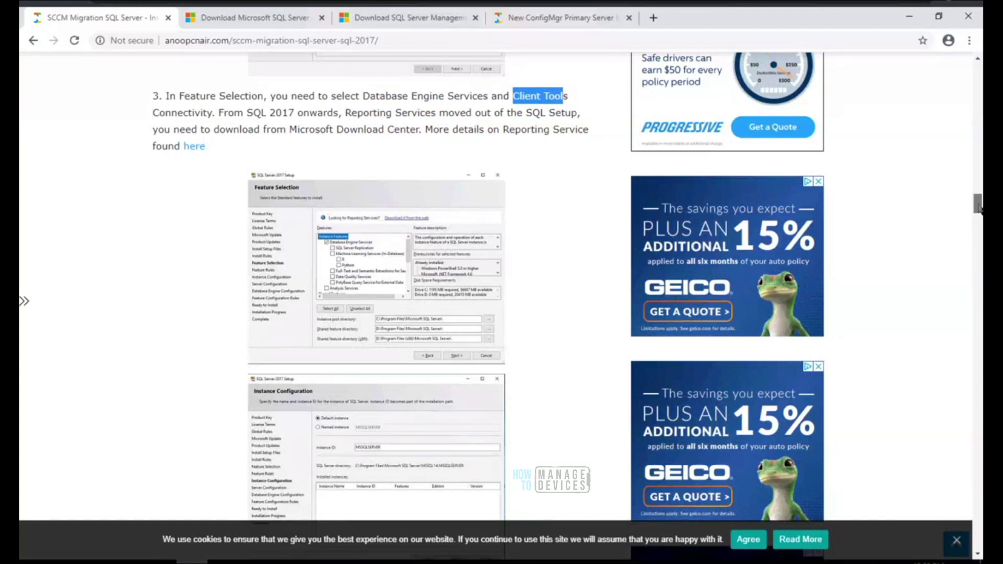
left_click_drag(978, 208, 980, 285)
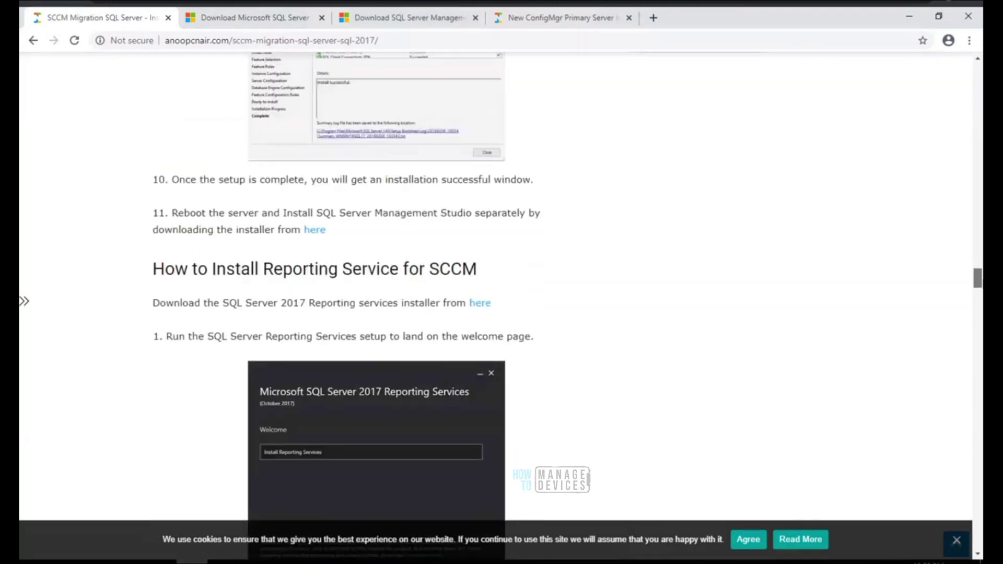
left_click_drag(326, 232, 316, 214)
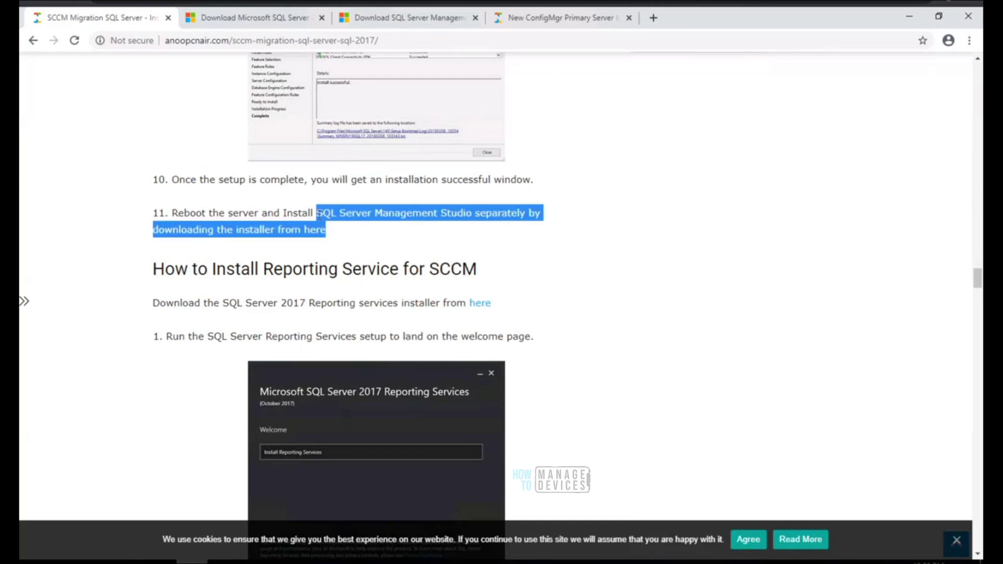
left_click(337, 236)
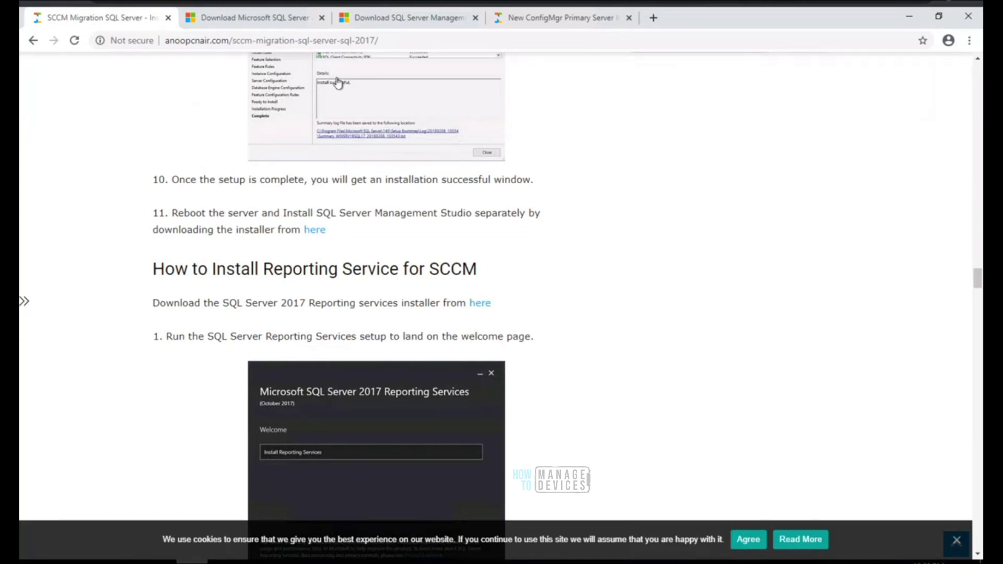
left_click(911, 20)
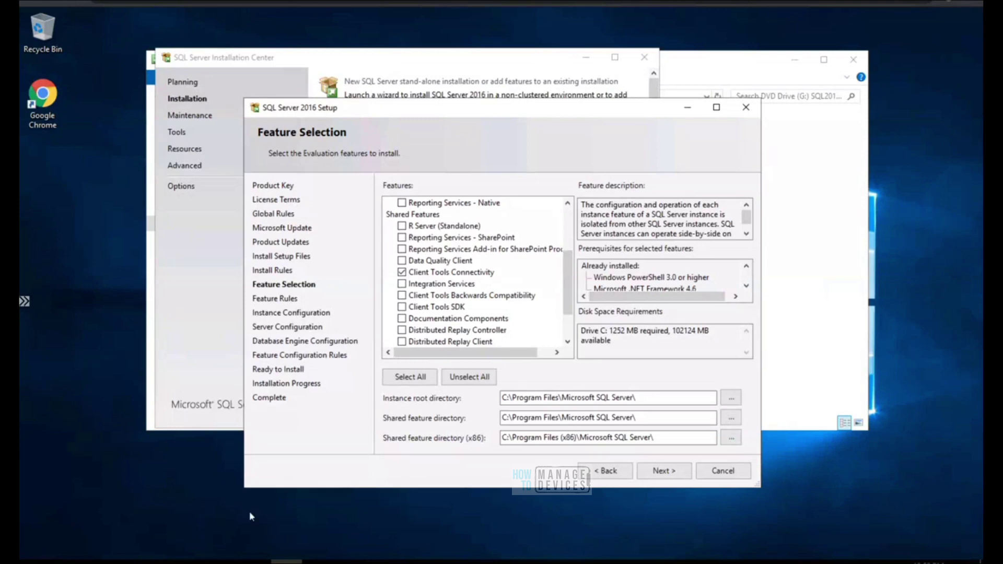
Step: Review the article's screenshots from TempDB configuration back to Feature Selection, and minimize the browser
left_click(215, 548)
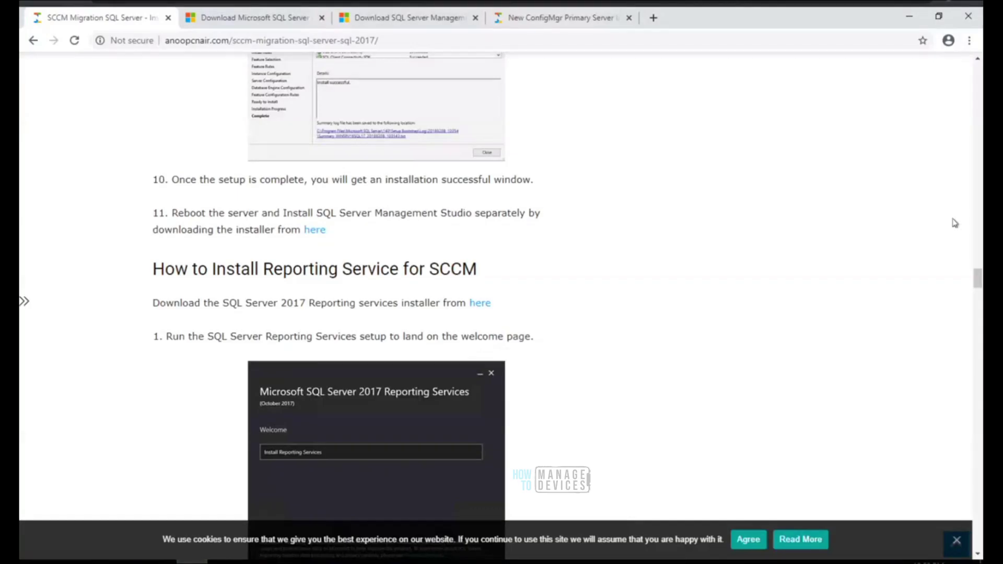
scroll(979, 250, "up", 15)
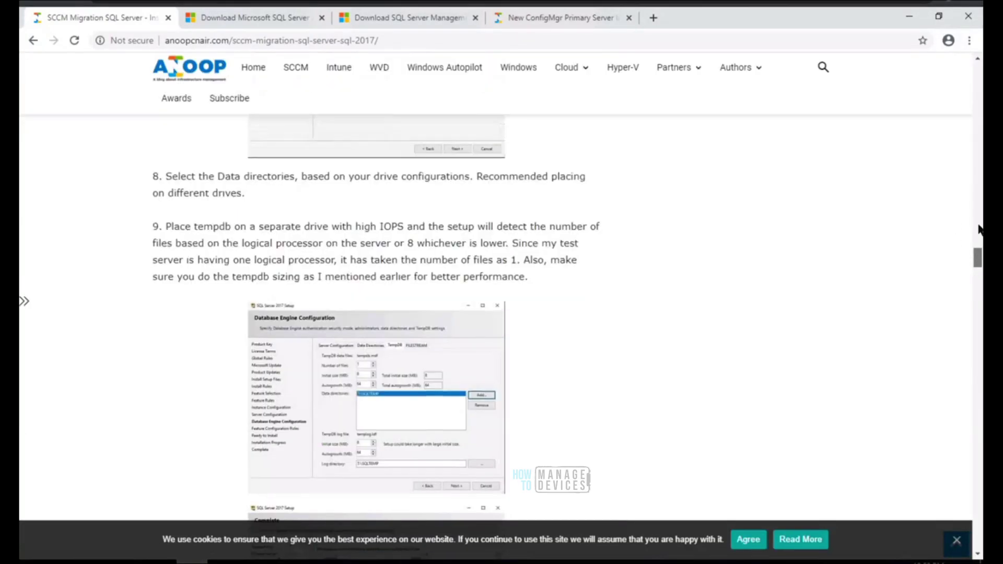
scroll(979, 208, "up", 3)
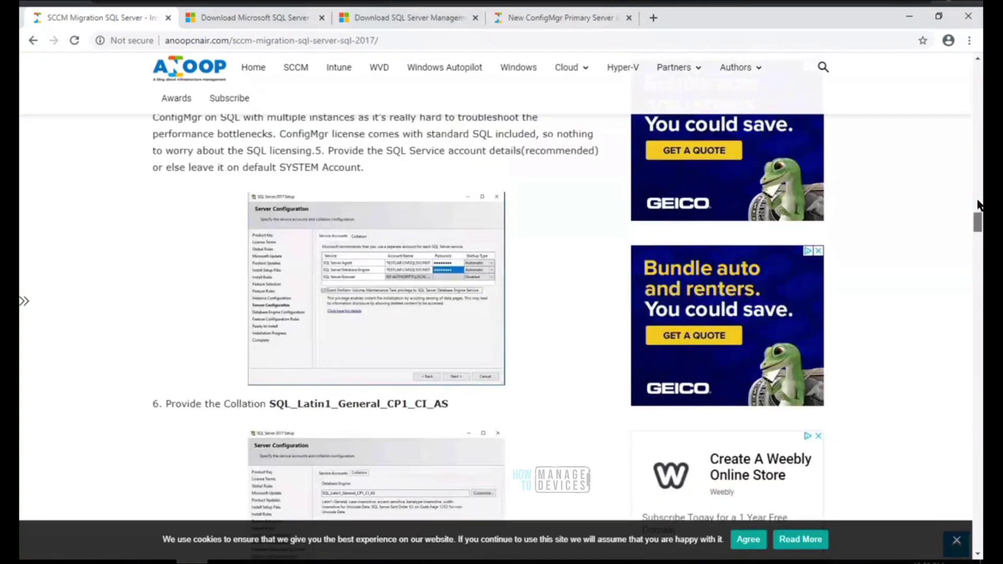
scroll(979, 204, "up", 8)
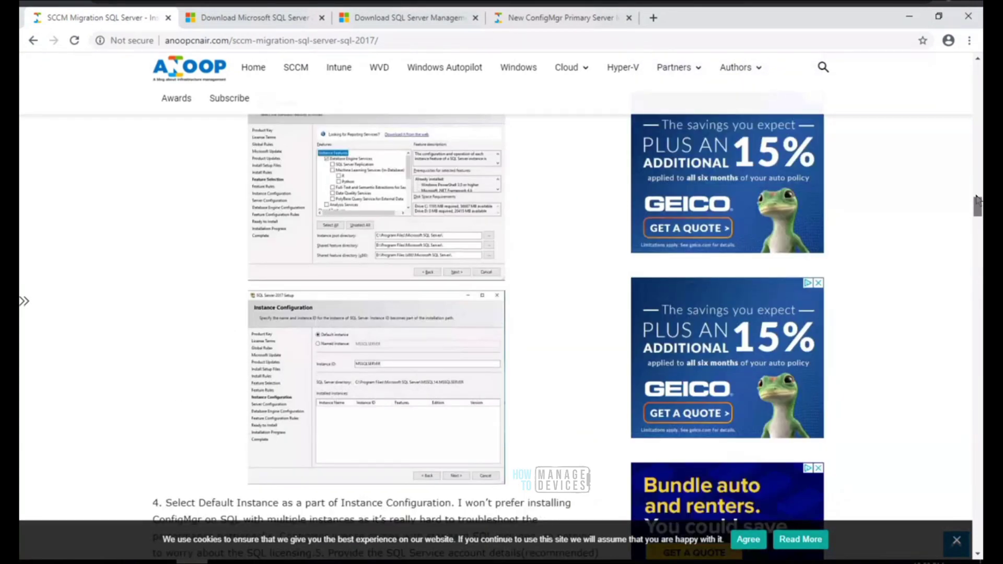
scroll(977, 199, "up", 6)
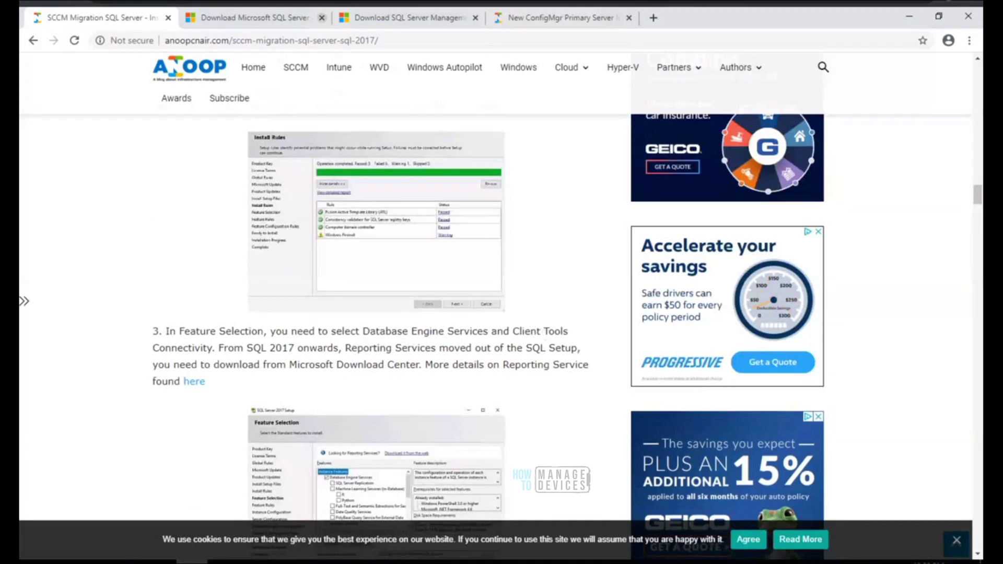
left_click(912, 20)
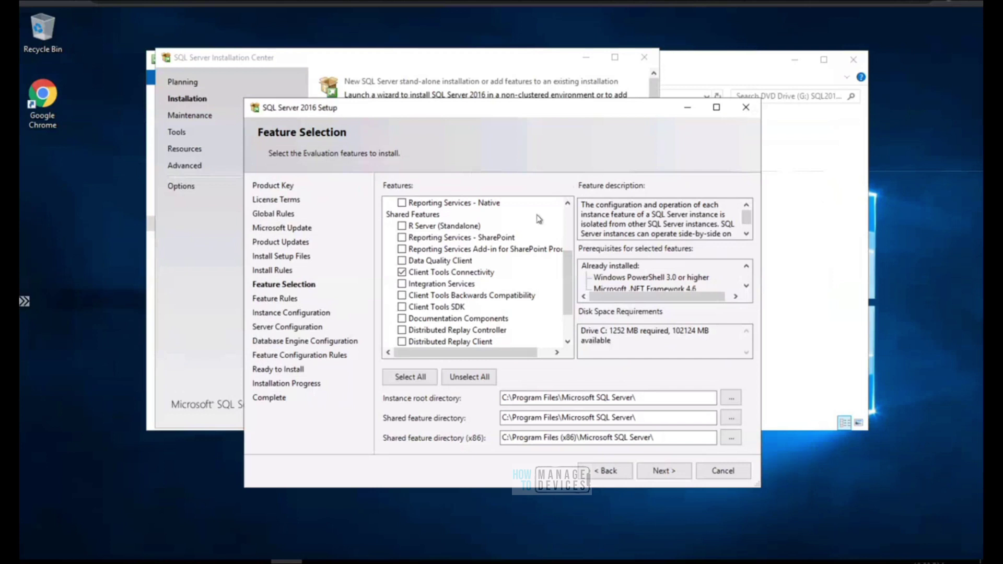
Step: Look at the contents of the SCCM-SQL (F:) drive in File Explorer, and minimize the window
left_click(506, 399)
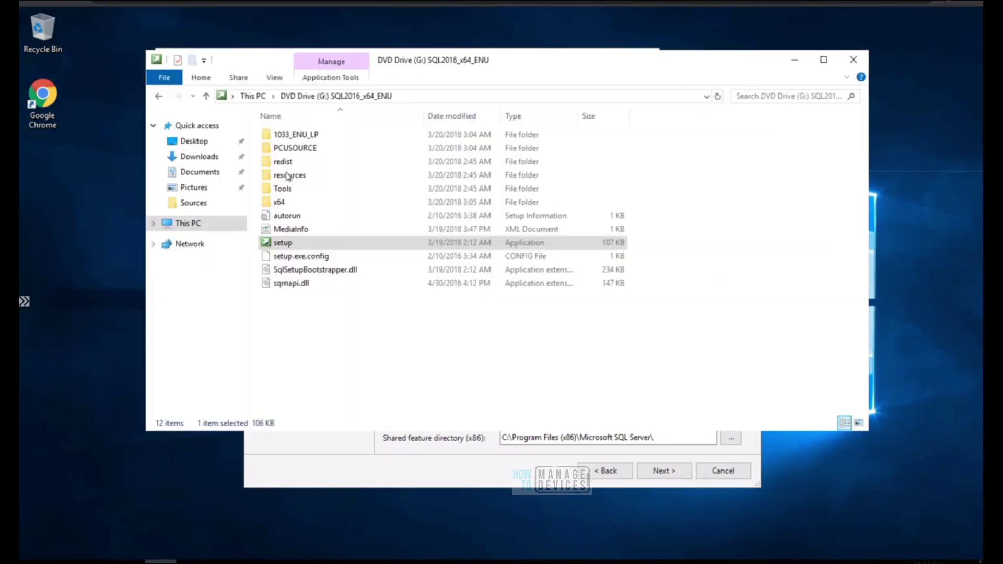
left_click(193, 225)
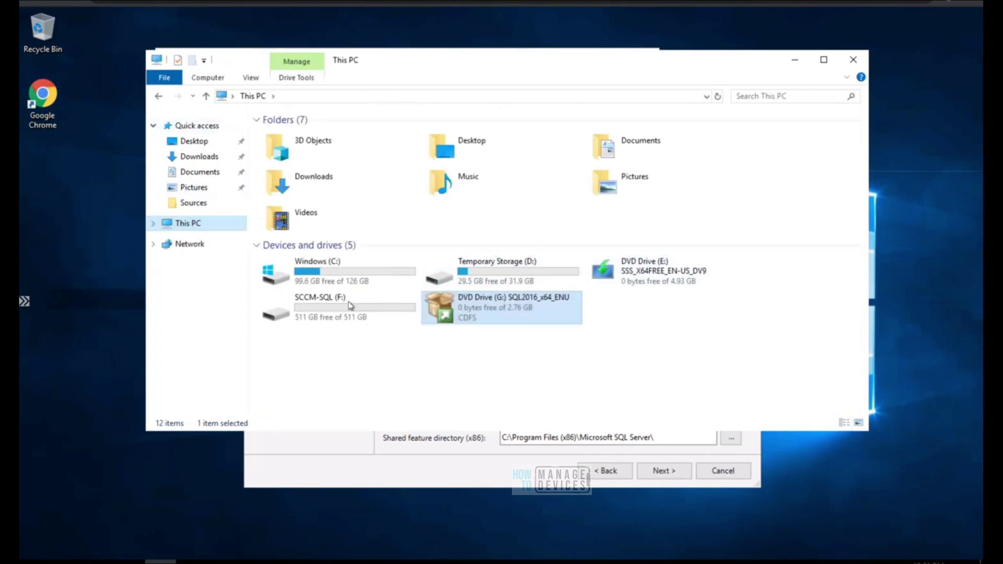
double_click(337, 311)
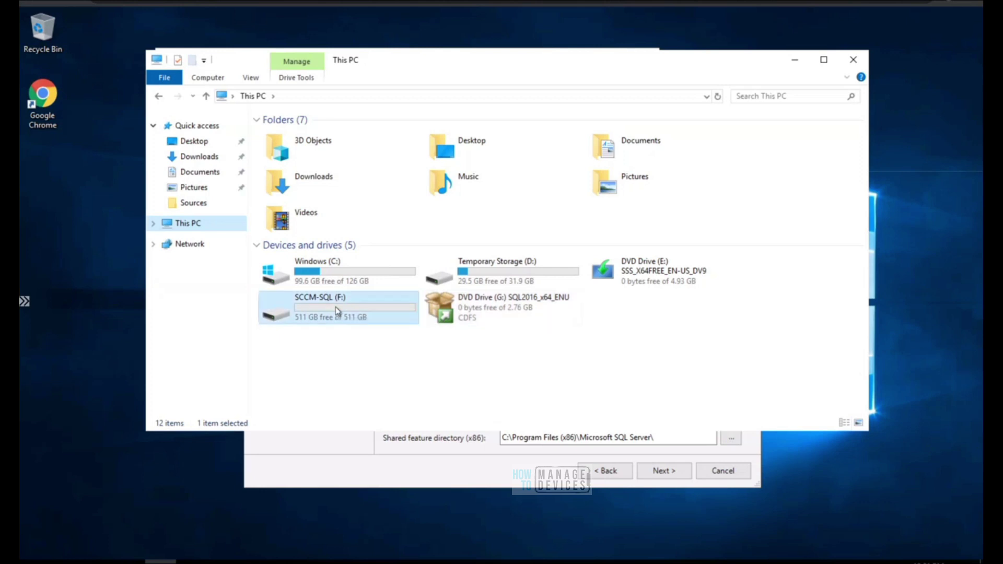
left_click(379, 97)
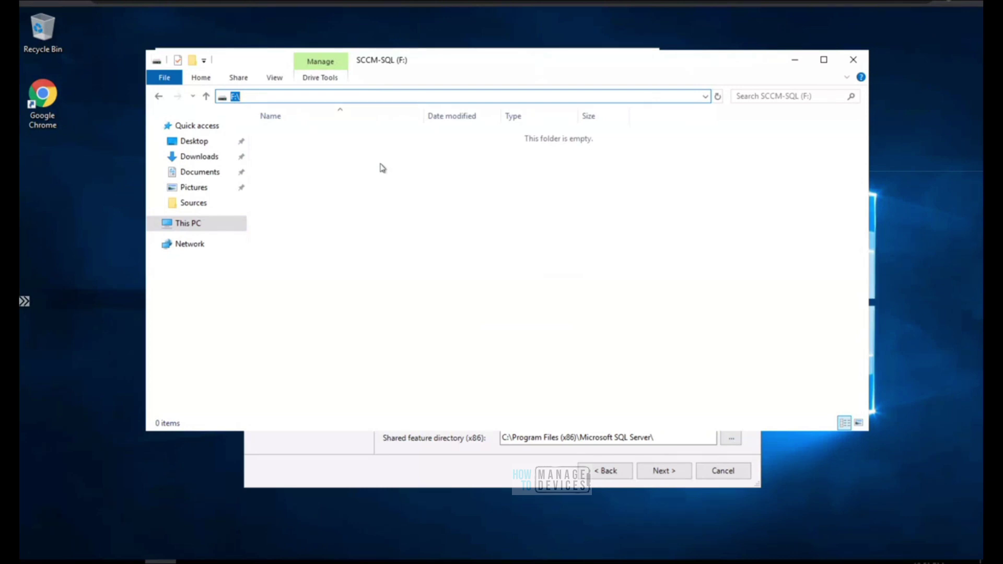
left_click(289, 148)
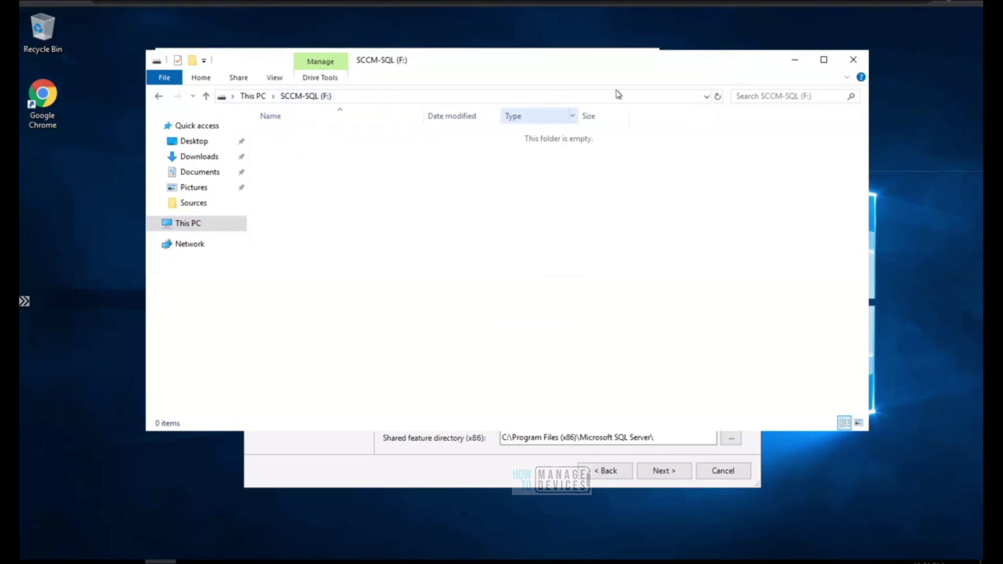
left_click(793, 62)
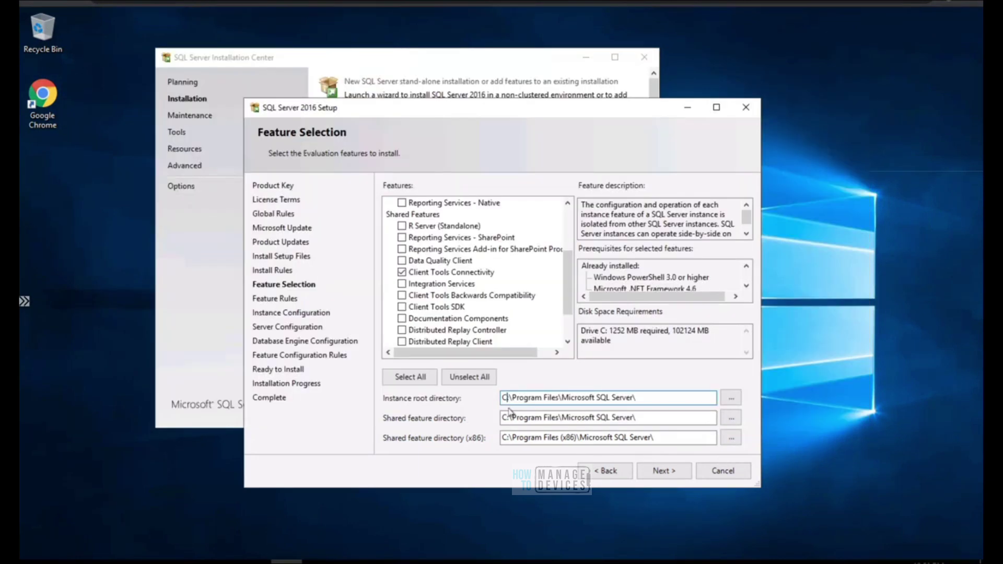
Step: Change the drive of the instance root directory and both shared feature directories to F:, keeping the rest of each path
key("BackSpace")
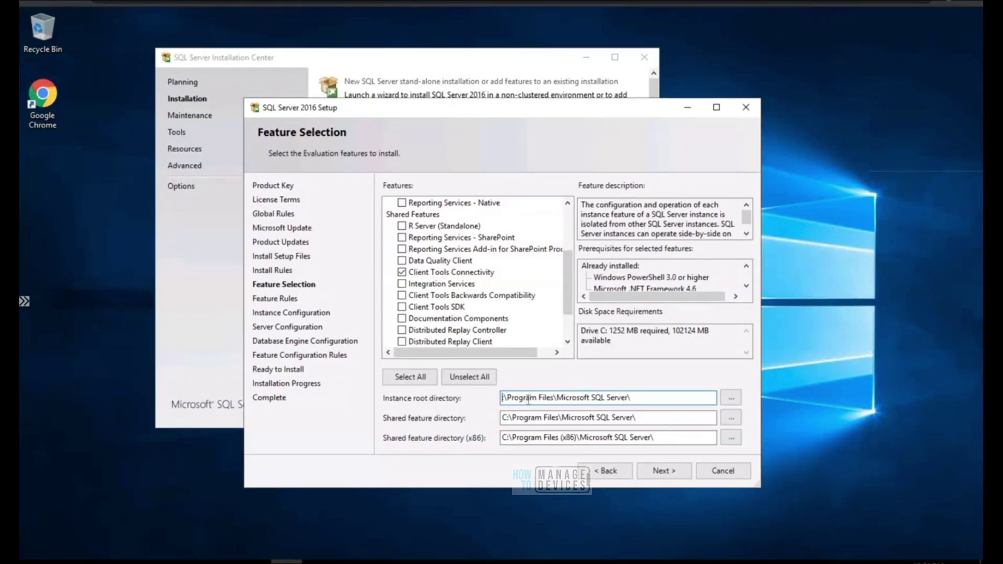
type("F")
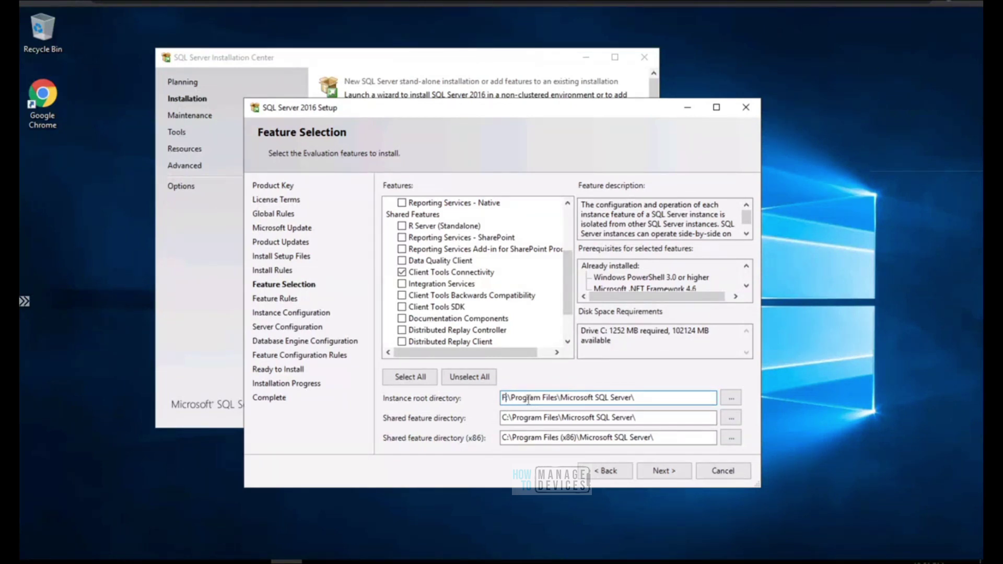
left_click(508, 417)
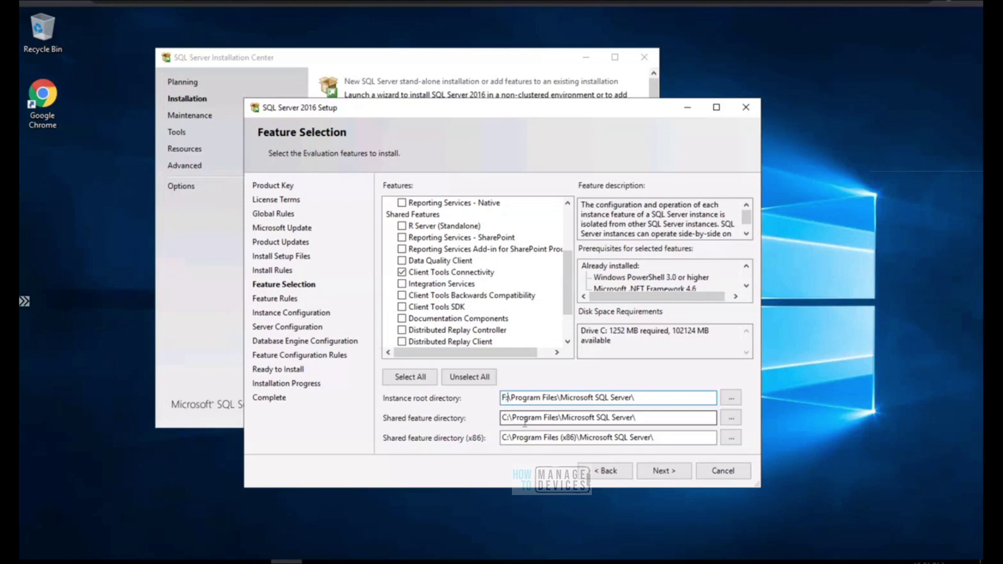
left_click(504, 418)
type("F")
left_click(505, 438)
key("Delete")
type("F")
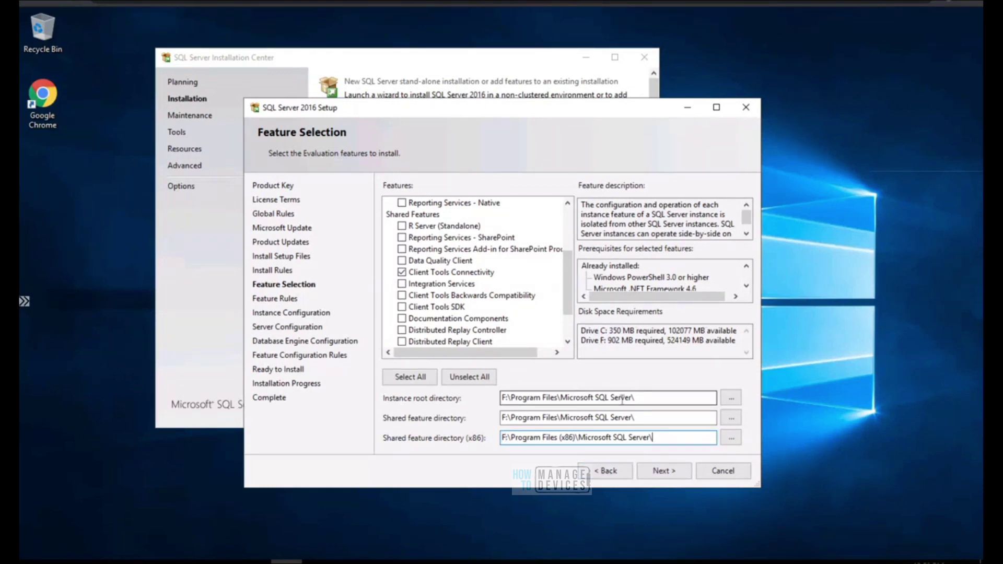
Step: Review the instance root path and the selected features, and continue to Instance Configuration
left_click(647, 401)
key("ctrl+shift+Left")
key("ctrl+shift+Left")
key("ctrl+shift+Left")
key("ctrl+shift+Left")
key("ctrl+shift+Left")
key("ctrl+shift+Left")
key("ctrl+shift+Left")
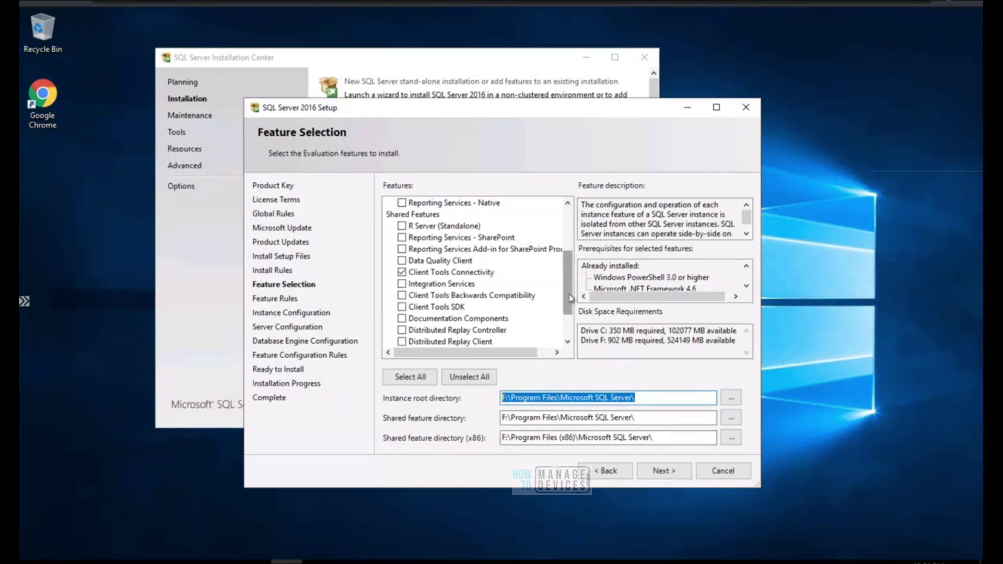
left_click_drag(569, 297, 570, 270)
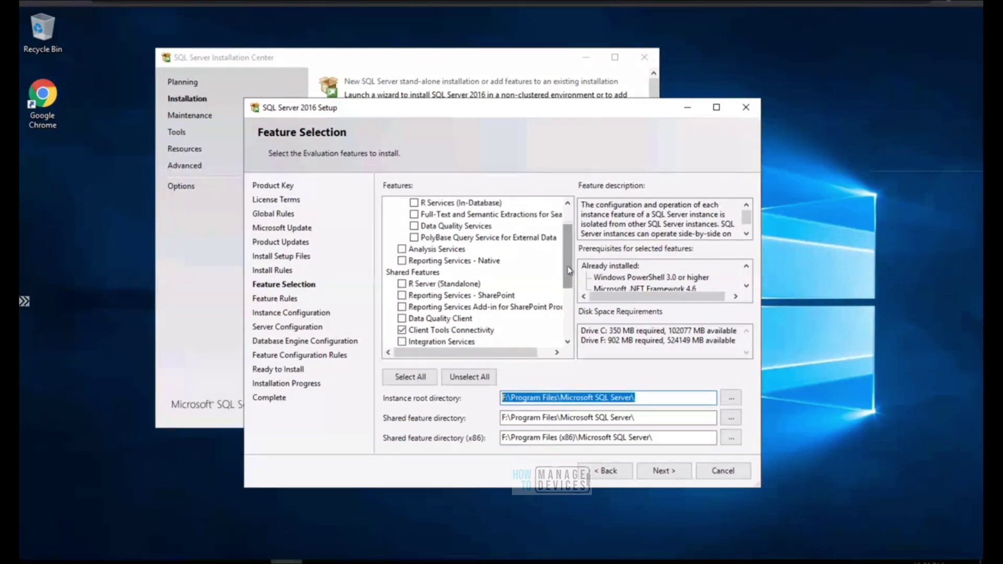
left_click(666, 472)
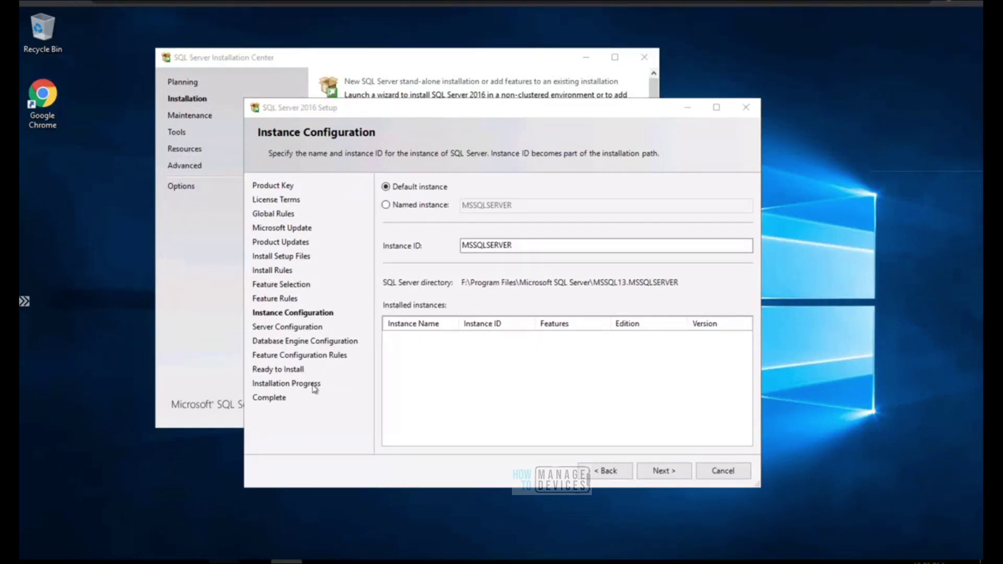
Step: Run whoami in Command Prompt to check the signed-in domain account, and minimize the window
key("alt+Tab")
key("Escape")
type("whoami")
key("Return")
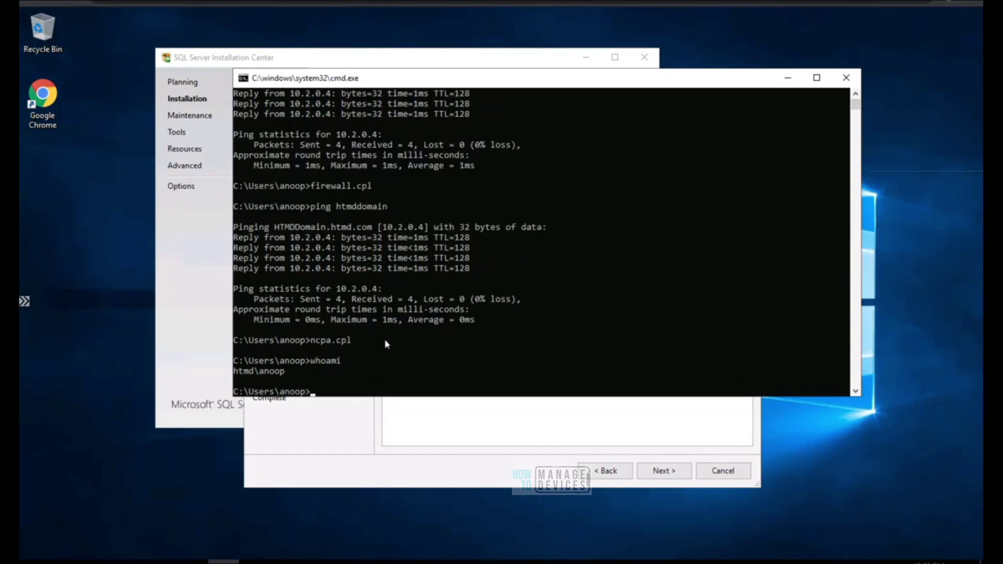
left_click_drag(235, 374, 287, 374)
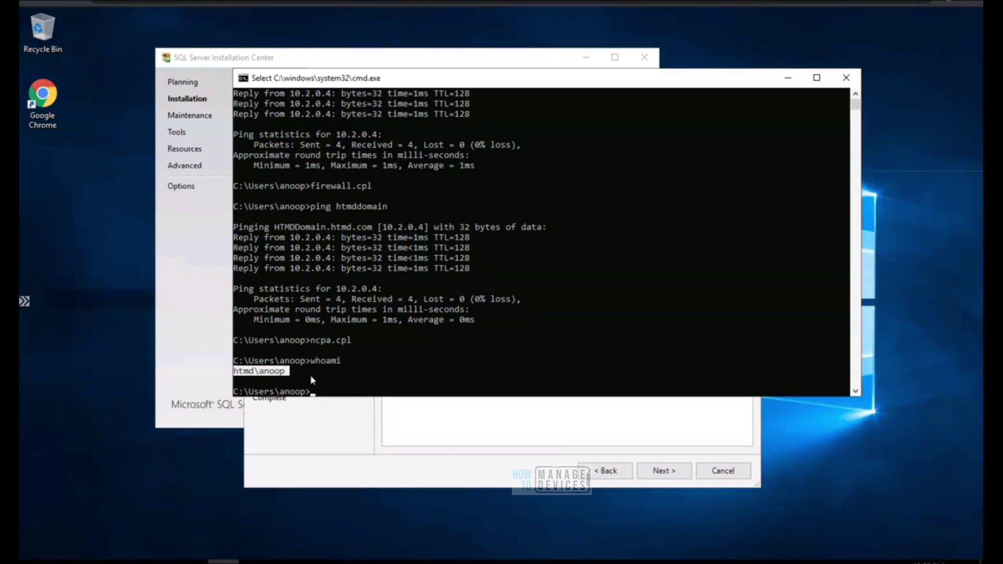
left_click(788, 83)
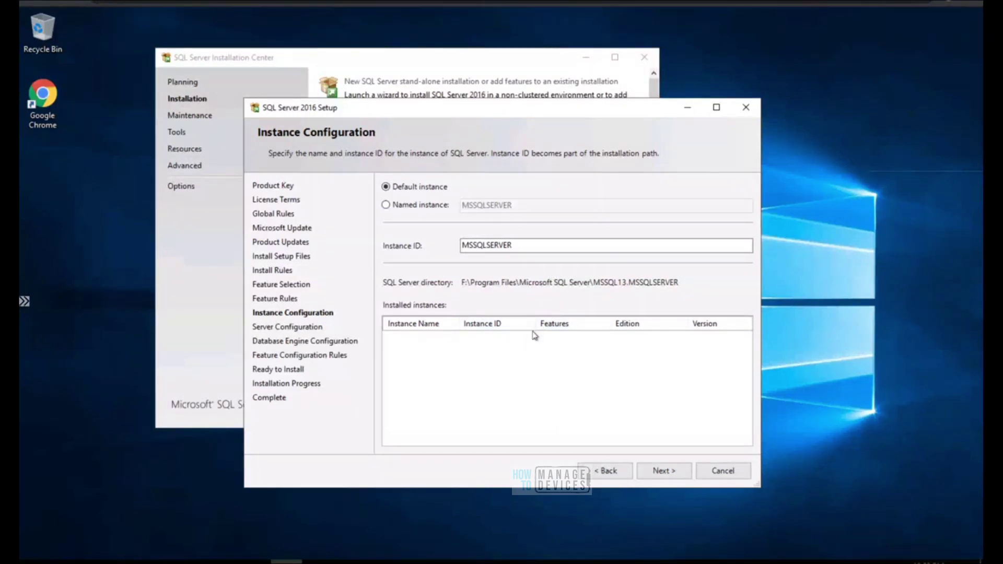
Step: Keep the default instance, continue to Server Configuration, and assign the signed-in domain account to the SQL Server Agent service
left_click(657, 472)
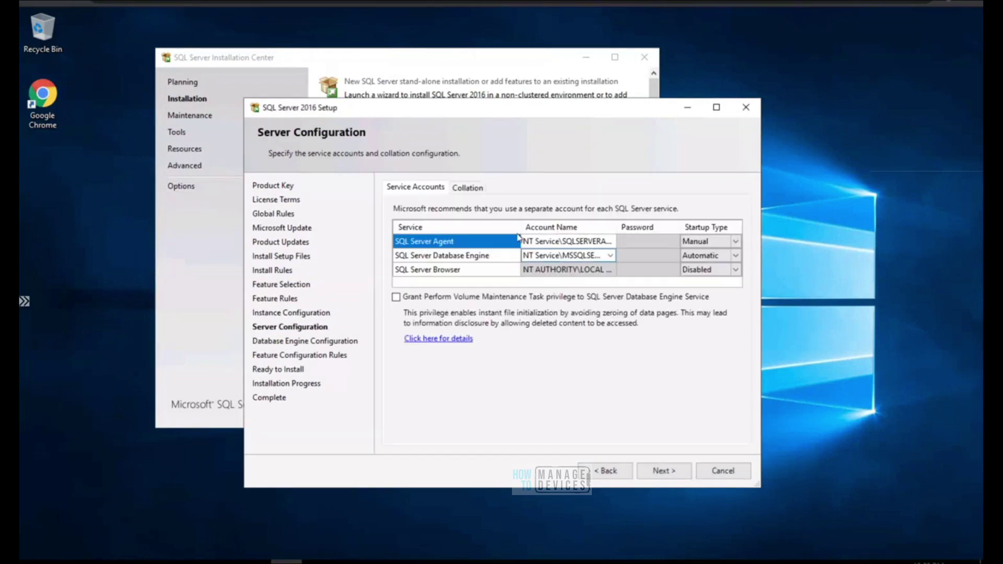
left_click(729, 241)
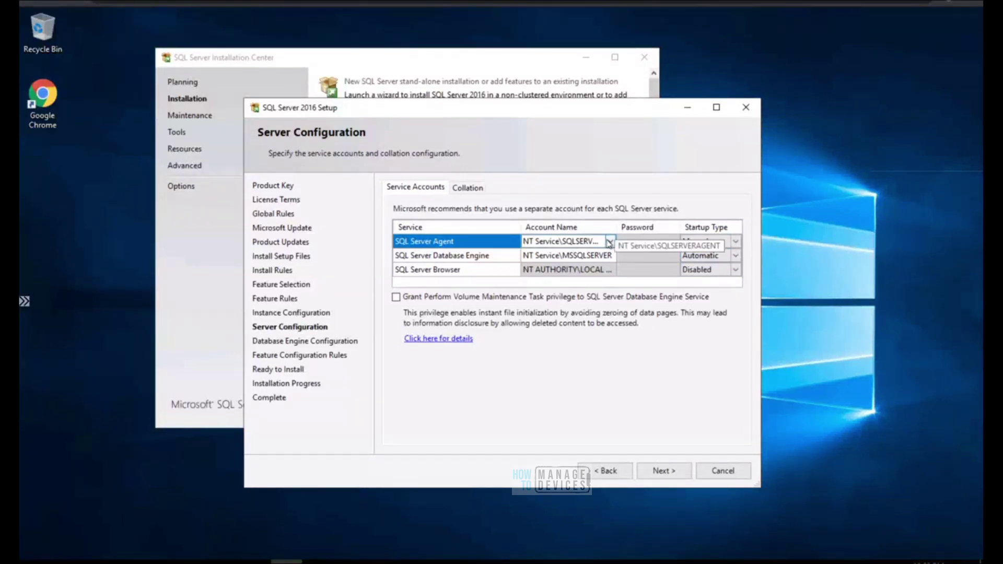
left_click(611, 244)
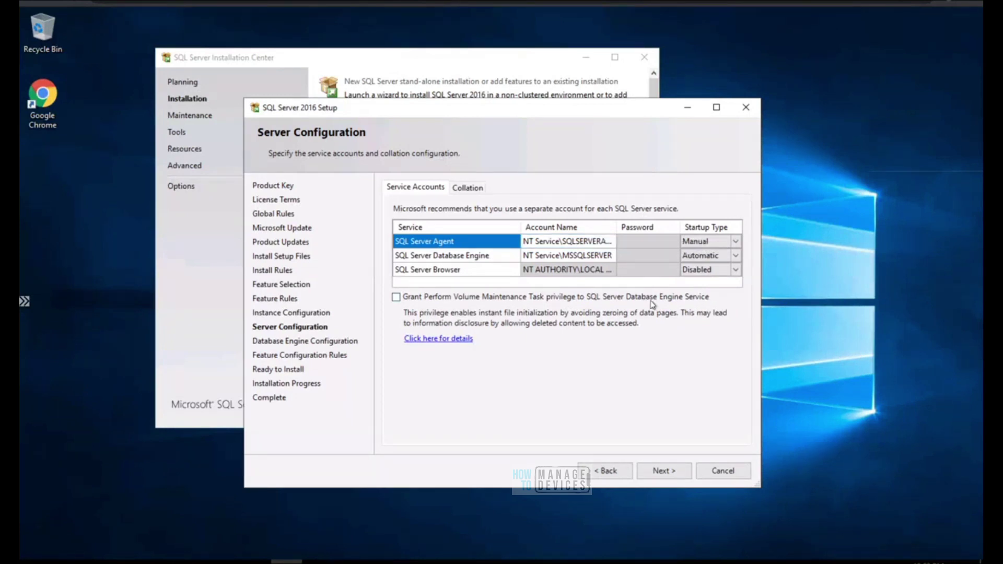
left_click(611, 241)
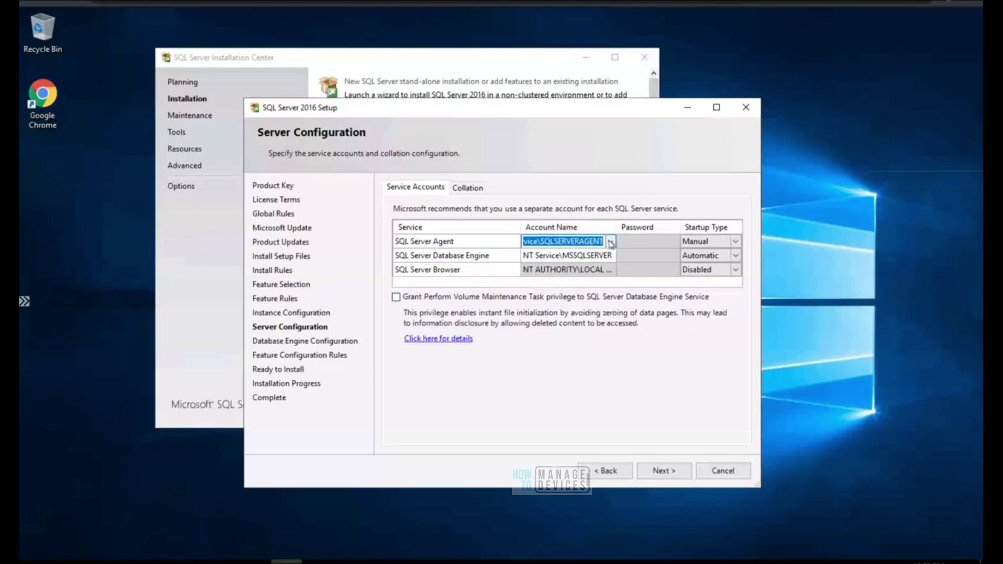
left_click(611, 242)
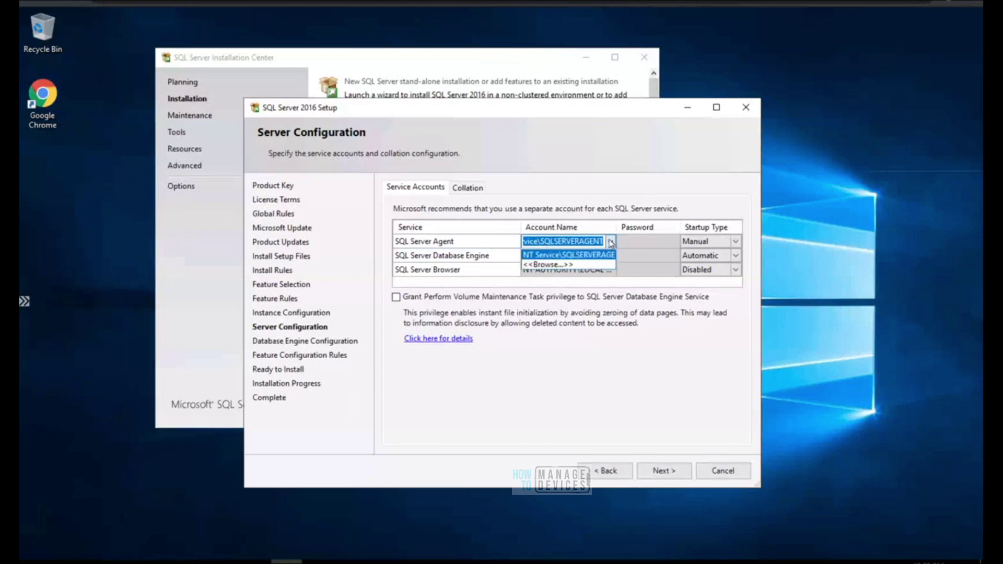
left_click(595, 267)
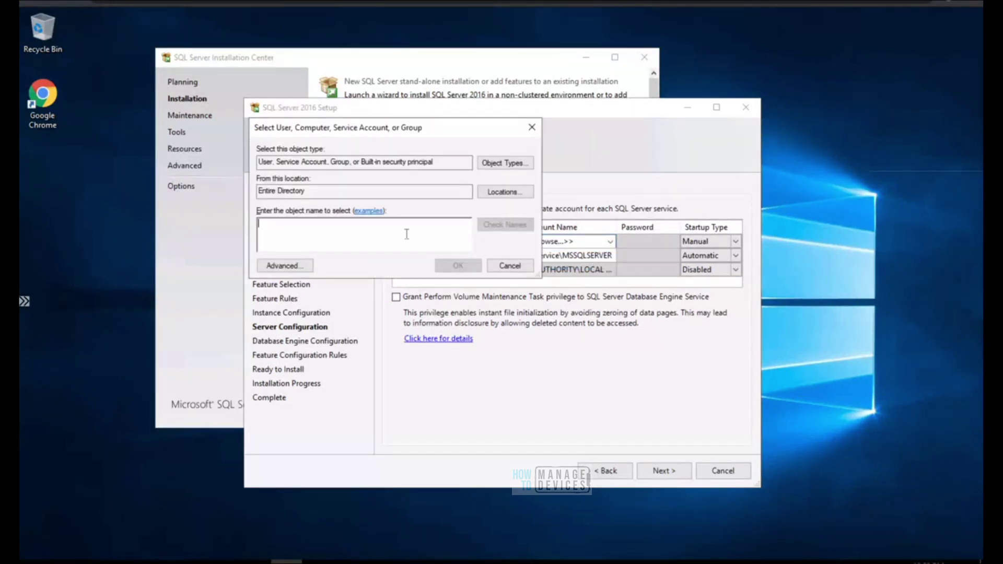
type("anoop")
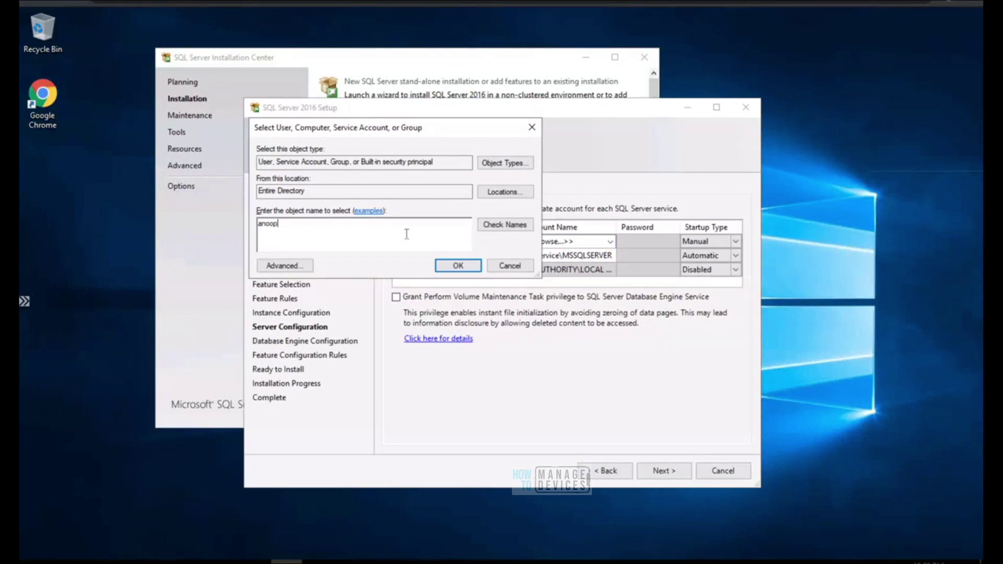
left_click(503, 224)
left_click(470, 265)
left_click(640, 242)
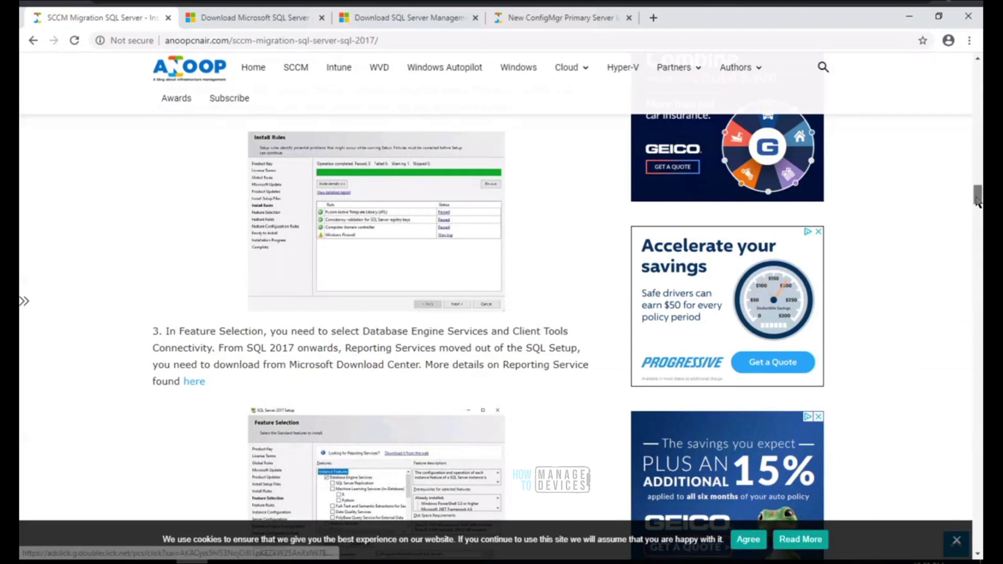
Step: Read the article's recommendation on SQL service account details in the browser, and minimize it
left_click_drag(976, 201, 977, 237)
scroll(977, 210, "down", 1)
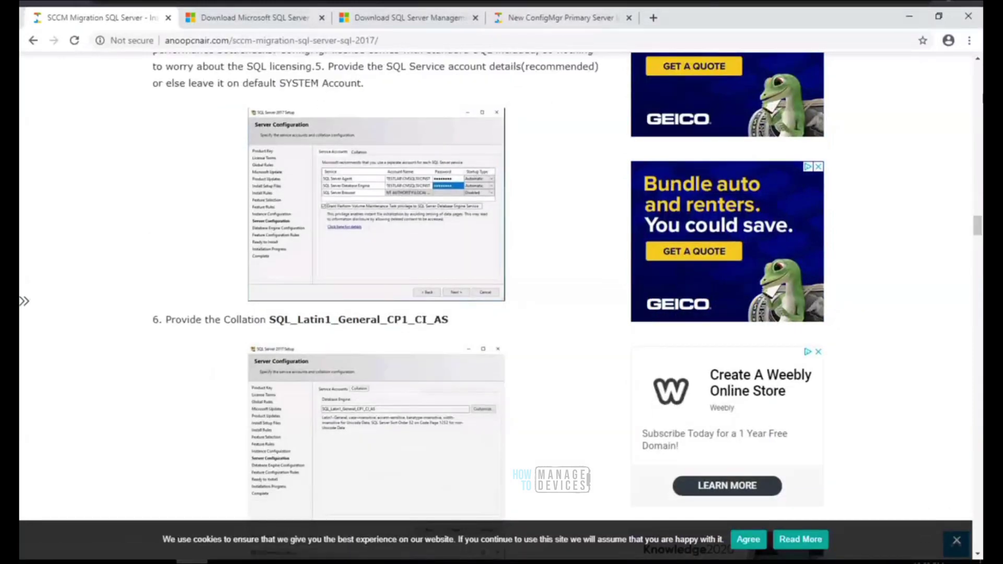
left_click(977, 59)
left_click(977, 59)
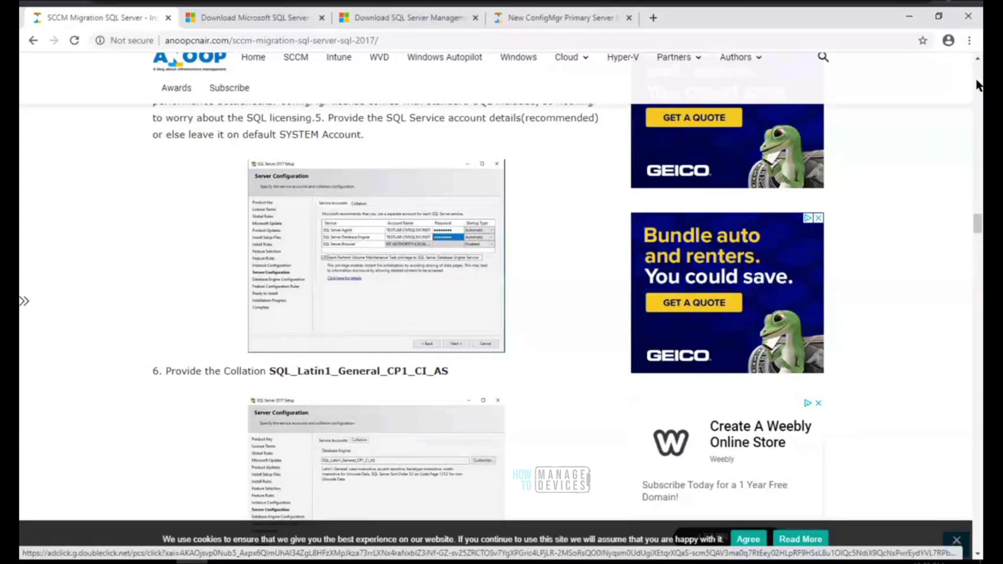
left_click(978, 60)
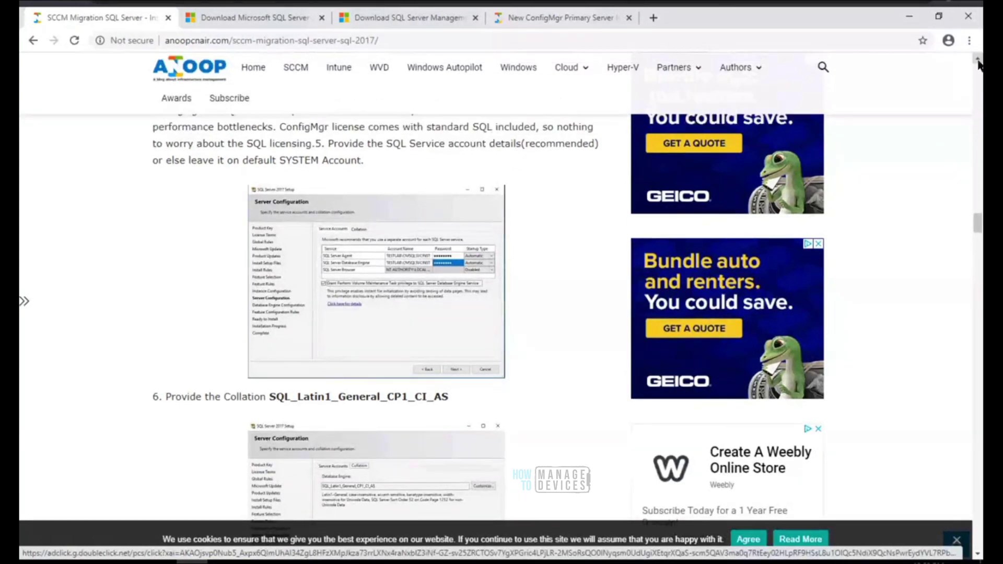
left_click(977, 59)
left_click(977, 60)
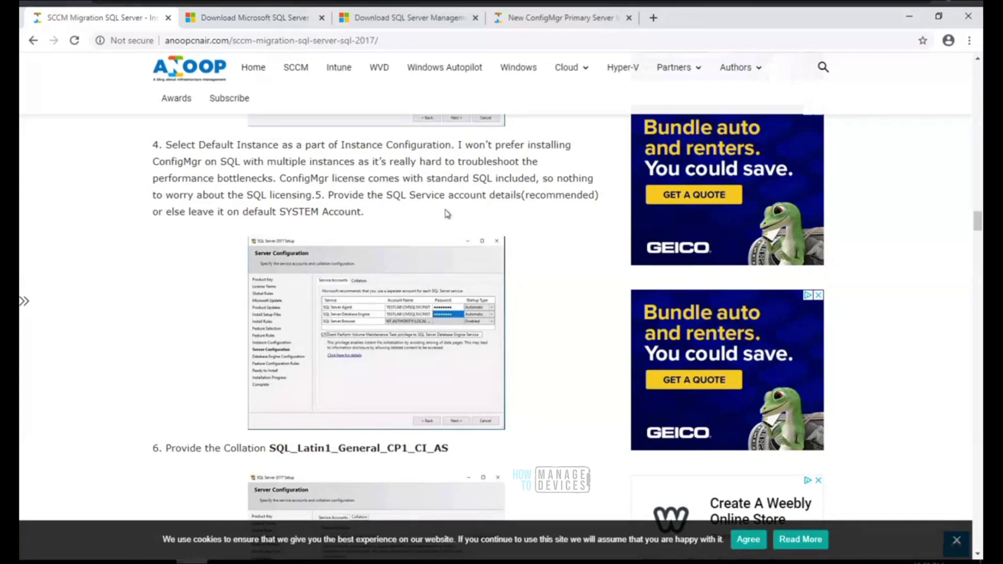
left_click_drag(407, 196, 522, 198)
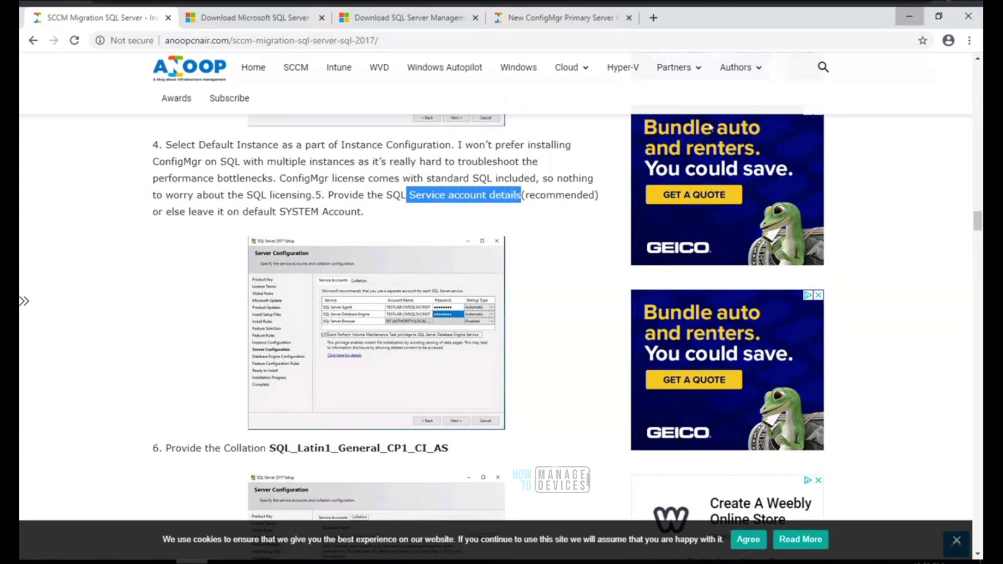
left_click(910, 18)
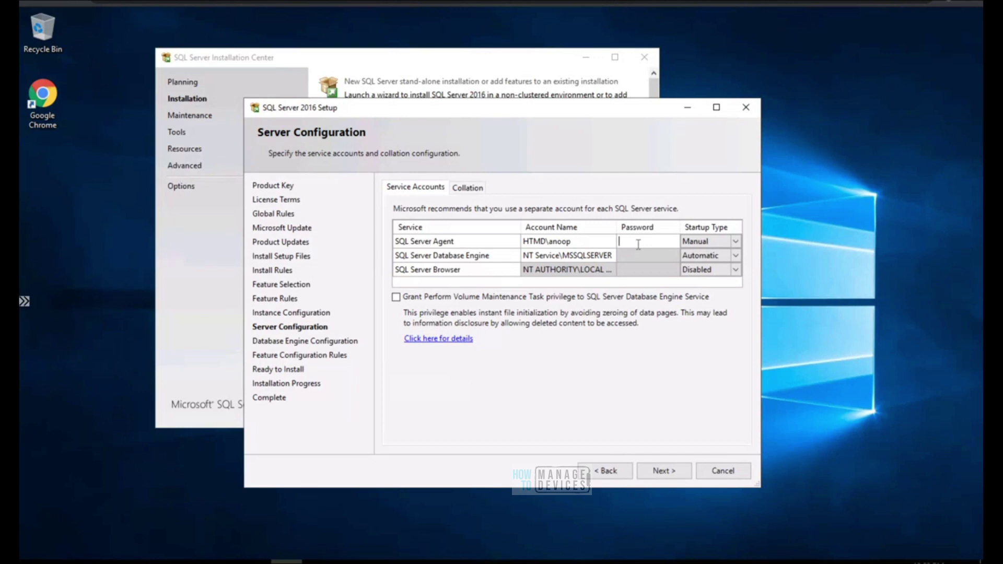
Step: Enter the SQL Server Agent account password, and assign the same domain account with its password to the SQL Server Database Engine service
type("*****")
left_click(609, 256)
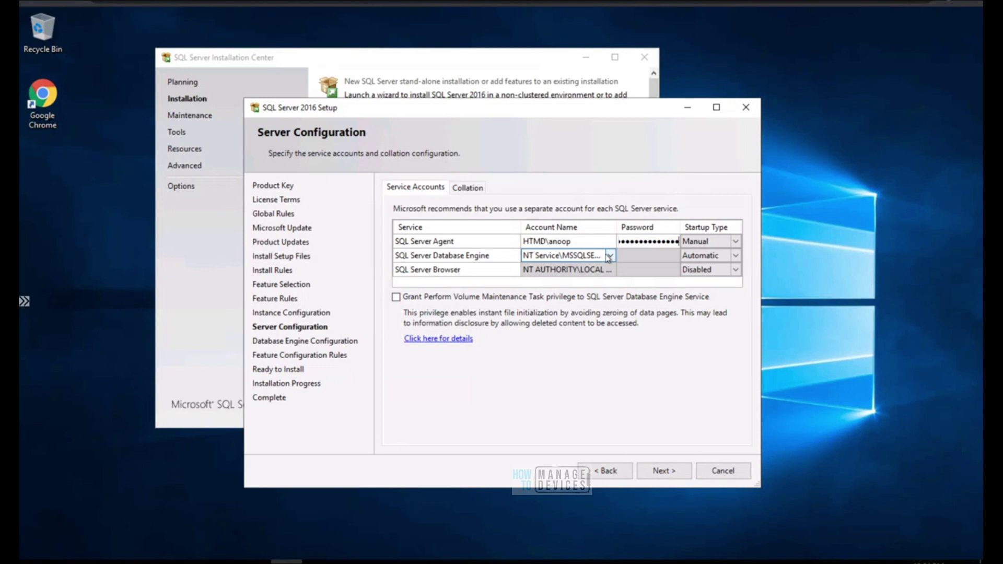
left_click(610, 256)
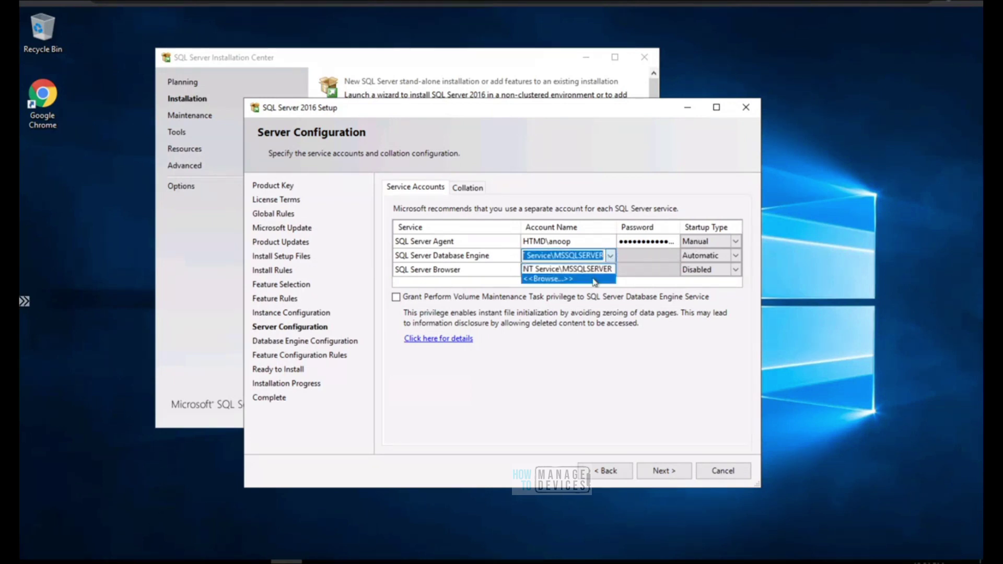
left_click(595, 280)
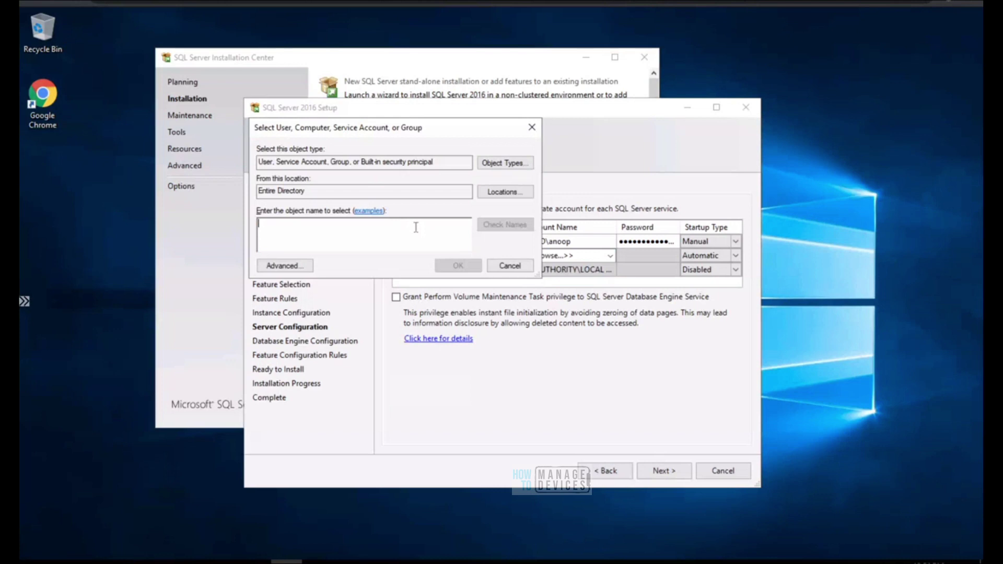
type("anoop")
left_click(514, 225)
left_click(472, 267)
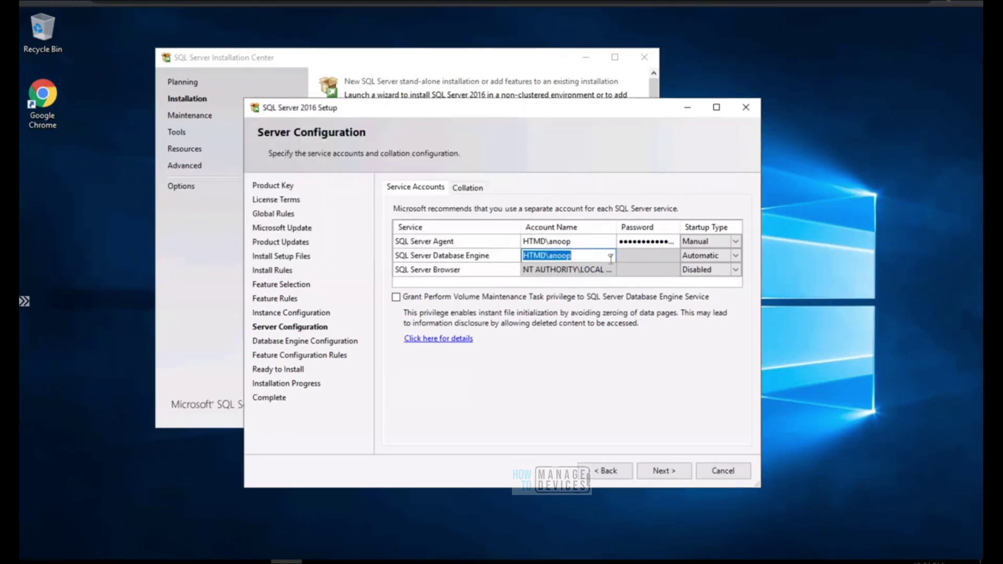
left_click(630, 257)
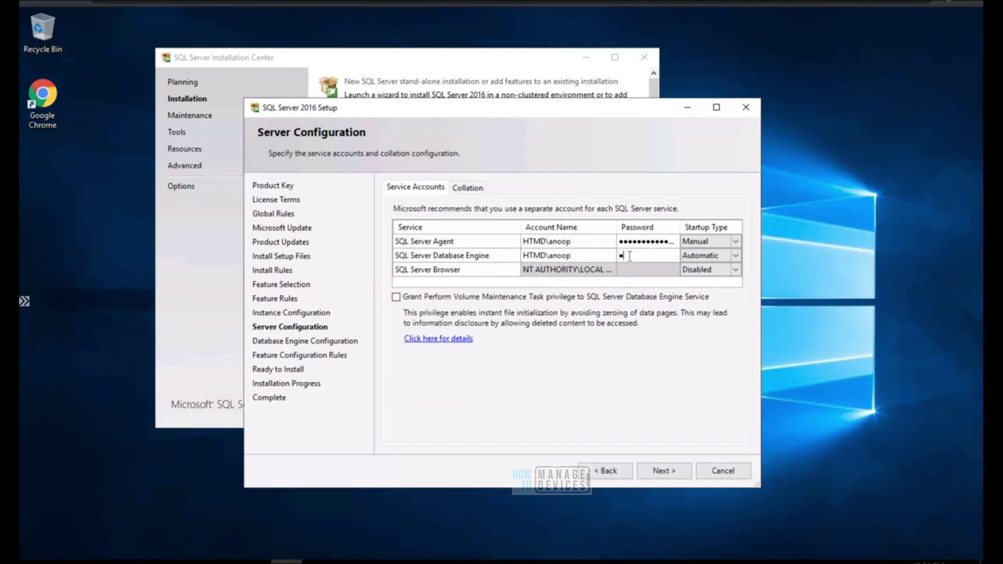
type("••••••••••")
Step: Open the collation customization for the Database Engine on the Server Configuration page
left_click_drag(549, 114, 550, 107)
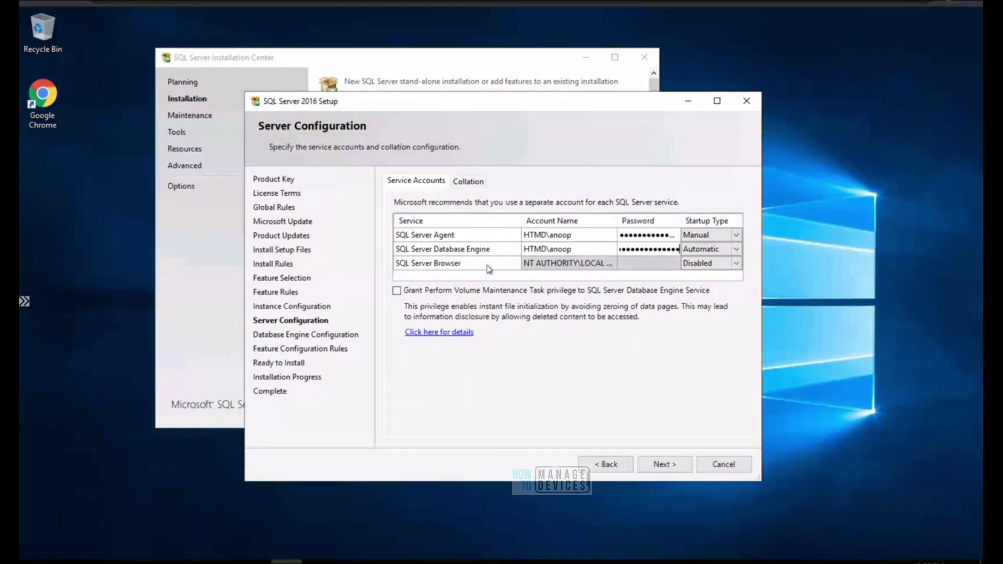
left_click(608, 265)
left_click(473, 182)
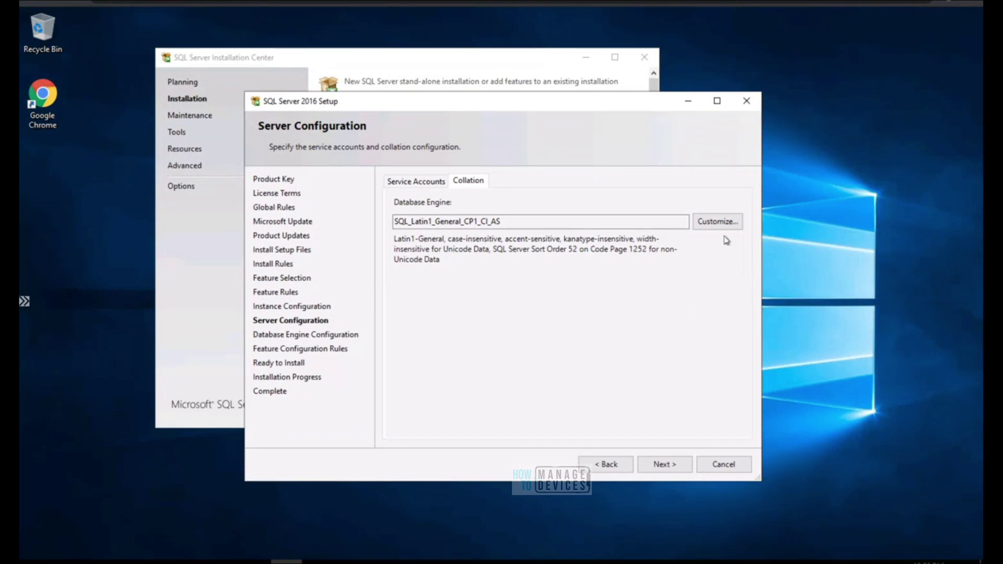
left_click(718, 226)
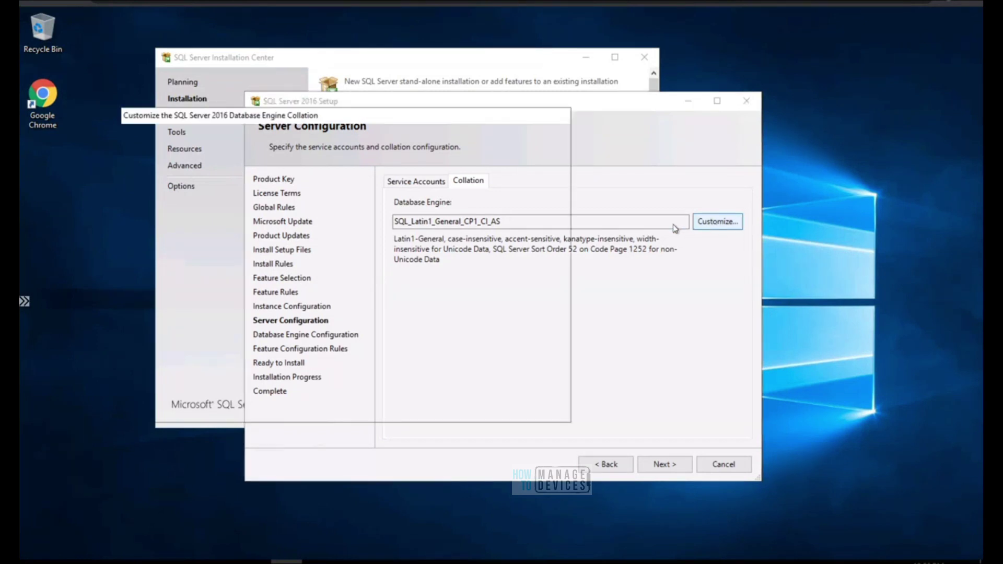
left_click_drag(486, 124, 729, 154)
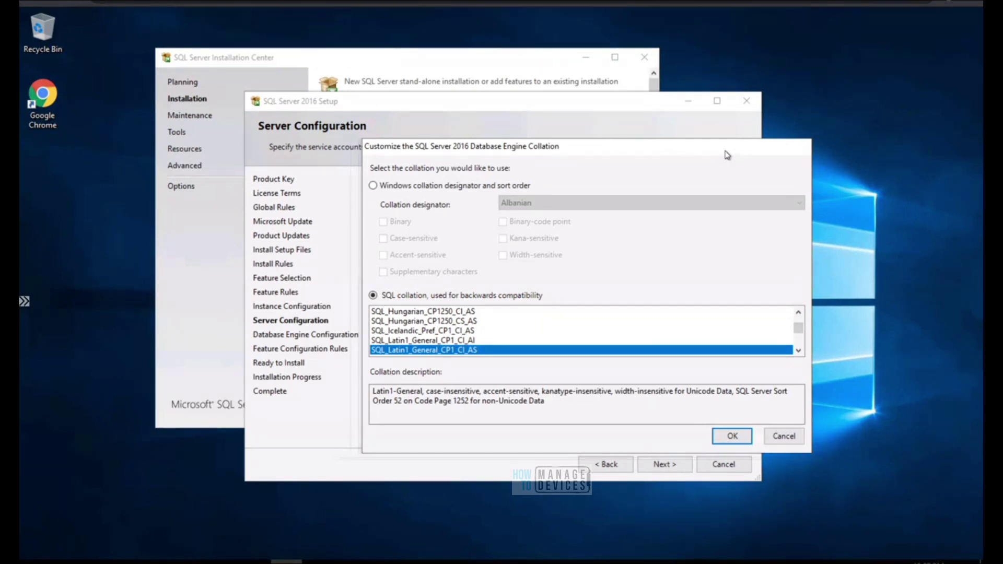
left_click_drag(718, 148, 662, 100)
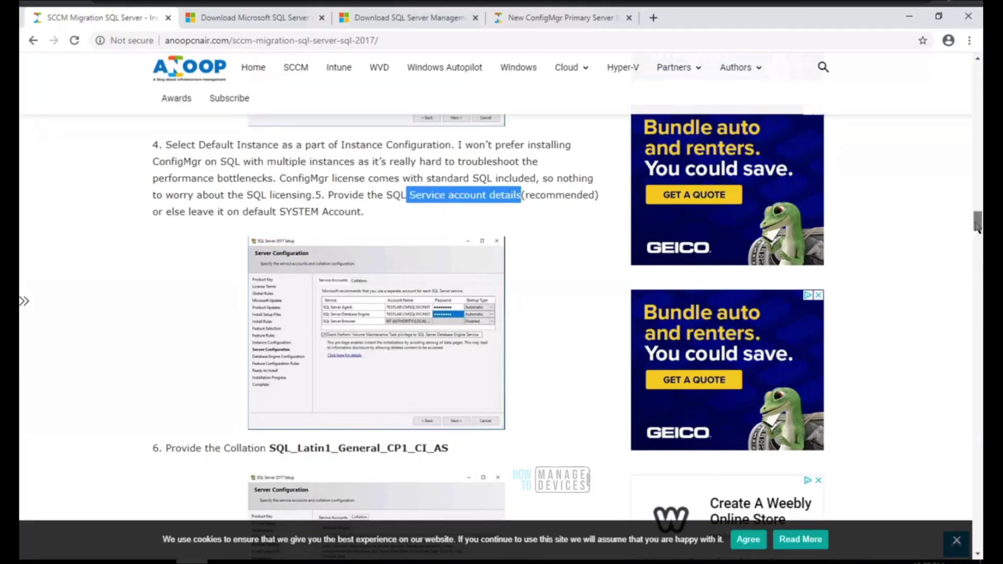
Step: Find the recommended collation SQL_Latin1_General_CP1_CI_AS in the browser article and copy its name
scroll(706, 319, "down", 2)
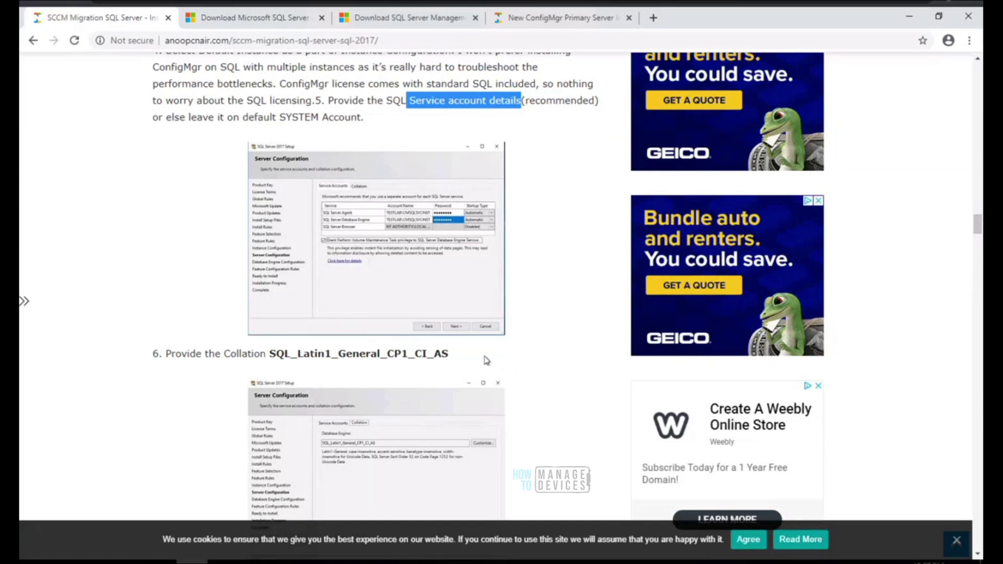
left_click_drag(449, 355, 269, 356)
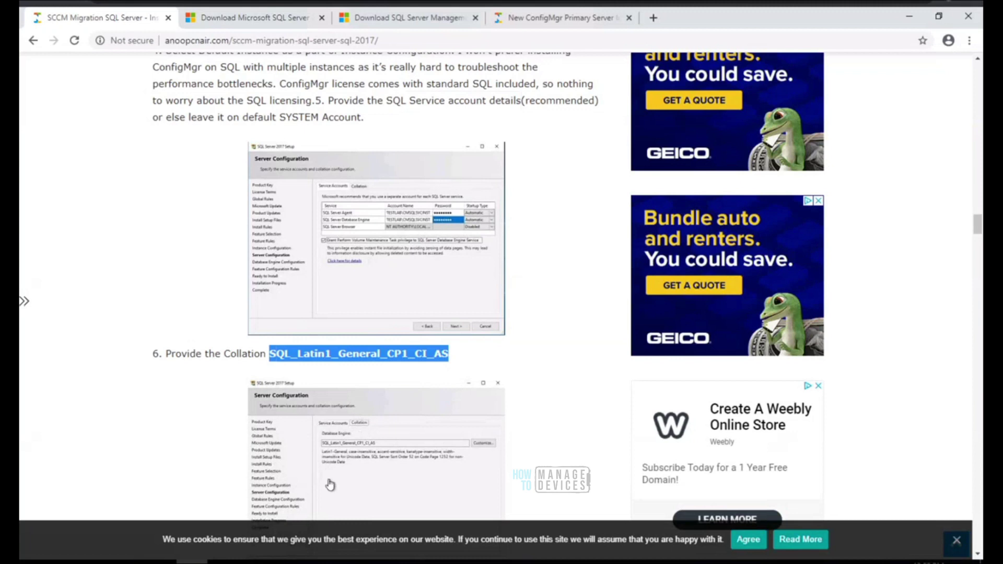
mouse_move(286, 561)
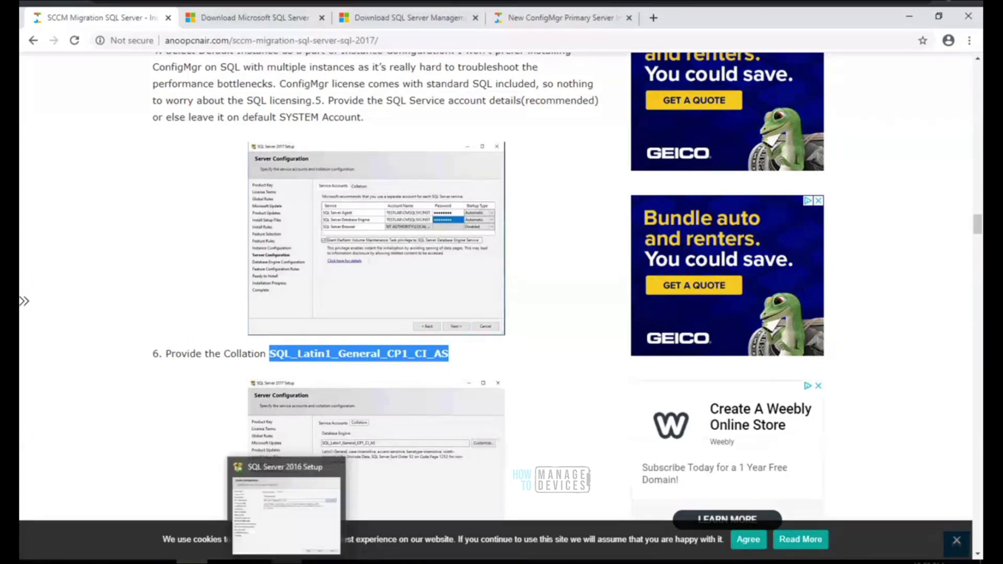
left_click(303, 523)
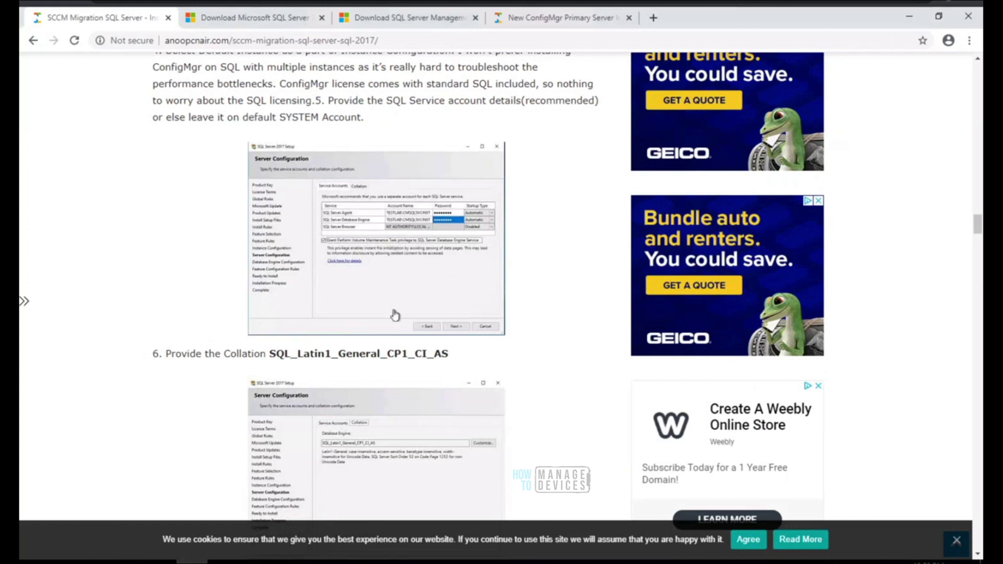
left_click_drag(450, 355, 270, 355)
key("ctrl+c")
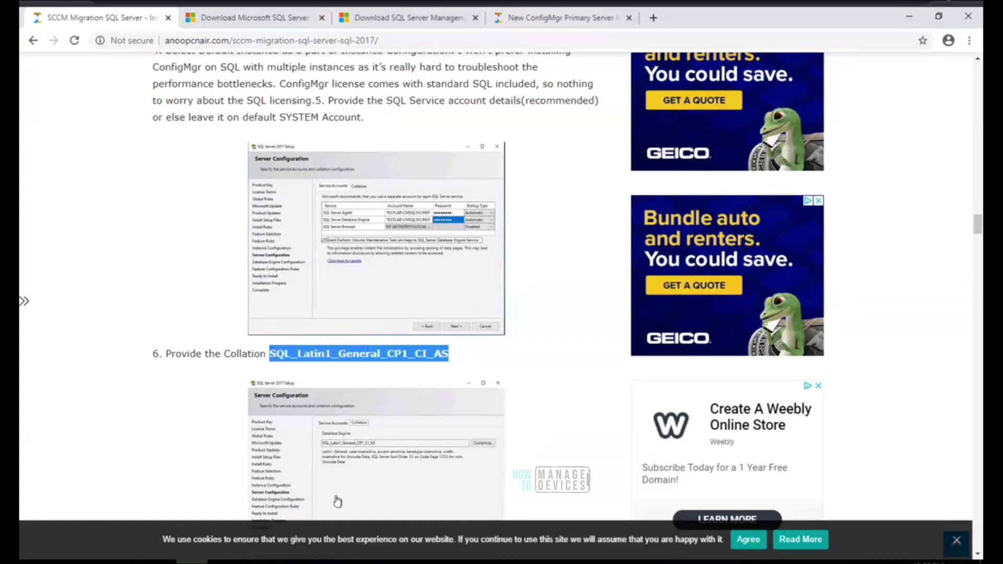
Step: Start Notepad from Command Prompt with the notepad command and paste the copied collation name into the empty document
left_click(224, 562)
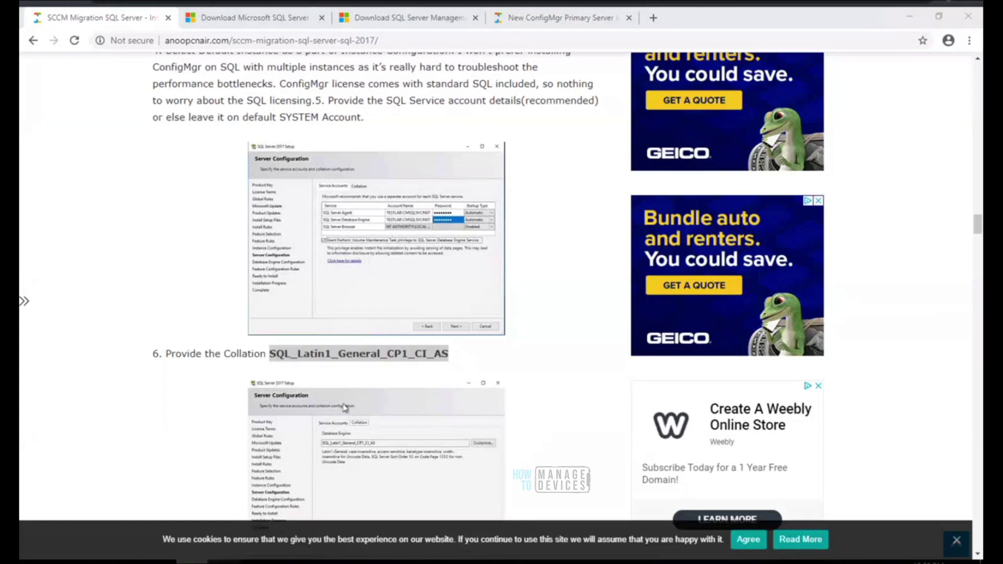
key("Return")
type("no")
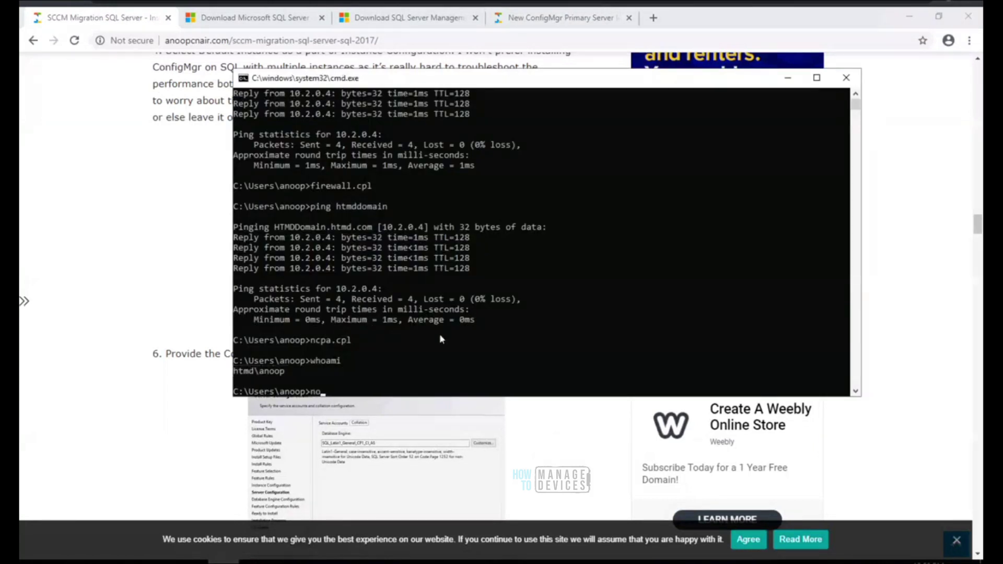
type("tepad")
key("Return")
key("ctrl+v")
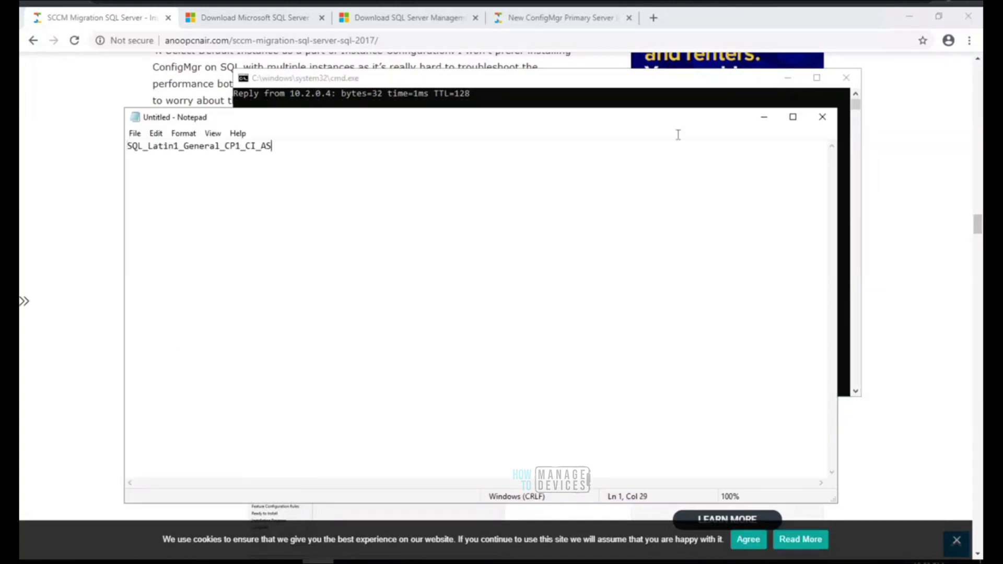
Step: Minimize Command Prompt, narrow the Notepad window and place it beside the setup area for comparison
left_click(790, 79)
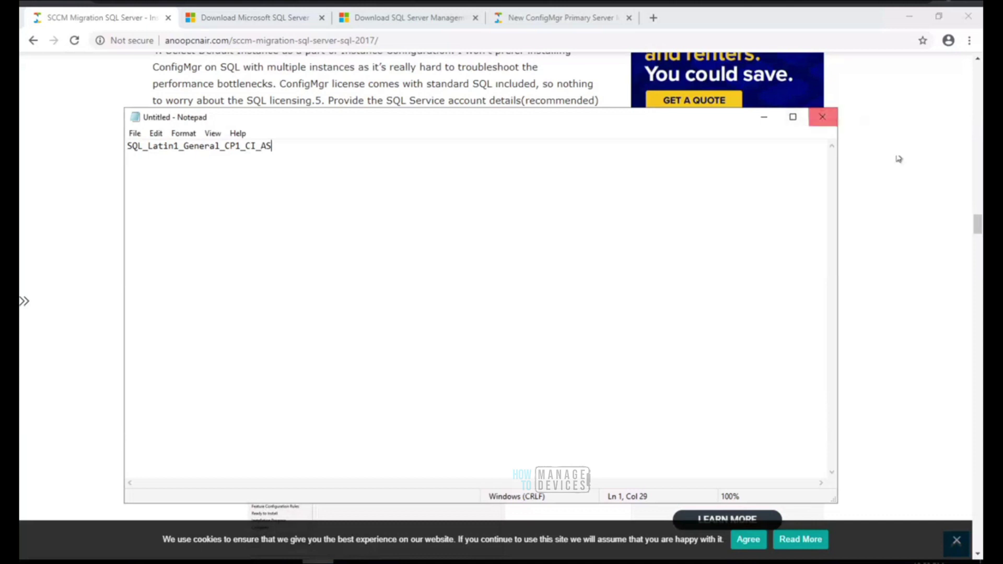
left_click_drag(836, 168, 348, 212)
left_click_drag(225, 123, 61, 61)
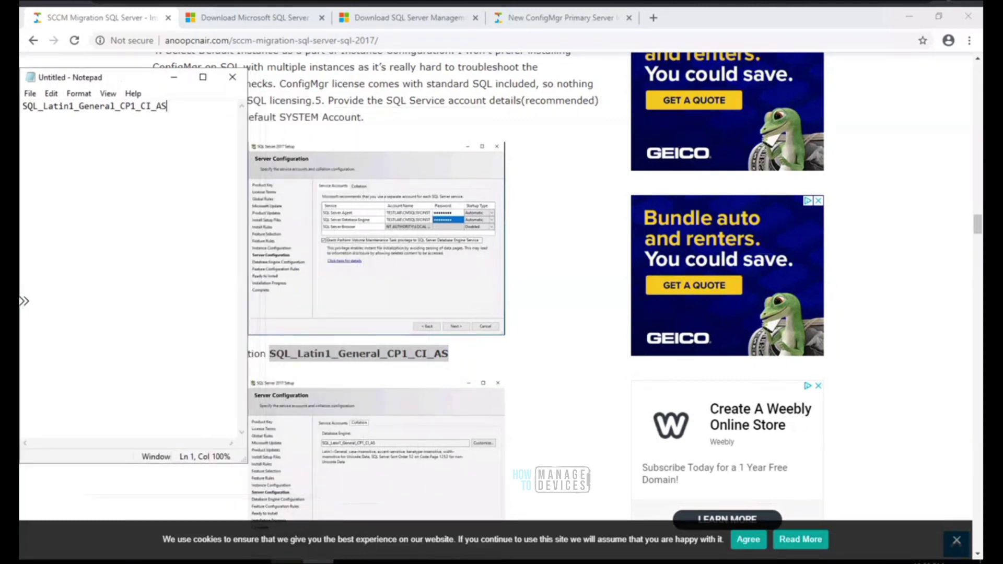
Step: Switch back to SQL Server Setup, check the collation against the note, and confirm SQL_Latin1_General_CP1_CI_AS for the Database Engine
key("alt+Tab")
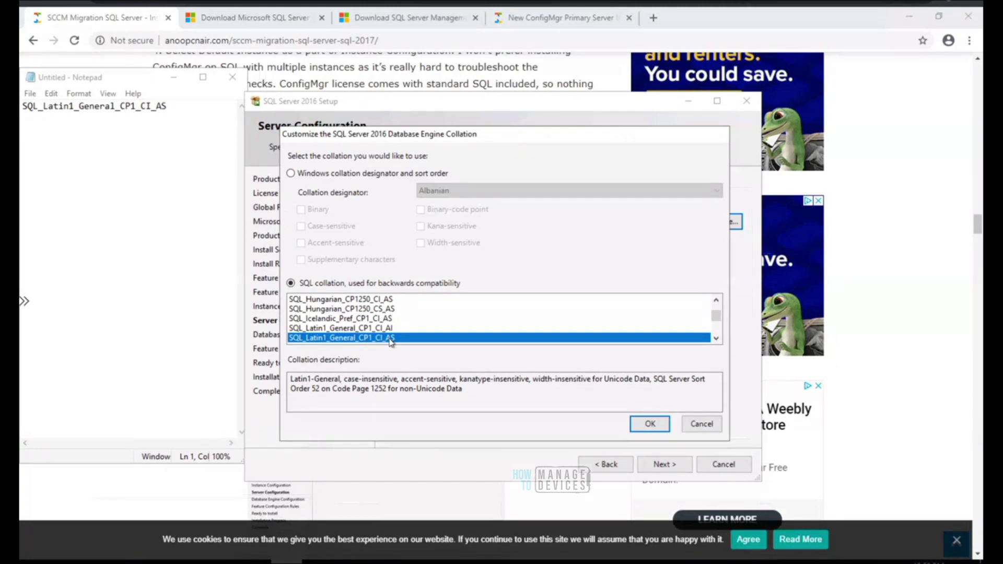
left_click_drag(463, 390, 282, 370)
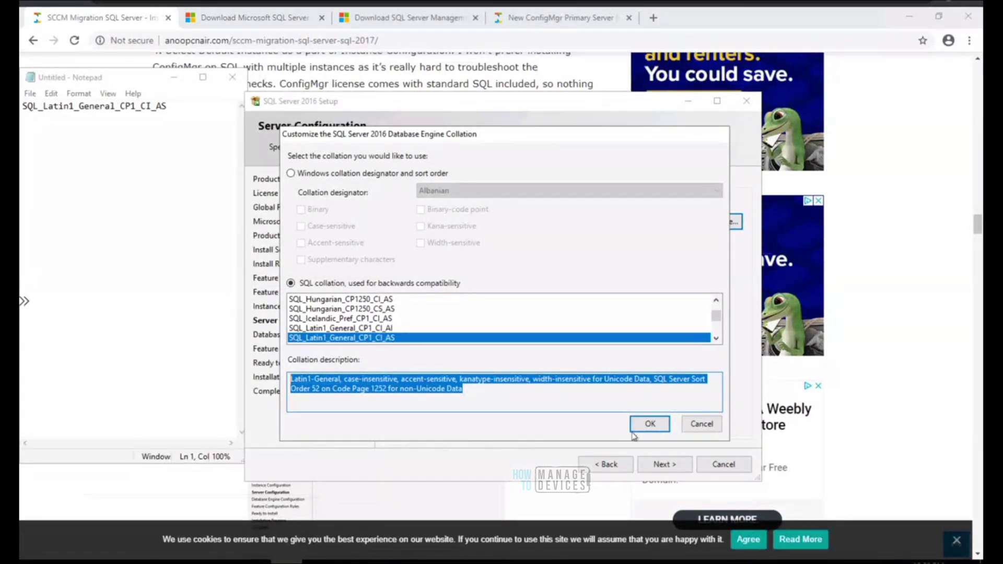
left_click(650, 424)
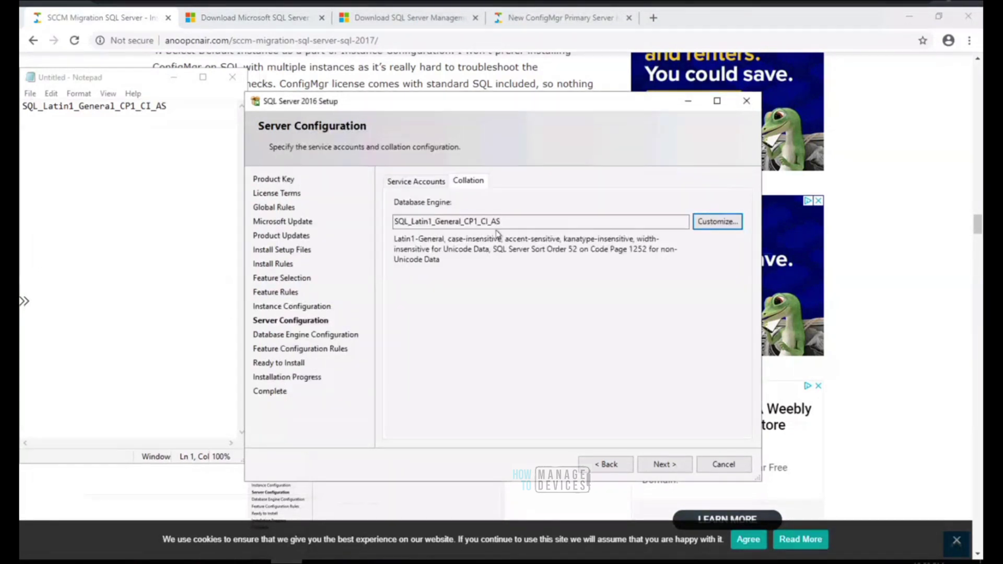
left_click(442, 224)
double_click(442, 223)
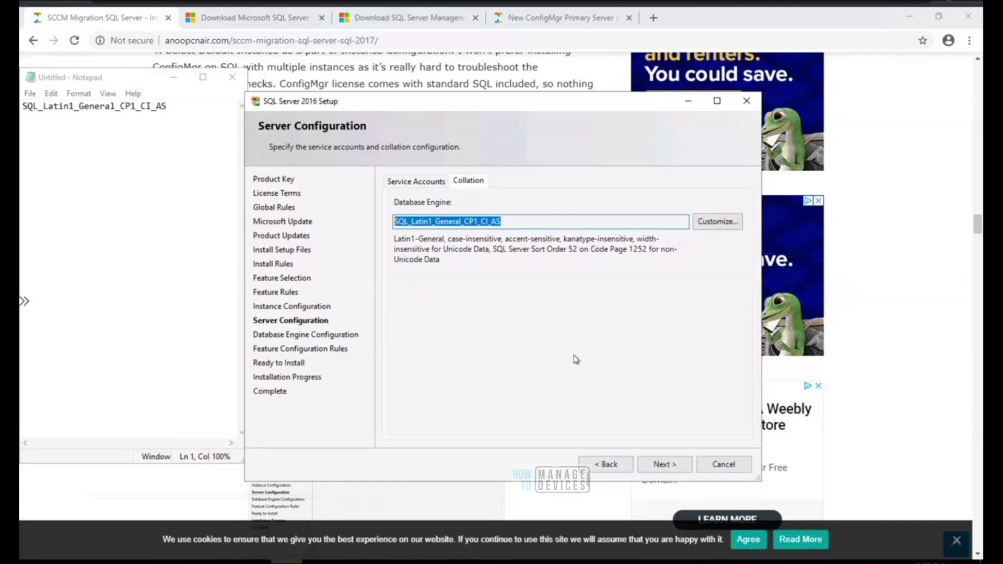
Step: Continue to Database Engine Configuration and add the current user as a SQL Server administrator
left_click(656, 463)
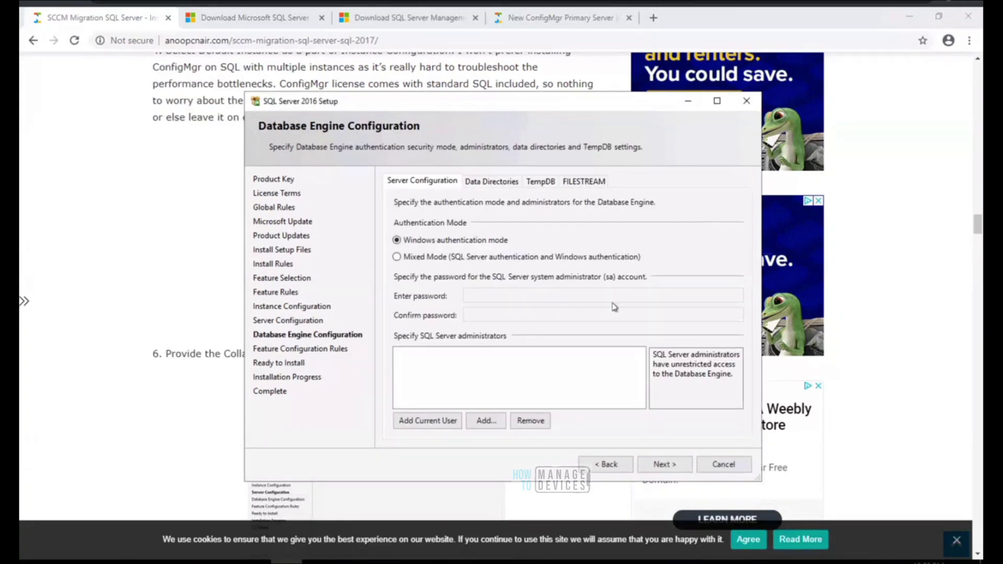
left_click(428, 423)
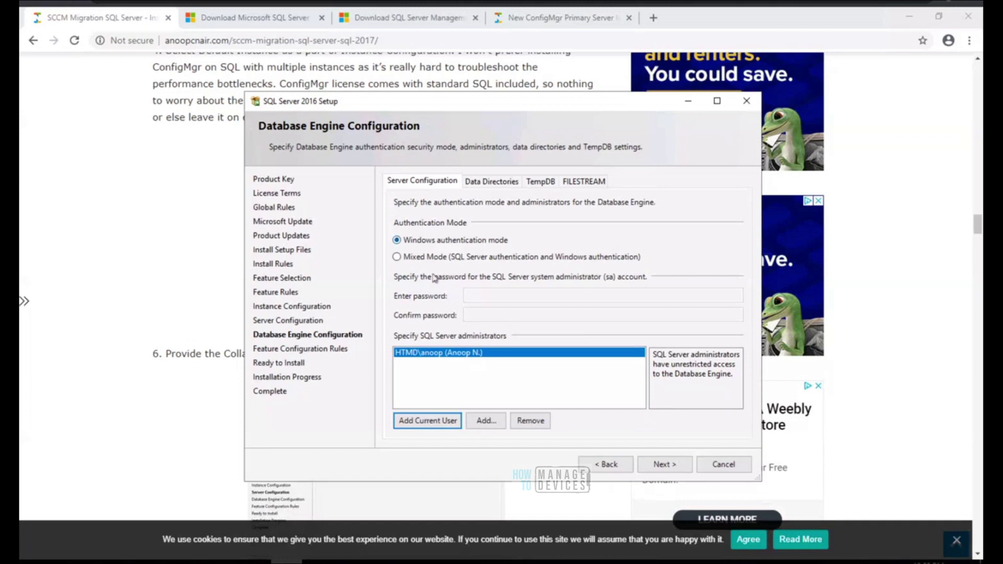
left_click_drag(477, 109, 521, 91)
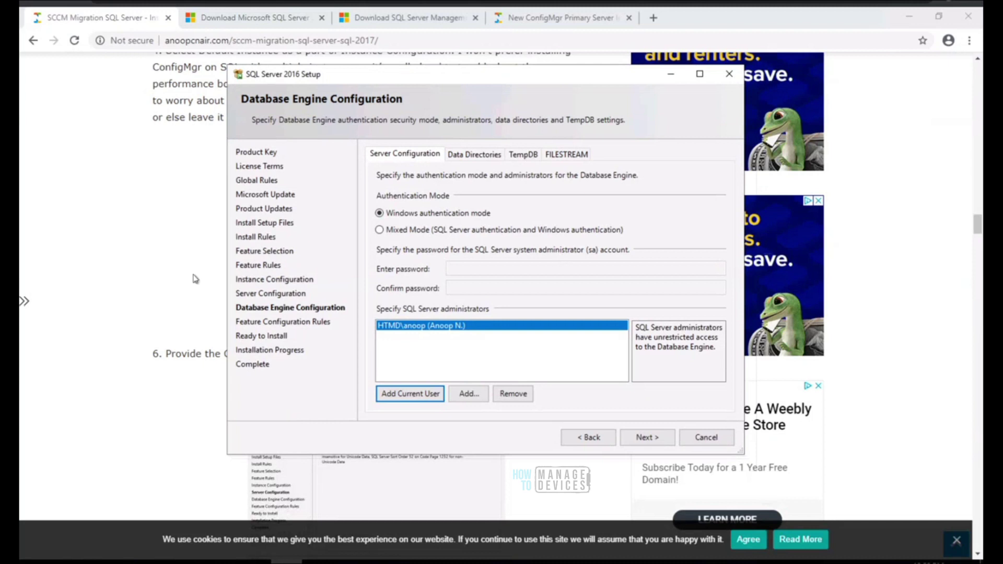
Step: Read the article's guidance on the authentication mode and SQL Server administrators in the browser, and minimize it
left_click(779, 301)
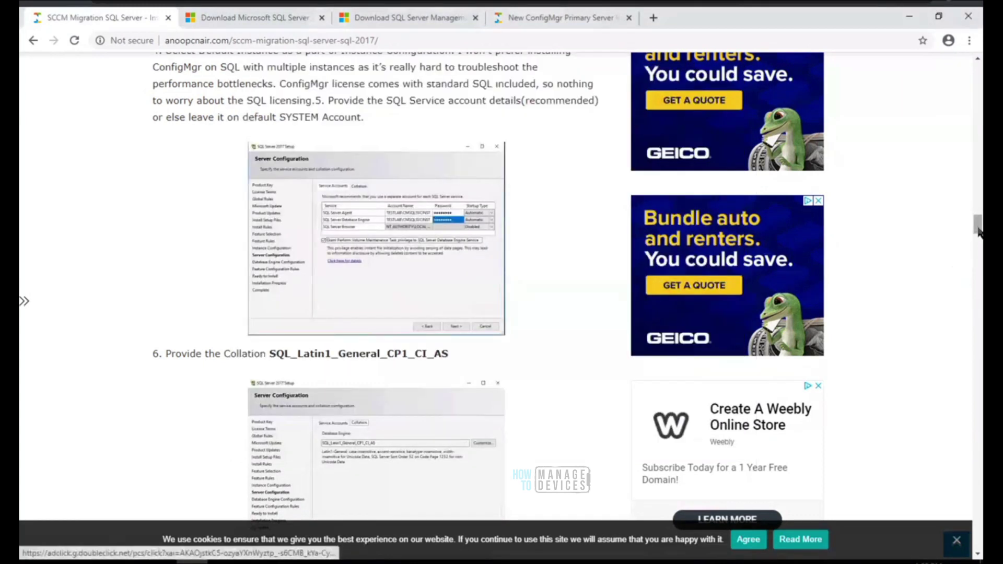
scroll(980, 240, "down", 1)
scroll(979, 240, "down", 9)
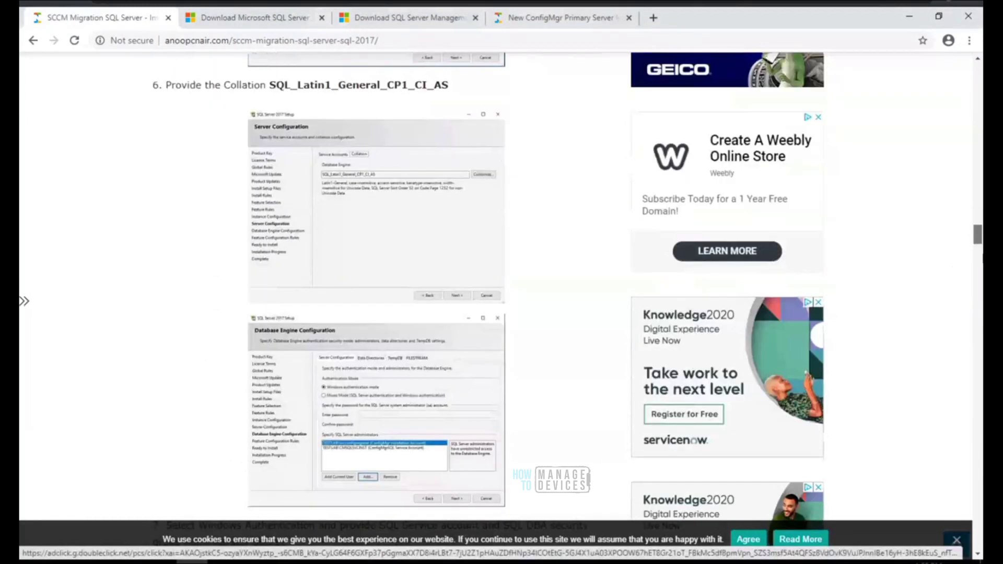
scroll(495, 299, "up", 3)
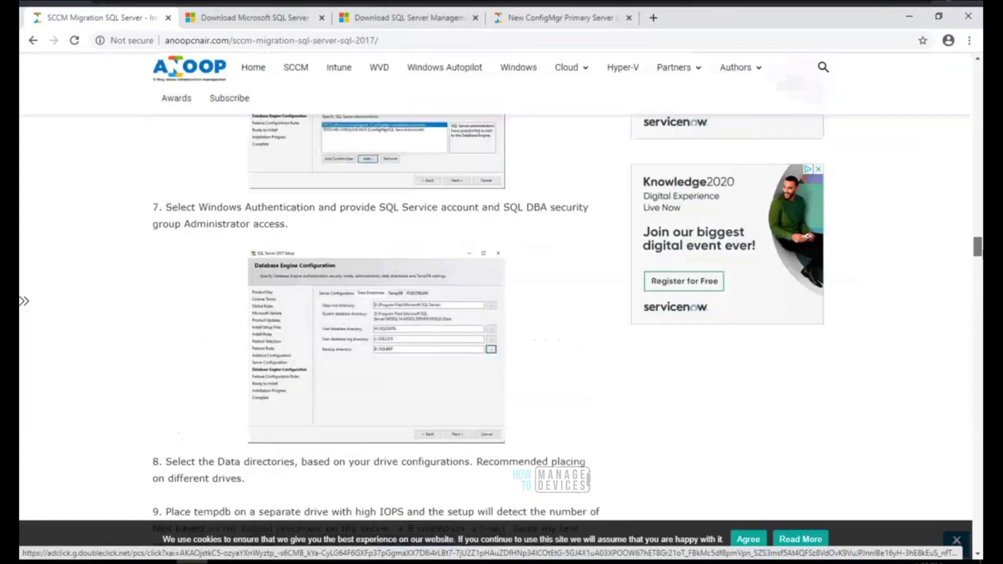
scroll(918, 169, "up", 3)
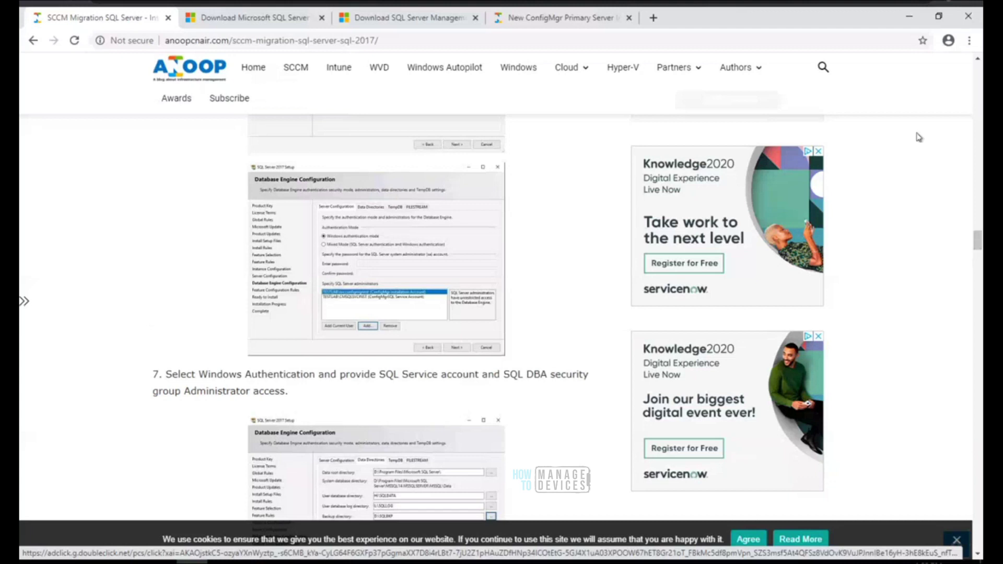
left_click(910, 19)
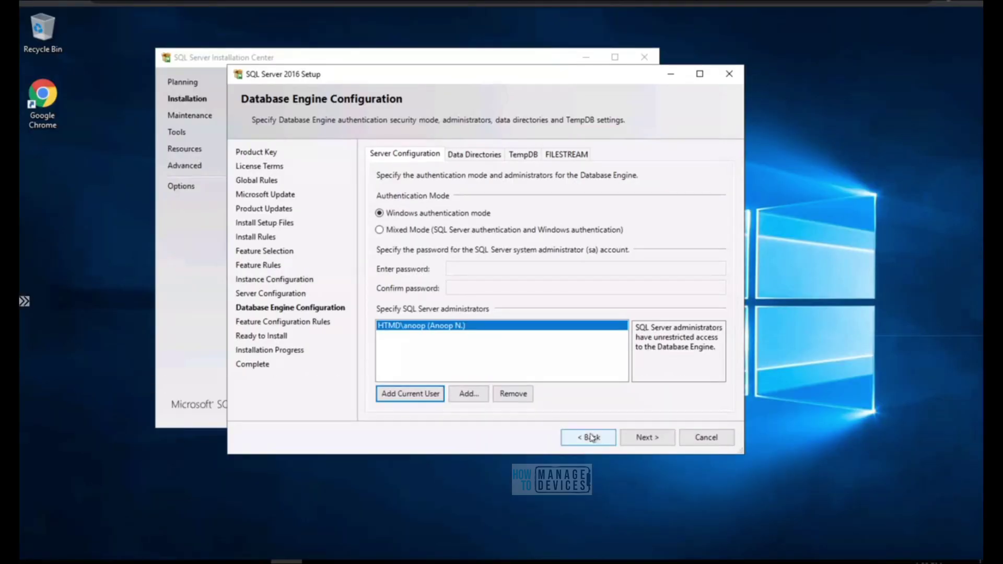
Step: Review the data directories and the TempDB file settings in Database Engine Configuration
left_click(644, 440)
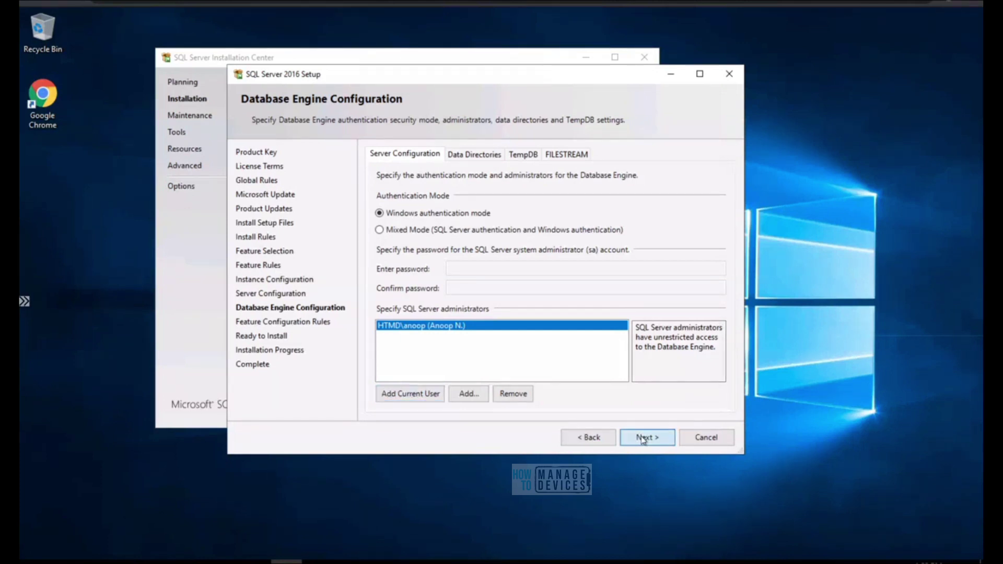
left_click(474, 158)
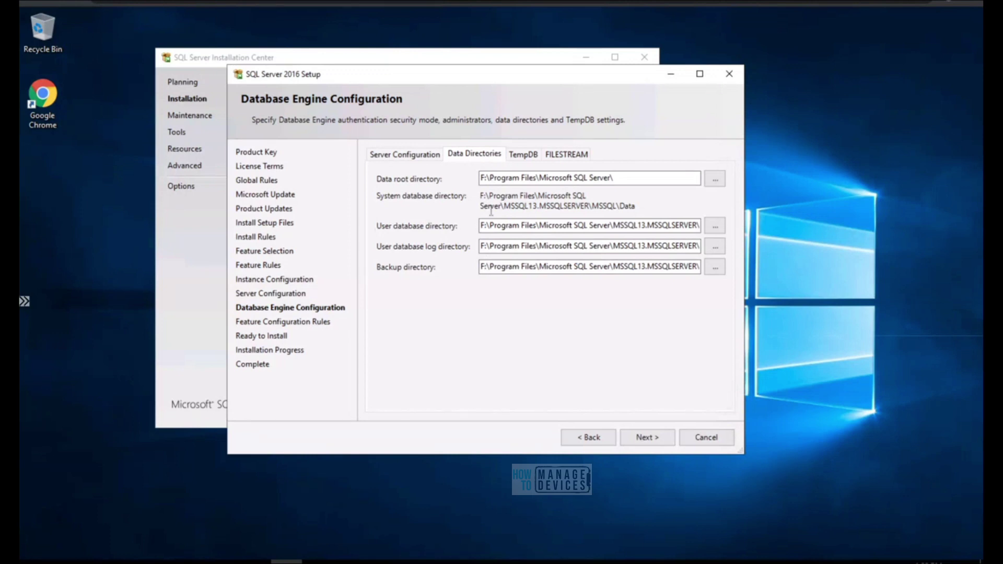
left_click(523, 160)
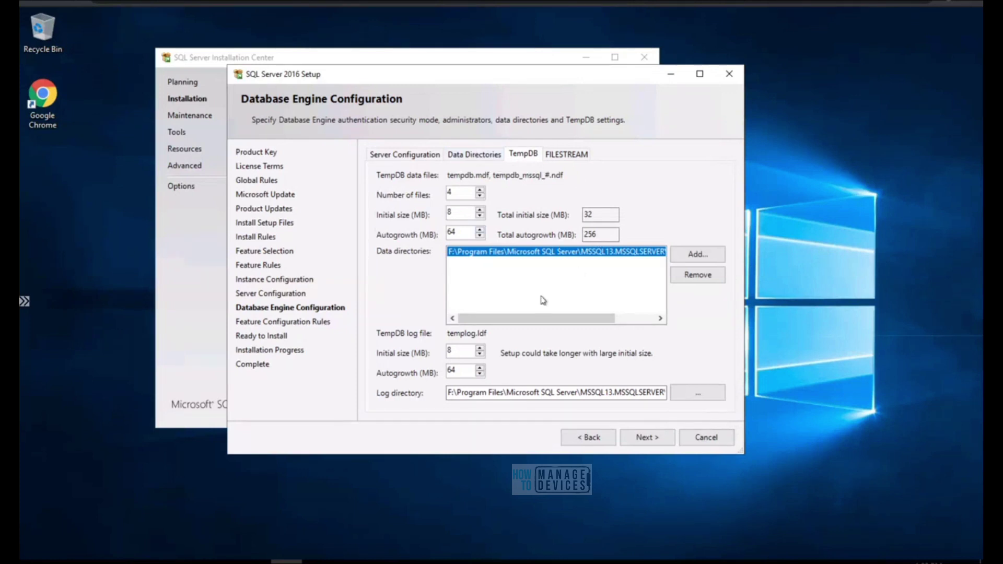
Step: Keep Windows authentication mode for the Database Engine, continue to the installation summary, and start the SQL Server 2016 installation
left_click(569, 155)
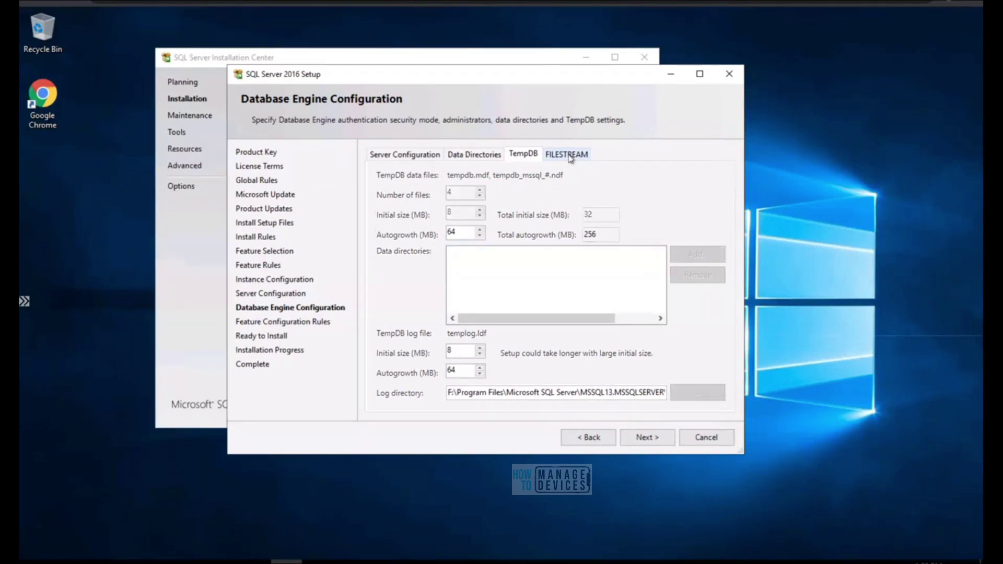
left_click(397, 155)
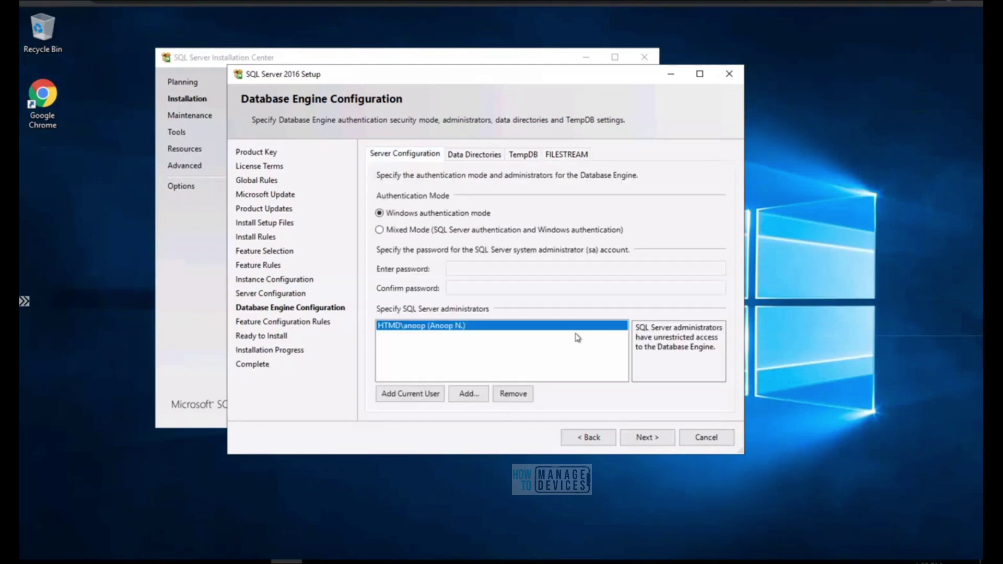
left_click(648, 437)
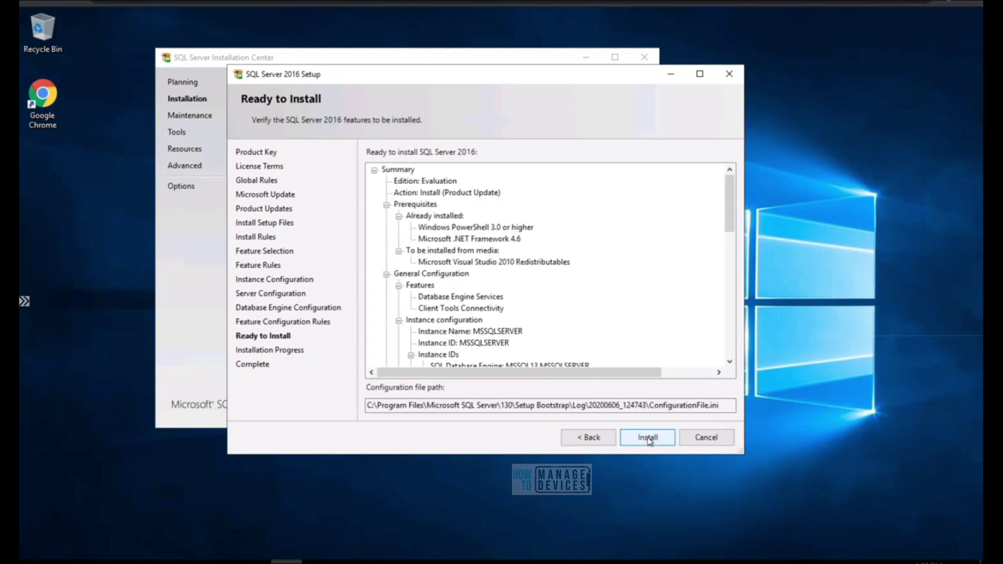
left_click(649, 439)
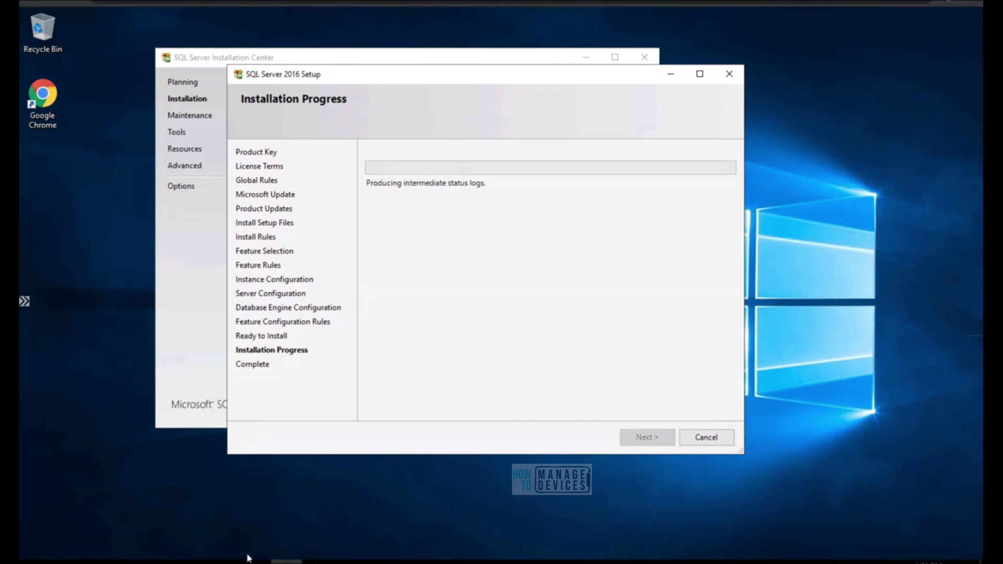
key("alt+Tab")
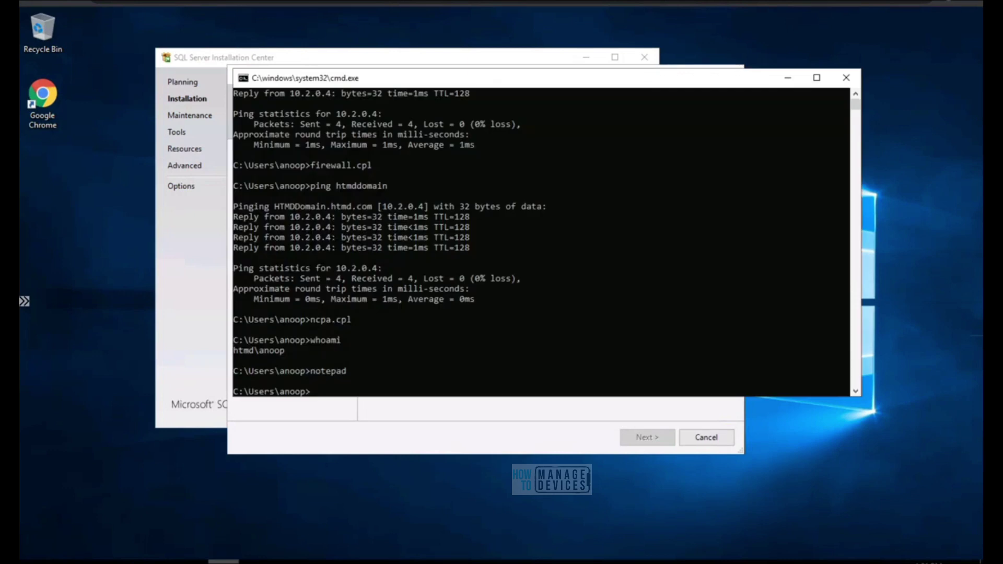
key("alt+Tab")
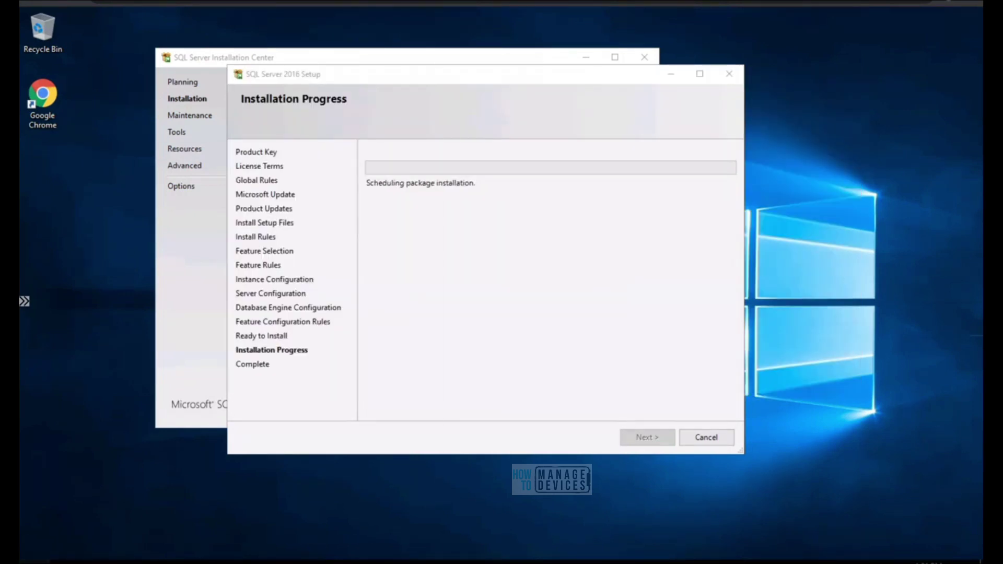
left_click(34, 562)
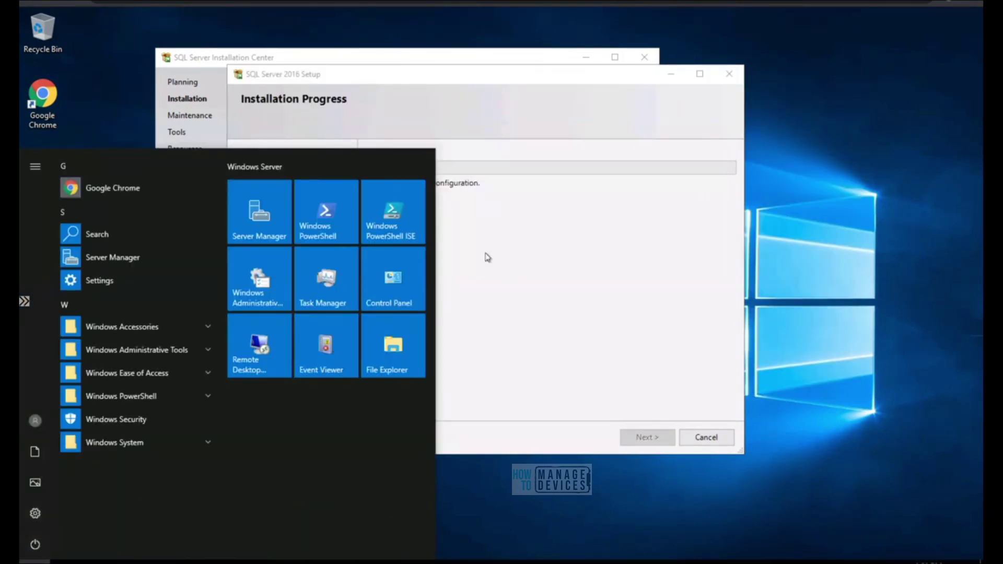
left_click(470, 82)
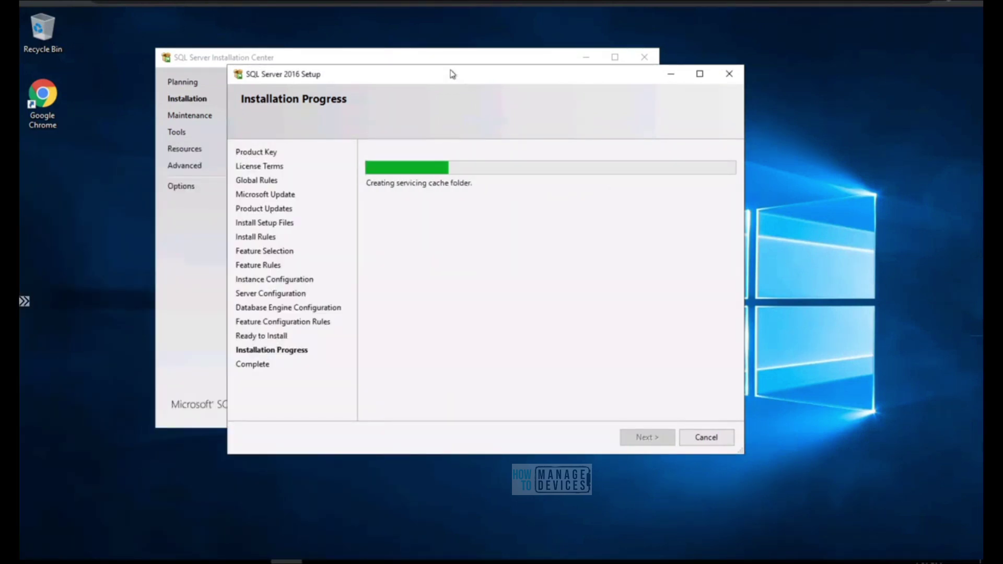
Step: Switch to the Configuration Manager console in the 10.1.0.6 remote session and open the properties of CoMgmtSettingsProd under Co-management
mouse_move(428, 10)
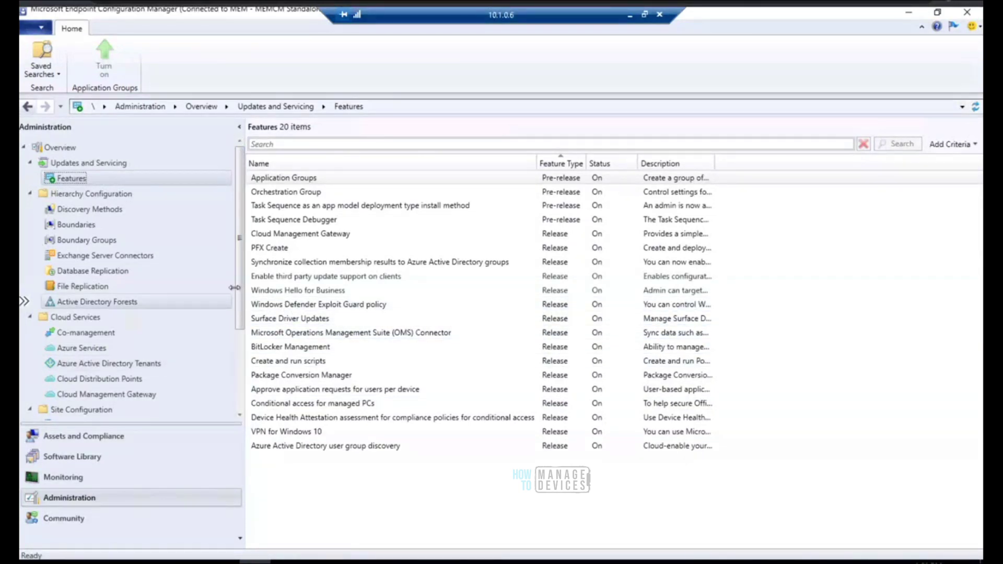
left_click_drag(242, 308, 242, 309)
scroll(241, 313, "down", 3)
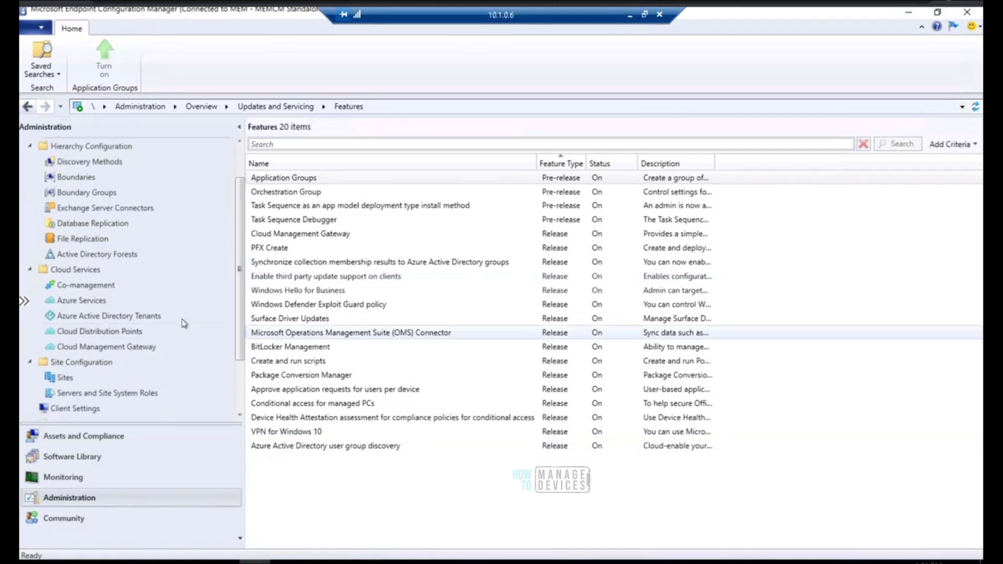
left_click(95, 291)
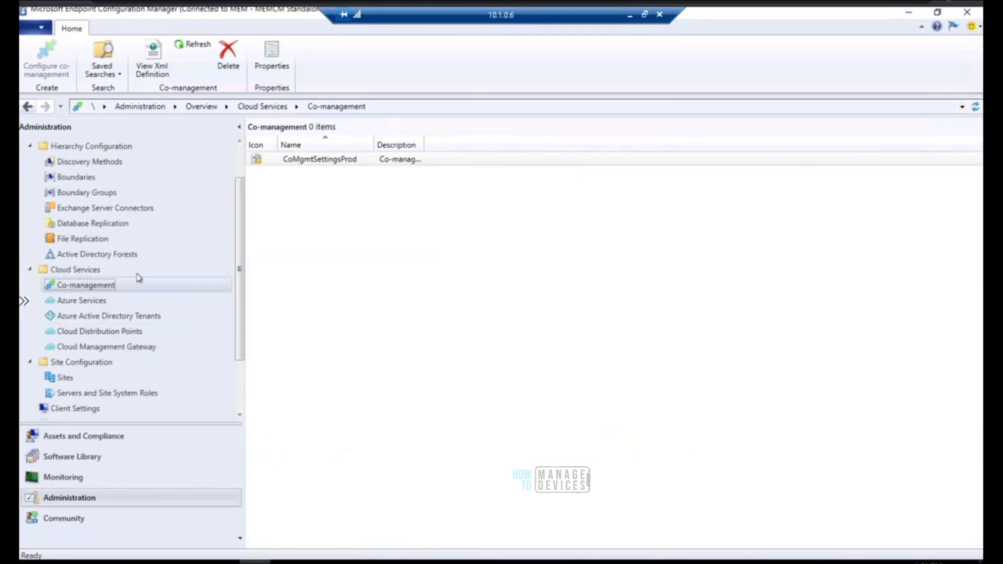
left_click(329, 163)
right_click(329, 164)
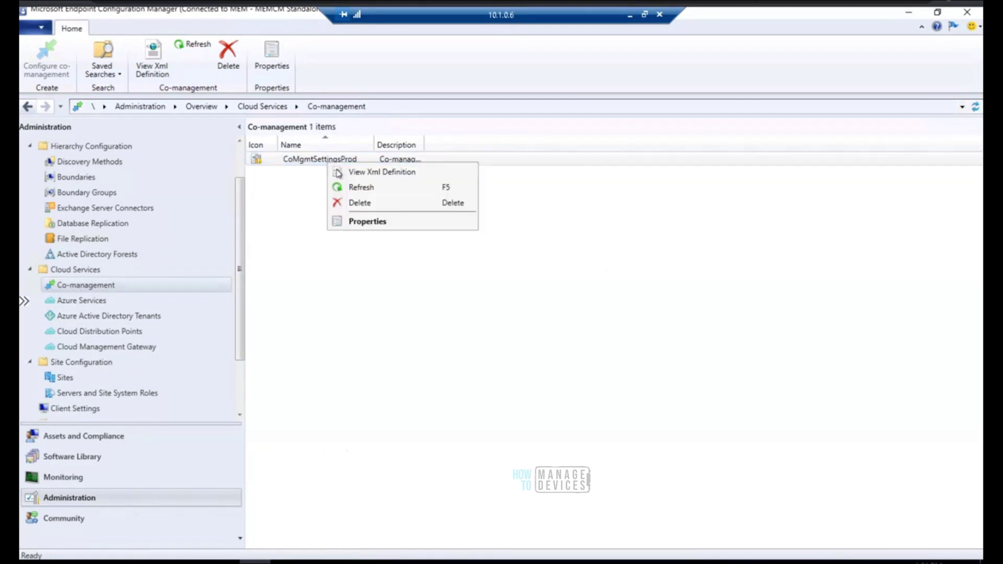
left_click(378, 228)
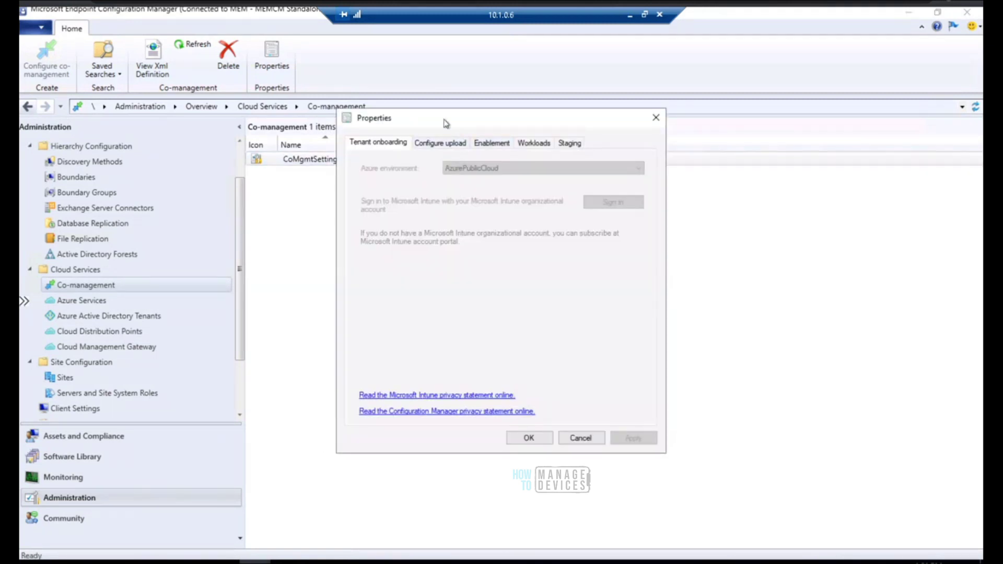
left_click_drag(446, 122, 581, 124)
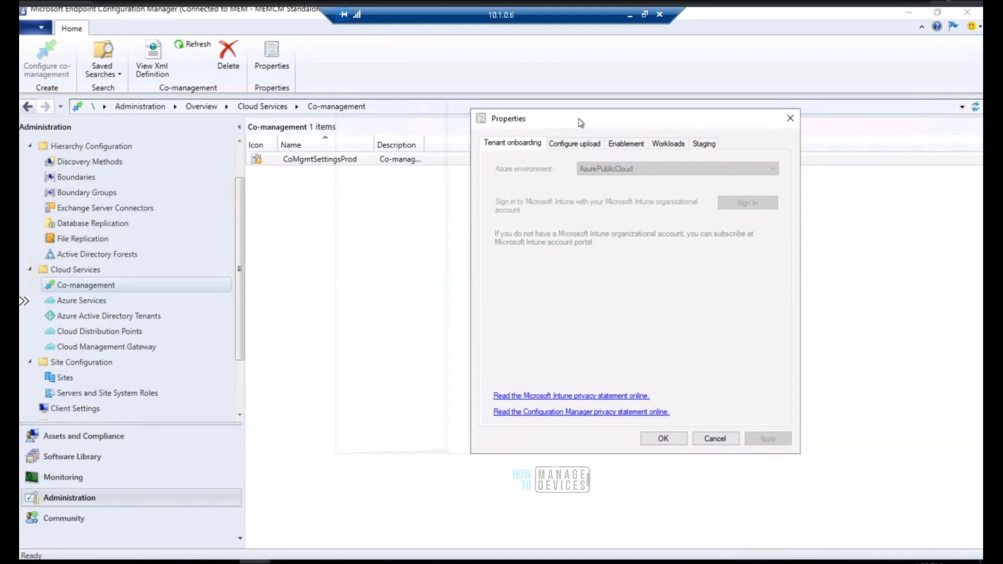
left_click_drag(574, 122, 600, 123)
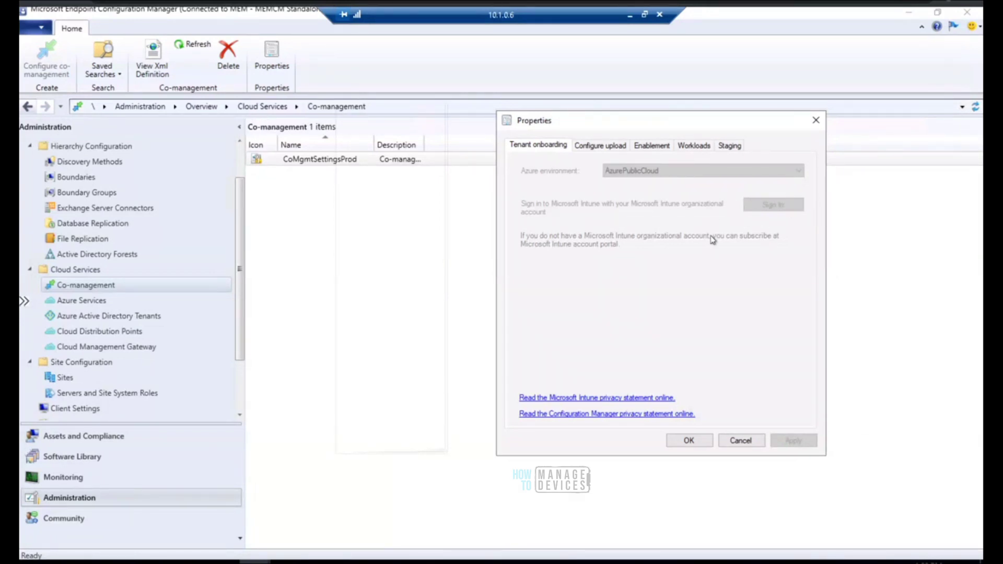
Step: Review the upload, Intune automatic enrollment and workload settings in the co-management properties
left_click(601, 149)
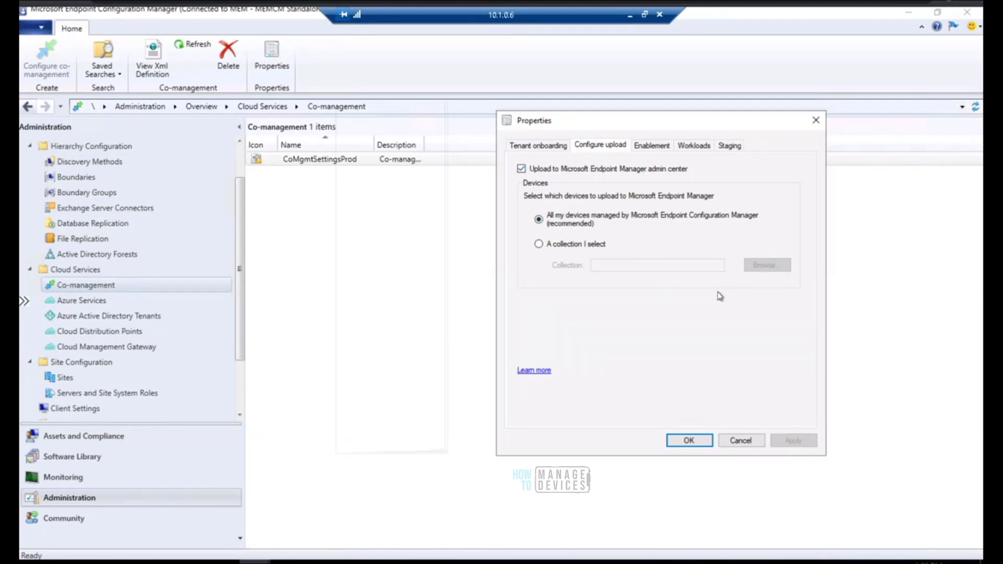
left_click(653, 147)
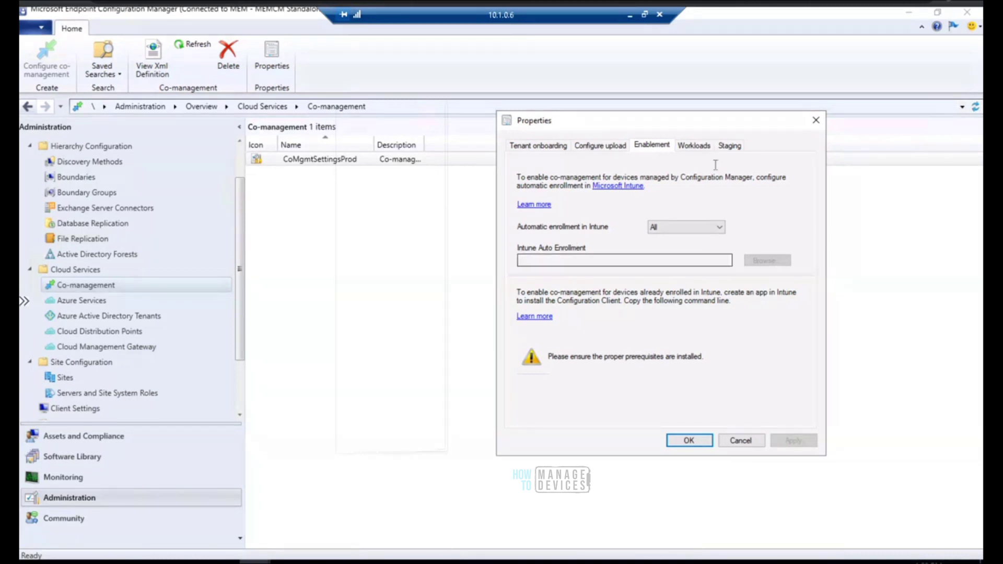
left_click(695, 146)
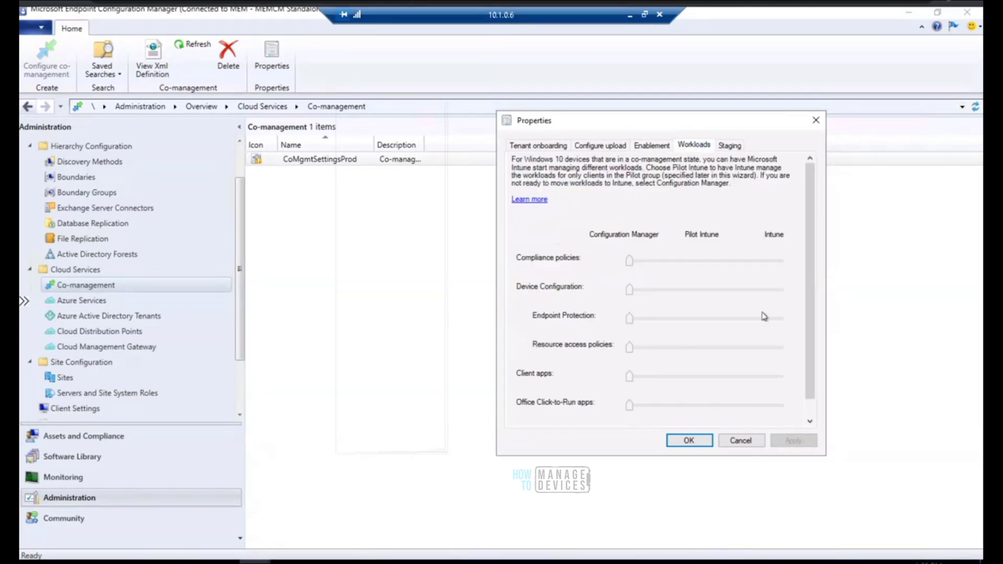
scroll(811, 292, "down", 1)
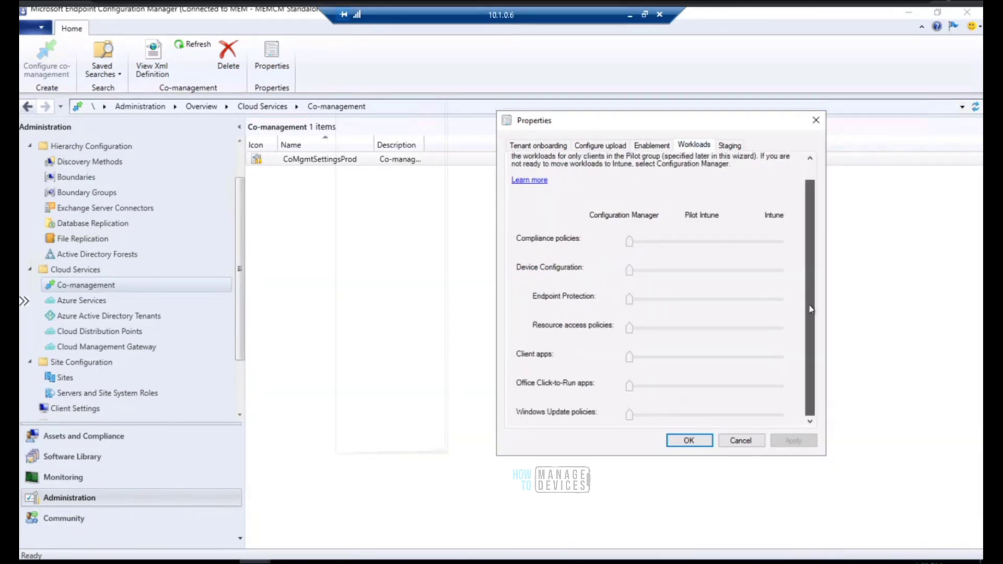
Step: Try moving the Endpoint Protection workload to Pilot Intune and return it to Configuration Manager
left_click_drag(630, 300, 729, 313)
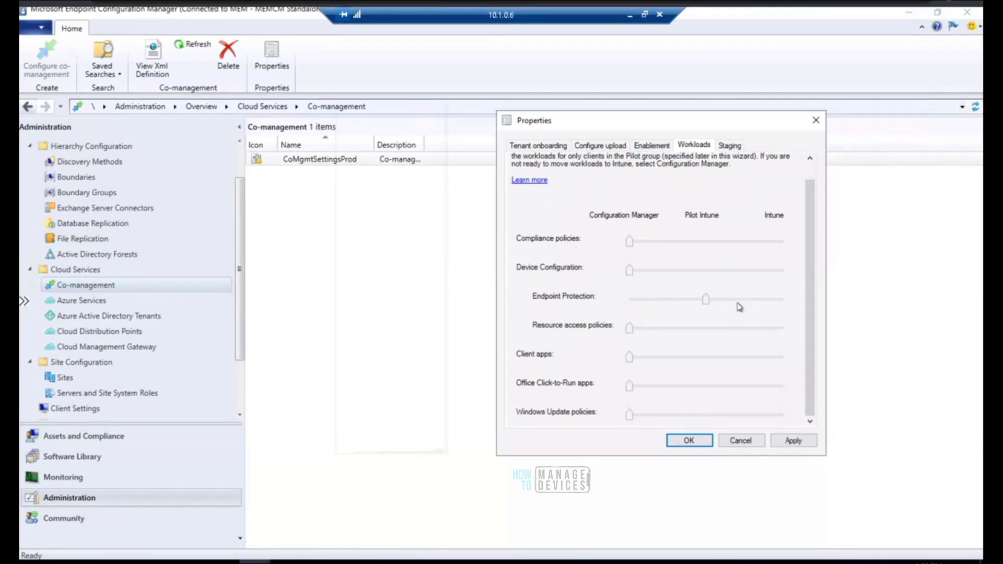
left_click_drag(707, 303, 642, 307)
left_click(685, 301)
left_click_drag(707, 303, 631, 305)
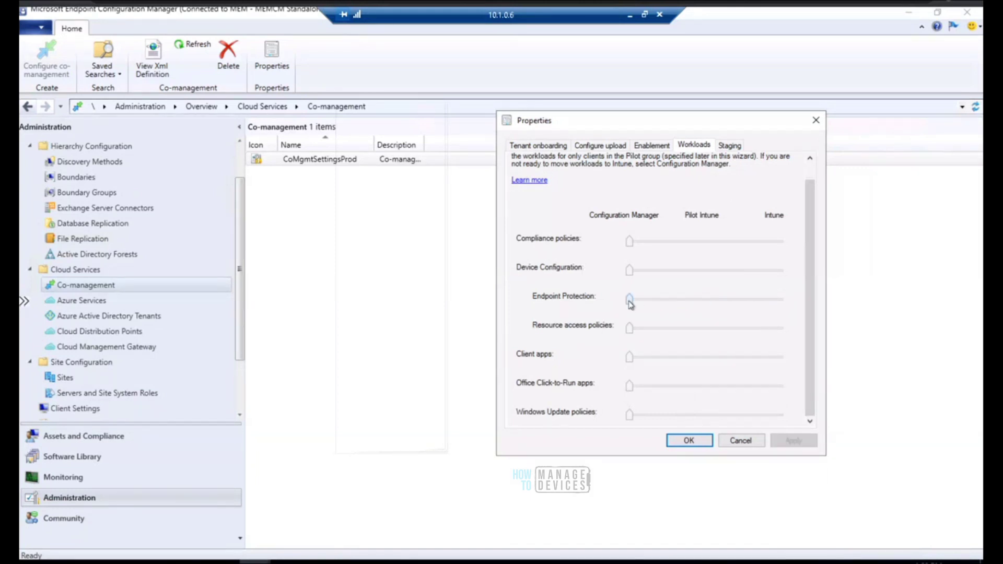
Step: Check the Staging settings, move Endpoint Protection to Pilot Intune, and open its pilot collection selection, closing it without choosing a collection
left_click(735, 148)
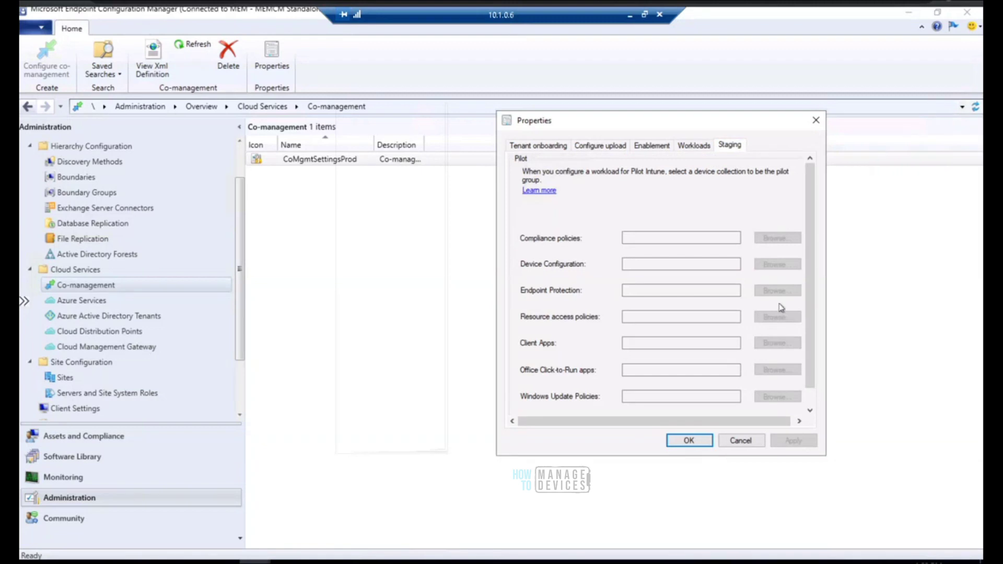
left_click(694, 149)
left_click_drag(631, 306, 706, 303)
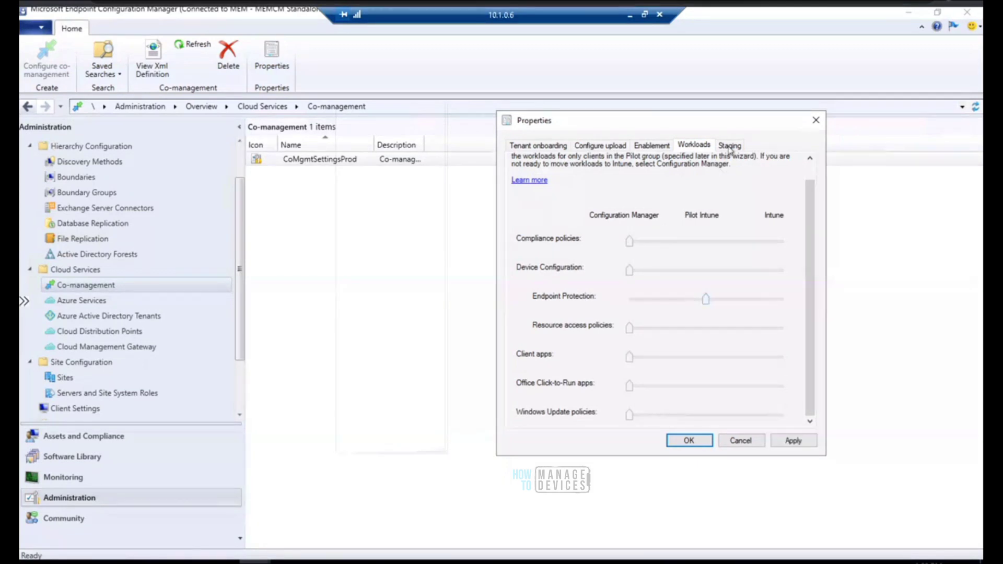
left_click(730, 148)
left_click(773, 291)
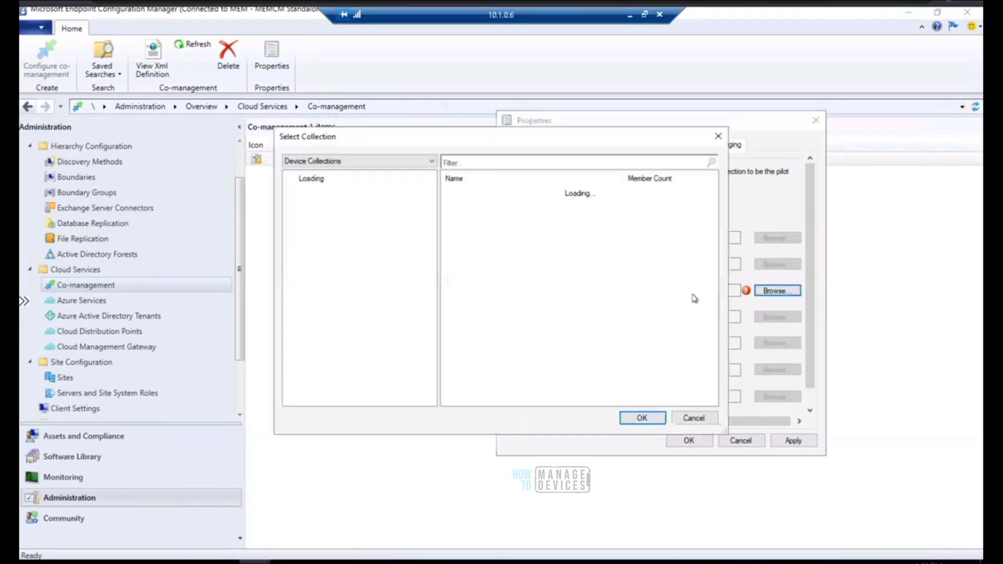
left_click(717, 138)
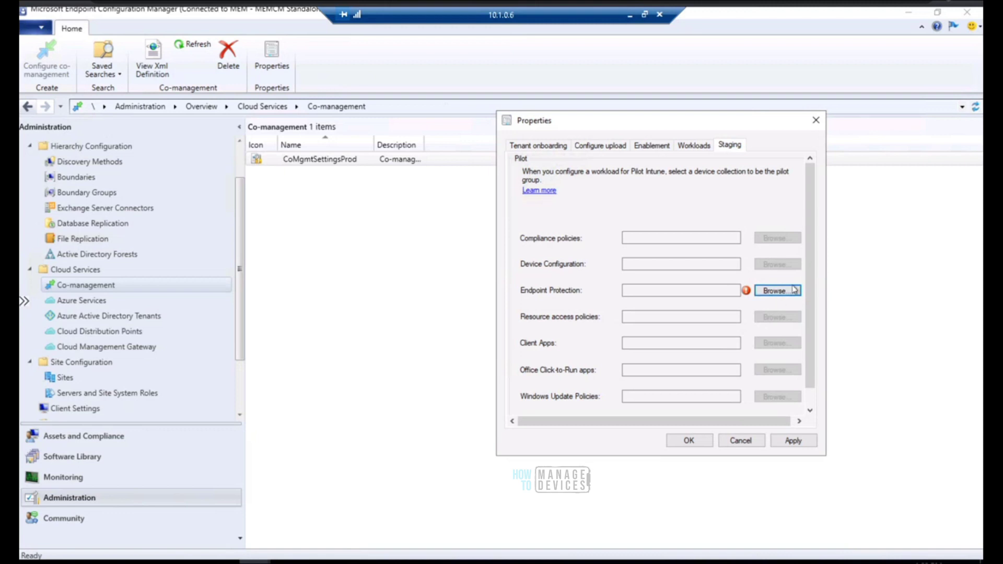
Step: Return the Endpoint Protection workload to Configuration Manager and close the co-management properties without saving
left_click(692, 148)
left_click_drag(709, 302, 619, 307)
left_click(740, 440)
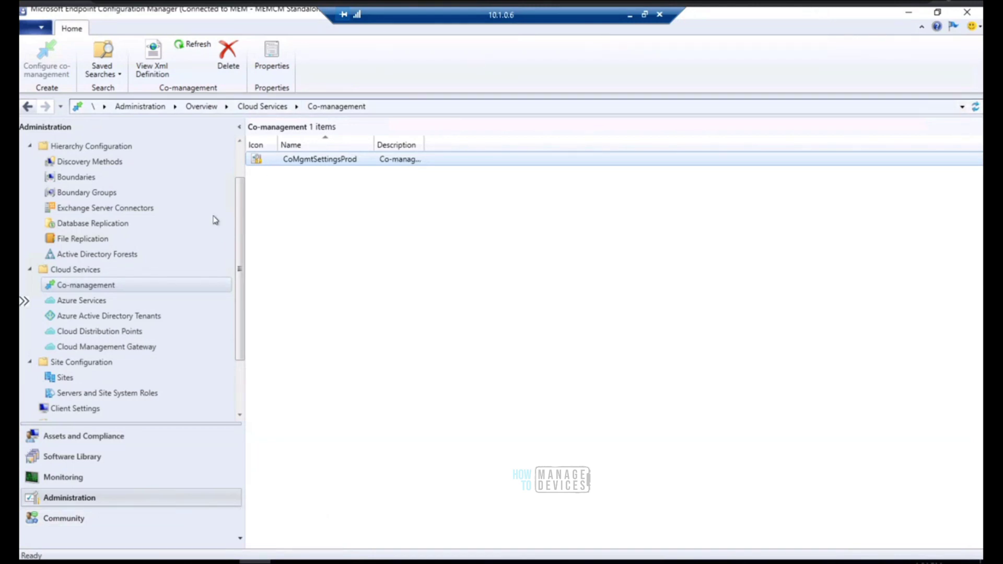
Step: Review the configured Azure Services and the Azure Active Directory User Discovery agent of MEMCM Cloud Management
scroll(239, 325, "down", 2)
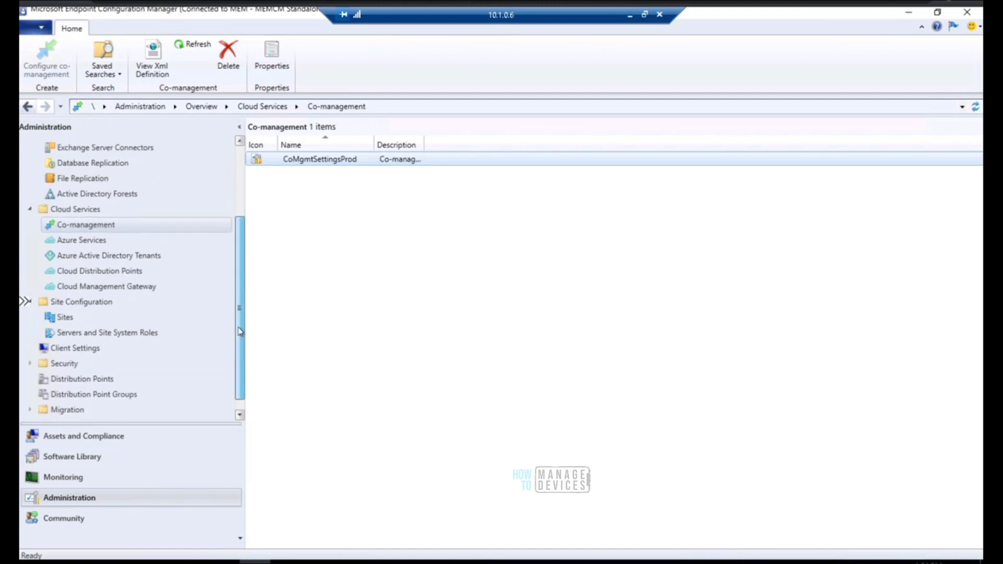
left_click(87, 230)
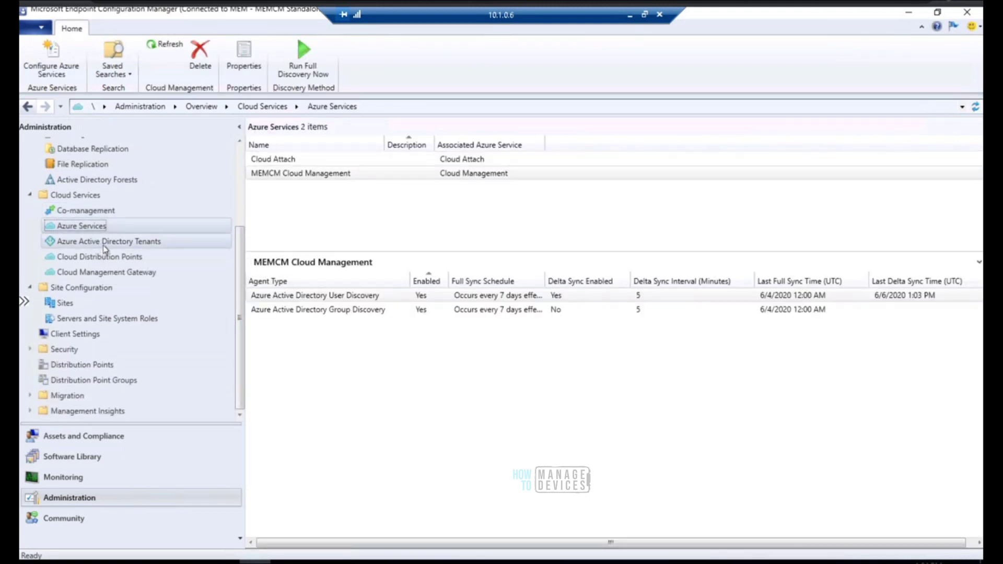
left_click(102, 242)
left_click(82, 226)
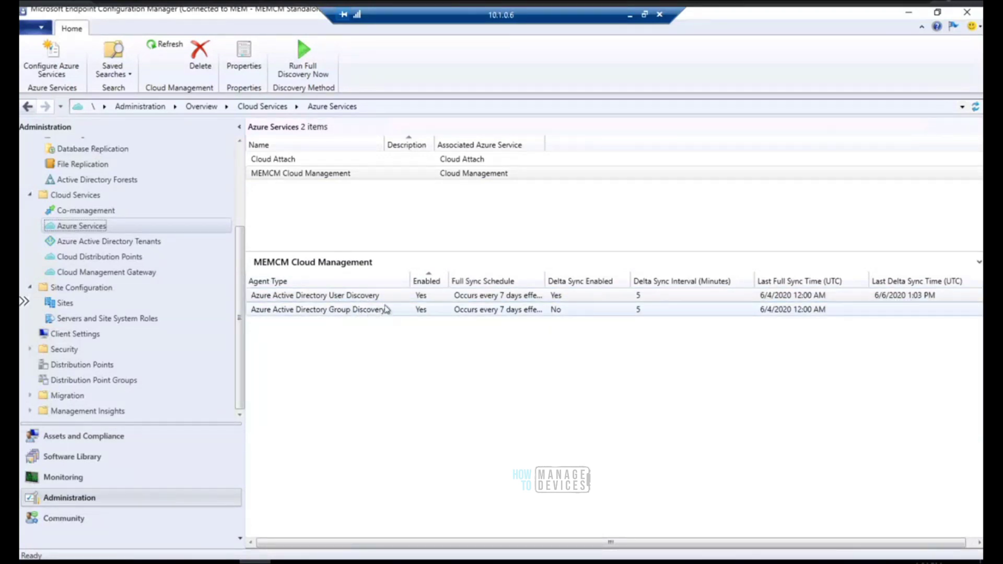
left_click(360, 300)
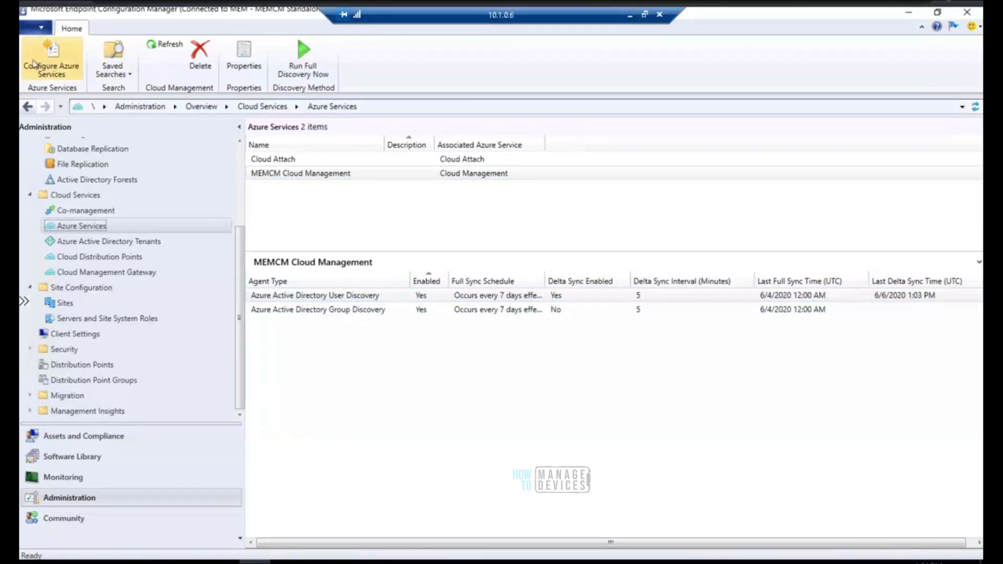
Step: Open the Azure Services Wizard to examine the available service types and exit it without saving
left_click(68, 59)
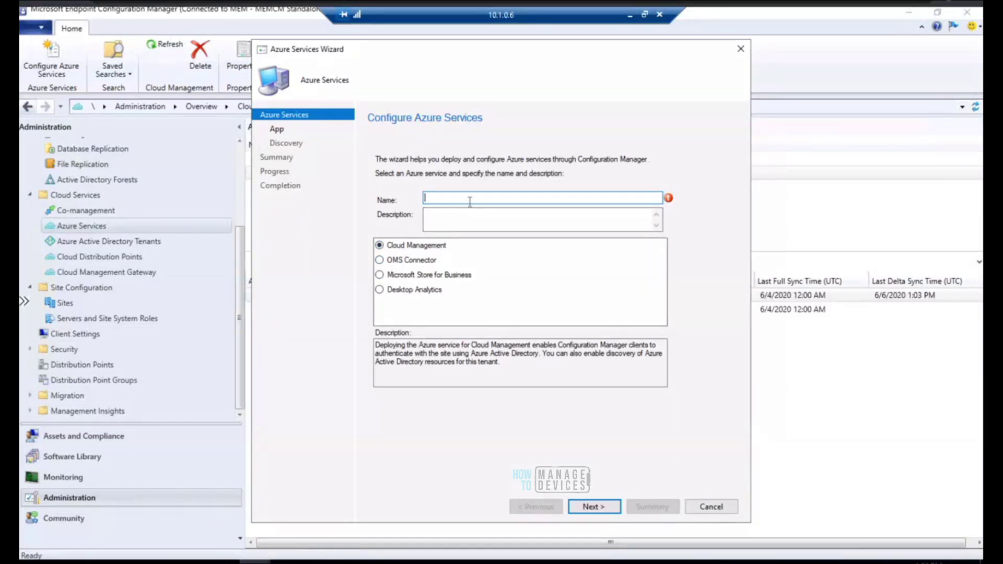
left_click(741, 56)
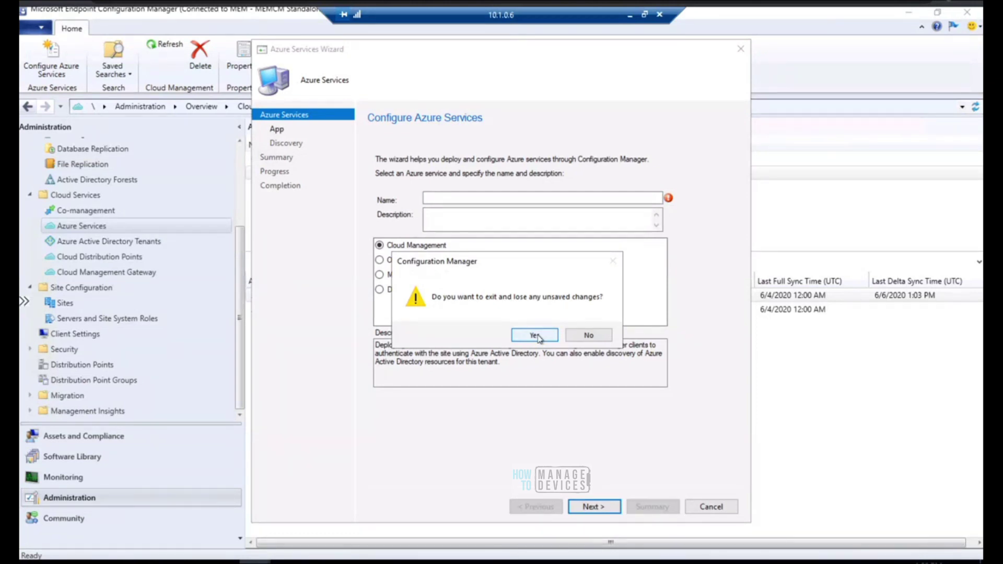
left_click(535, 335)
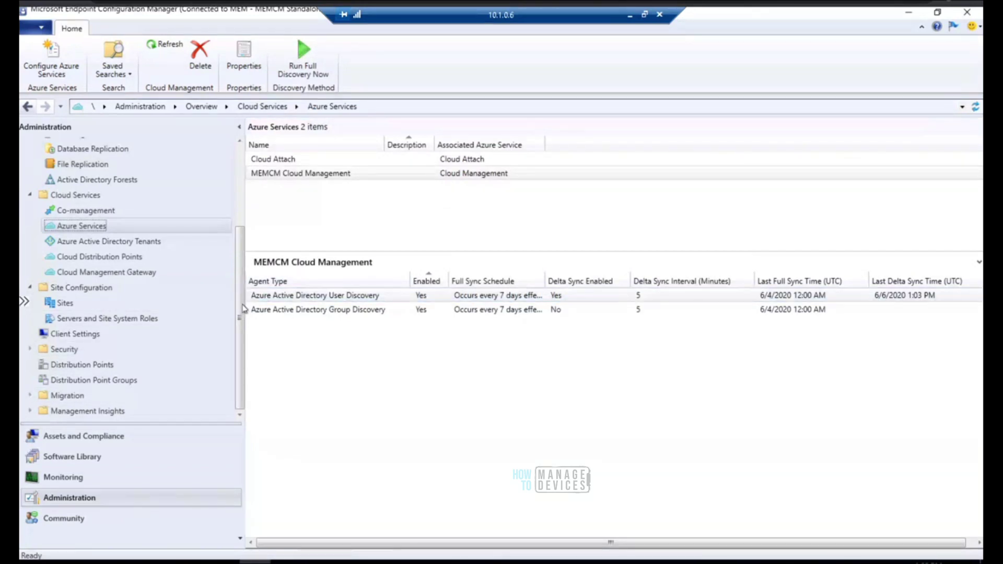
Step: Examine the tenant in Azure Active Directory Tenants and widen the list columns to read its details
left_click(142, 245)
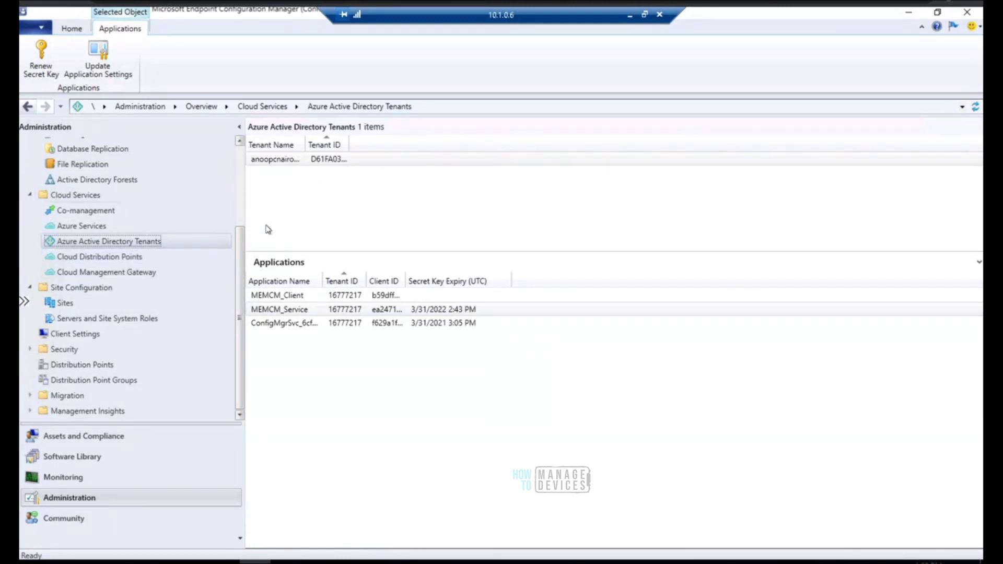
left_click(314, 159)
left_click_drag(361, 139, 435, 141)
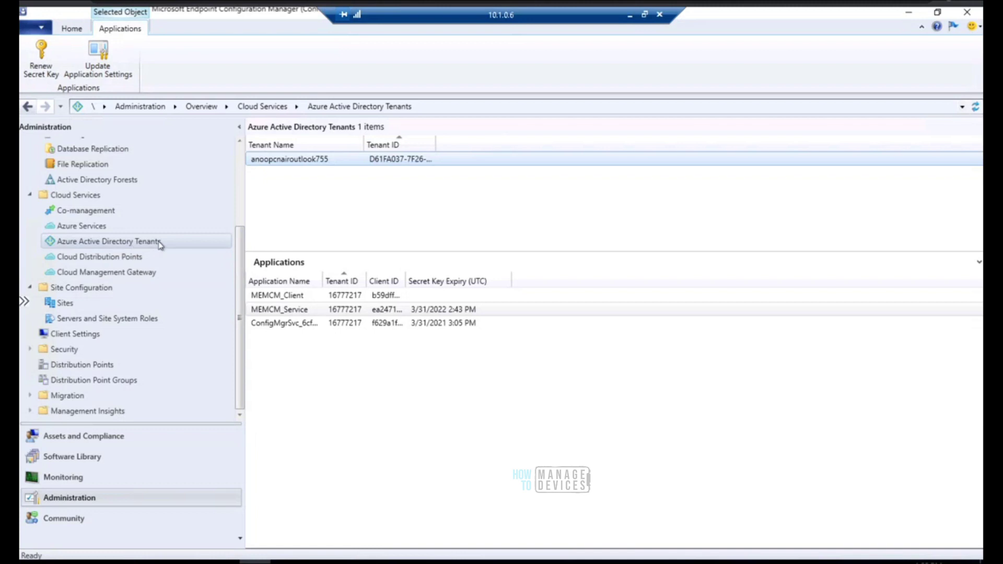
Step: Examine the Azure Services, Azure Active Directory Tenants, Cloud Distribution Points and Cloud Management Gateway nodes under Cloud Services
left_click(82, 226)
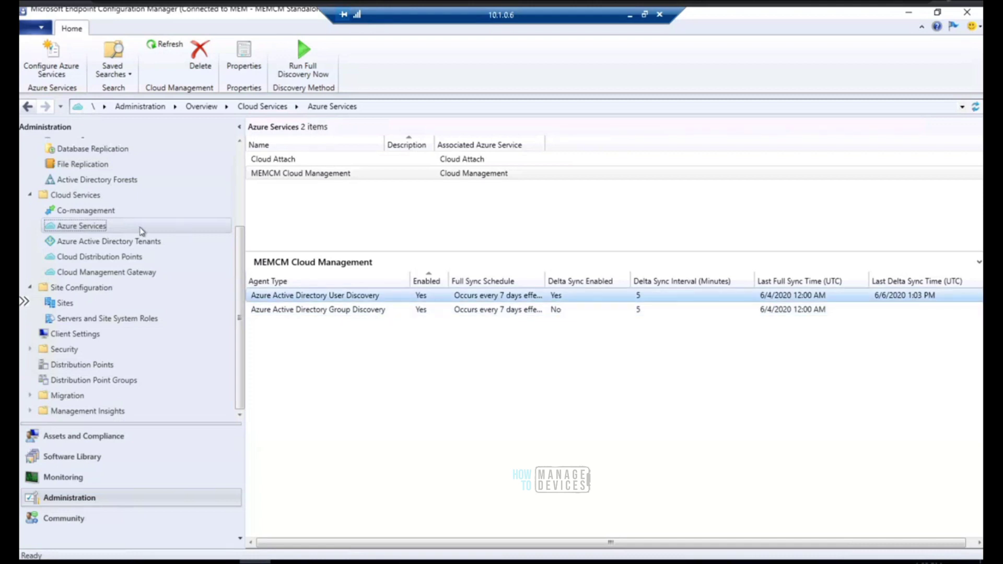
left_click(210, 241)
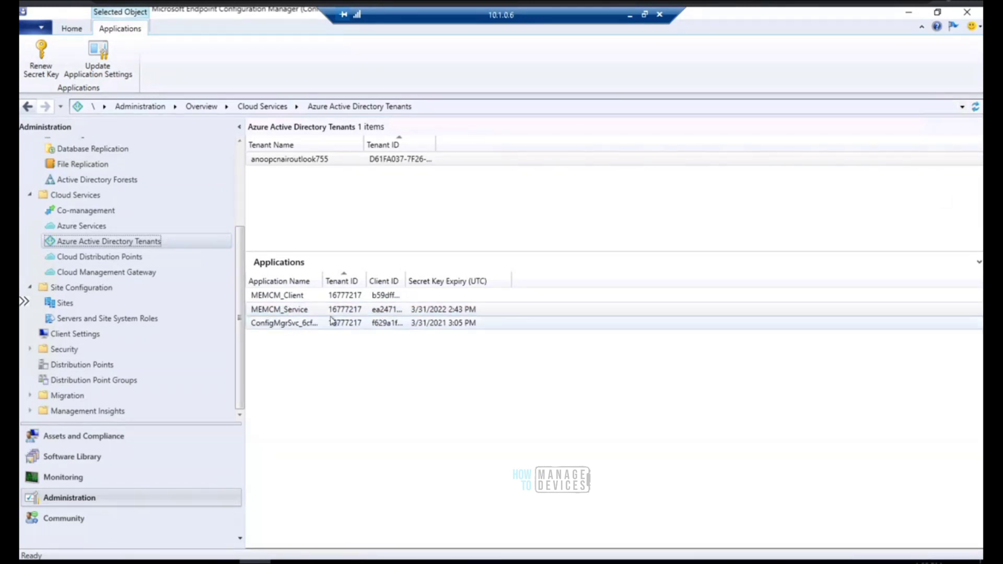
left_click(134, 257)
left_click(131, 276)
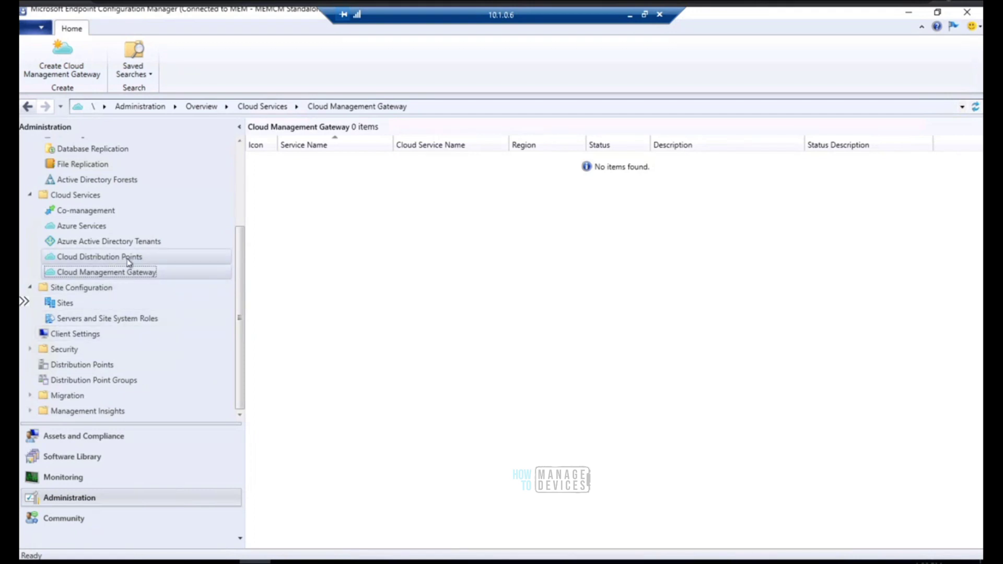
left_click(94, 64)
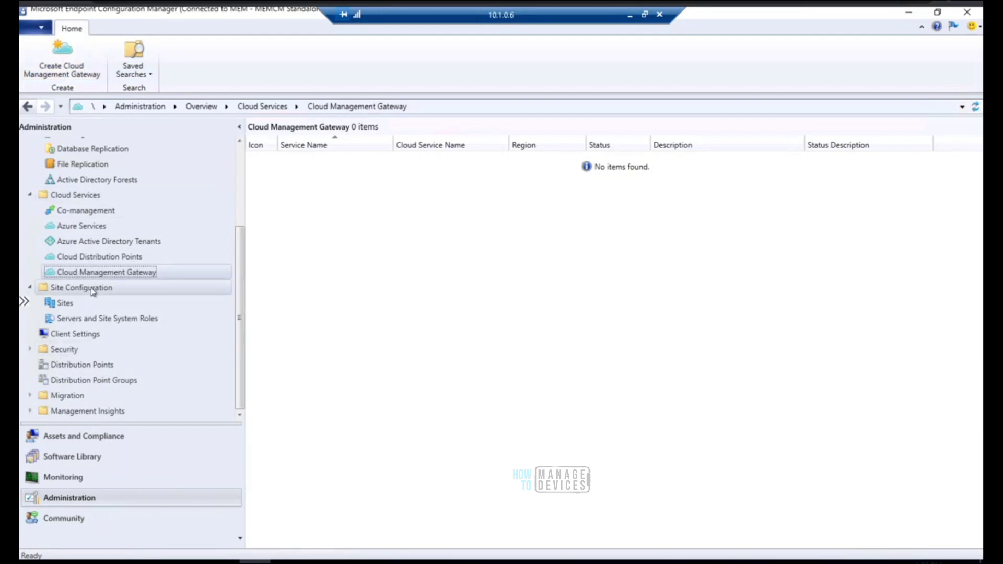
Step: Examine the site's Software Distribution component properties, including the pull distribution point and network access account settings, and close them without changes
left_click(65, 303)
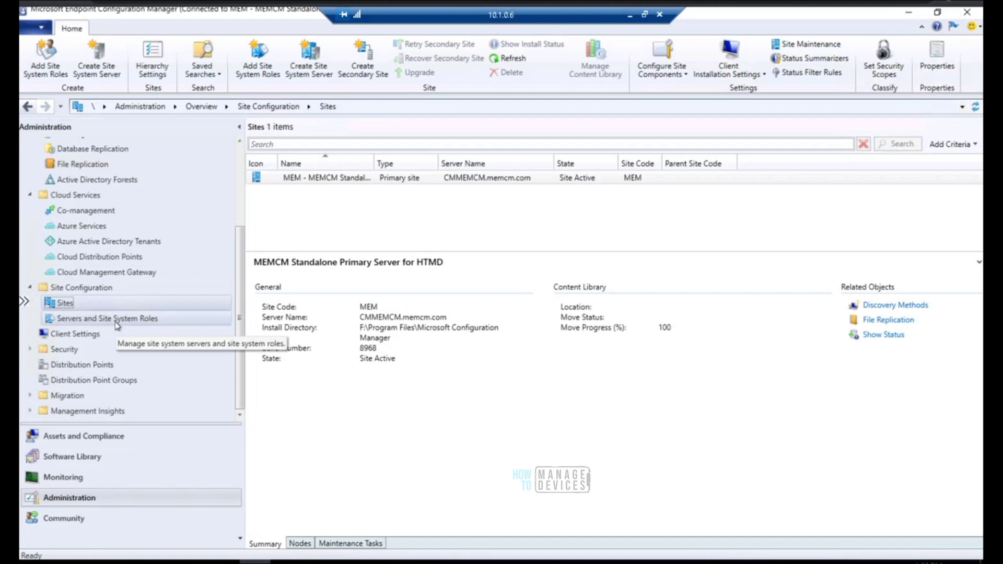
left_click(115, 321)
left_click(65, 303)
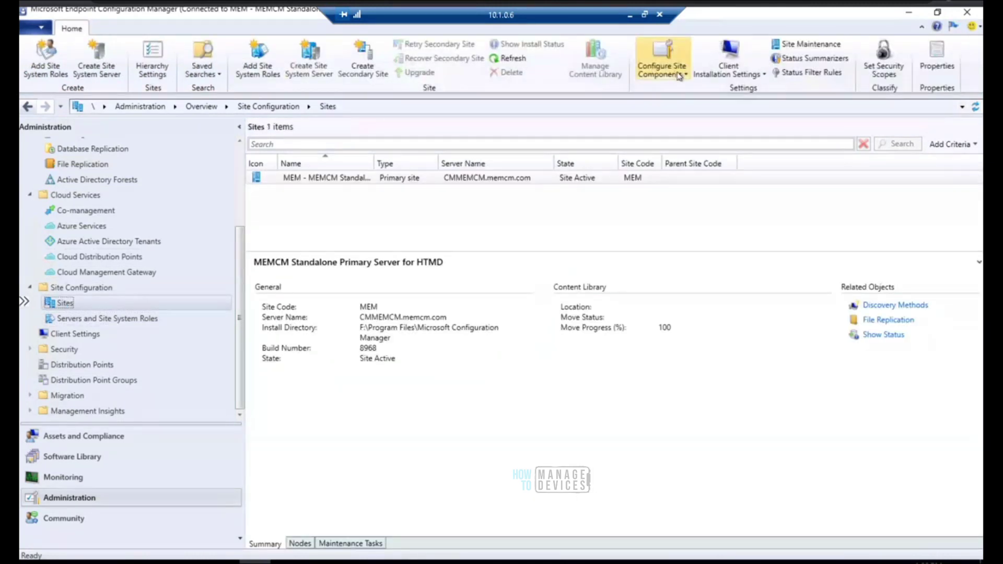
left_click(681, 76)
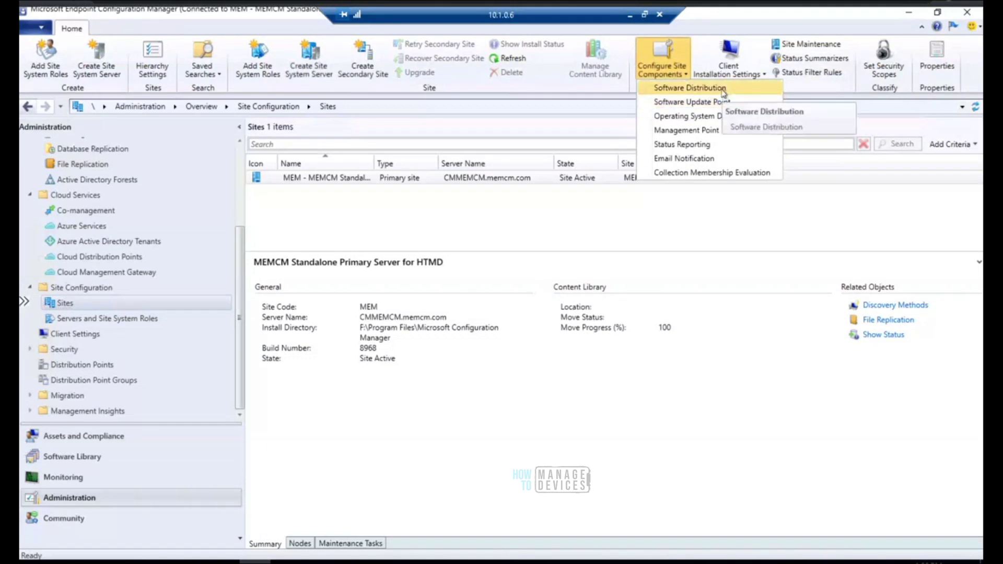
left_click(722, 89)
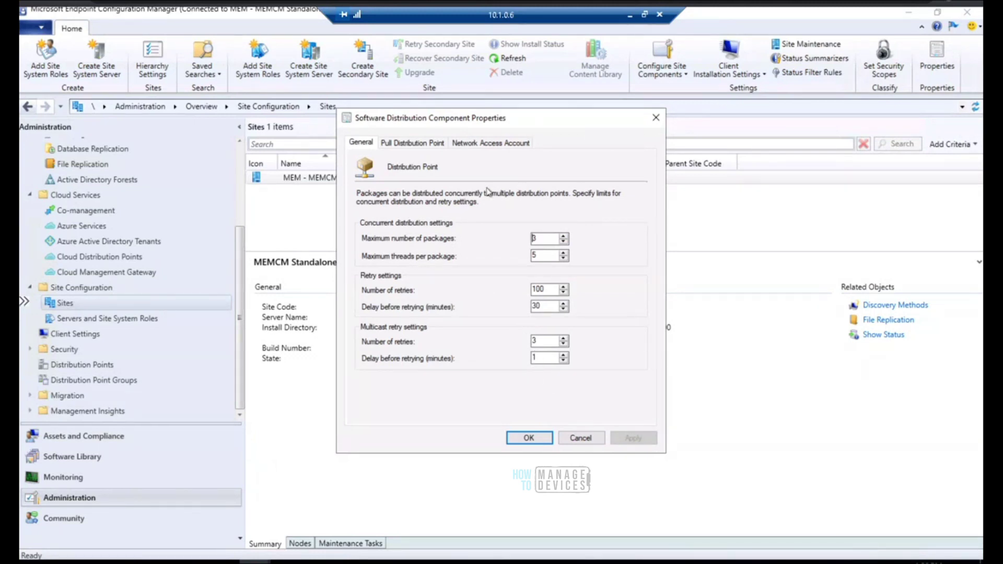
left_click(414, 145)
left_click(501, 144)
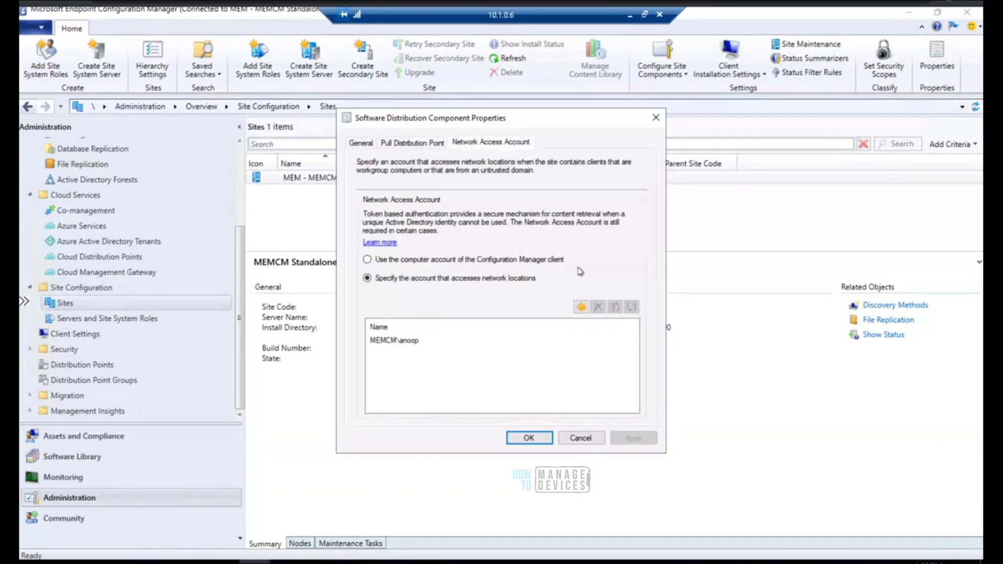
left_click(571, 443)
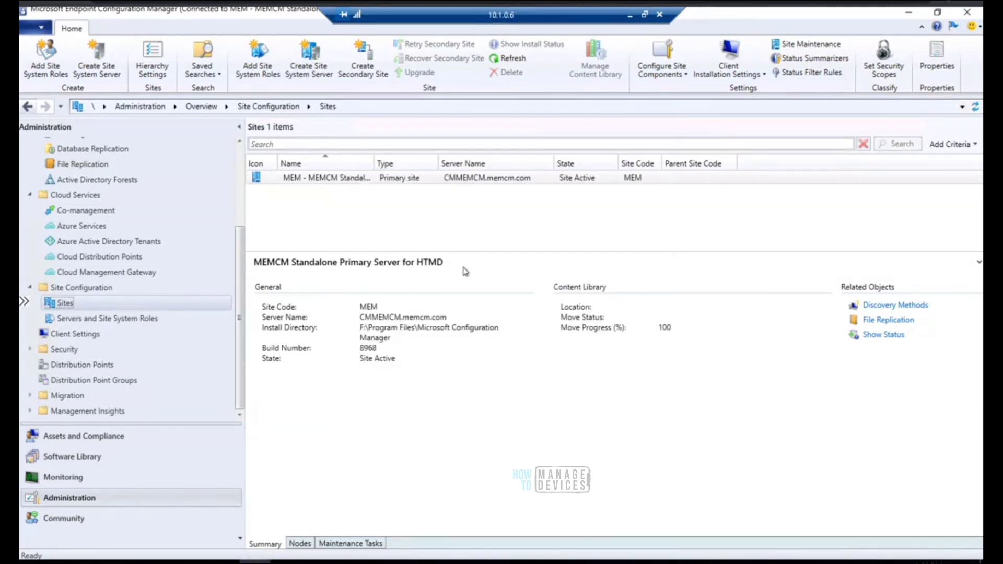
Step: Review the site's Software Update Point component, covering classifications, products, third-party updates, WSUS maintenance and supersedence rules, and cancel without changes
left_click(318, 183)
left_click(679, 78)
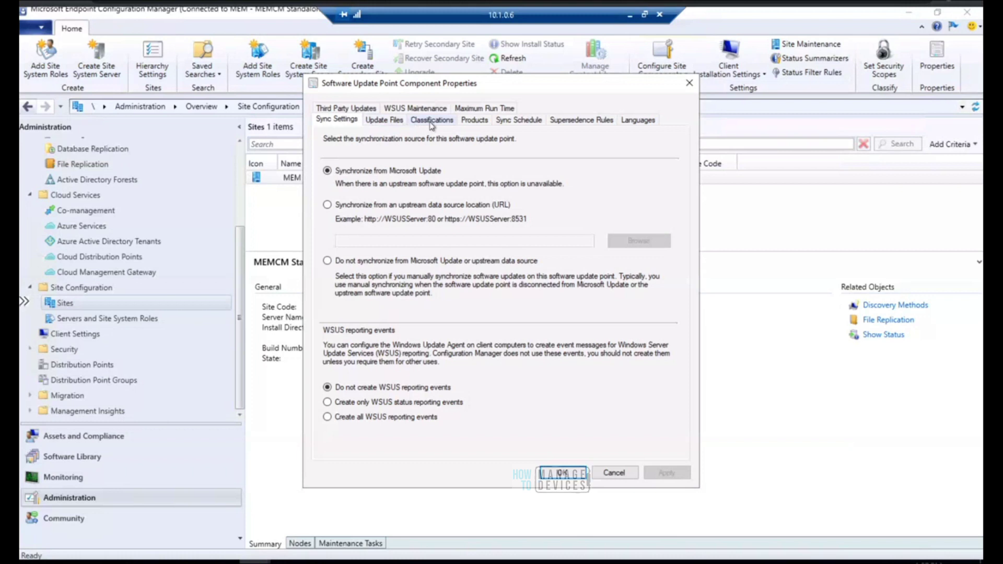
left_click(432, 120)
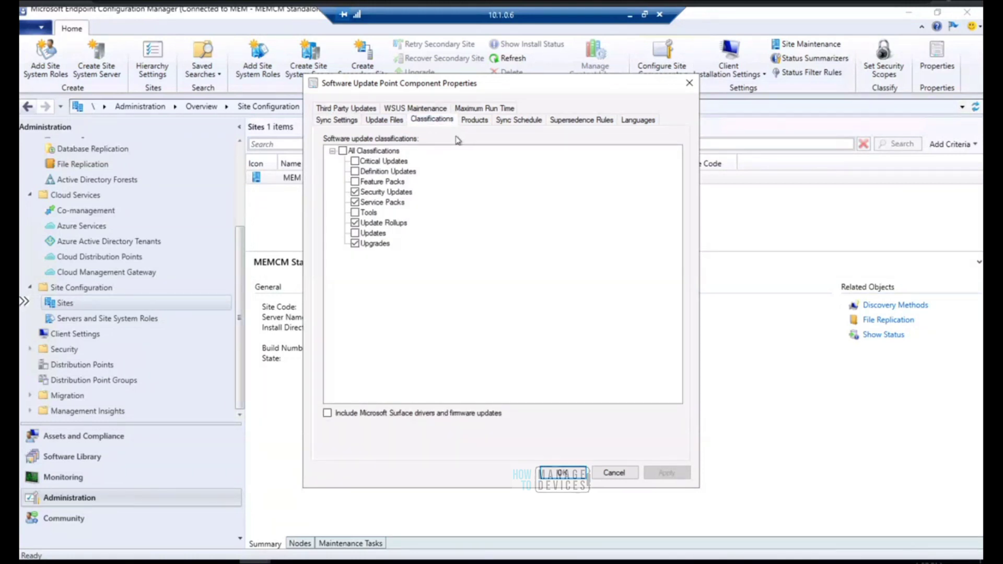
left_click(473, 122)
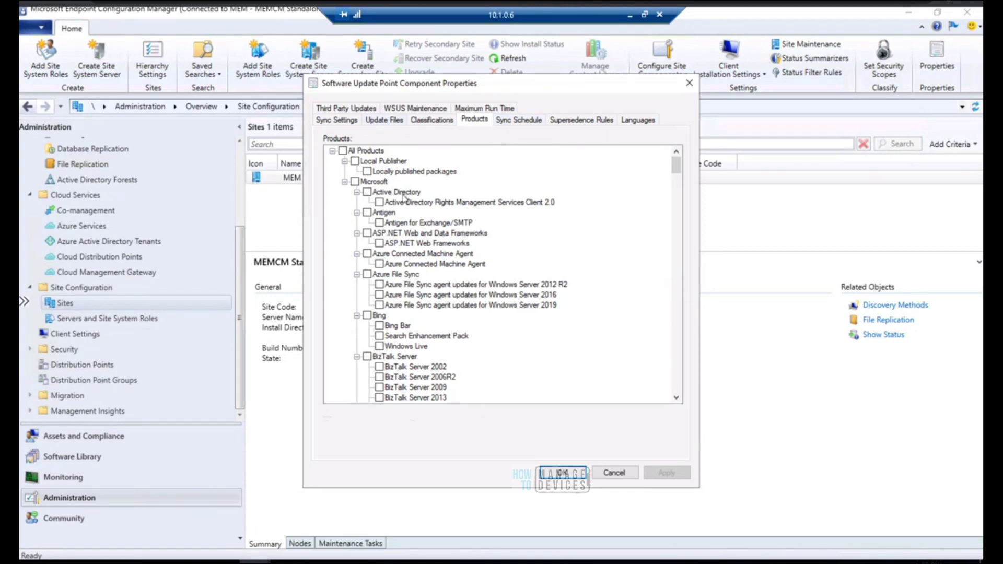
left_click(343, 109)
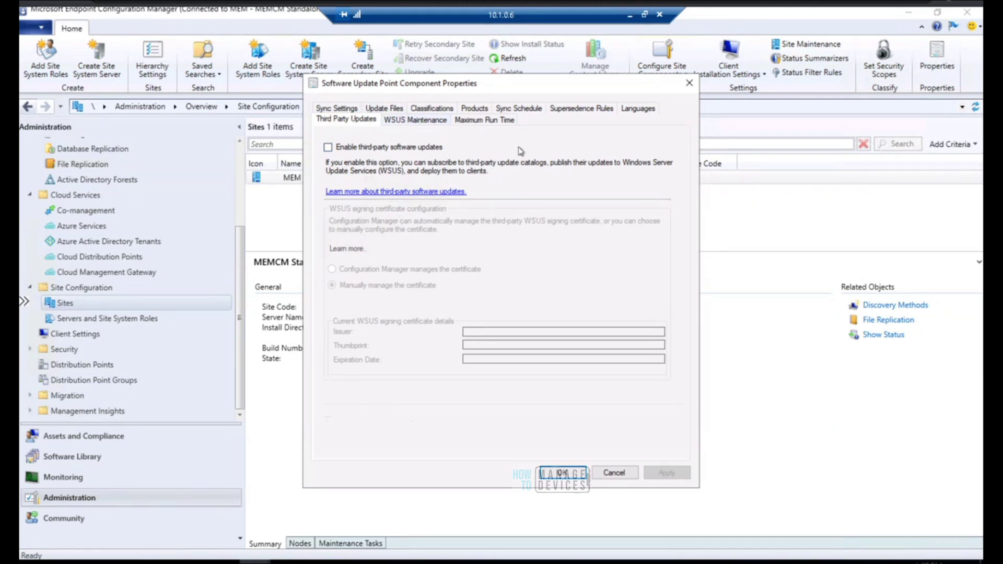
left_click(442, 123)
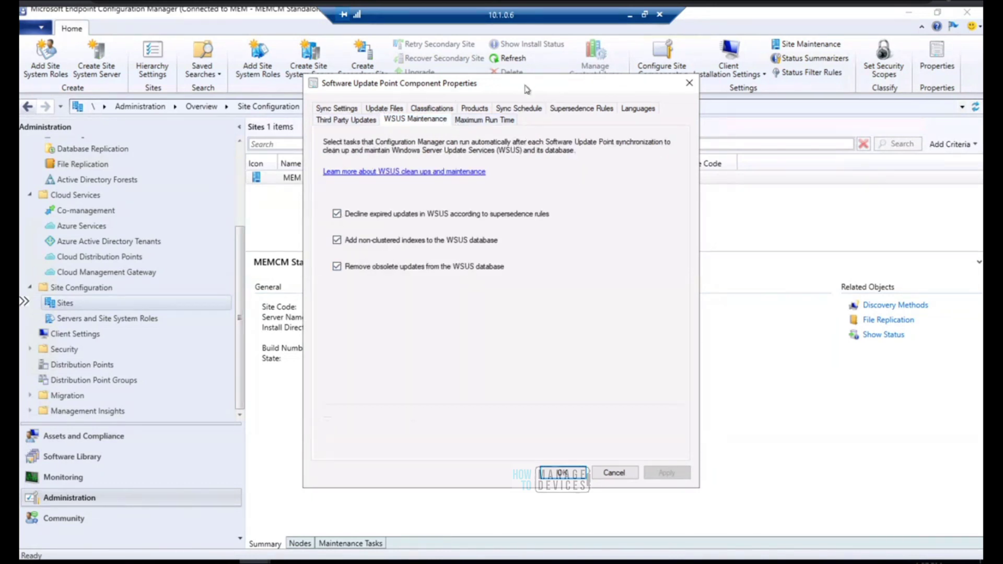
left_click(582, 110)
left_click(615, 474)
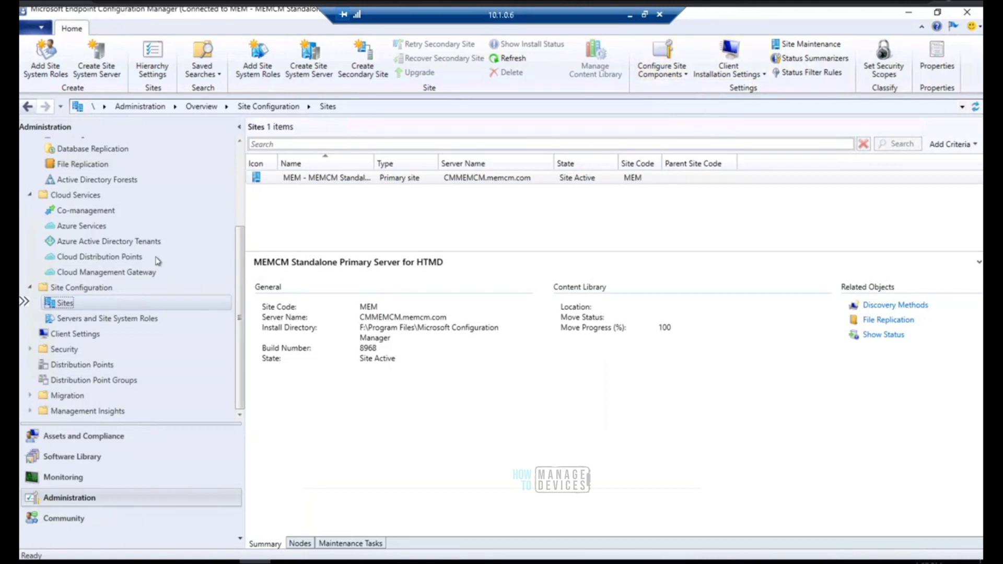
Step: Look over the site system roles in Servers and Site System Roles and the management options offered for the primary site
left_click(114, 320)
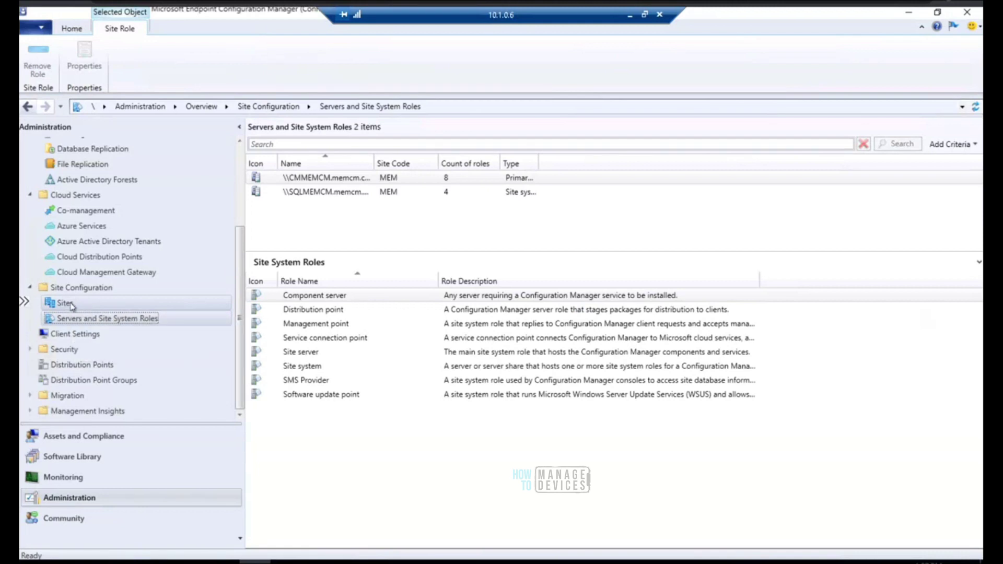
left_click(73, 306)
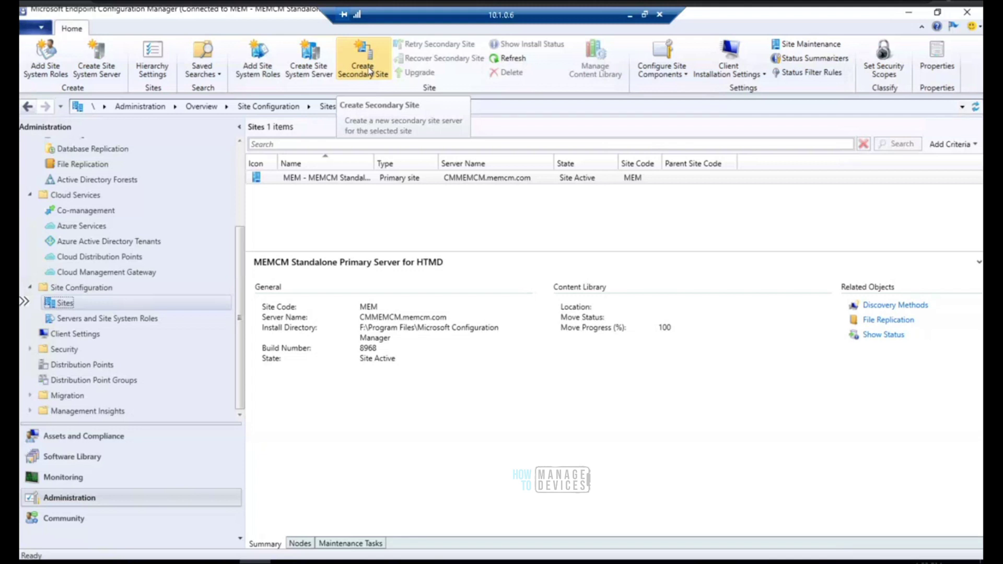
left_click(139, 319)
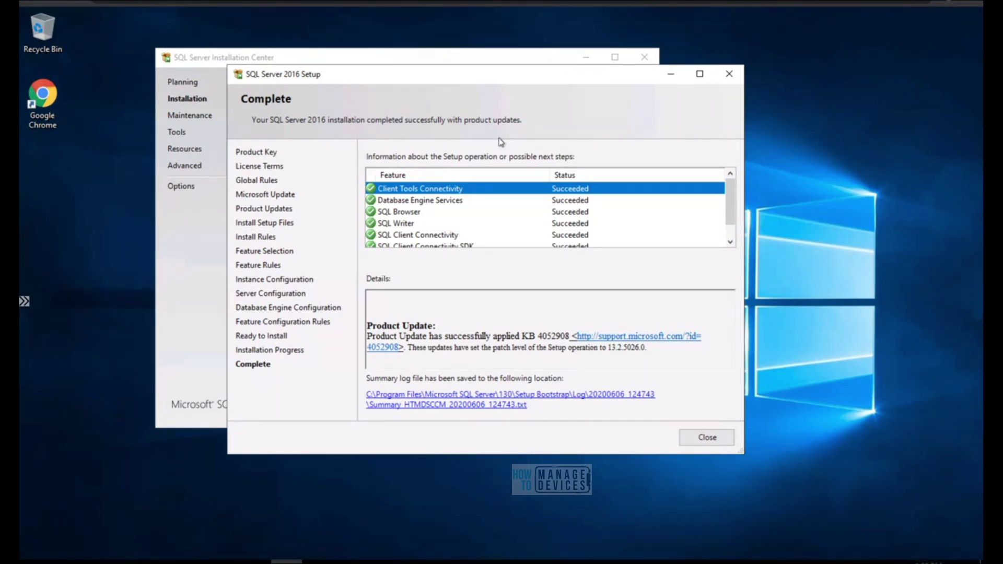
Step: Review the feature results and product update details of the completed SQL Server 2016 Setup, and close it and the SQL Server Installation Center
left_click_drag(422, 73, 400, 53)
mouse_move(706, 195)
left_mouse_down()
mouse_move(708, 218)
mouse_move(702, 175)
left_mouse_up()
left_click(700, 172)
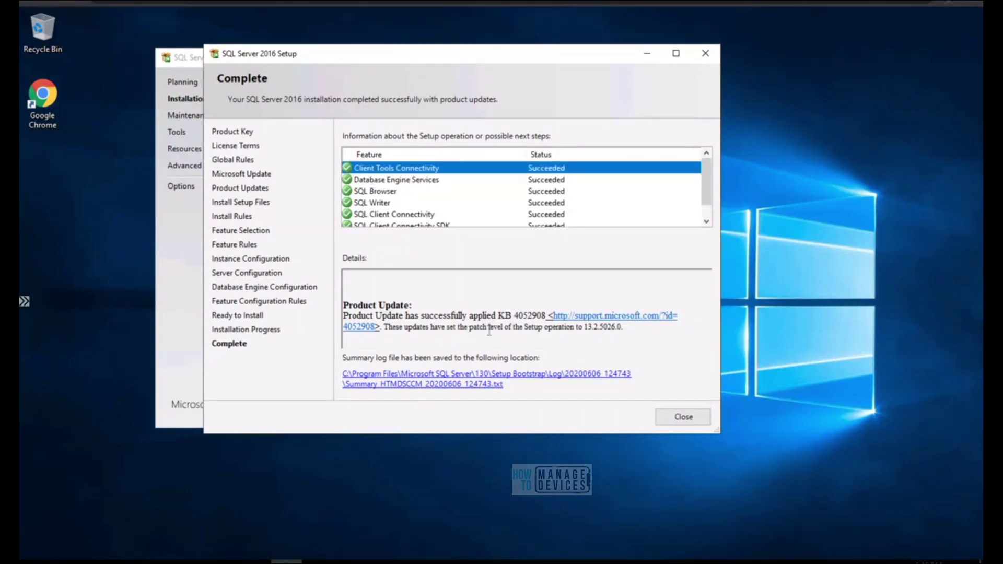
left_click_drag(344, 315, 629, 327)
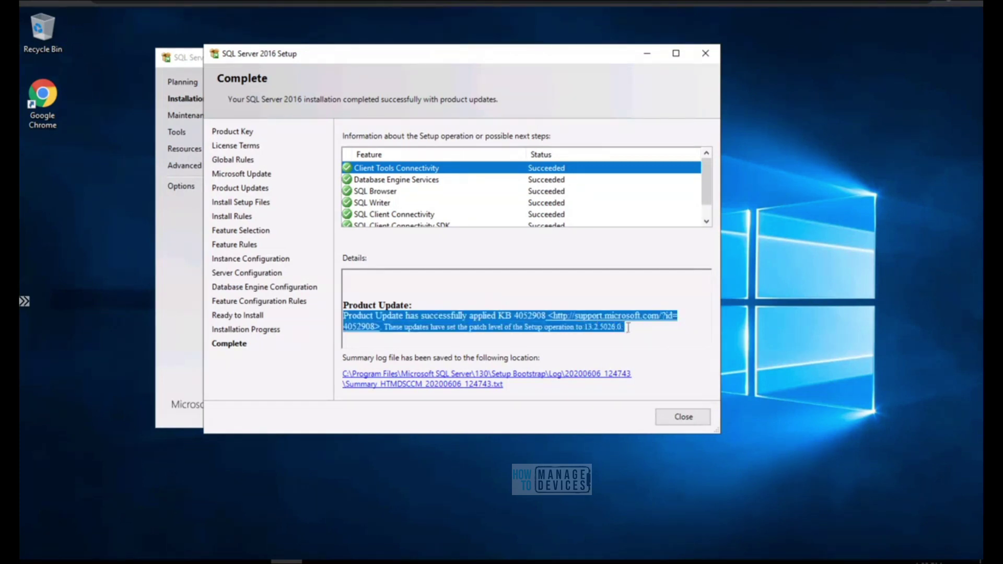
left_click(690, 426)
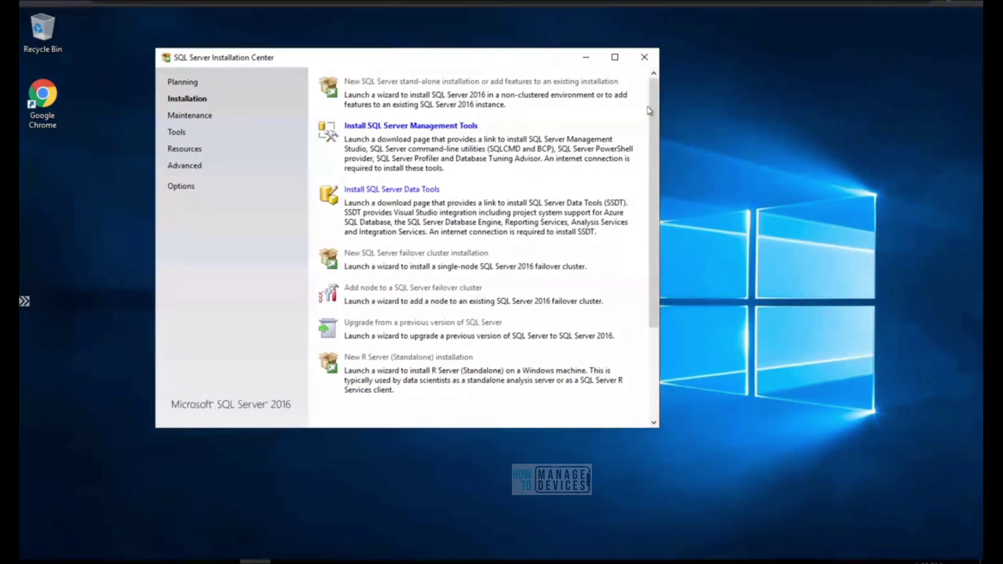
scroll(657, 210, "down", 1)
scroll(658, 210, "down", 1)
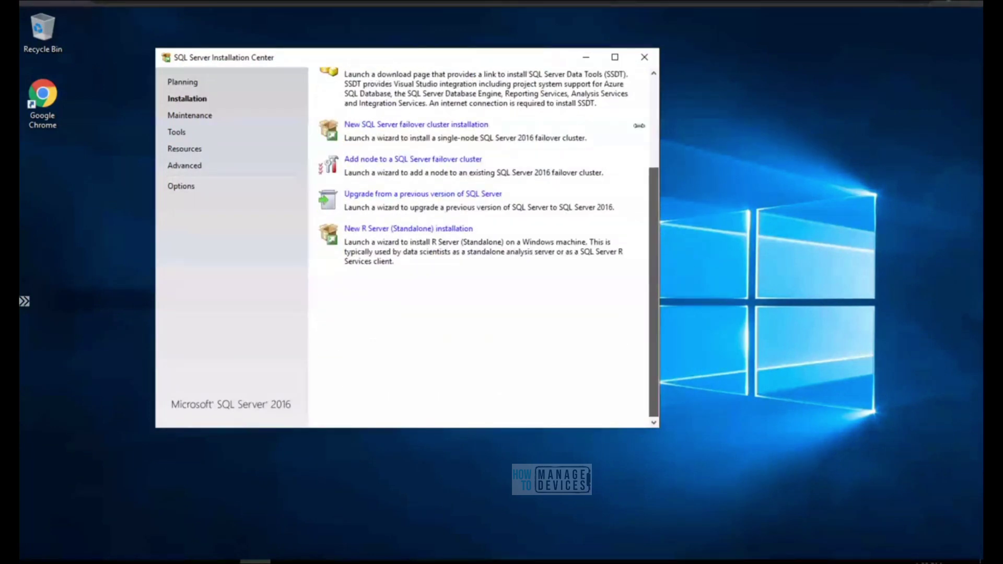
left_click(643, 58)
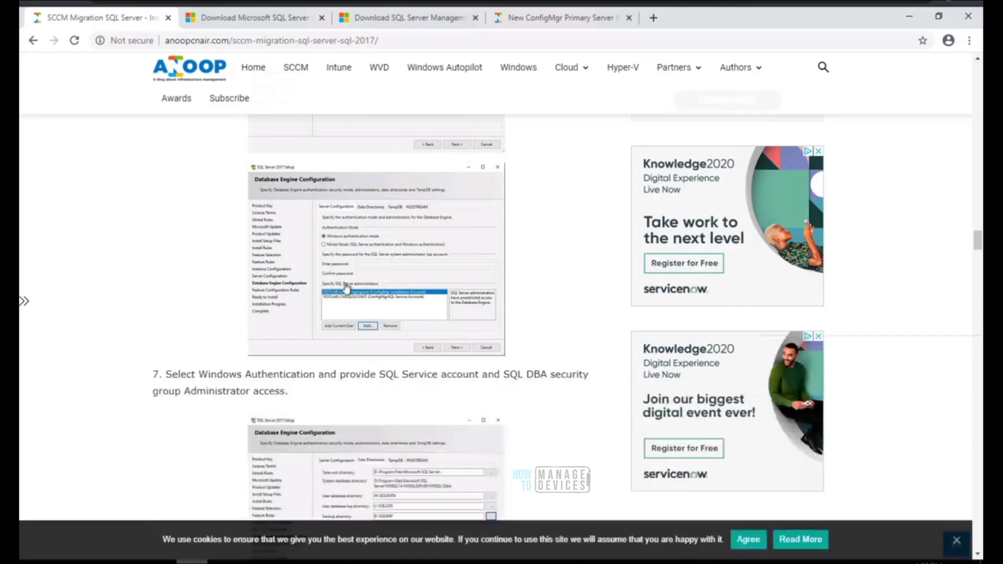
Step: Read step 11 of the SCCM SQL Server migration guide in Chrome about rebooting and installing SQL Server Management Studio
left_click_drag(981, 243, 978, 277)
left_click_drag(326, 264, 172, 247)
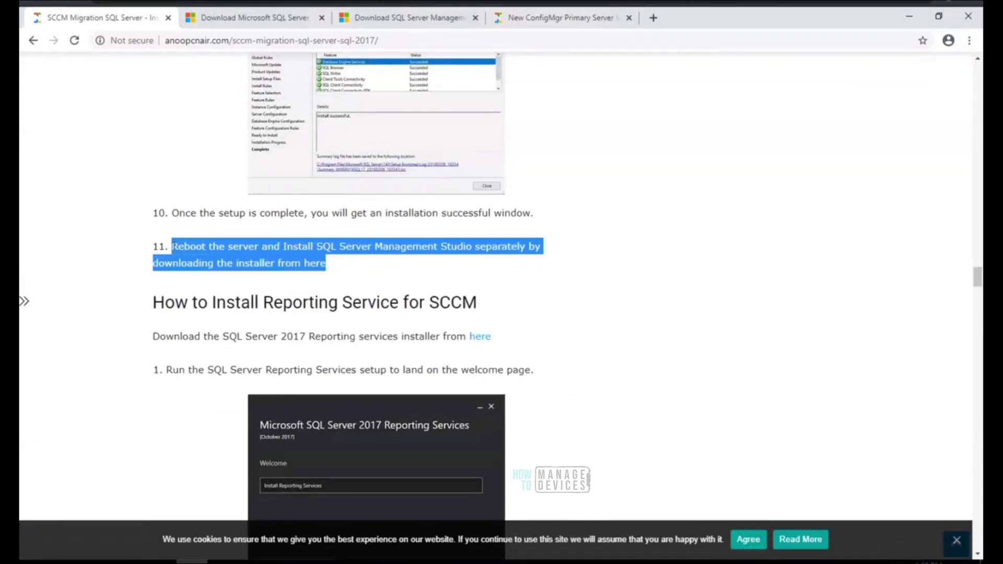
left_click(349, 271)
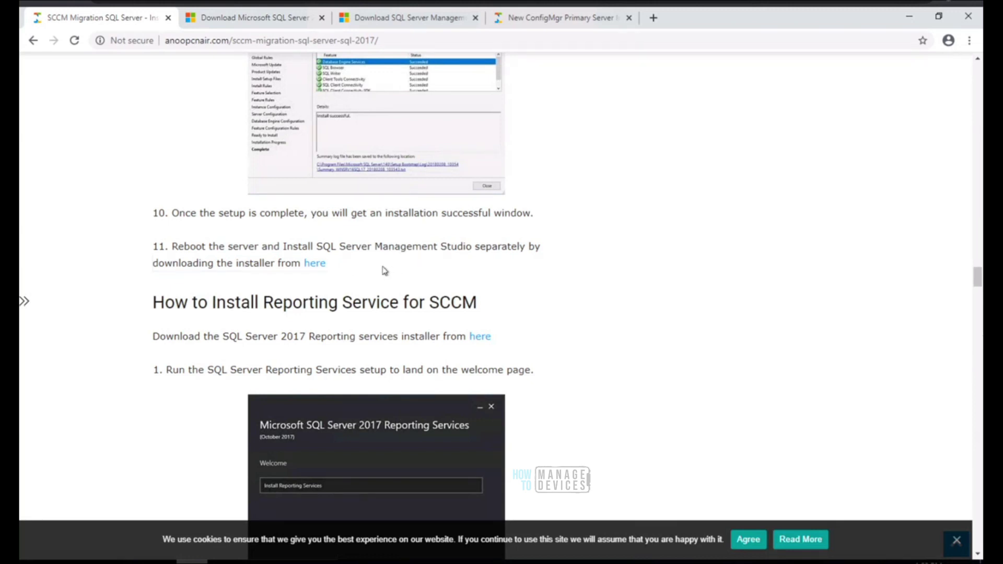
left_click(910, 21)
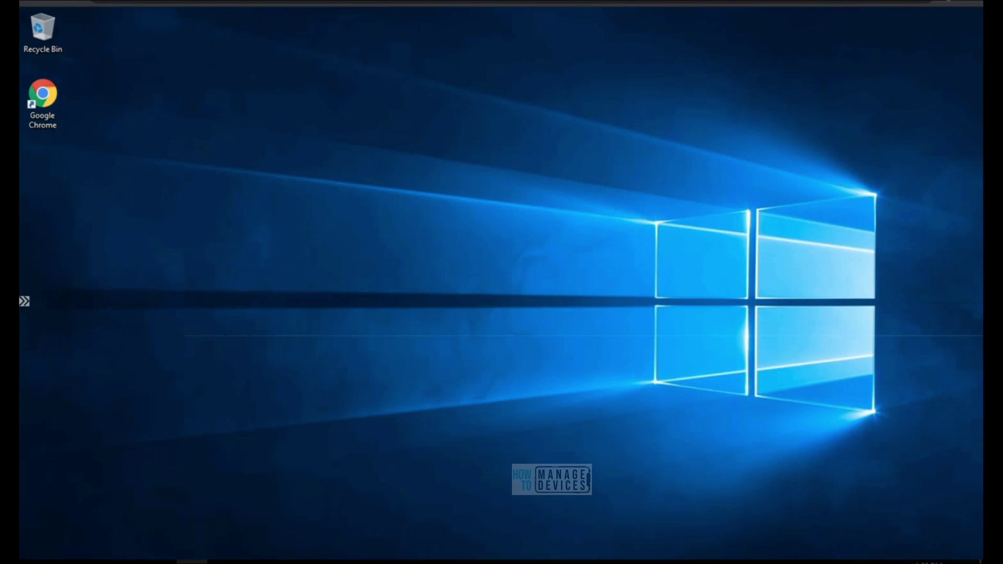
Step: Bring the SCCM SQL Server migration guide back up in Chrome and copy its web address
mouse_move(192, 561)
left_click(188, 491)
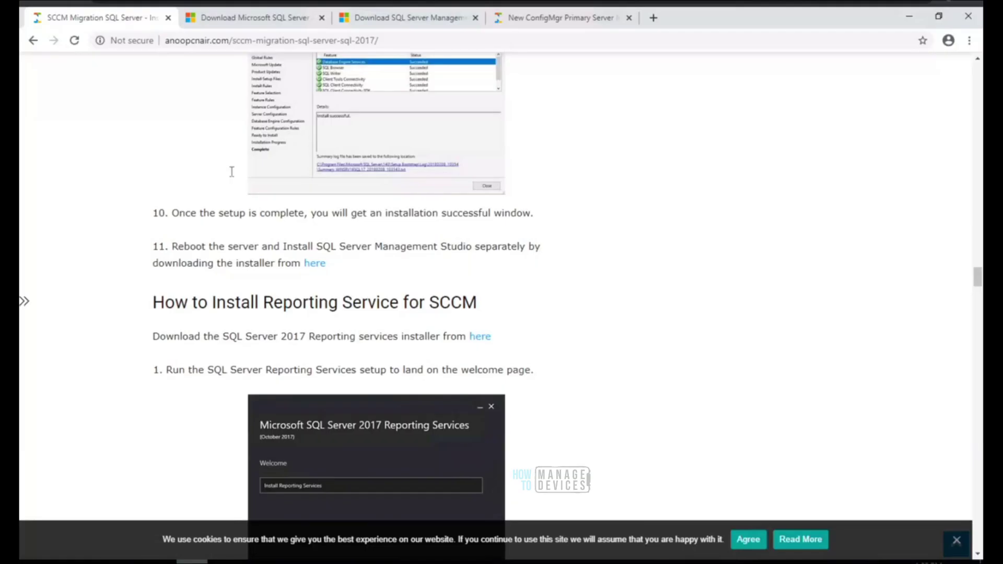
left_click(244, 40)
key("ctrl+c")
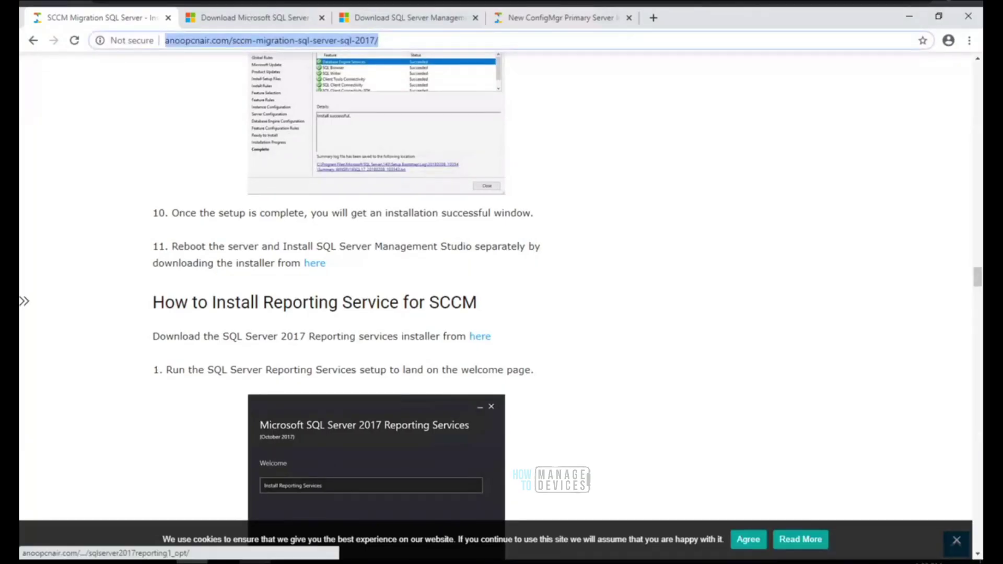
Step: Open the IMP text file in C:\Sources and paste the guide's address below the Azure DNS entry, followed by a new line
left_click(254, 554)
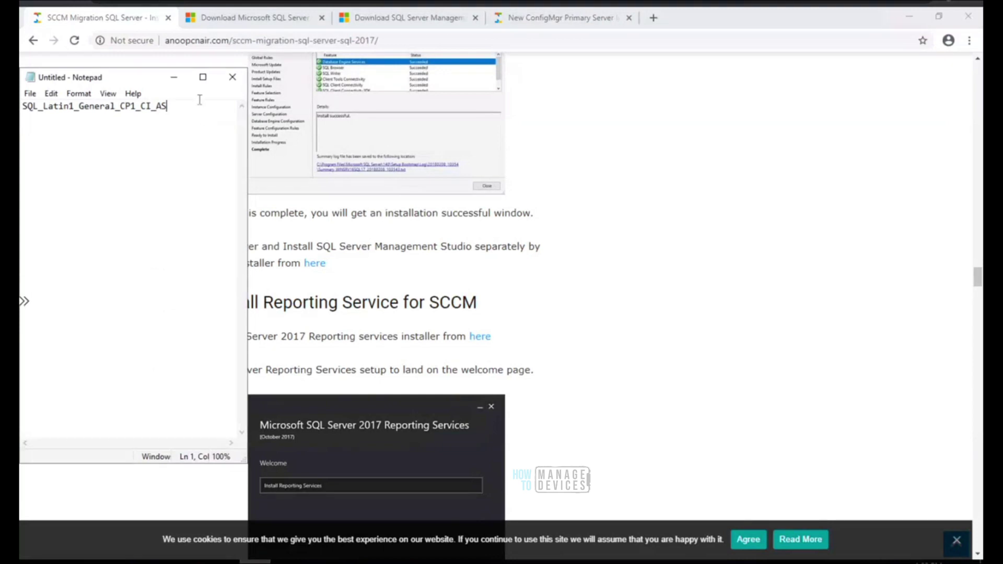
left_click(218, 553)
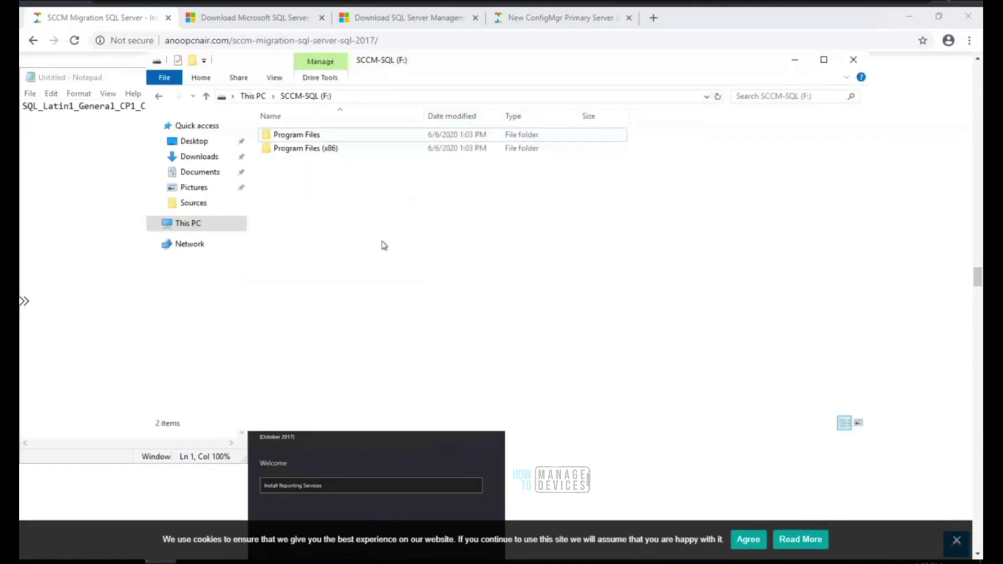
left_click(251, 96)
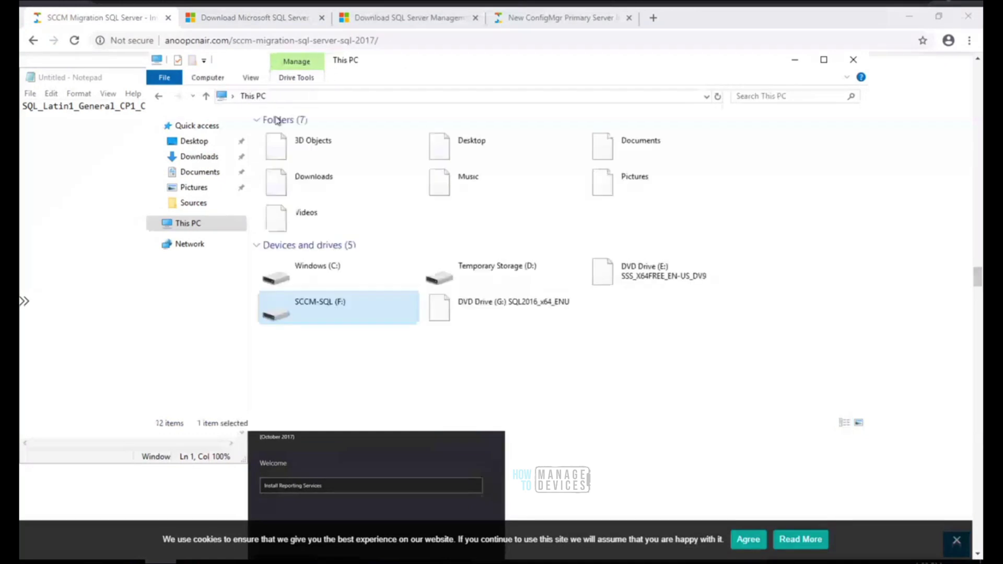
double_click(352, 278)
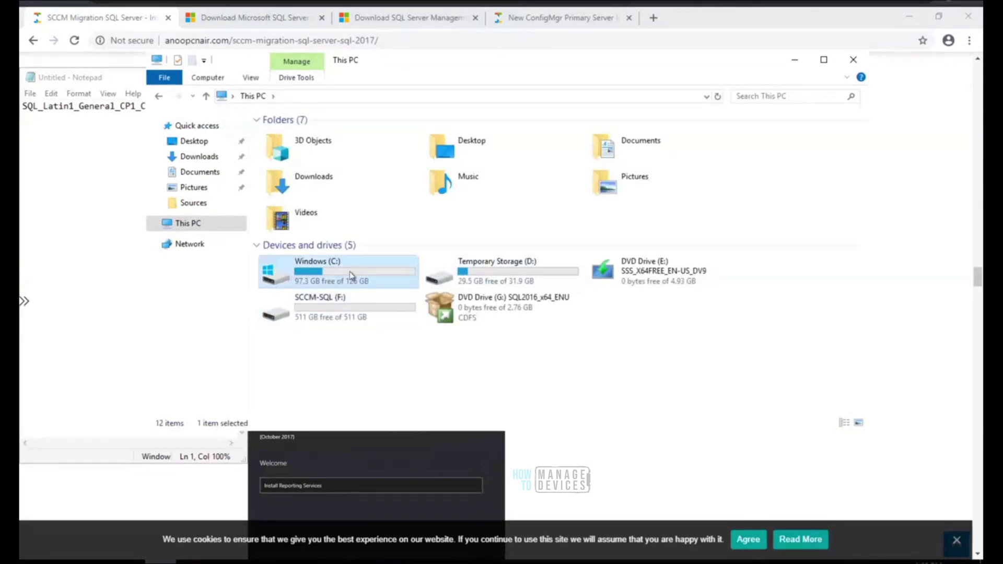
double_click(286, 189)
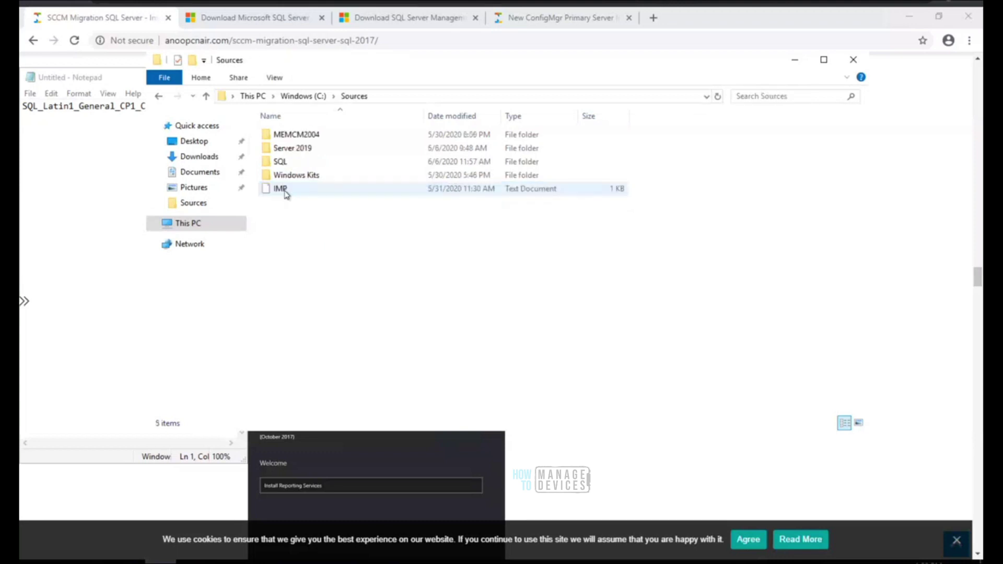
double_click(281, 189)
left_click(324, 342)
key("ctrl+v")
key("Return")
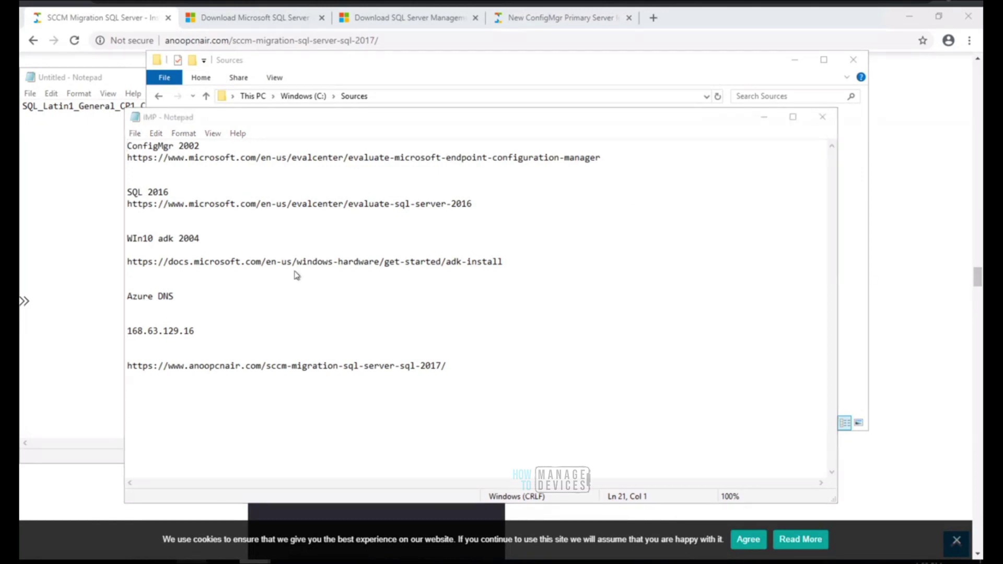
Step: Examine the Microsoft SQL Server 2017 Reporting Services download page, highlighting the product name in its heading
left_click(293, 40)
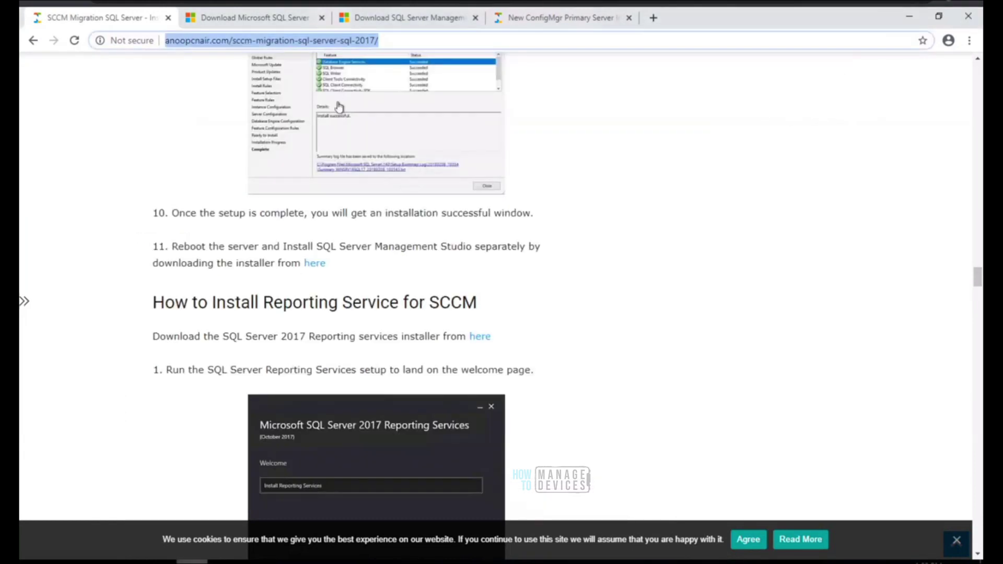
left_click(286, 20)
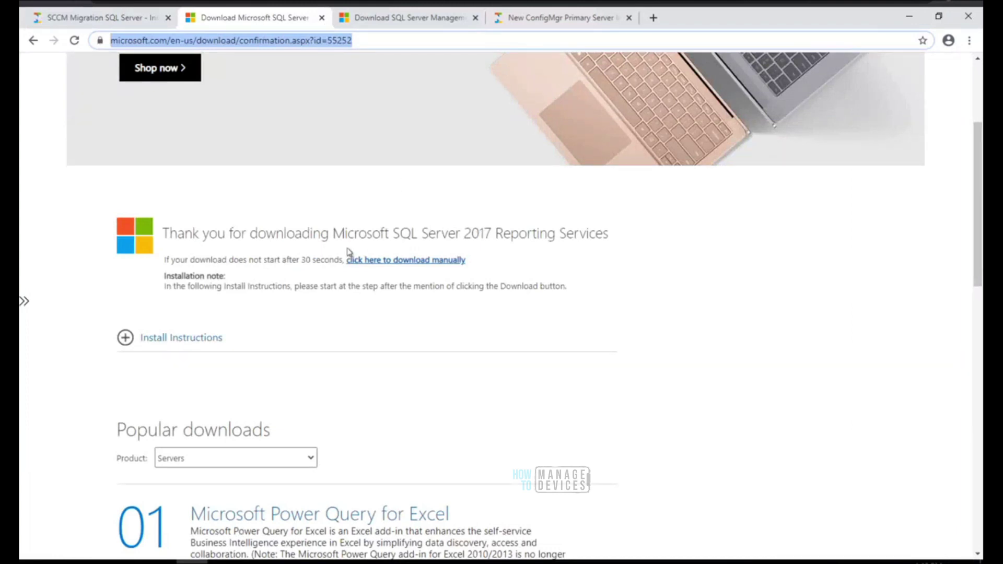
left_click_drag(420, 231, 620, 239)
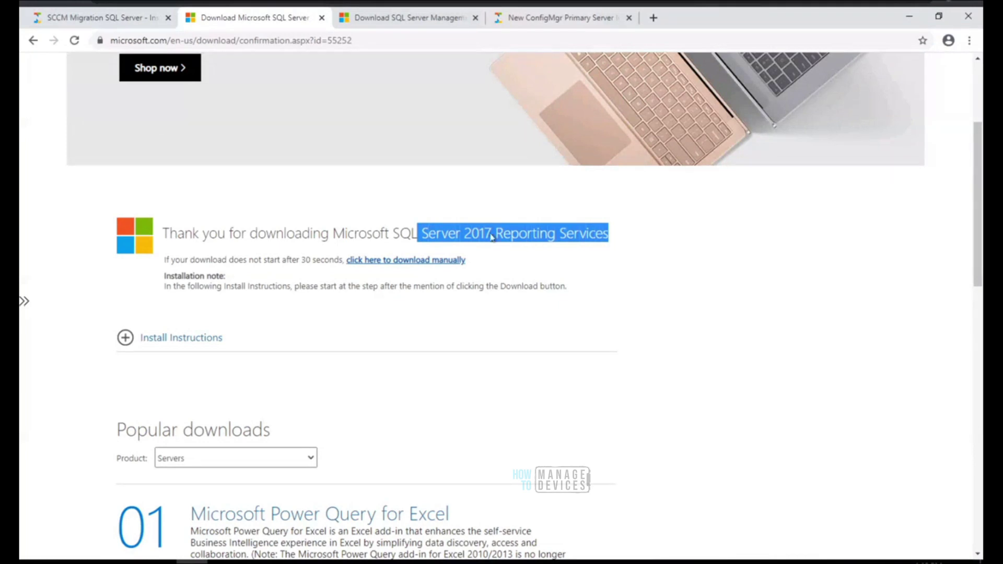
left_click_drag(393, 233, 610, 233)
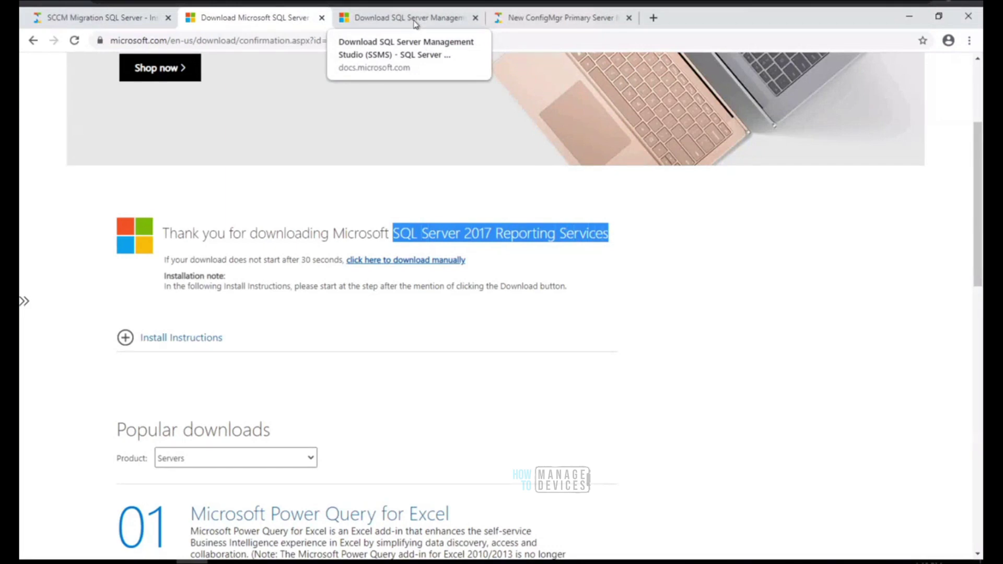
Step: Copy the address of the SQL Server Management Studio download page and paste it below the migration guide link in the IMP notes
left_click(459, 25)
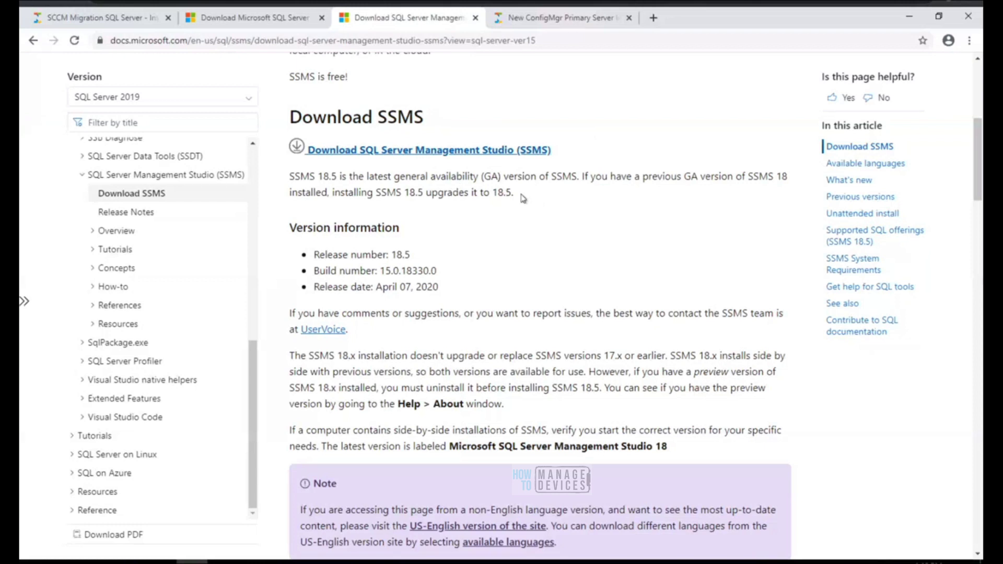
left_click(560, 41)
key("ctrl+c")
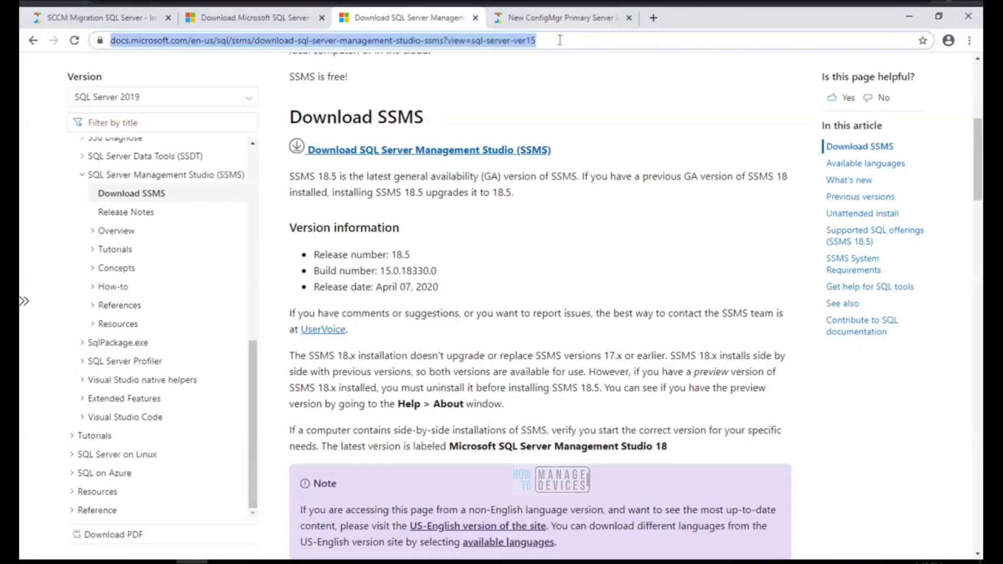
left_click(256, 561)
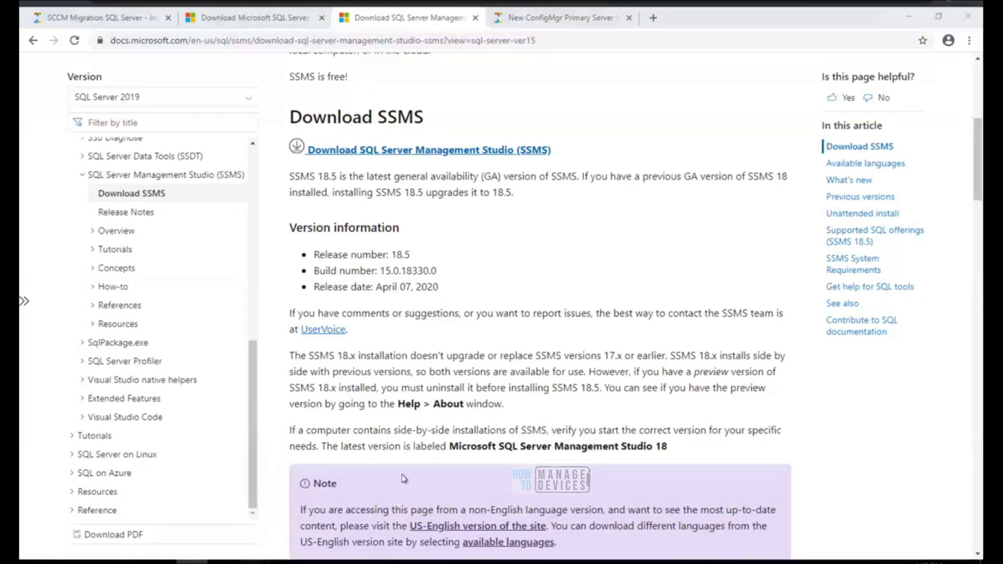
left_click(334, 519)
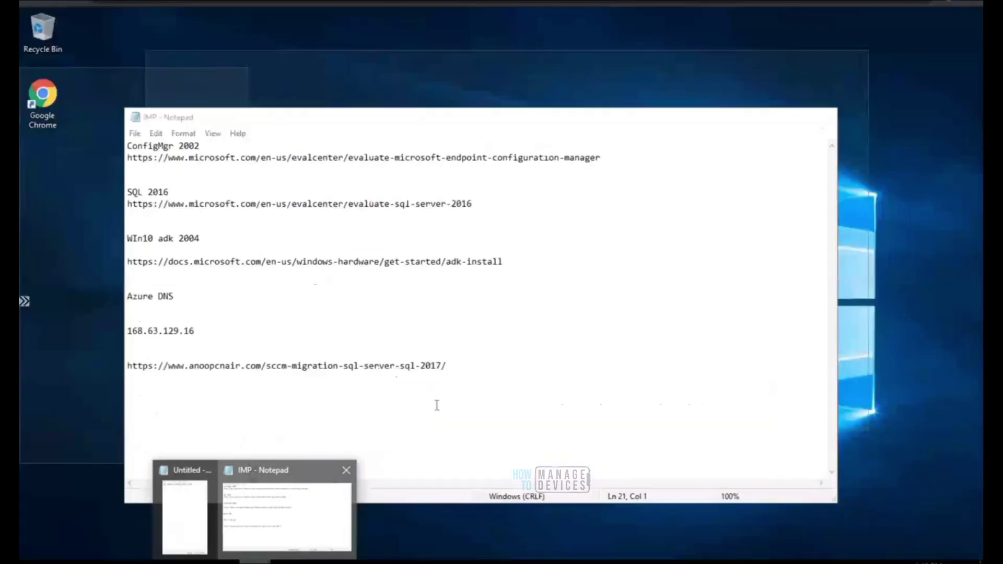
key("Return")
key("ctrl+v")
key("Return")
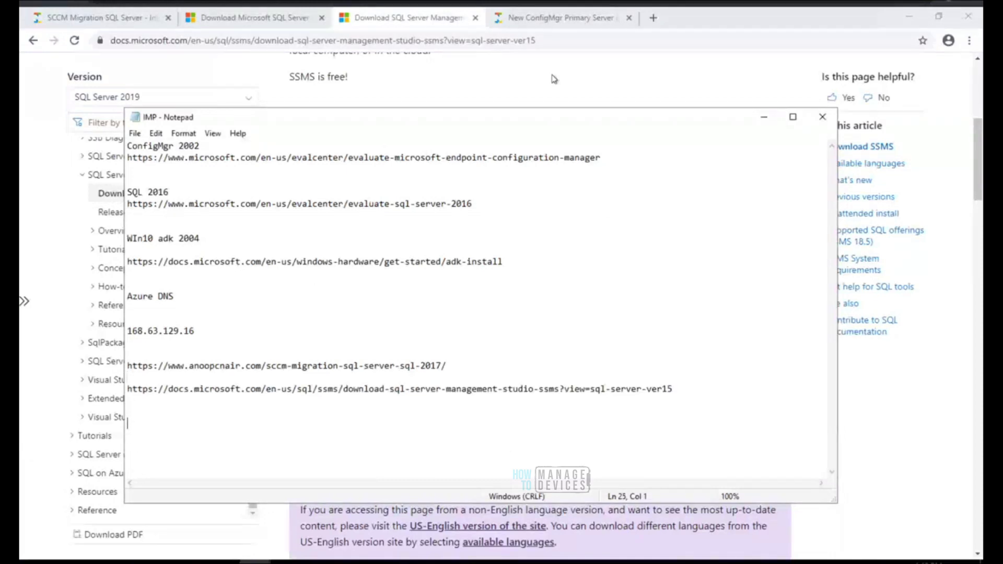
Step: Copy the address of the New ConfigMgr Primary Server installation guide and paste it at the end of the IMP notes
mouse_move(550, 18)
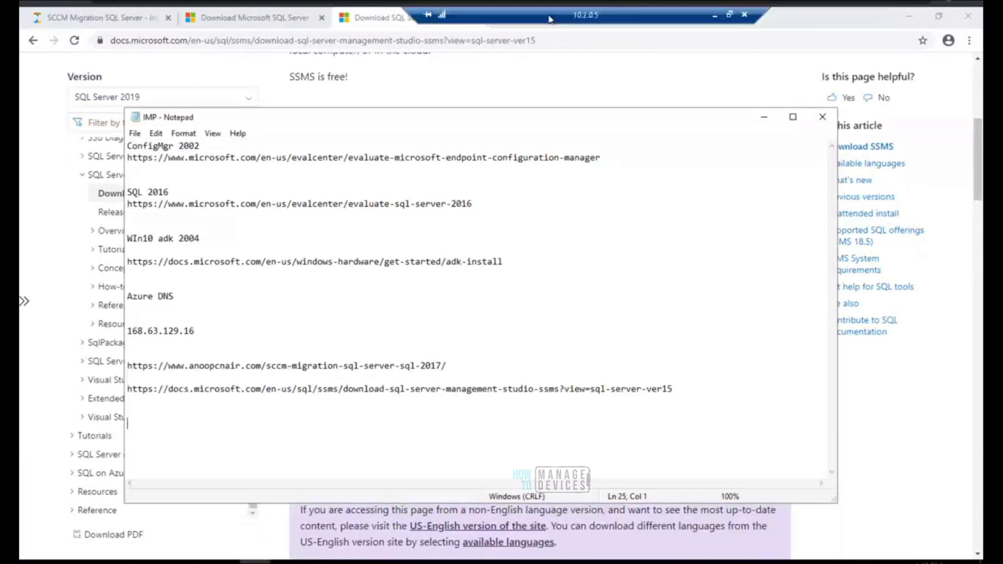
left_click(811, 30)
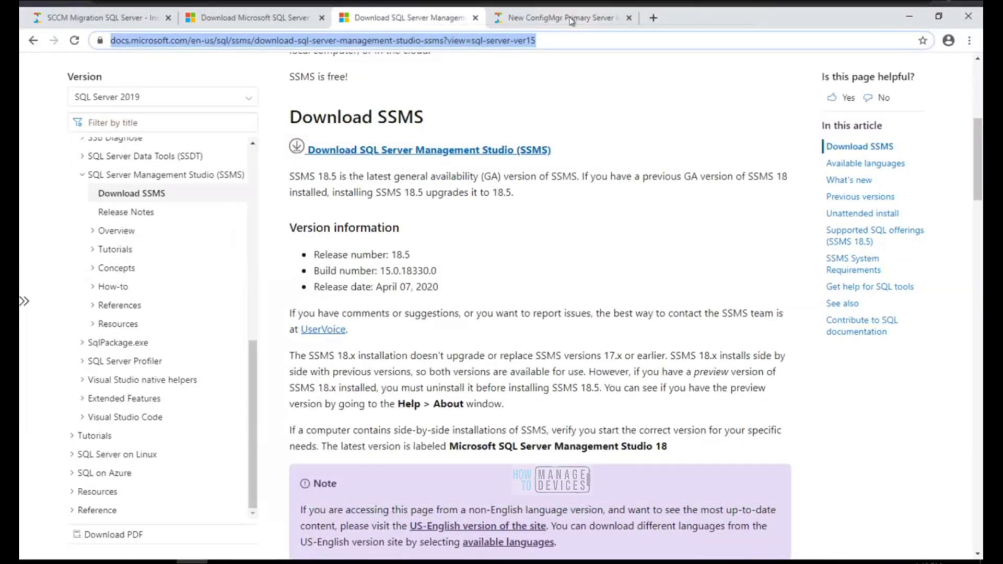
left_click(571, 19)
left_click(560, 41)
key("ctrl+c")
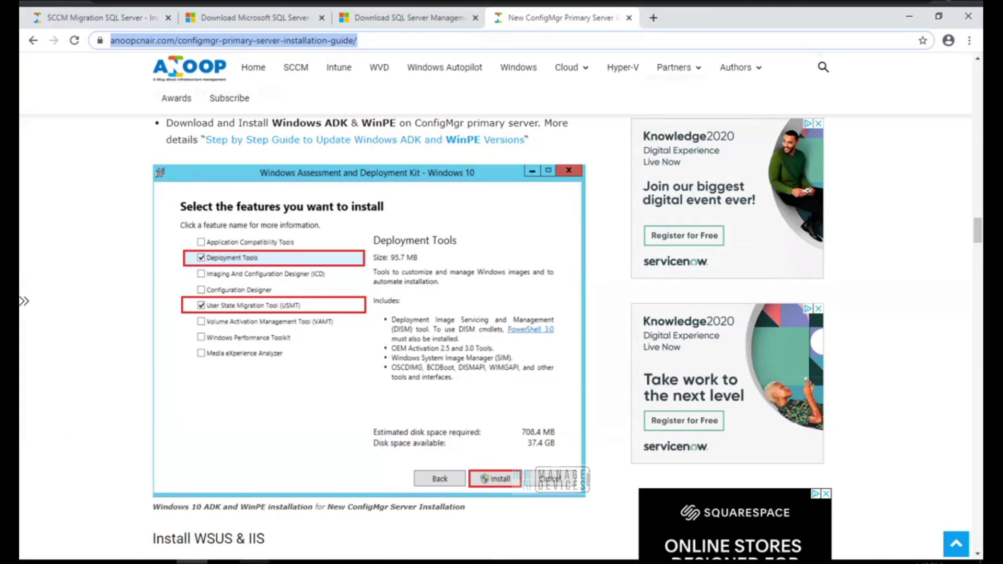
left_click(255, 561)
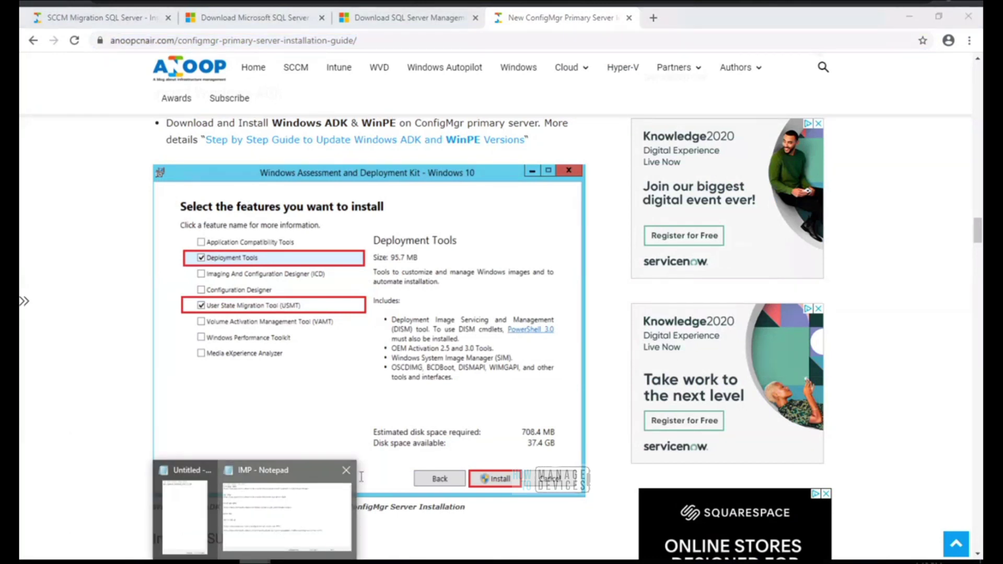
left_click(349, 488)
key("ctrl+v")
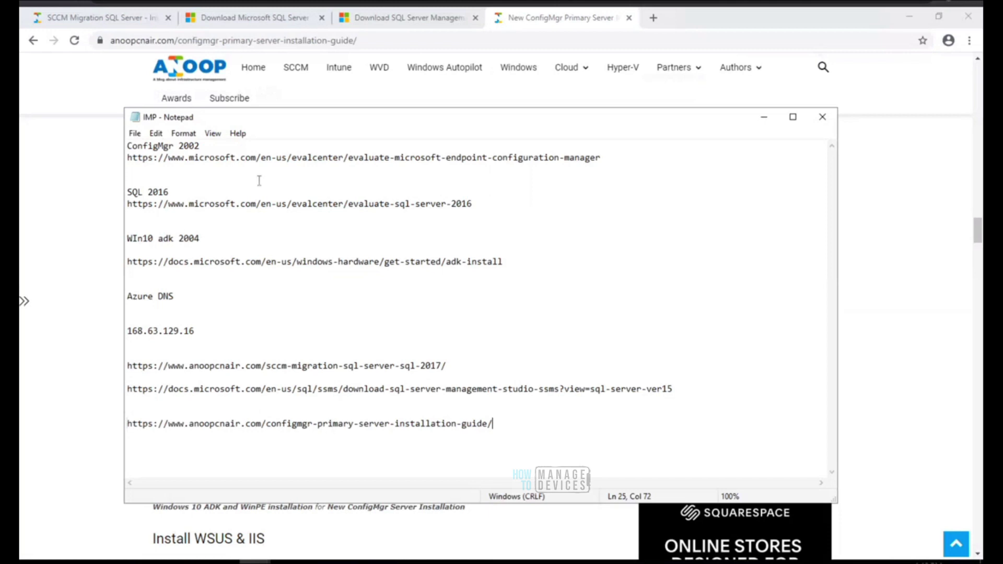
Step: Try to save the notes over the existing IMP.txt file in C:\Sources
left_click(135, 133)
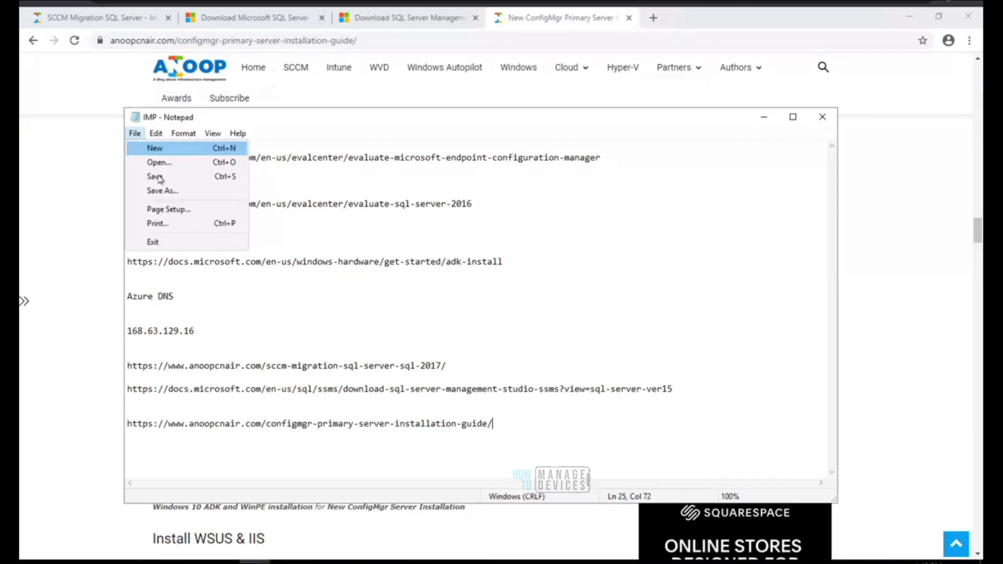
left_click(156, 177)
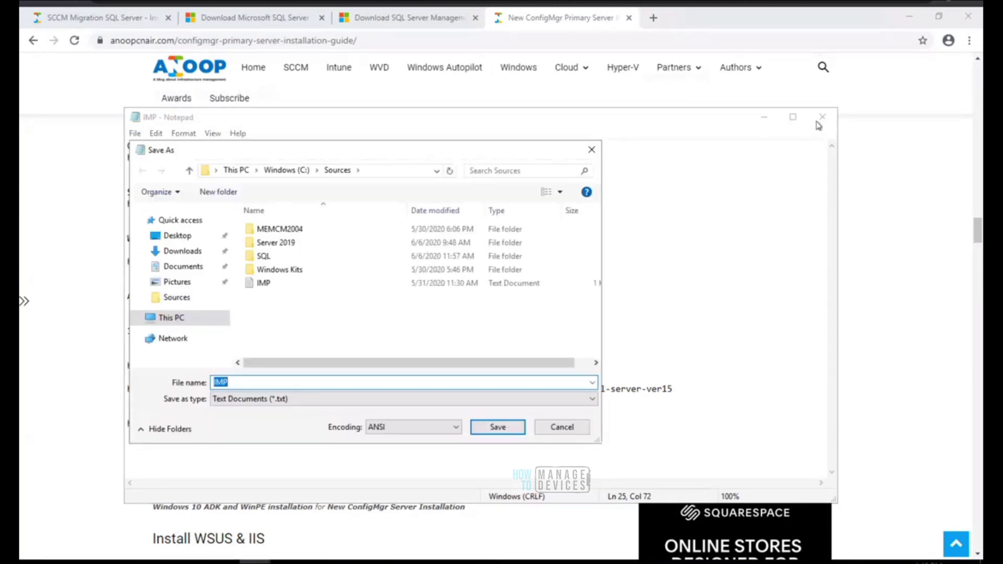
left_click(481, 427)
left_click(531, 291)
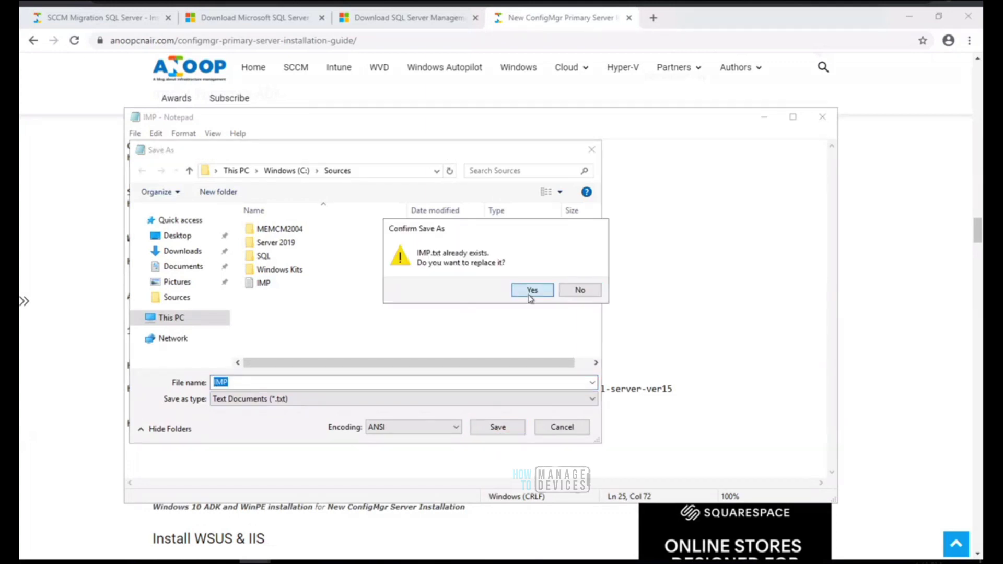
left_click(596, 337)
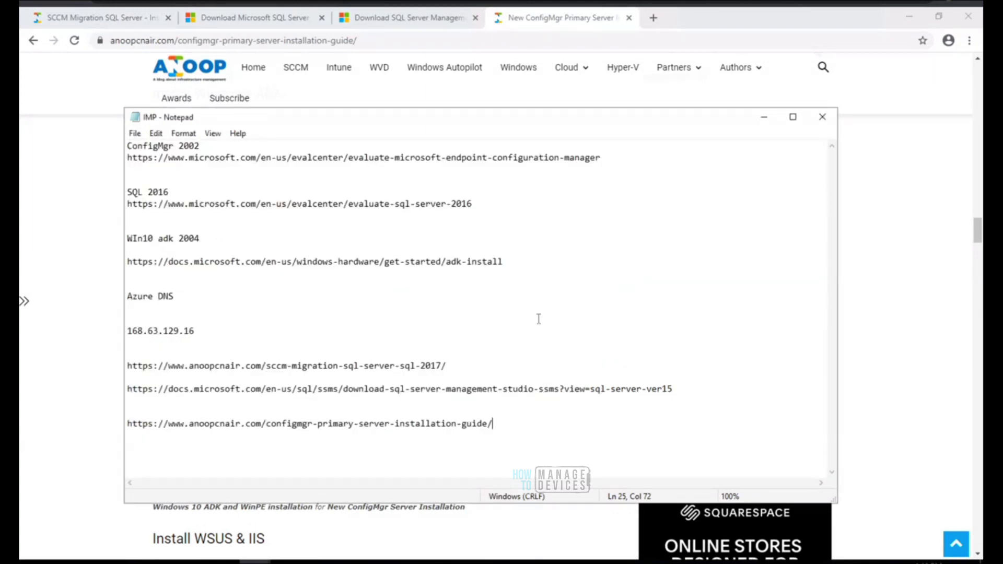
Step: Save the notes as a new text file named IMP 1 in C:\Sources and close Notepad
left_click(135, 134)
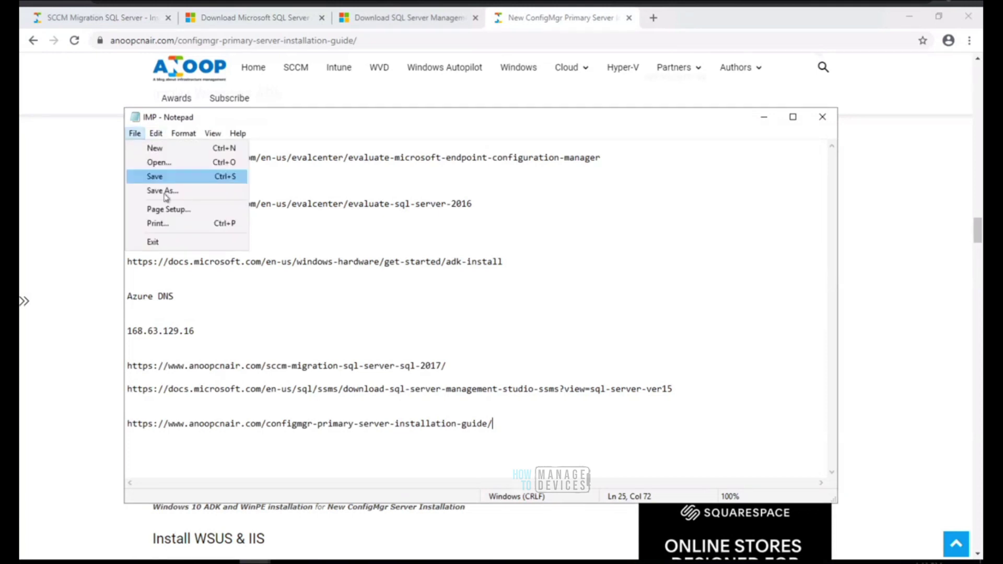
left_click(162, 190)
left_click(260, 383)
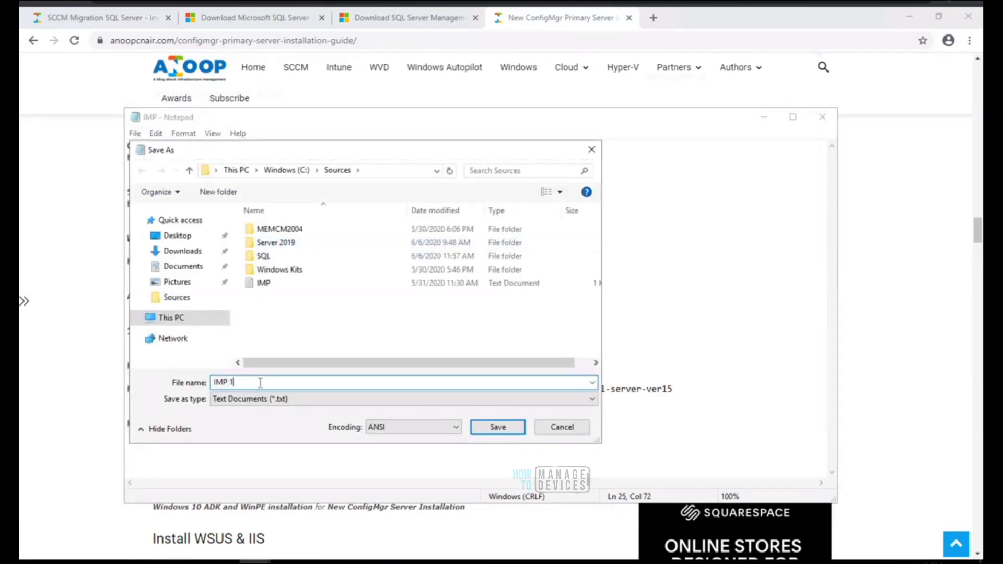
left_click(500, 428)
left_click(823, 116)
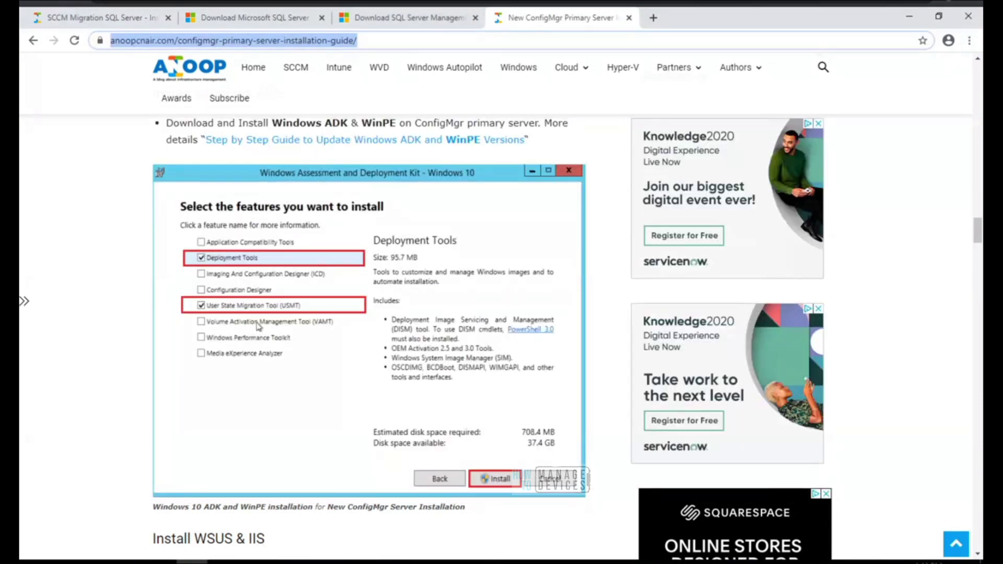
Step: Try to force an immediate restart from the Command Prompt with "shutdown -r -f -t 00"
left_click(223, 562)
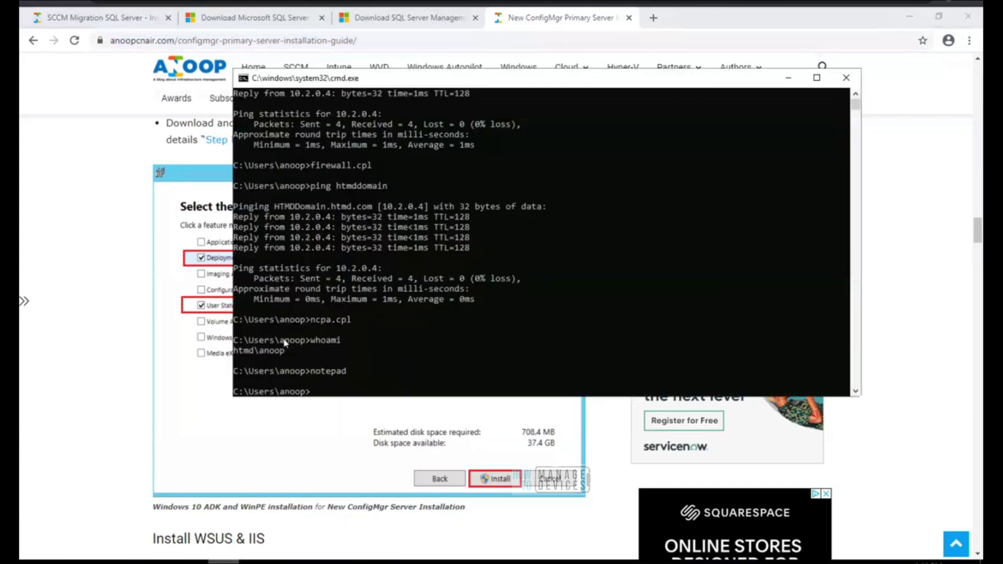
type("shutdown -r -f -t 00")
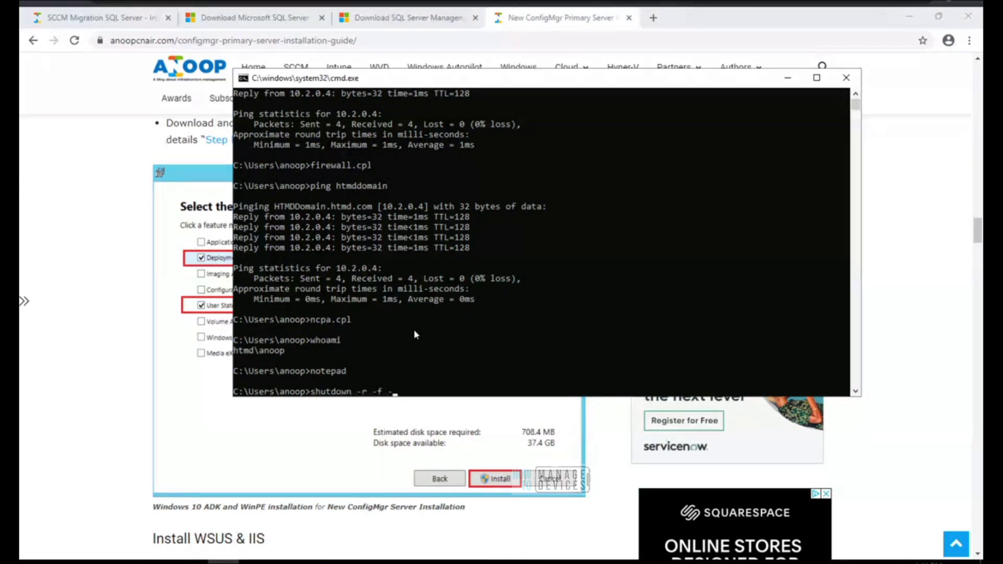
key("Return")
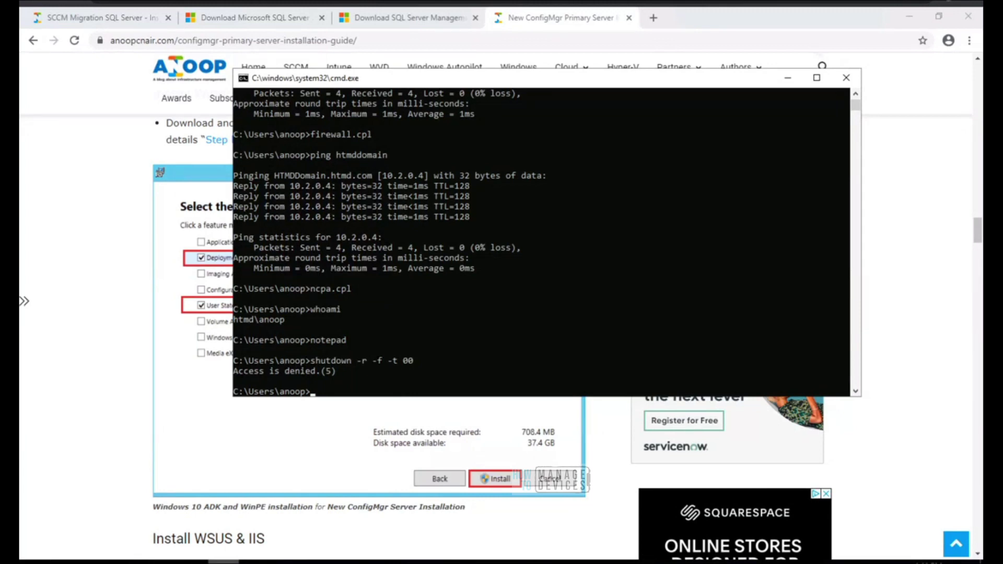
Step: Restart the Windows server with the reason Other (Unplanned), proceeding despite the apps still open
right_click(32, 562)
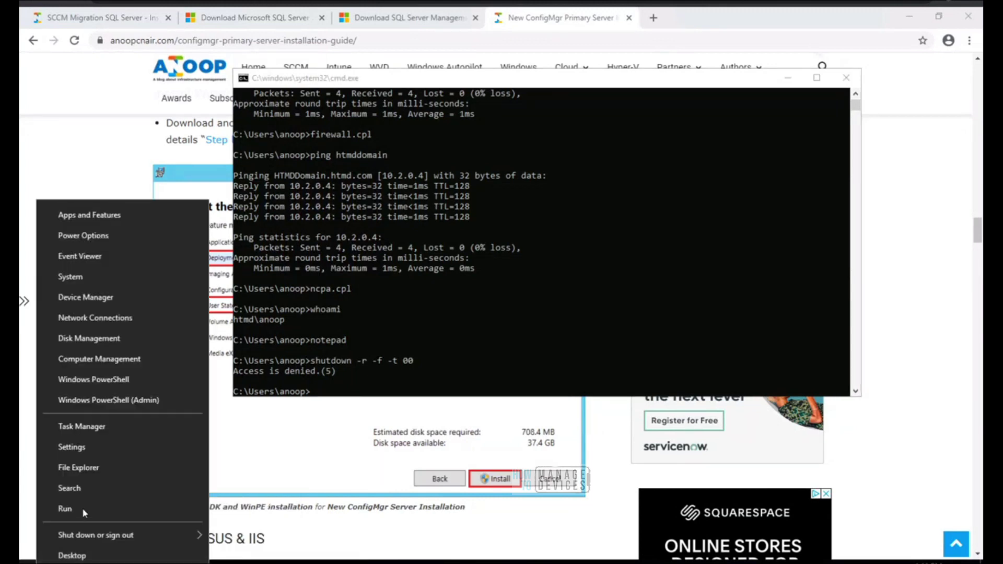
mouse_move(125, 544)
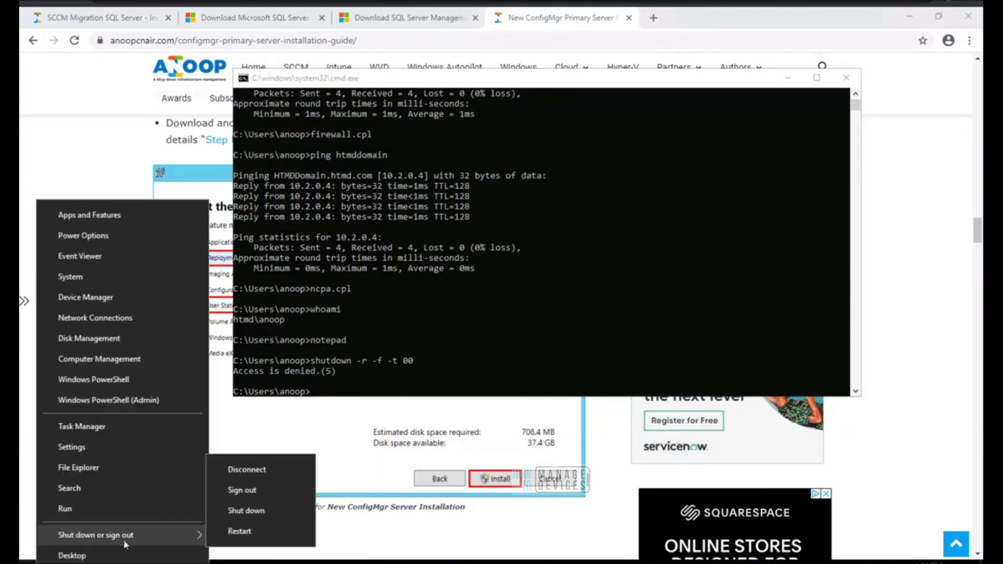
left_click(252, 529)
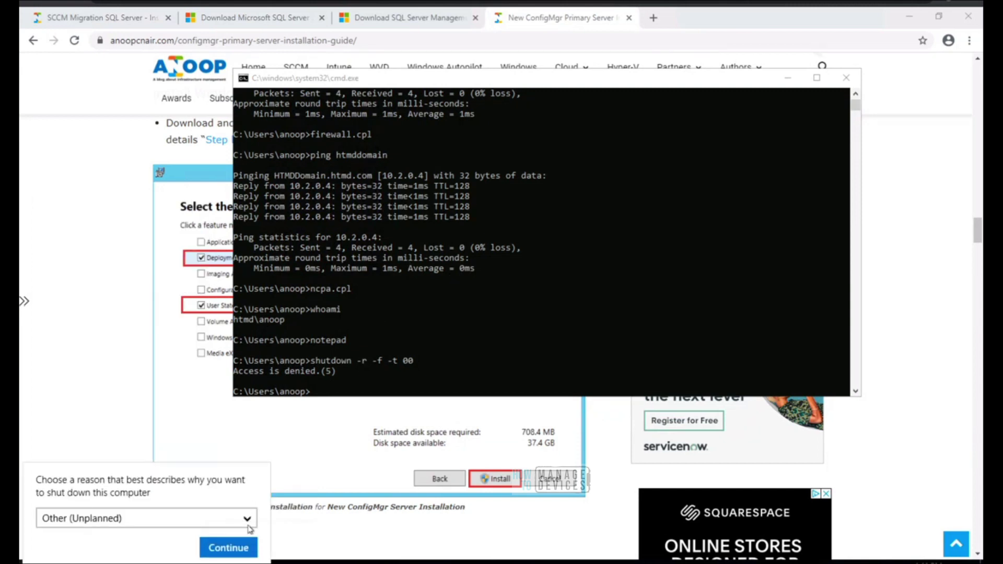
left_click(235, 549)
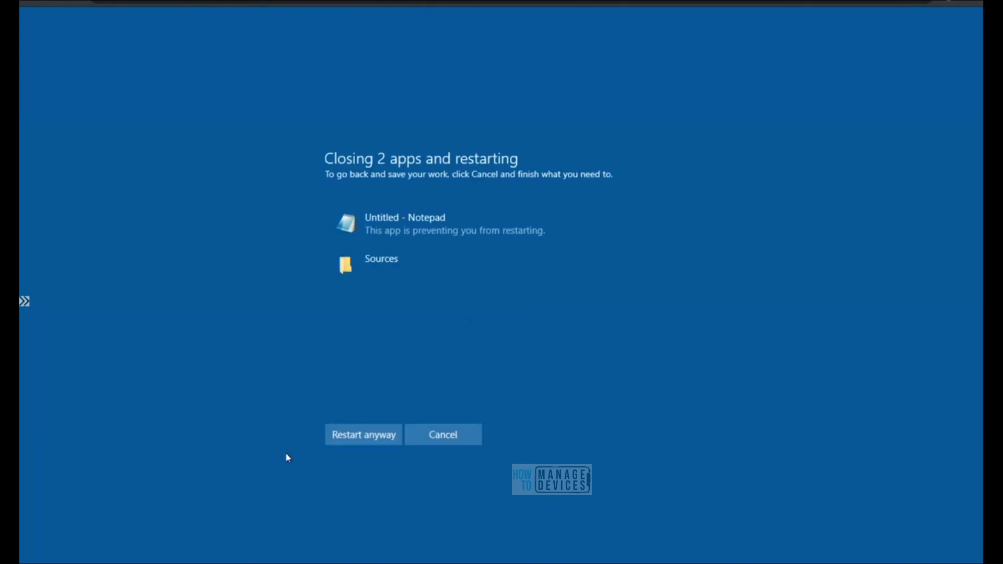
left_click(372, 442)
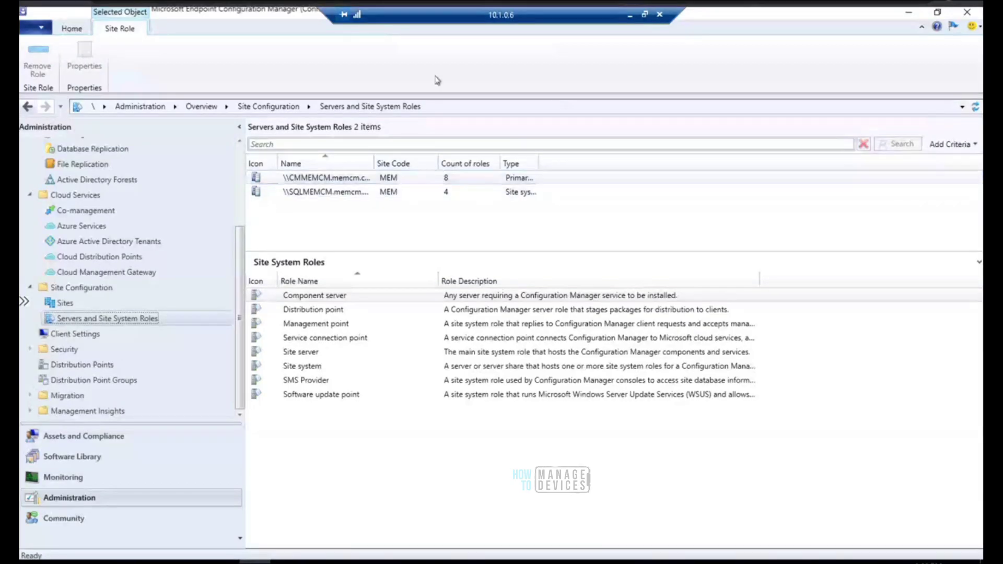
Step: In the Configuration Manager console, examine Custom Policy 1 and the categories of Default Client Settings, then close the settings dialog
left_click(526, 178)
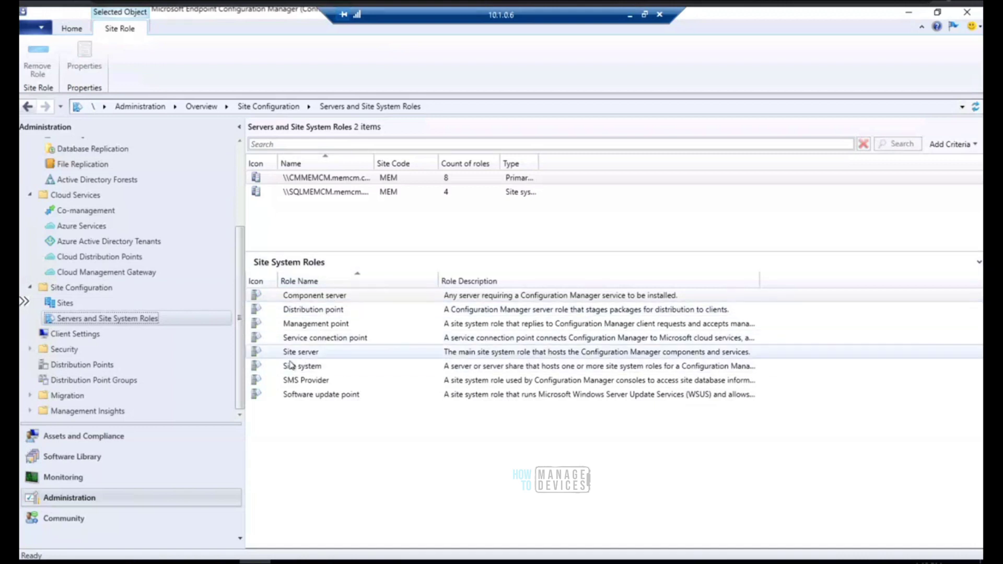
left_click(89, 334)
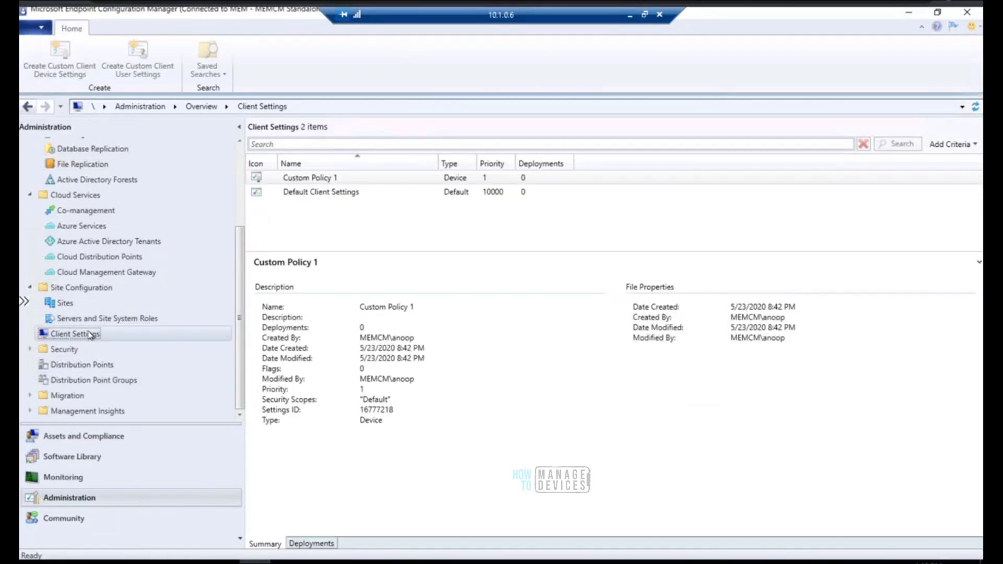
left_click(328, 179)
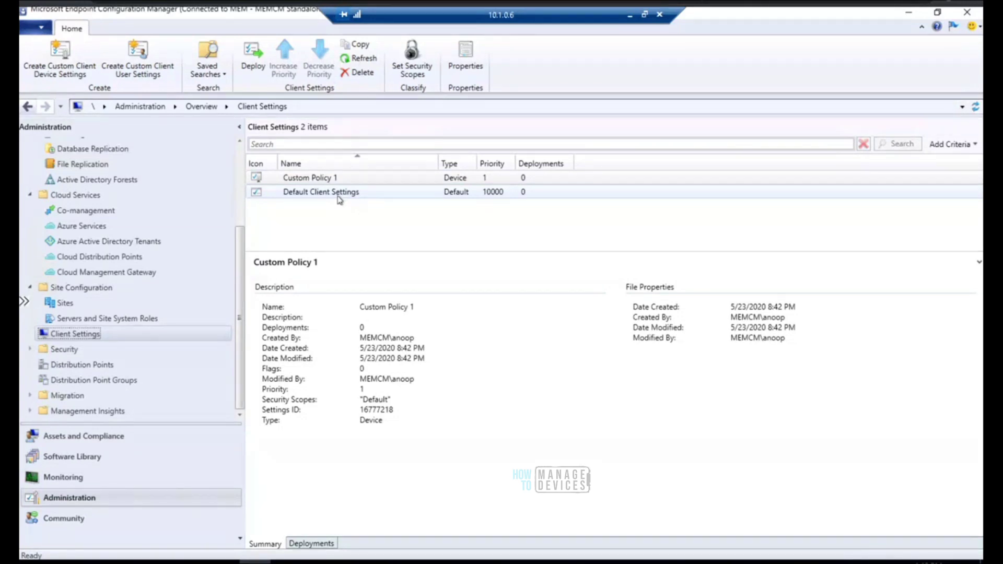
left_click(340, 199)
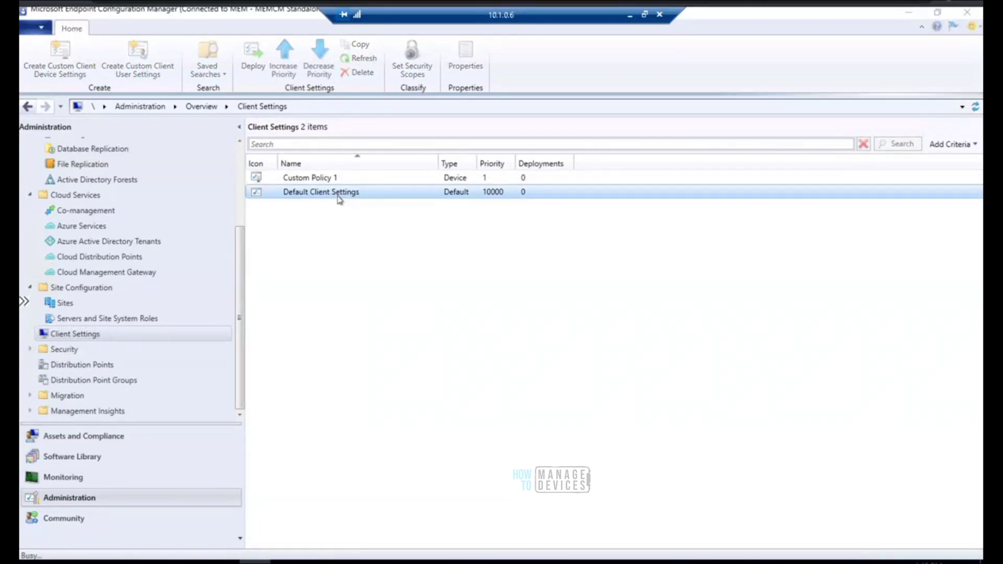
double_click(320, 200)
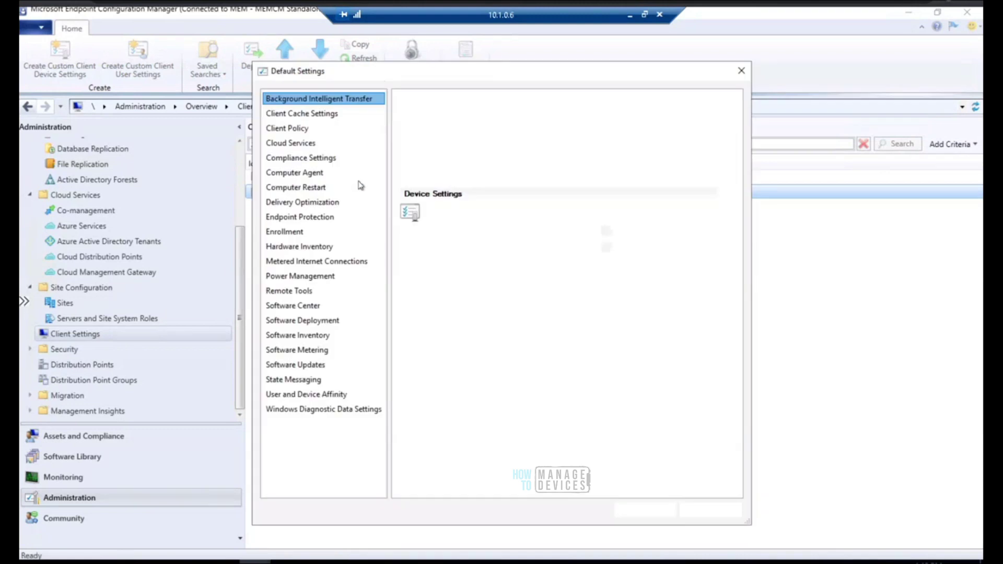
left_click(741, 71)
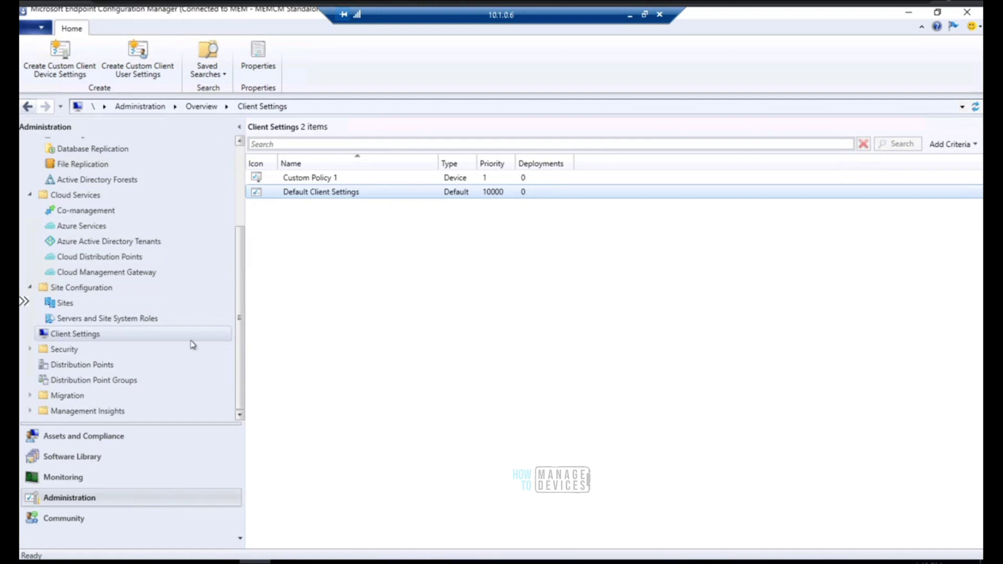
Step: View Console Connections under Security and widen the Machine Name and User Name columns to read their full entries
left_click(38, 353)
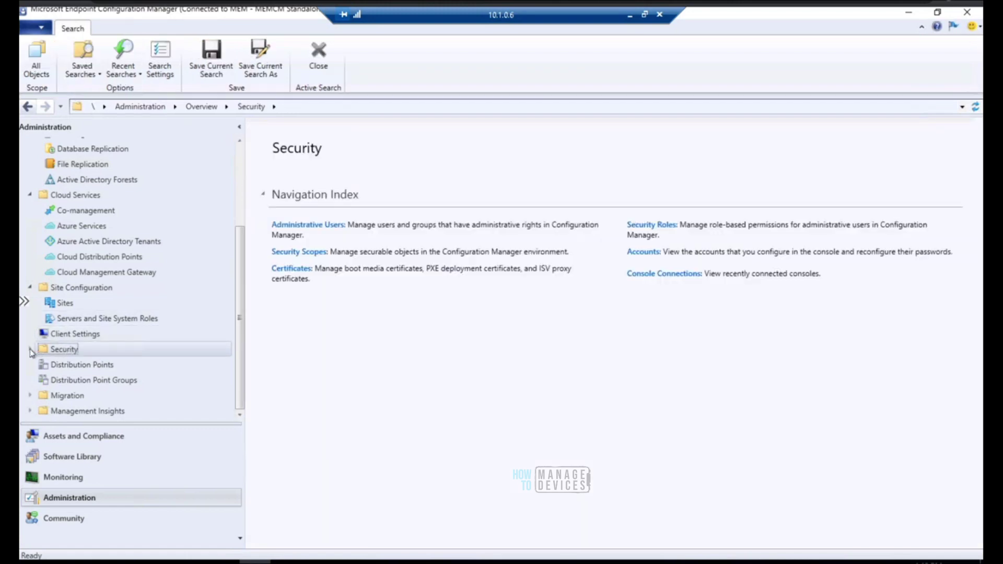
left_click(31, 350)
left_click_drag(241, 319, 118, 358)
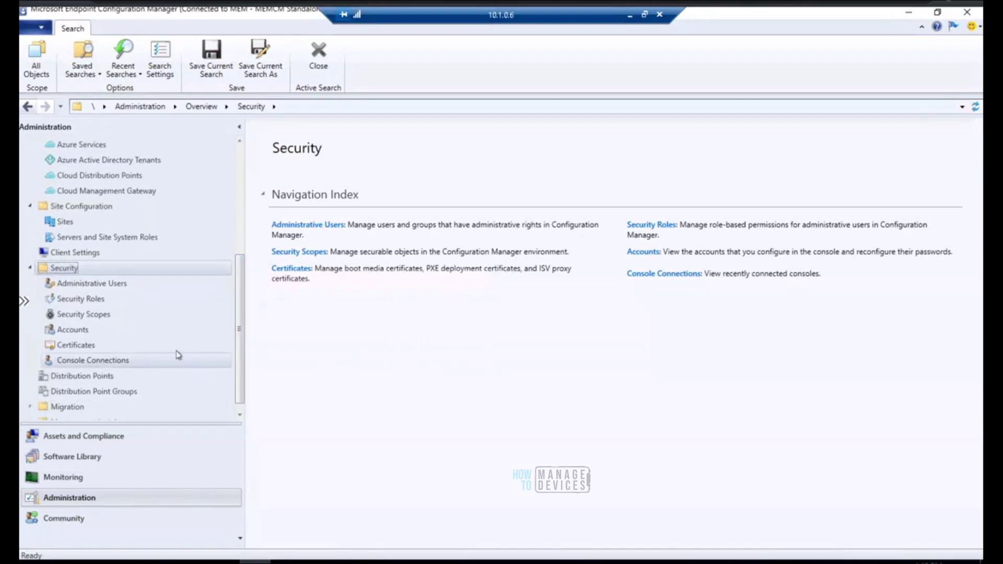
left_click(116, 362)
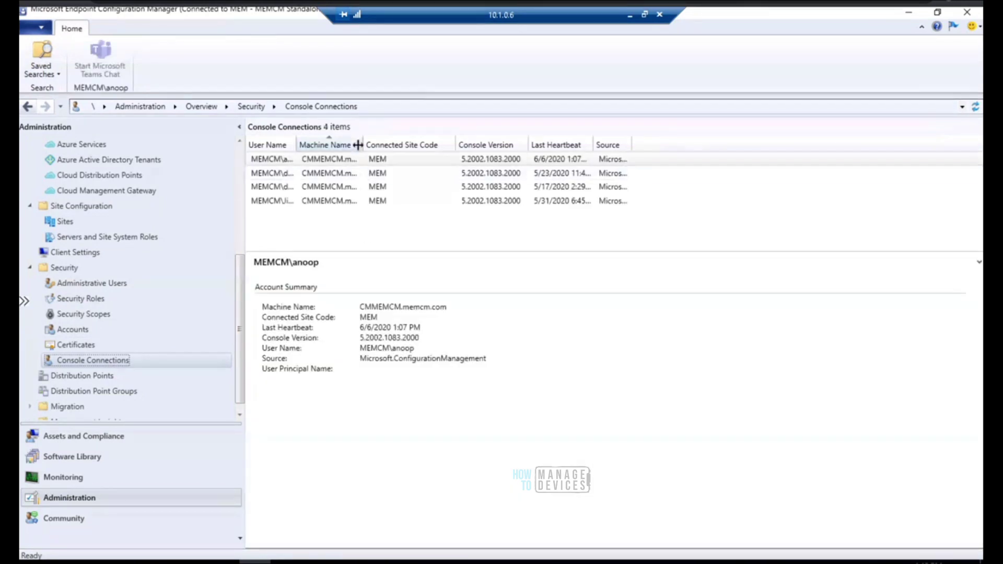
left_click_drag(358, 146, 425, 141)
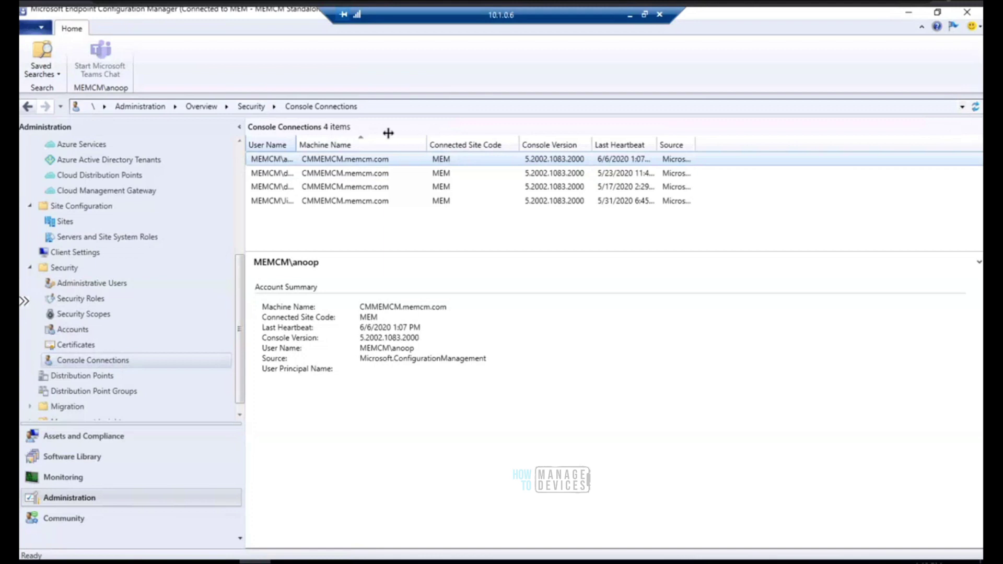
left_click_drag(296, 145, 408, 144)
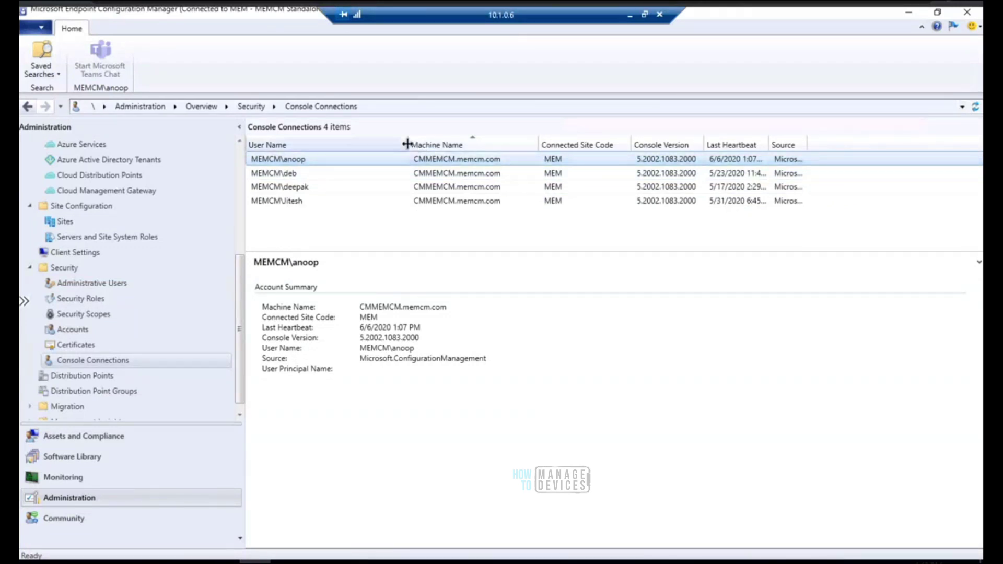
left_click_drag(364, 143, 366, 144)
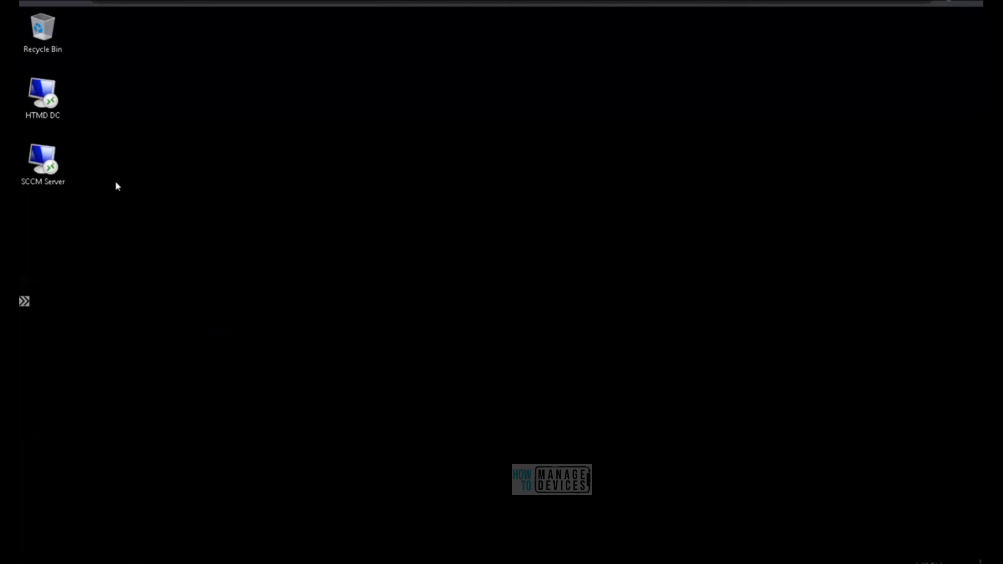
Step: Reconnect to the SCCM Server through its desktop remote connection and close Server Manager
left_click(47, 167)
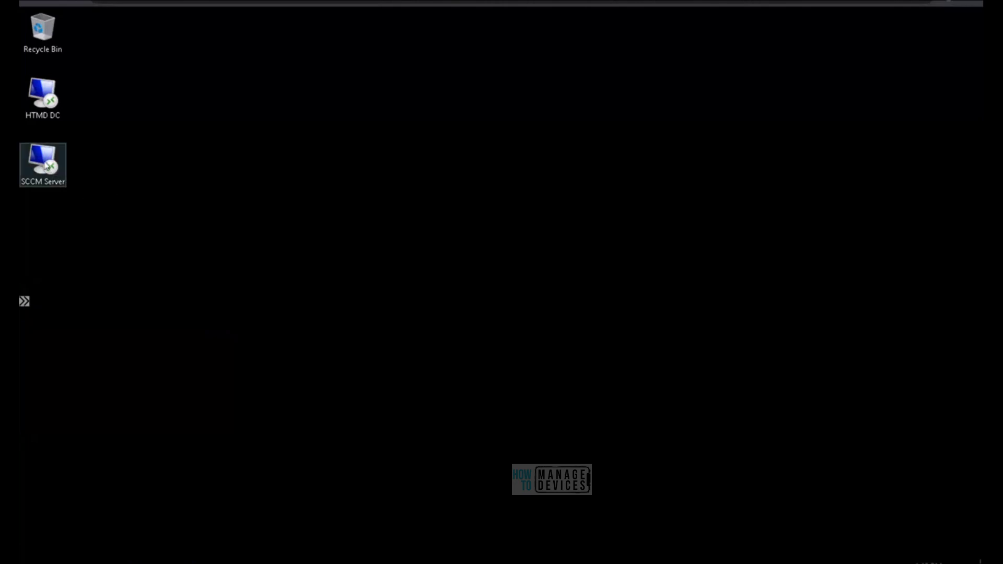
double_click(48, 167)
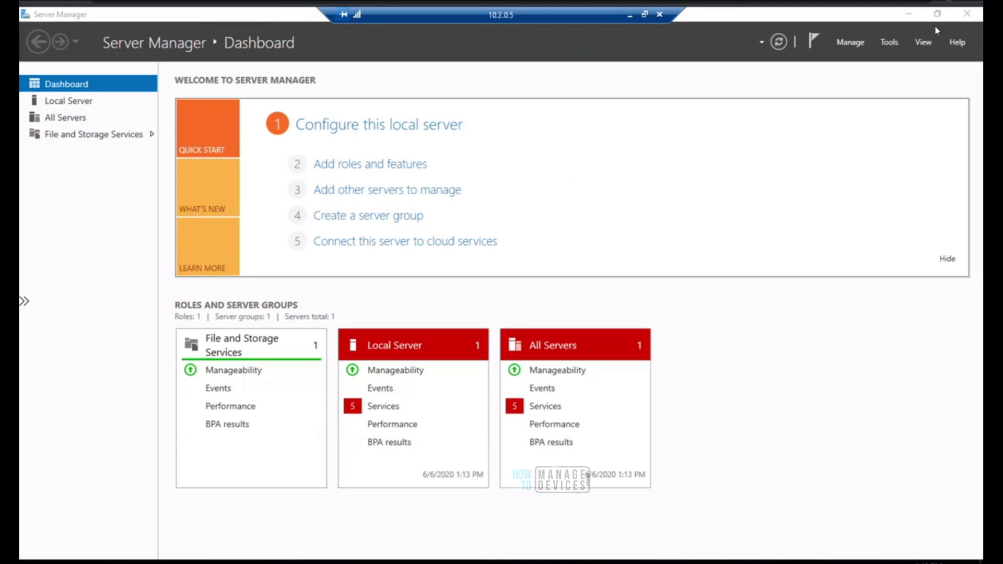
left_click(967, 14)
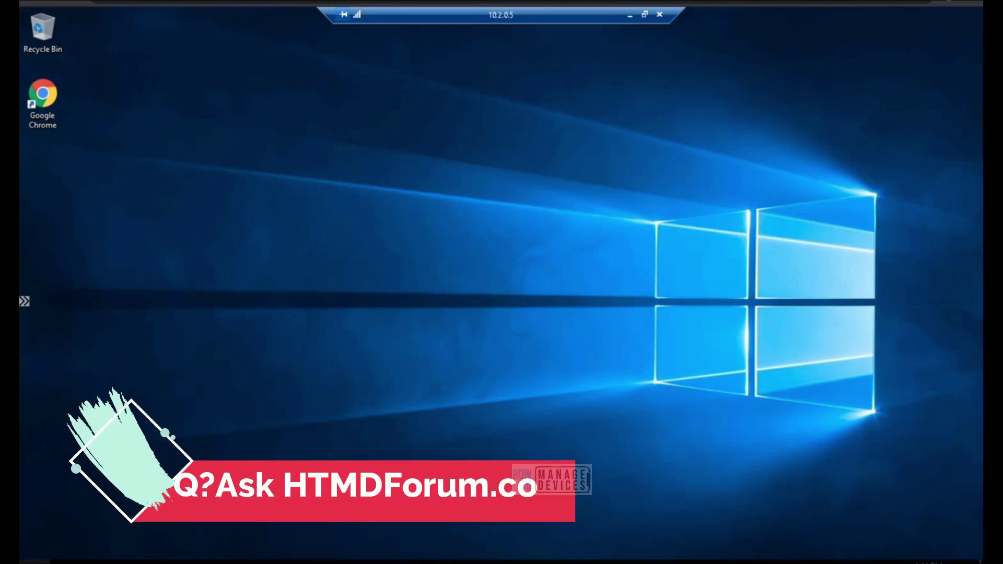
Step: Examine the recently added programs and the Microsoft SQL Server 2016 program group on the server, then return to the desktop
key("super")
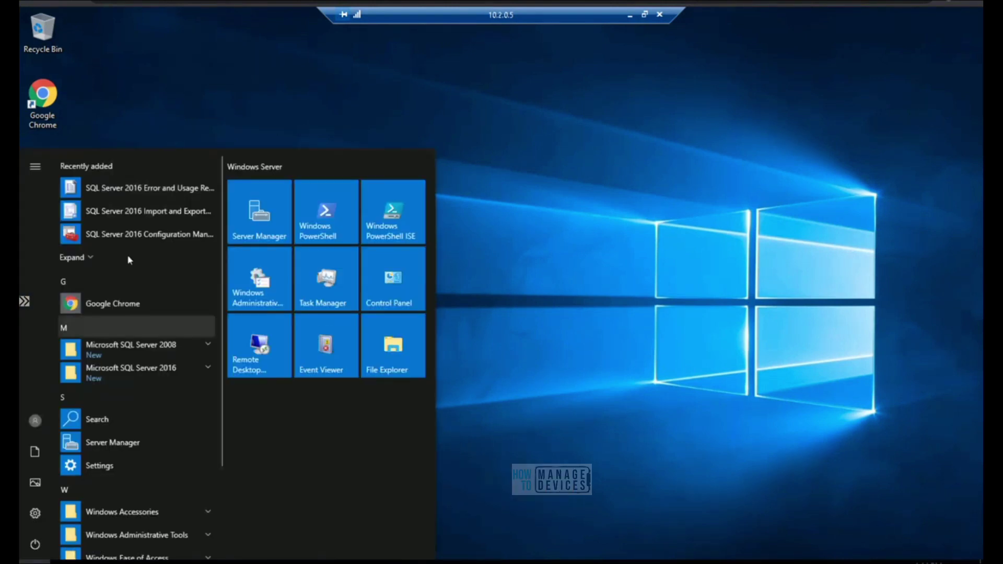
left_click(73, 257)
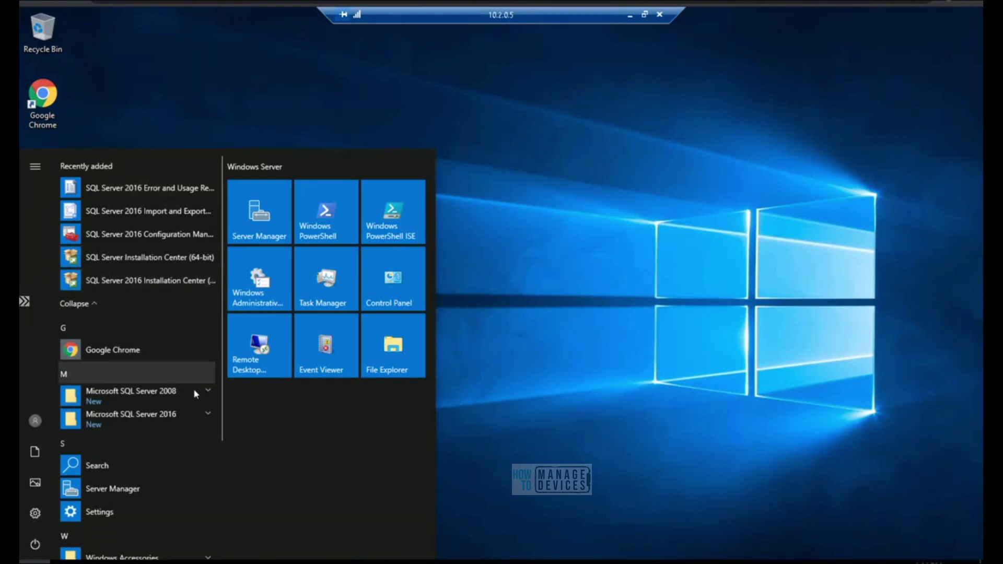
left_click(205, 413)
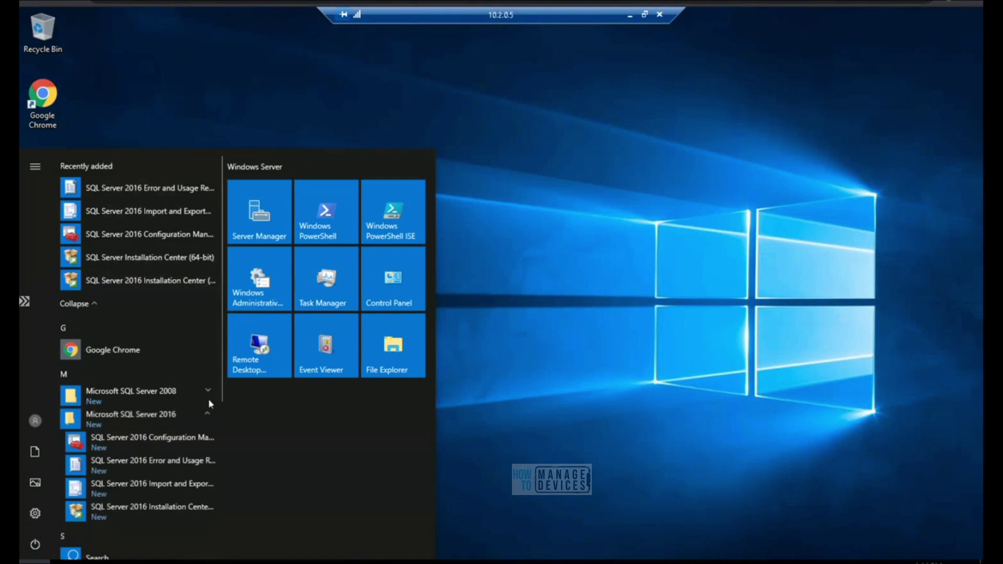
scroll(221, 385, "down", 3)
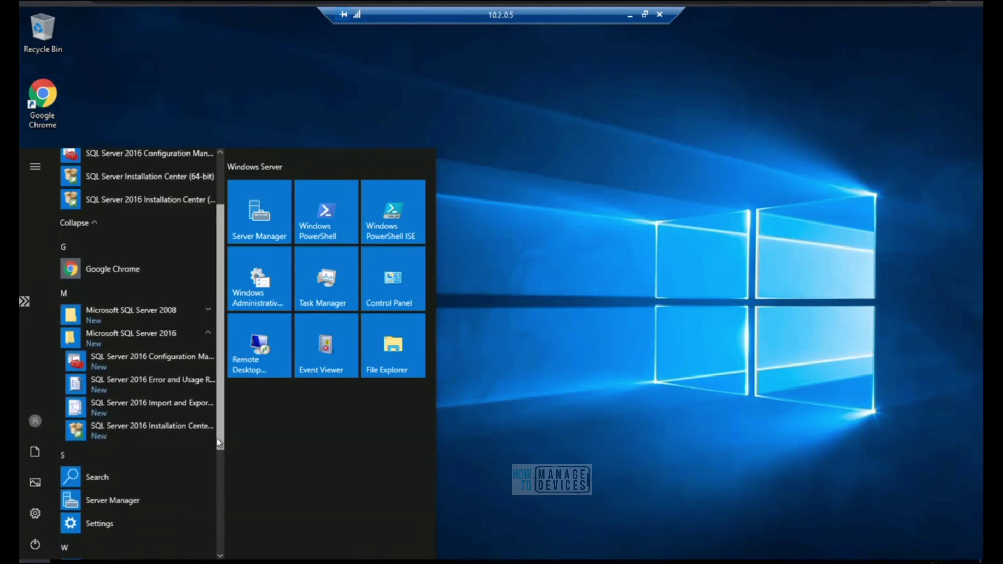
left_click(579, 419)
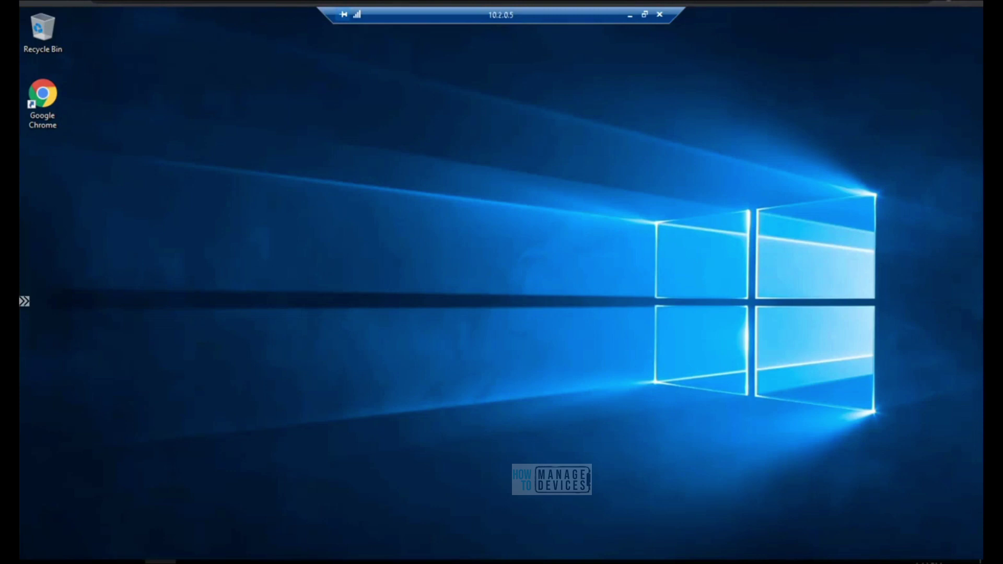
Step: Open the IMP 1 notes from File Explorer's recent files and minimize the Notepad window
key("super+e")
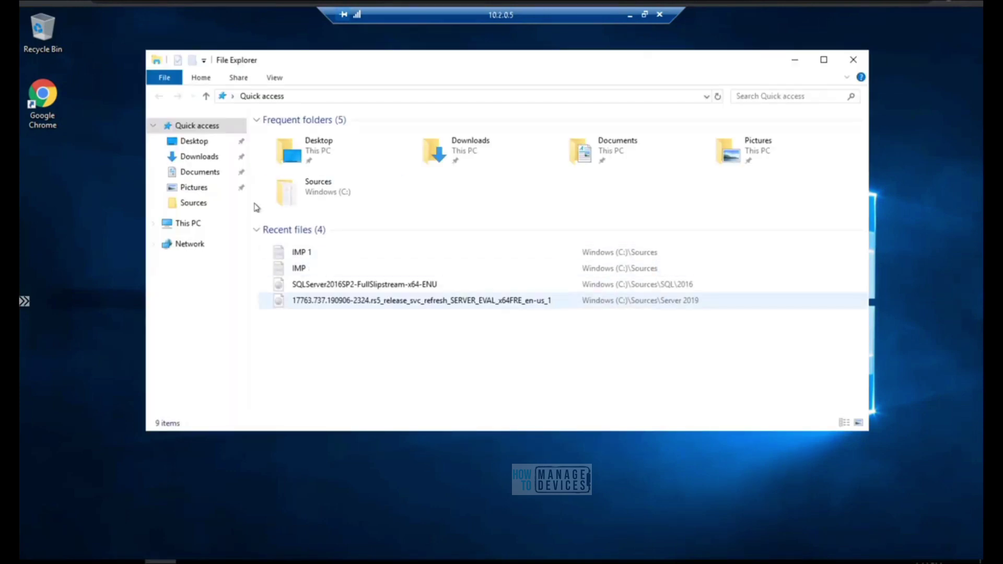
double_click(312, 253)
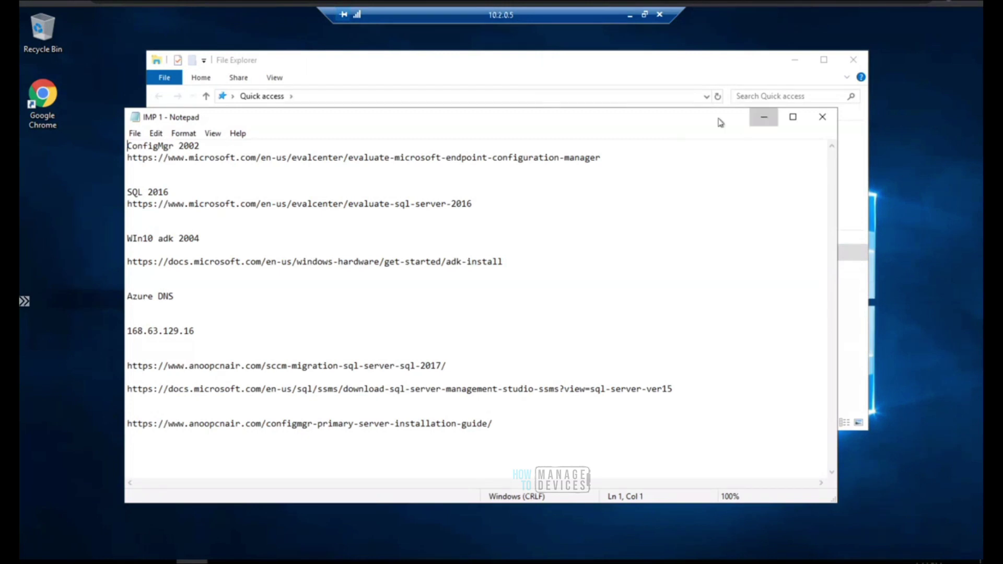
left_click(764, 117)
Step: Browse to C:\Sources\SQL in File Explorer and launch the SSMS-Setup-ENU installer
left_click(188, 231)
double_click(318, 272)
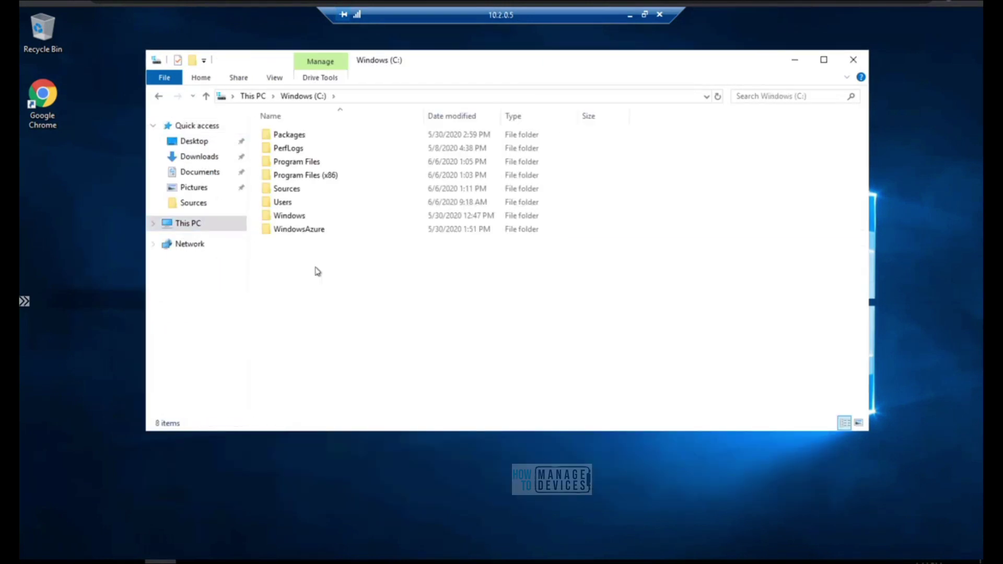
left_click(290, 192)
double_click(290, 193)
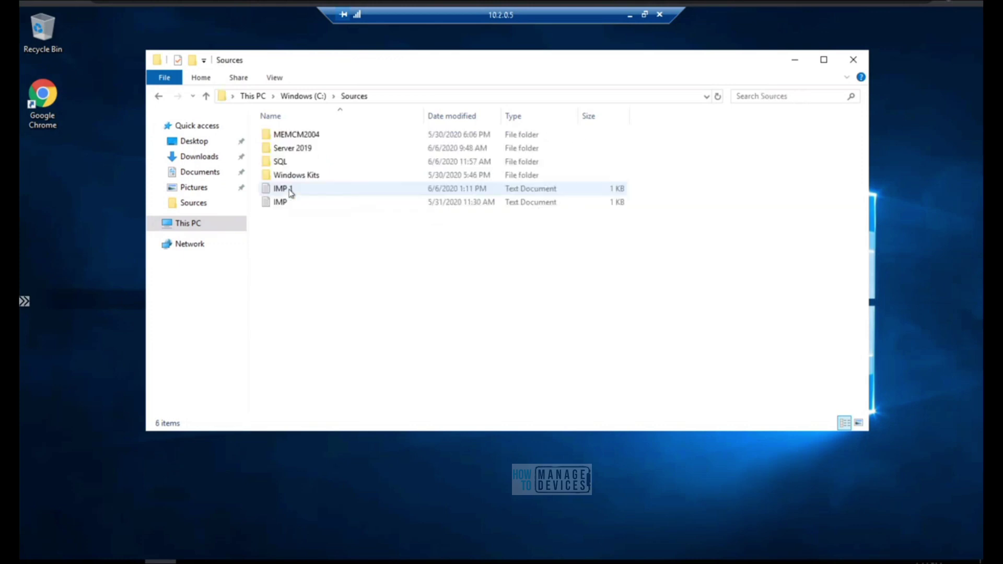
double_click(285, 163)
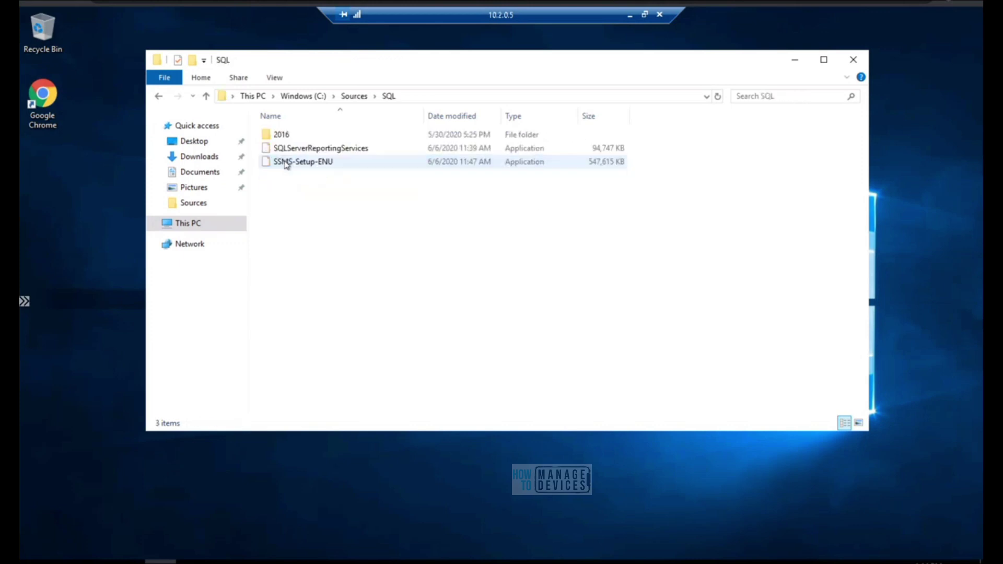
left_click(322, 164)
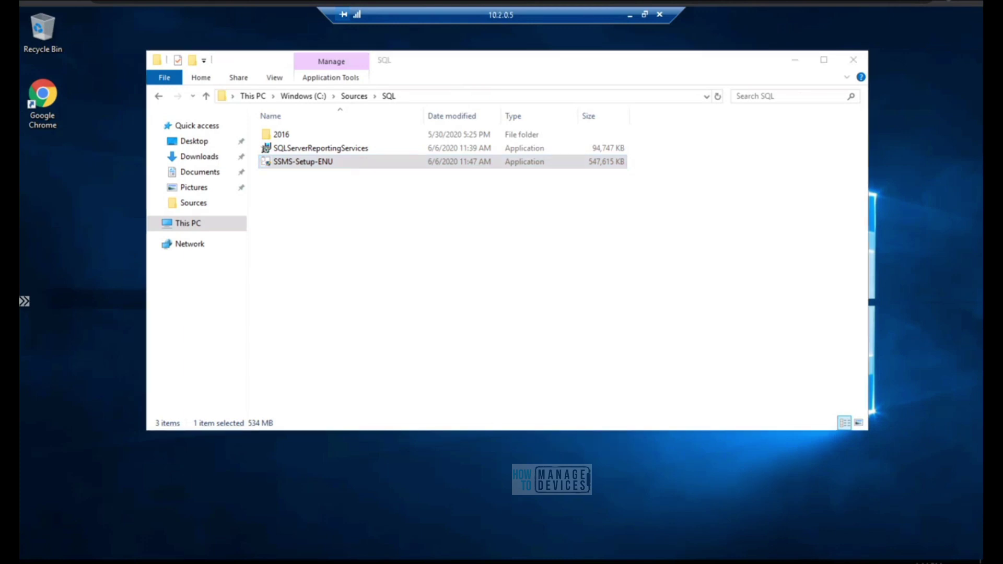
Step: Open Task Manager, move it clear of the file list and expand it to the detailed process view
right_click(577, 559)
left_click(622, 507)
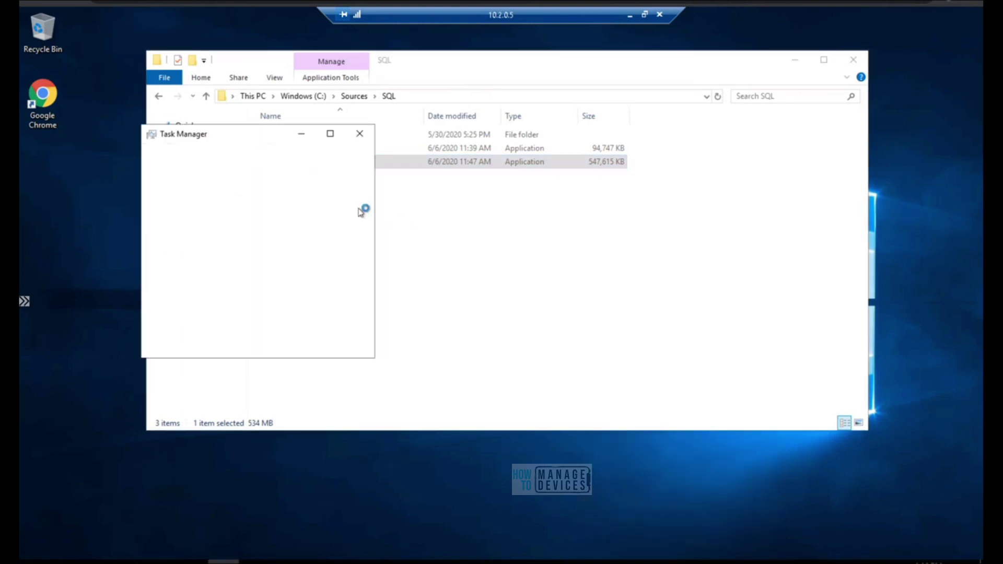
left_click_drag(274, 140, 449, 154)
left_click(360, 359)
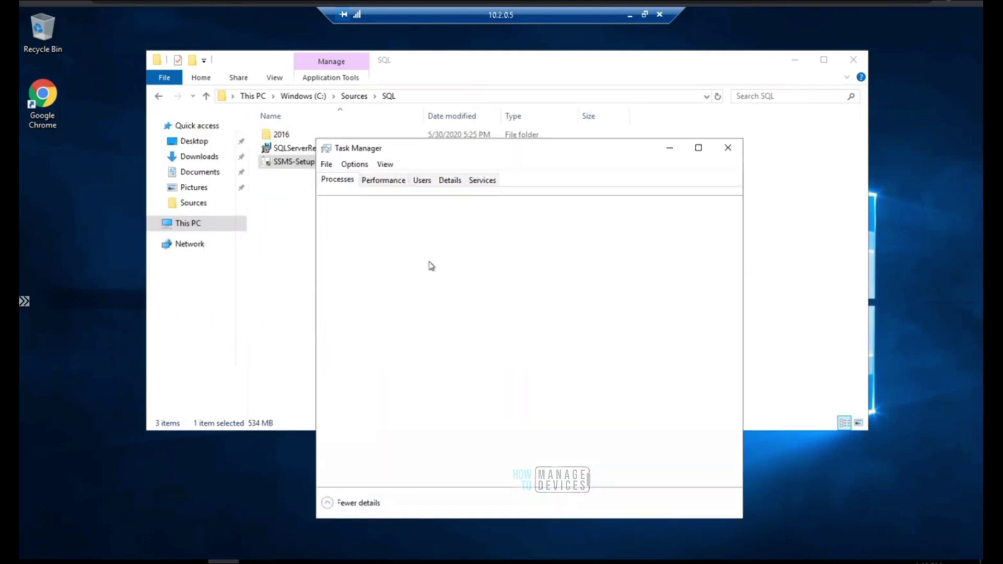
Step: Bring up the pending elevation request for SSMS-Setup-ENU, allow it to make changes, and move Task Manager aside
mouse_move(223, 562)
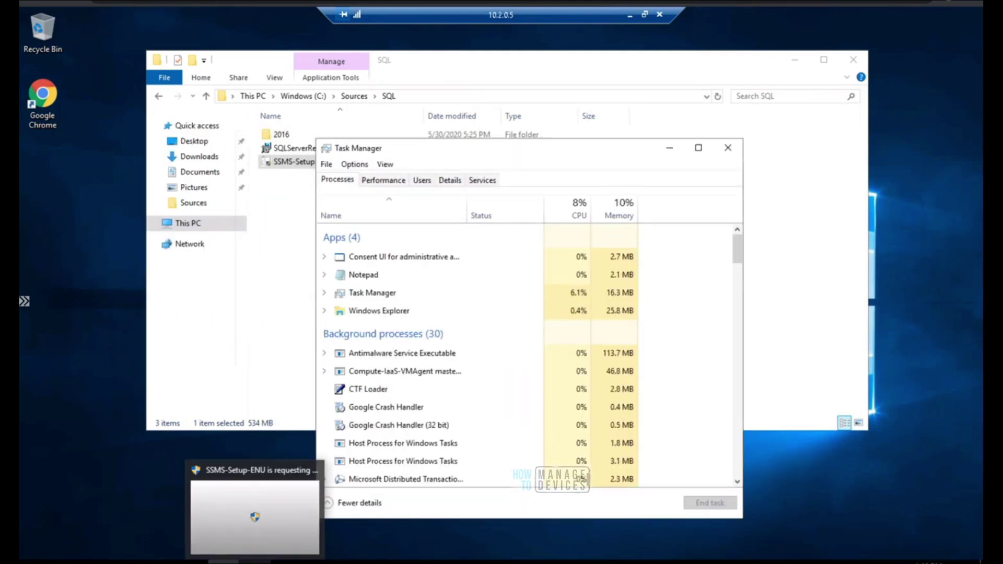
left_click(282, 518)
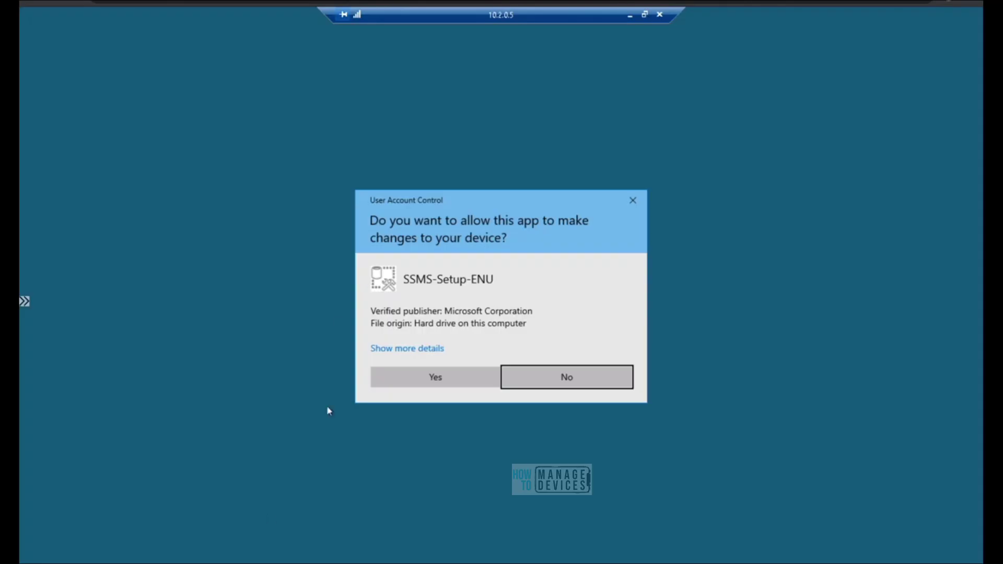
left_click(423, 377)
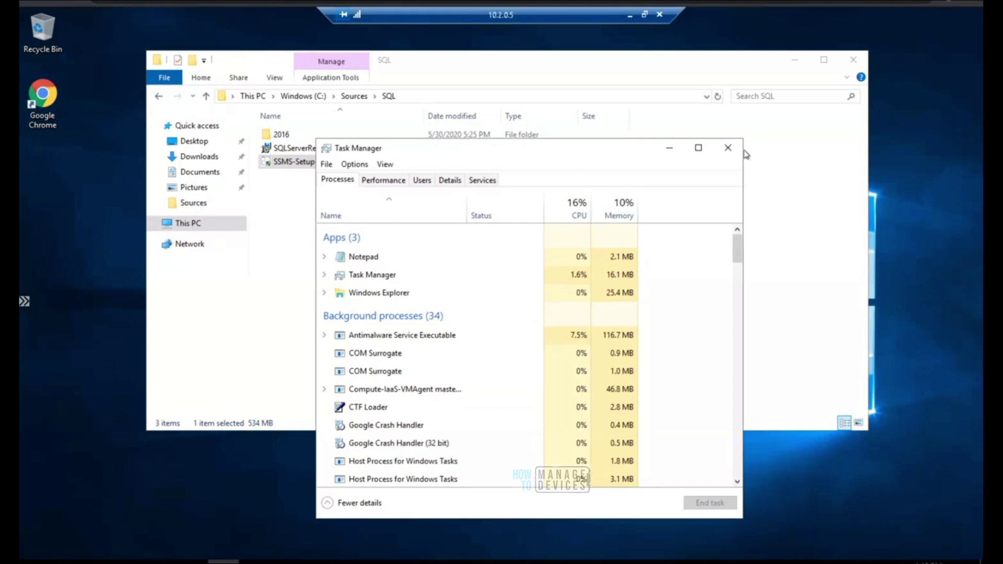
left_click_drag(562, 155, 773, 155)
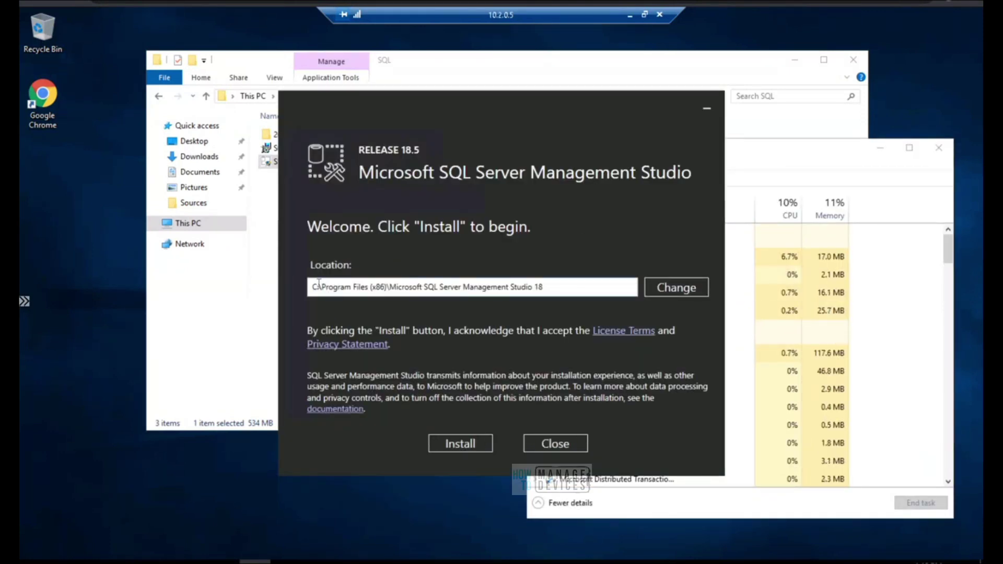
Step: Set the installation location to F:\Program Files (x86)\Microsoft SQL Server Management Studio 18, start the installation, and minimize Task Manager
key("BackSpace")
key("BackSpace")
type("F:")
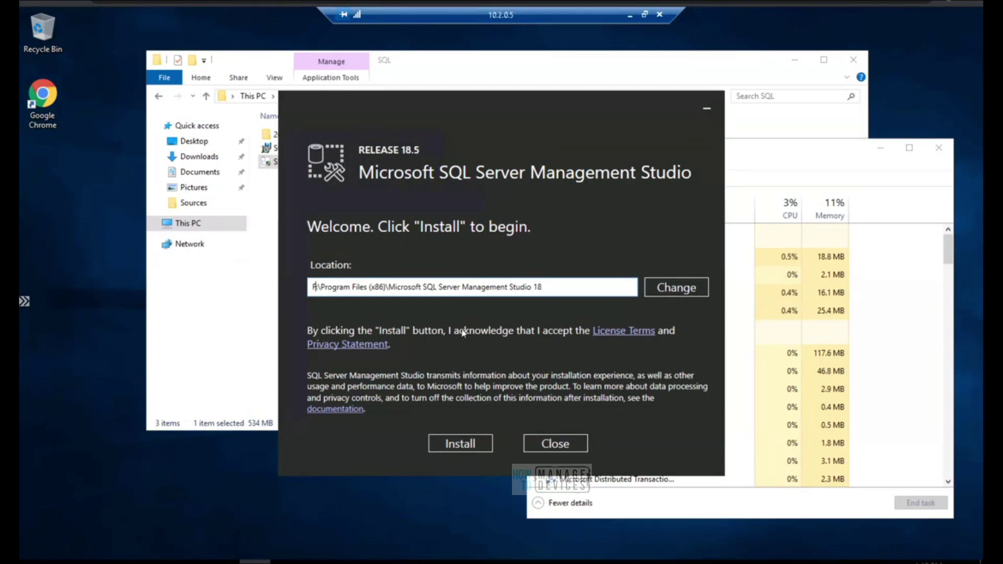
left_click(468, 448)
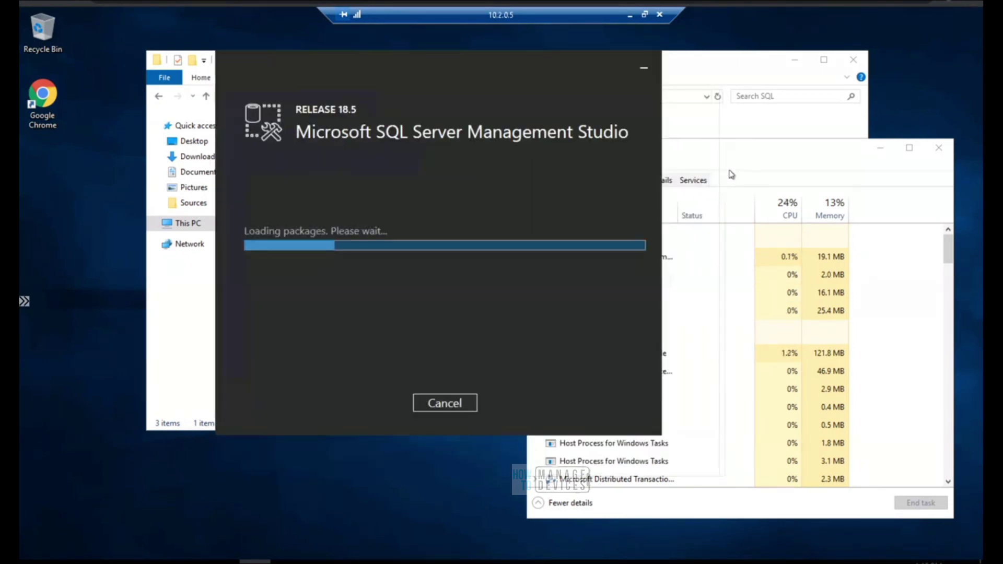
left_click(880, 148)
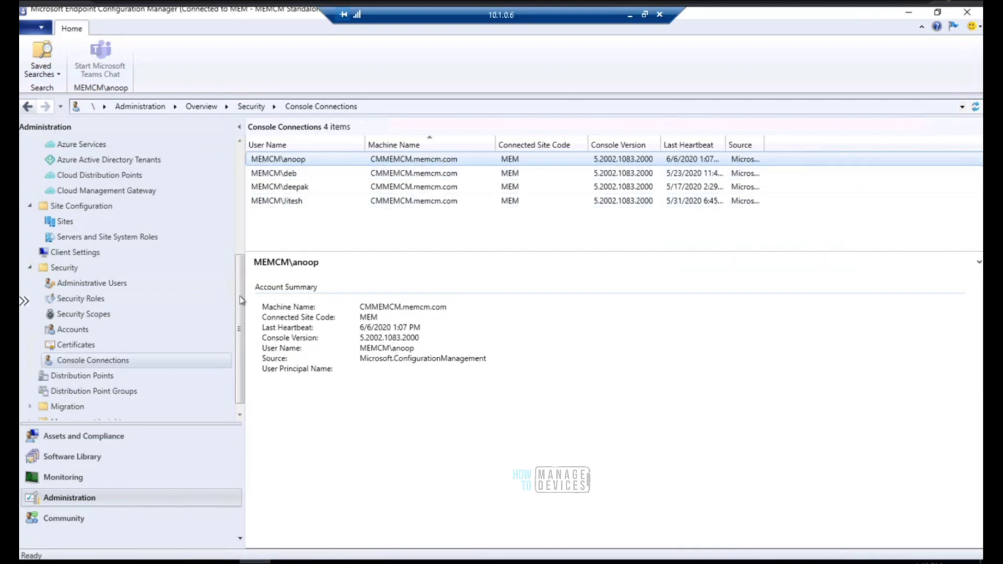
Step: Switch to the Configuration Manager console and examine the Security Roles, including the available actions for Application Administrator and the Collect Logs summary
left_click(83, 299)
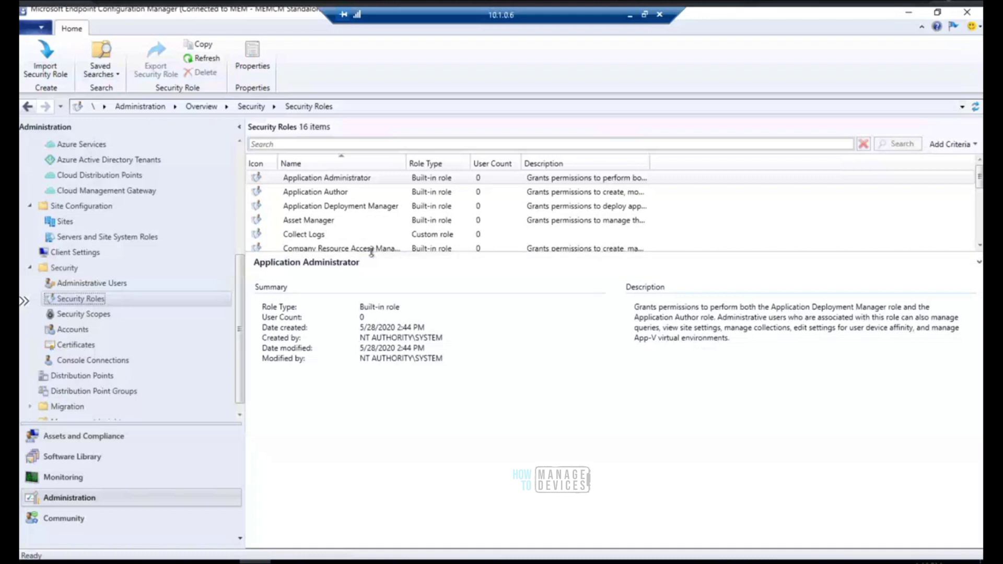
left_click_drag(370, 256, 361, 318)
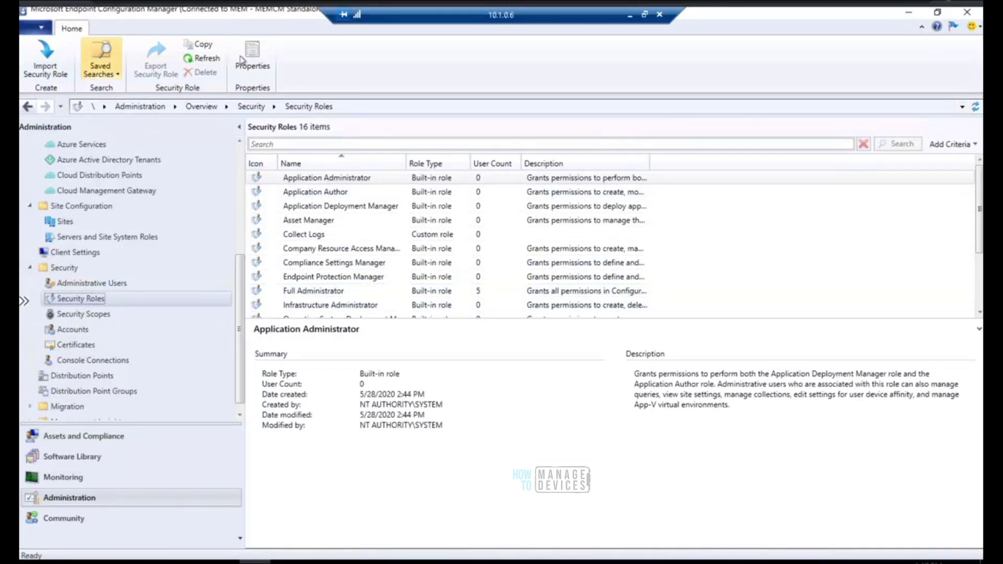
right_click(317, 180)
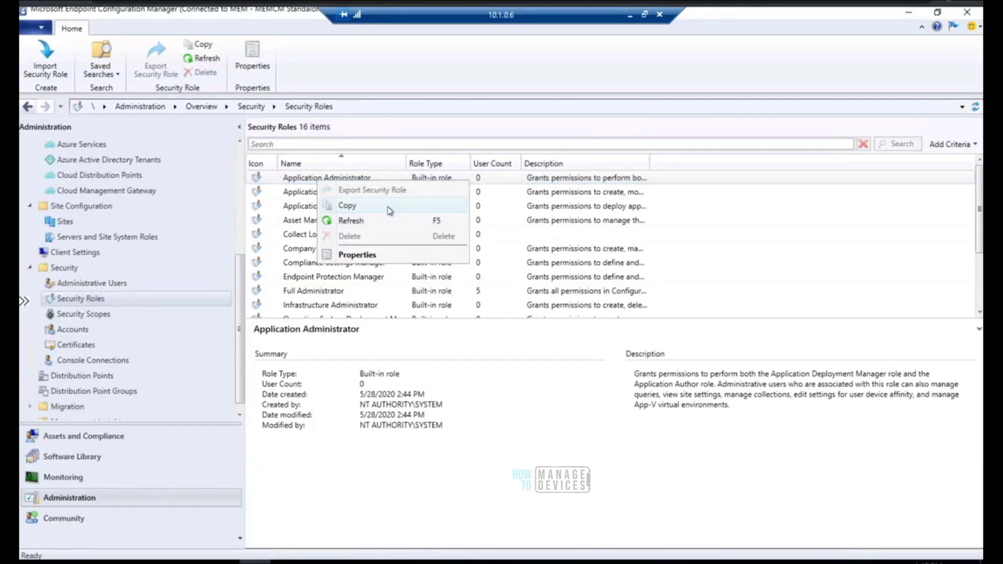
left_click(750, 232)
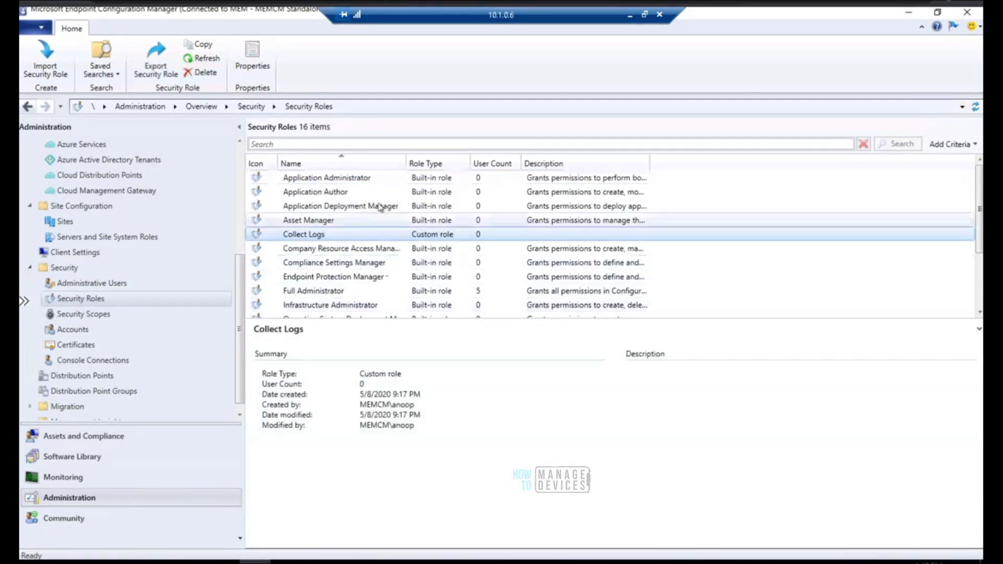
Step: View the Security Scopes under Security and look through the Administration nodes
left_click(85, 318)
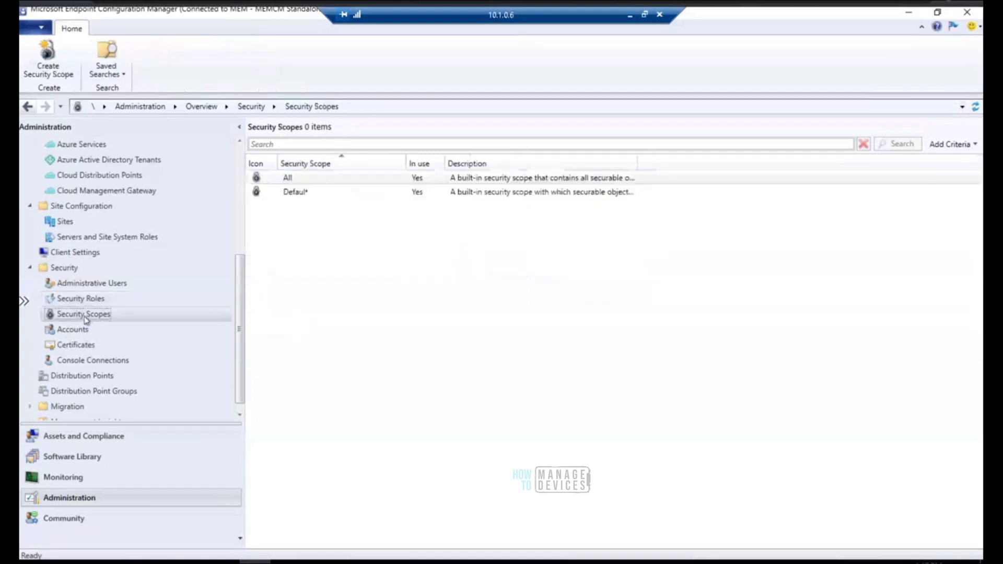
scroll(241, 300, "up", 4)
scroll(232, 342, "down", 3)
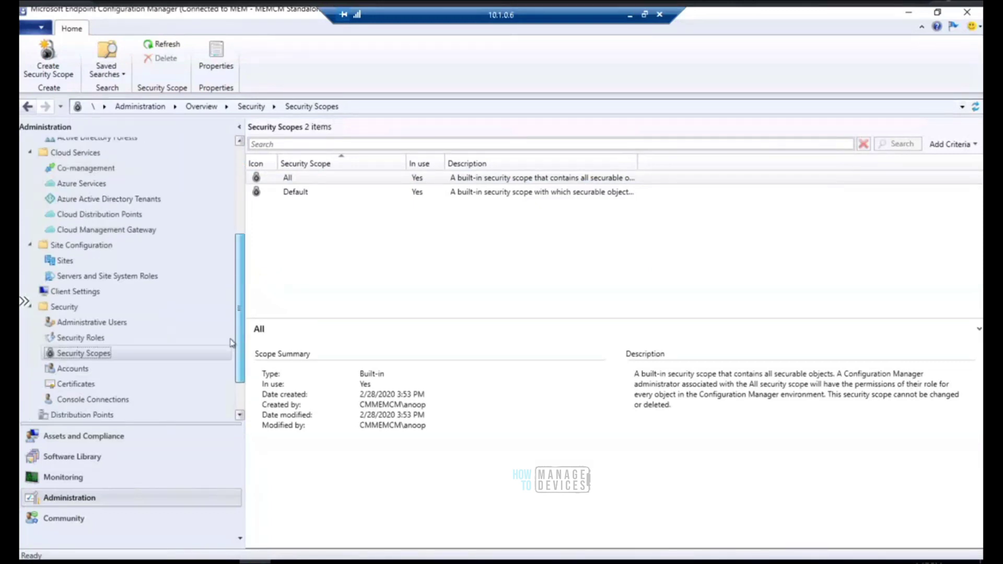
Step: Look through the remaining Administration nodes, switch to the Software Library and view the Applications under Application Management
scroll(232, 343, "down", 1)
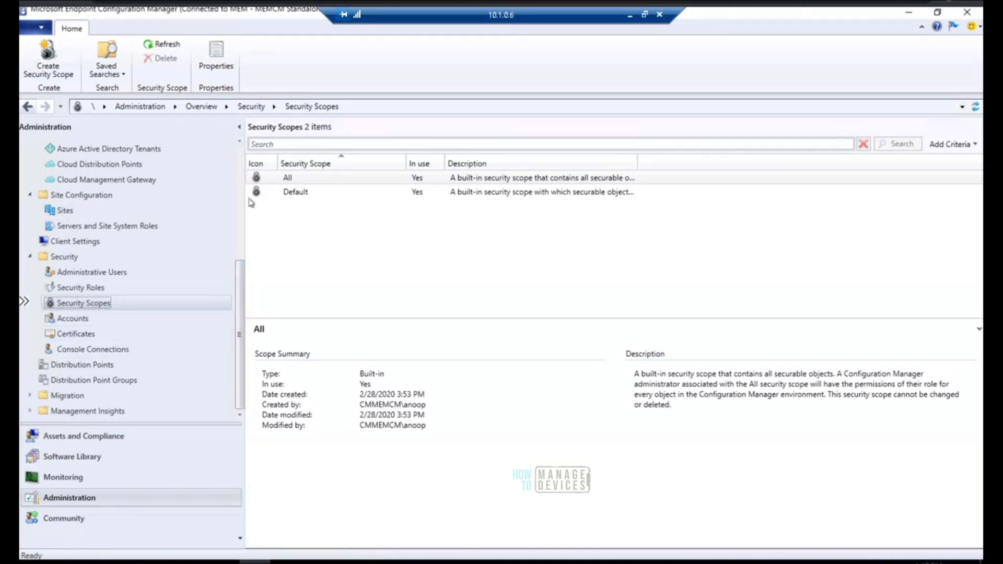
left_click_drag(243, 288, 243, 252)
scroll(242, 253, "down", 3)
left_click(89, 465)
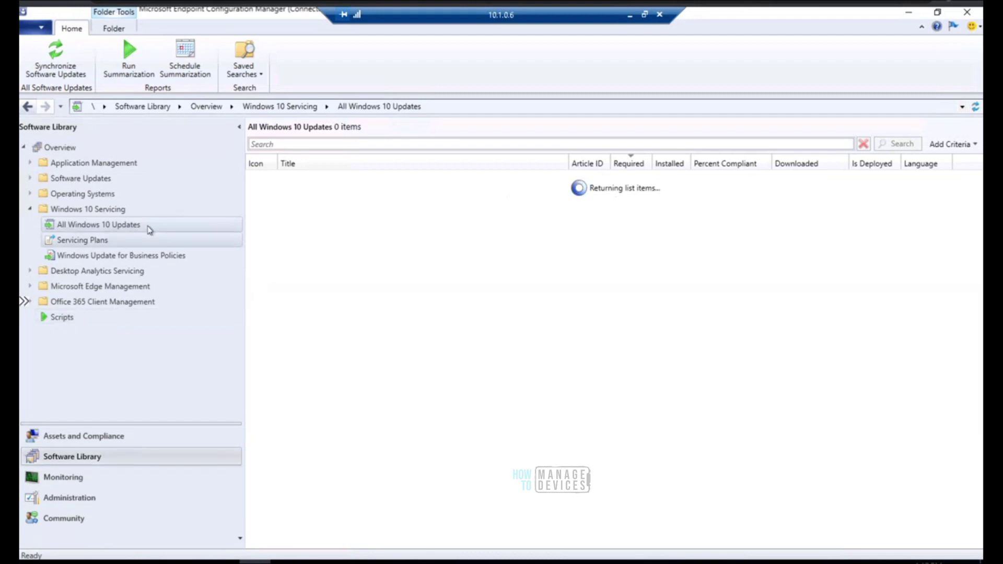
left_click(31, 178)
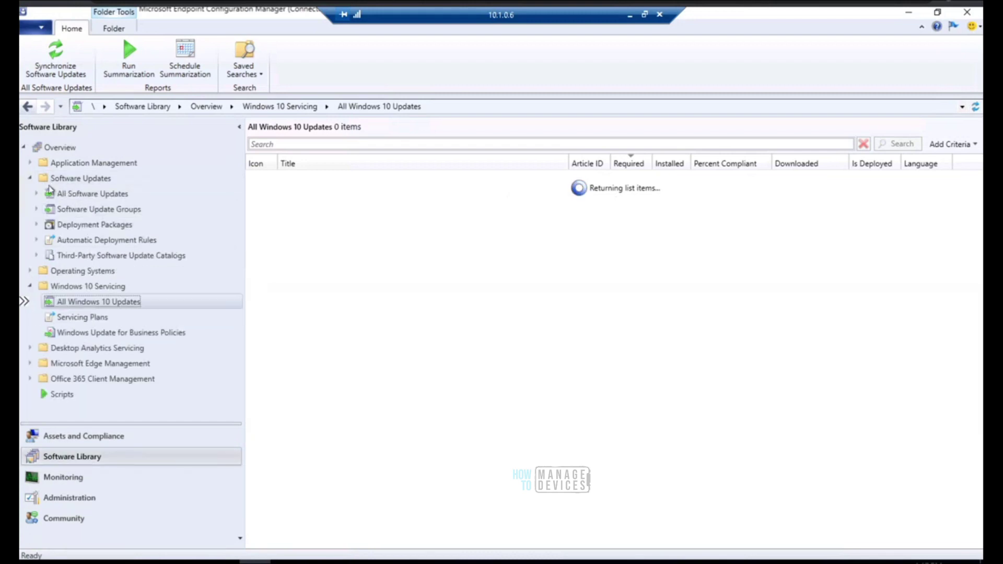
left_click(30, 162)
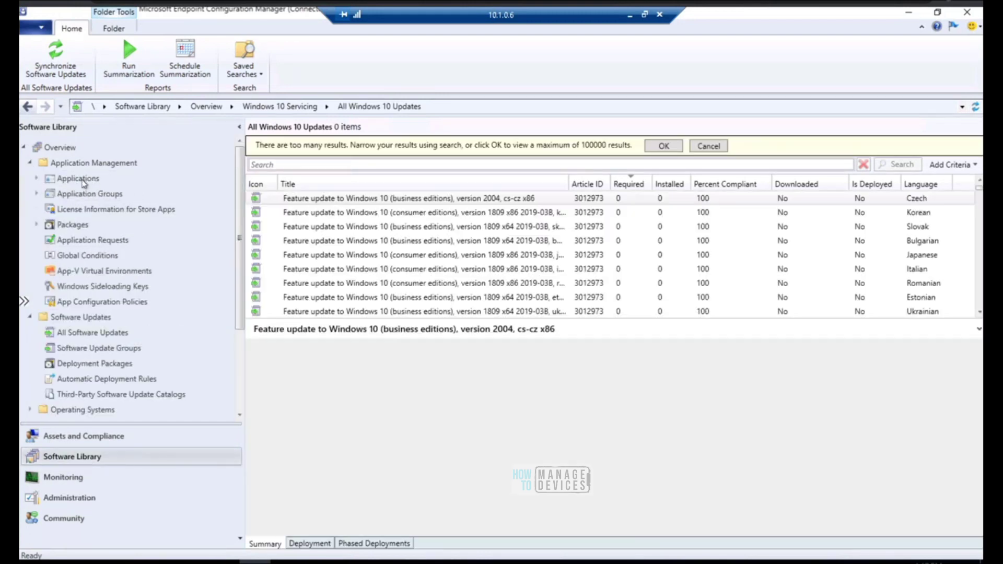
left_click(82, 180)
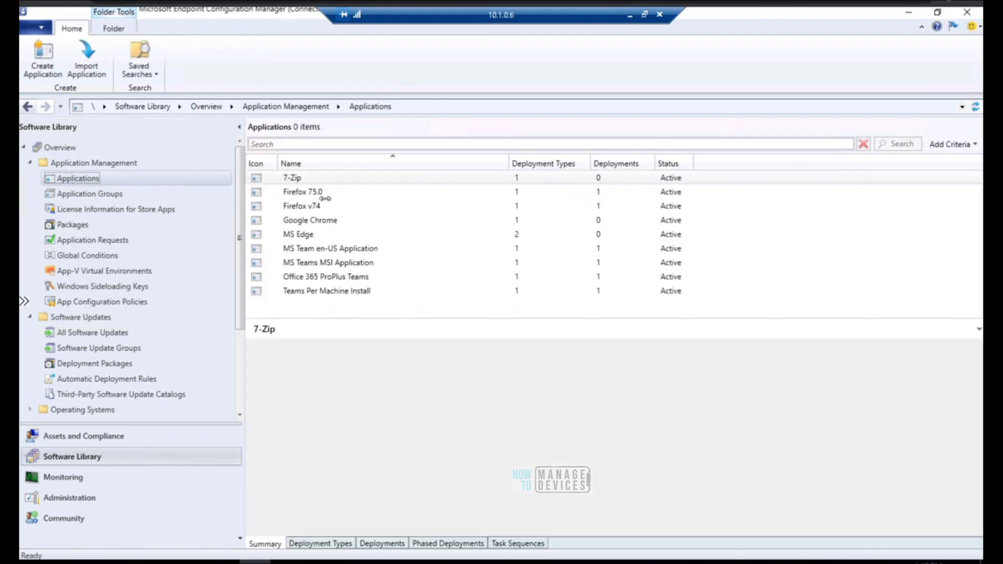
Step: Examine the security scopes assigned to the 7-Zip application and close the dialog without changes
left_click(302, 179)
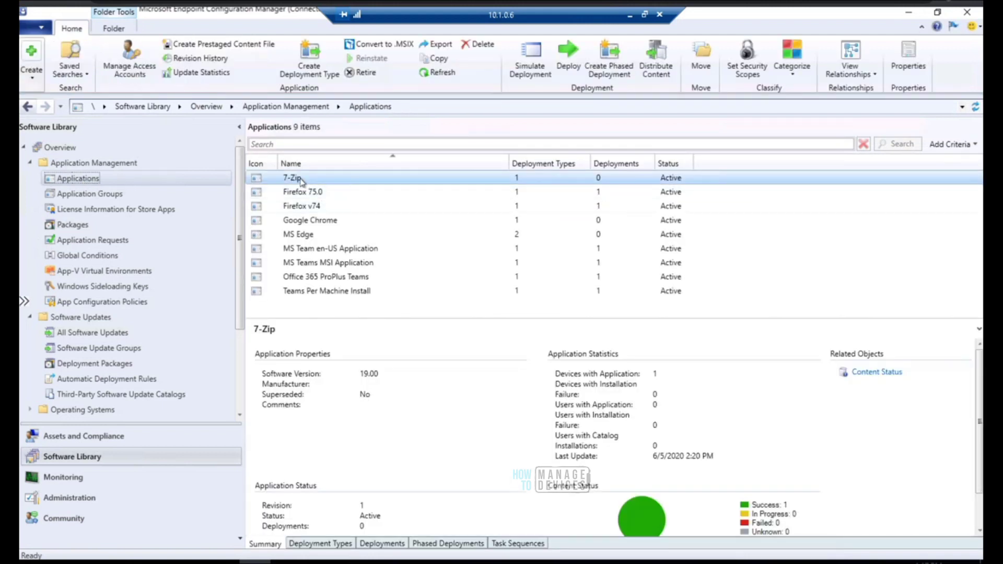
right_click(763, 63)
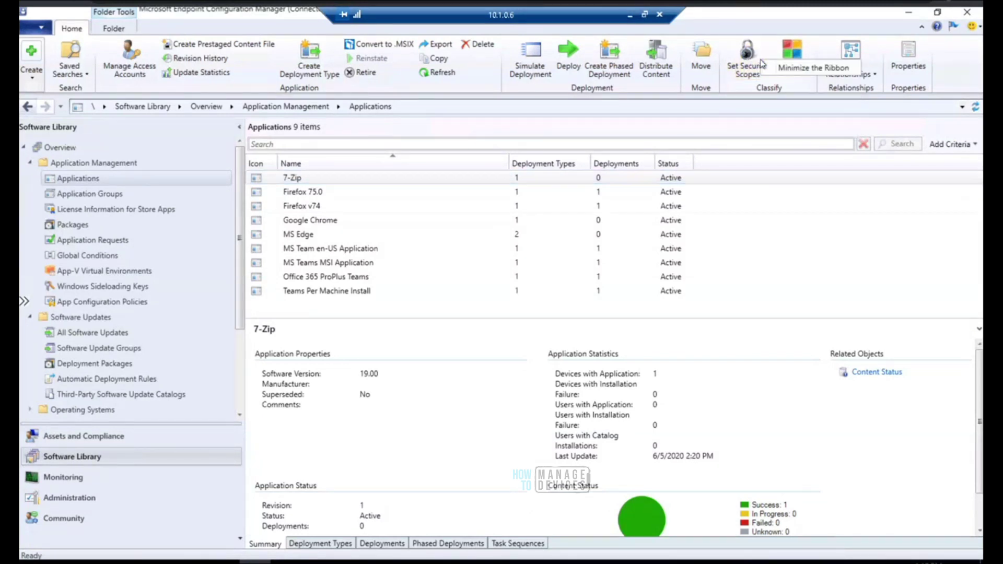
left_click(745, 67)
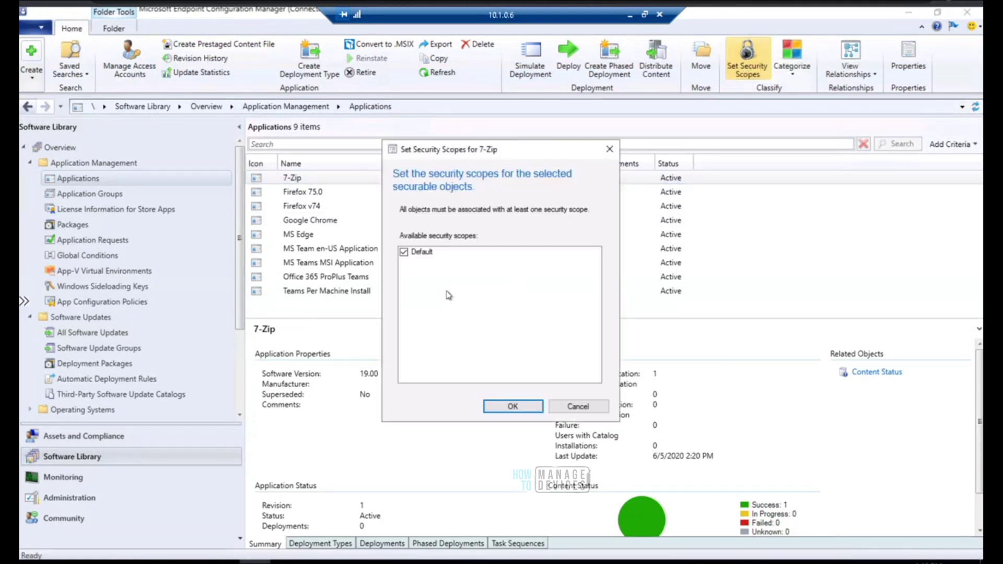
left_click(589, 407)
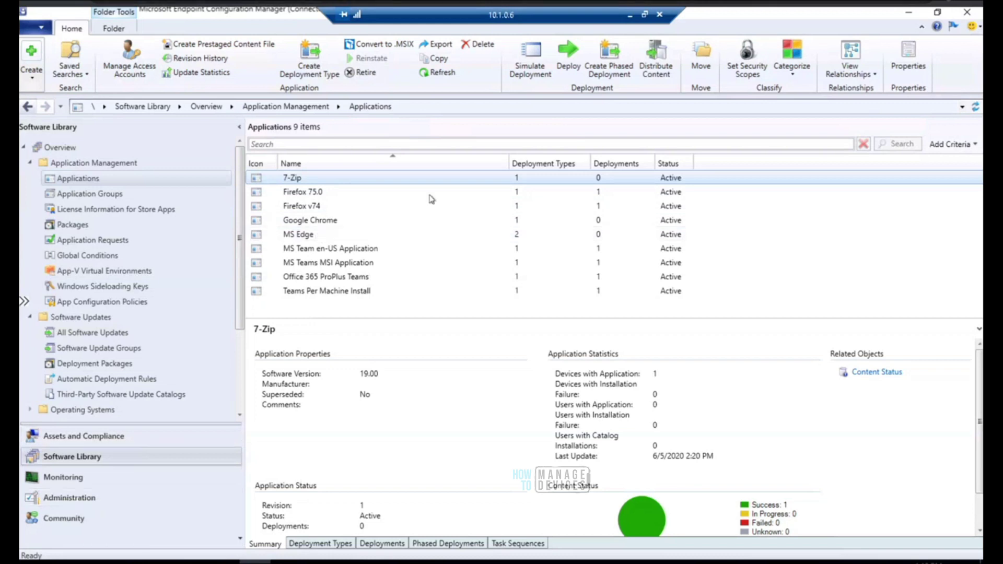
Step: Return to the Administration workspace, and restart the SCCM server from the SQL Server Management Studio installer to complete setup
left_click(81, 502)
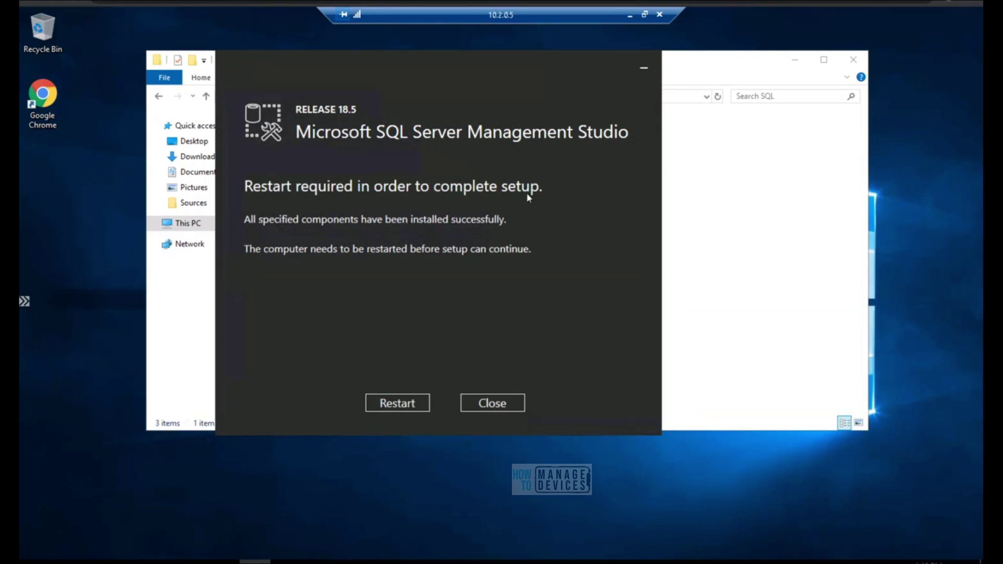
left_click(408, 410)
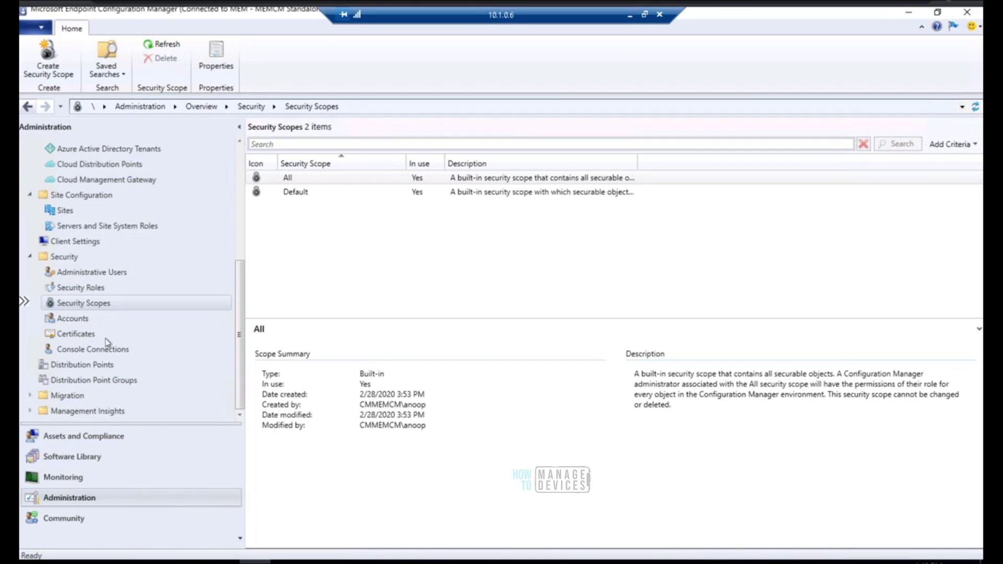
Step: In the Configuration Manager console, view Accounts and Administrative Users under Security, plus Source Hierarchy and Migration Jobs under Migration
left_click(73, 323)
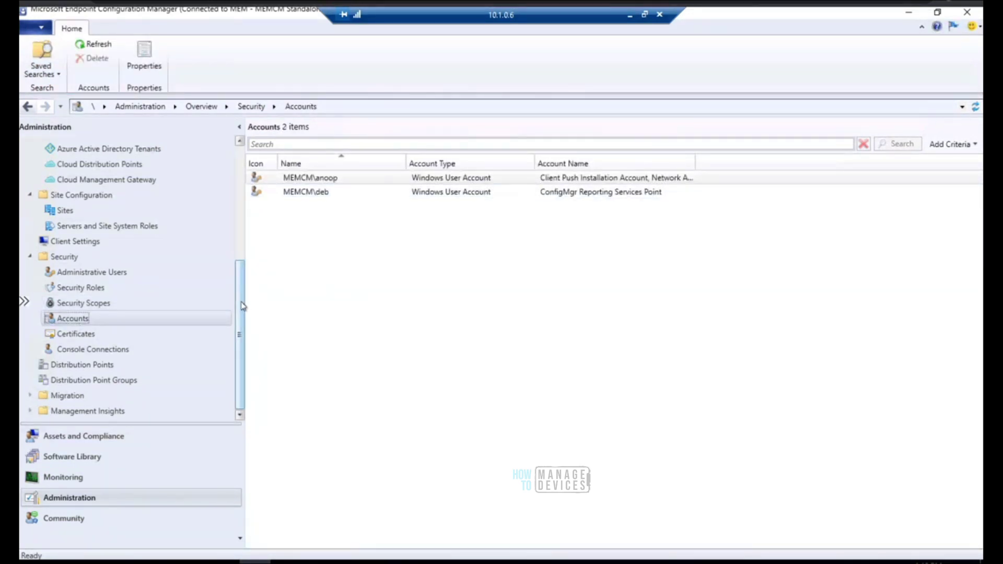
left_click(100, 275)
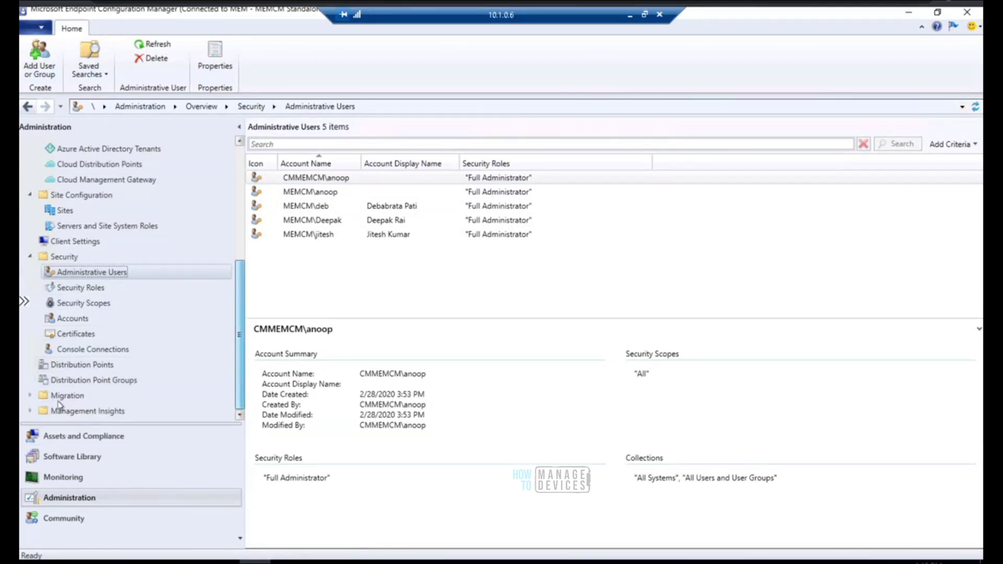
left_click(29, 397)
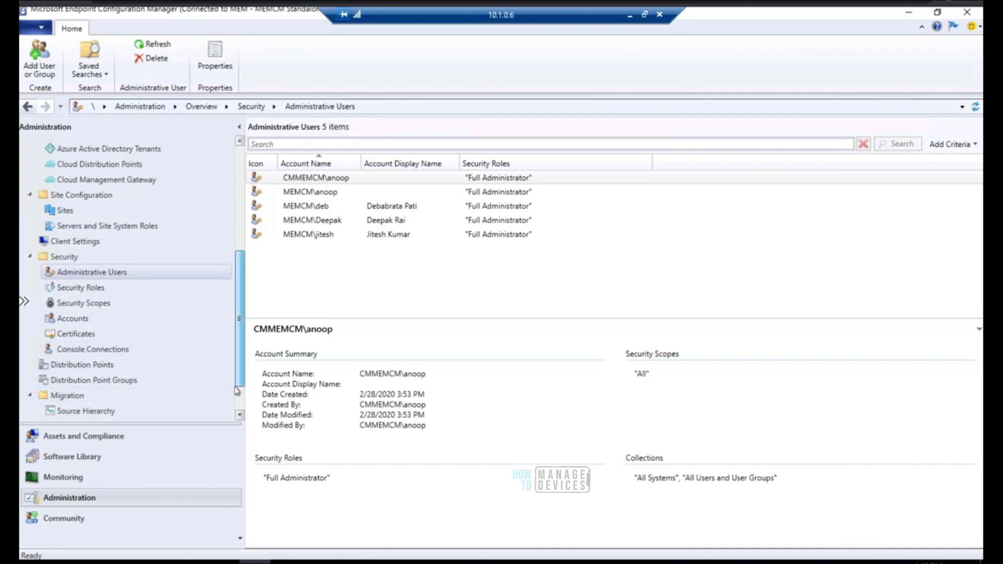
left_click_drag(236, 391, 236, 411)
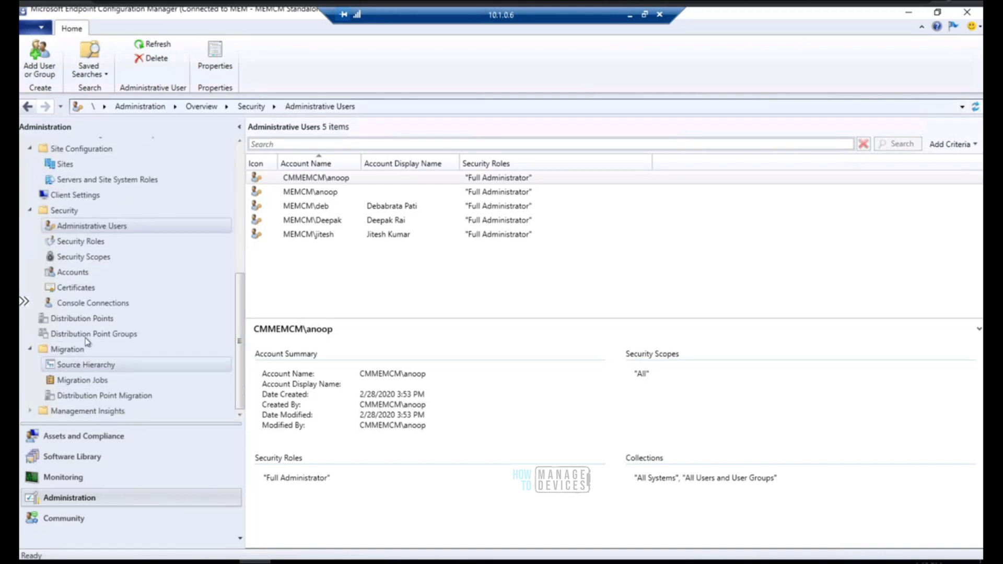
left_click(98, 365)
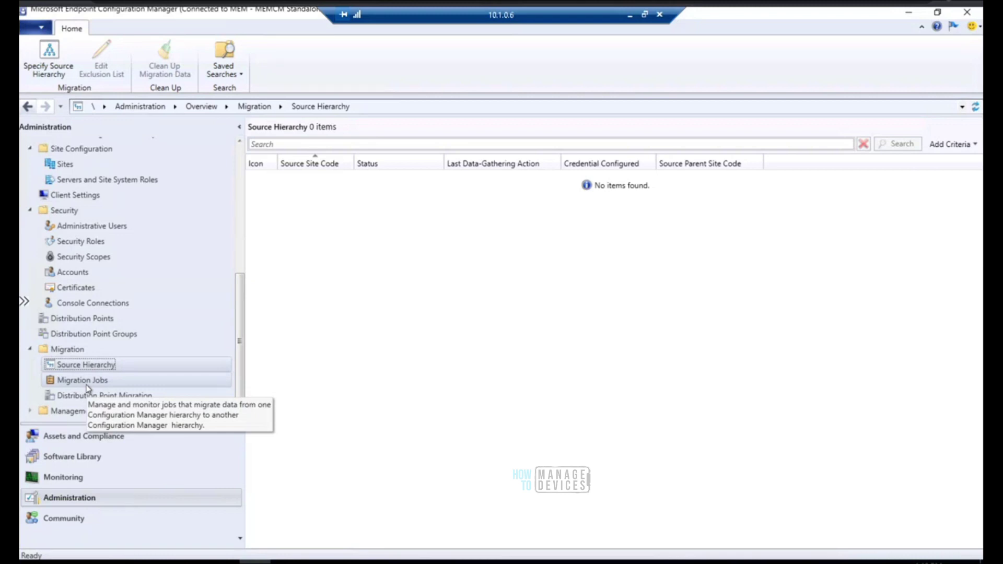
left_click(83, 381)
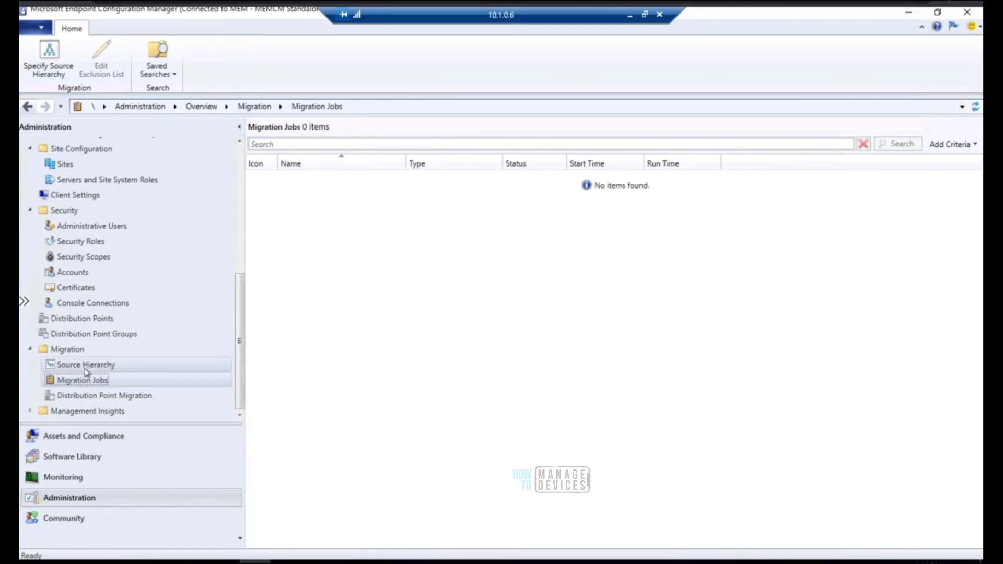
left_click(86, 368)
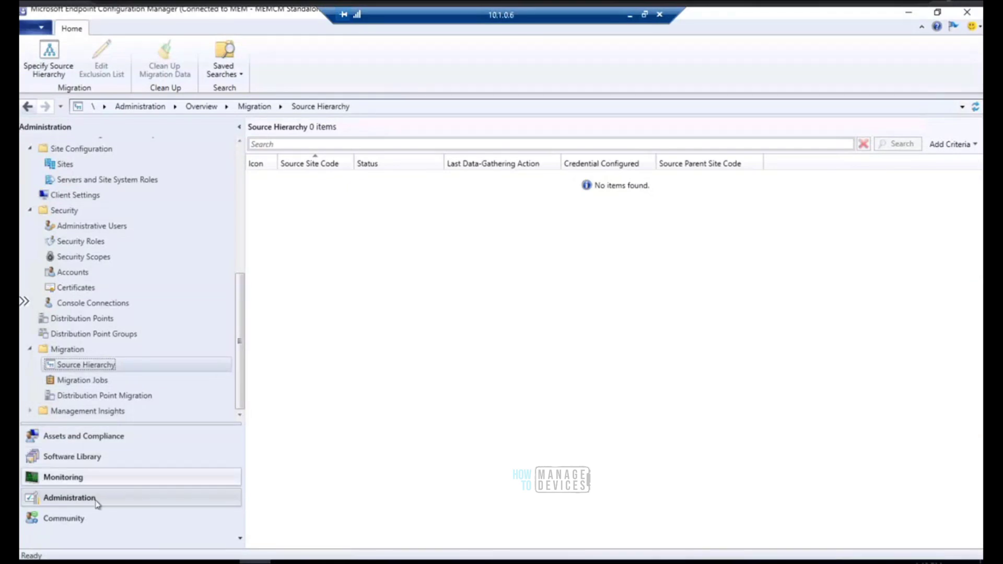
Step: Open the Collections group from All Insights under Management Insights and widen the Rule column to read the full rule names
left_click(30, 410)
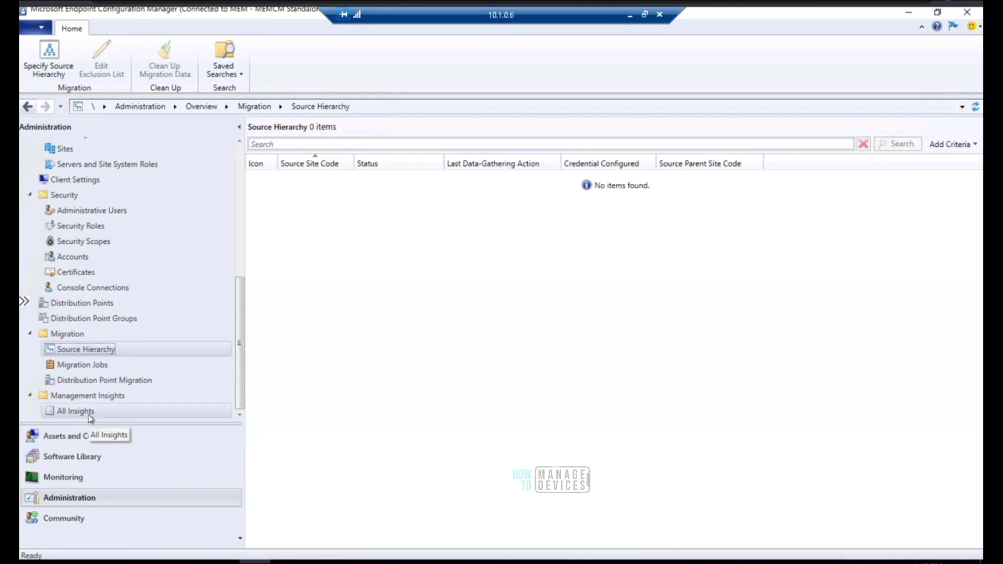
left_click(75, 411)
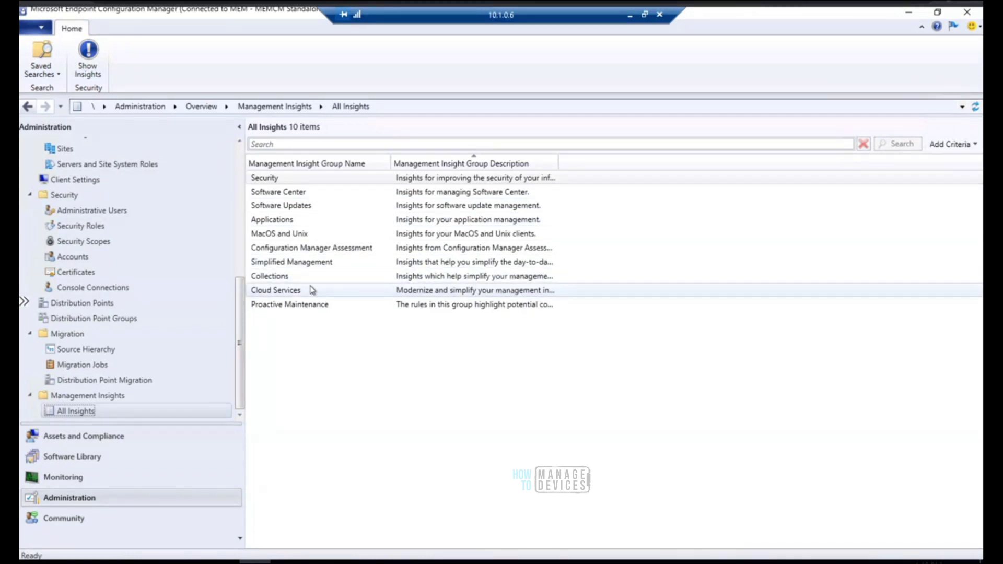
left_click(283, 278)
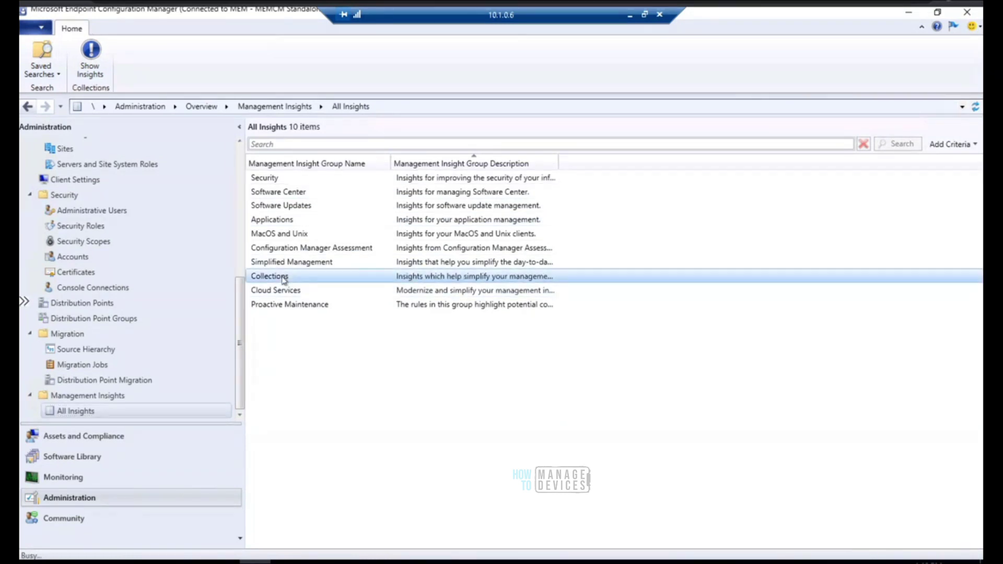
double_click(284, 278)
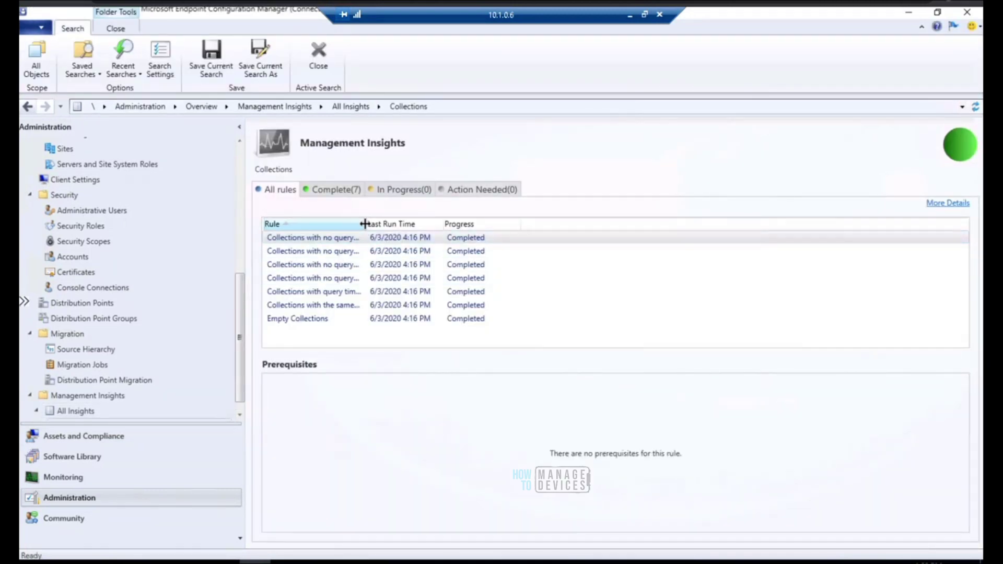
double_click(364, 223)
left_click_drag(505, 225, 532, 225)
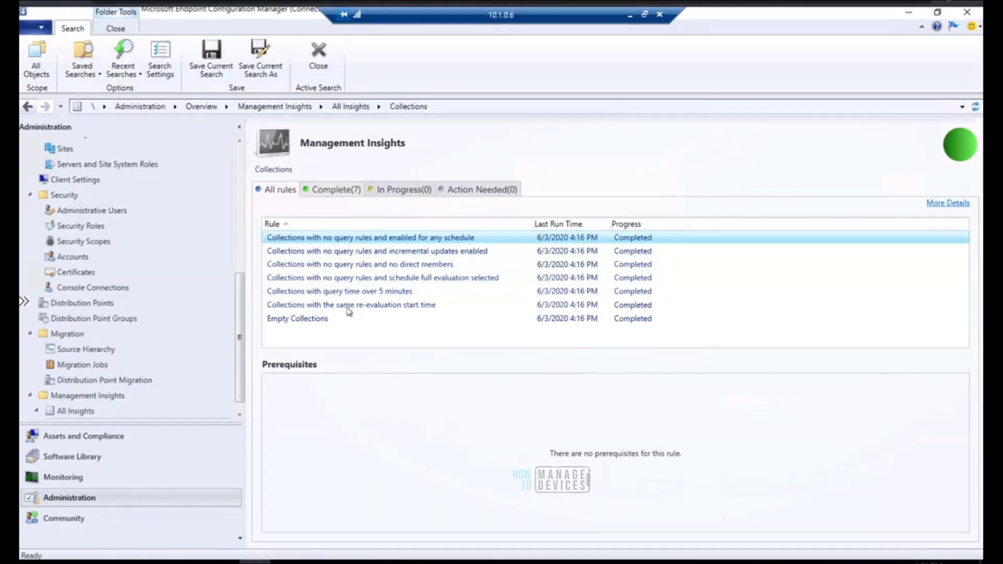
Step: Return to All Insights and examine the Proactive Maintenance rules with a widened Rule column, including Boundary groups with no members
left_click(77, 410)
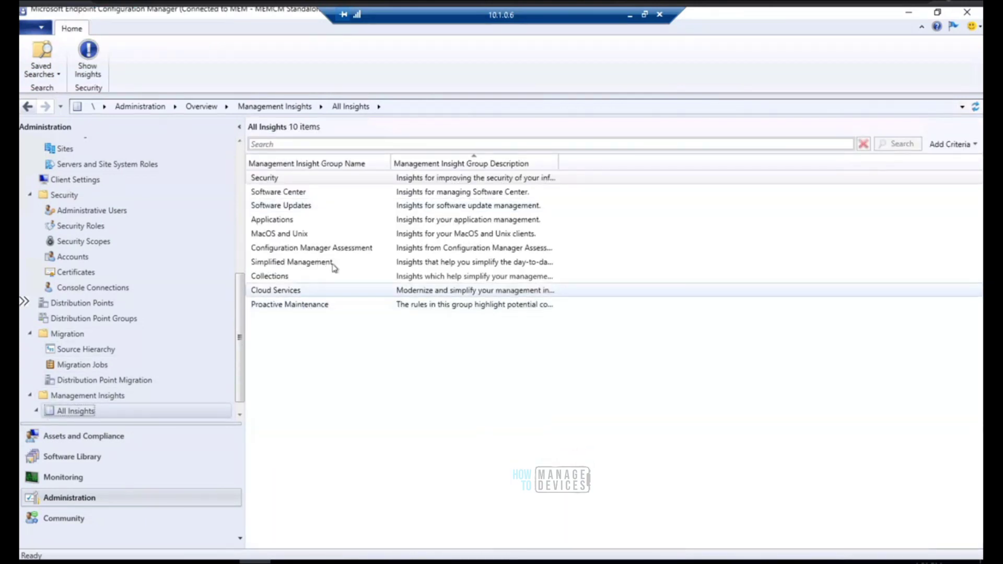
left_click(292, 310)
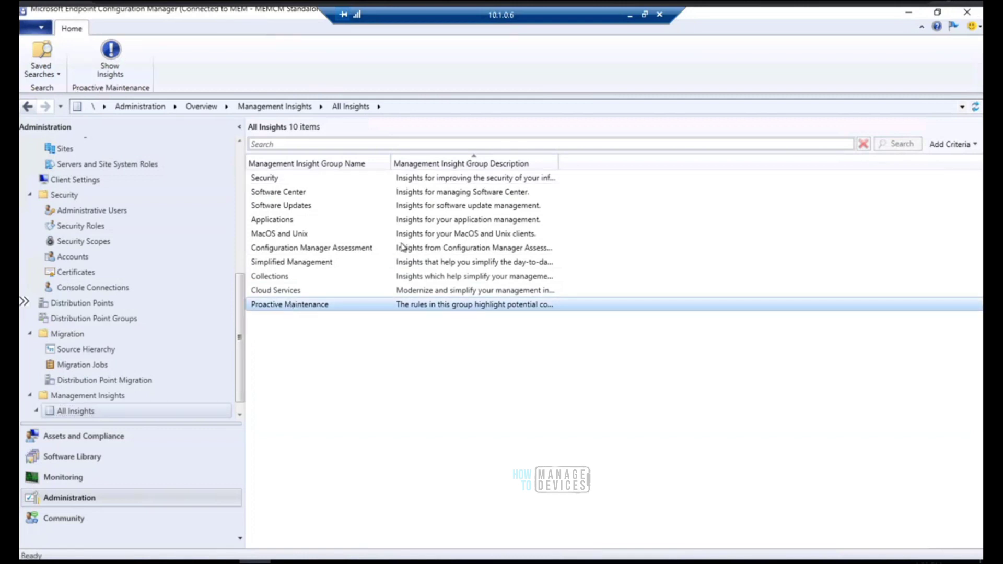
double_click(367, 304)
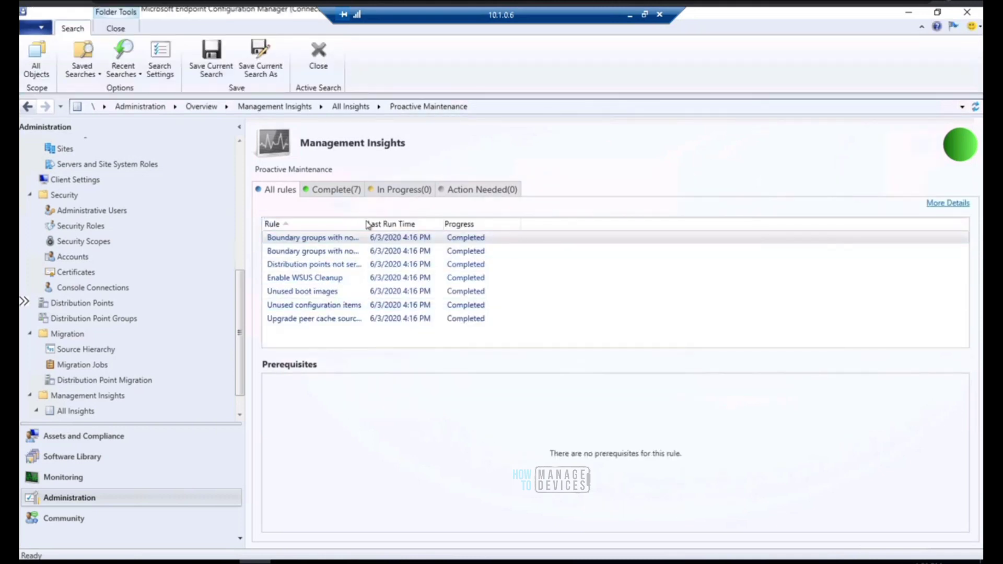
left_click_drag(480, 224, 546, 224)
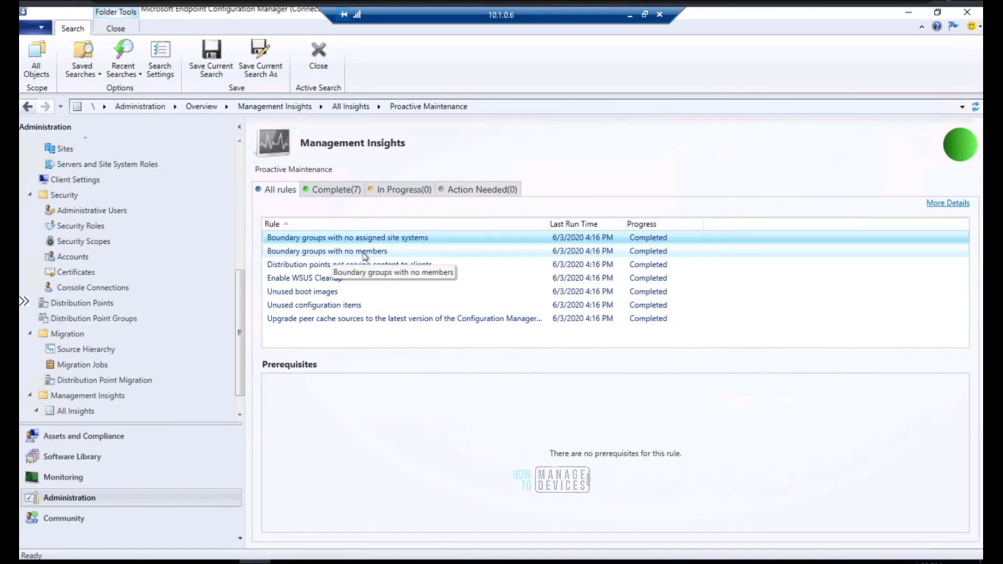
left_click(381, 255)
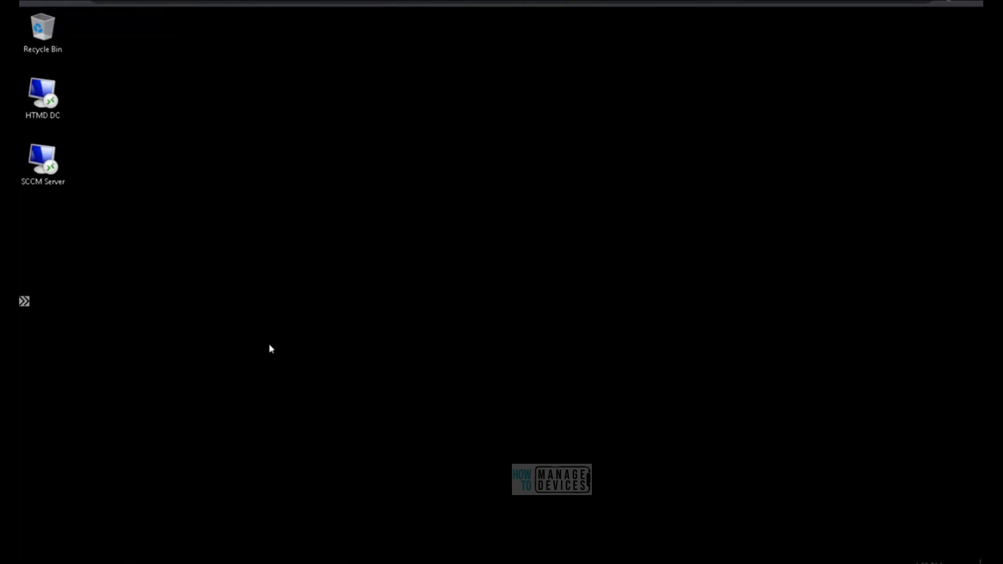
Step: Reconnect to the SCCM Server through its remote desktop shortcut and close Server Manager
double_click(43, 161)
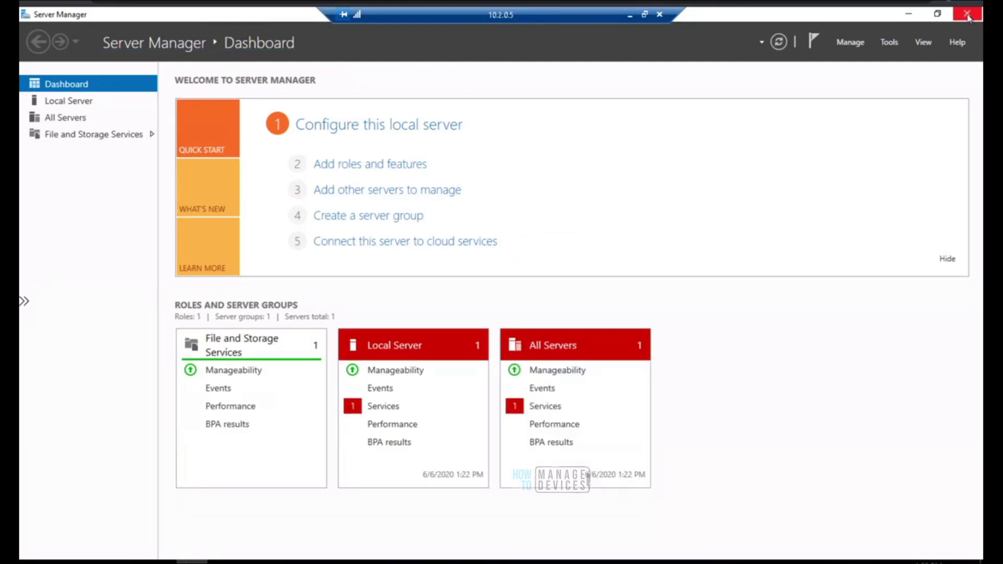
left_click(969, 14)
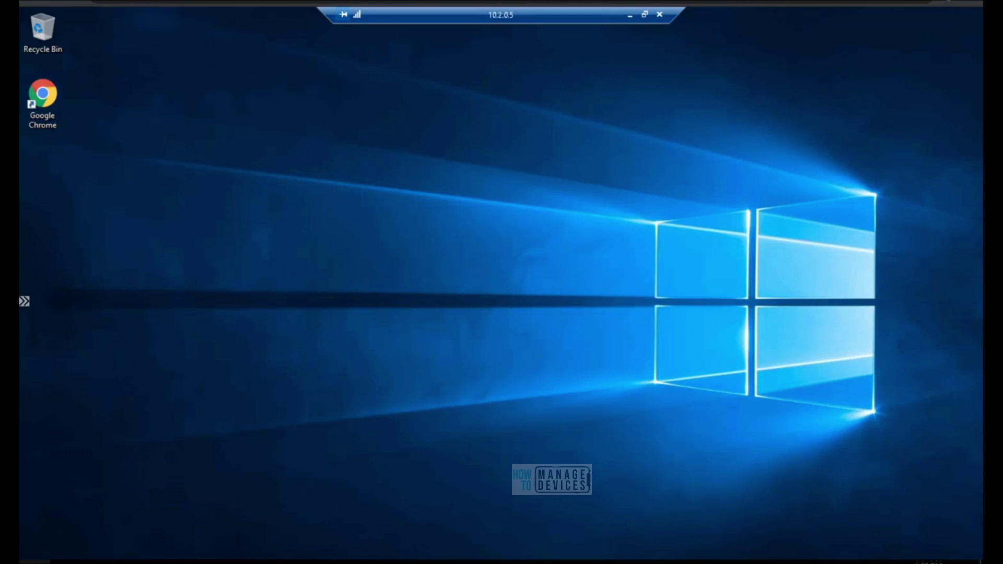
Step: Expand the recently added programs and pin Microsoft SQL Server Management Studio 18 to the taskbar
left_click(34, 562)
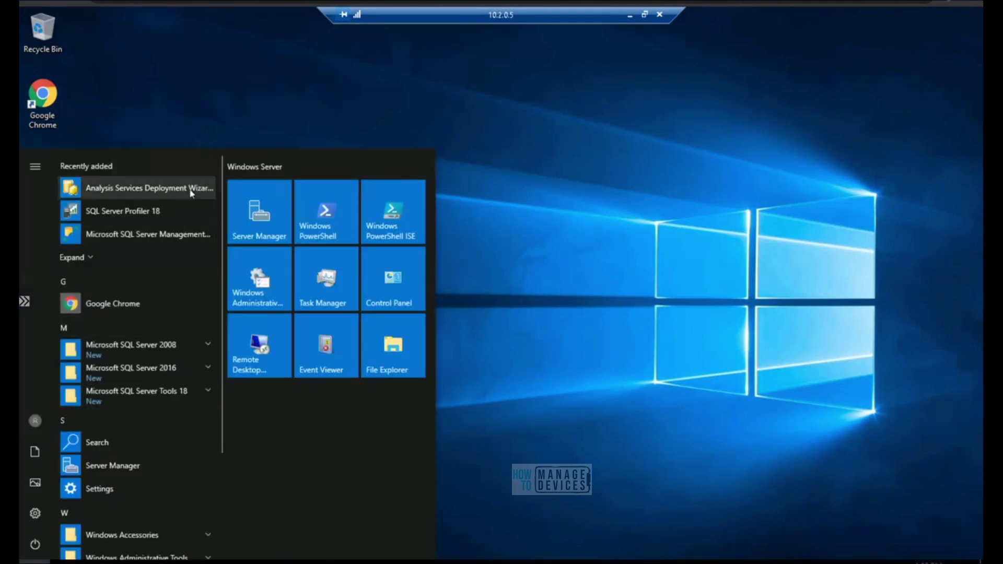
left_click(89, 256)
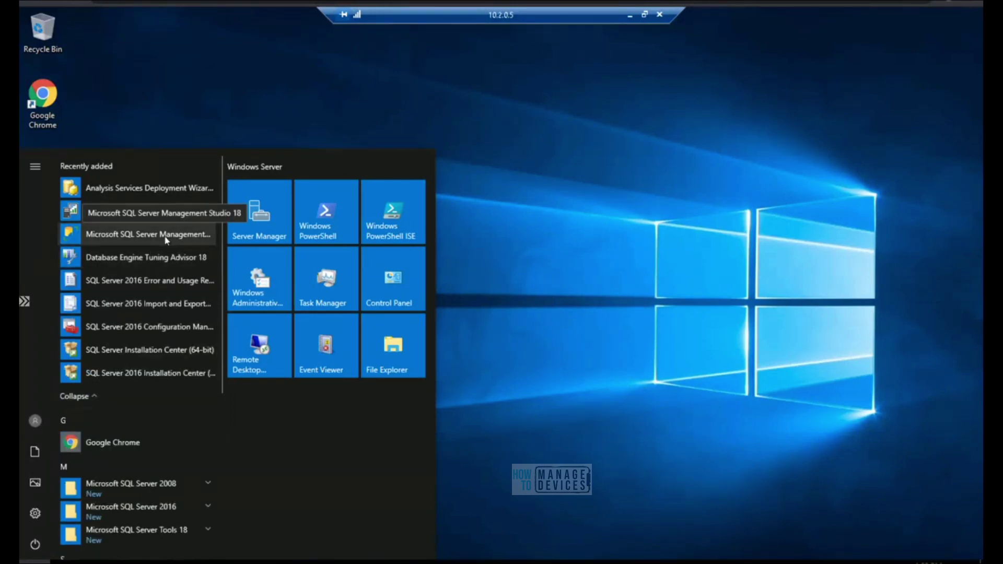
right_click(166, 236)
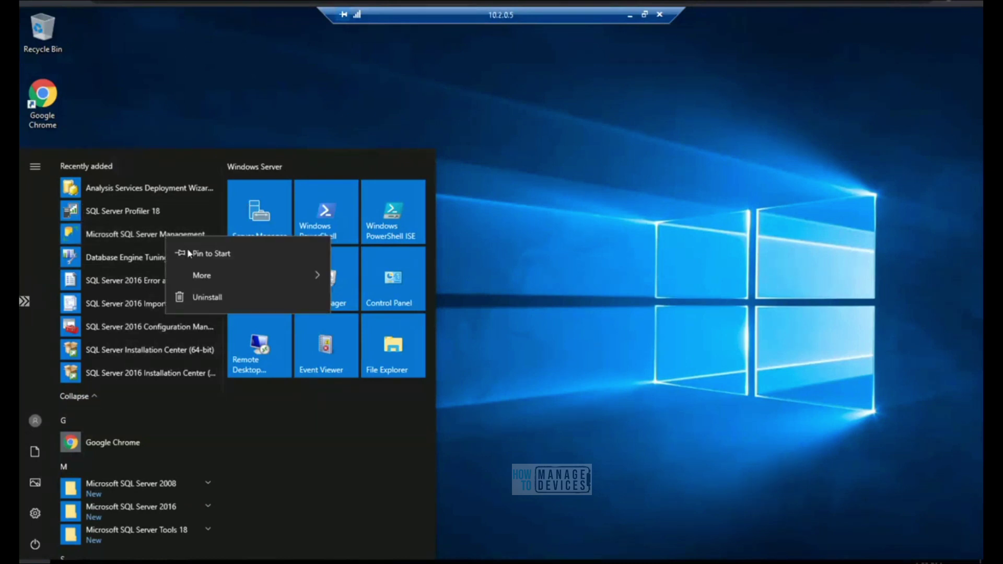
mouse_move(224, 282)
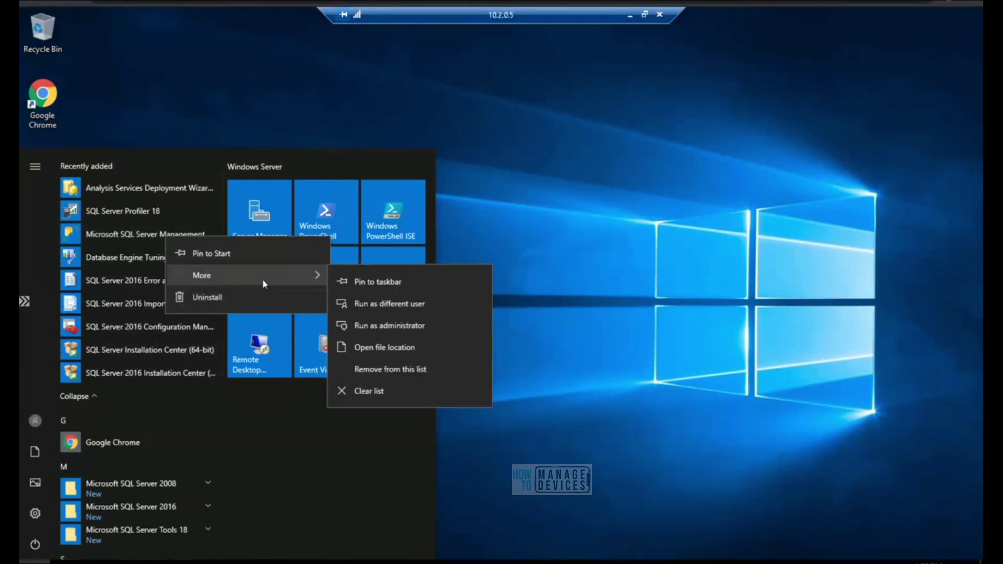
left_click(389, 282)
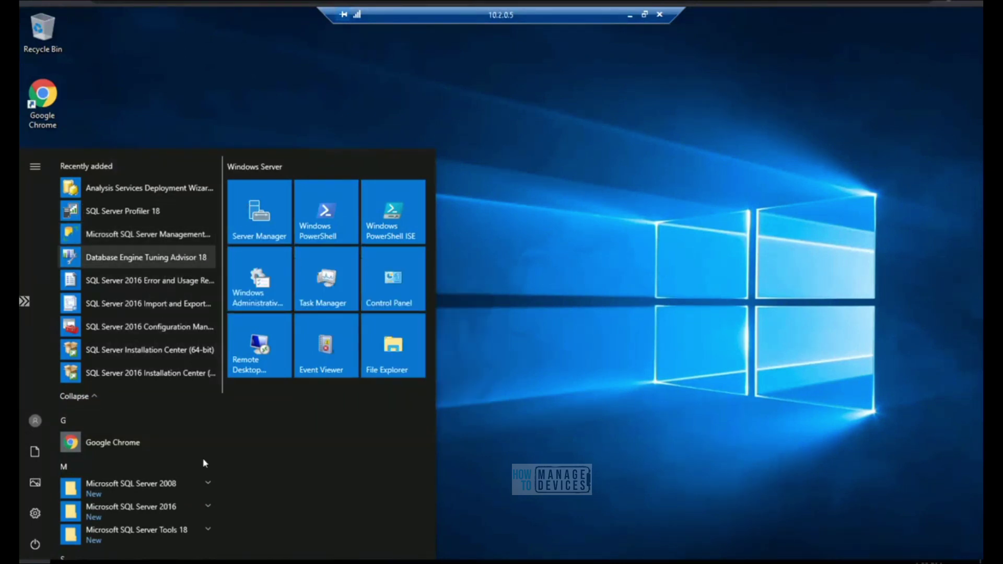
Step: Launch SQL Server Management Studio and copy the ConfigMgr primary server installation guide link from the recent IMP 1 notes file
left_click(437, 238)
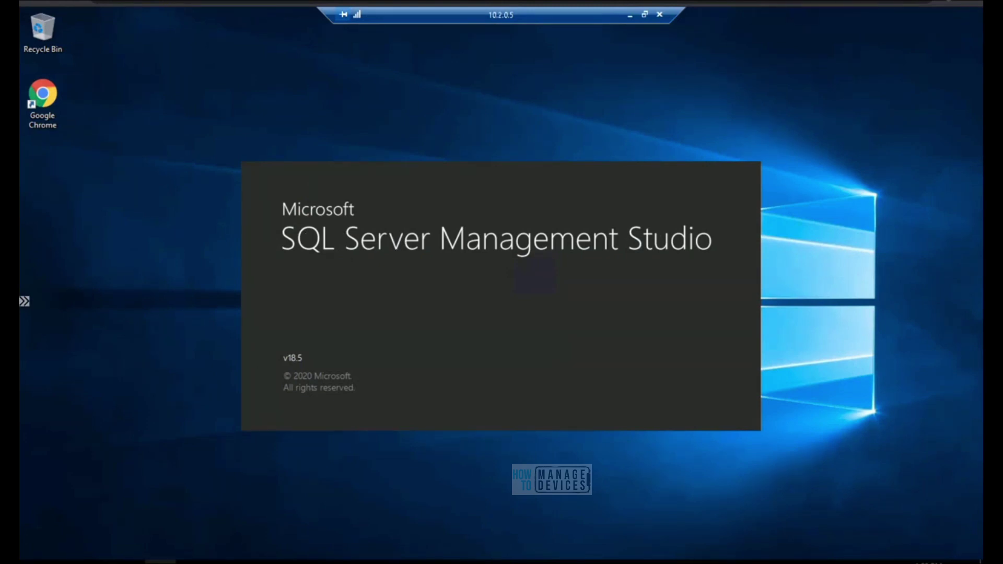
key("super+e")
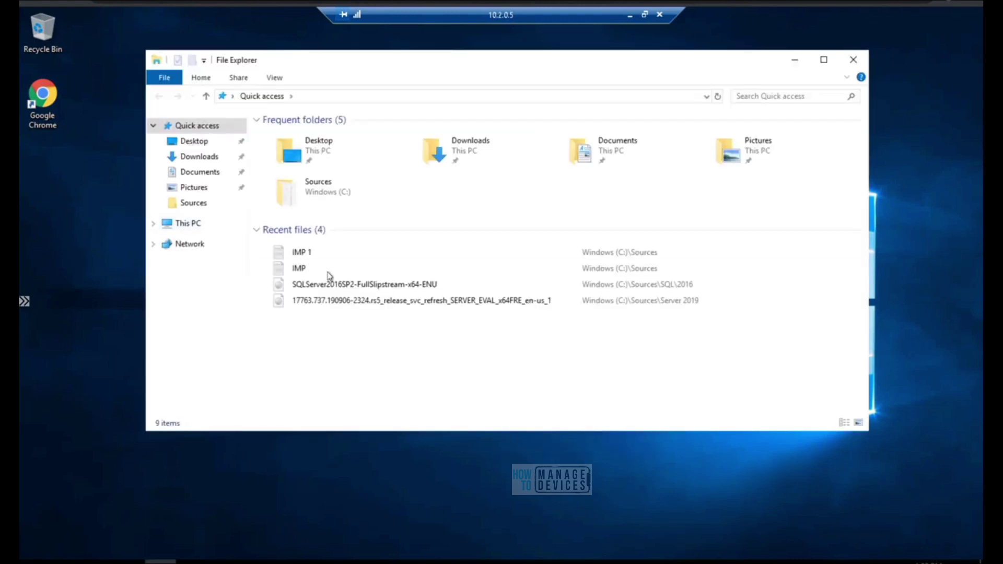
double_click(300, 253)
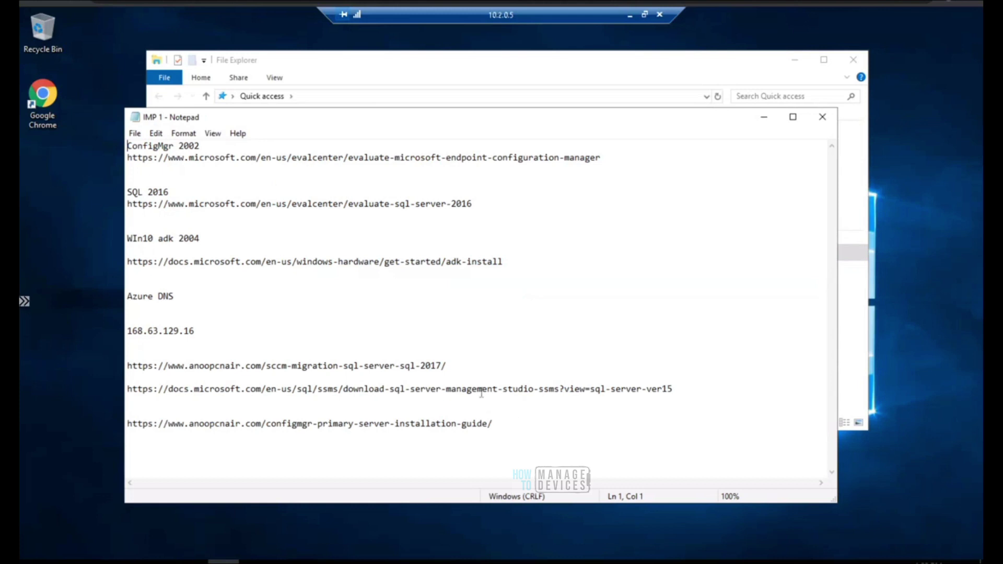
left_click_drag(501, 429, 127, 424)
key("ctrl+c")
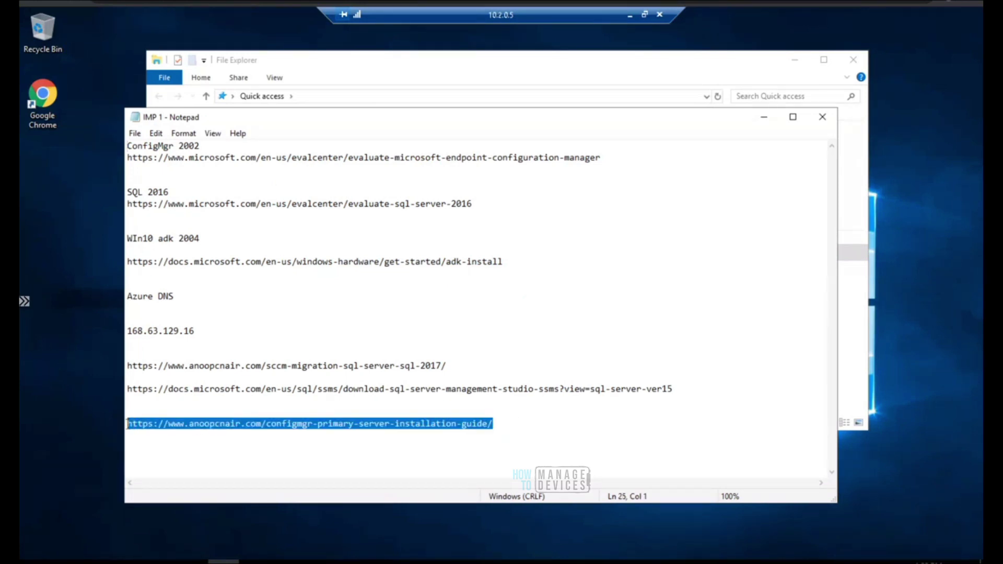
Step: Switch to Google Chrome, dismiss the default-browser notice and load the copied ConfigMgr primary server installation guide link
double_click(58, 106)
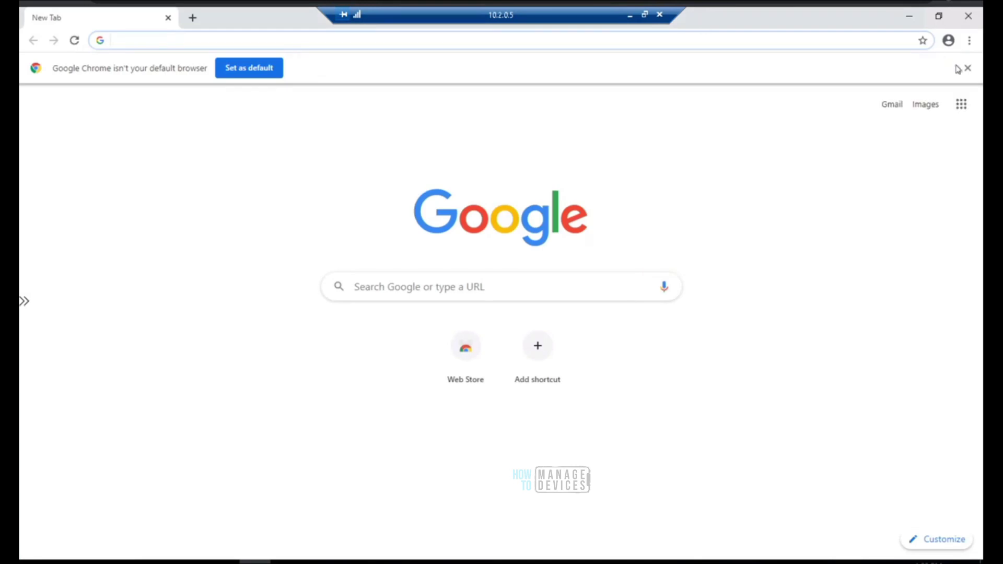
left_click(968, 67)
left_click(539, 40)
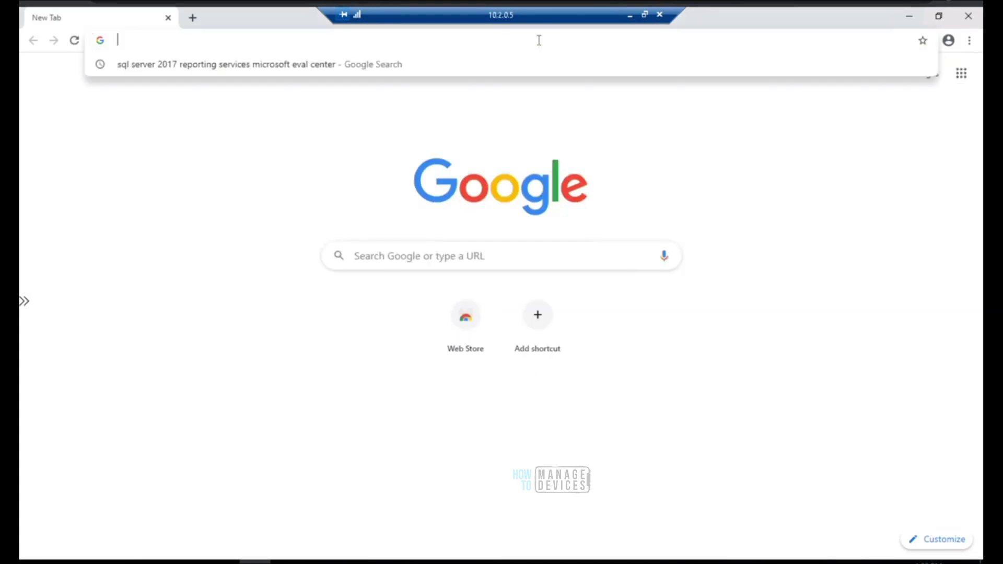
key("ctrl+v")
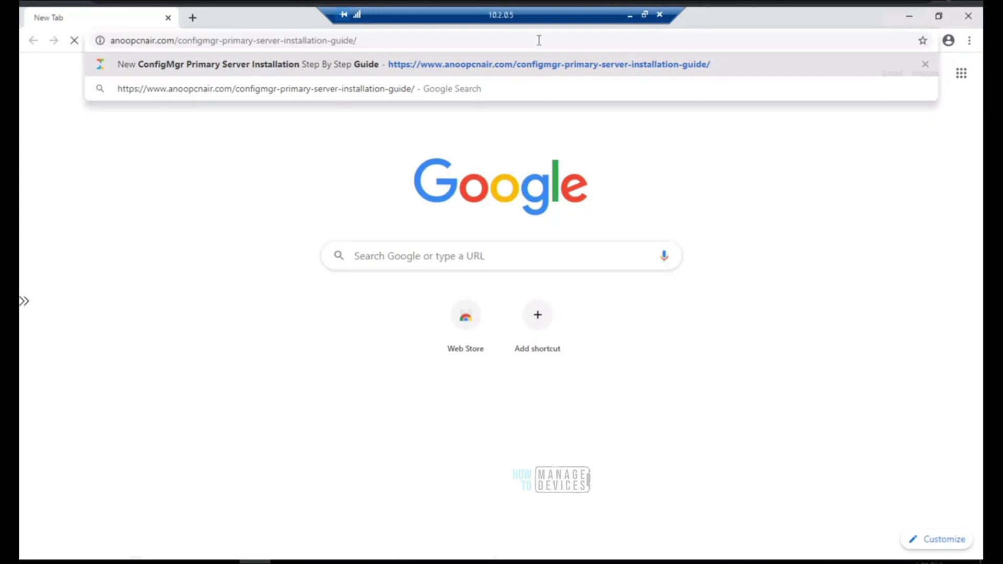
key("Return")
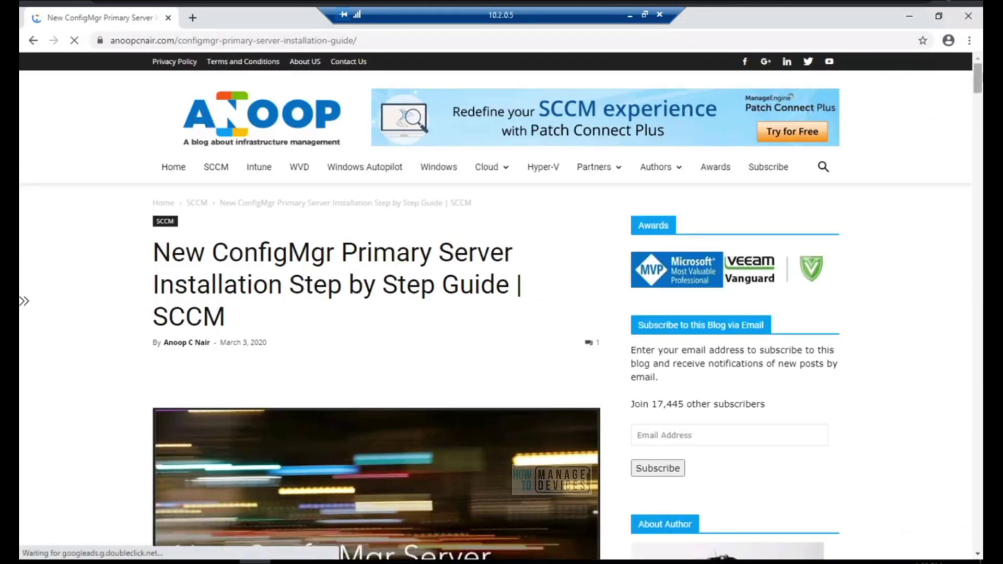
Step: Examine the guide's prerequisites, from the infrastructure and Active Directory setup through the SQL DB setup to the Windows ADK installation
scroll(898, 76, "down", 2)
scroll(980, 183, "down", 3)
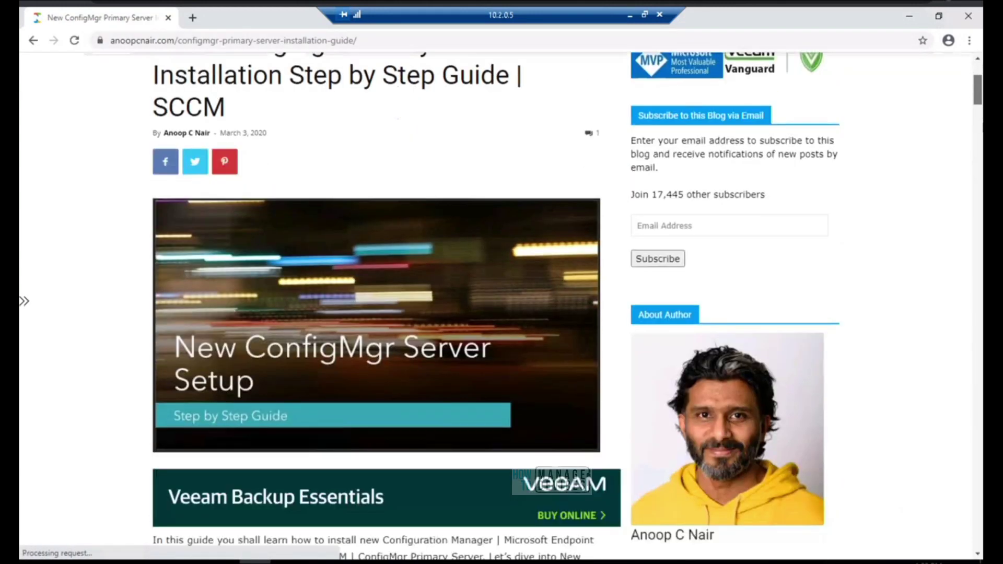
scroll(980, 183, "down", 8)
scroll(980, 185, "down", 5)
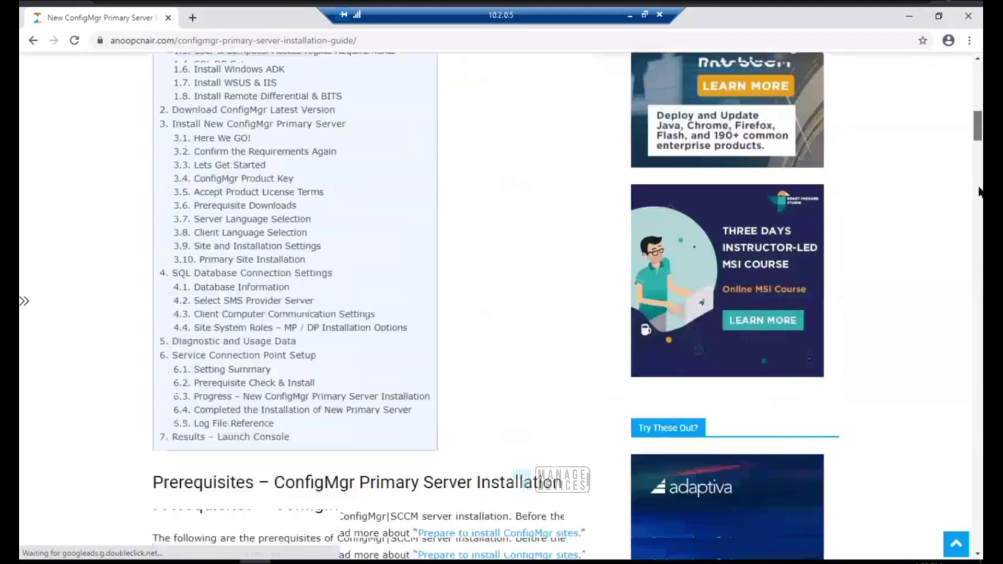
scroll(980, 190, "down", 10)
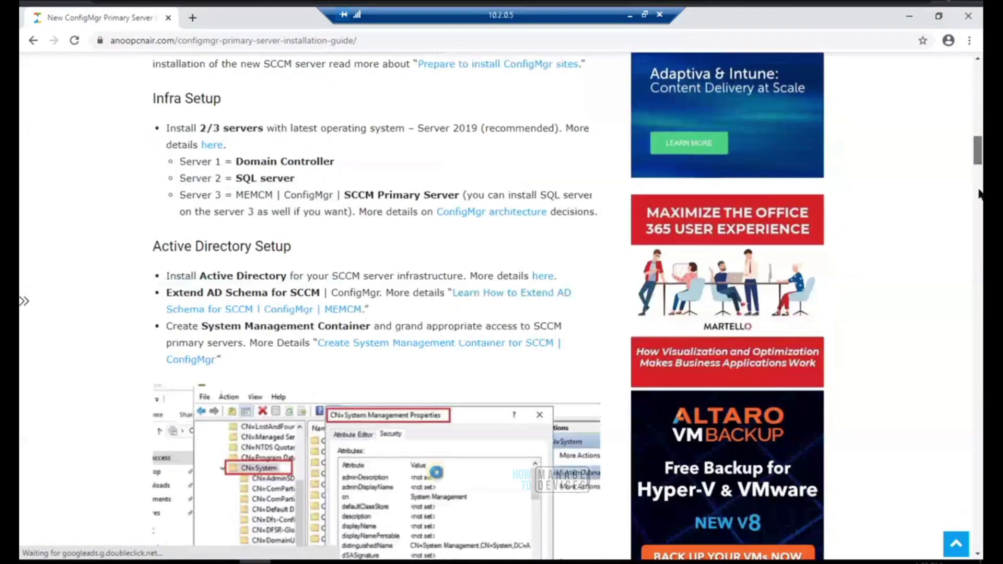
scroll(980, 201, "down", 15)
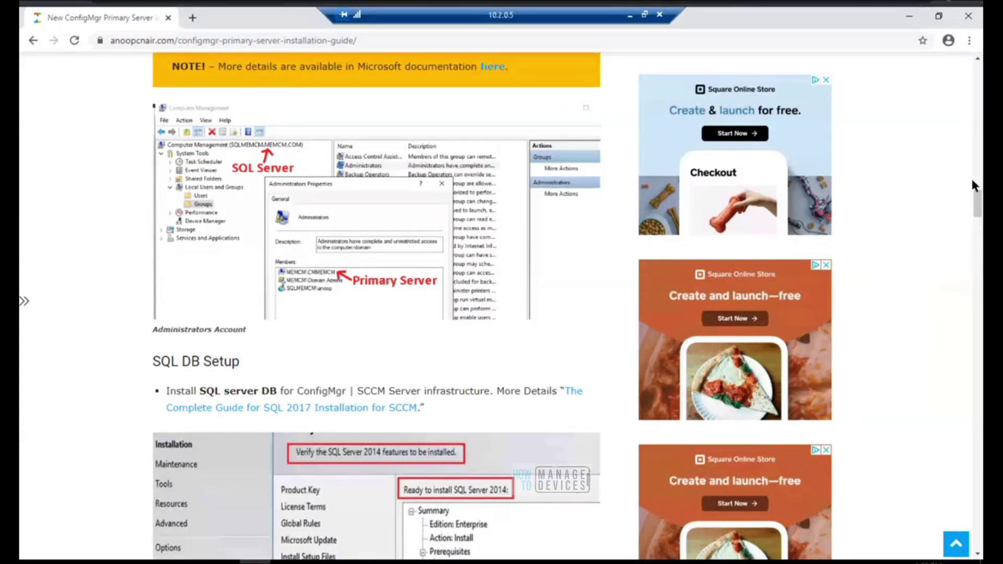
left_click_drag(977, 205, 944, 234)
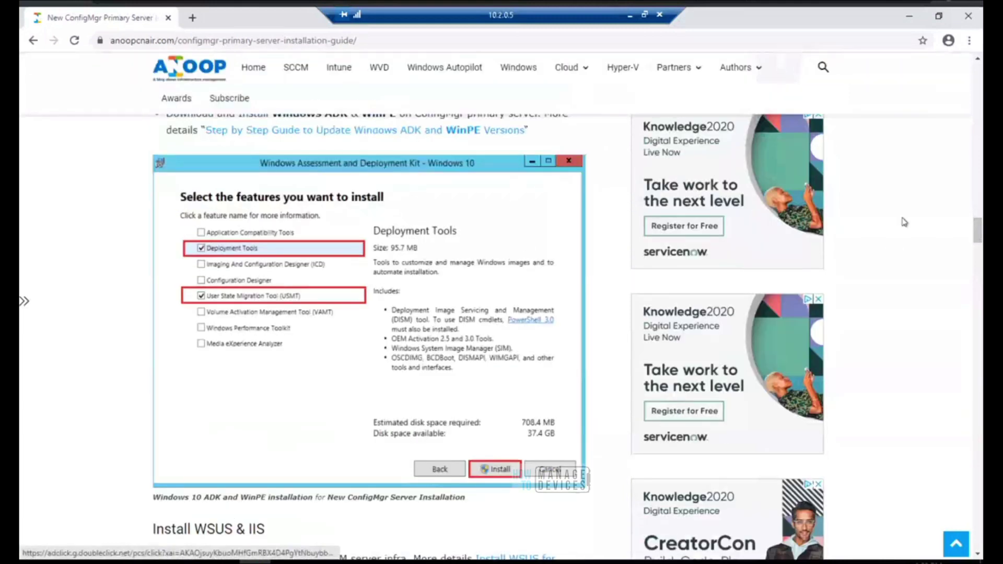
scroll(979, 65, "up", 1)
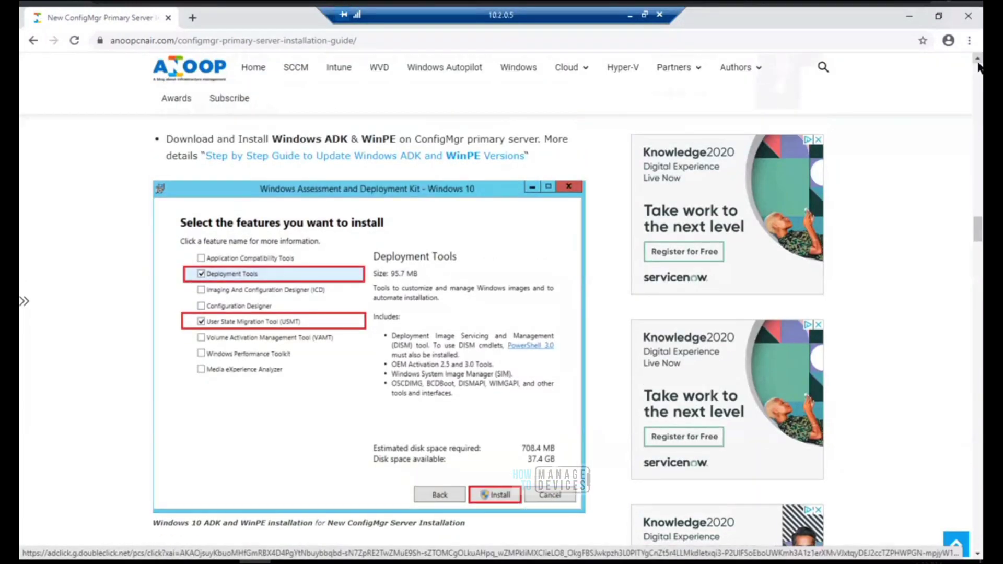
scroll(979, 66, "up", 2)
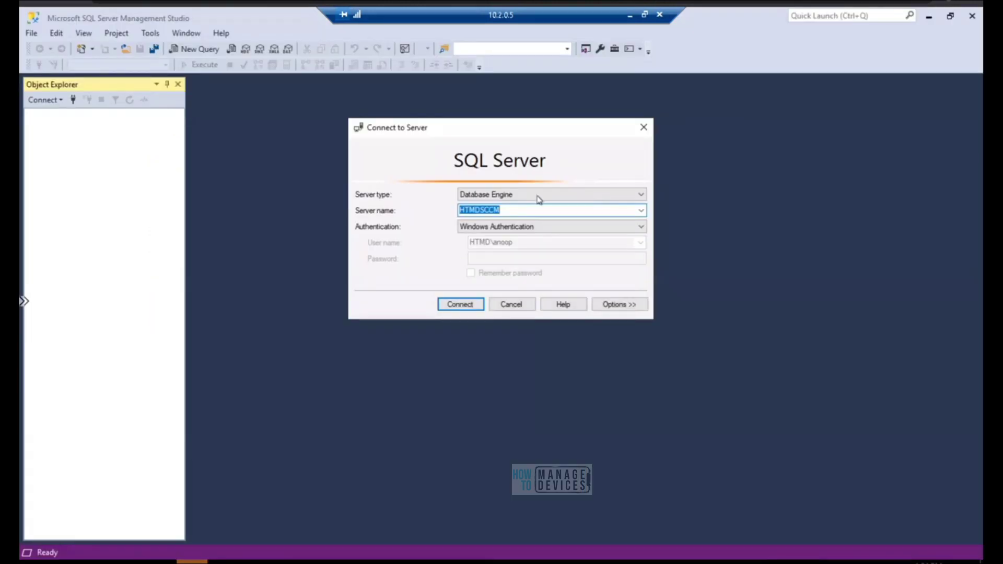
Step: Connect to the HTMDSCCM Database Engine with Windows Authentication and expand its Databases folder and the Logins under Security
left_click(462, 308)
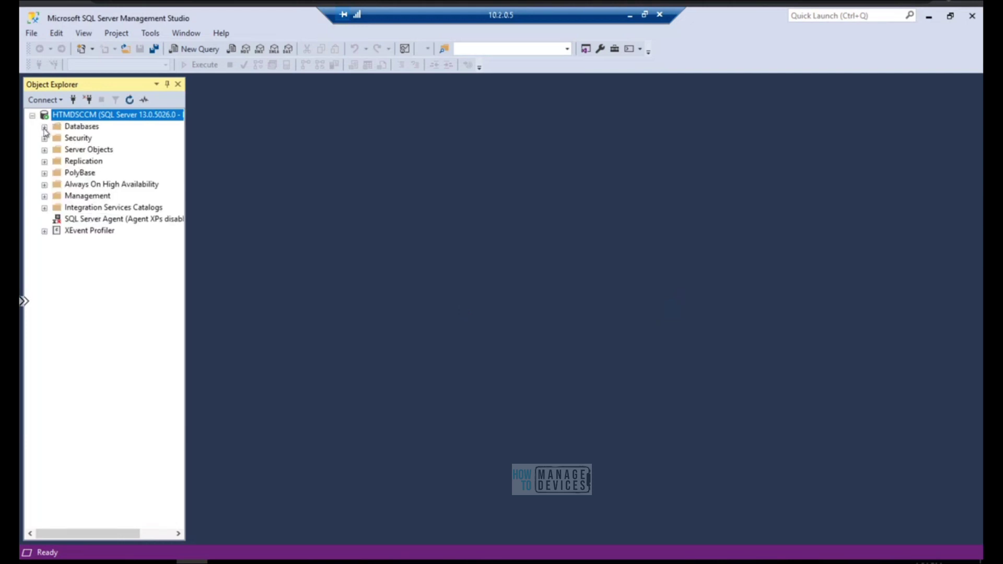
left_click(44, 127)
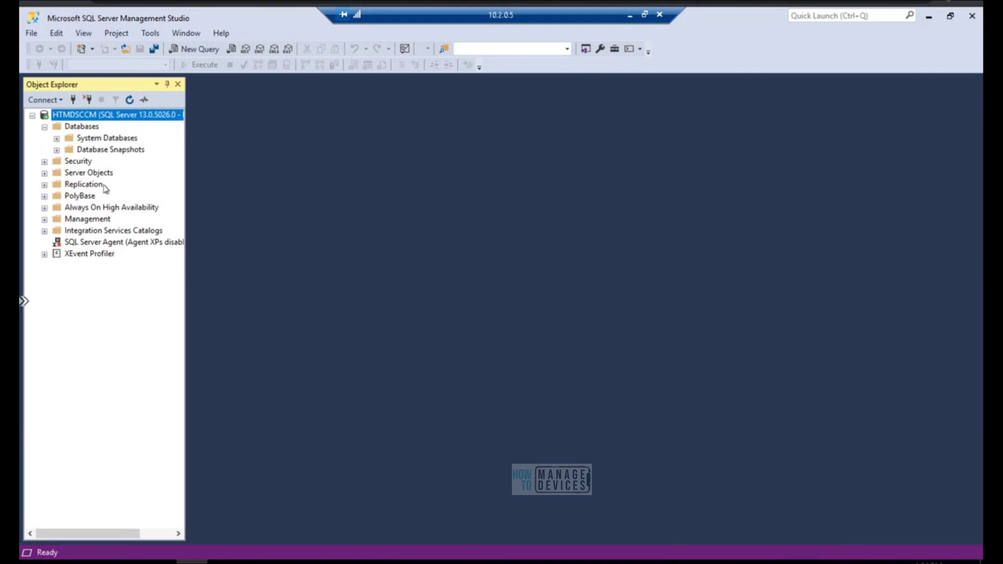
left_click(44, 162)
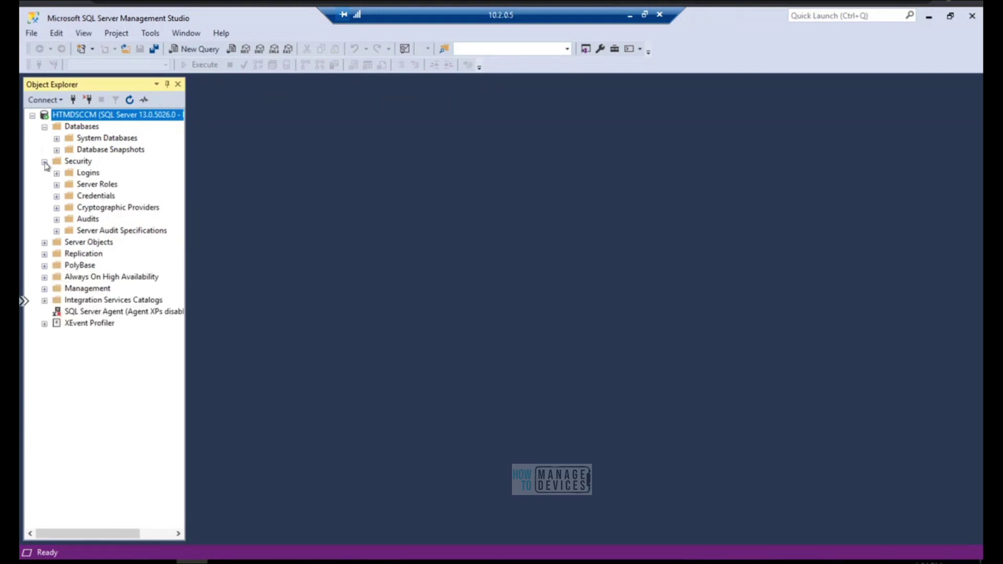
double_click(83, 174)
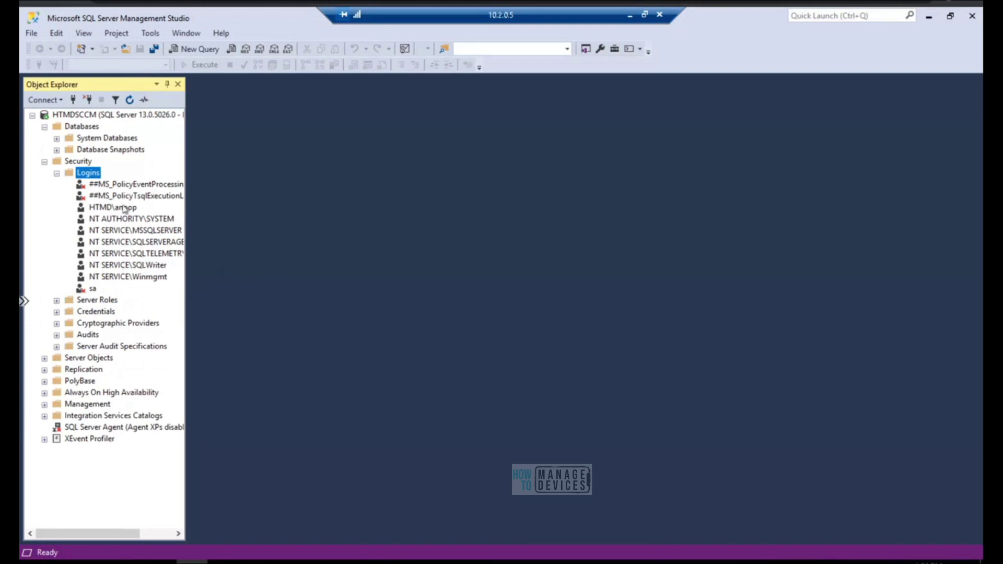
Step: Check the server roles assigned to the HTMD domain user's login without changing them, and widen Object Explorer to read full login names
left_click(123, 209)
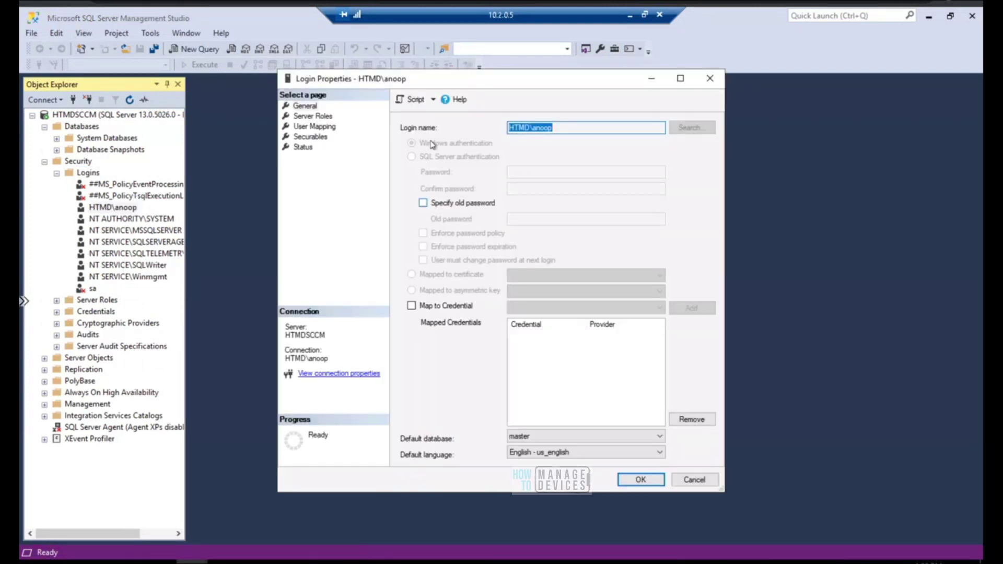
left_click(313, 117)
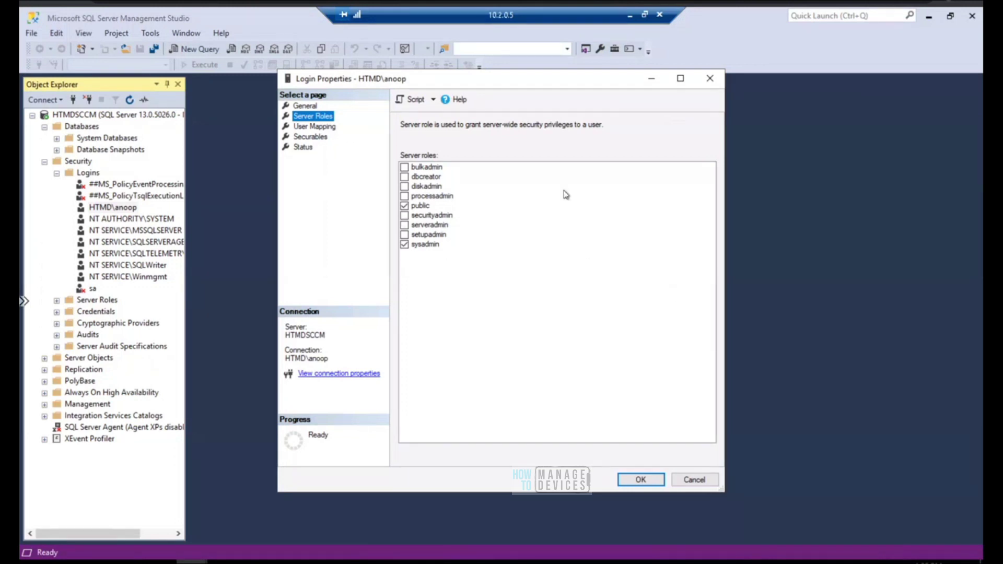
left_click(695, 484)
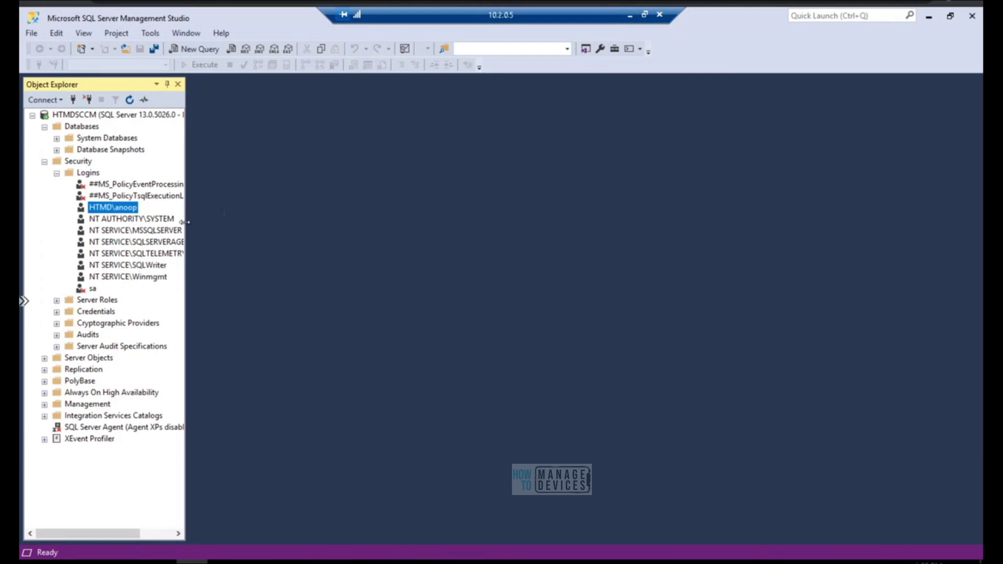
left_click_drag(185, 220, 291, 220)
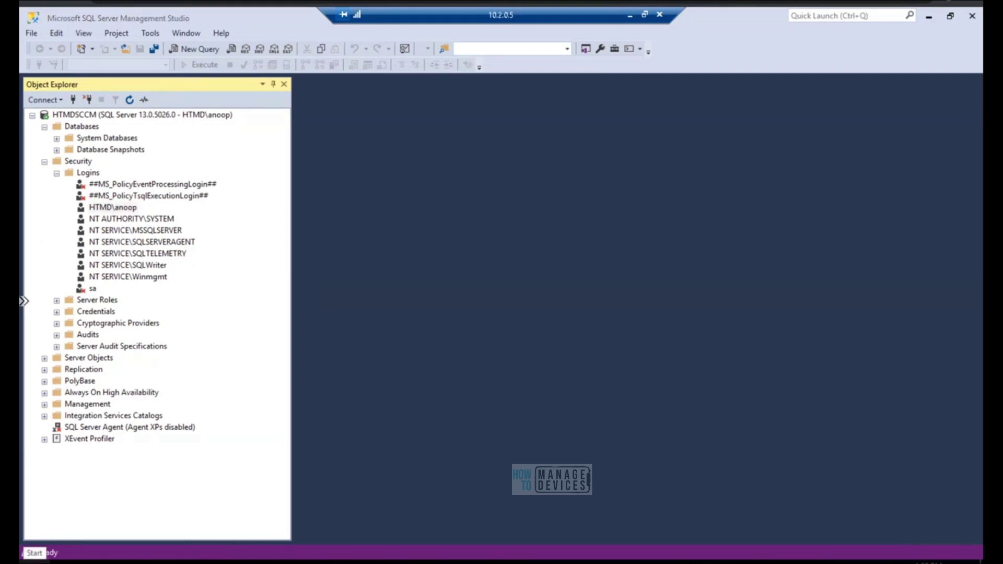
Step: Start a Command Prompt with cmd and open a second one as administrator, approving the elevation
right_click(32, 562)
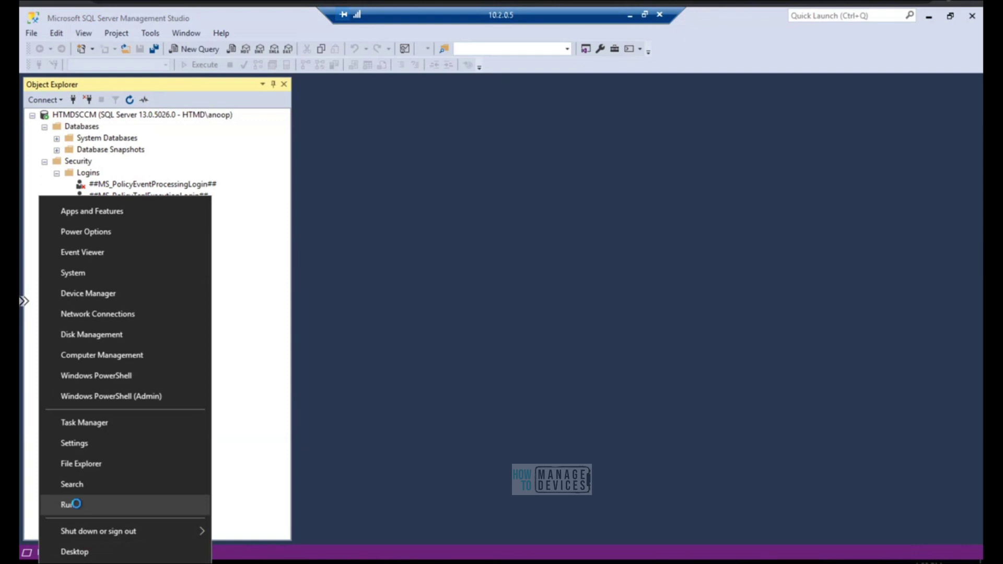
left_click(73, 504)
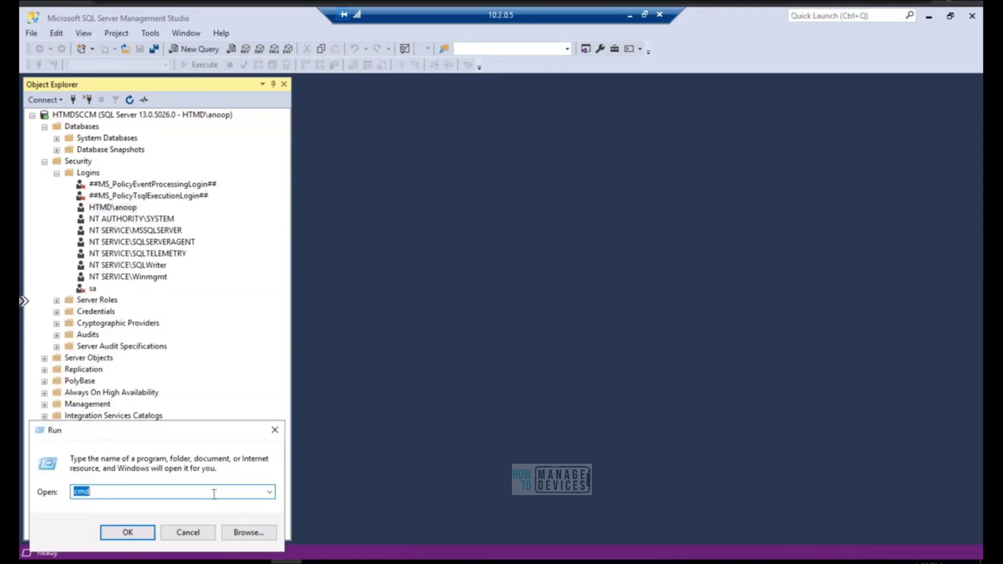
key("Return")
right_click(286, 561)
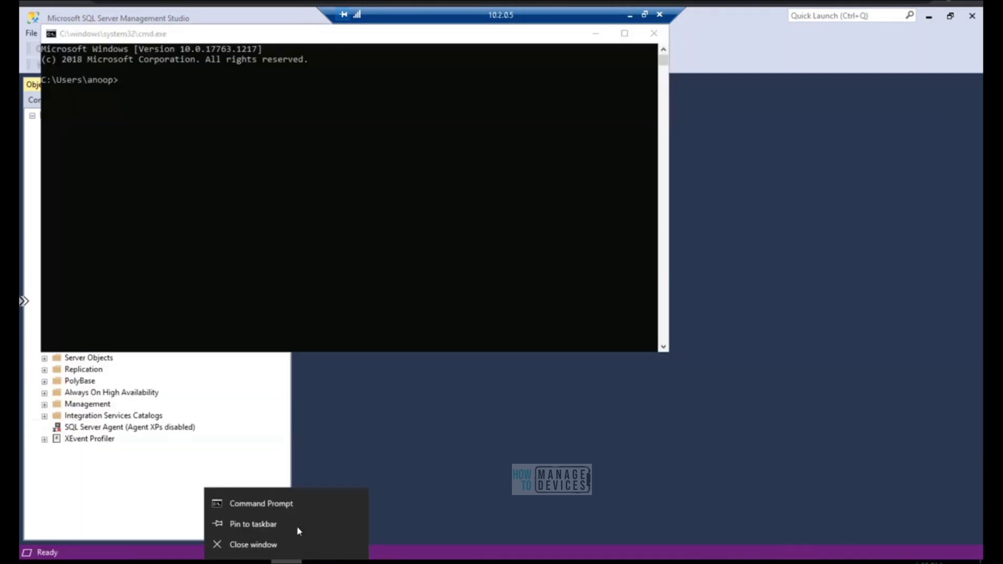
right_click(301, 508)
left_click(349, 438)
left_click(434, 372)
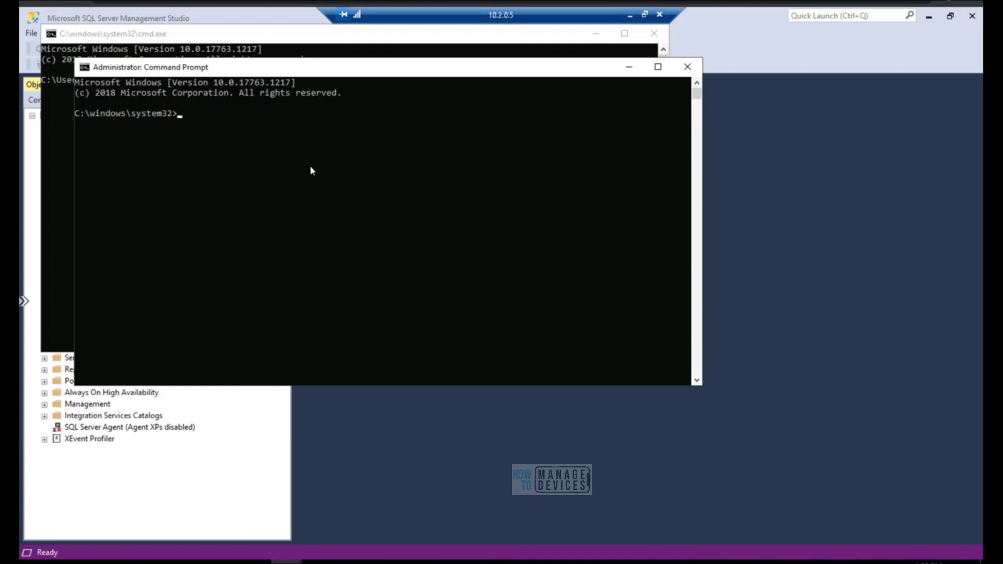
Step: Launch Computer Management with compmgmt and open the properties of the Administrators group under Local Users and Groups
type("compmgmt")
key("Return")
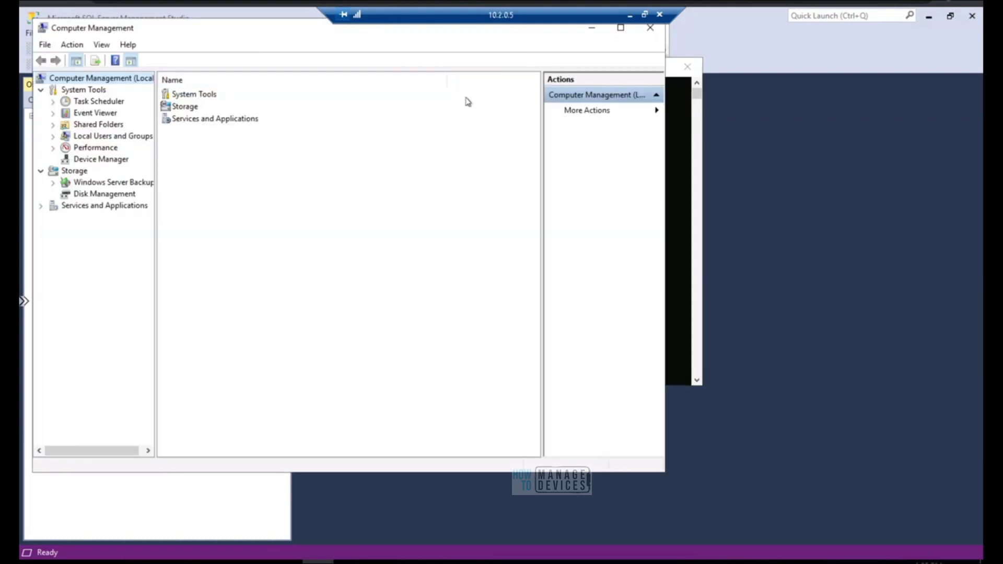
left_click_drag(249, 33, 523, 93)
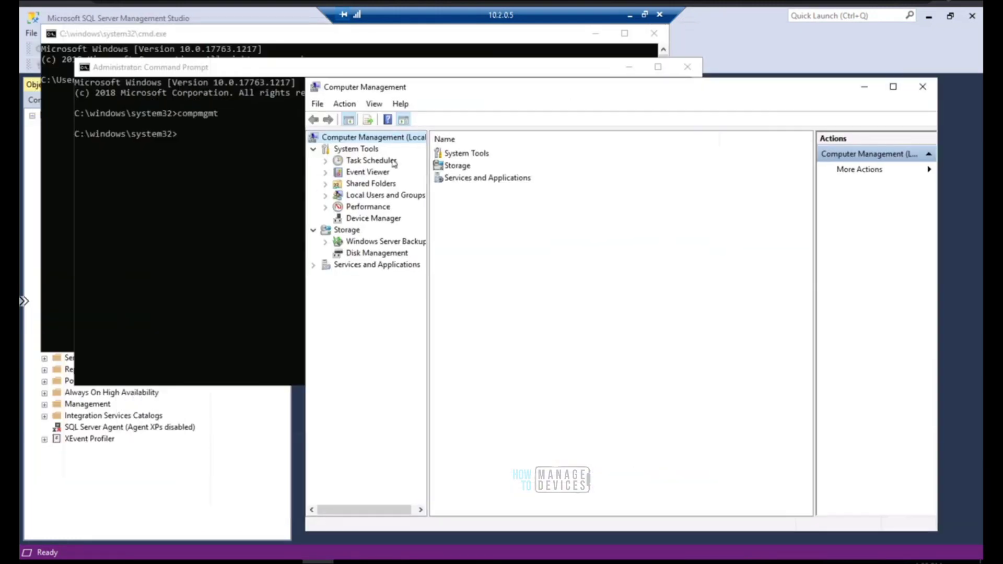
left_click(326, 196)
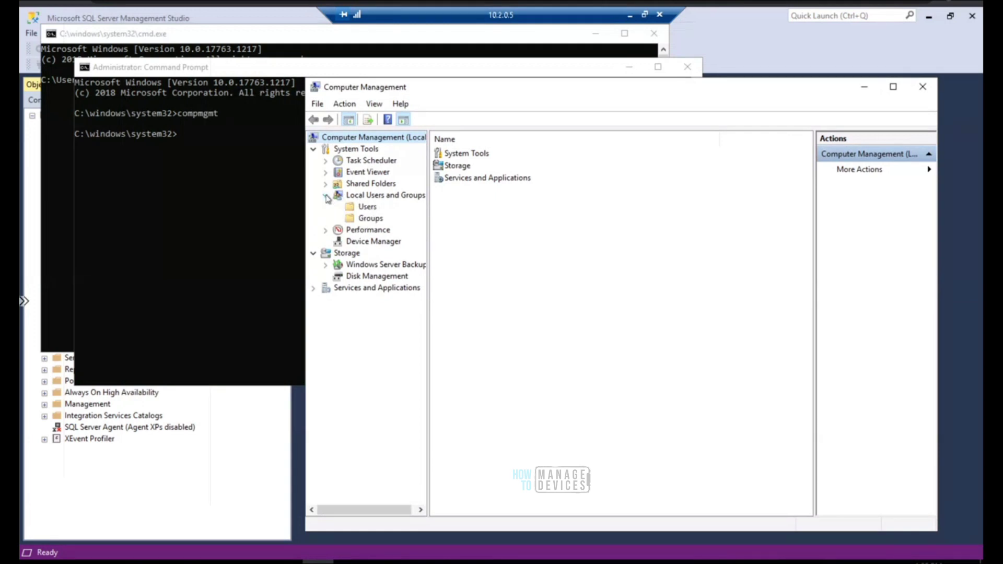
left_click(372, 219)
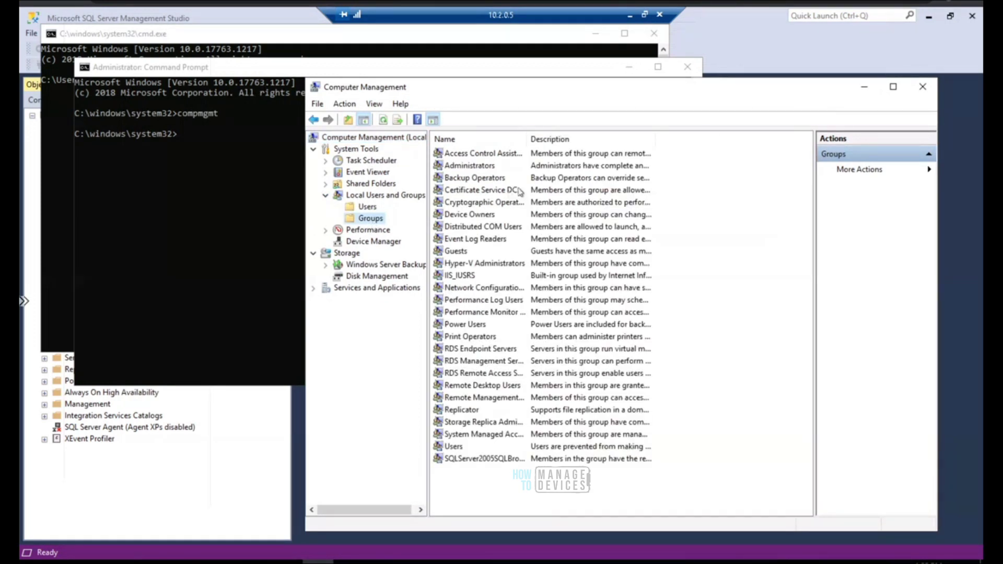
double_click(485, 166)
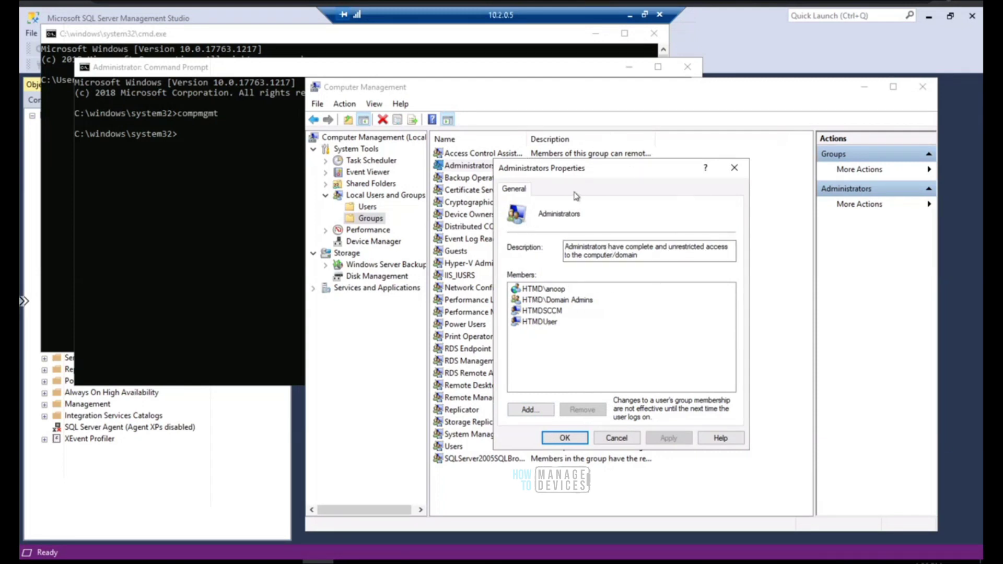
Step: Check the object types offered when adding members to the Administrators group, leaving the group's membership unchanged
left_click_drag(575, 168, 535, 114)
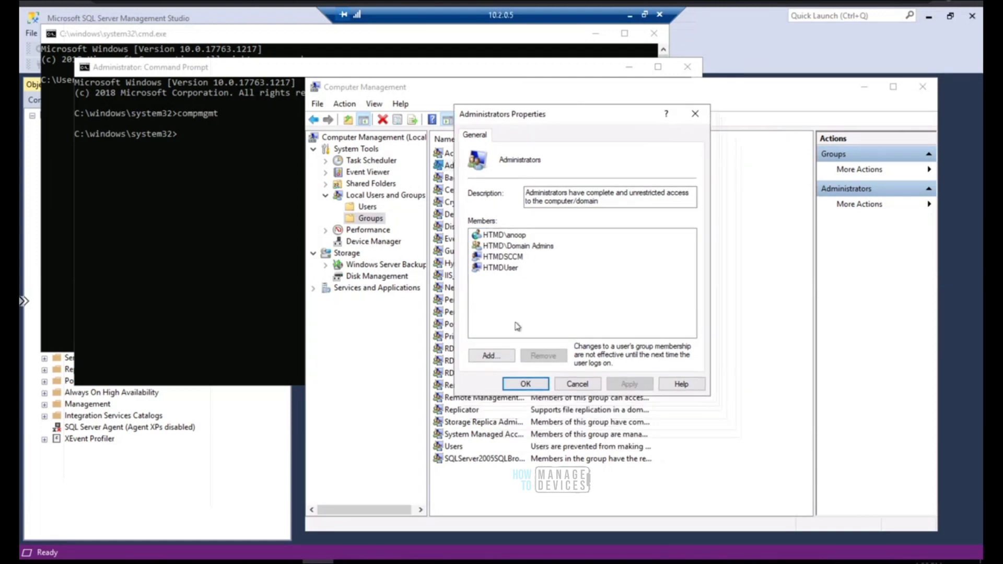
left_click(492, 356)
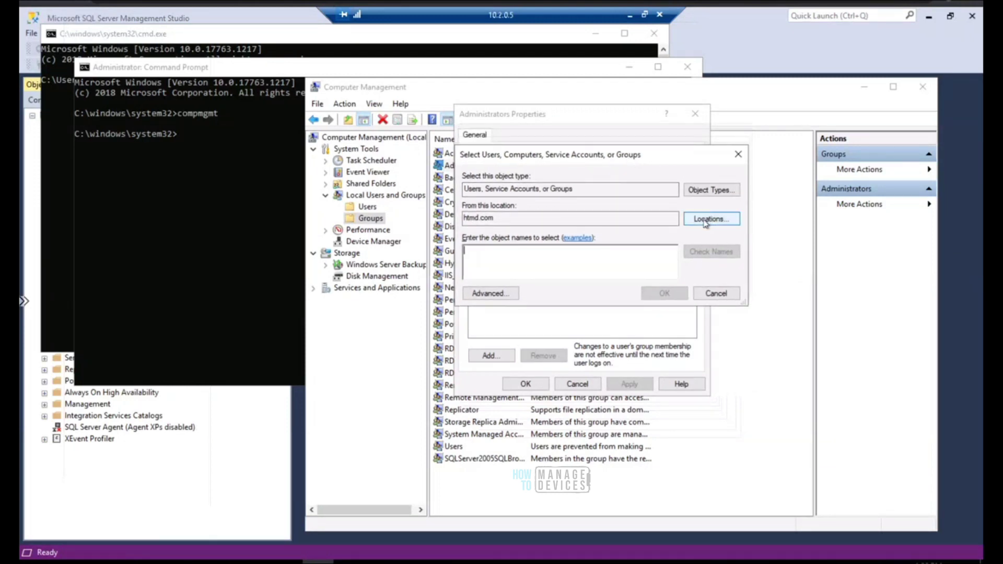
left_click(709, 190)
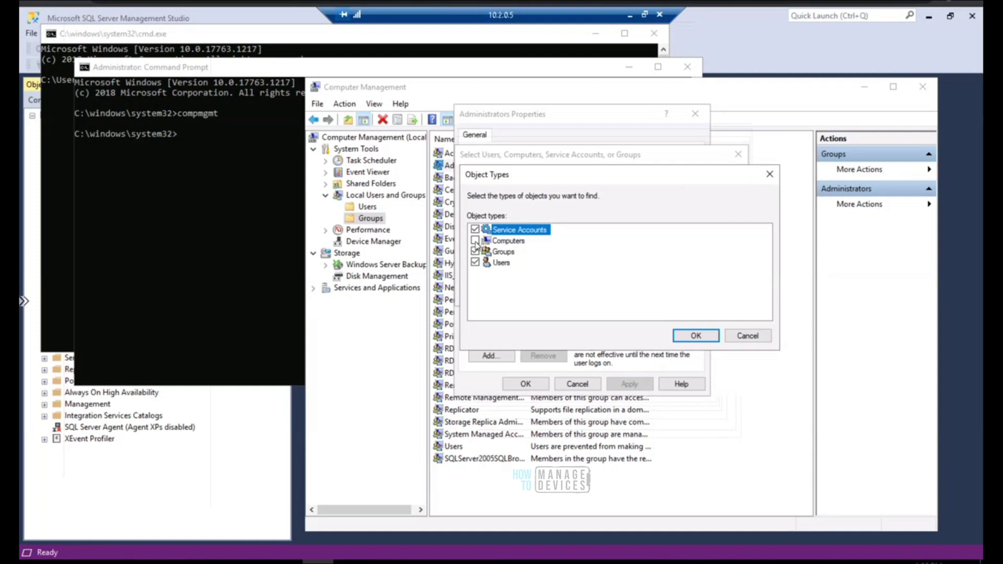
left_click(742, 337)
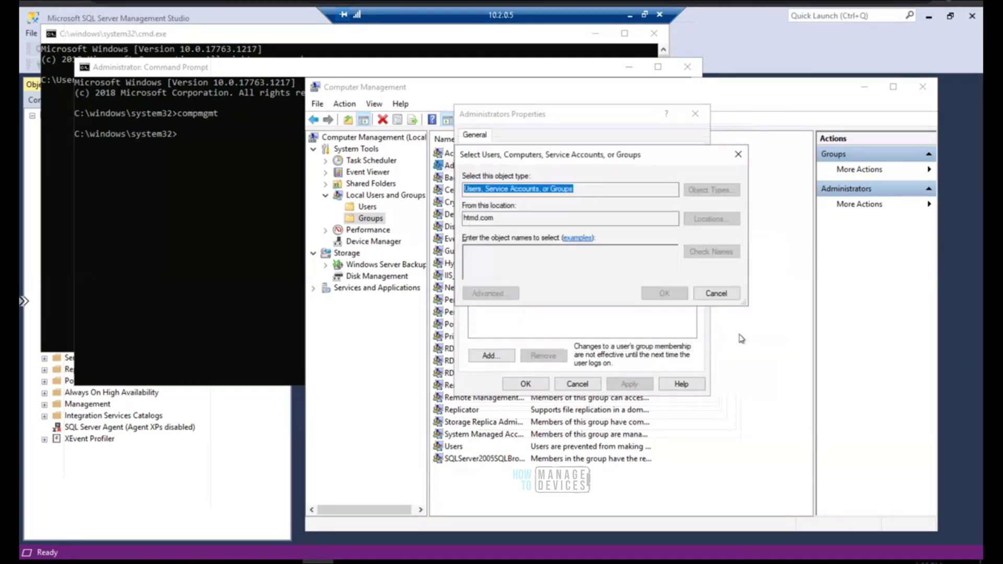
left_click(716, 291)
left_click(578, 384)
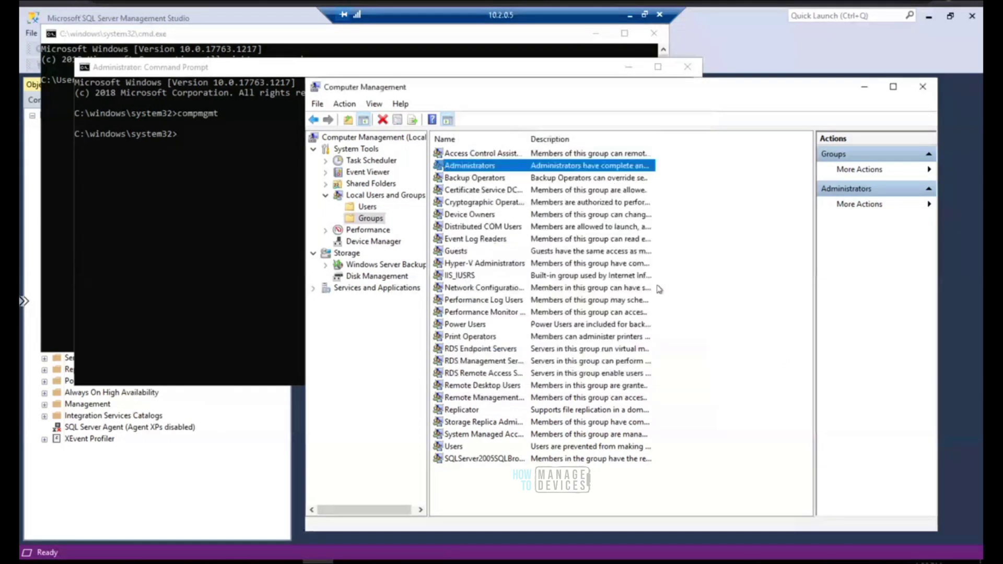
Step: Close Computer Management, the non-elevated Command Prompt and SQL Server Management Studio, and minimize the administrator Command Prompt to return to the ConfigMgr installation guide
left_click(922, 87)
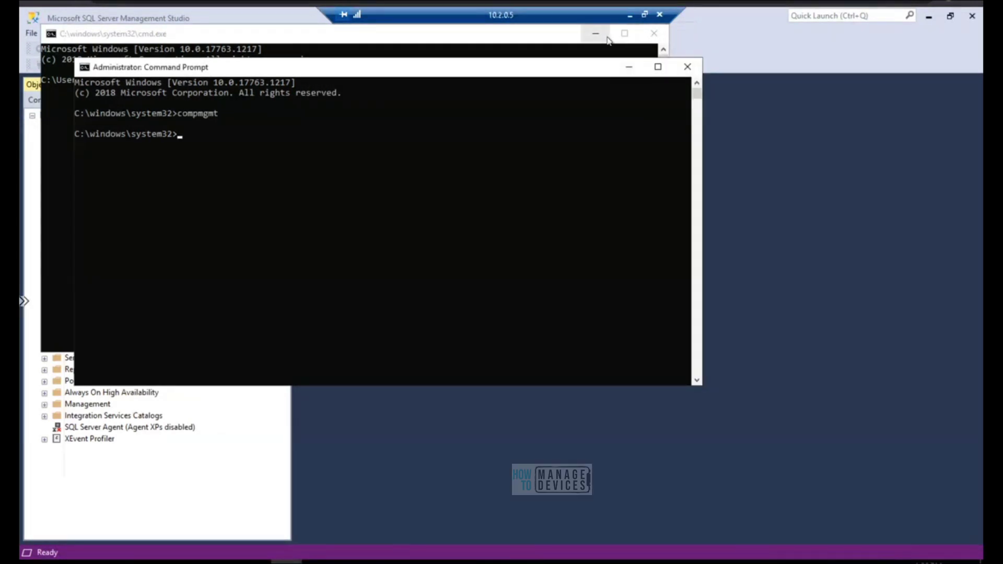
left_click(653, 33)
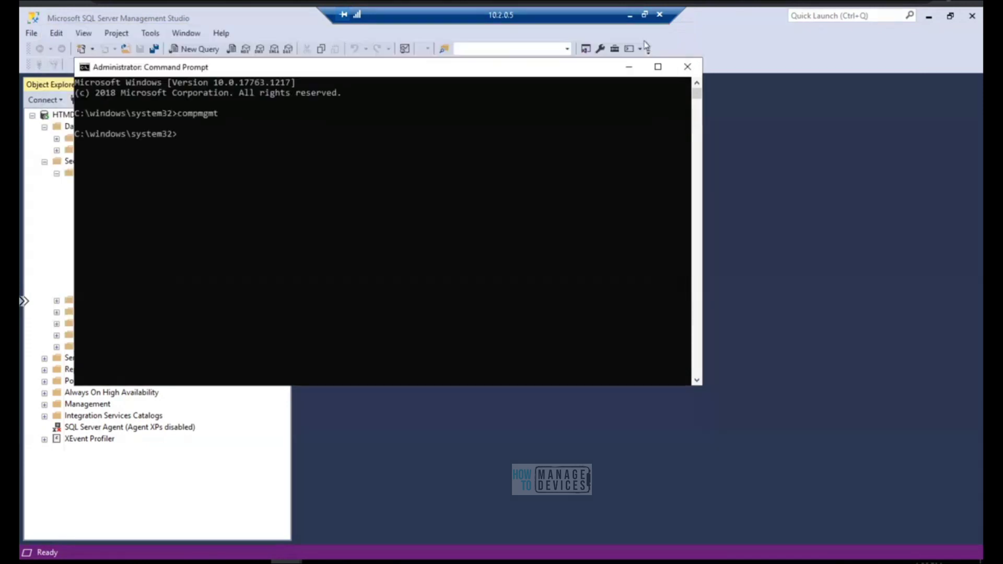
left_click(631, 68)
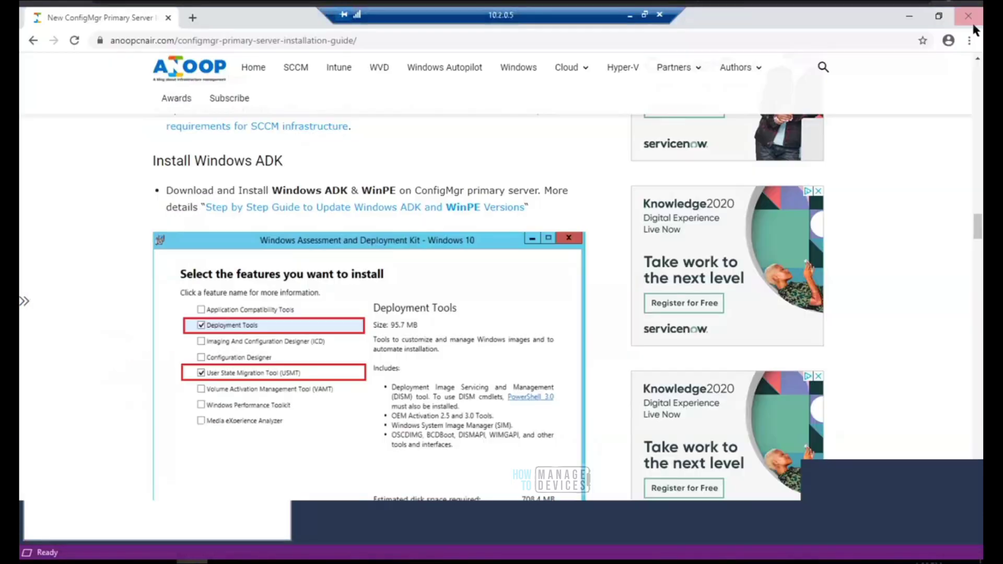
left_click(972, 16)
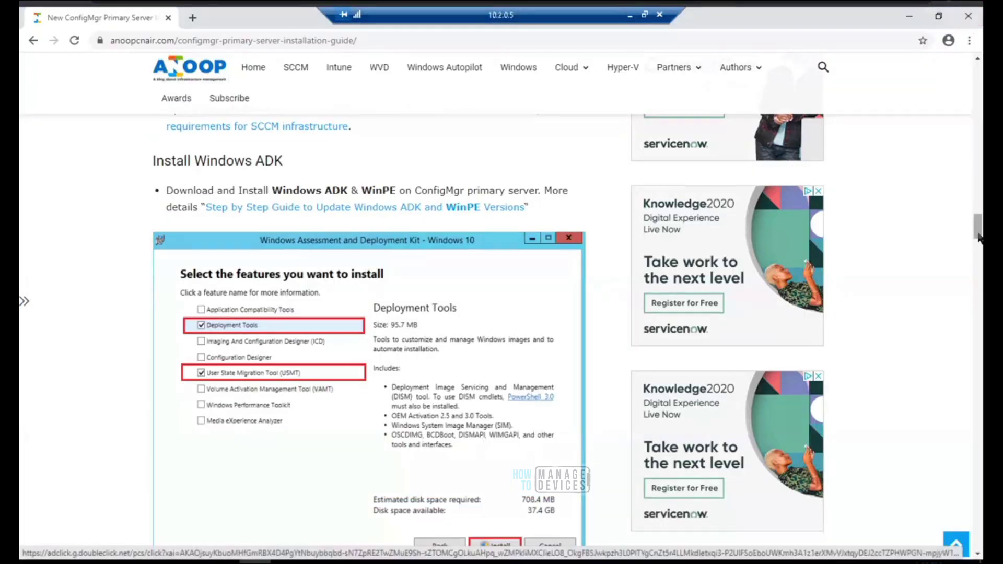
Step: Review the SQL DB Setup, Firewall Ports and Install Windows ADK sections of the ConfigMgr primary server installation guide
left_click_drag(977, 228, 977, 212)
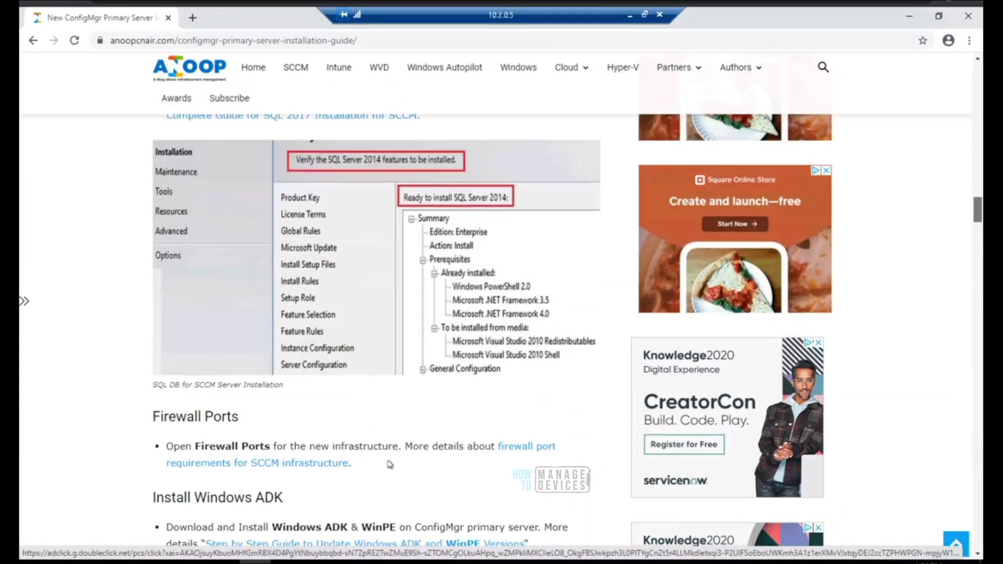
scroll(238, 465, "up", 2)
left_click_drag(238, 464, 209, 465)
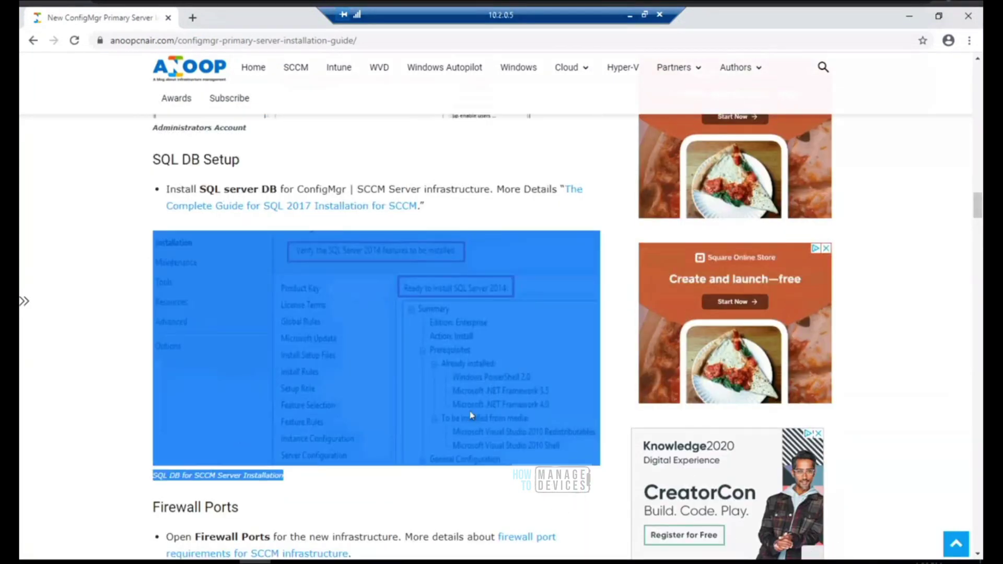
left_click(572, 381)
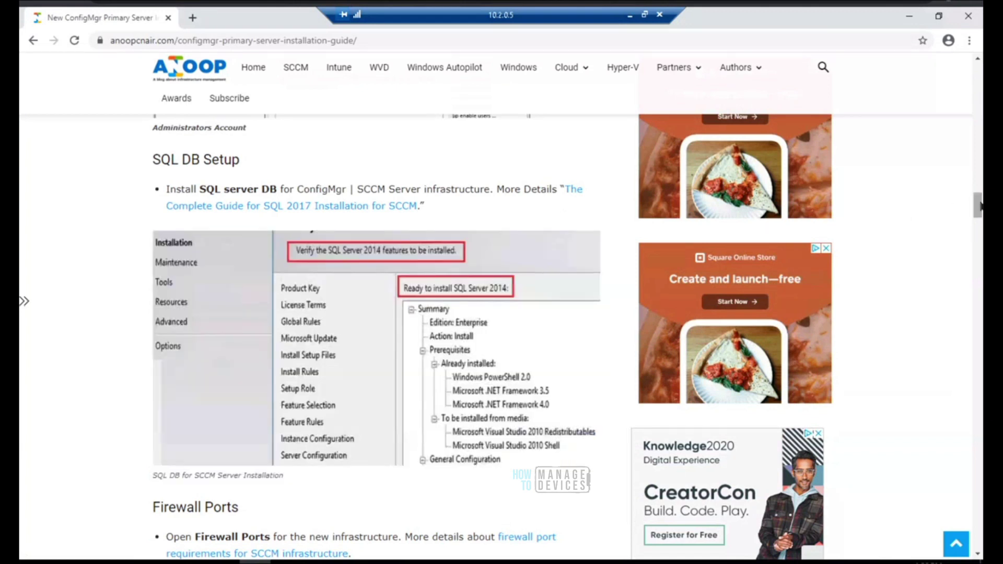
left_click_drag(980, 210, 980, 217)
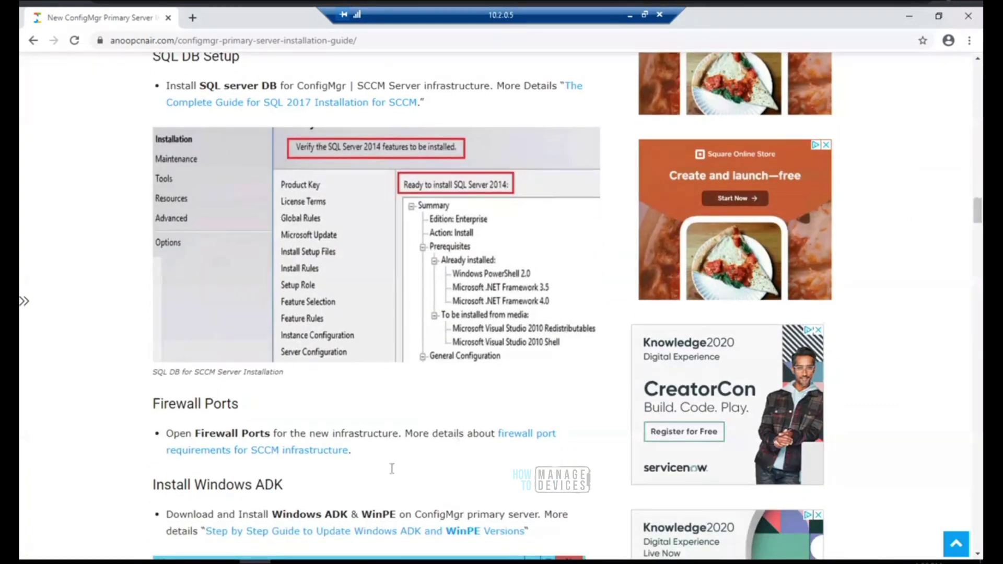
left_click_drag(309, 450, 163, 436)
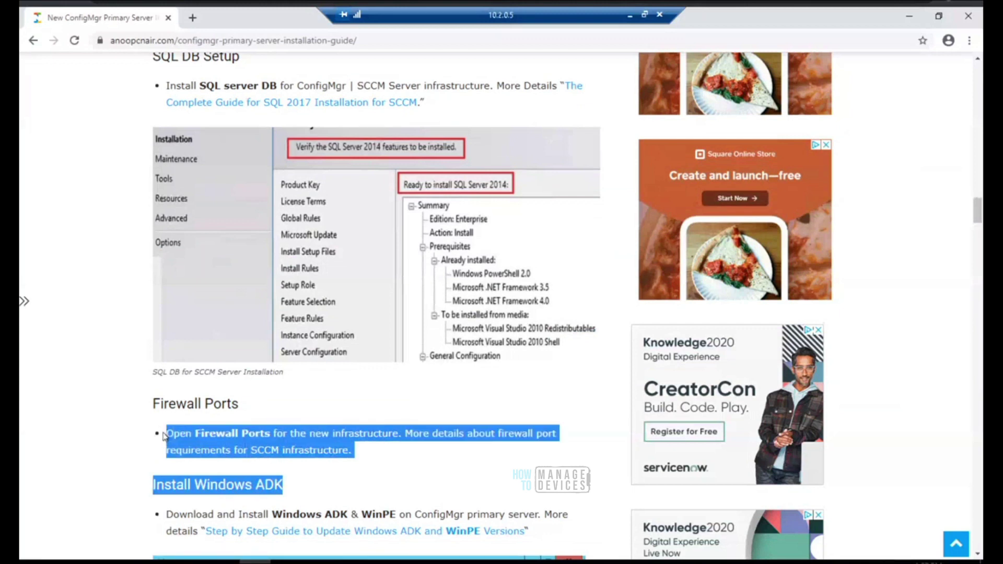
left_click(371, 456)
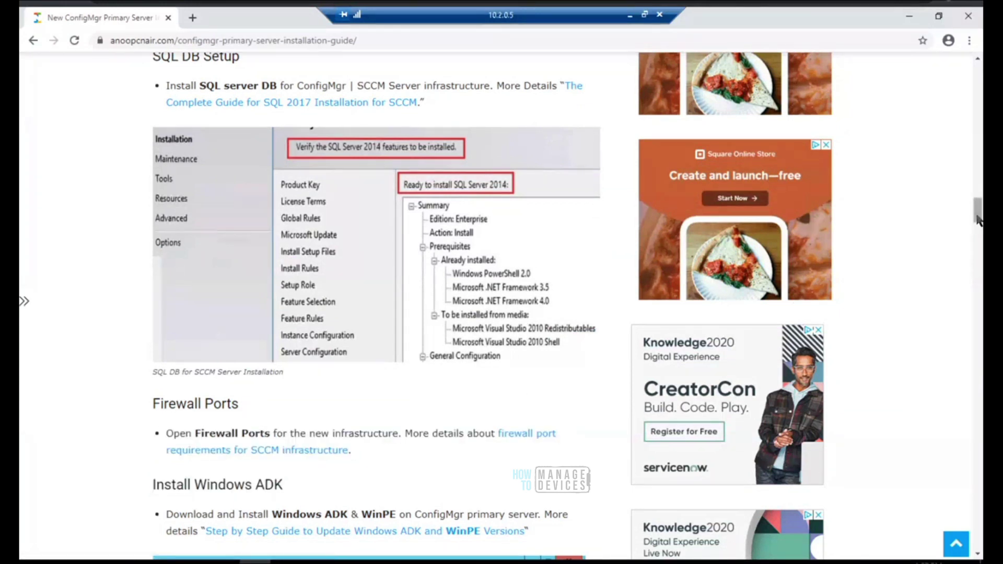
left_click_drag(978, 222, 978, 239)
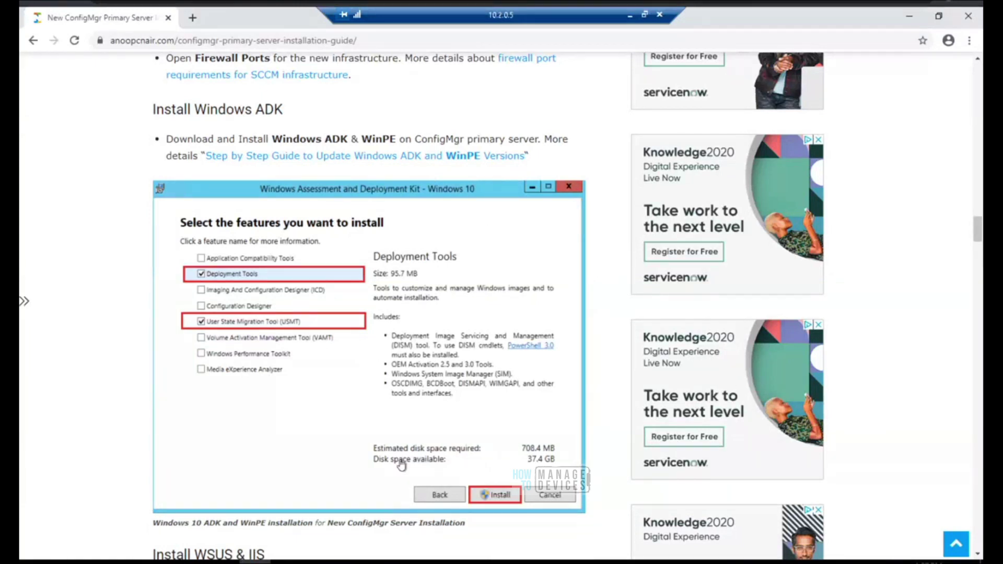
Step: Switch from the installation guide to File Explorer's Quick access view
key("alt+Tab")
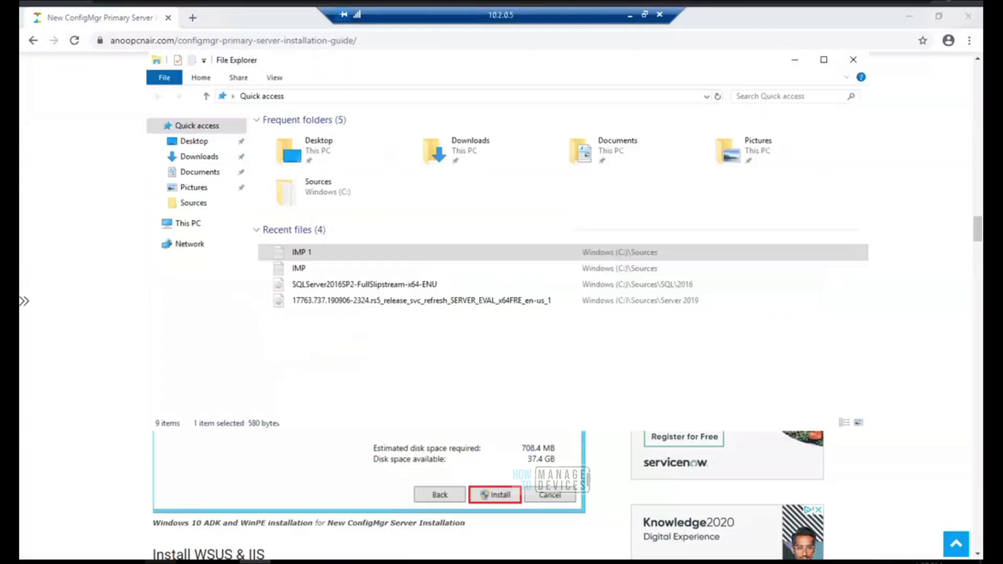
Step: Browse to the C:\Sources\Windows Kits\10\ADK\2004 folder
left_click(194, 204)
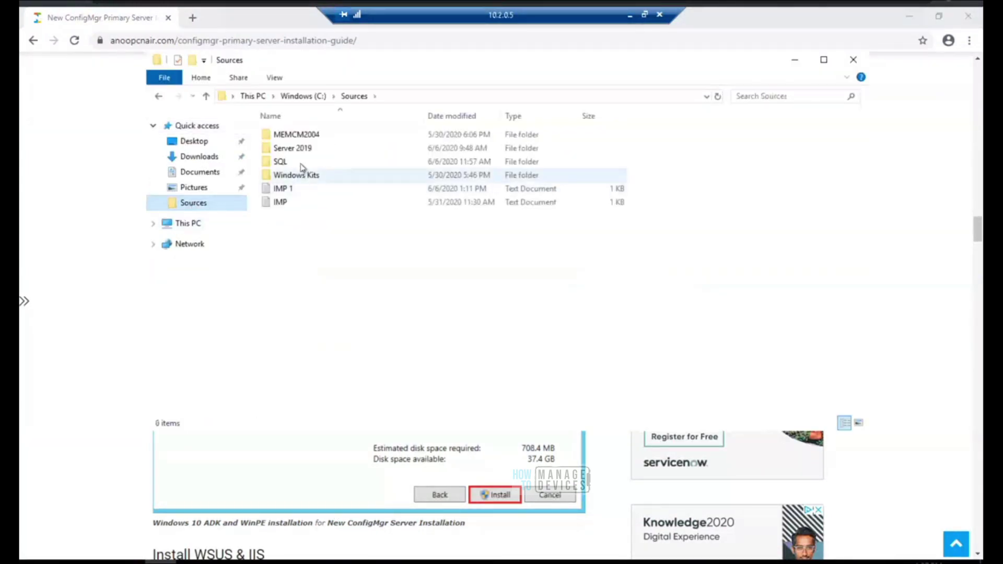
left_click(309, 135)
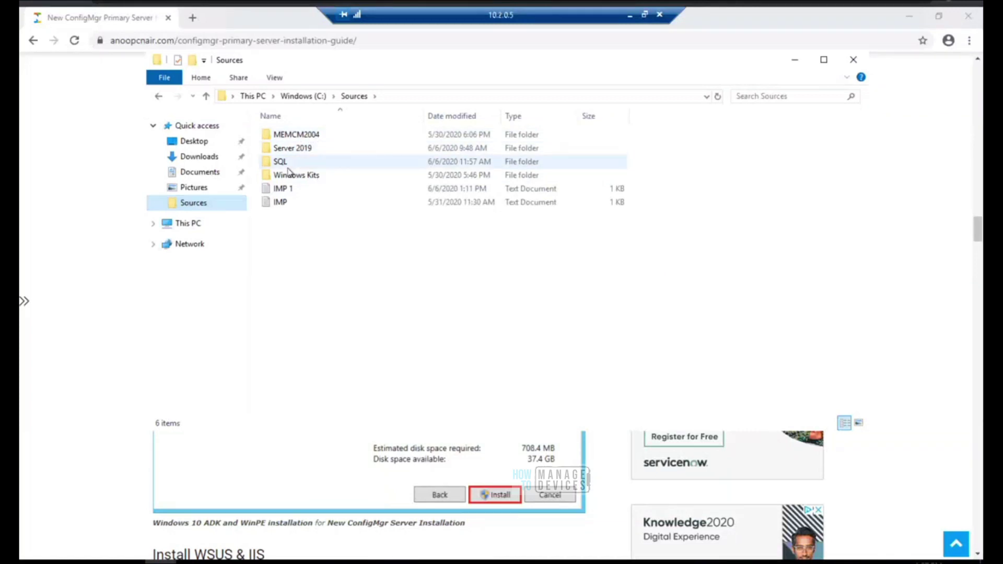
left_click(306, 177)
double_click(306, 176)
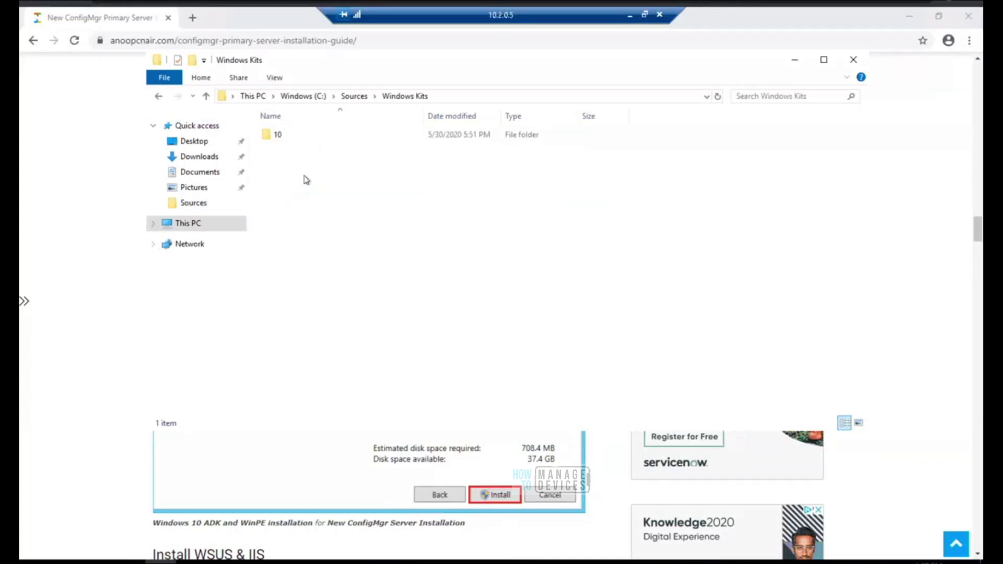
left_click(279, 136)
double_click(279, 136)
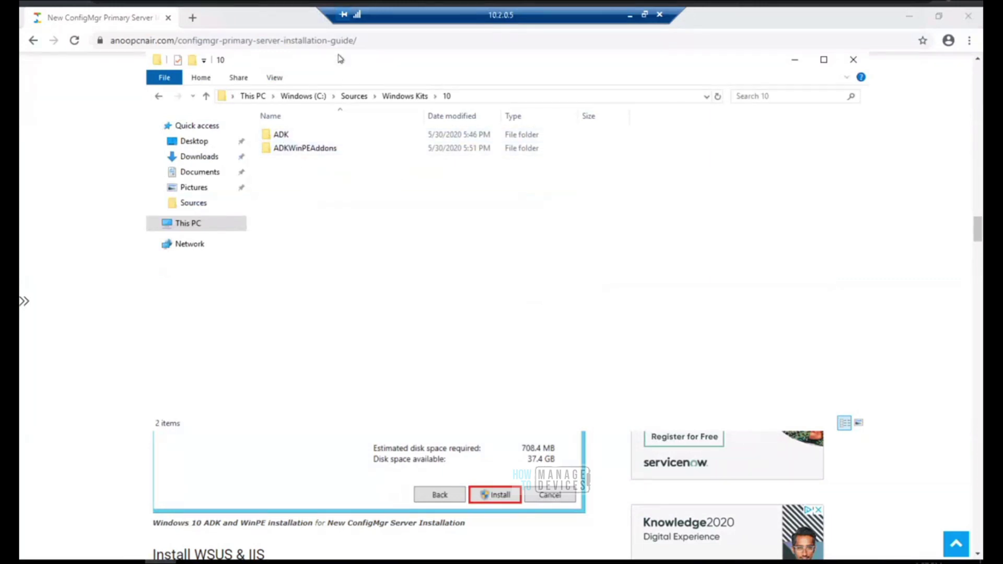
left_click_drag(425, 94, 450, 148)
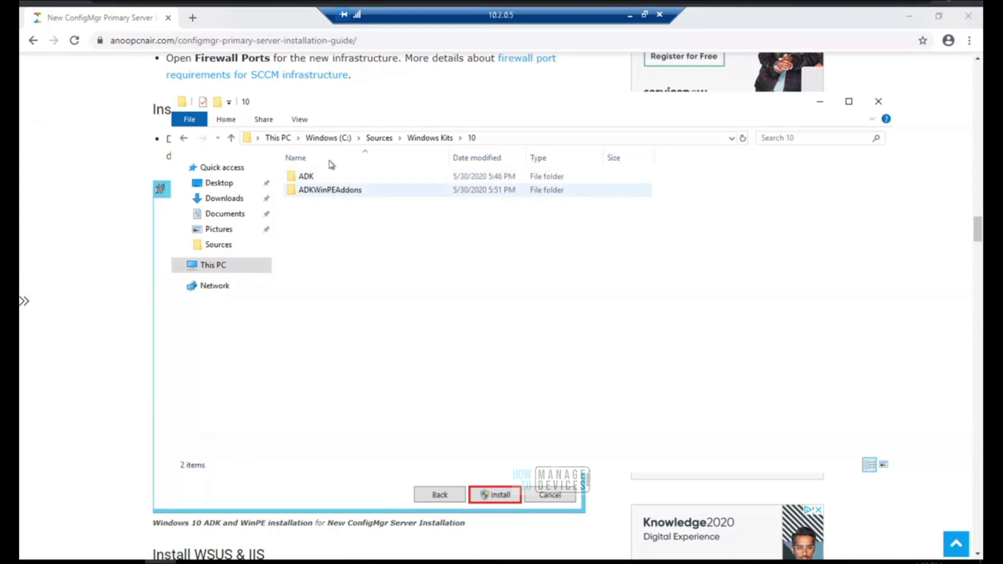
double_click(306, 177)
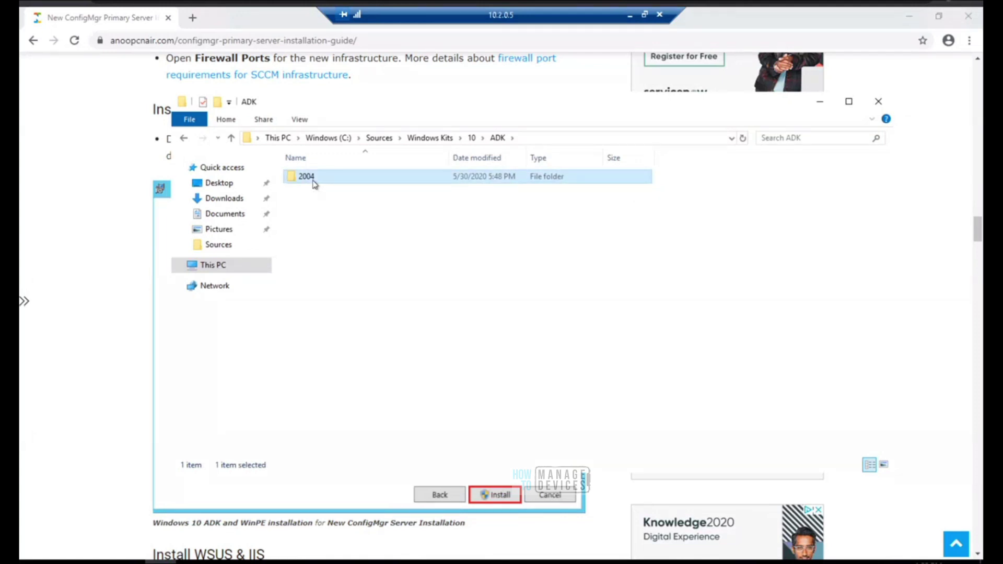
double_click(313, 180)
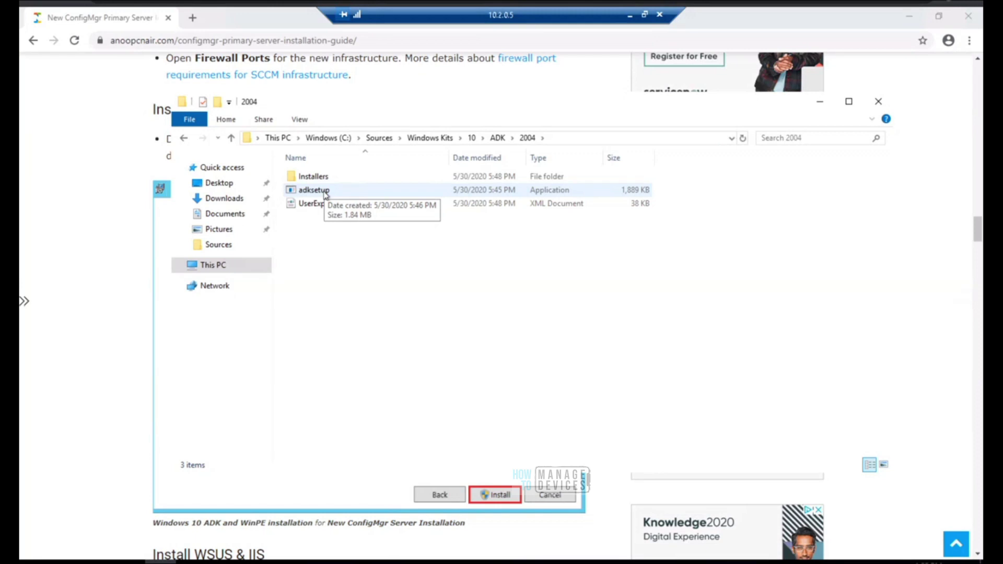
Step: Try to launch the adksetup application, both normally and as administrator, dismissing each error
left_click(326, 195)
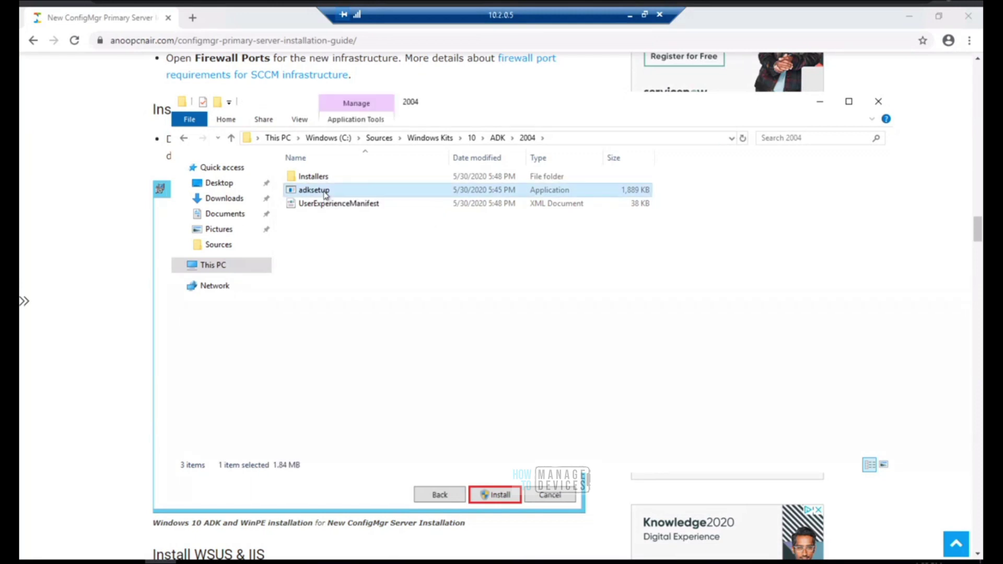
double_click(326, 192)
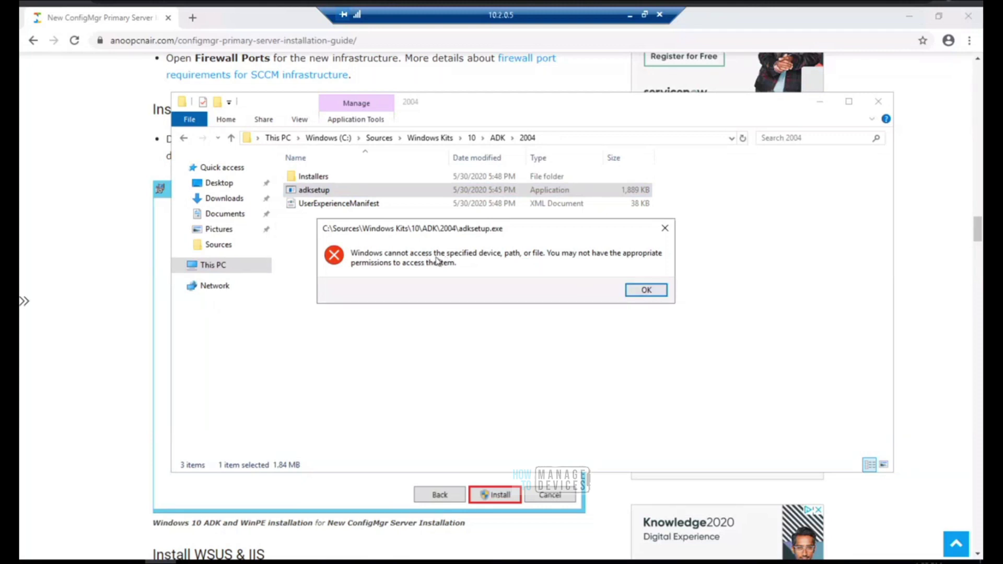
left_click(646, 290)
right_click(322, 194)
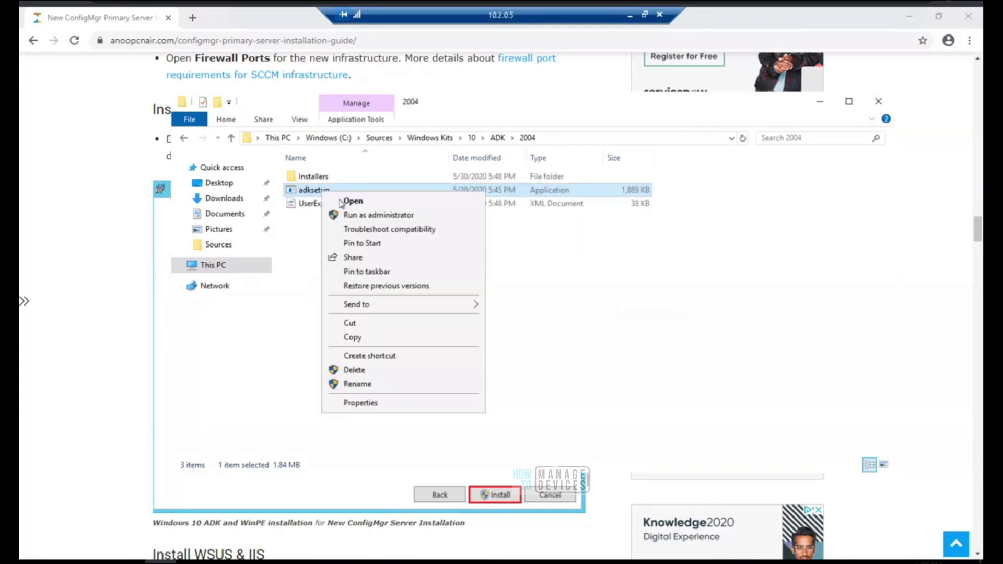
left_click(372, 216)
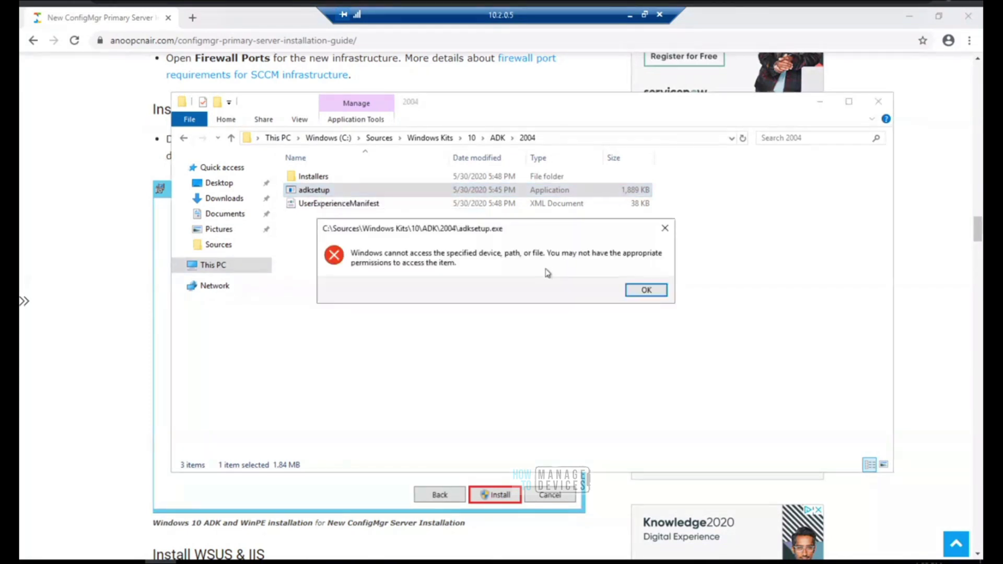
left_click(647, 291)
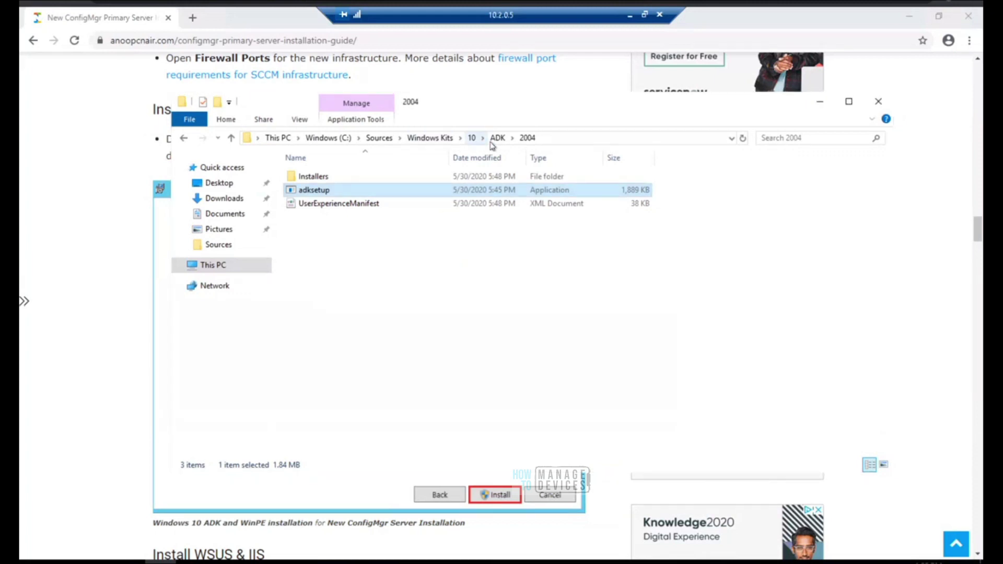
Step: Go back up to C:\Sources and copy the Windows Kits folder
left_click(441, 139)
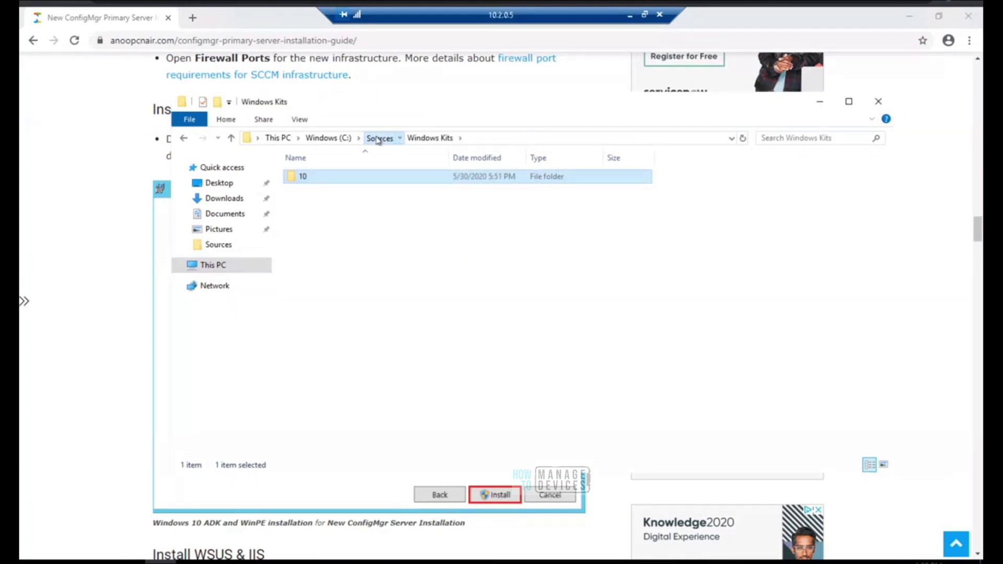
left_click(379, 138)
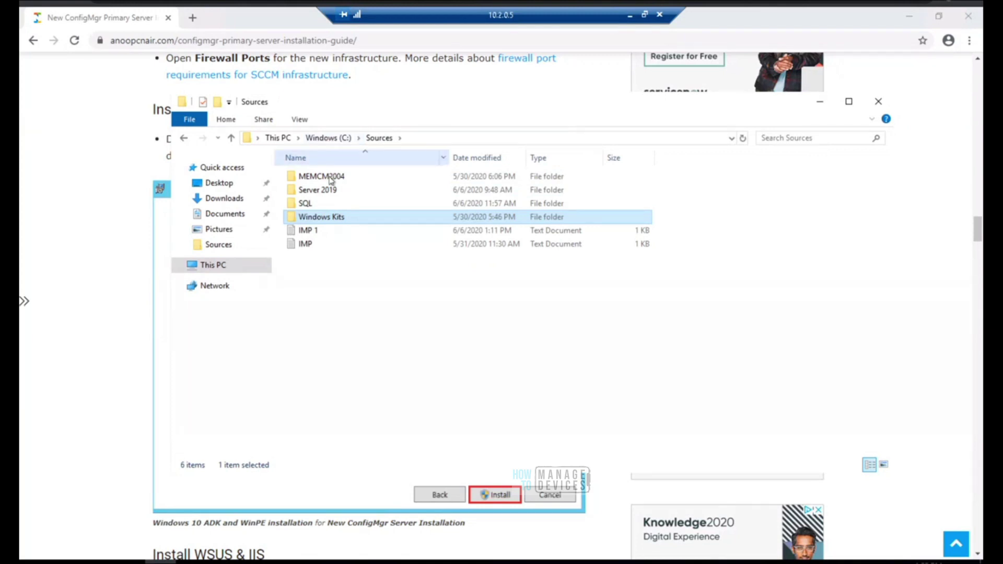
right_click(337, 216)
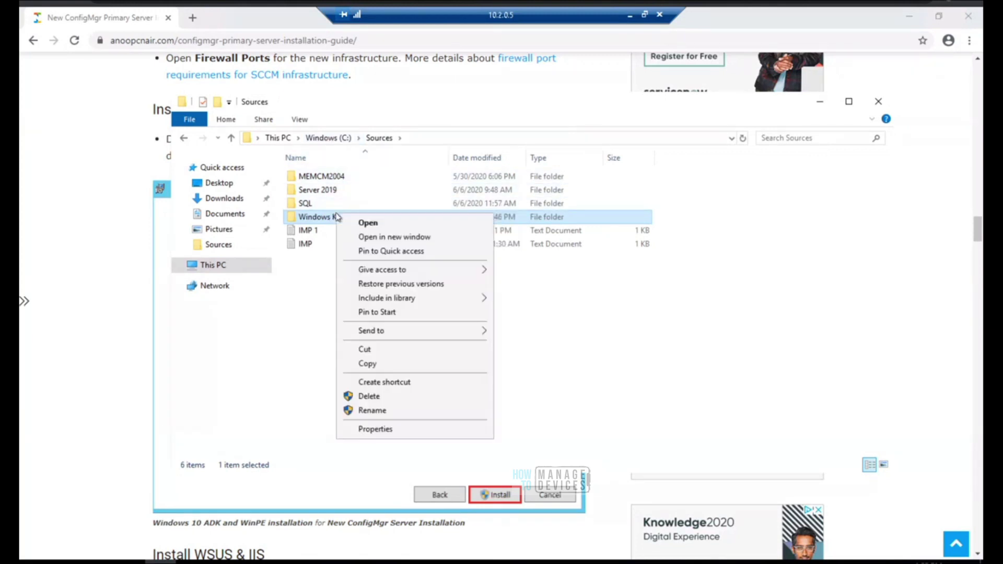
left_click(369, 364)
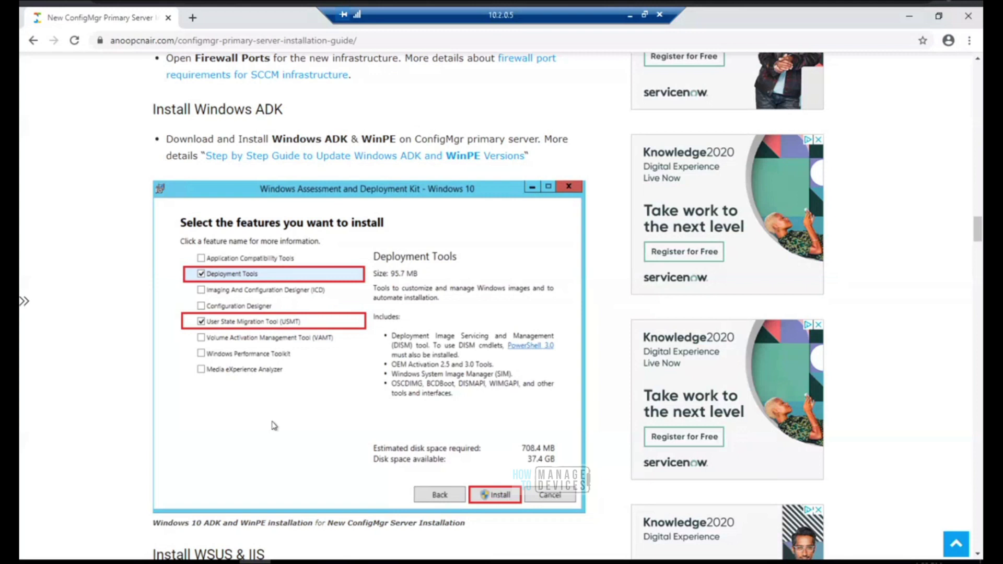
Step: Create a folder named Sources on the SCCM-SQL (F:) drive and open it
left_click(282, 563)
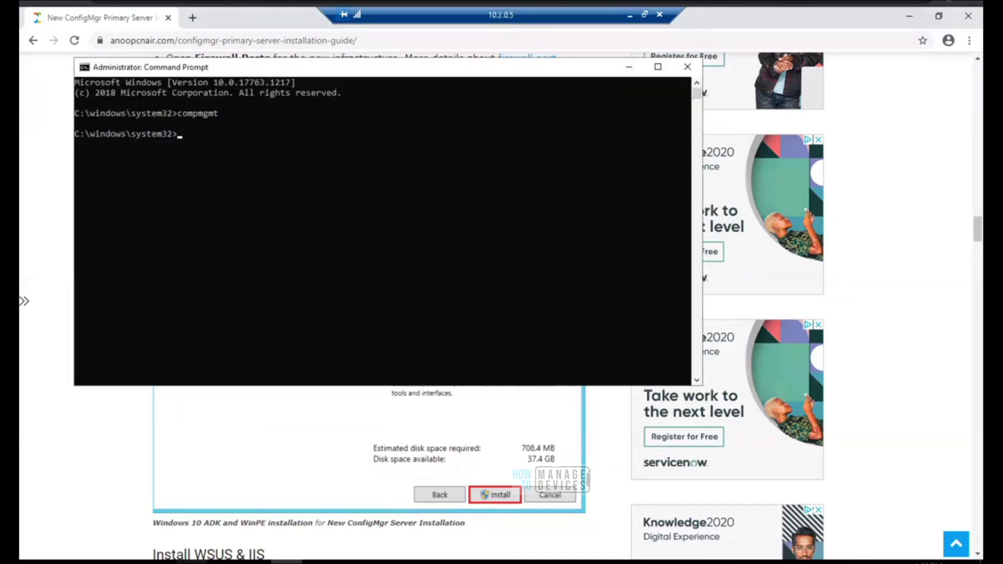
left_click(160, 563)
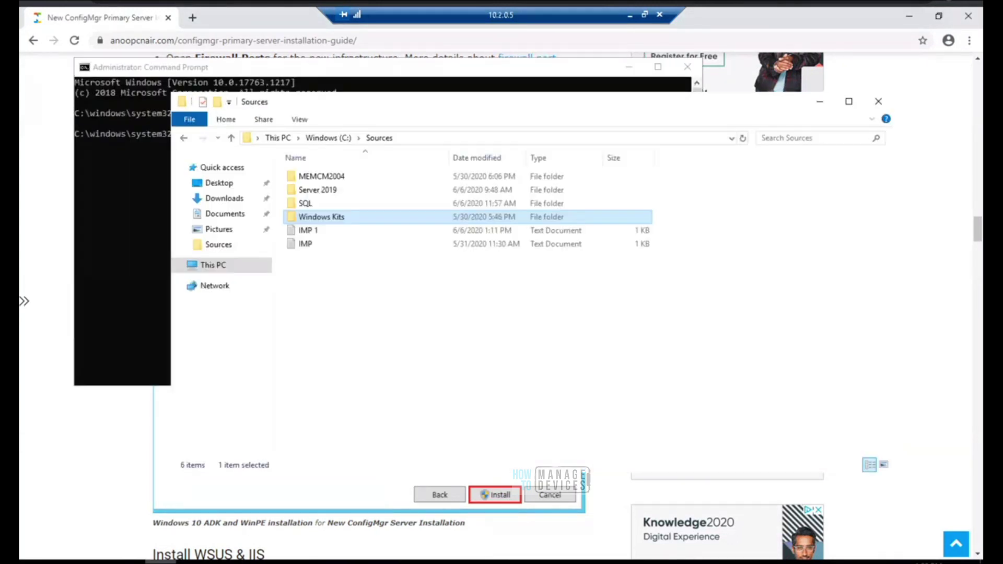
left_click(214, 266)
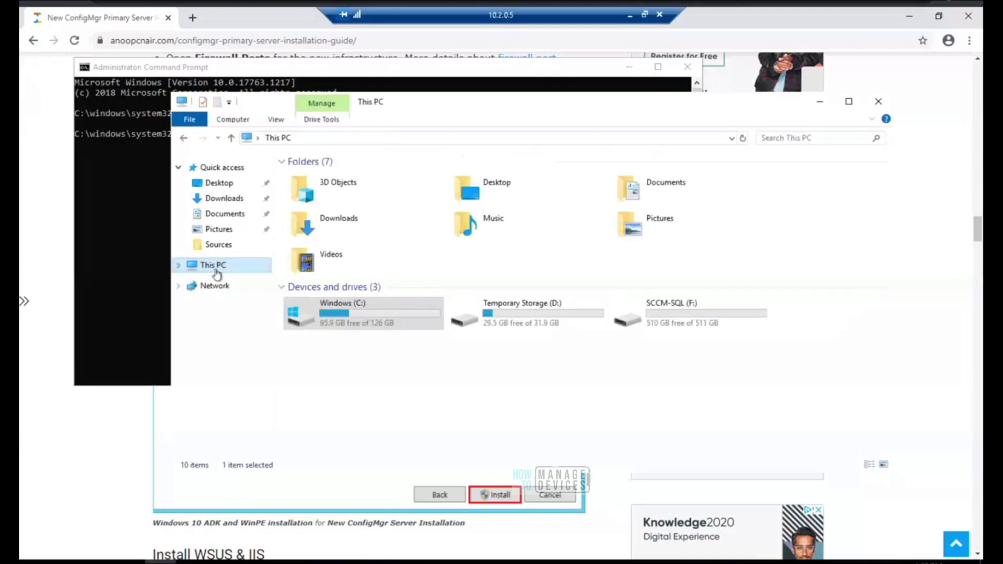
double_click(653, 319)
right_click(388, 275)
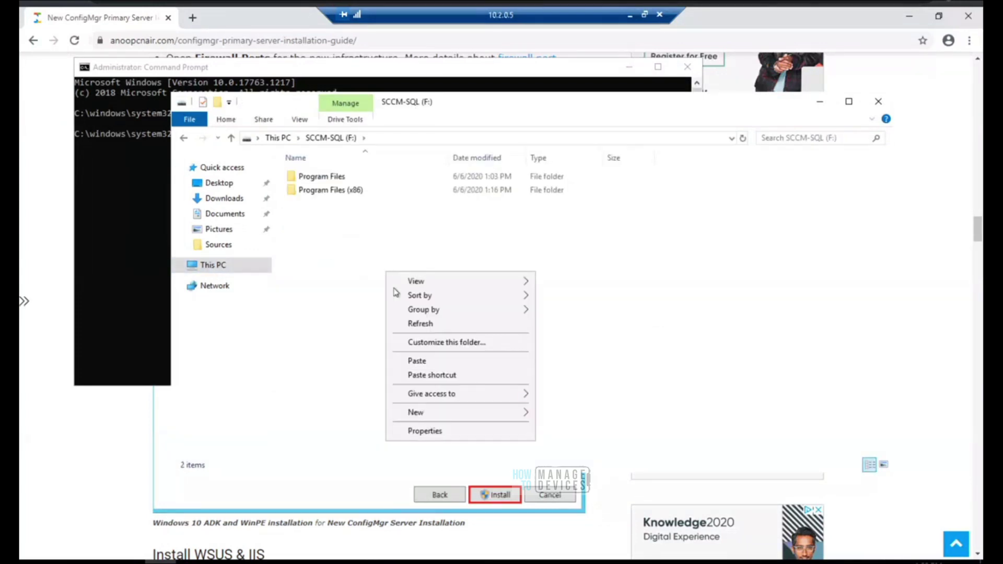
mouse_move(447, 415)
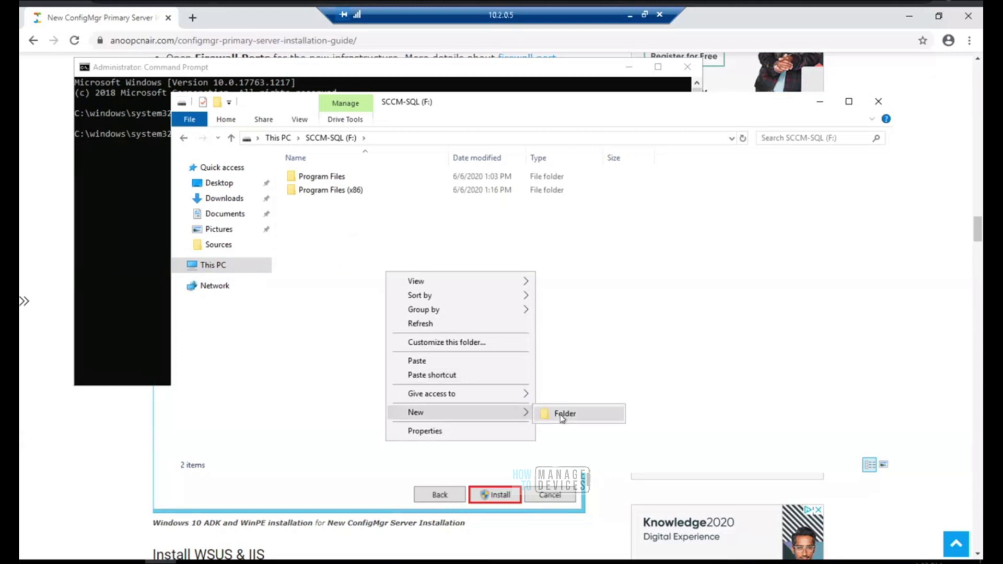
left_click(546, 415)
type("So")
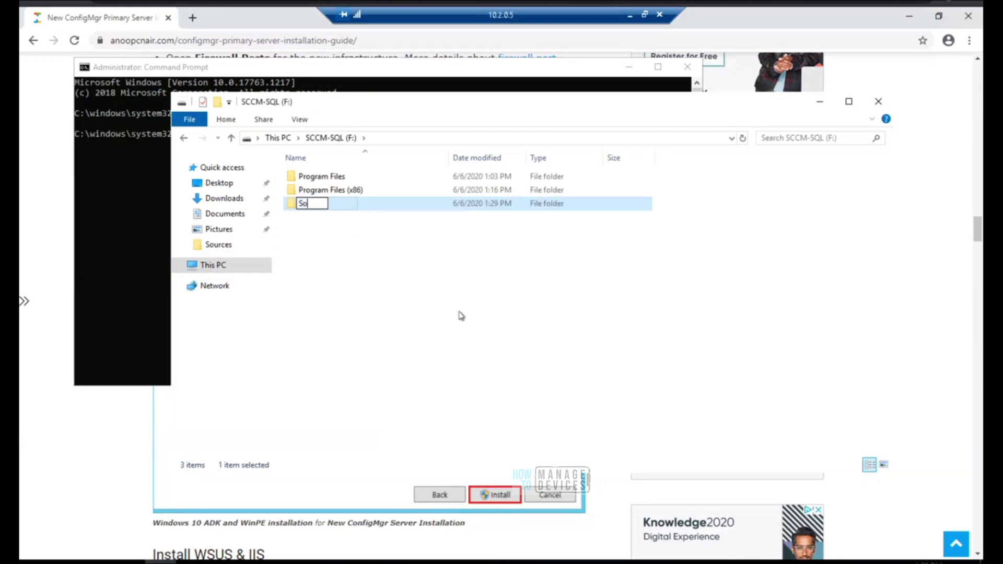
type("urces")
key("Return")
key("Return")
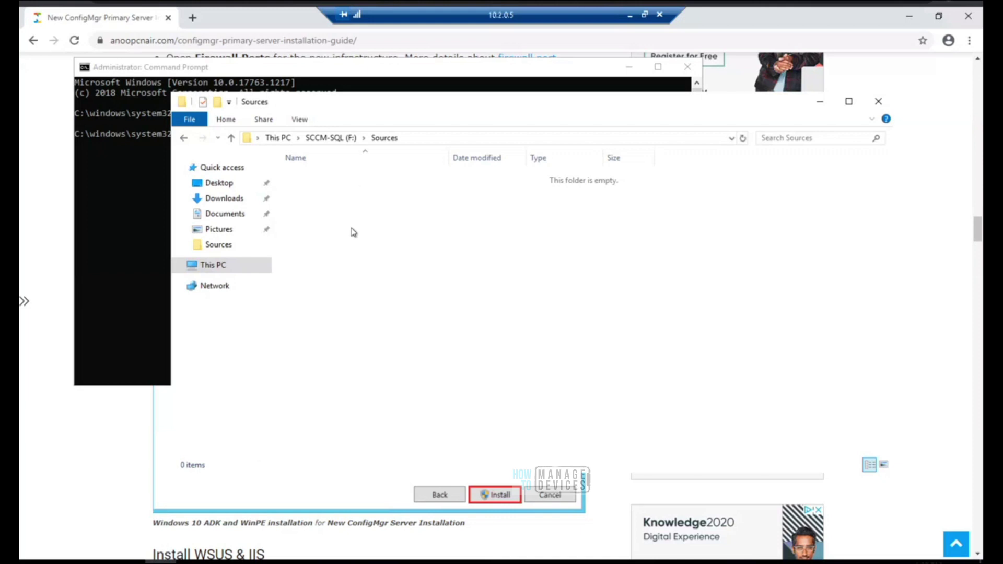
Step: Paste the copied Windows Kits folder into F:\Sources, granting administrator permission for all current items
right_click(354, 232)
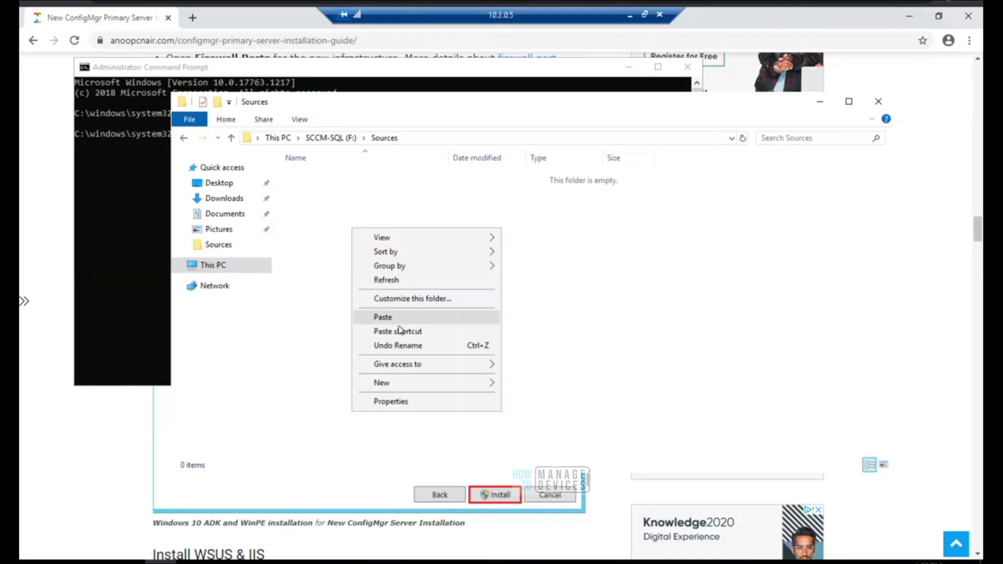
left_click(399, 321)
left_click(263, 231)
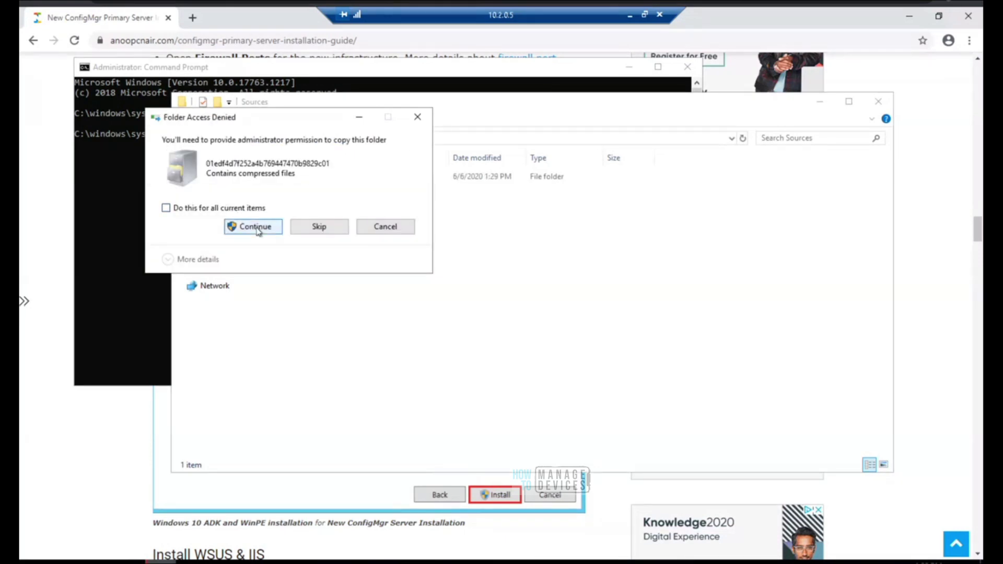
left_click(257, 228)
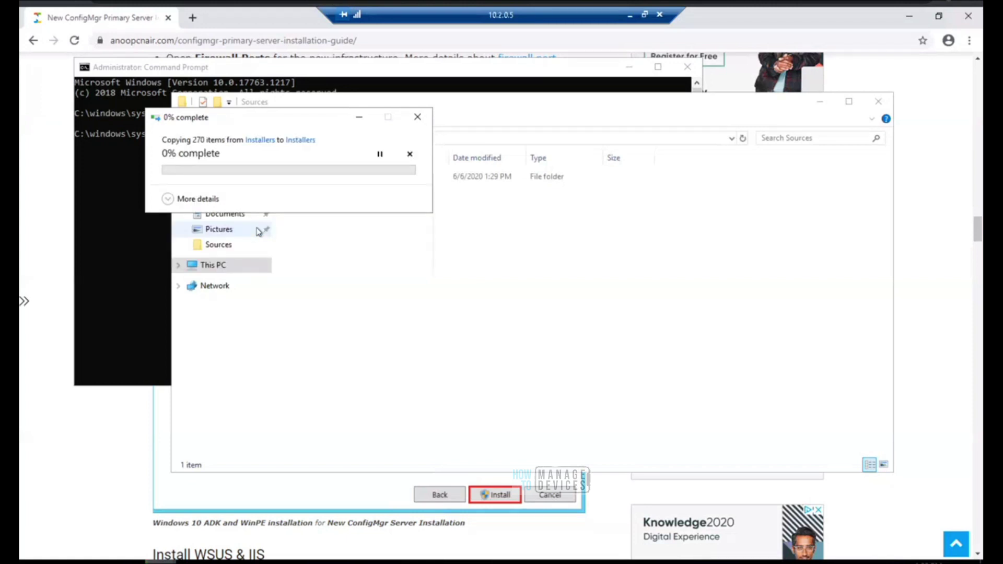
left_click(221, 209)
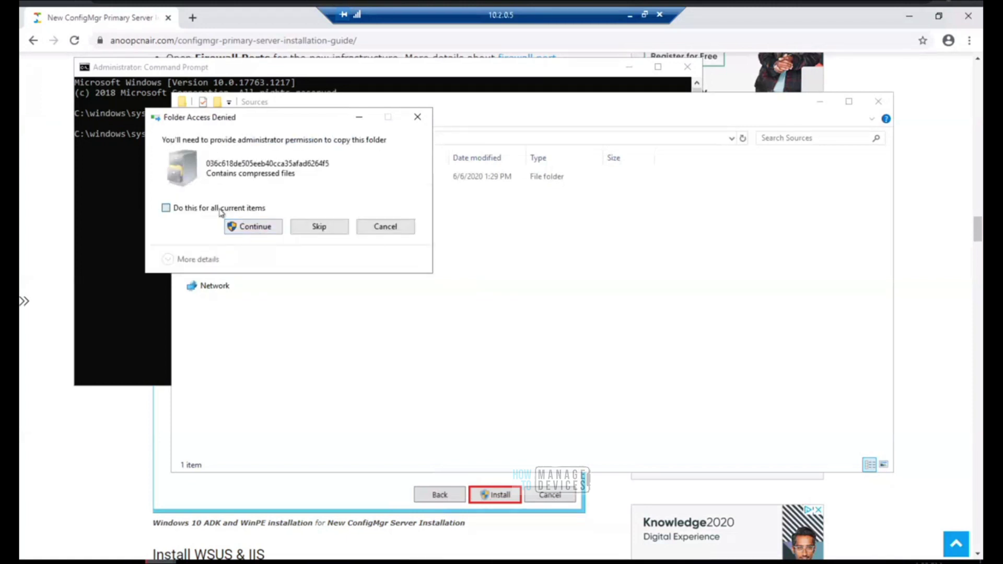
left_click(250, 229)
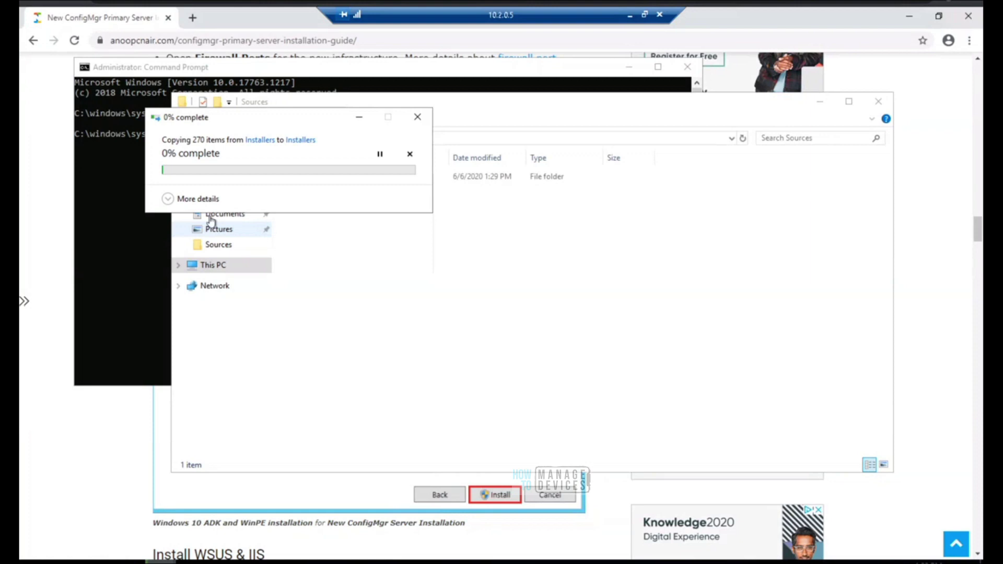
Step: Show the detailed copy progress and check the Sources folder from the root of the SCCM-SQL (F:) drive
left_click(199, 202)
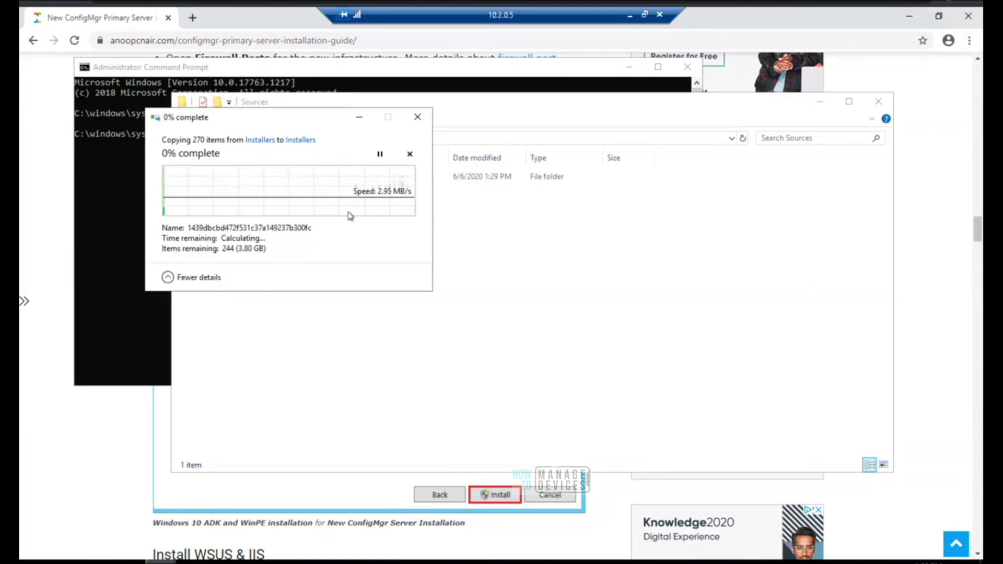
left_click_drag(274, 119, 373, 235)
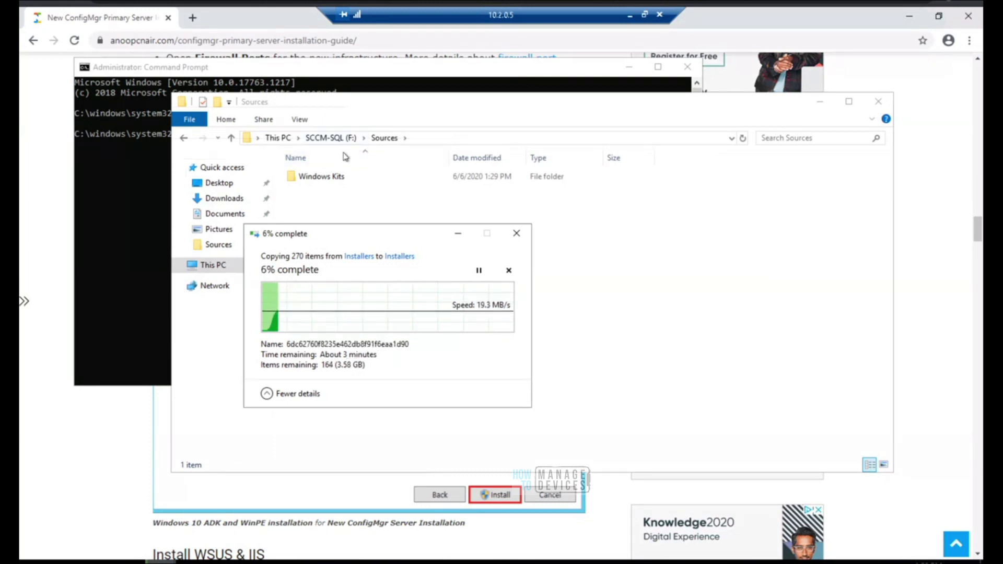
left_click(330, 138)
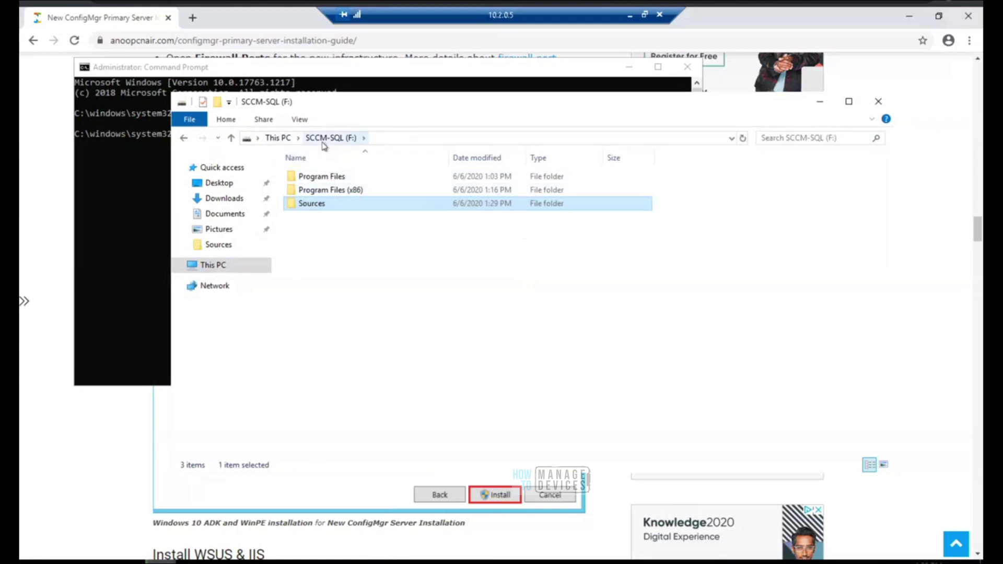
double_click(320, 203)
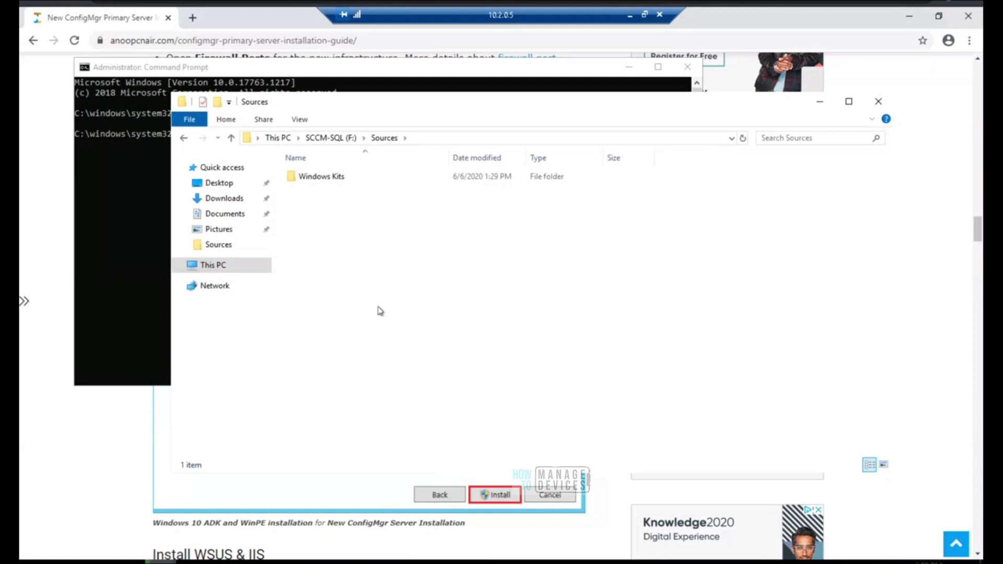
Step: Open C:\Sources in a second window, check the contents of the MEMCM2004 folder and copy that folder
left_click(160, 562)
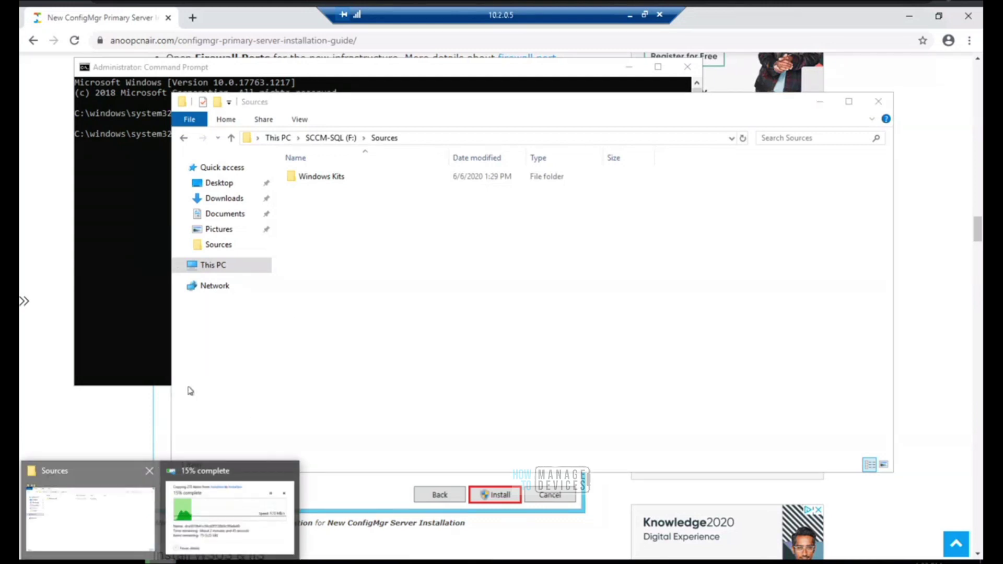
left_click(184, 417)
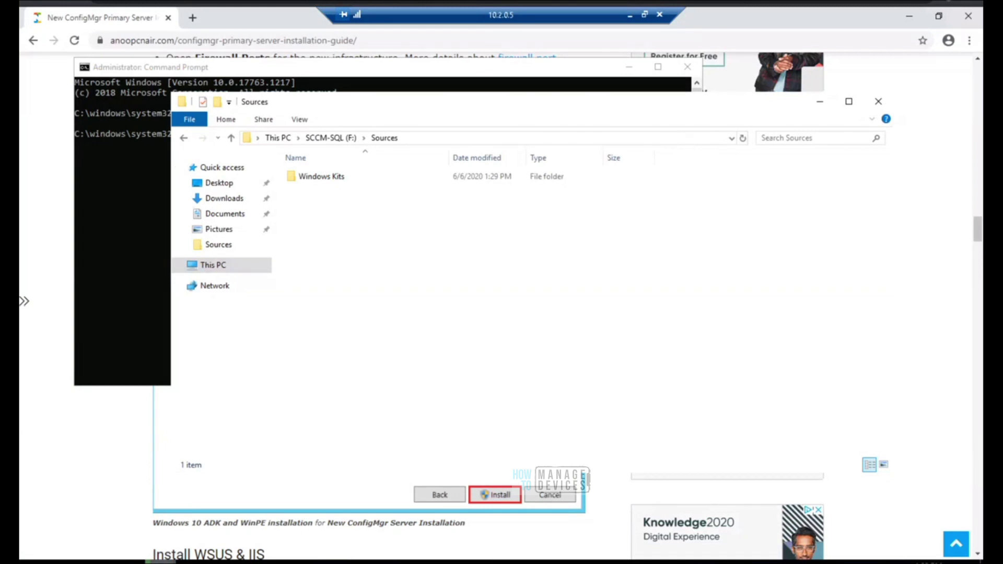
right_click(160, 562)
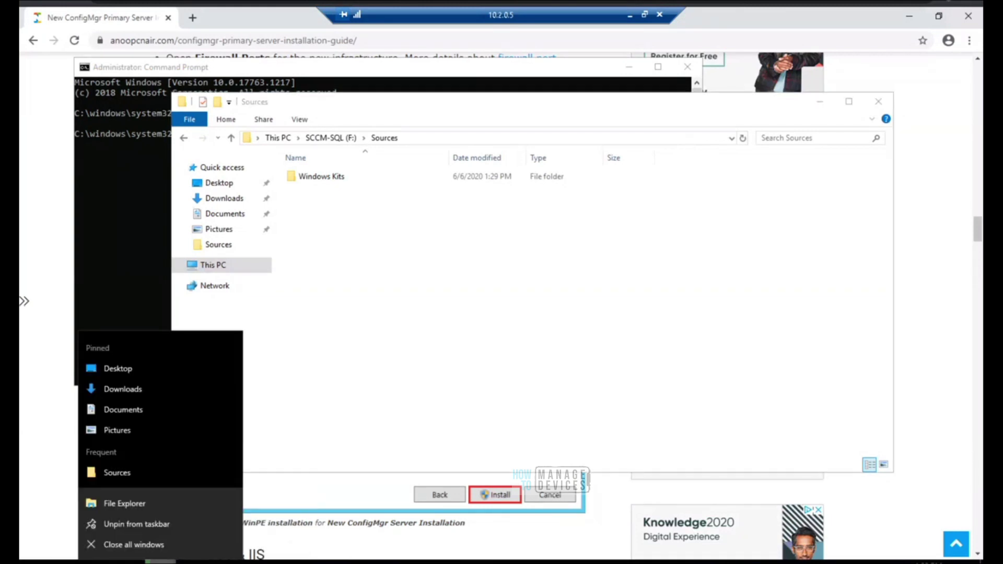
left_click(146, 473)
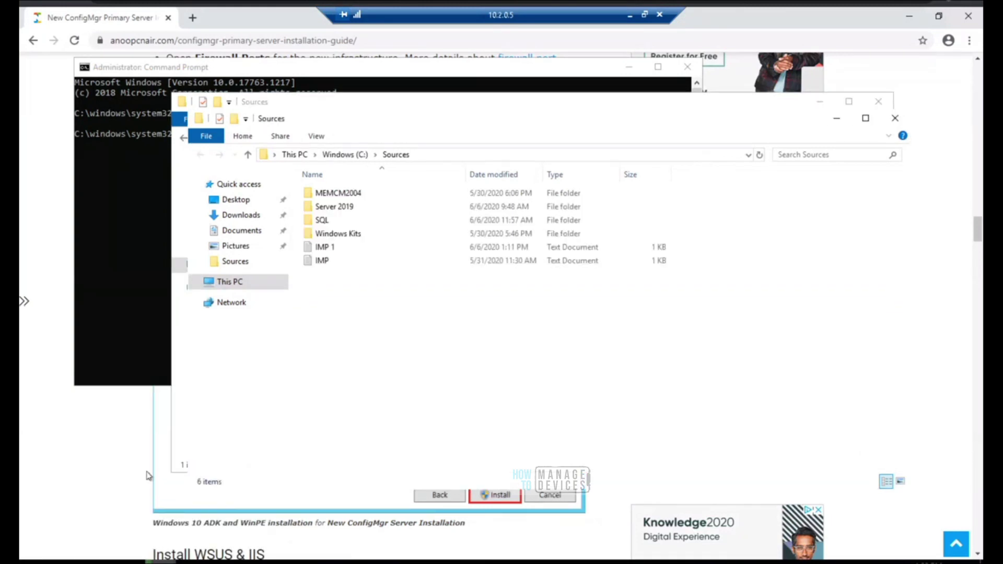
double_click(339, 194)
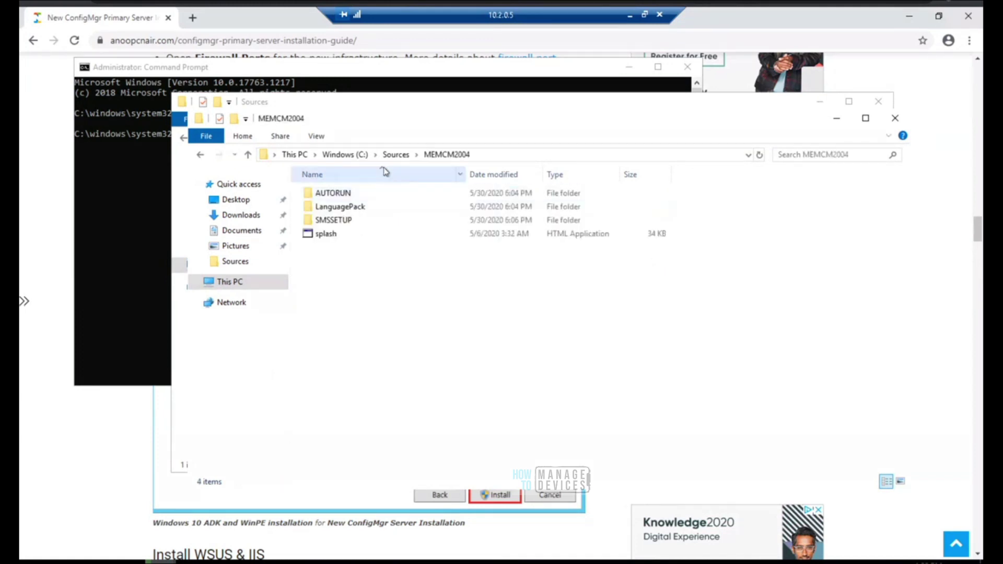
left_click(396, 155)
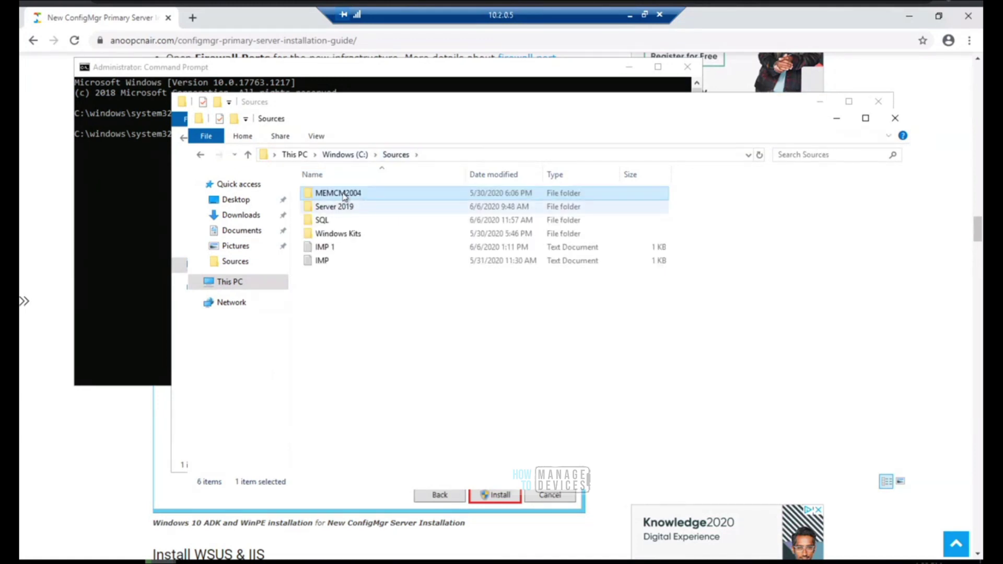
right_click(345, 194)
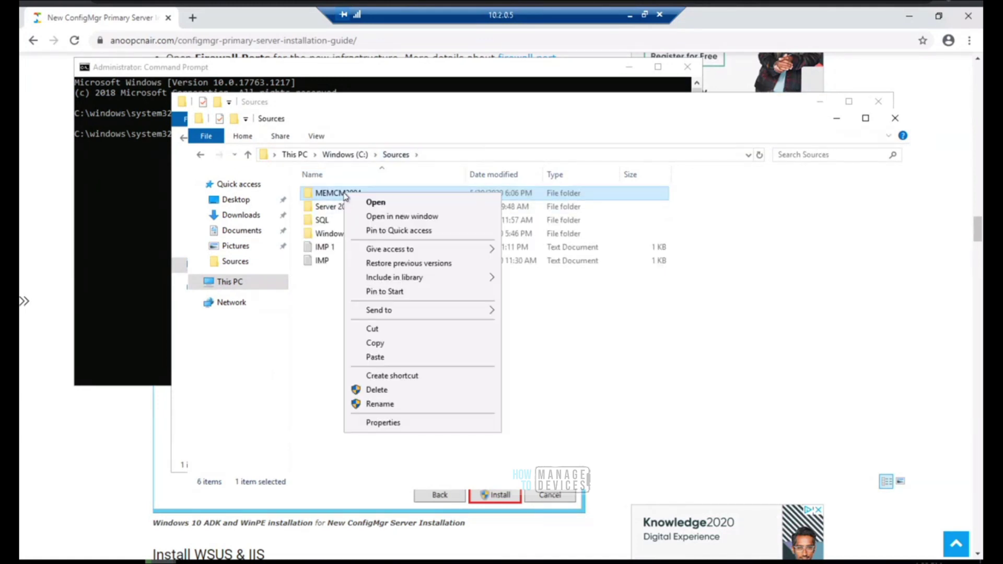
left_click(391, 346)
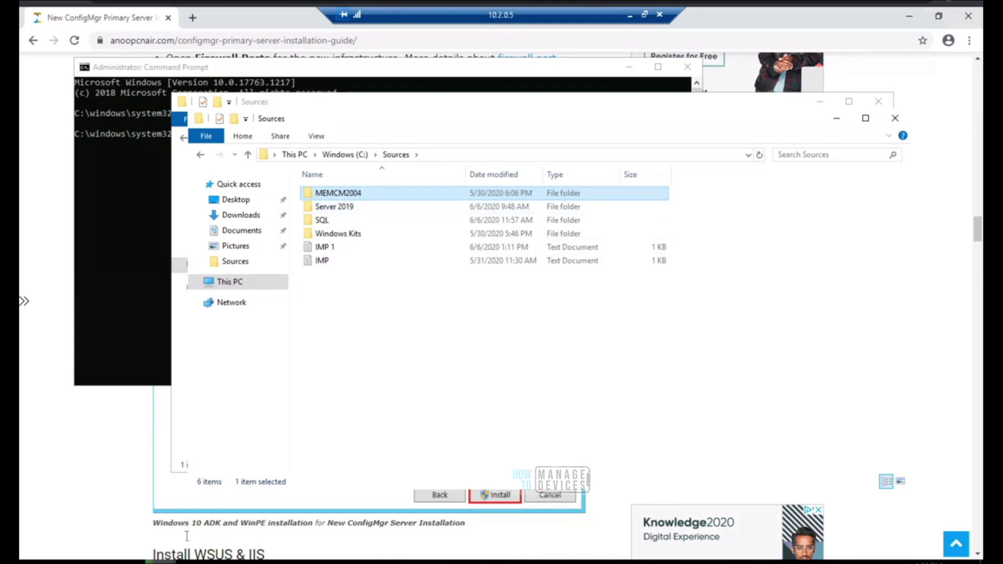
Step: Paste the copied MEMCM2004 folder into F:\Sources and move the copy progress window clear of the file list
left_click(162, 562)
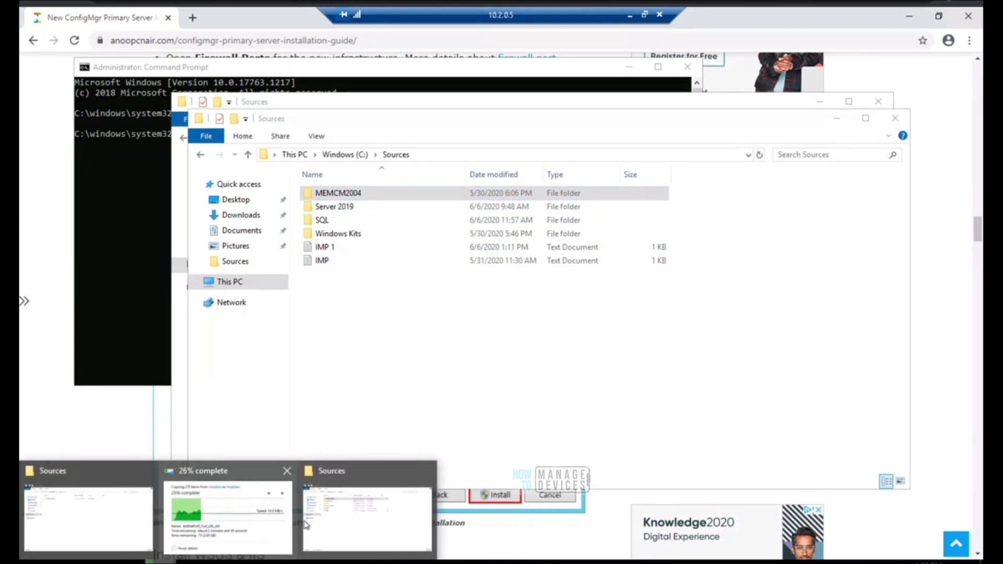
mouse_move(108, 525)
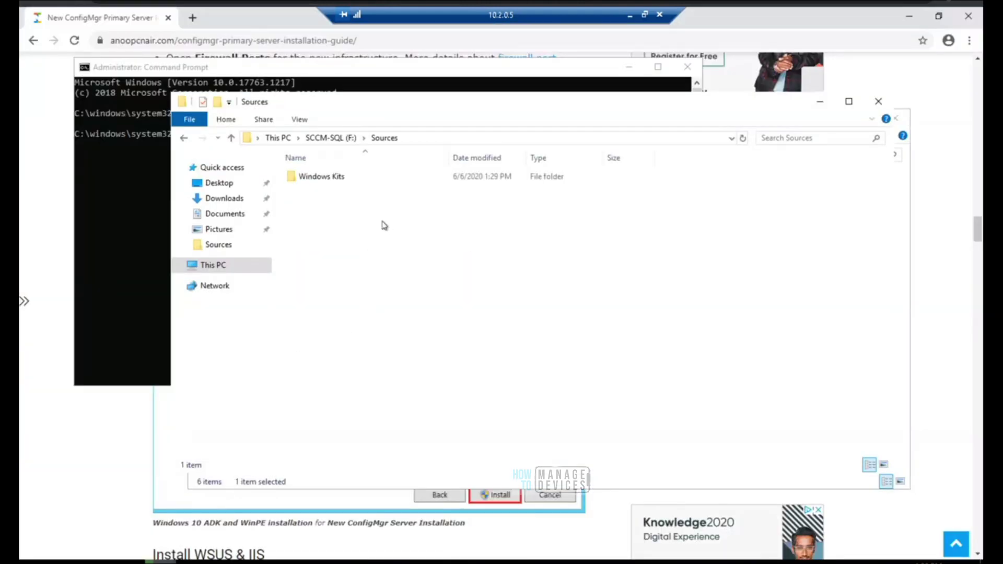
right_click(385, 225)
left_click(427, 312)
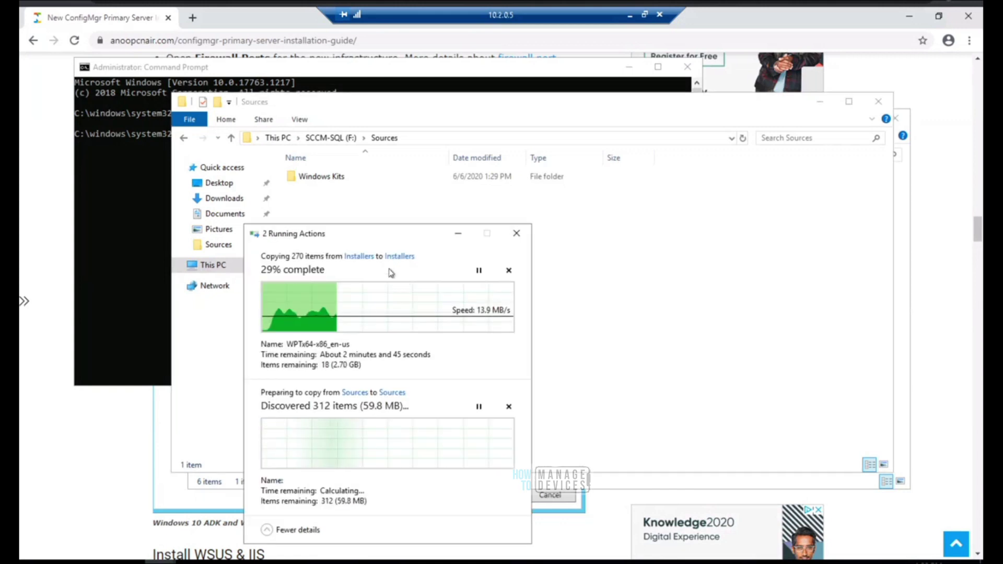
left_click_drag(439, 231, 795, 181)
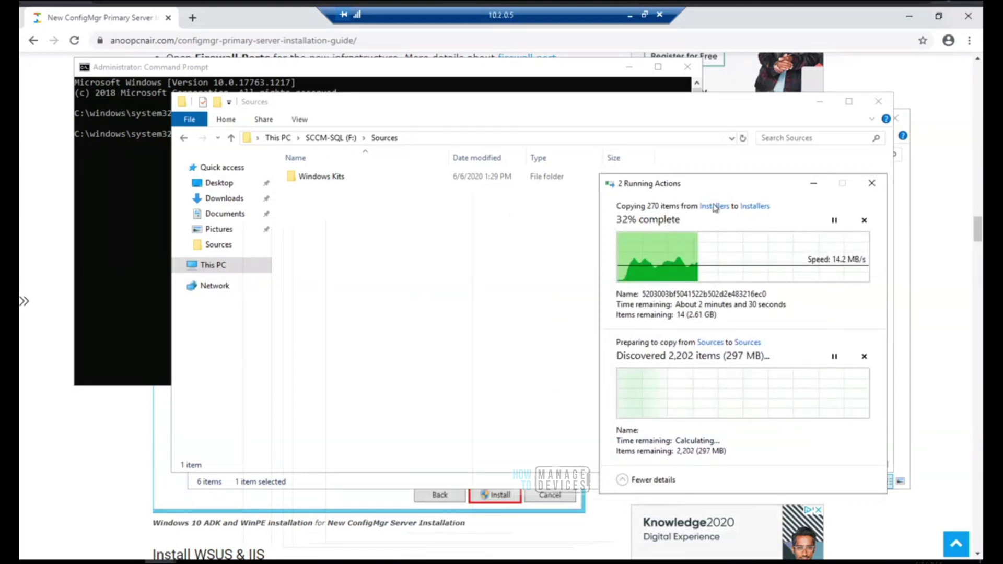
left_click_drag(723, 191, 726, 165)
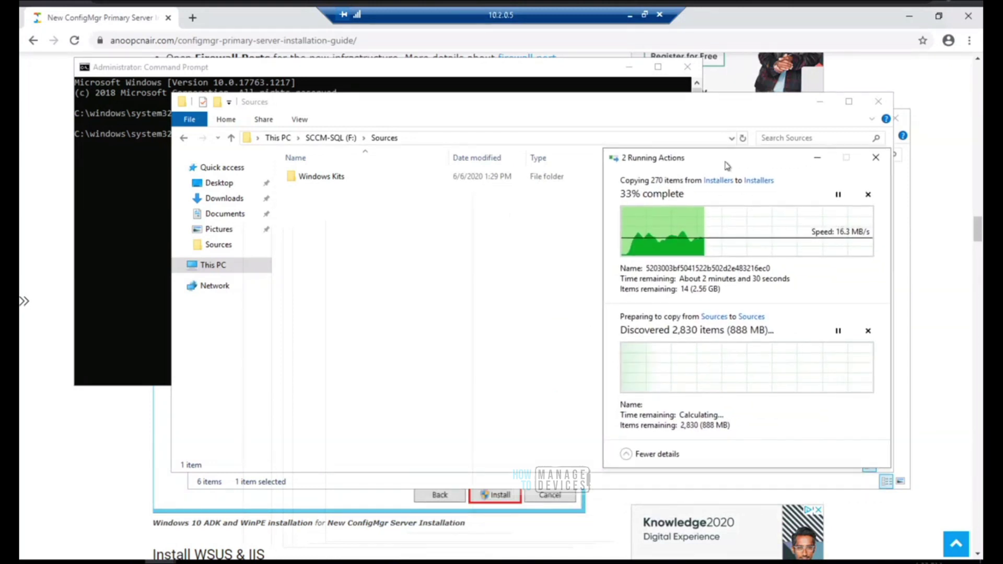
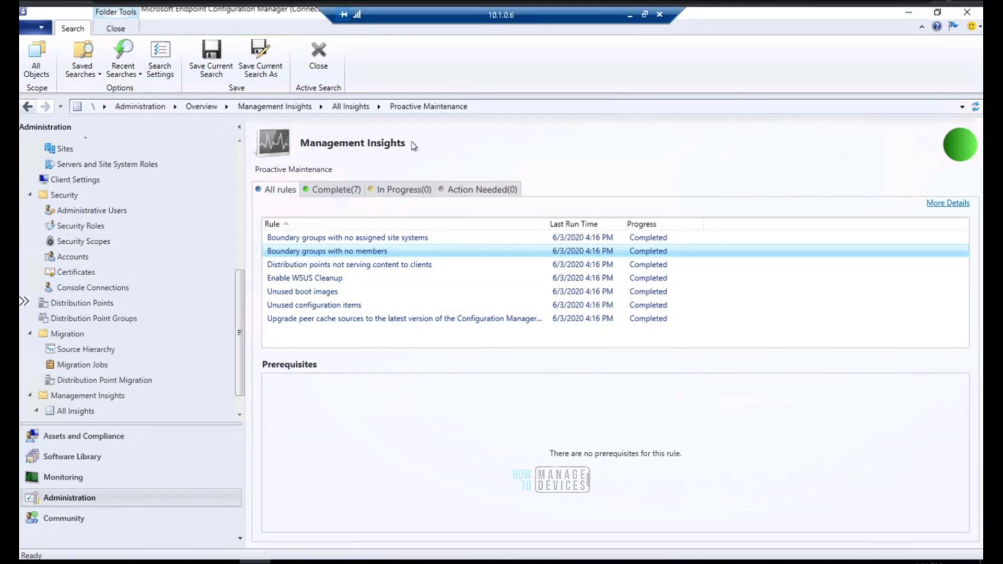
Step: In the Configuration Manager console, review the Proactive Maintenance rules and the Management Insights dashboard
left_click(340, 268)
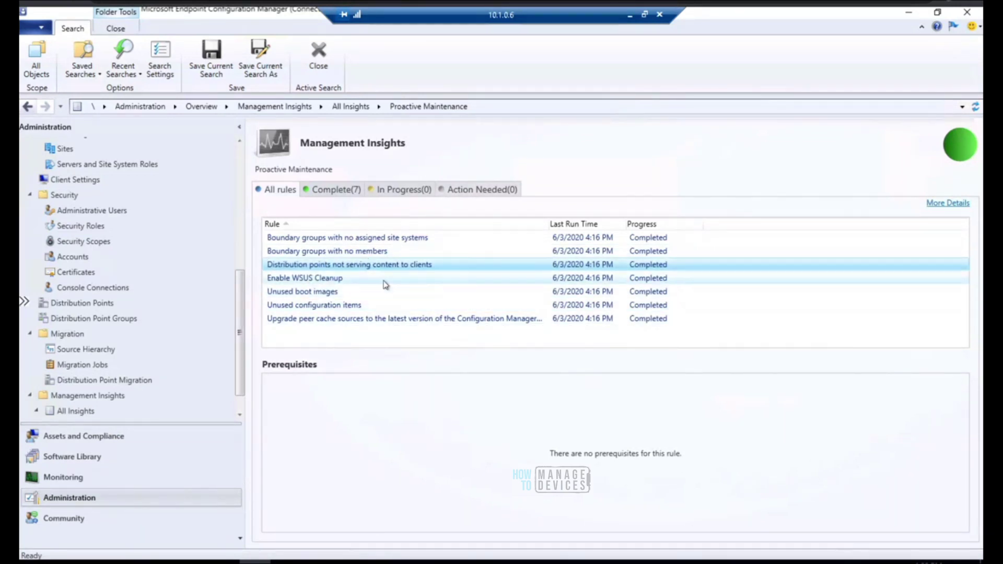
left_click(88, 396)
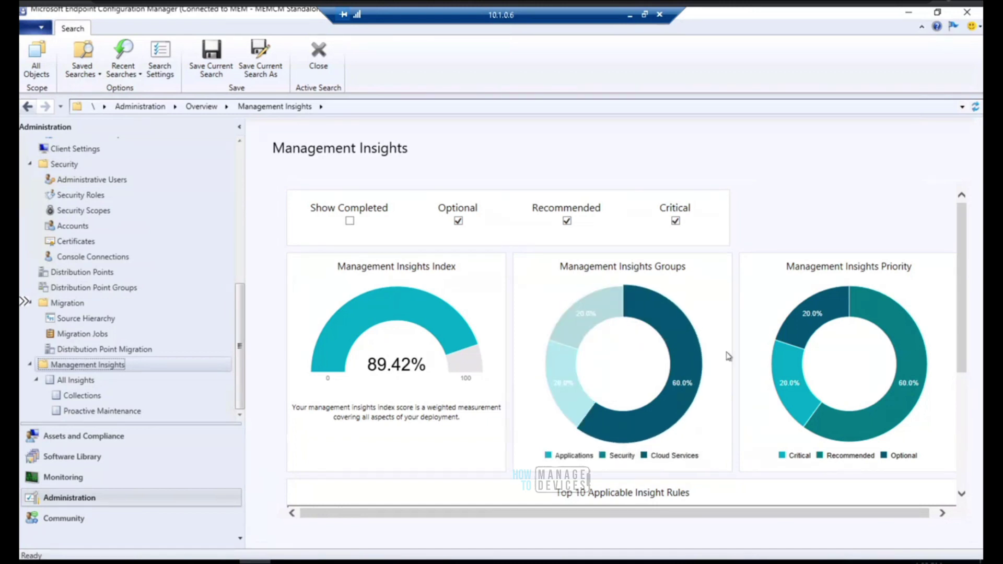
left_click_drag(964, 321, 963, 294)
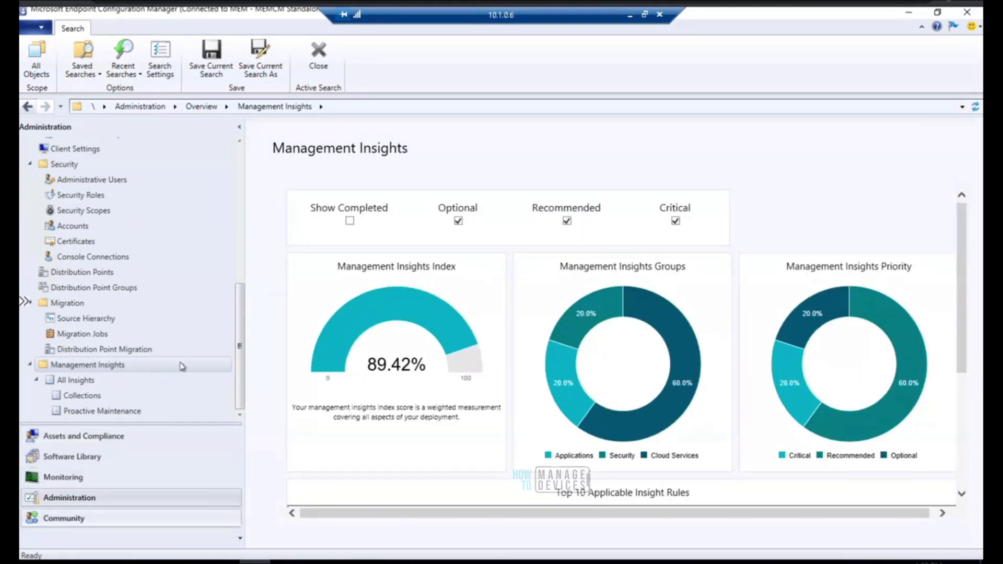
Step: Look through the Discovery Methods, Boundaries and Boundary Groups nodes under Hierarchy Configuration, returning to Discovery Methods
left_click_drag(240, 342, 238, 219)
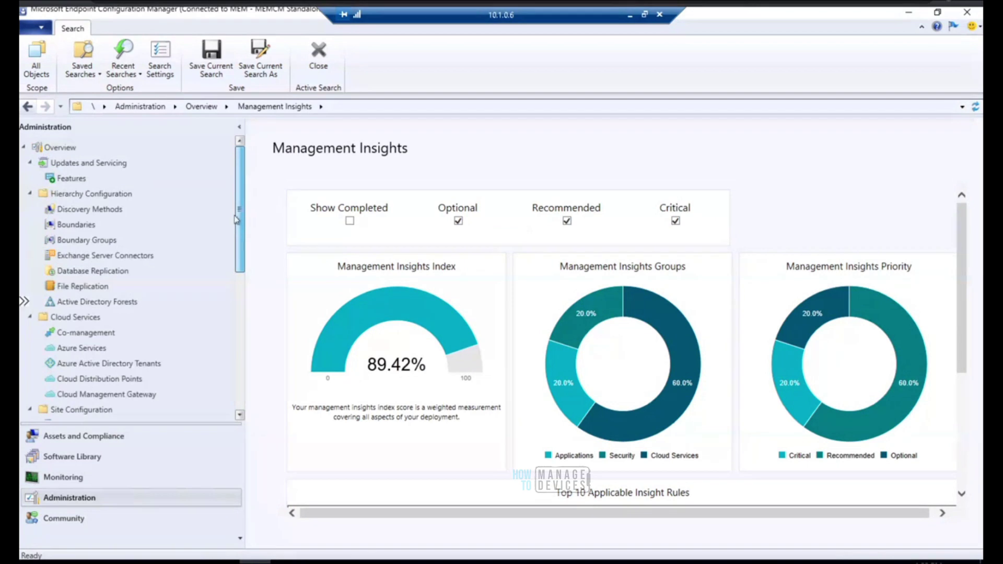
left_click(86, 210)
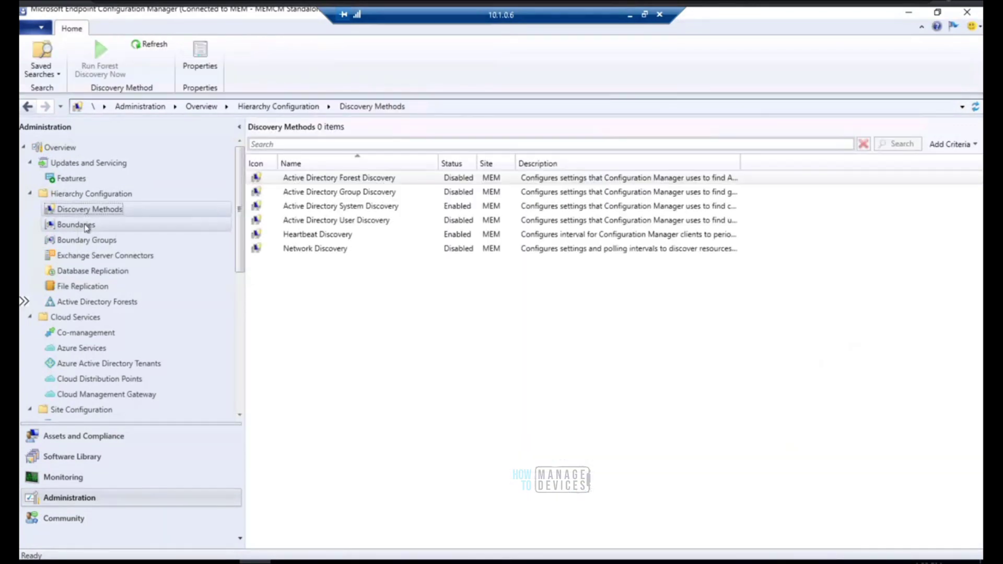
left_click(84, 224)
left_click(87, 241)
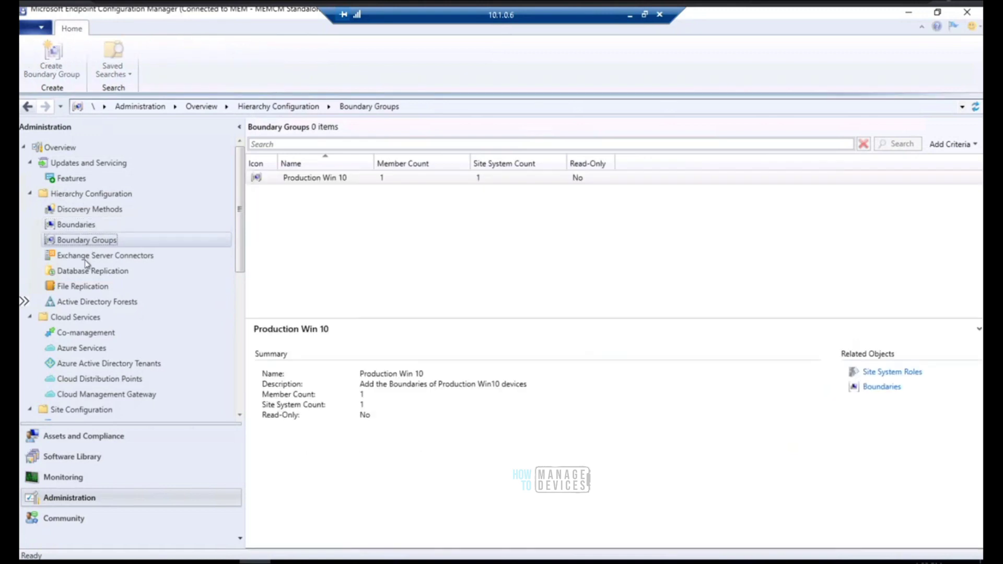
left_click(86, 255)
left_click(96, 213)
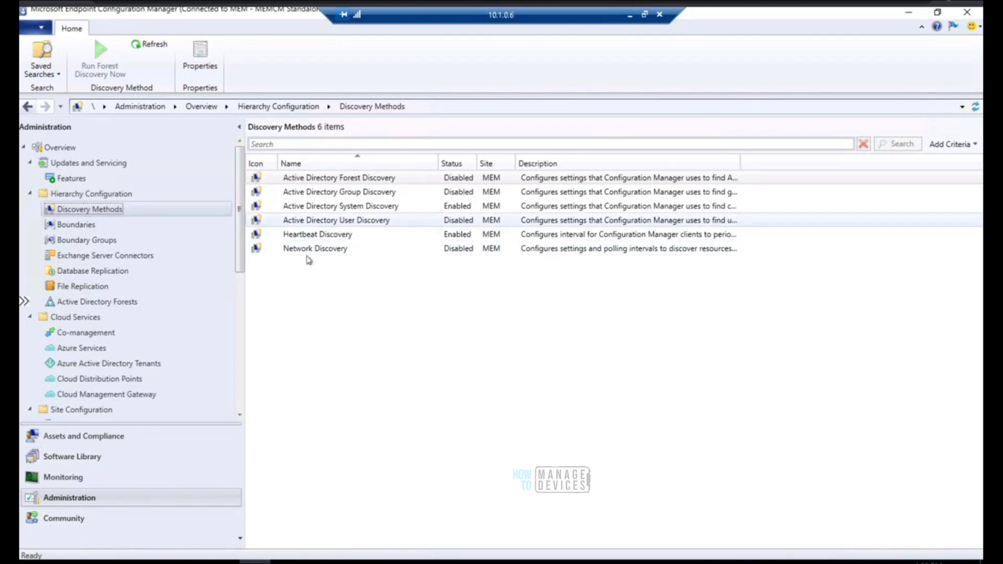
Step: Show the Devices list in Assets and Compliance and examine the Client Diagnostics options for PROD-WIN20
left_click(96, 439)
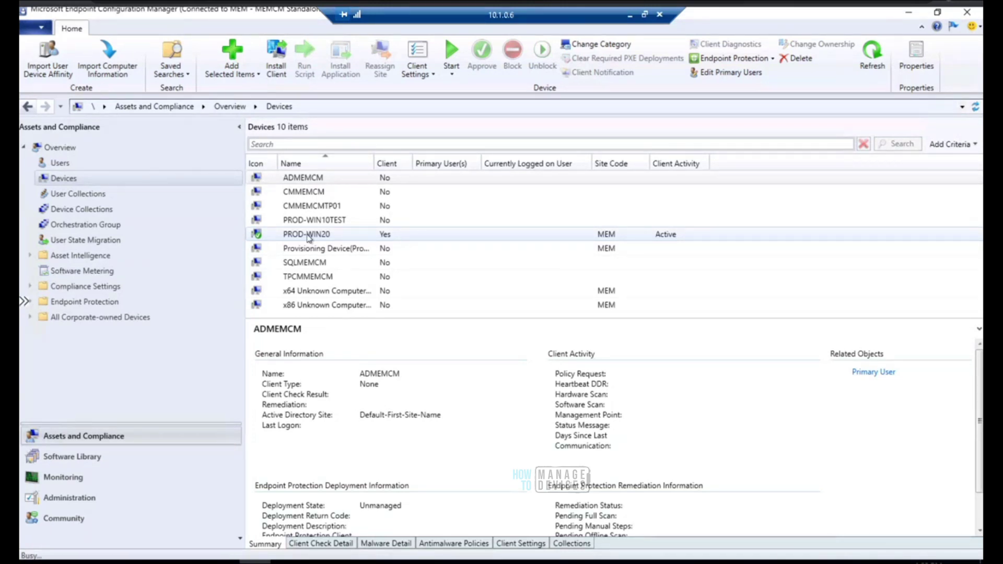
left_click(309, 236)
right_click(309, 236)
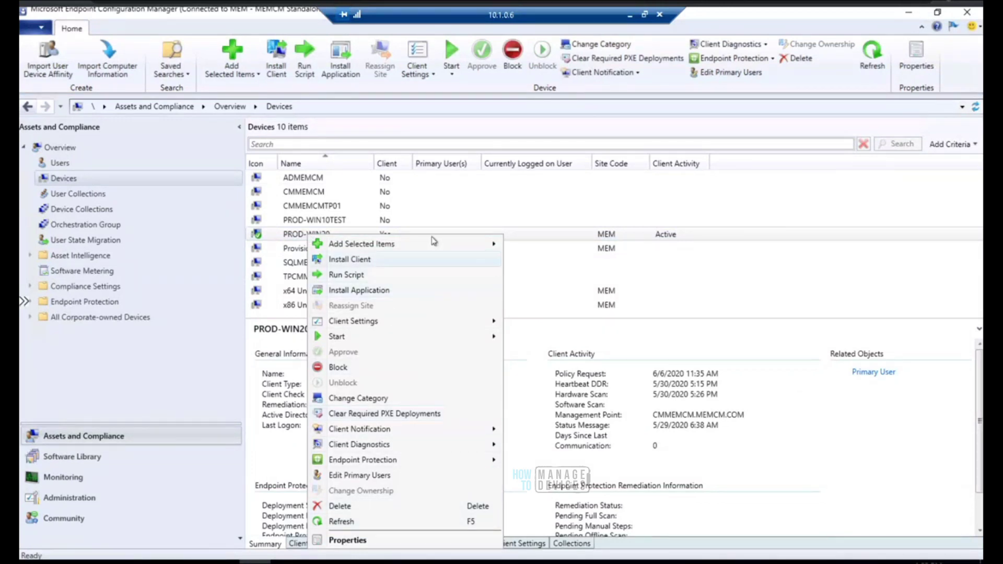
right_click(286, 237)
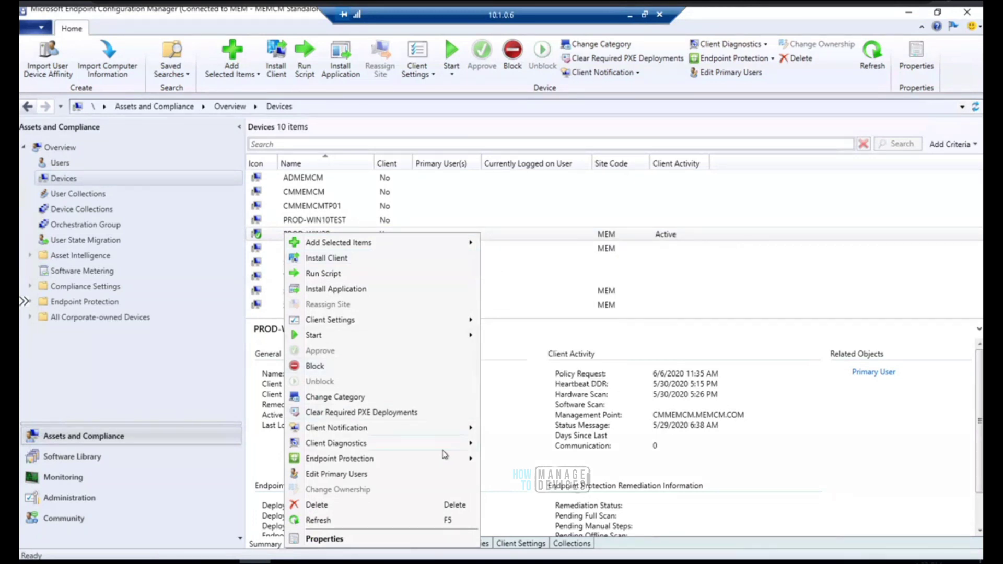
mouse_move(458, 449)
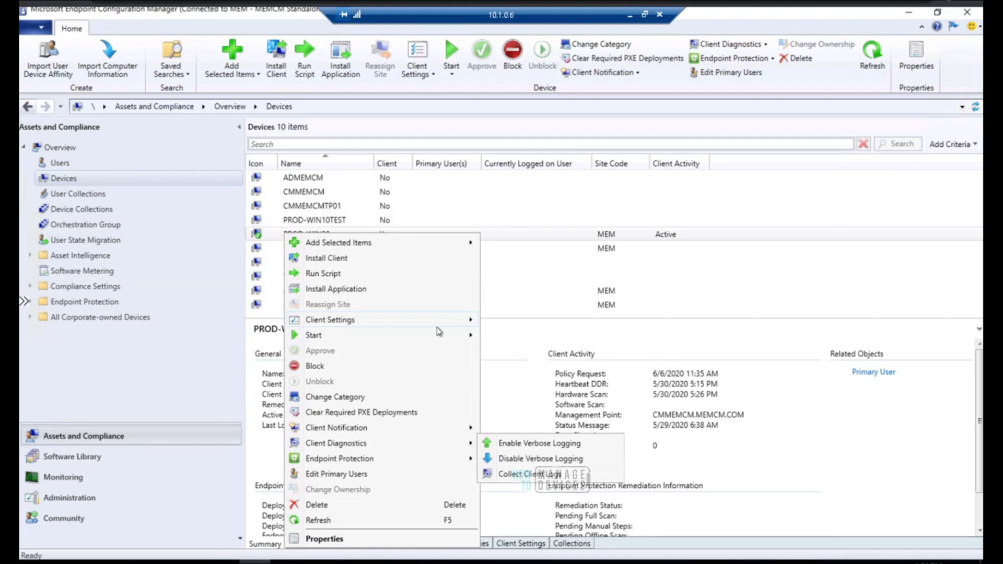
Step: Start Resource Explorer for PROD-WIN20 and show its Diagnostic Files
mouse_move(444, 335)
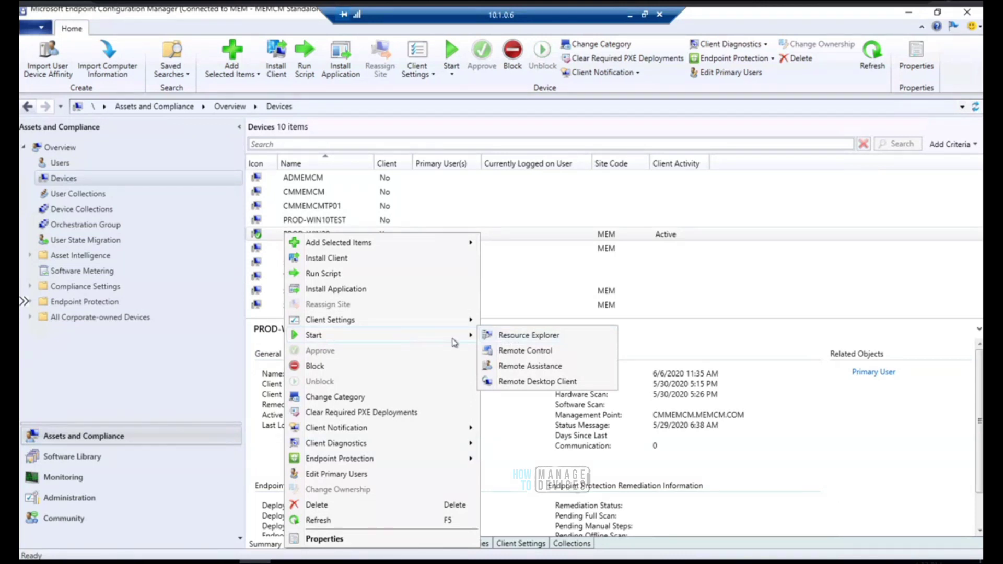
left_click(518, 337)
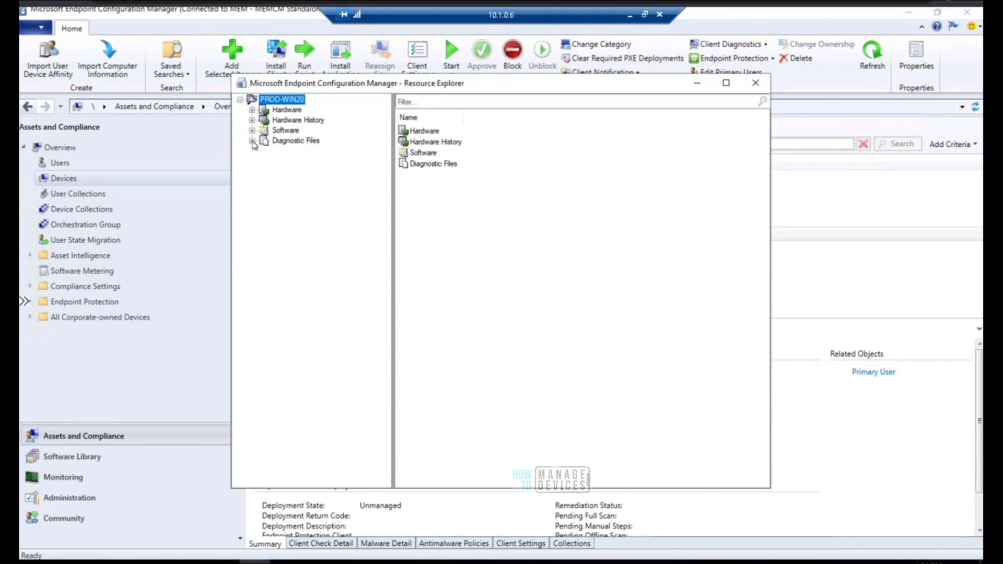
left_click(293, 143)
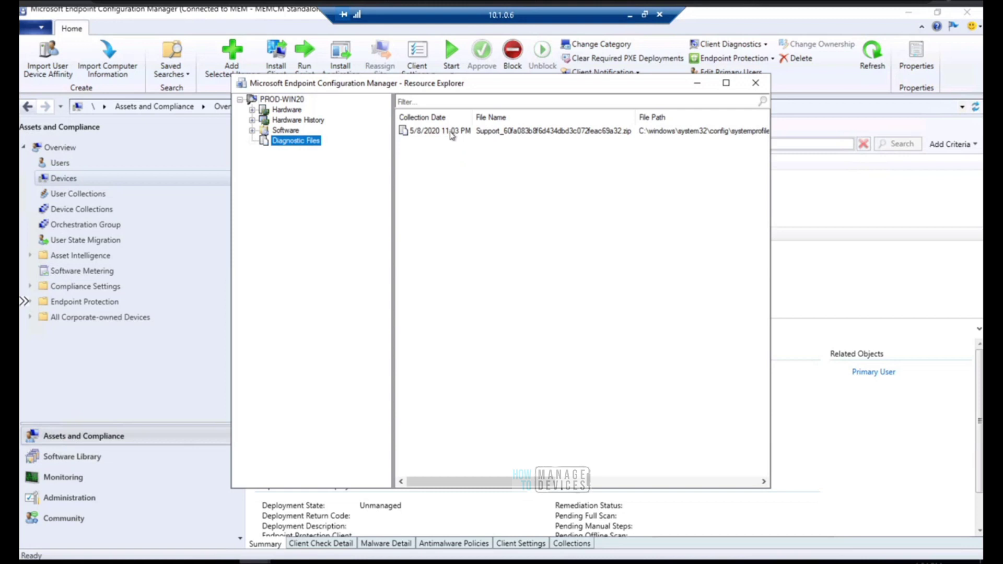
Step: Examine the properties of the collected support zip, including its full file path, and close them
right_click(452, 136)
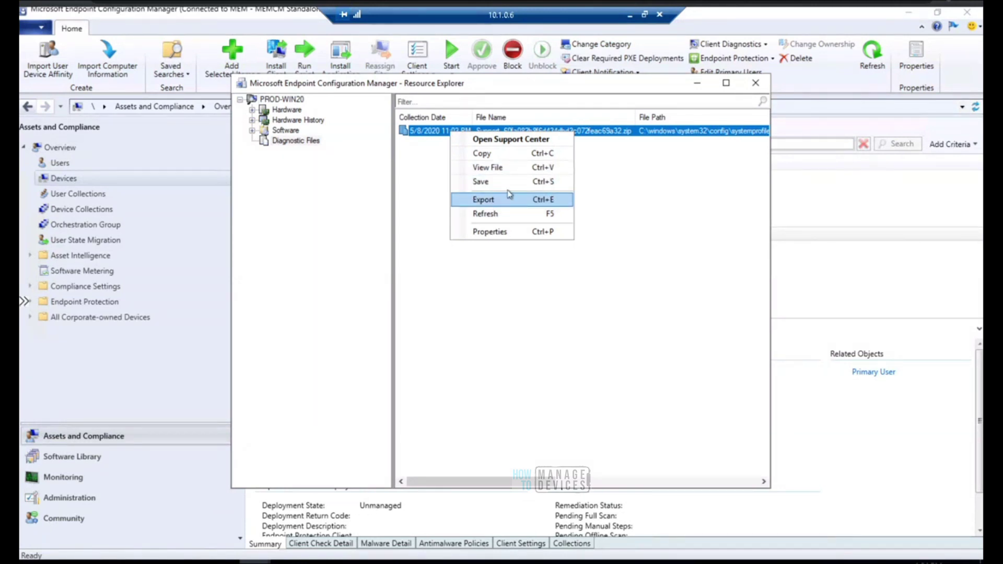
left_click(501, 231)
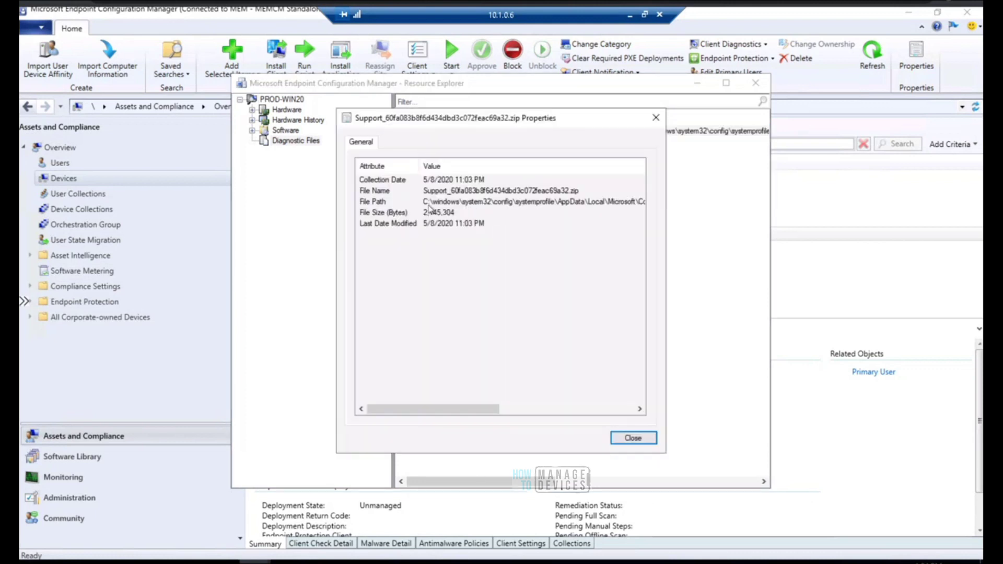
left_click_drag(424, 205, 643, 207)
left_click(586, 262)
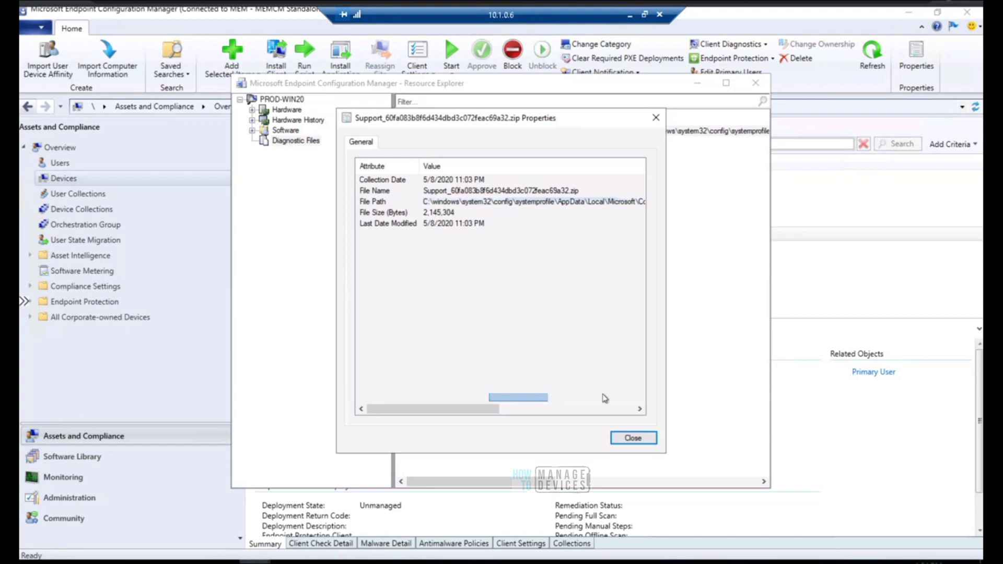
left_click(575, 410)
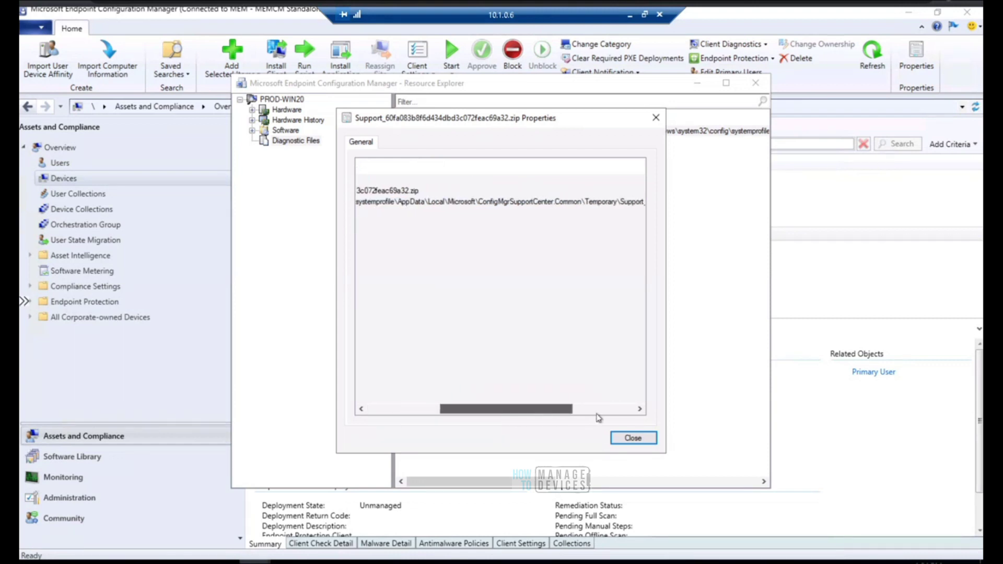
left_click(640, 410)
left_click_drag(631, 413, 382, 432)
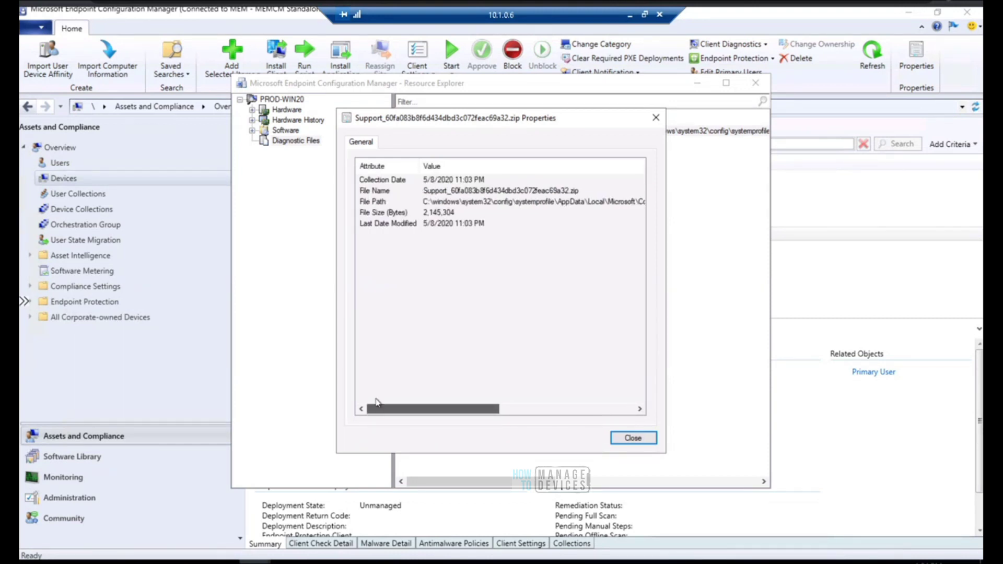
left_click(625, 437)
Step: View the contents of the collected support zip from the diagnostic files list
right_click(446, 133)
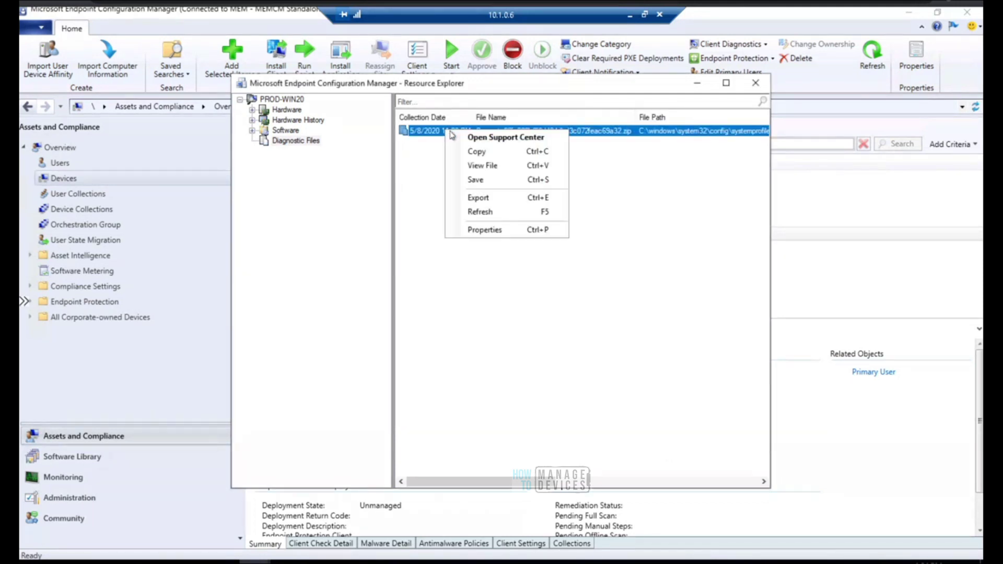
left_click(502, 173)
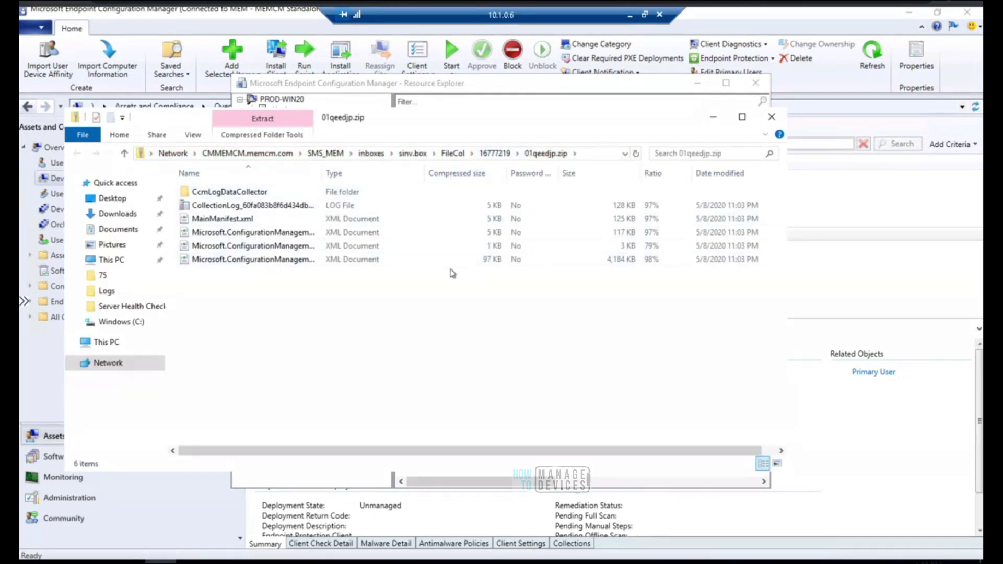
Step: Examine the support zip's network path, browse from sinv.box through FileCol and 16777219, and reopen 01qeedjp.zip
left_click(590, 153)
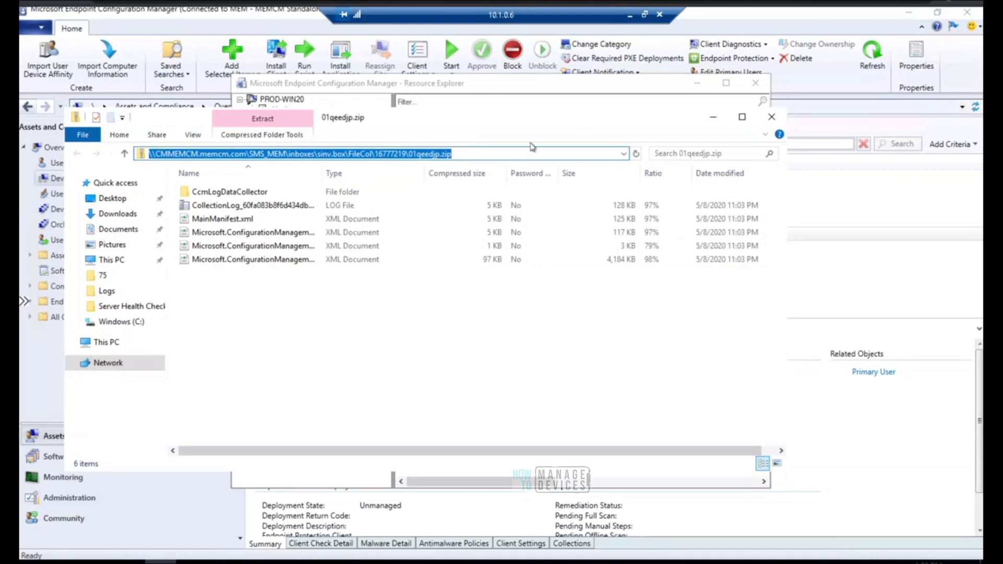
left_click(448, 292)
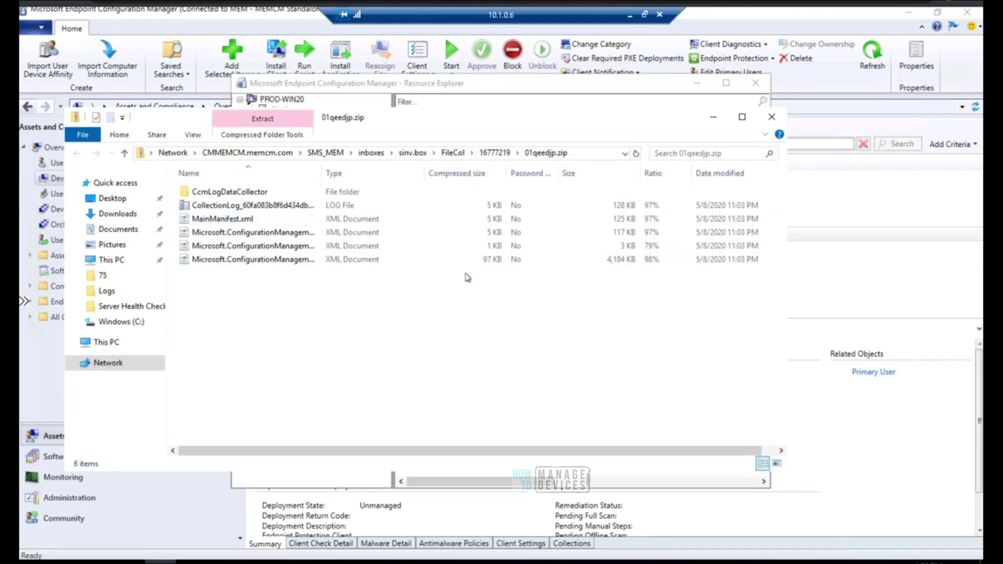
left_click(413, 153)
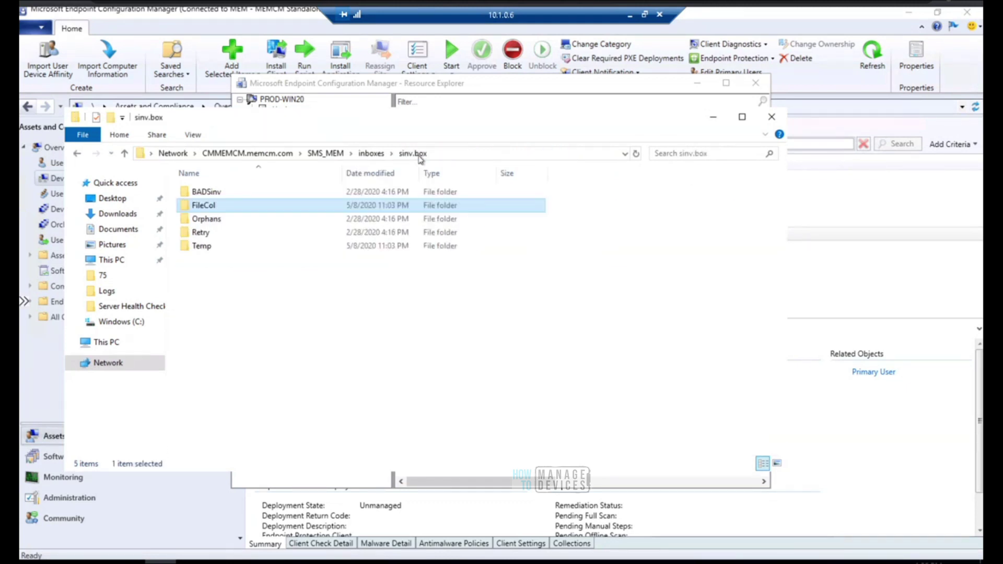
double_click(204, 206)
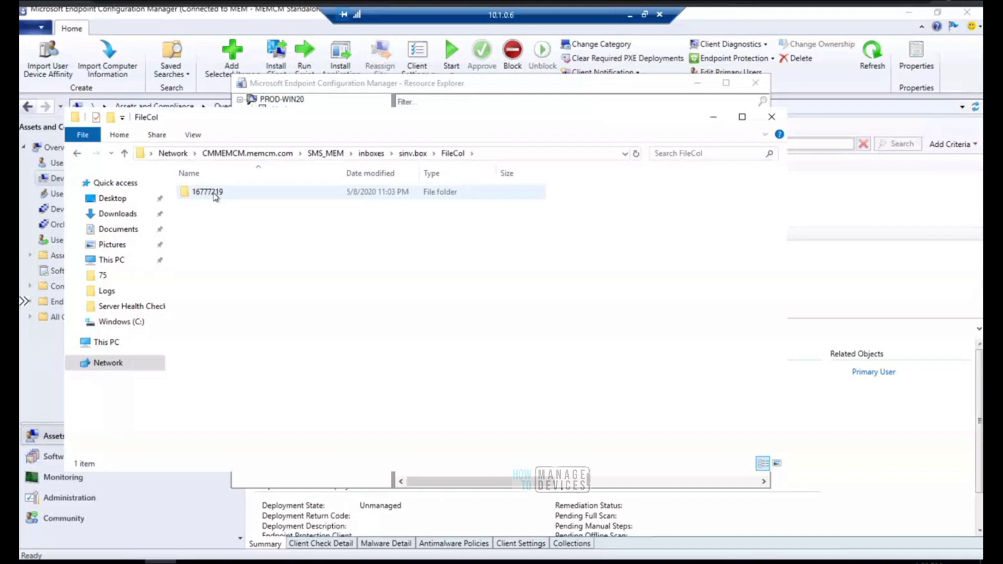
double_click(215, 197)
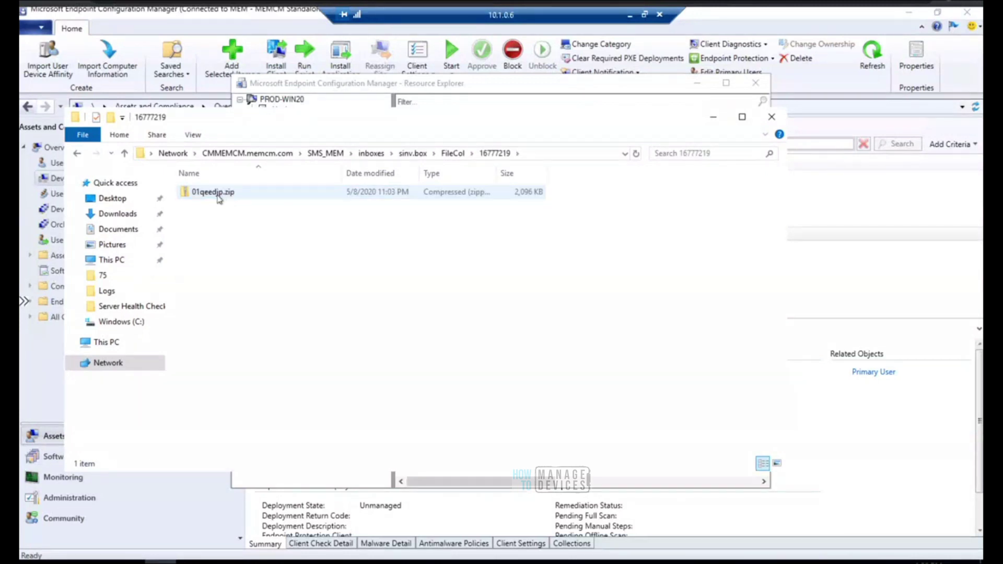
double_click(217, 193)
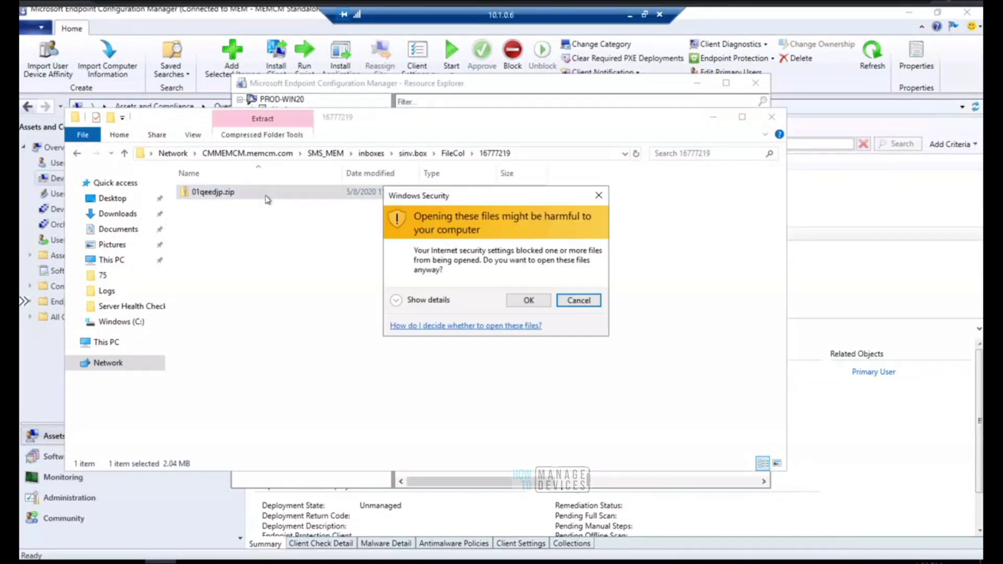
left_click(522, 300)
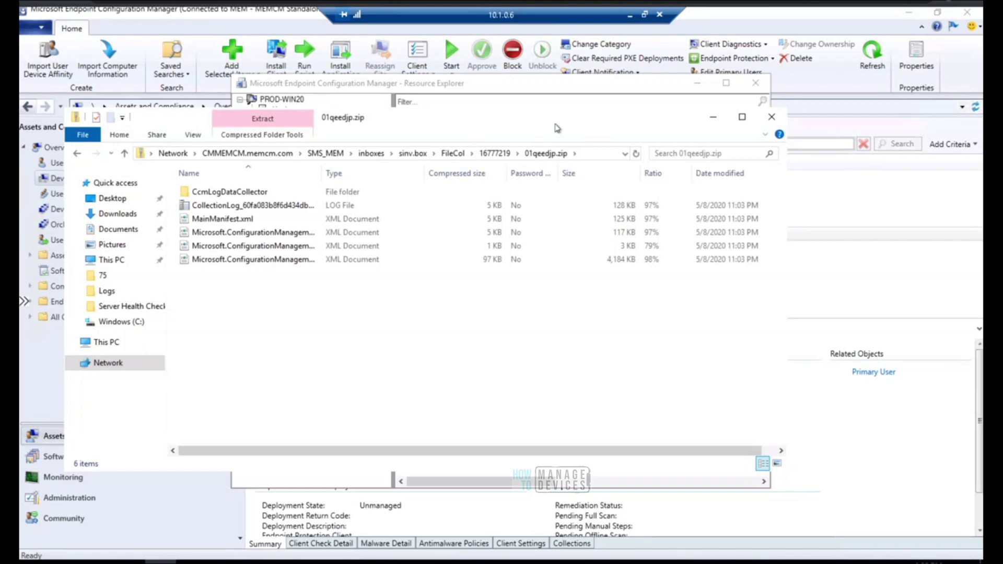
Step: Reposition the zip's window and widen its Name column to examine the full names of the collected files
left_click_drag(588, 142, 602, 143)
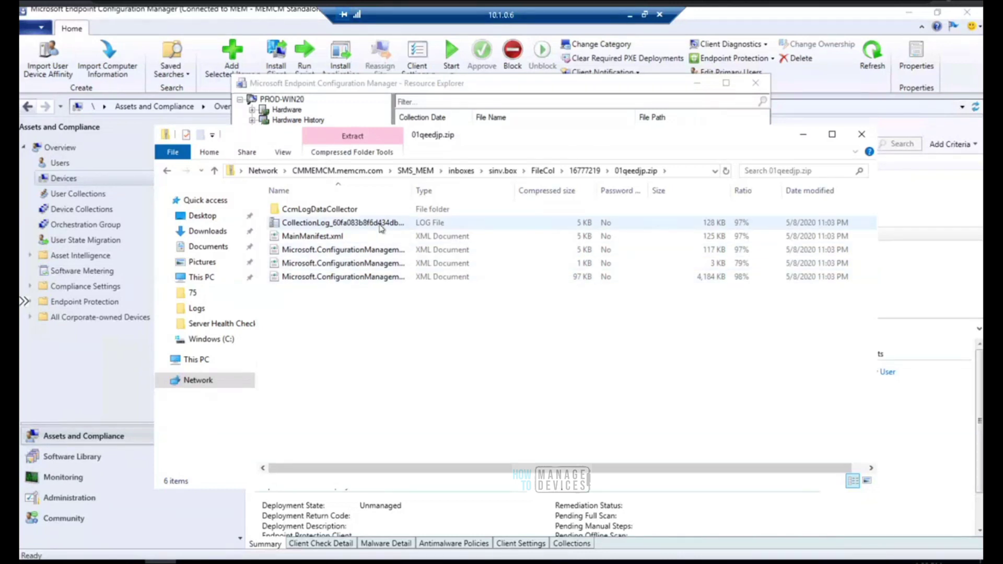
left_click_drag(418, 191, 340, 195)
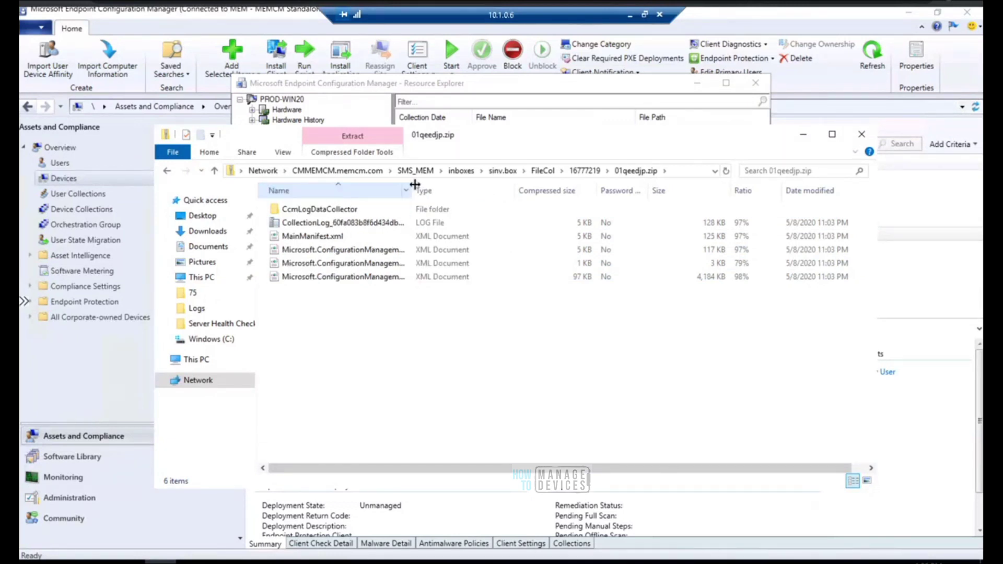
left_click_drag(415, 185, 589, 197)
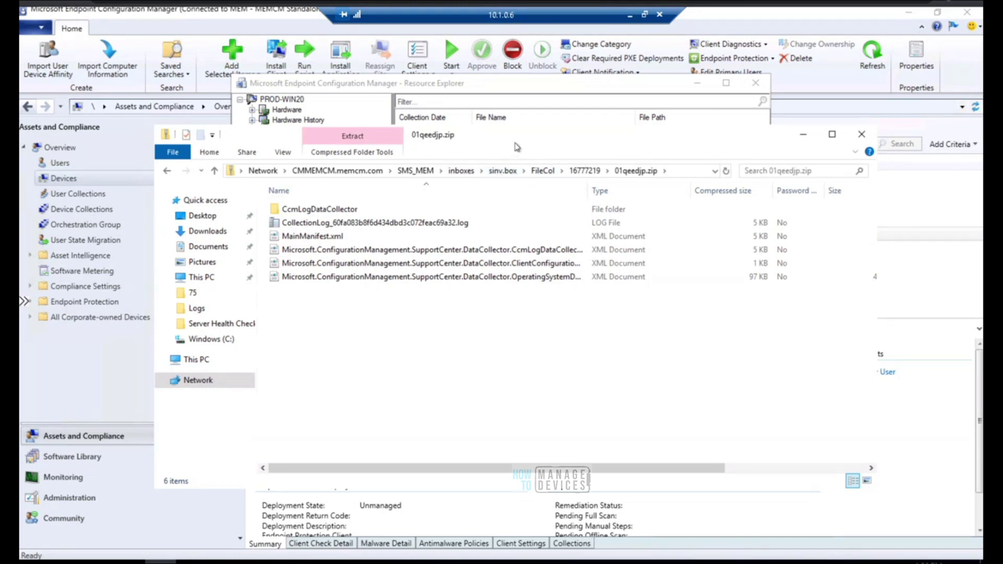
left_click_drag(516, 163, 517, 186)
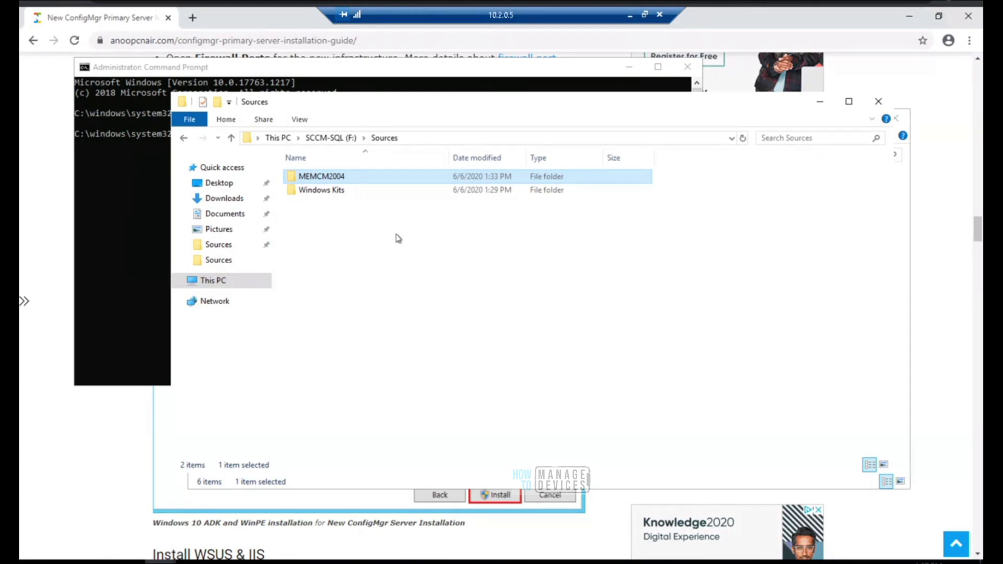
Step: Run adksetup as administrator from F:\Sources\Windows Kits\10\ADK\2004 and allow it to make changes
double_click(337, 191)
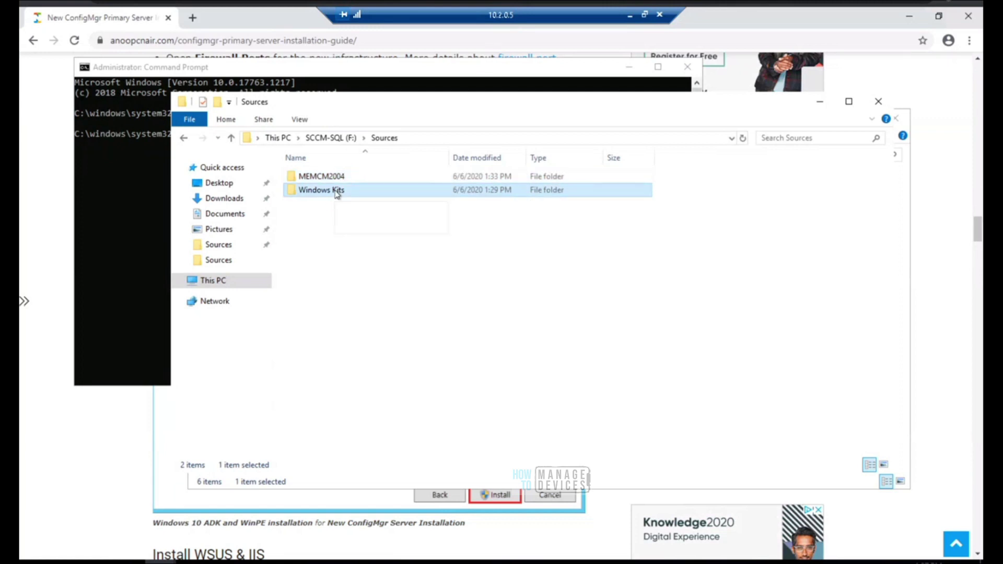
double_click(302, 178)
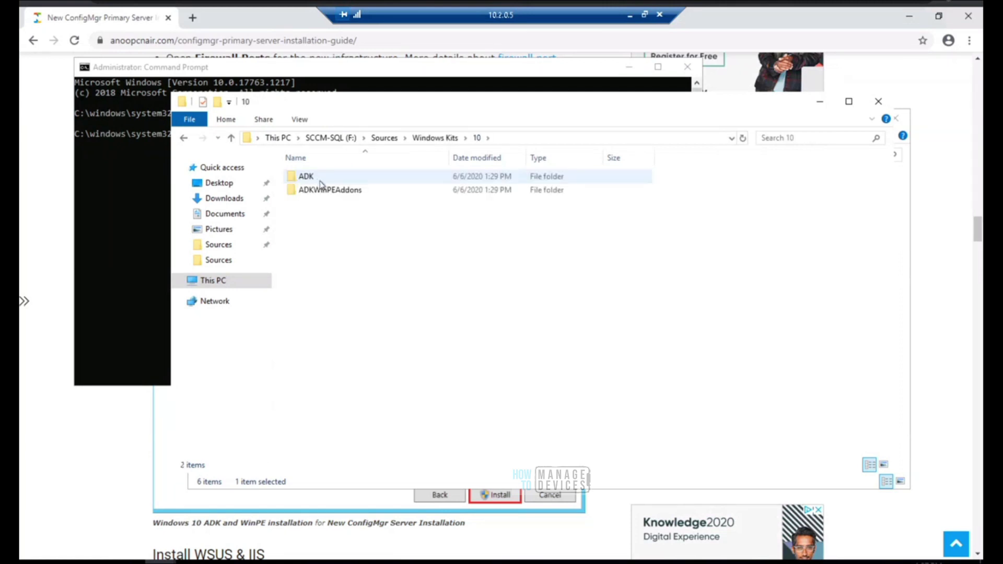
double_click(313, 180)
double_click(307, 179)
right_click(324, 193)
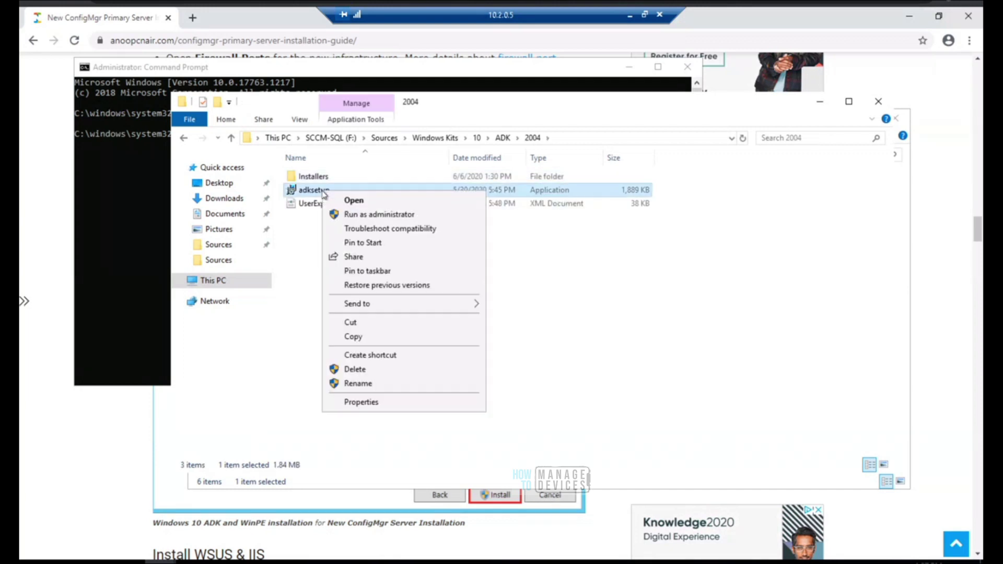
left_click(373, 217)
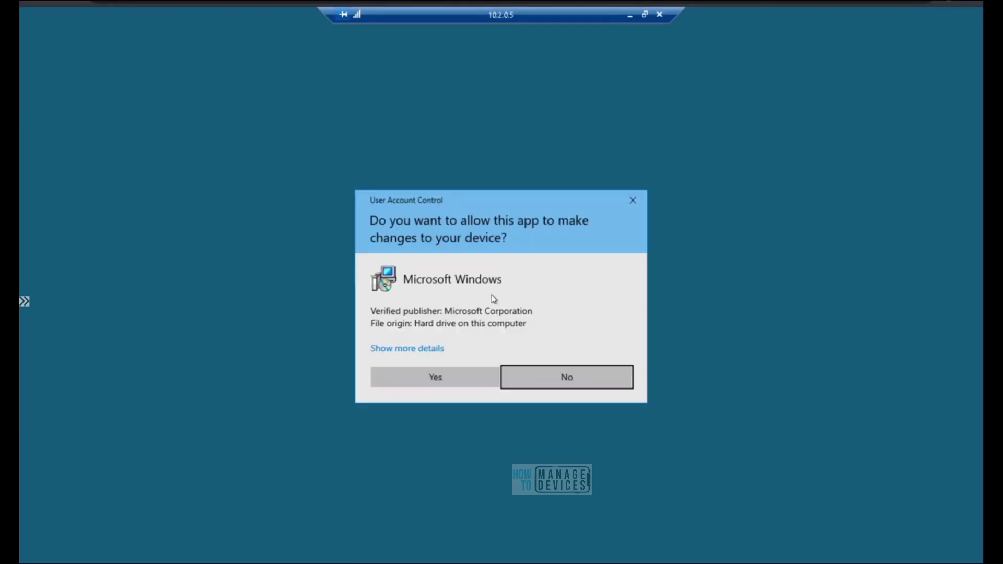
left_click(440, 372)
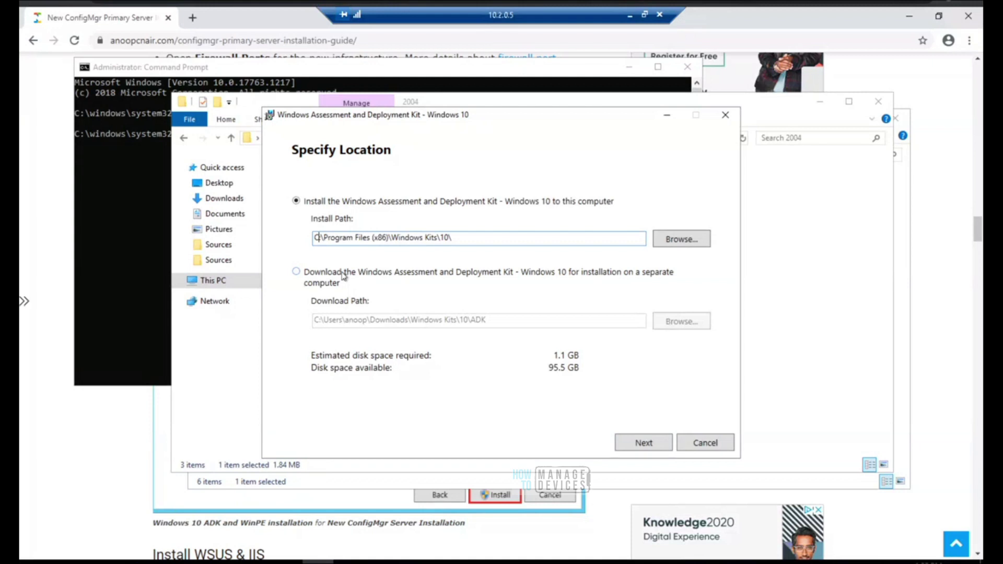
Step: Set the Windows ADK install path to F:\Program Files (x86)\Windows Kits\10\ and continue
key("Delete")
key("Delete")
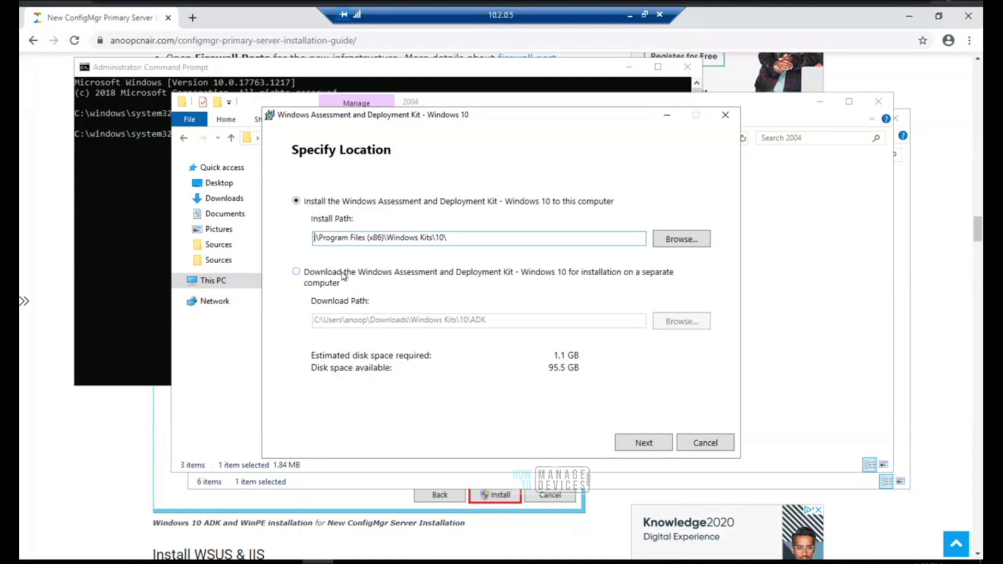
type("F:")
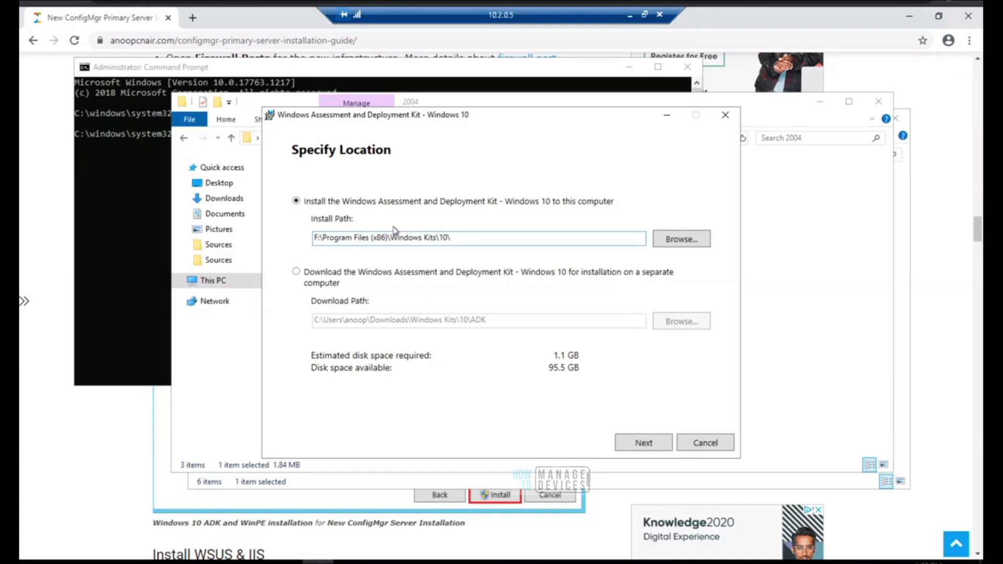
left_click_drag(450, 238, 284, 242)
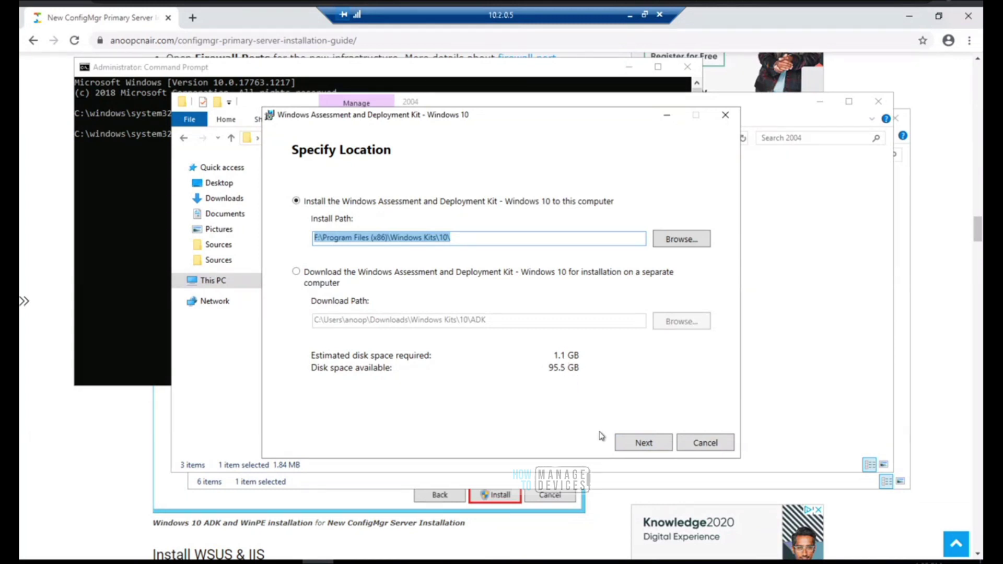
left_click(644, 443)
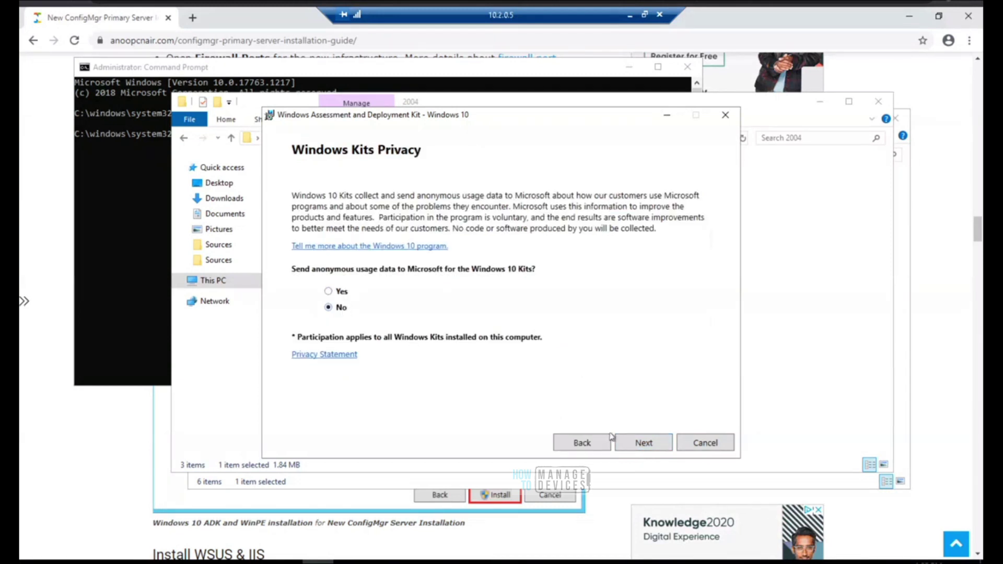
Step: Keep anonymous usage data sharing at No and accept the Windows ADK license agreement
left_click(635, 444)
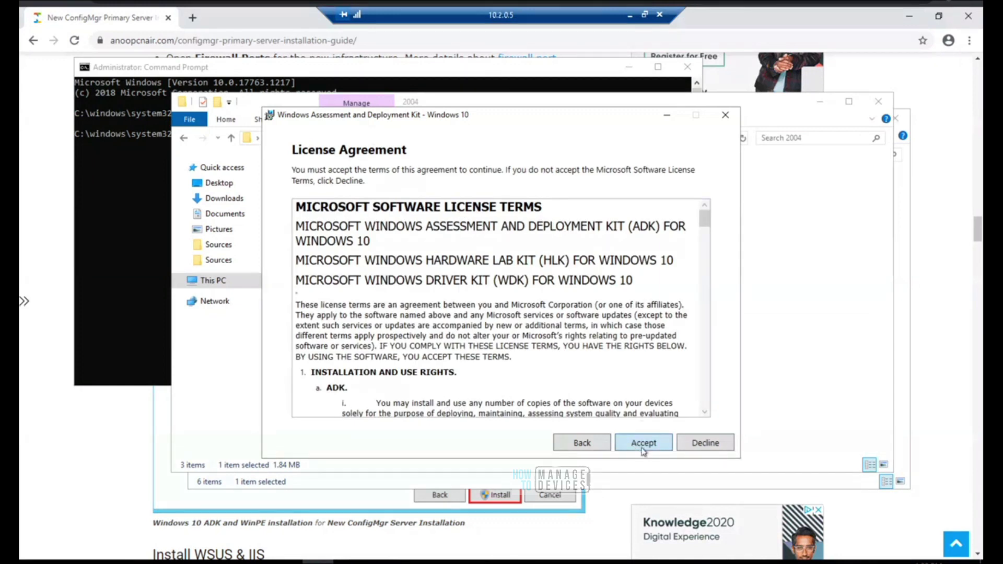
left_click(643, 444)
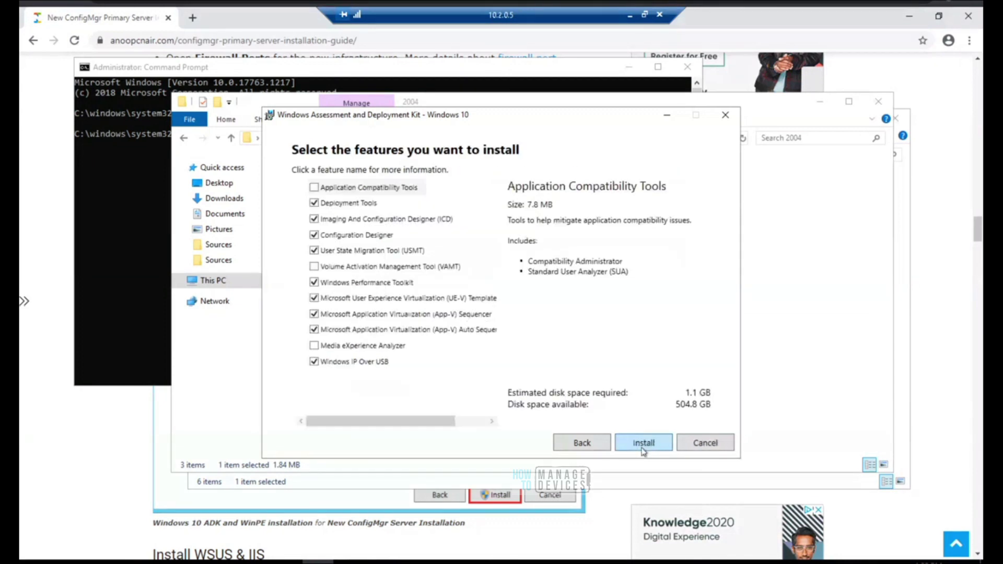
Step: Deselect all ADK features except Deployment Tools and User State Migration Tool (USMT)
left_click(314, 219)
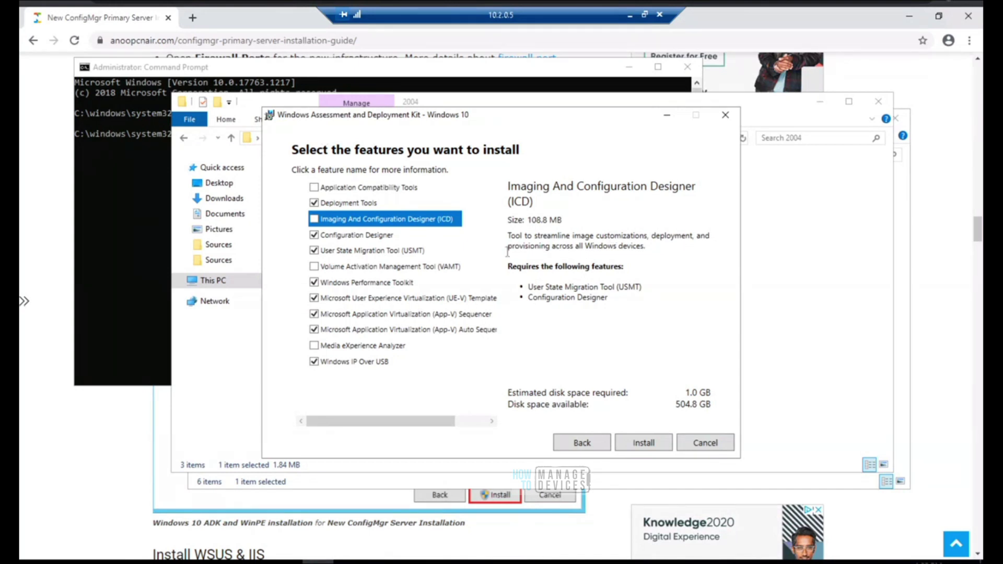
left_click(314, 236)
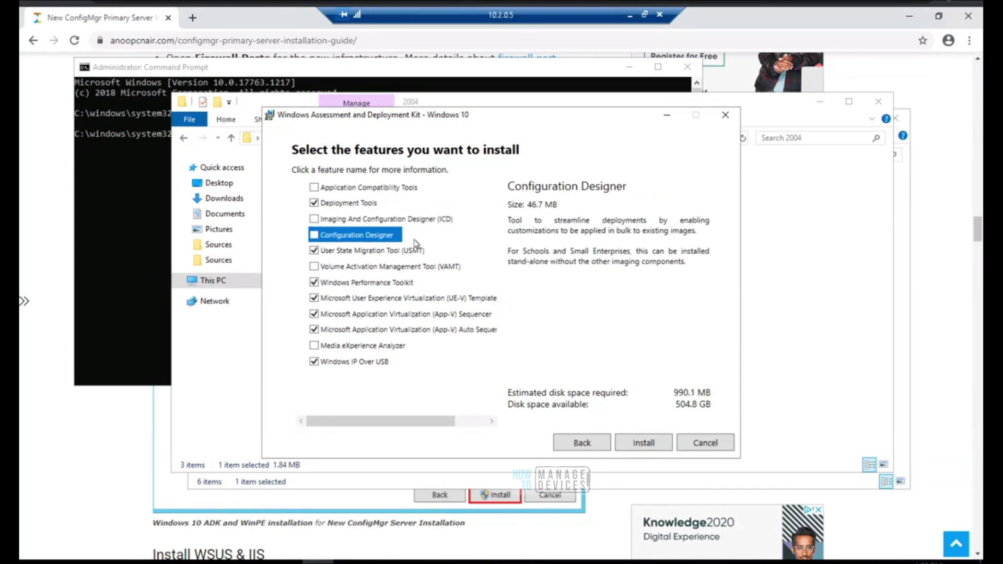
left_click(314, 283)
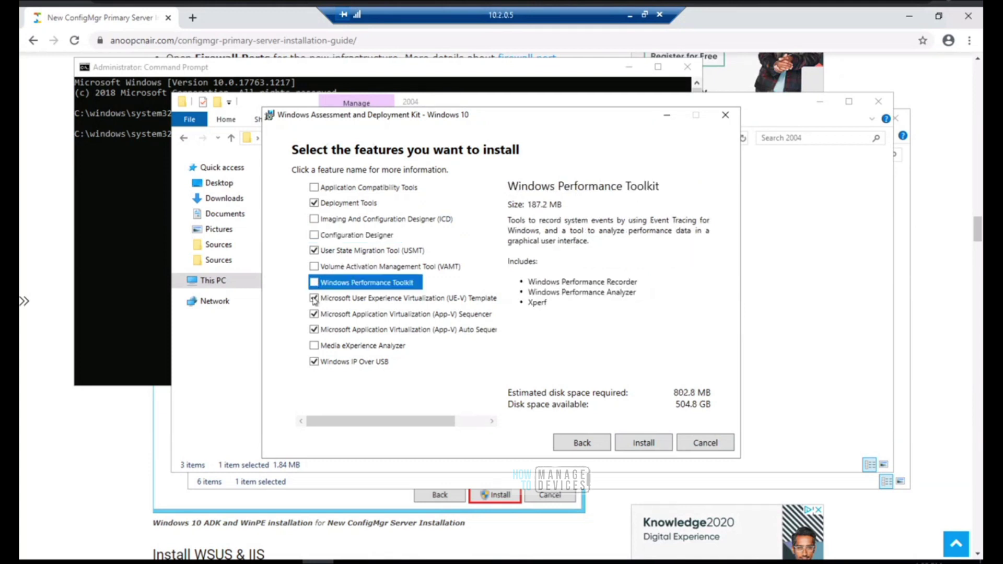
left_click(314, 299)
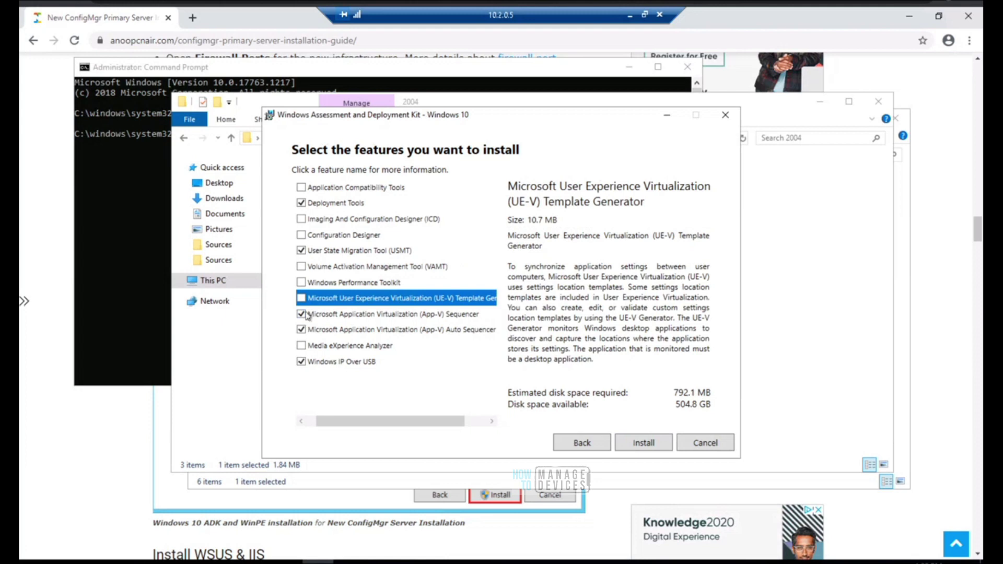
left_click(301, 316)
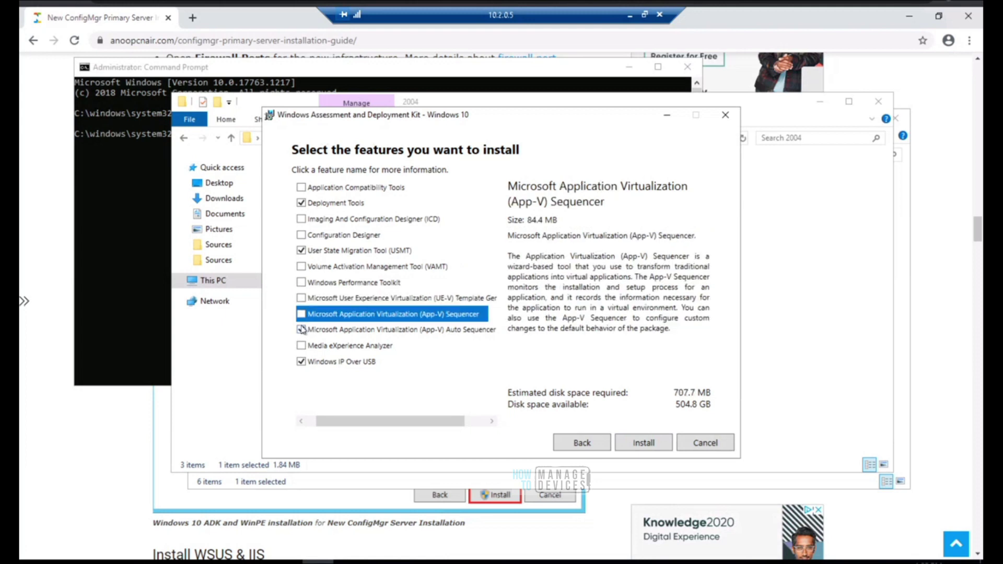
left_click(302, 331)
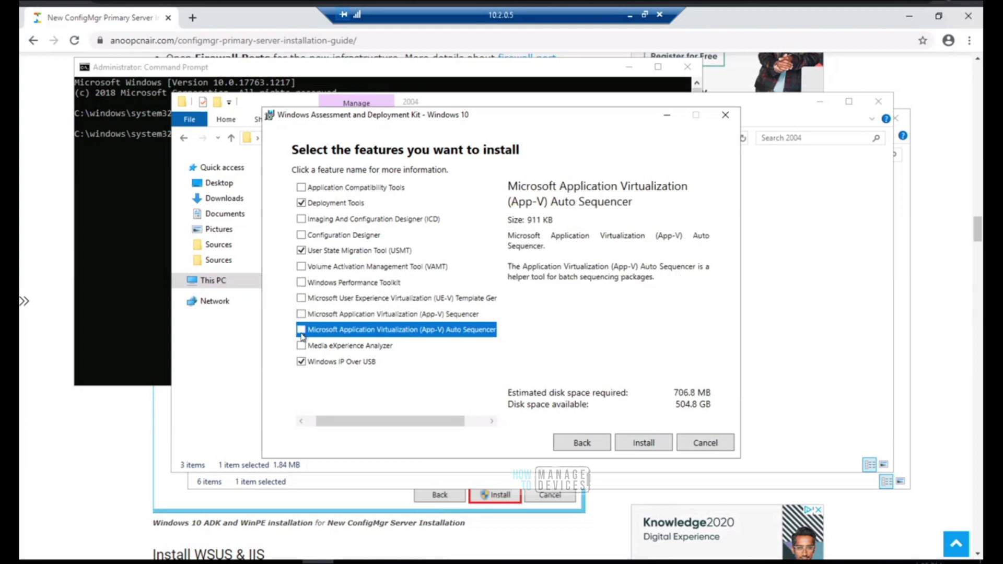
left_click(301, 363)
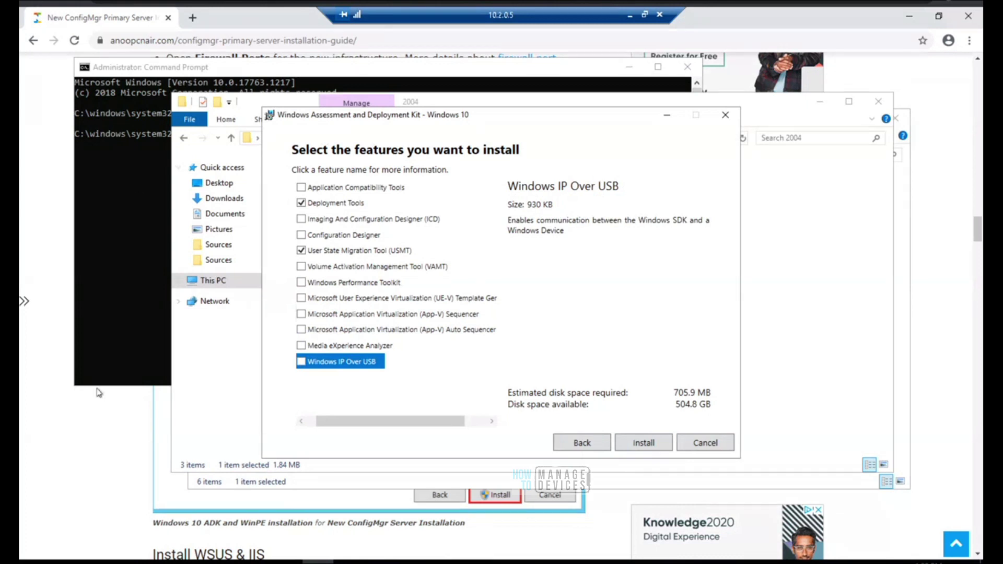
Step: Place the ADK installer beside the guide's feature screenshot to compare the selection, and start the installation
left_click(162, 501)
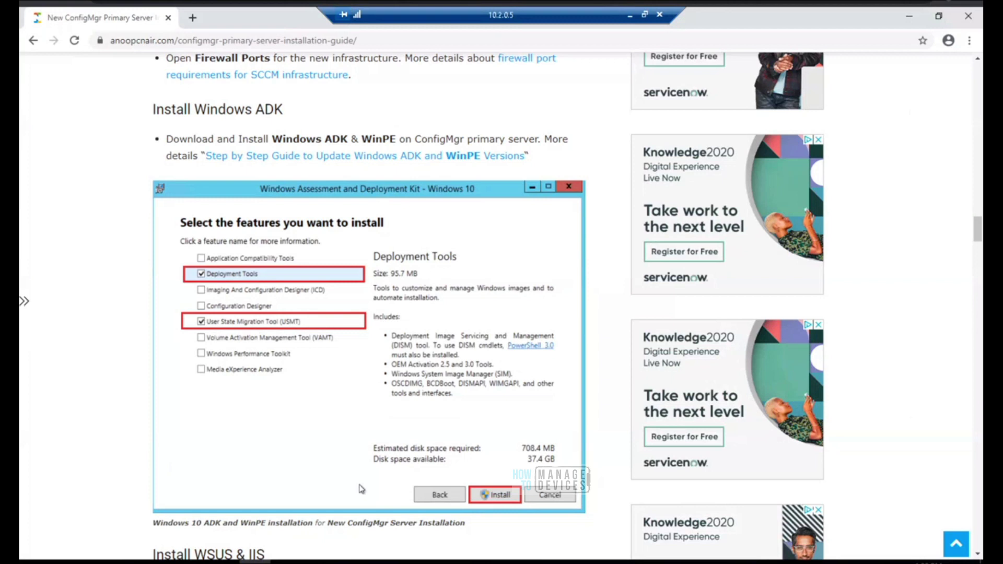
mouse_move(318, 562)
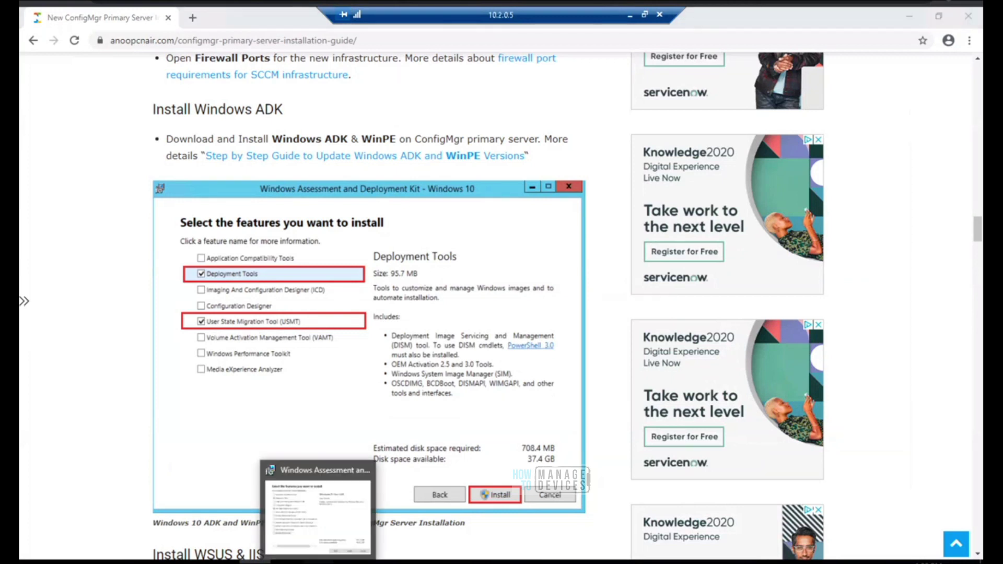
left_click(334, 548)
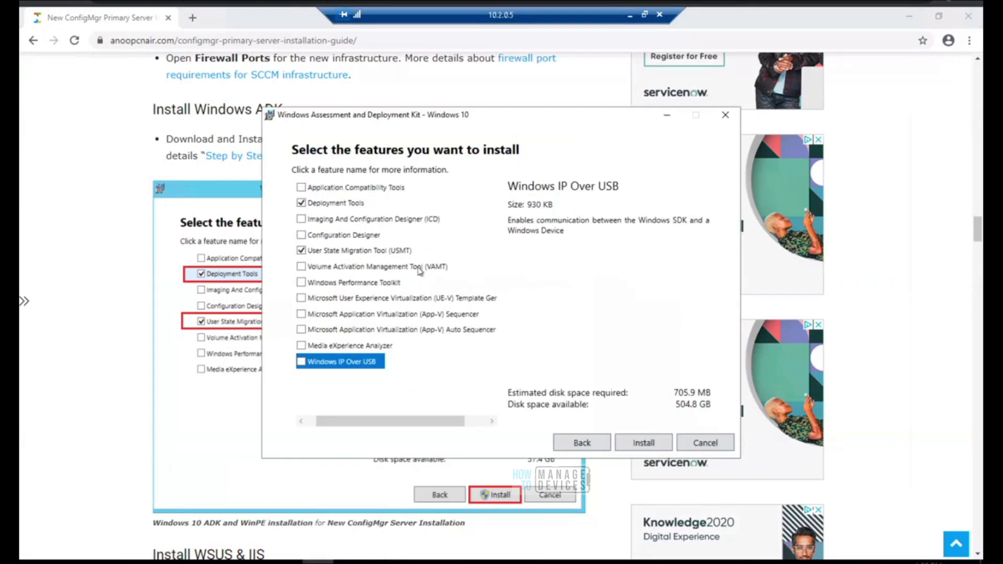
left_click_drag(423, 120, 589, 110)
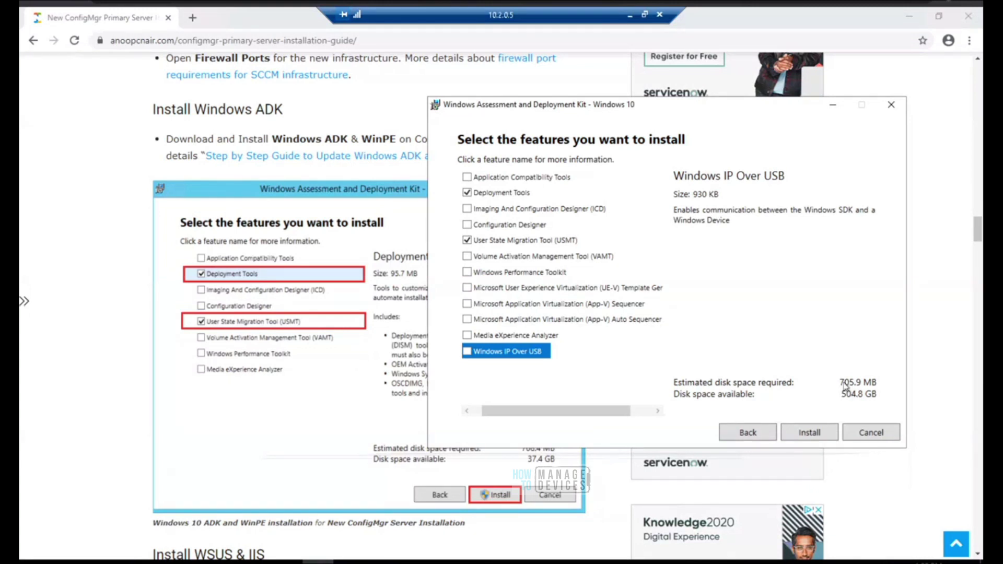
left_click(809, 433)
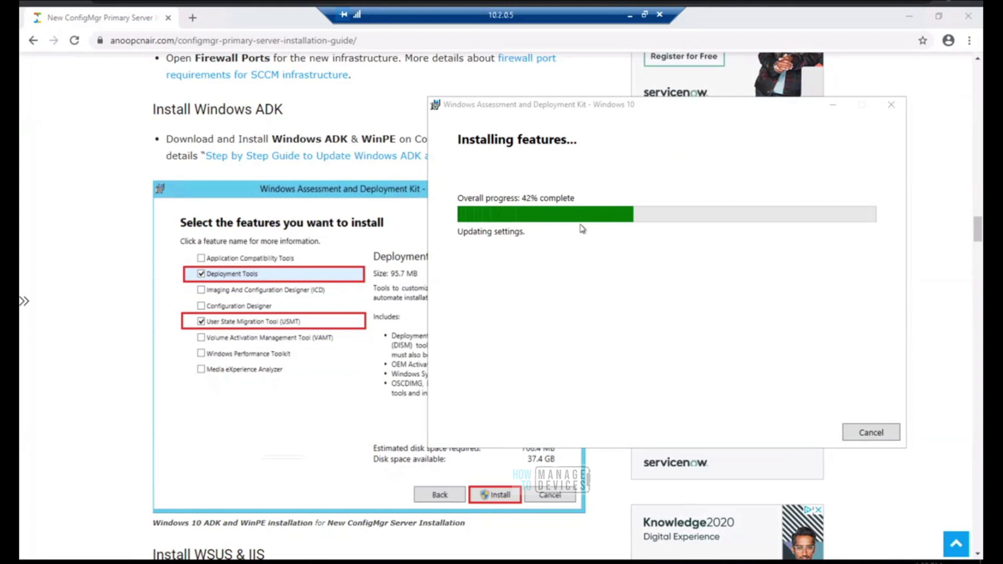
left_click_drag(561, 110, 537, 104)
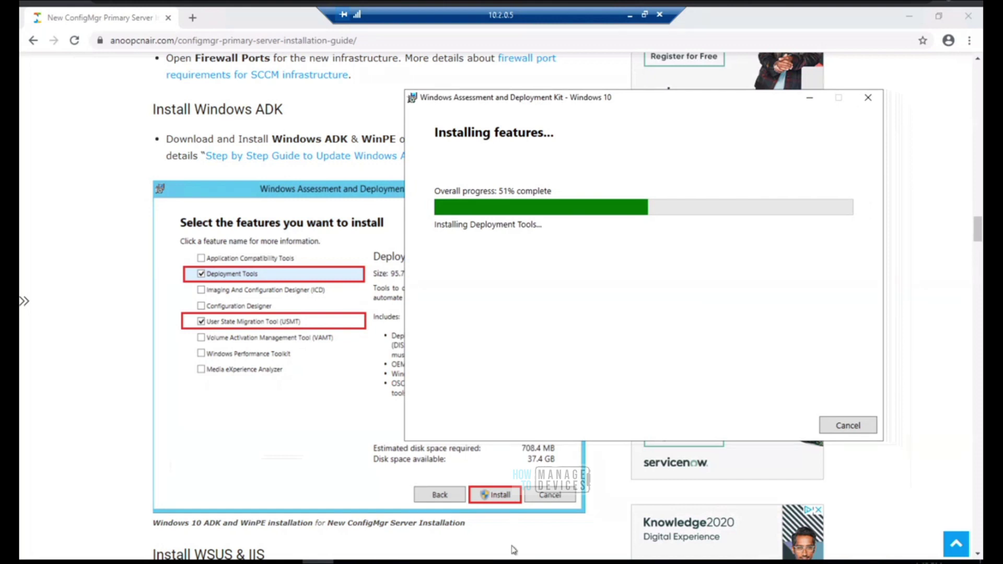
Step: Check the server's CPU, memory and Ethernet performance in Task Manager while the ADK installs, and close Task Manager
right_click(514, 562)
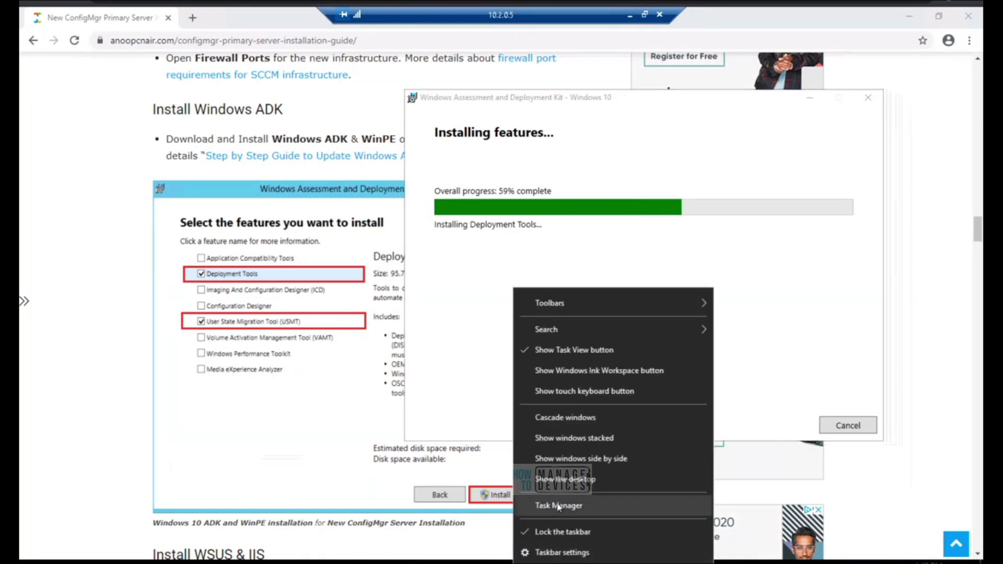
left_click(558, 507)
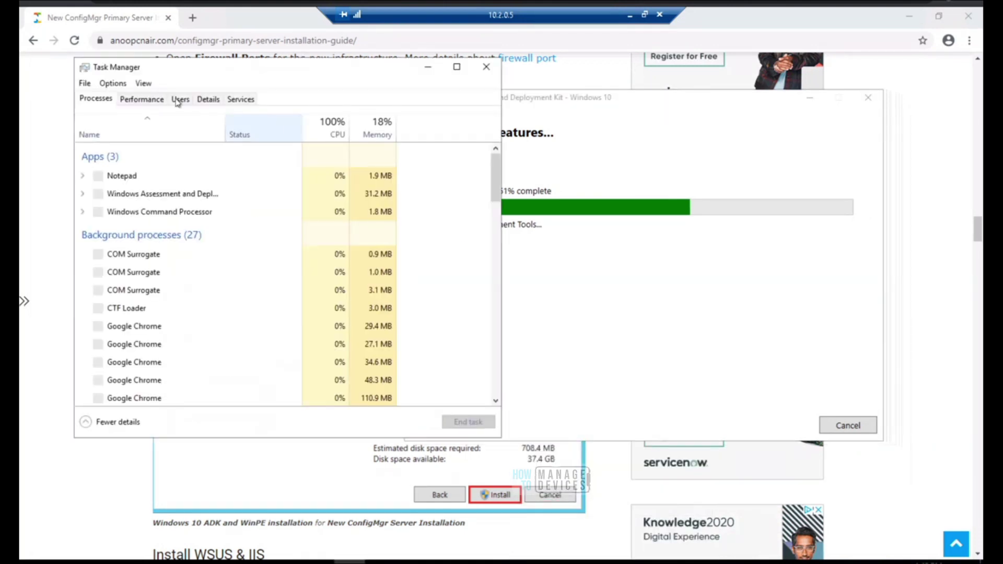
left_click(142, 100)
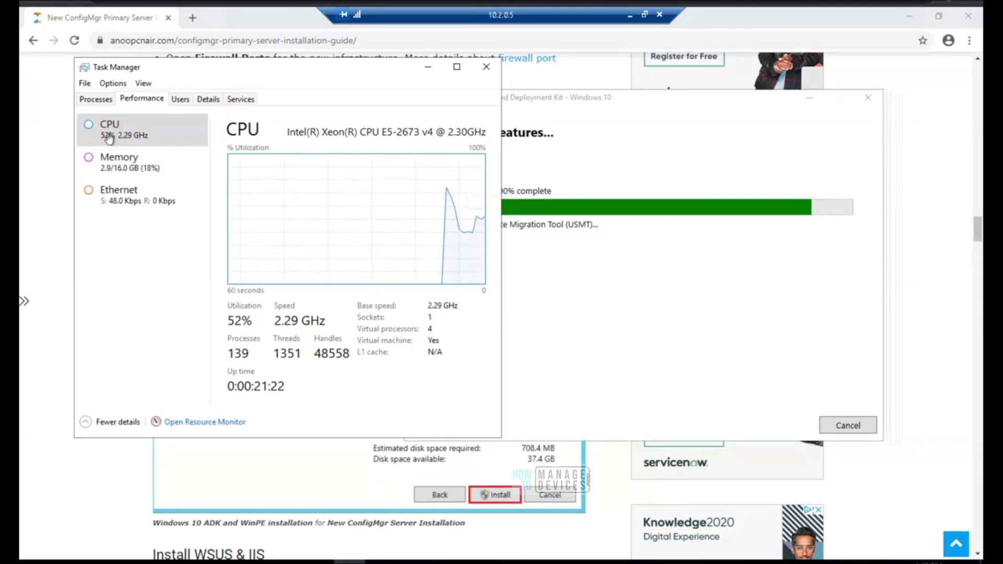
left_click(125, 169)
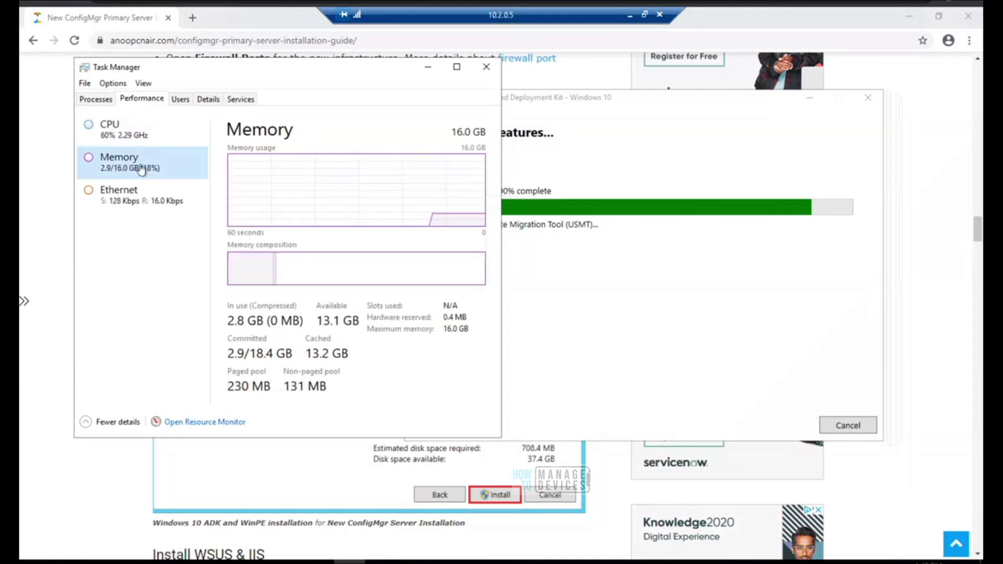
left_click(138, 207)
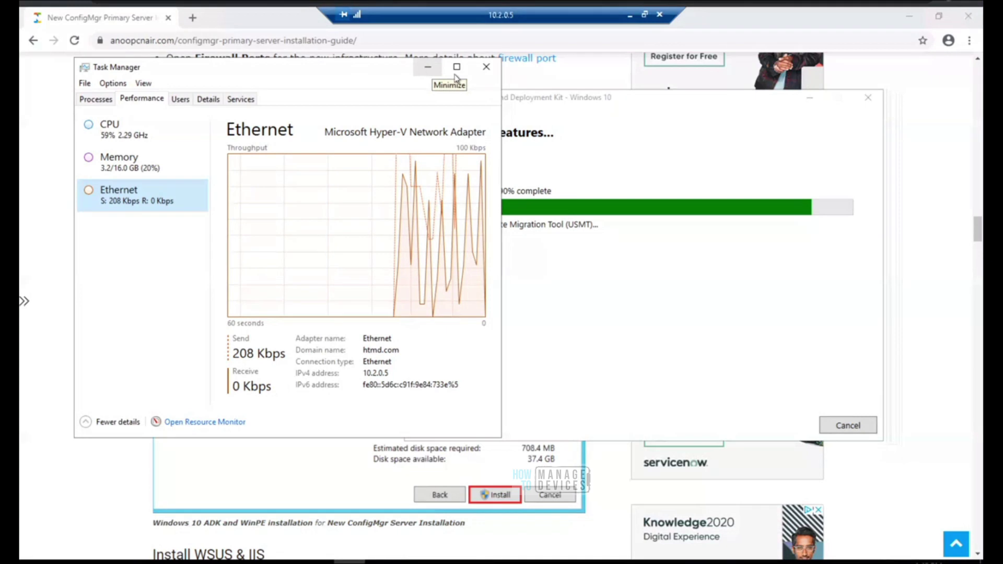
left_click(485, 72)
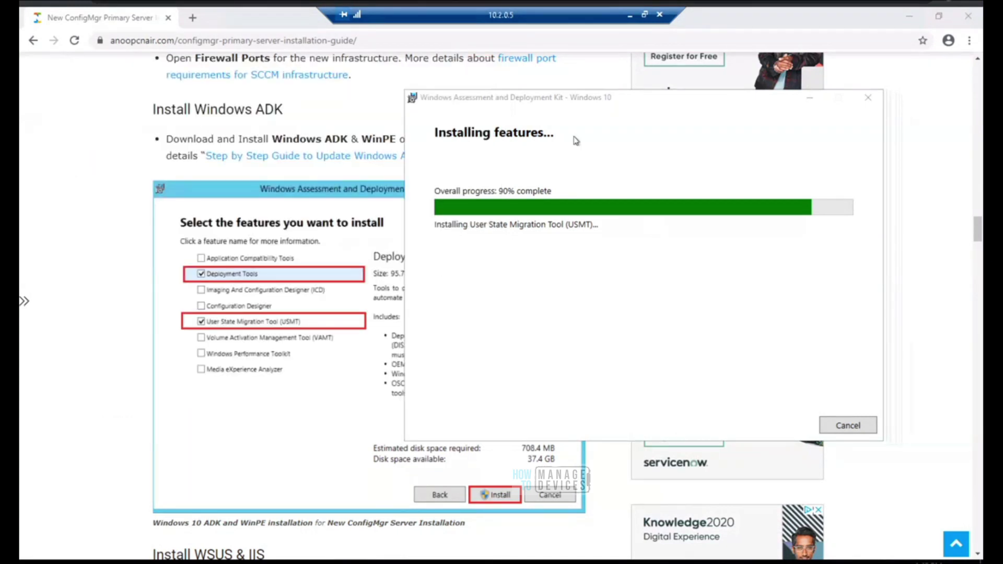
Step: Close the completed Windows ADK installer and run adkwinpesetup from F:\Sources\Windows Kits\10\ADKWinPEAddons\2004
left_click_drag(484, 97, 361, 74)
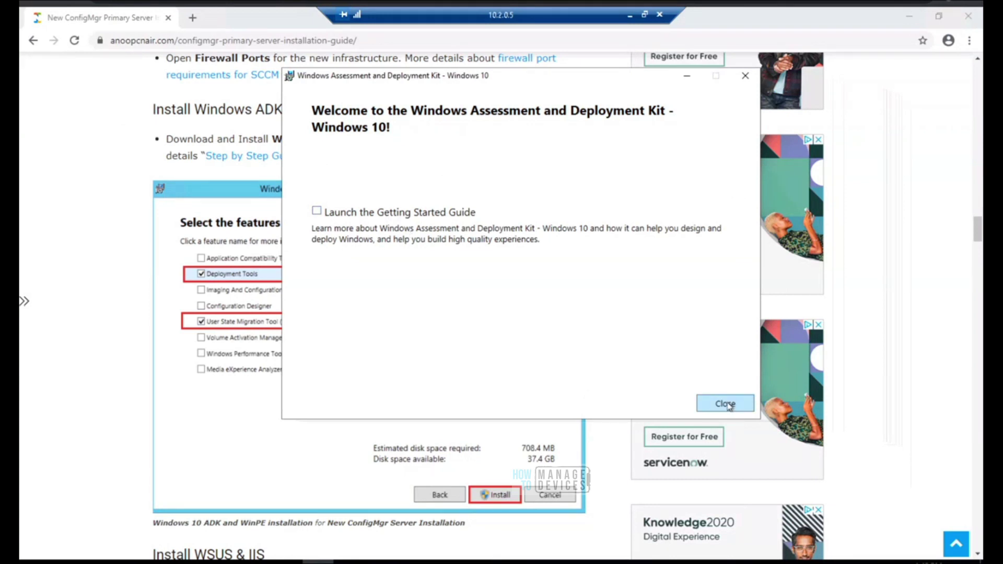
left_click(726, 404)
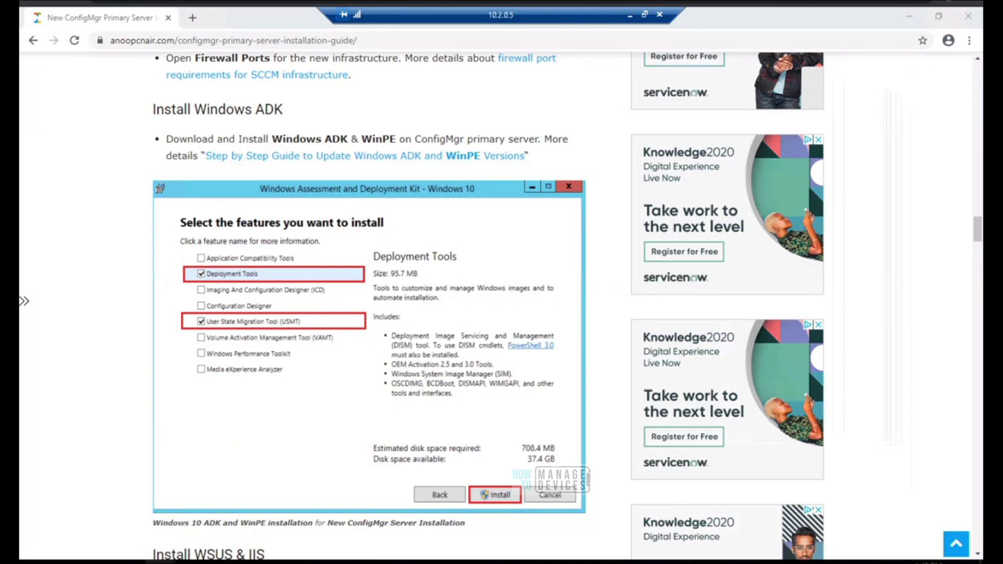
mouse_move(159, 562)
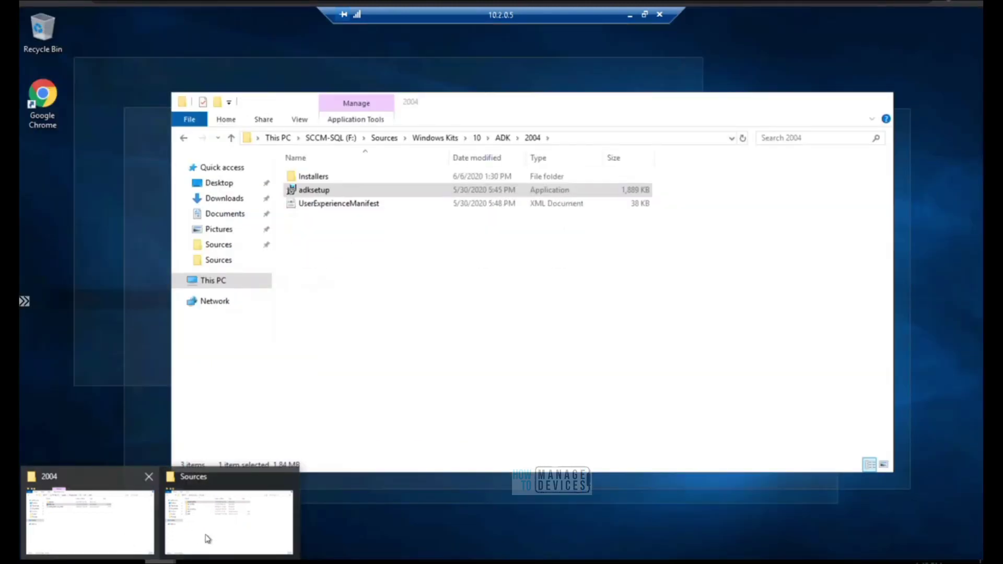
mouse_move(209, 540)
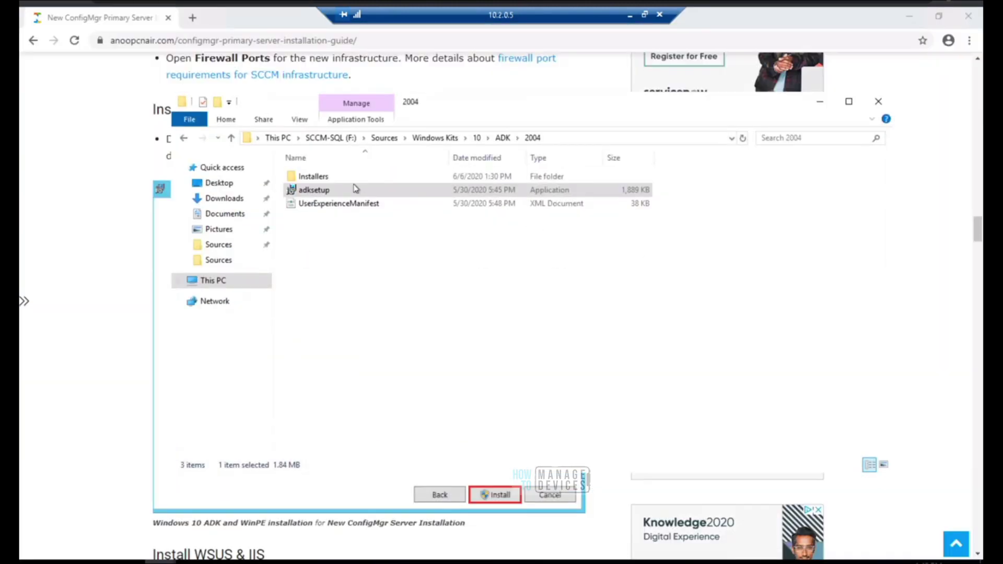
left_click(501, 139)
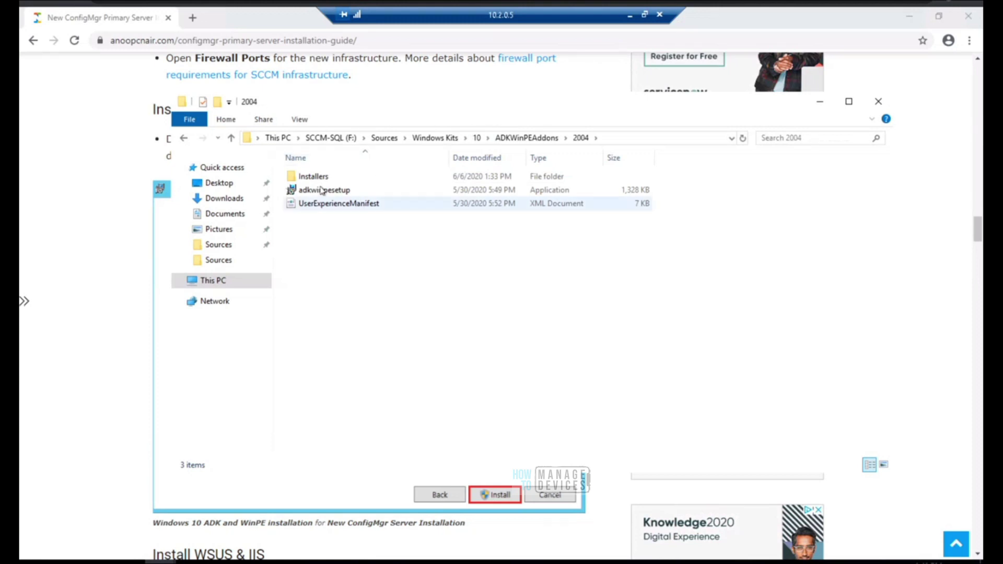
double_click(375, 192)
left_click(425, 378)
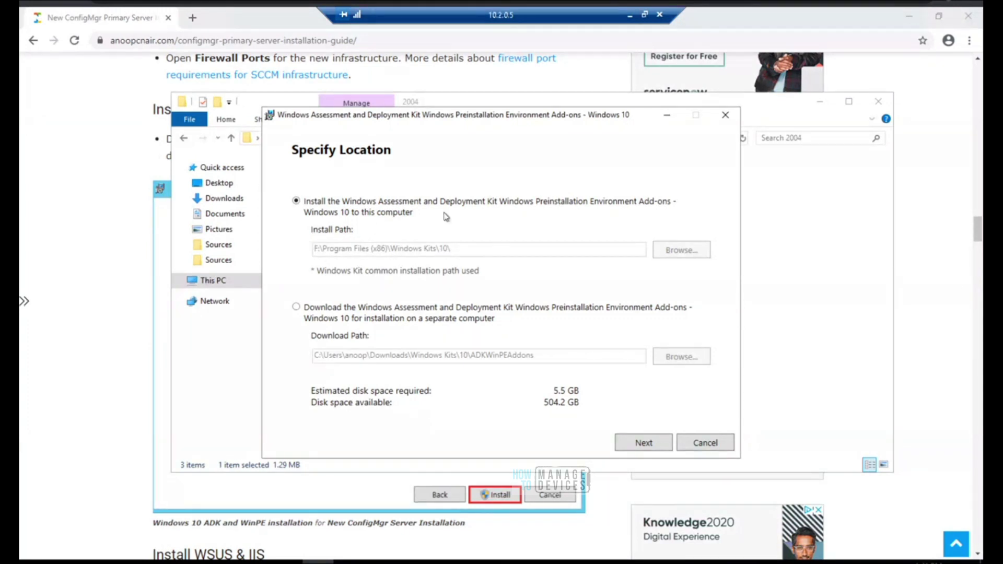
Step: Start installing the Windows PE add-on in the common Windows Kits path, keeping usage data sharing at No and accepting the license agreement
left_click(645, 443)
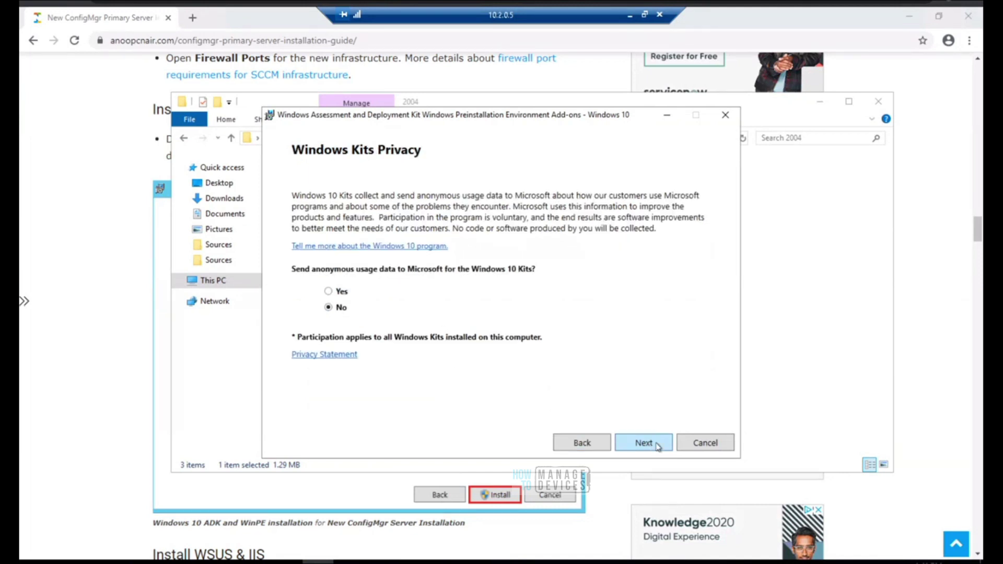
left_click(657, 446)
left_click(638, 447)
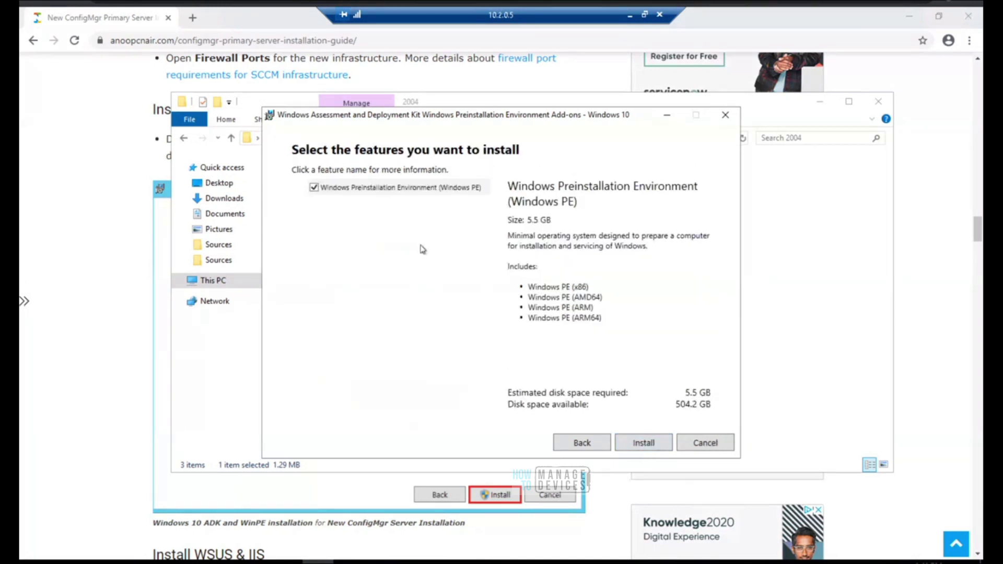
left_click_drag(609, 320, 498, 285)
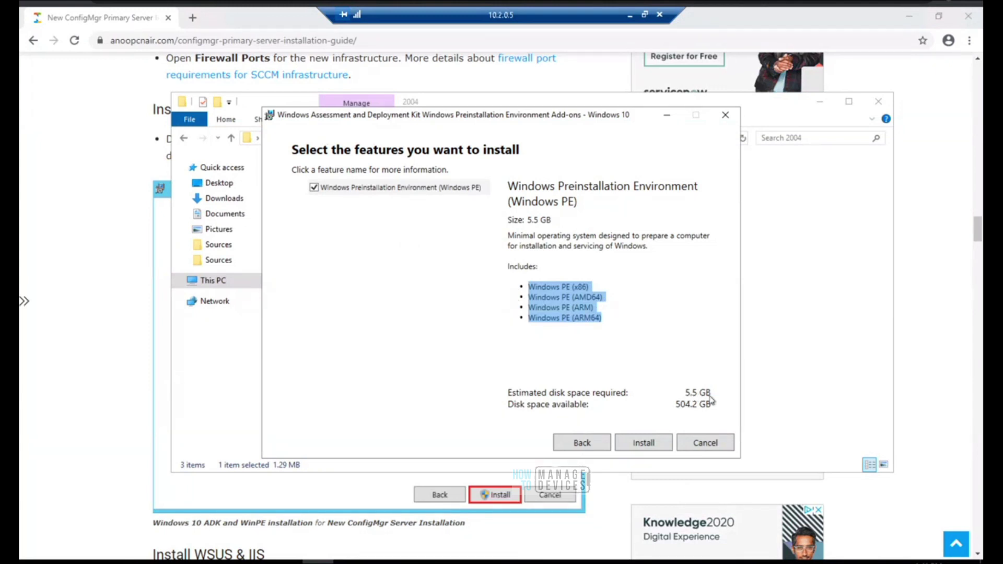
left_click(651, 444)
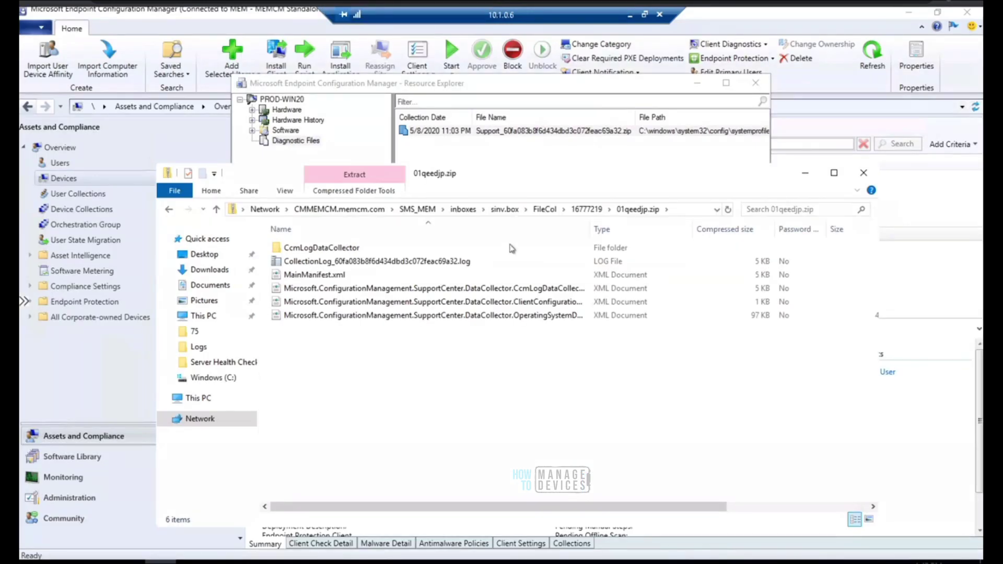
Step: Switch to the ConfigMgr console session, look over the contents of the collected diagnostics archive 01qeedjp.zip, and close its window
left_click(807, 178)
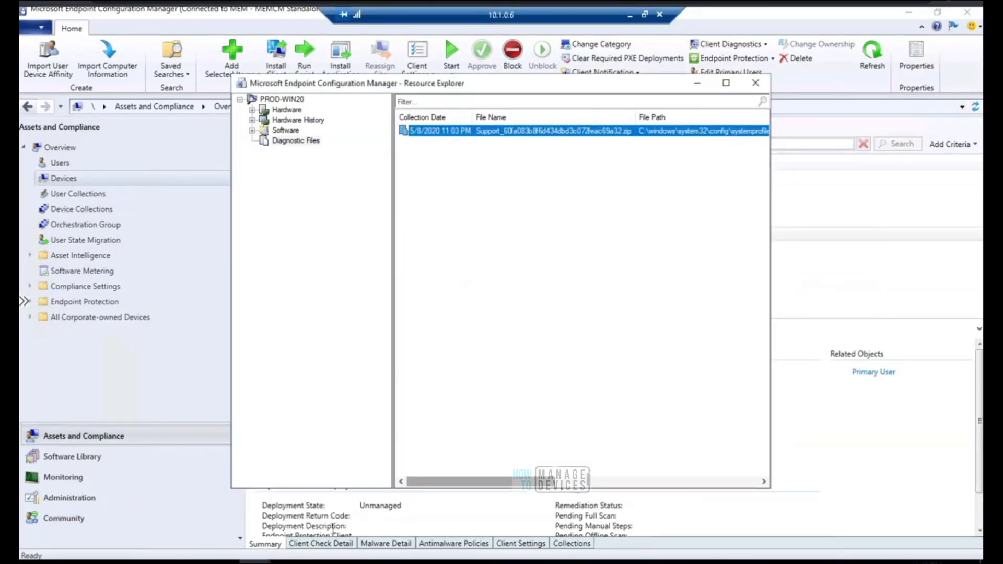
left_click(160, 562)
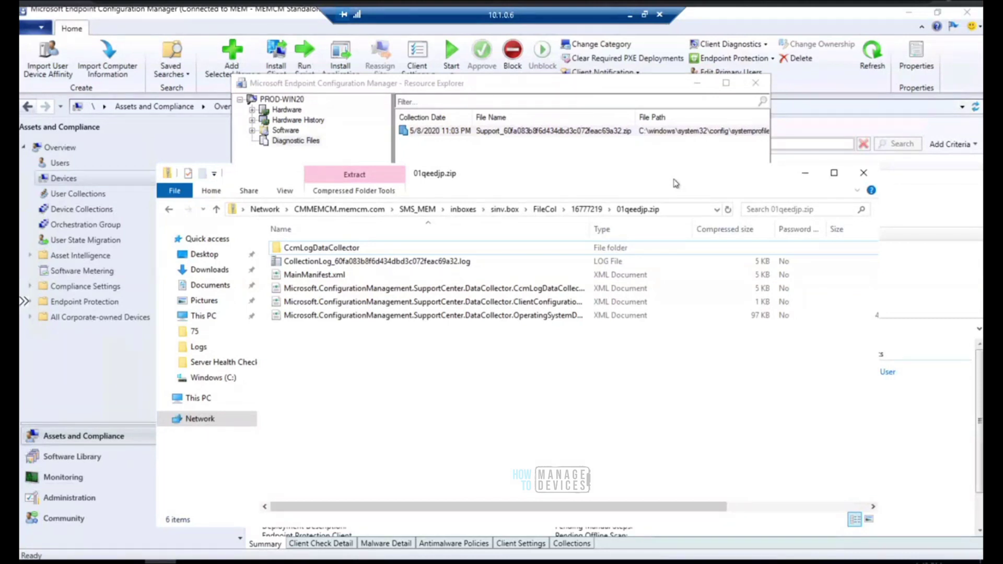
left_click_drag(676, 183, 673, 155)
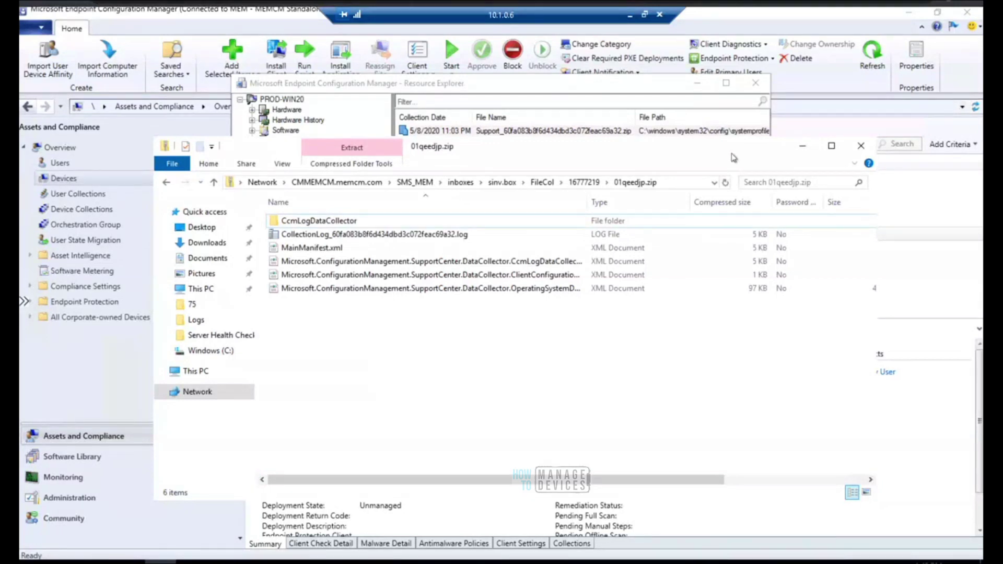
left_click_drag(734, 157, 682, 135)
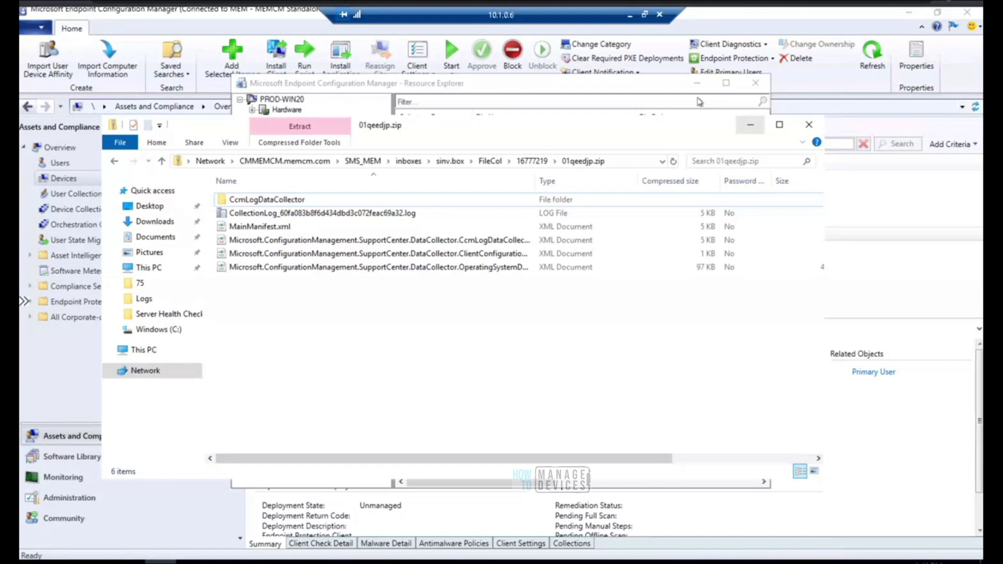
left_click_drag(686, 126, 663, 100)
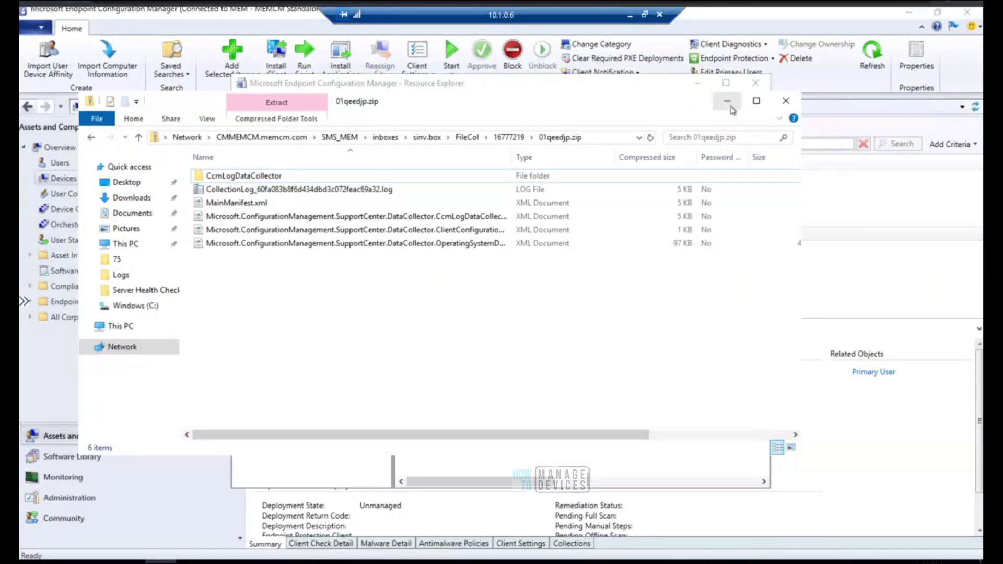
left_click(784, 104)
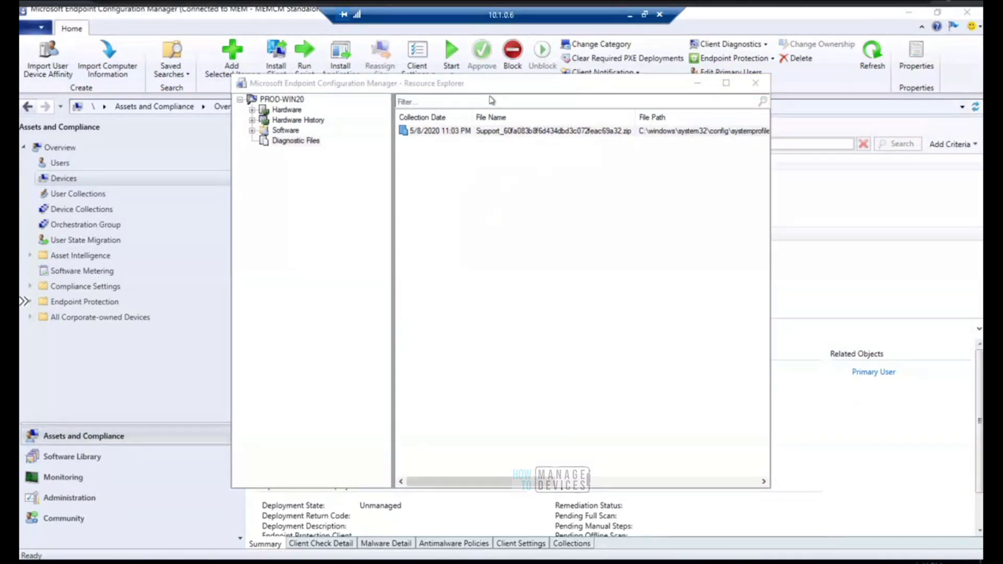
Step: Examine the Hardware History classes, Office 365 ProPlus Configurations and Software nodes for PROD-WIN20 in Resource Explorer, and close it
left_click_drag(475, 88, 499, 118)
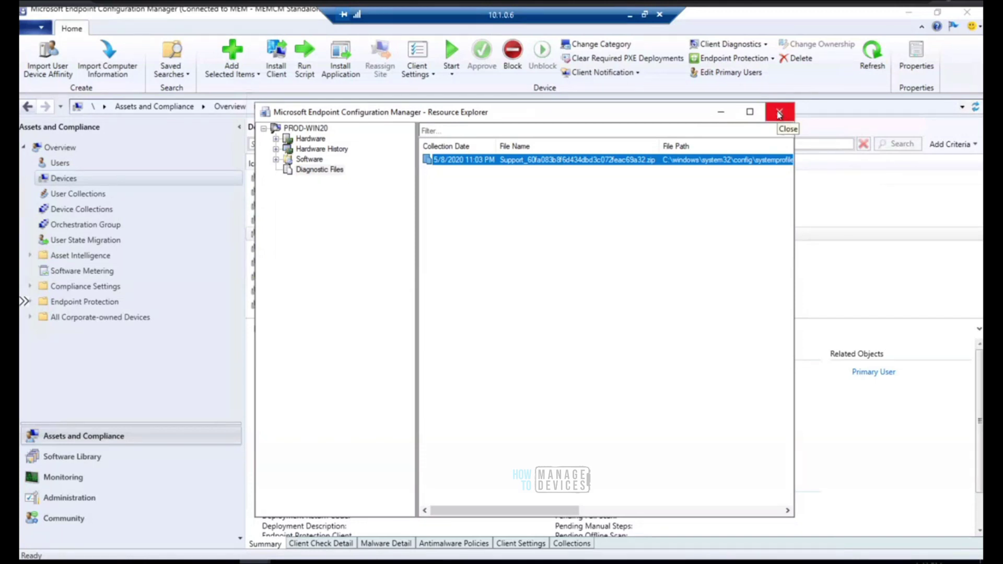
left_click(276, 149)
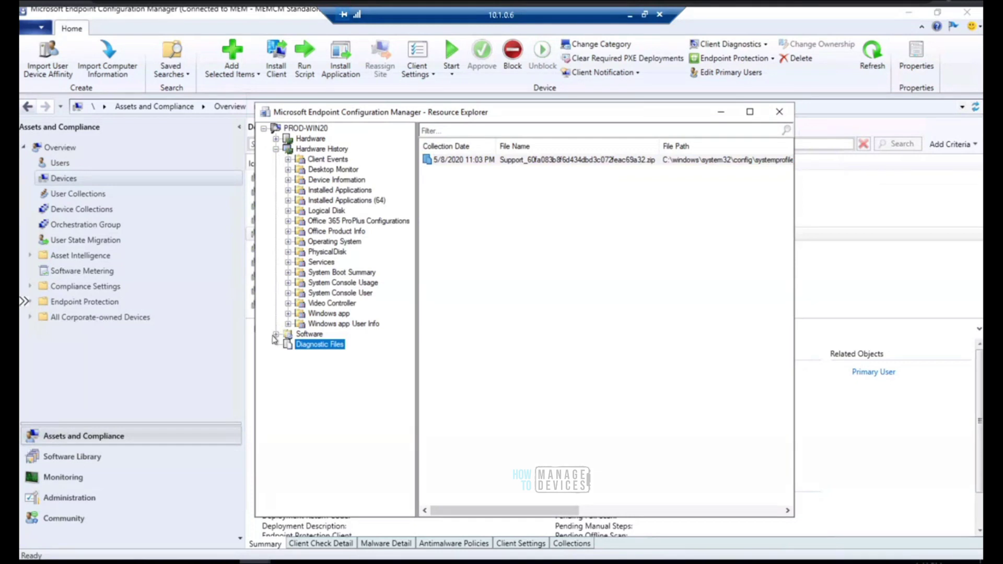
left_click(275, 335)
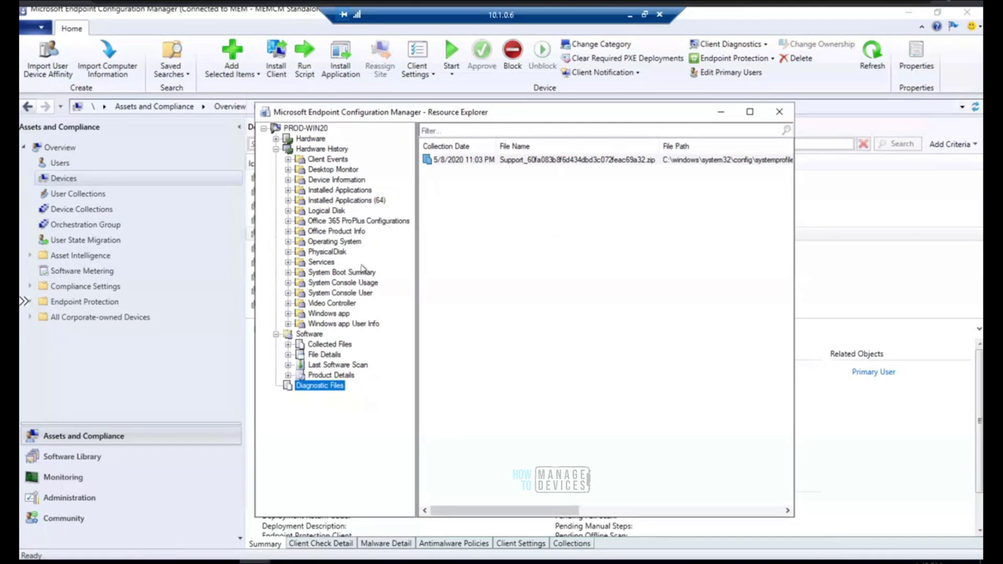
left_click(323, 149)
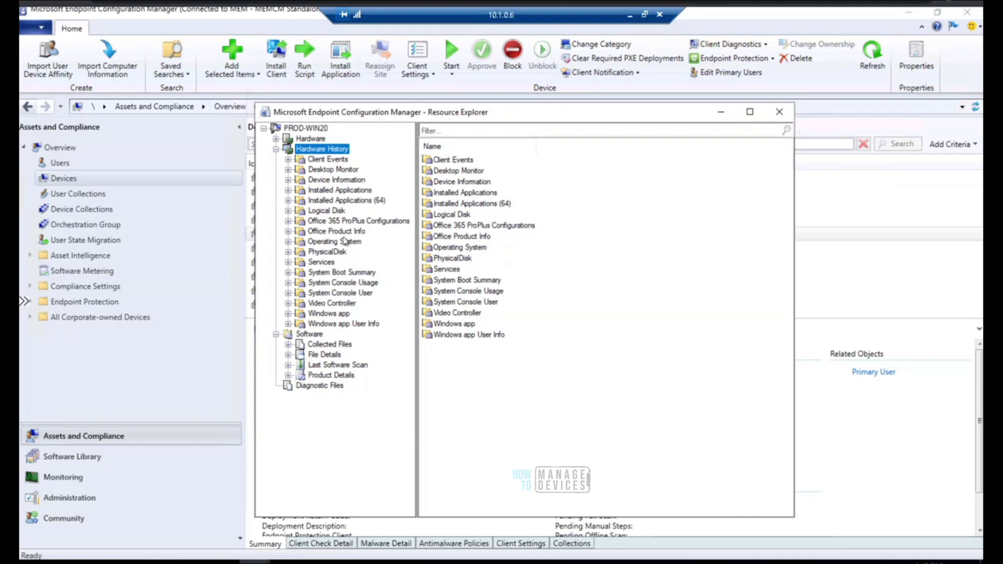
left_click(336, 222)
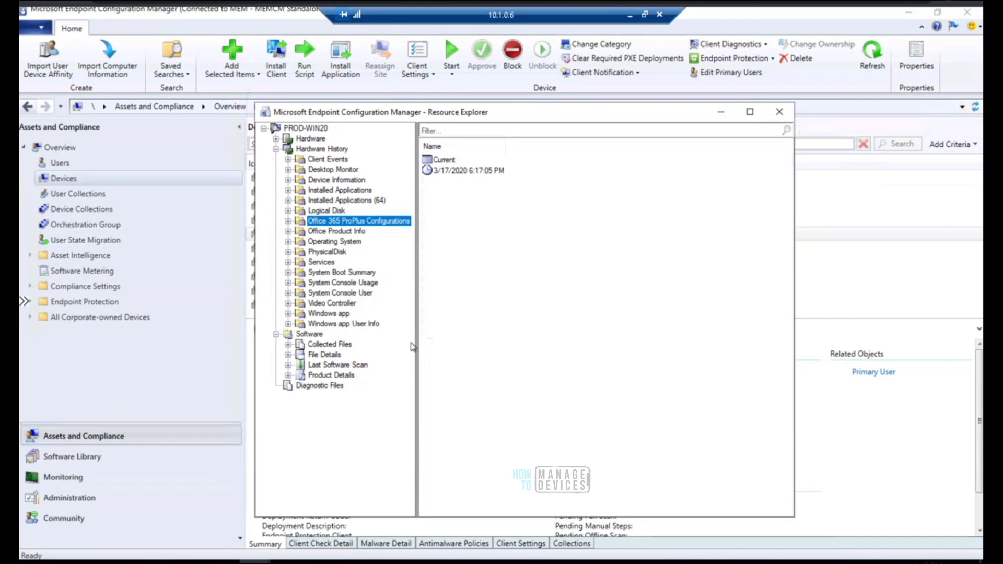
left_click(779, 114)
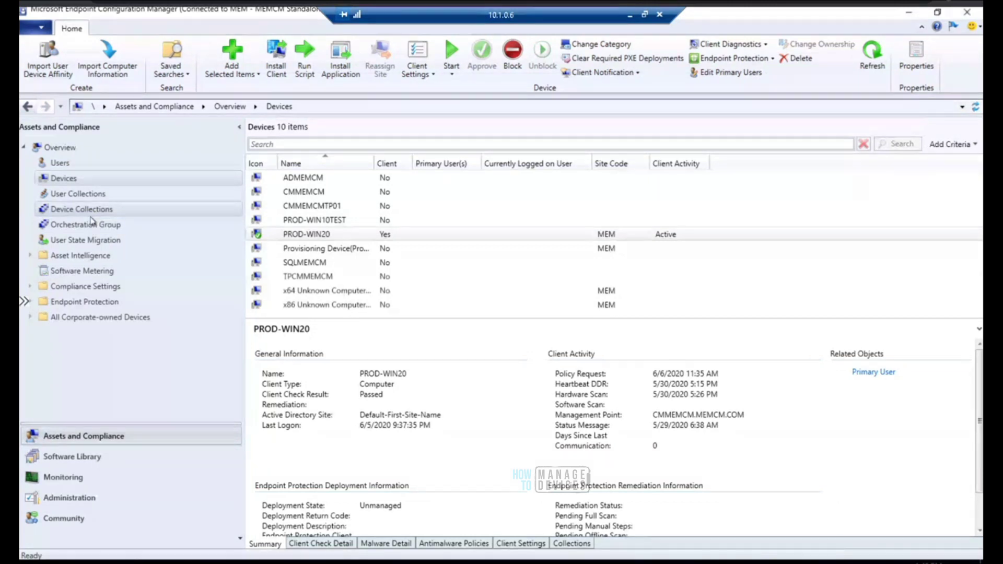
left_click(92, 221)
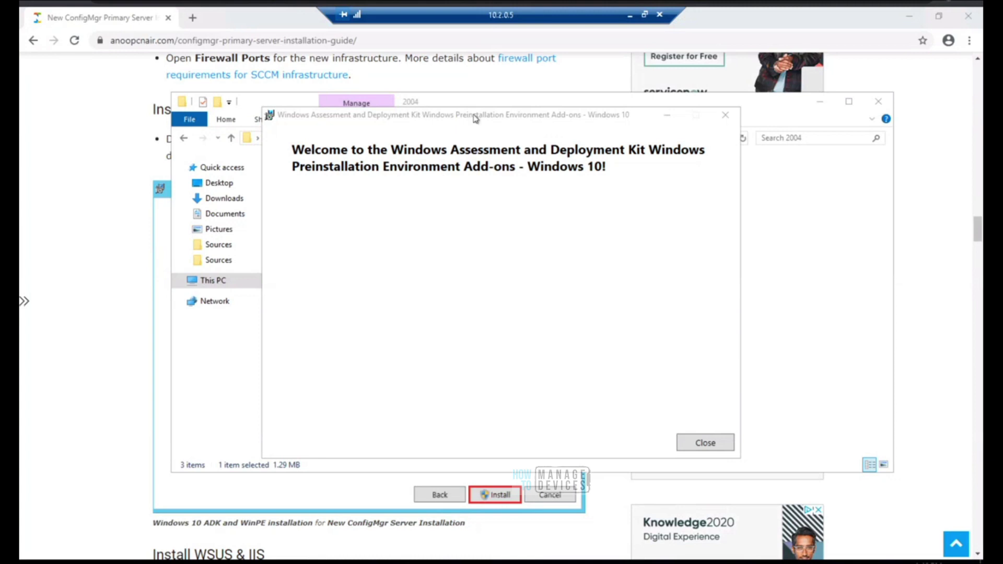
Step: Return to the new primary server session and close the completed Windows PE add-ons installer
left_click_drag(470, 120, 425, 105)
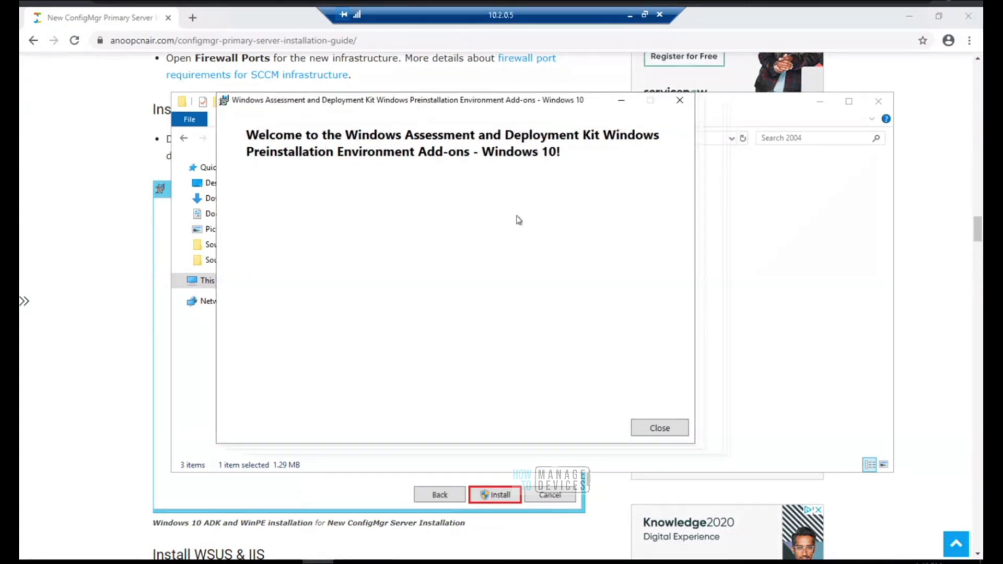
left_click_drag(364, 104, 429, 116)
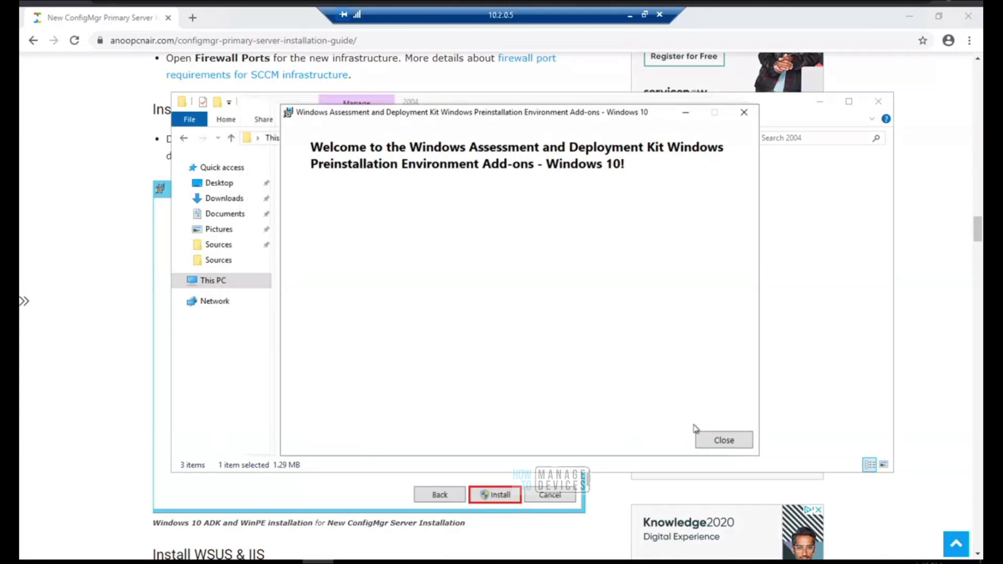
left_click(711, 443)
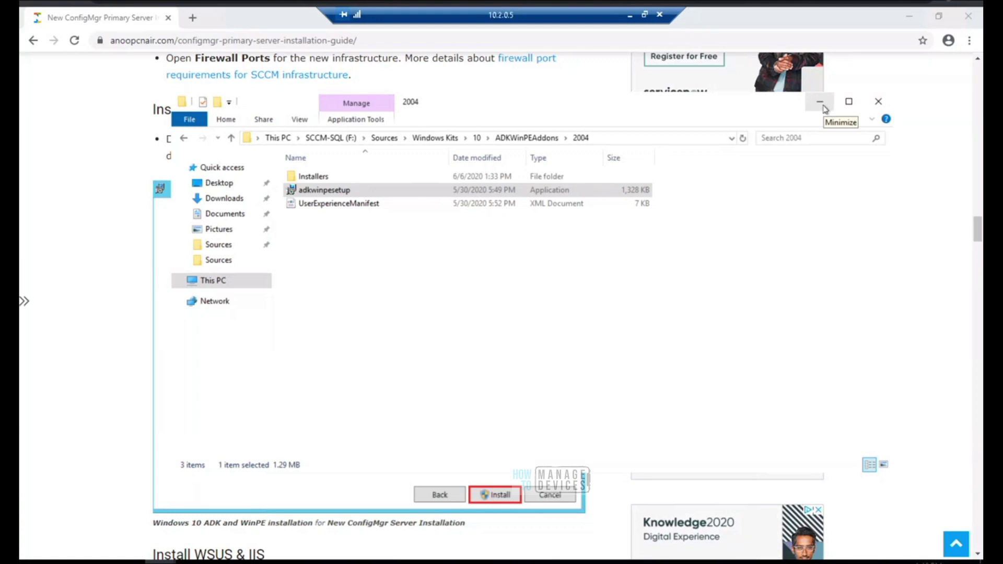
Step: Read the installation guide's sections on installing WSUS & IIS and Remote Differential & BITS
left_click(979, 233)
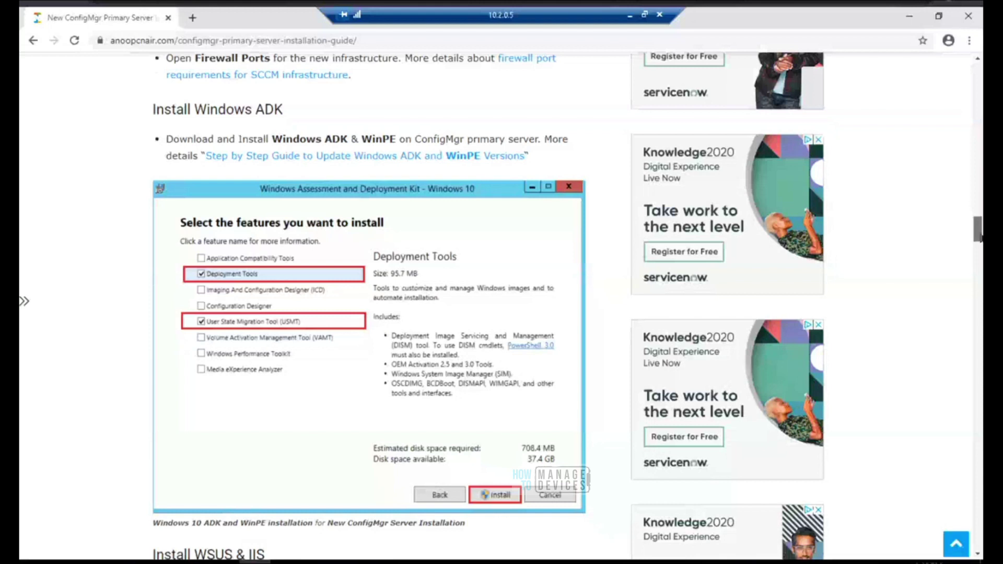
scroll(981, 238, "down", 10)
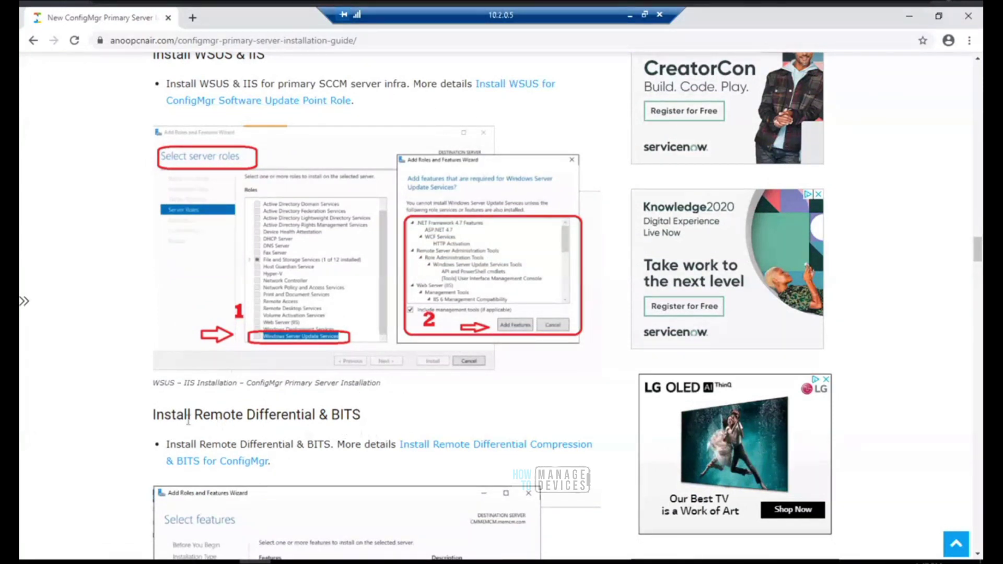
left_click_drag(214, 416, 317, 418)
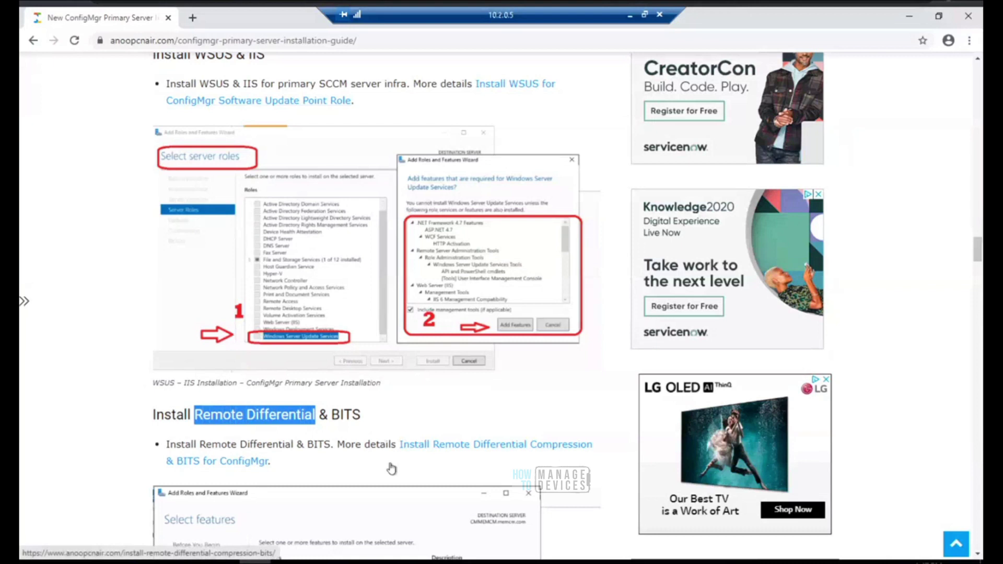
Step: Return to the guide's Install WSUS & IIS section and open Server Manager
mouse_move(977, 256)
left_mouse_down()
mouse_move(981, 281)
mouse_move(981, 256)
left_mouse_up()
scroll(497, 345, "up", 3)
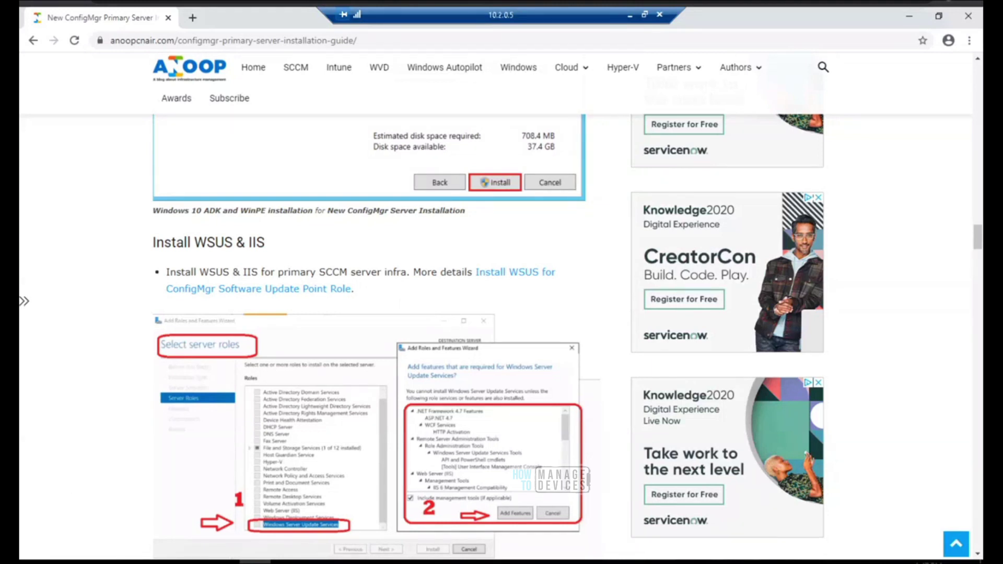
left_click(35, 562)
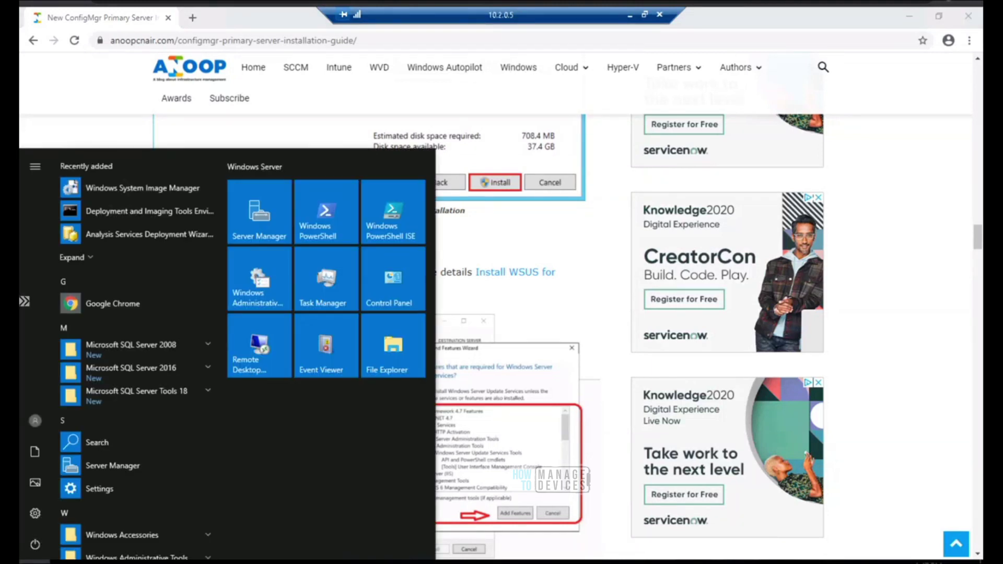
left_click(268, 218)
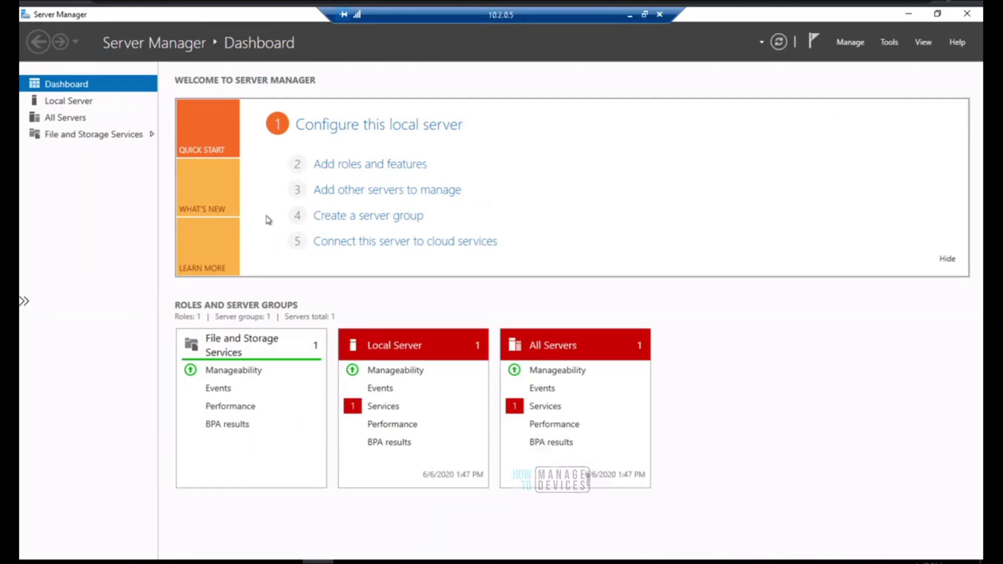
left_click(376, 168)
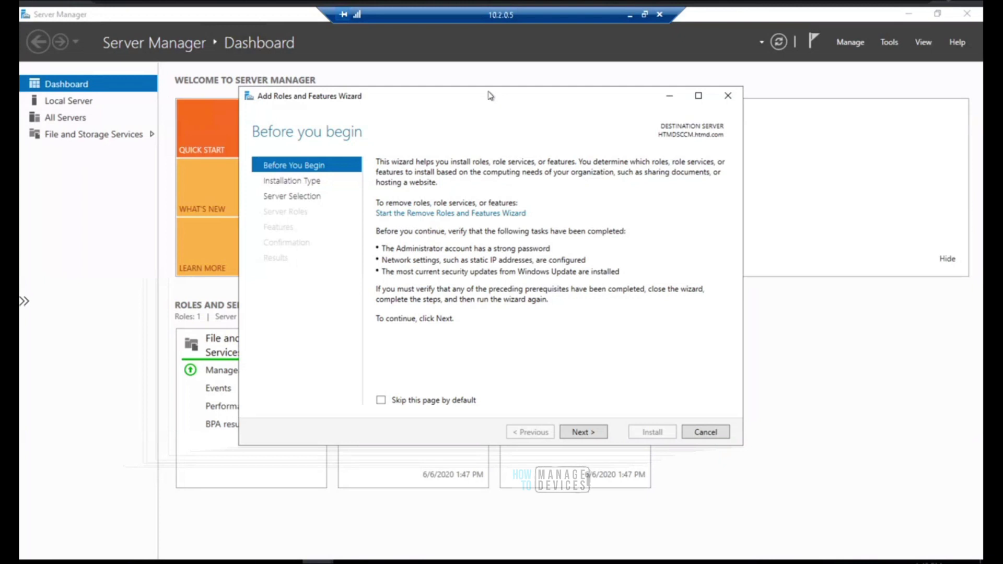
left_click_drag(490, 98, 489, 77)
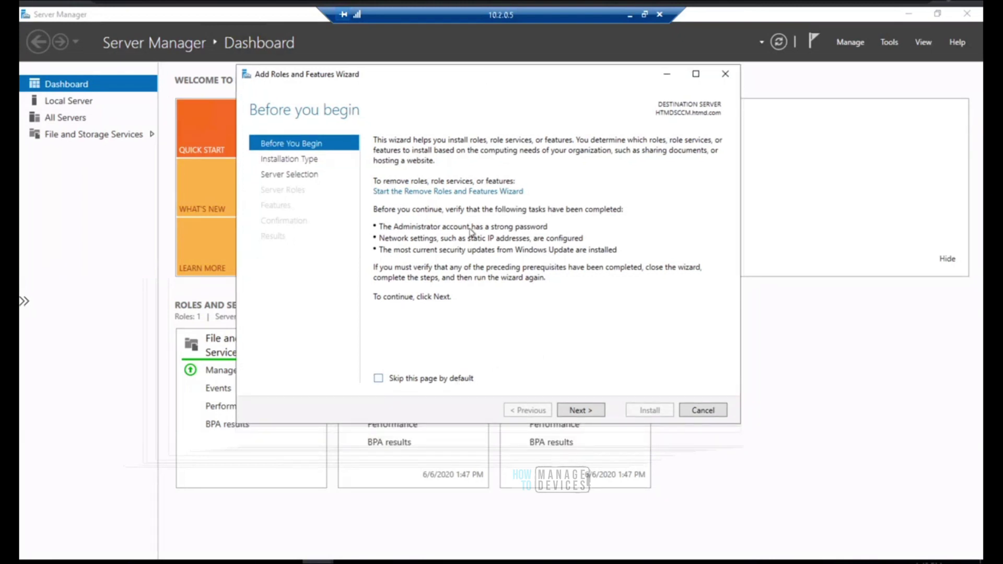
left_click(726, 74)
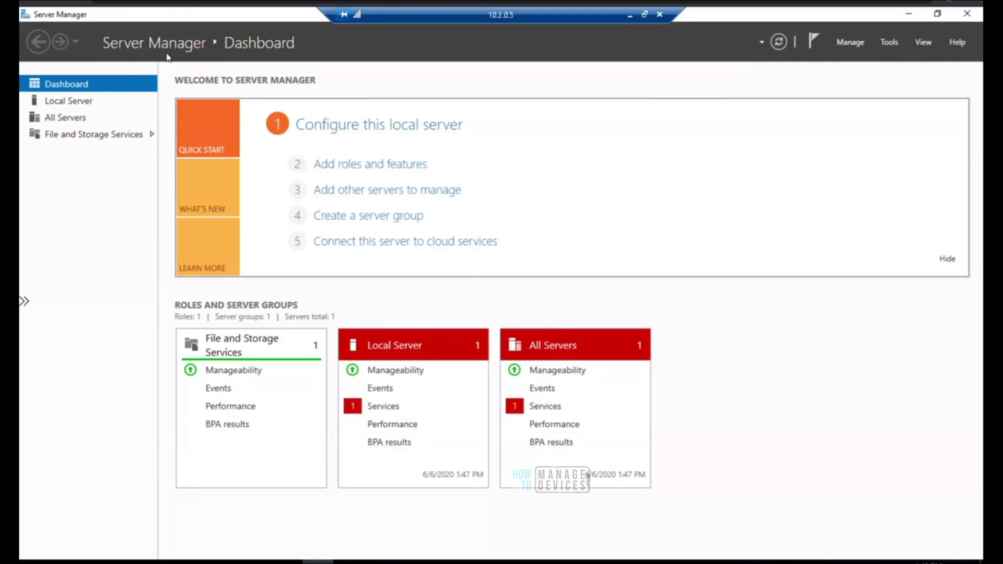
Step: Start adding roles and features with a role-based or feature-based installation on the HTMDSCCM.htmd.com server
left_click(365, 168)
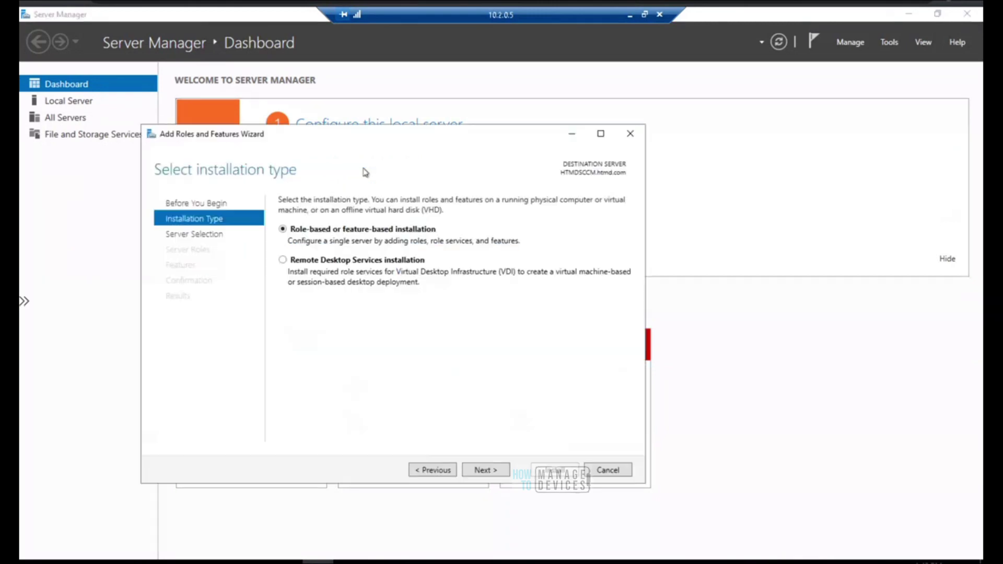
left_click(490, 471)
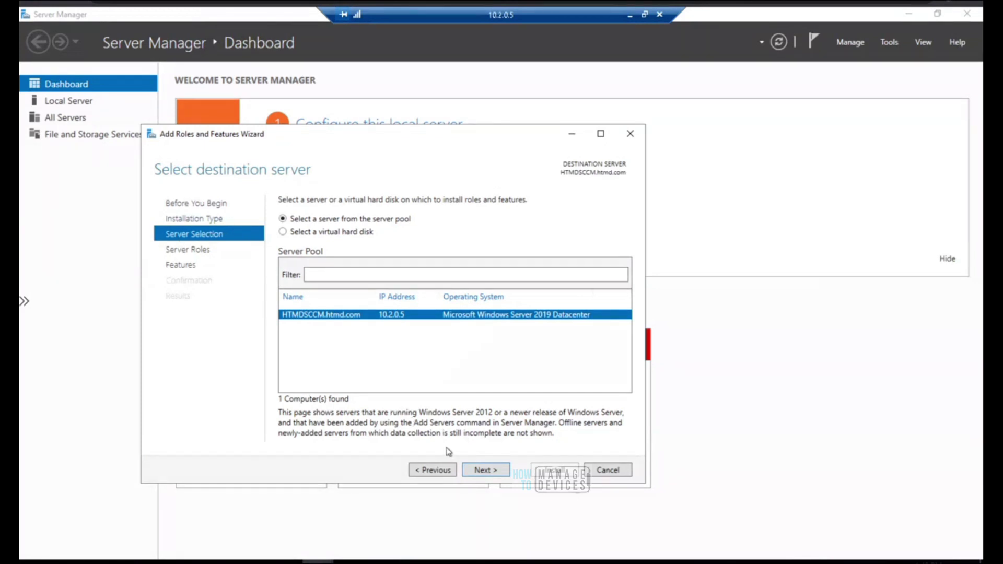
left_click(485, 472)
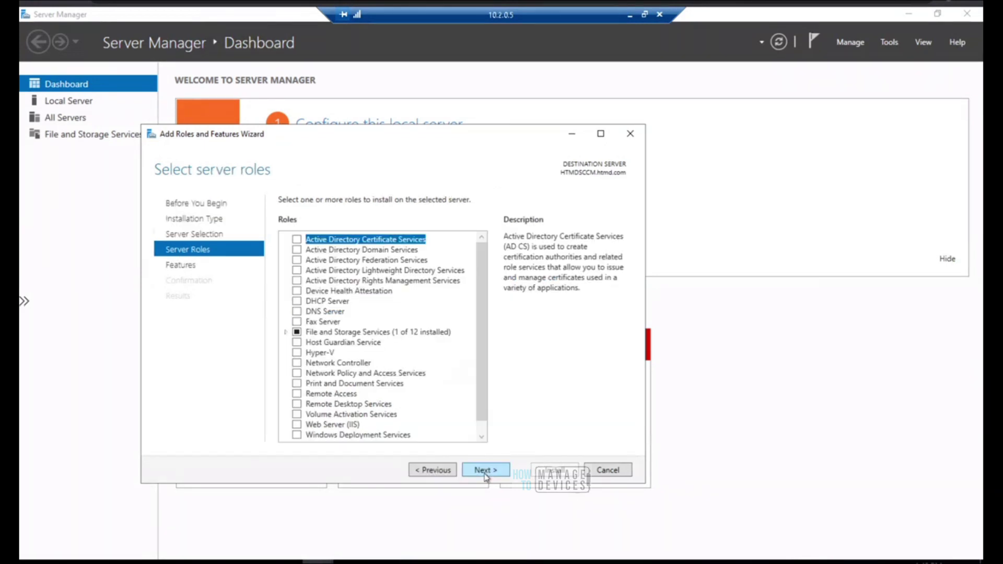
Step: Select the Windows Server Update Services role and add its required features, including the management tools
scroll(484, 345, "down", 1)
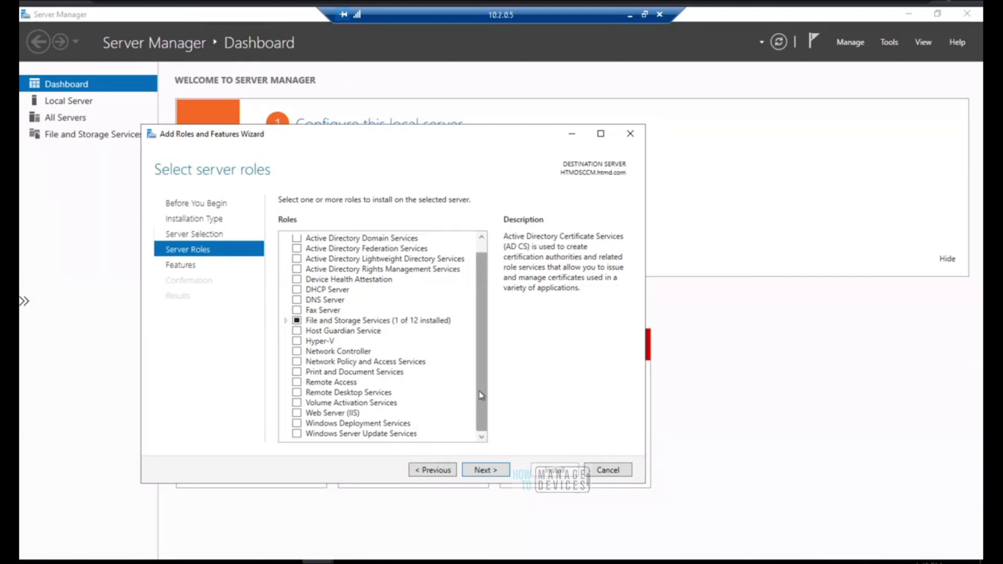
left_click_drag(486, 319, 486, 312)
left_click_drag(484, 392, 487, 438)
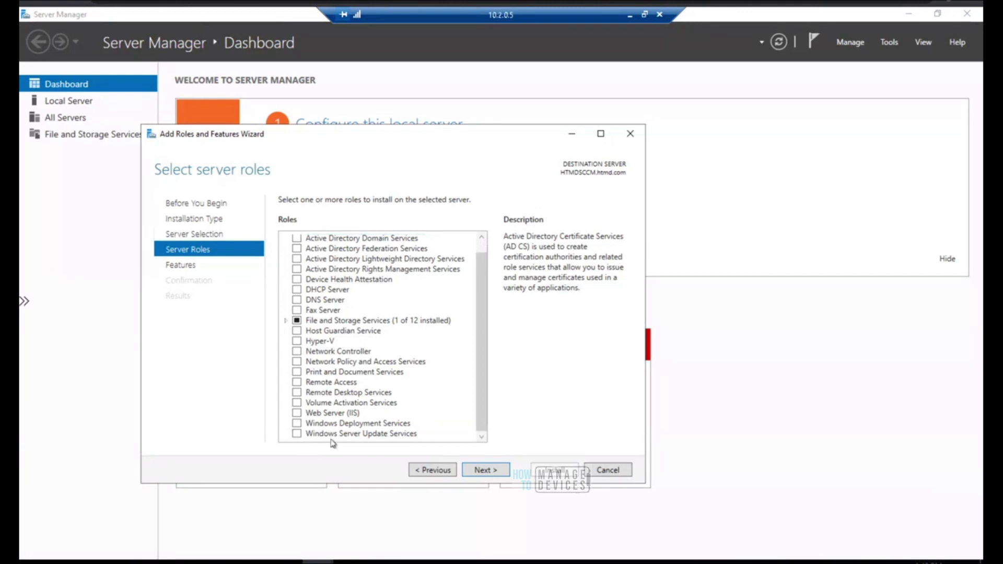
left_click(296, 435)
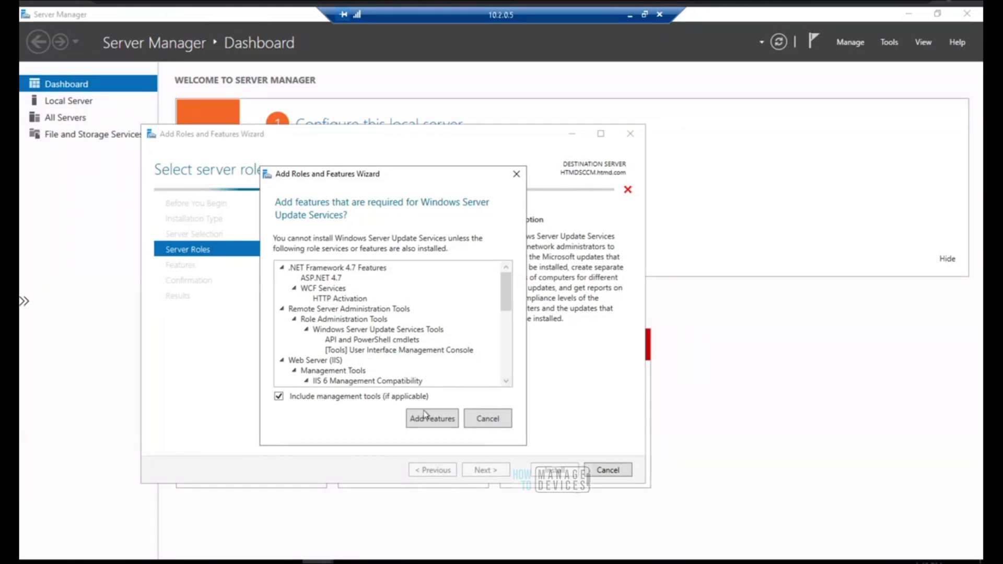
scroll(509, 296, "down", 5)
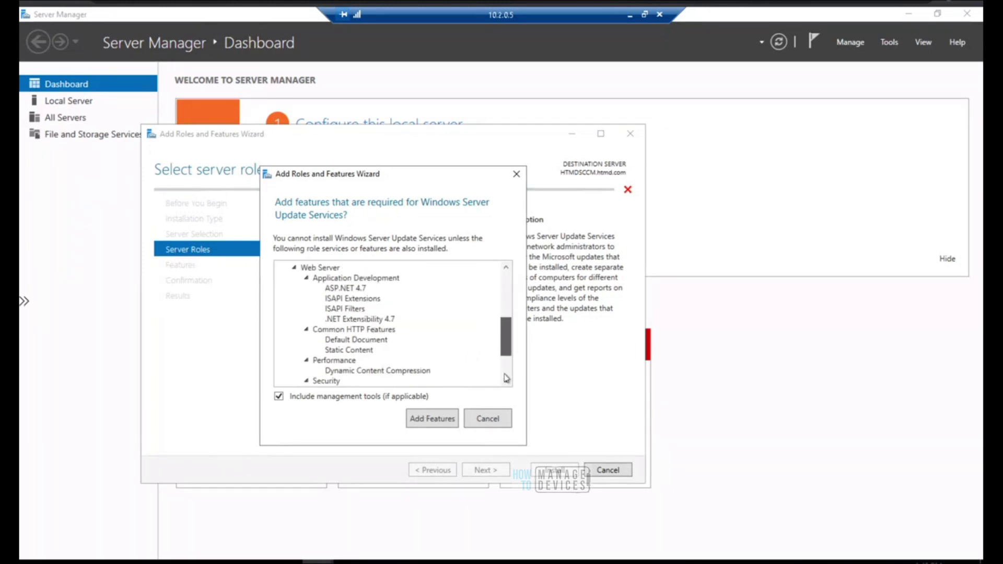
scroll(507, 321, "up", 5)
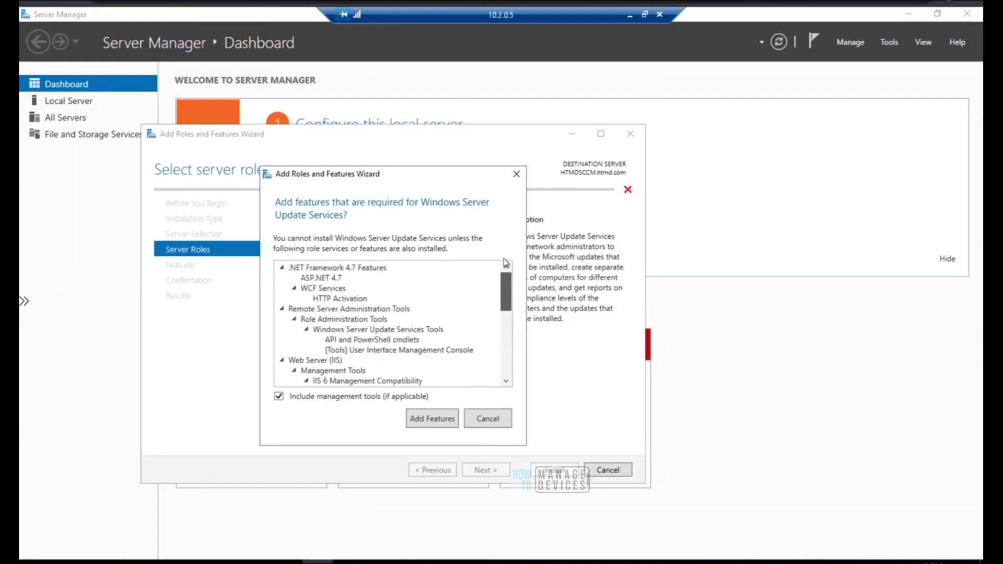
left_click(431, 419)
Step: Review the server role list with Web Server (IIS) and Windows Server Update Services selected, and continue to the features
left_click_drag(484, 338, 483, 343)
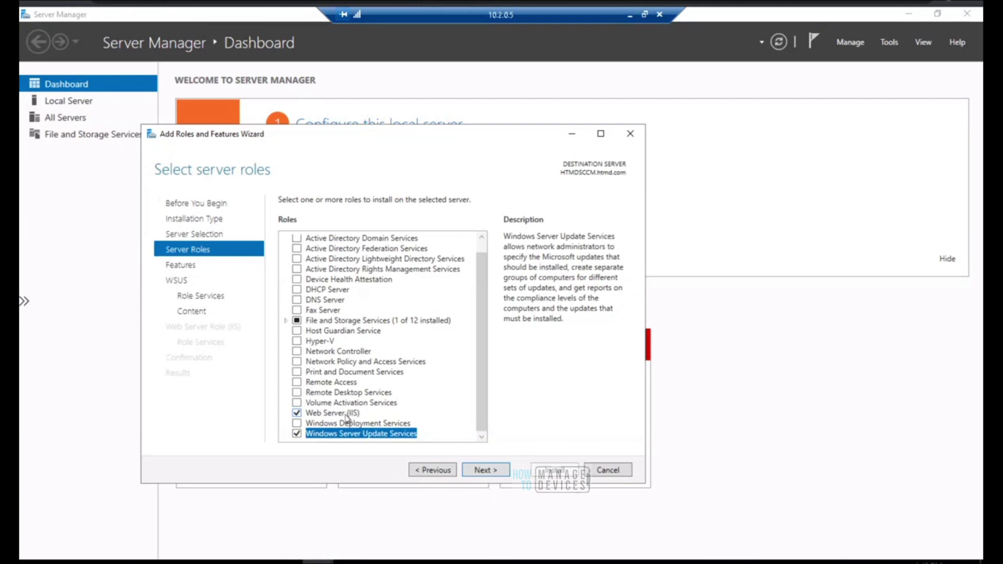
scroll(486, 308, "up", 1)
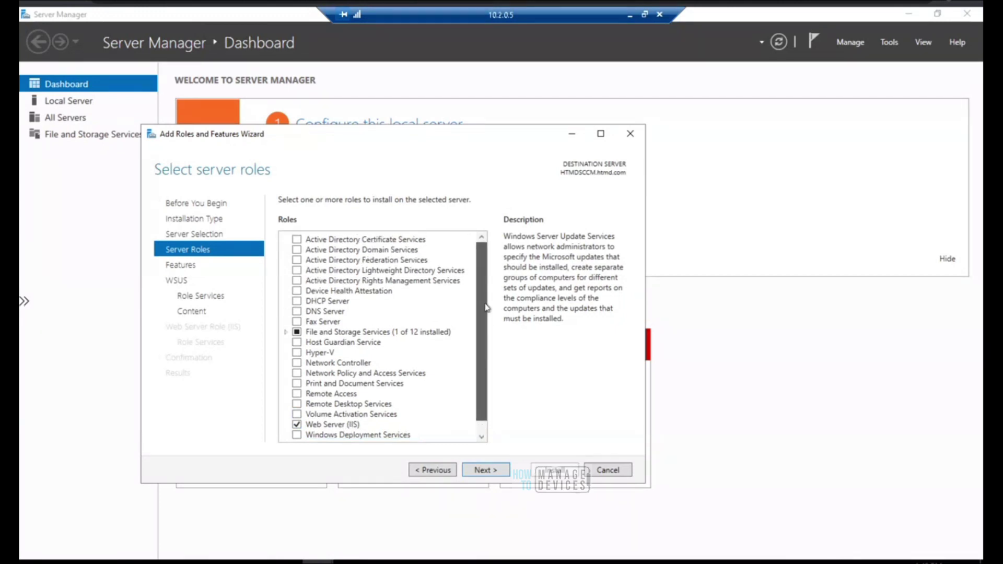
scroll(485, 357, "down", 1)
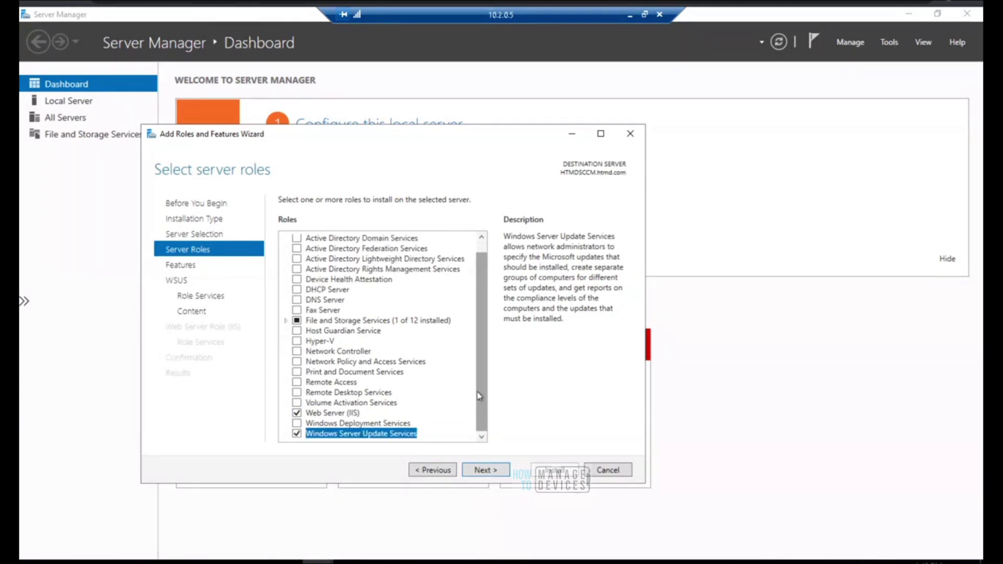
mouse_move(485, 298)
left_mouse_down()
mouse_move(482, 287)
mouse_move(481, 297)
left_mouse_up()
left_click_drag(479, 330, 479, 320)
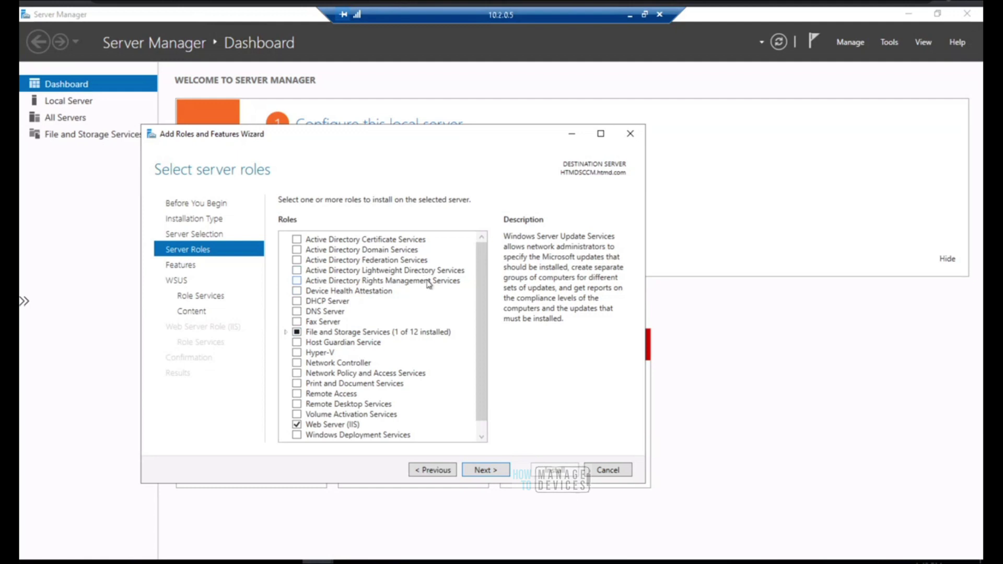
left_click_drag(477, 389, 481, 430)
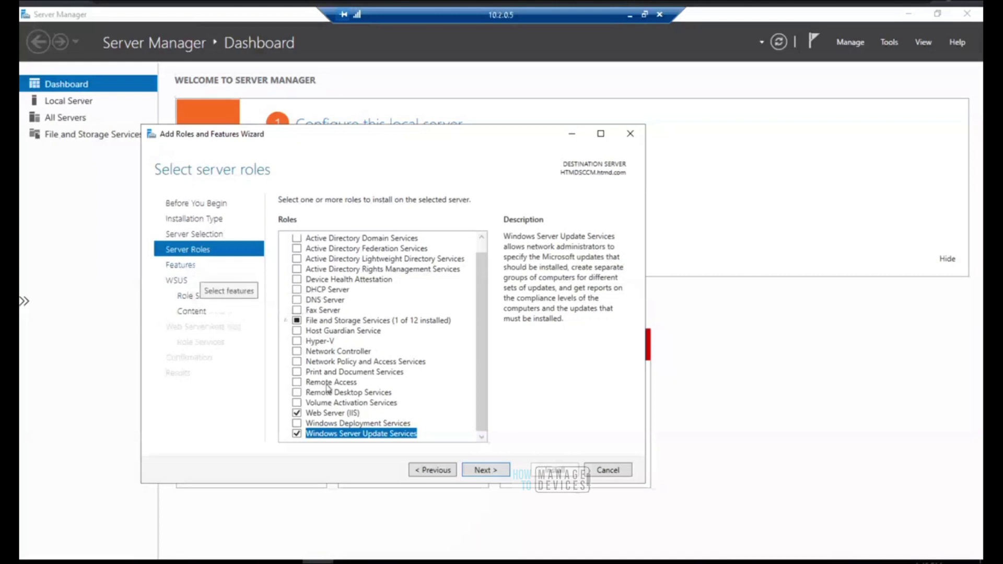
left_click(477, 471)
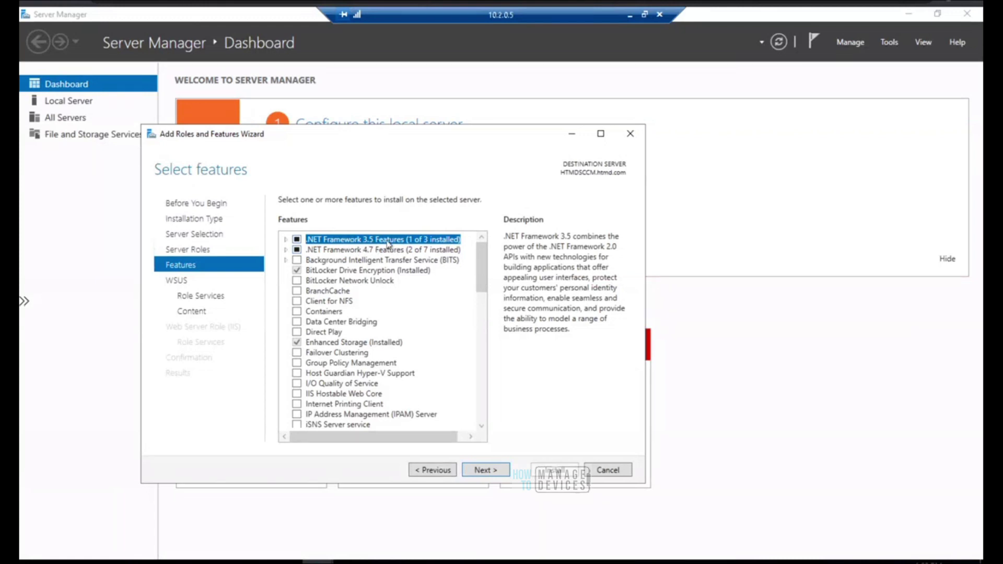
Step: Look through the whole features list, including Remote Differential Compression, and continue to the WSUS page with the preselected features
mouse_move(478, 265)
left_mouse_down()
mouse_move(481, 277)
mouse_move(481, 250)
left_mouse_up()
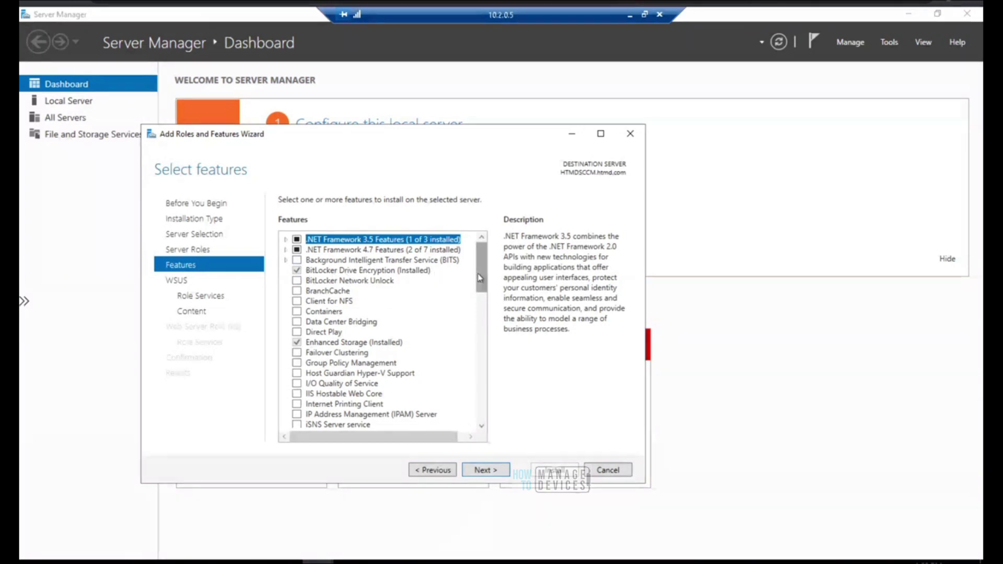
left_click_drag(481, 280, 489, 343)
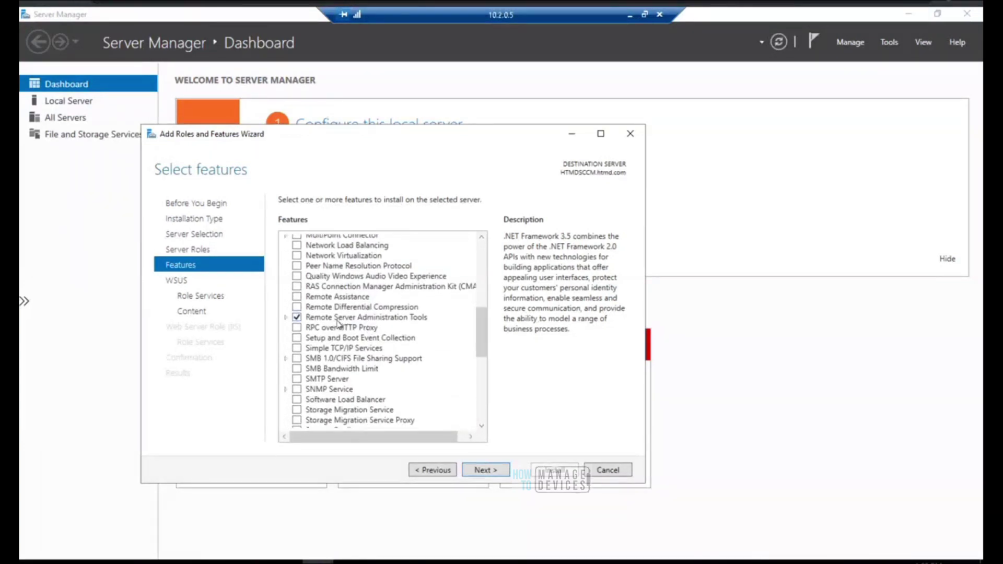
left_click_drag(484, 342, 480, 393)
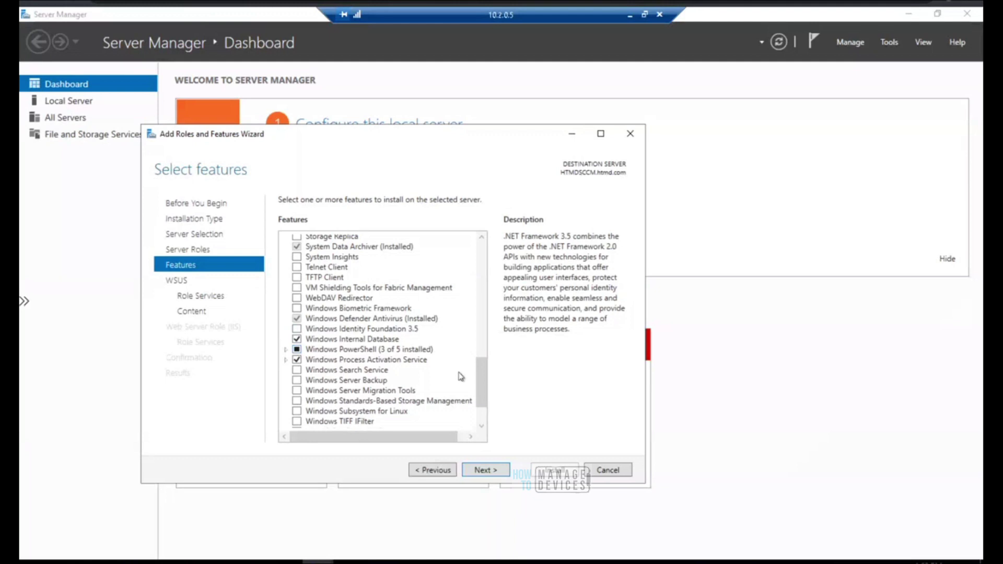
left_click_drag(482, 388, 482, 407)
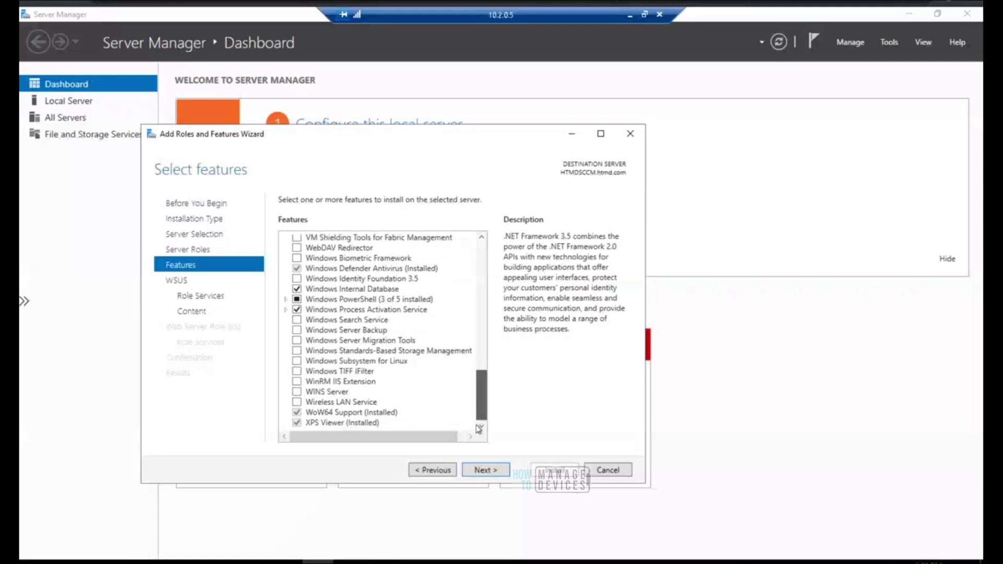
left_click_drag(484, 401, 478, 264)
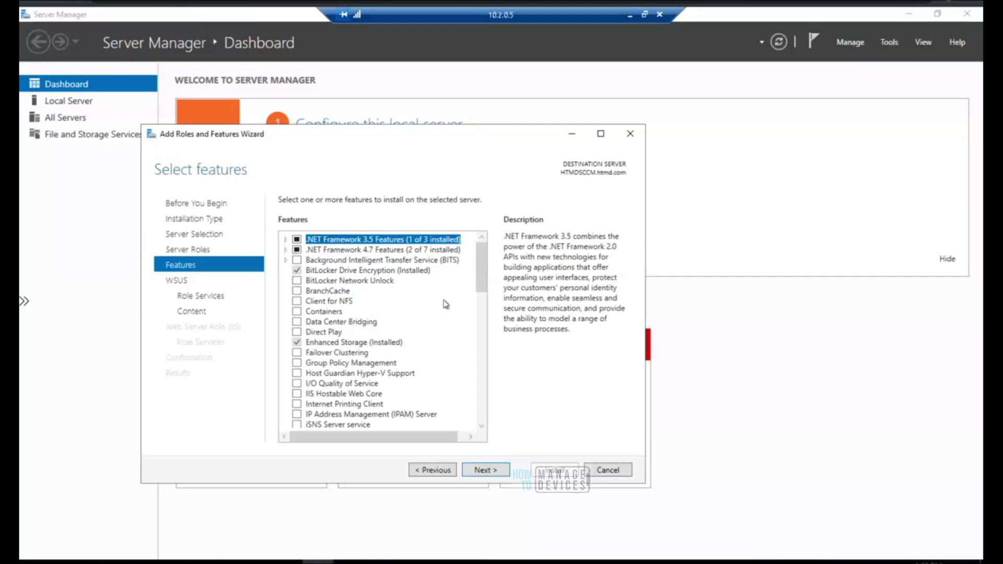
left_click_drag(485, 270, 486, 320)
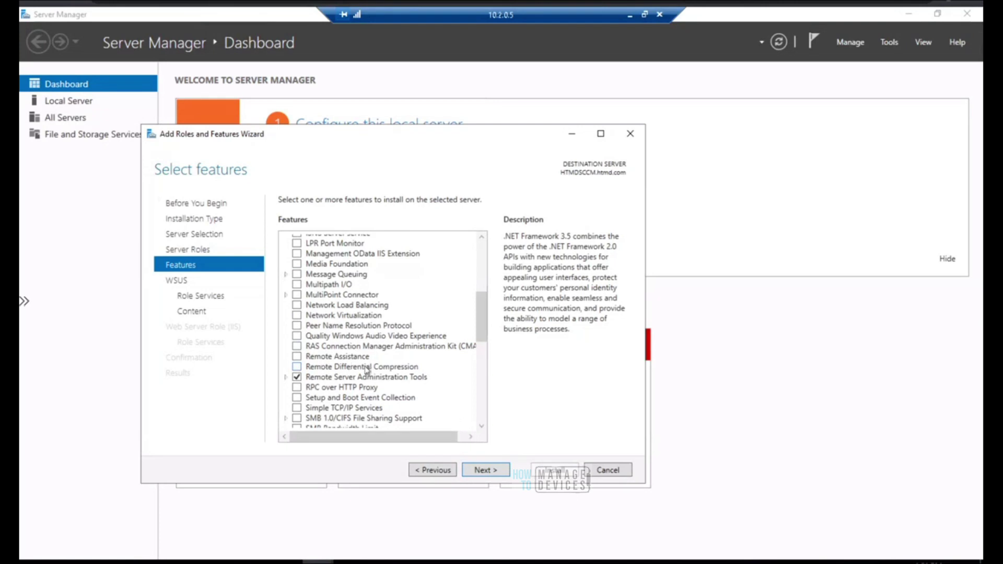
left_click_drag(478, 325, 477, 347)
left_click_drag(478, 351, 487, 243)
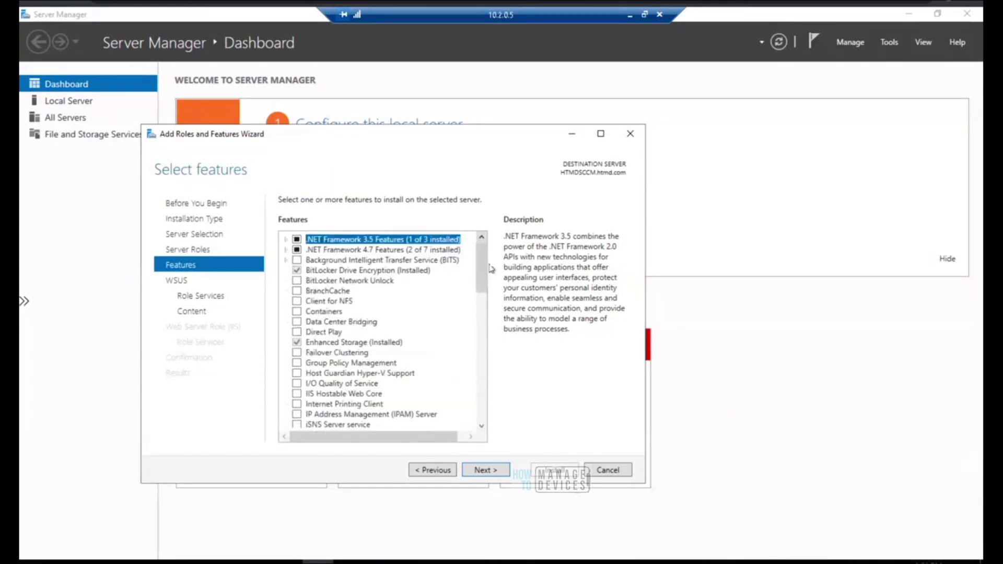
left_click(484, 470)
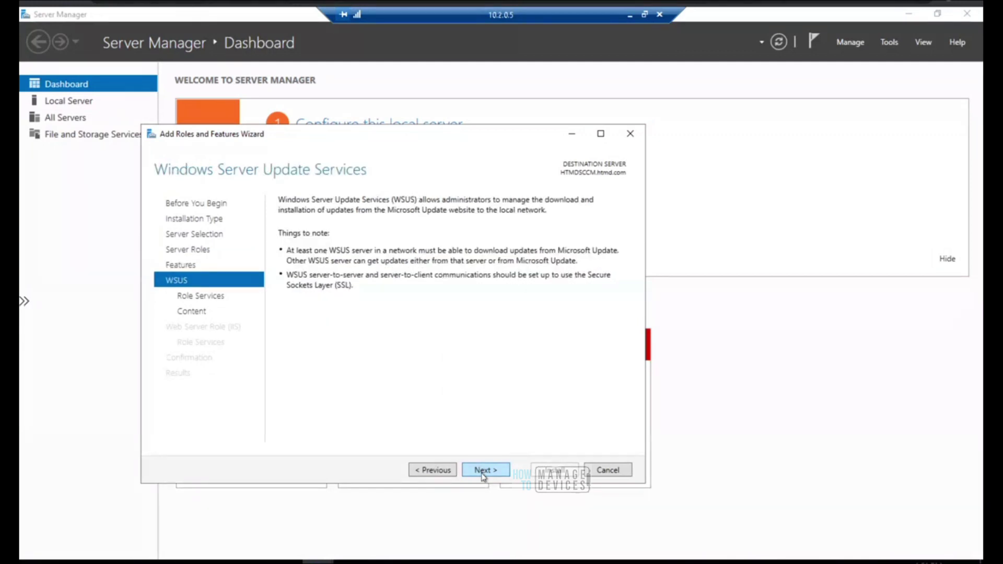
Step: Set the WSUS role services to SQL Server Connectivity instead of WID Connectivity, keep WSUS Services, and continue to the content location
left_click(482, 471)
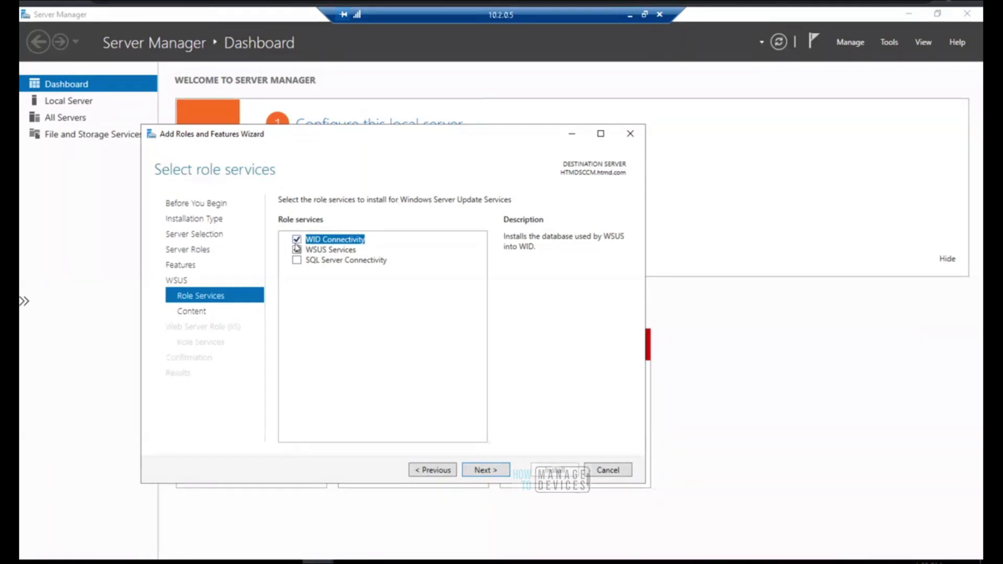
left_click(297, 261)
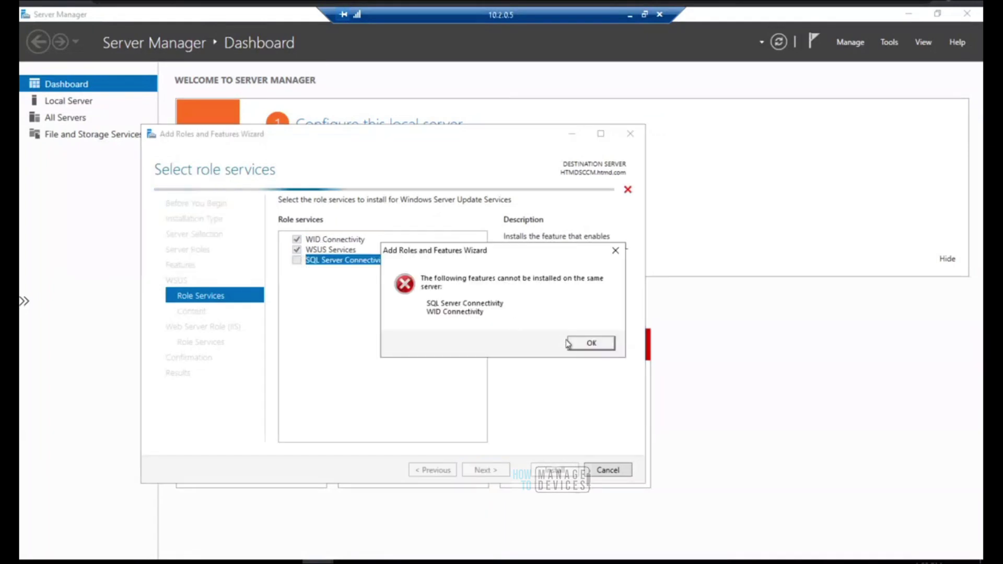
left_click(586, 345)
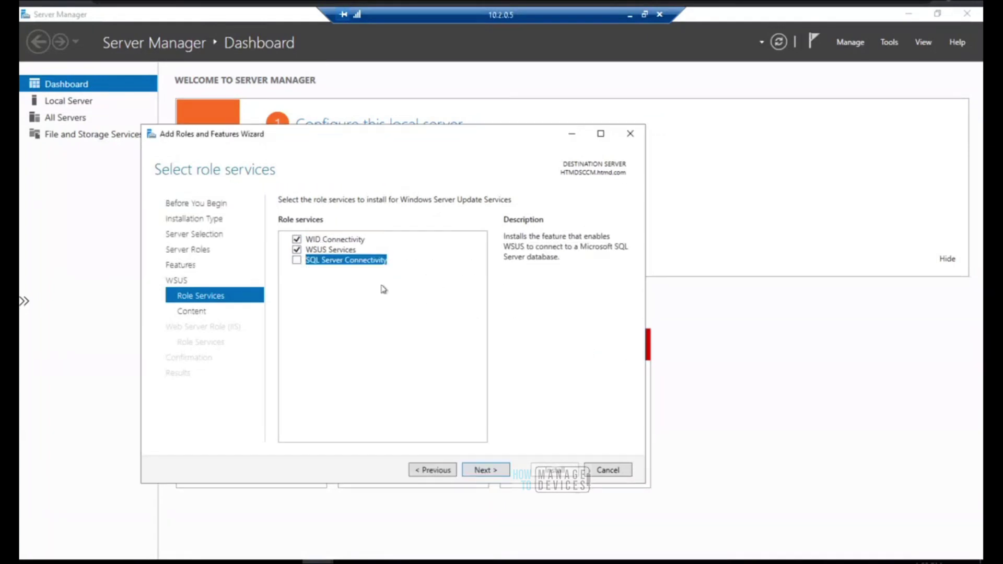
left_click(297, 240)
left_click(296, 260)
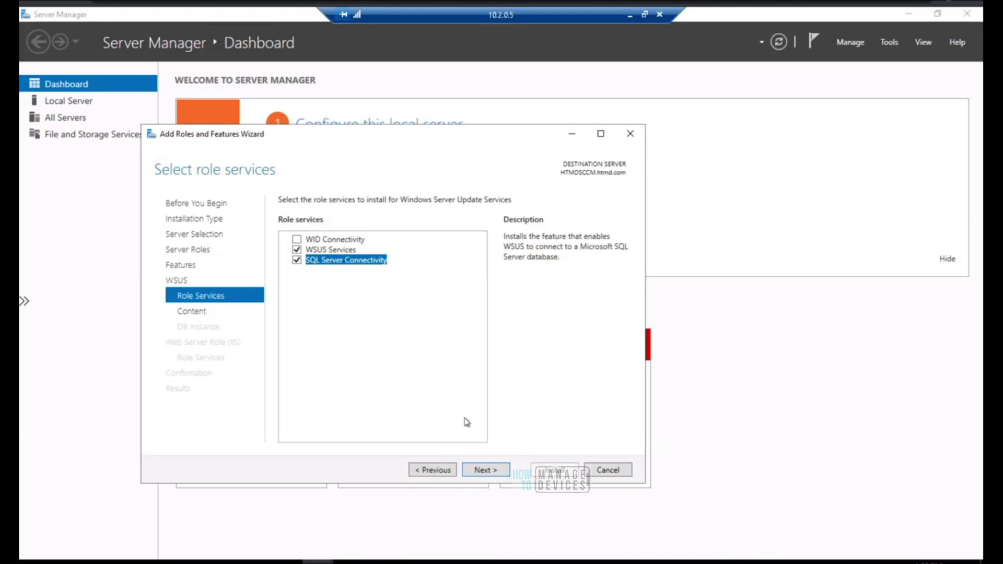
left_click(482, 471)
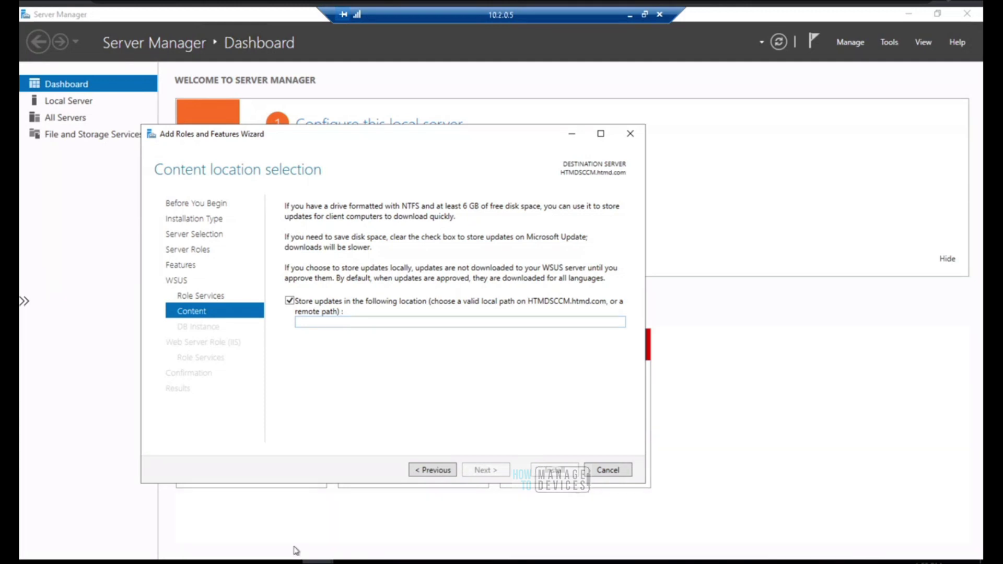
Step: Create a folder named WSUS at the root of the SCCM-SQL (F:) drive
left_click(160, 561)
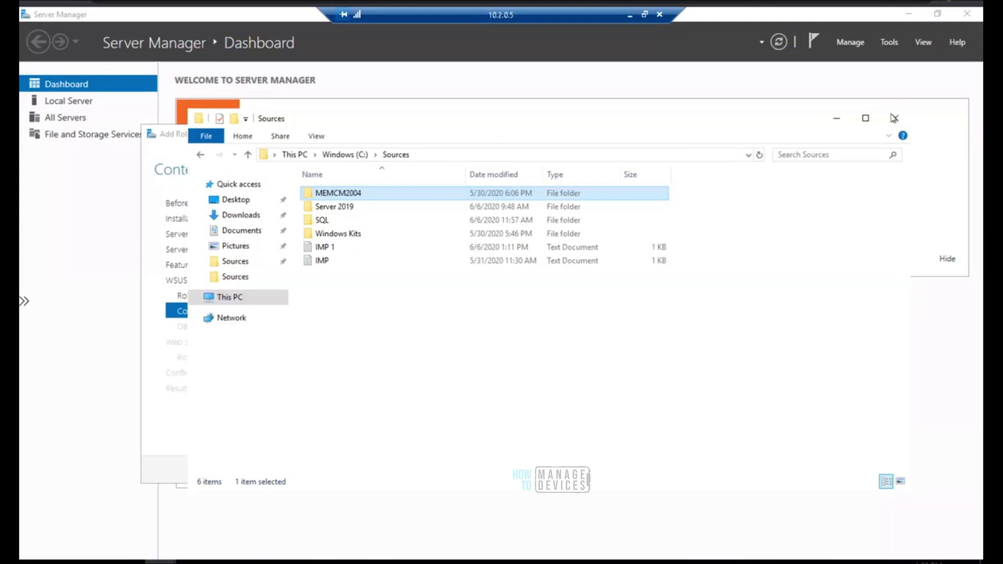
left_click(894, 118)
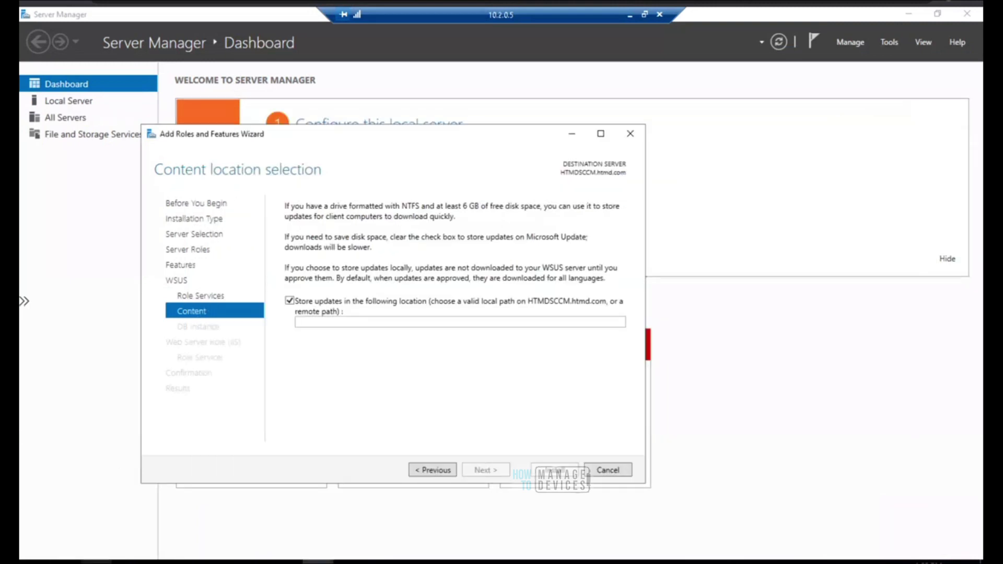
left_click(203, 531)
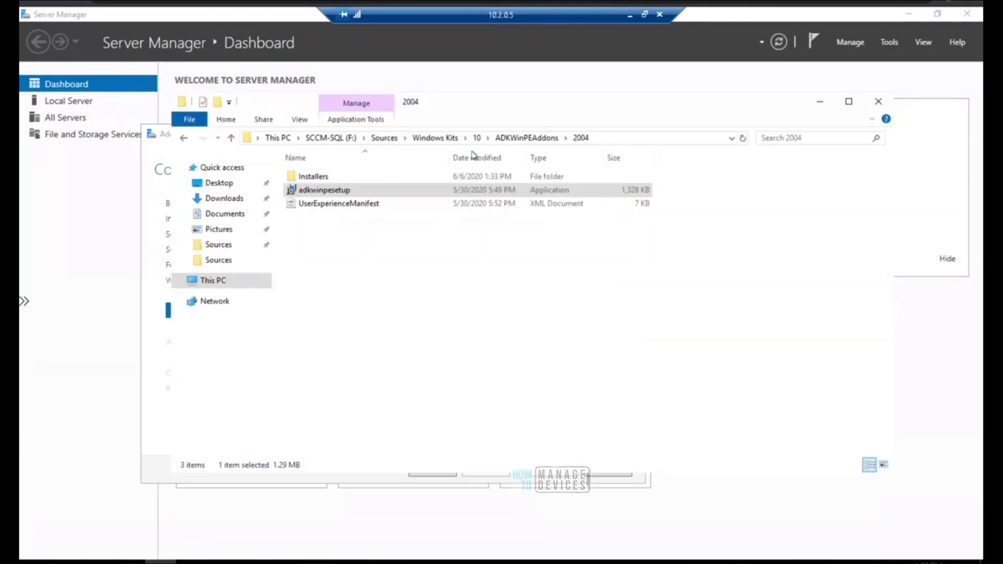
left_click(382, 139)
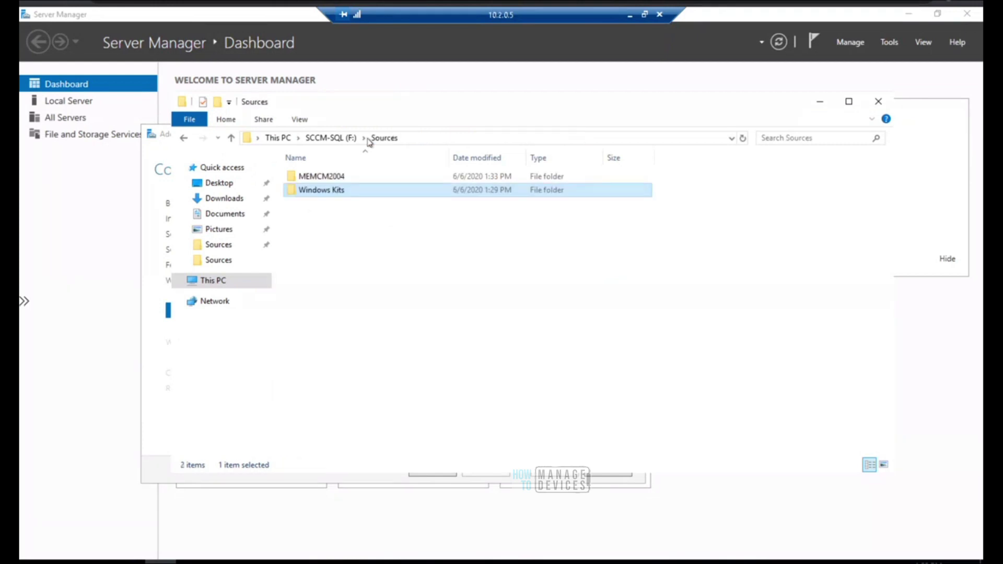
left_click(331, 138)
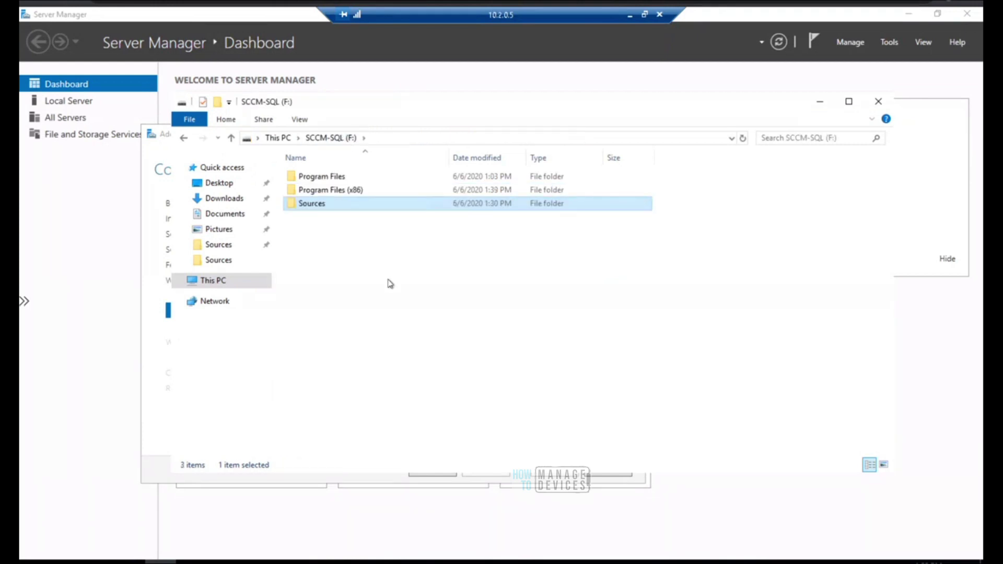
right_click(362, 269)
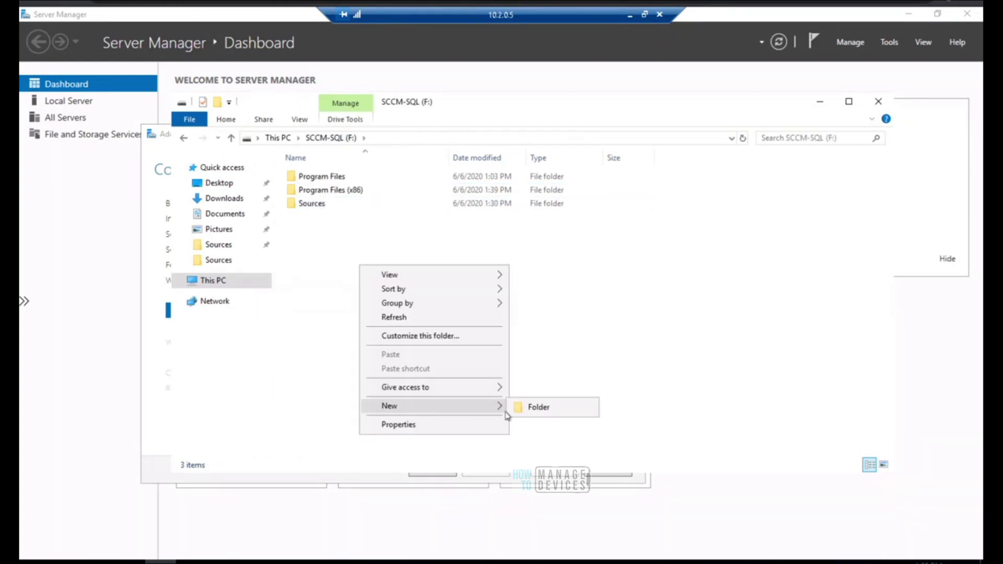
left_click(524, 411)
type("WSUS")
key("Return")
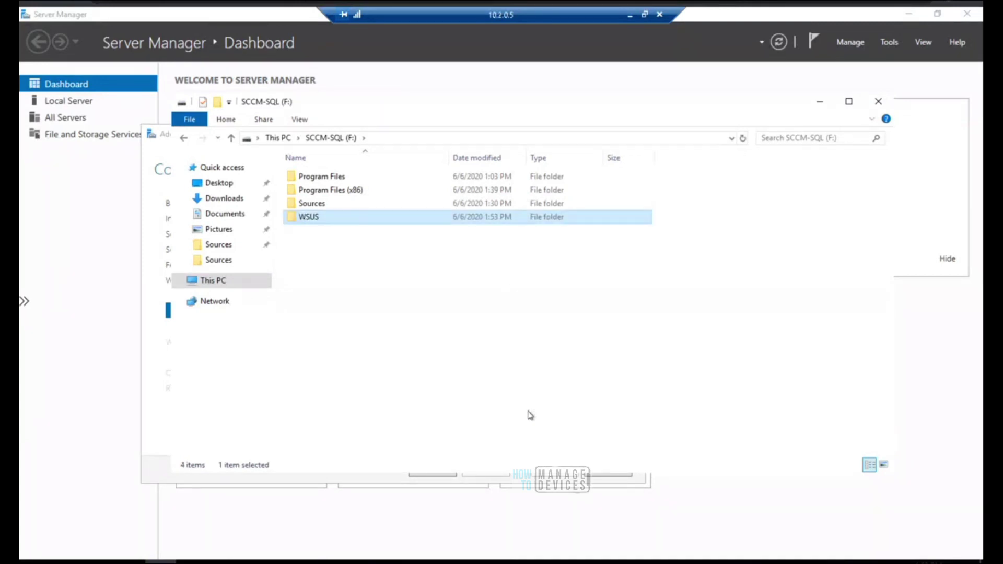
Step: Set the WSUS update storage location to F:\WSUS, using the new folder's path, and continue to the database instance selection
key("Return")
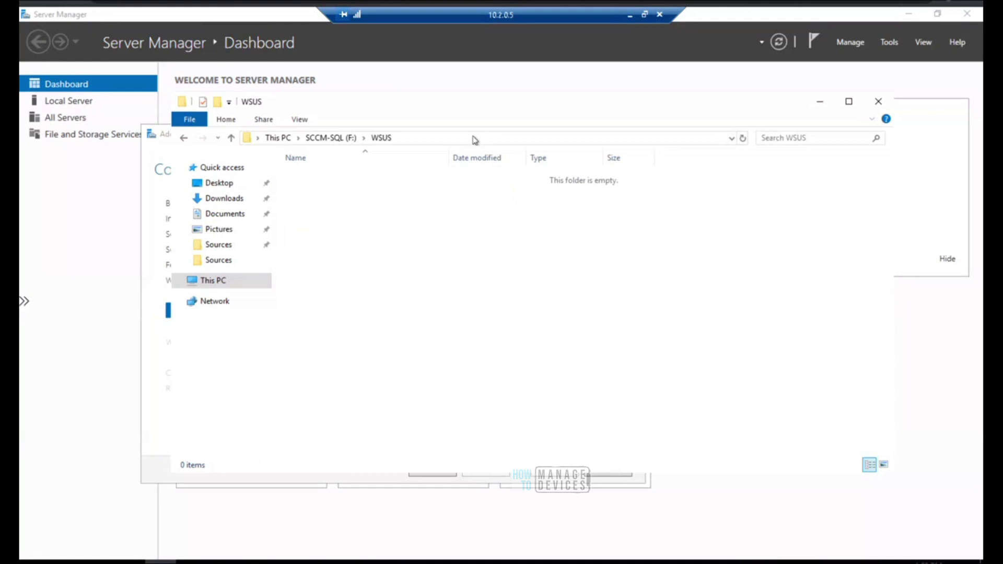
left_click(475, 138)
key("ctrl+c")
left_click(825, 101)
left_click(365, 323)
key("ctrl+v")
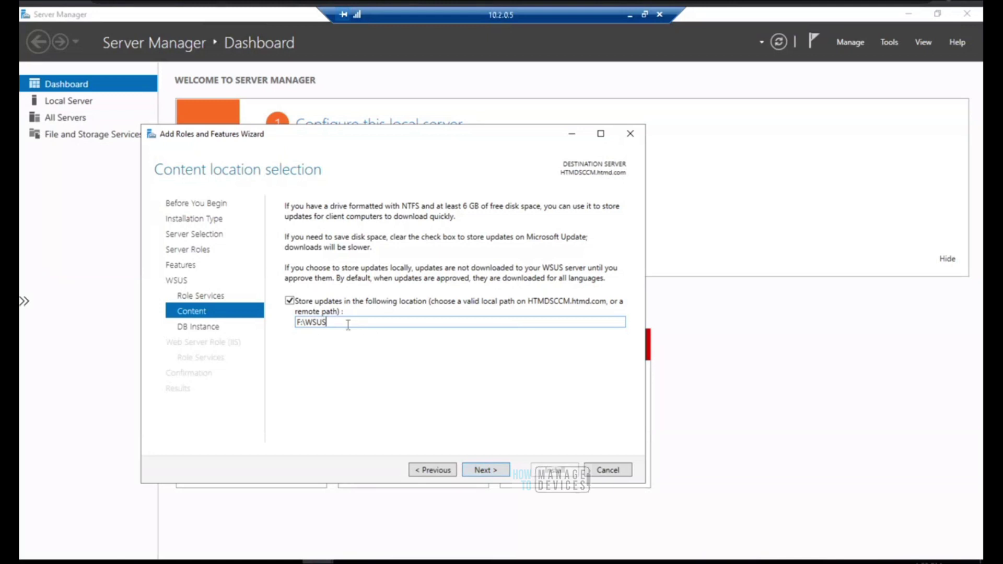
left_click(479, 471)
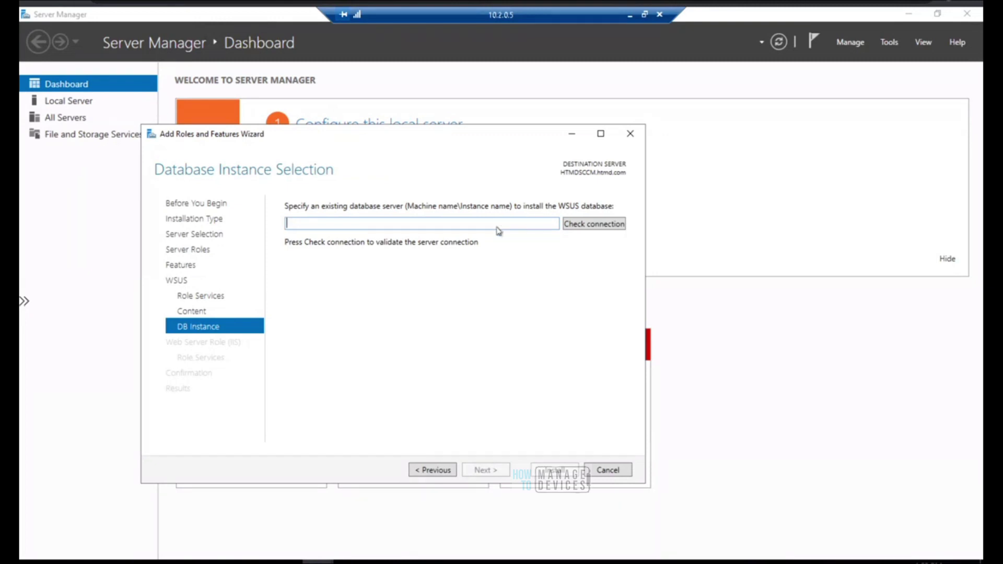
Step: Validate the connection to the existing database server for WSUS and continue to the Web Server (IIS) role services
left_click(600, 228)
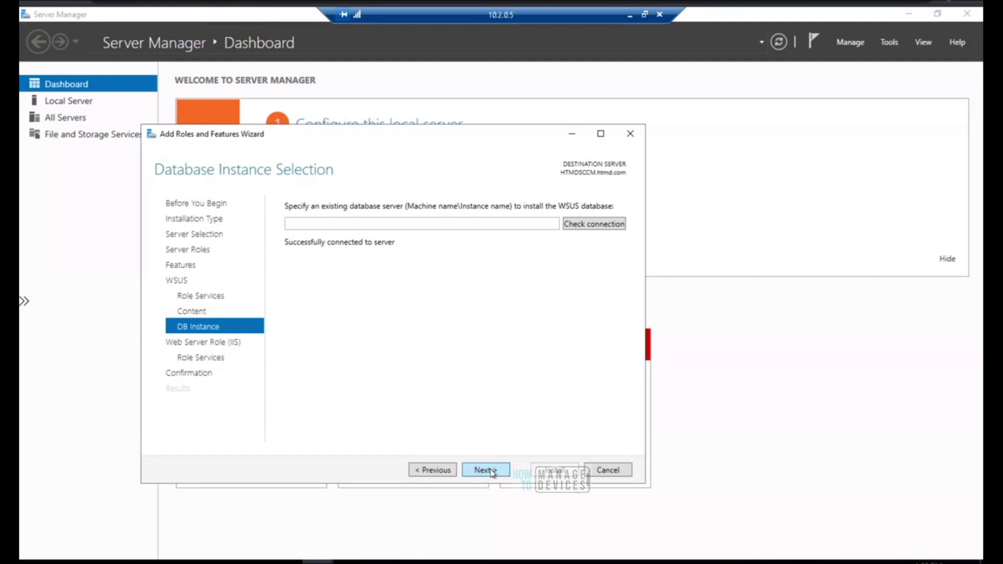
left_click(492, 474)
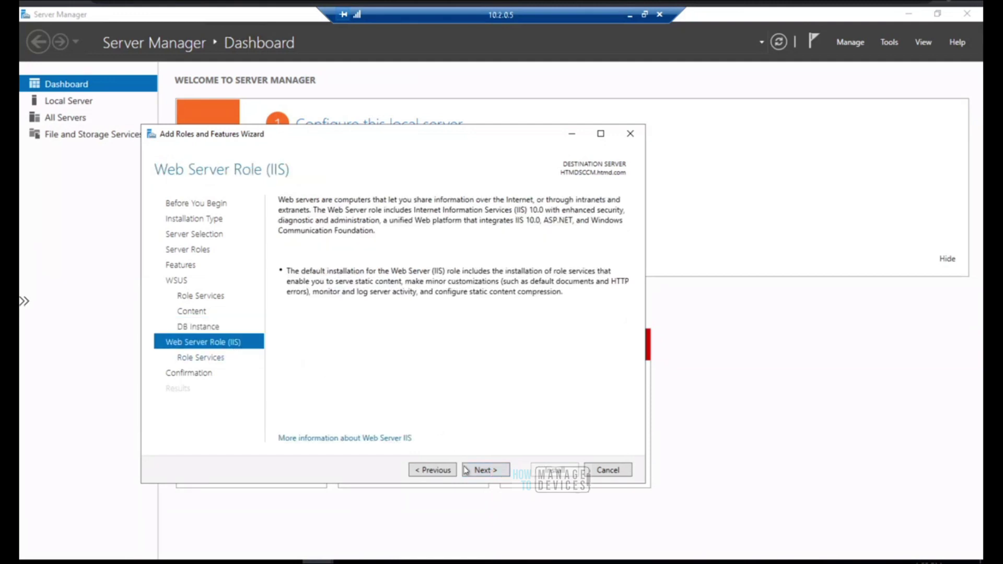
left_click(485, 472)
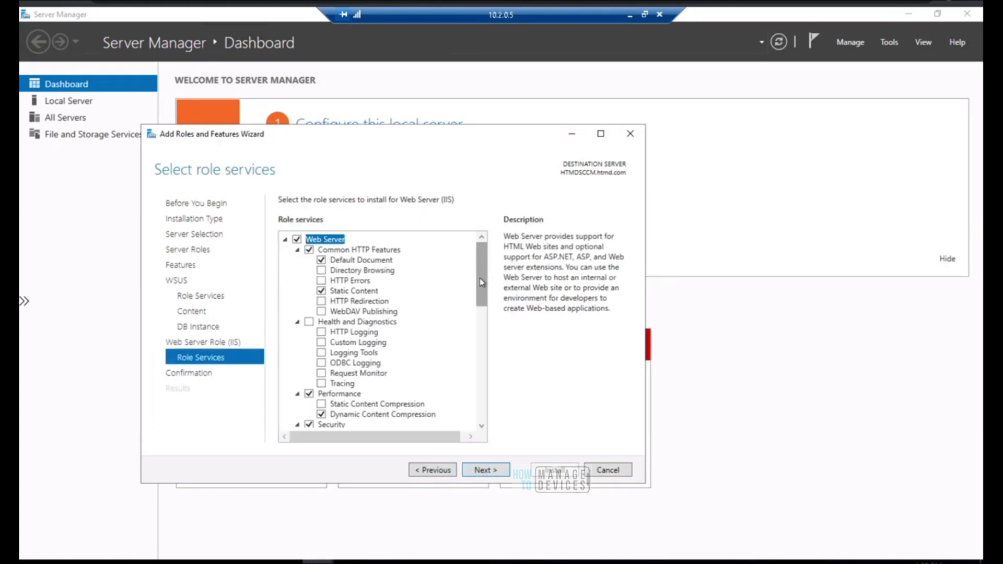
Step: Review the preselected IIS role services and the confirmation summary, and install the roles without enabling the automatic restart
mouse_move(482, 288)
left_mouse_down()
mouse_move(490, 414)
mouse_move(497, 264)
left_mouse_up()
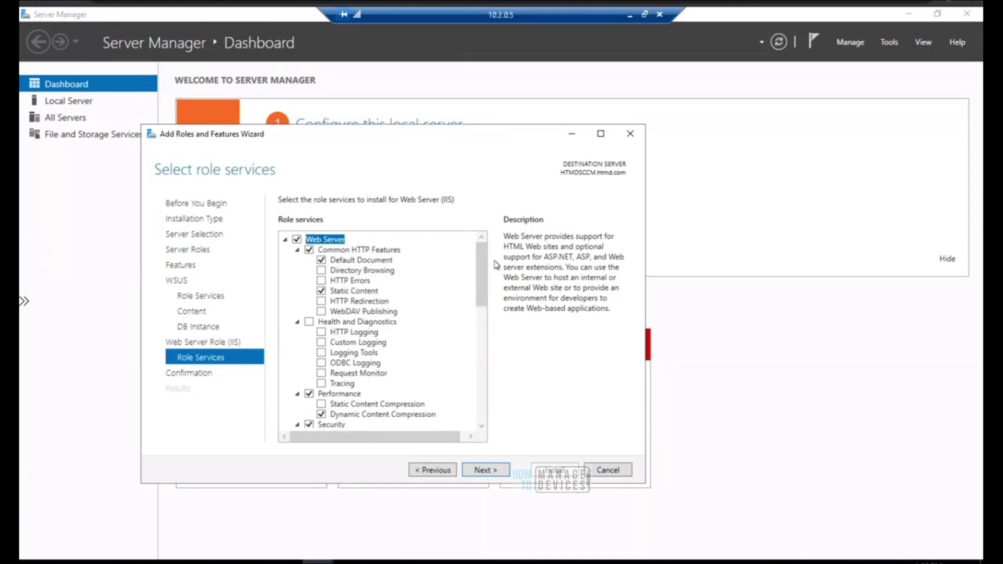
left_click_drag(484, 261, 484, 409)
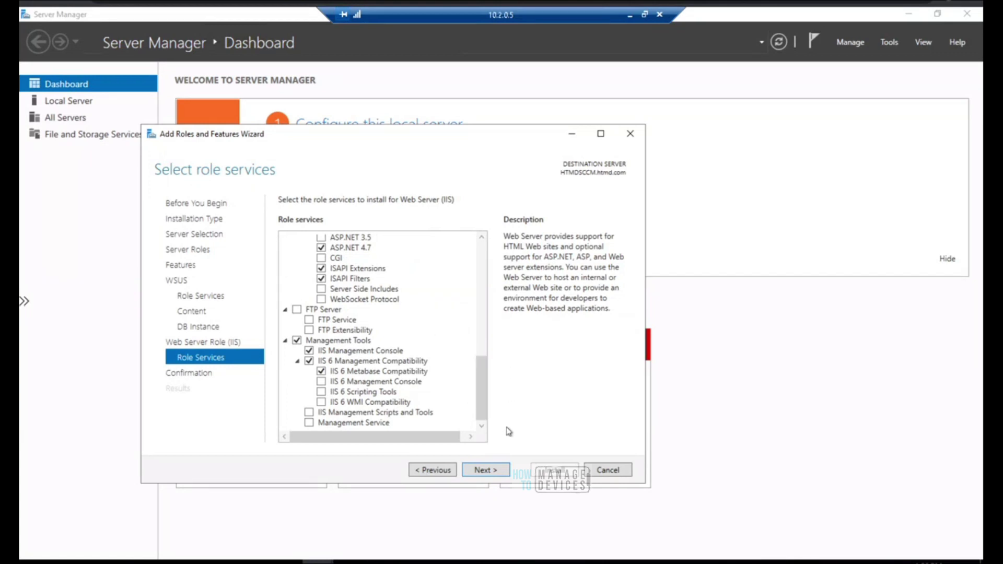
left_click(486, 471)
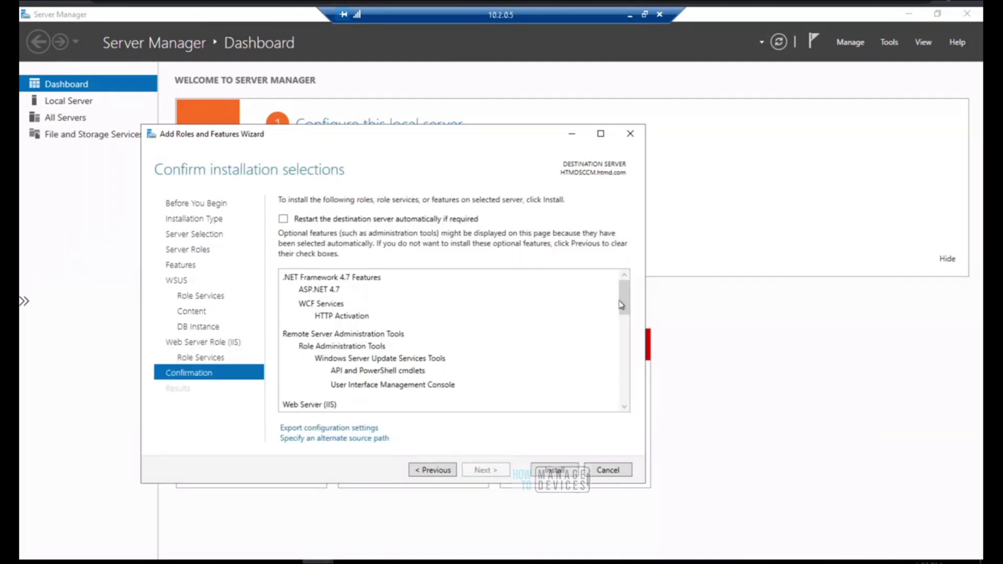
left_click_drag(625, 302, 623, 420)
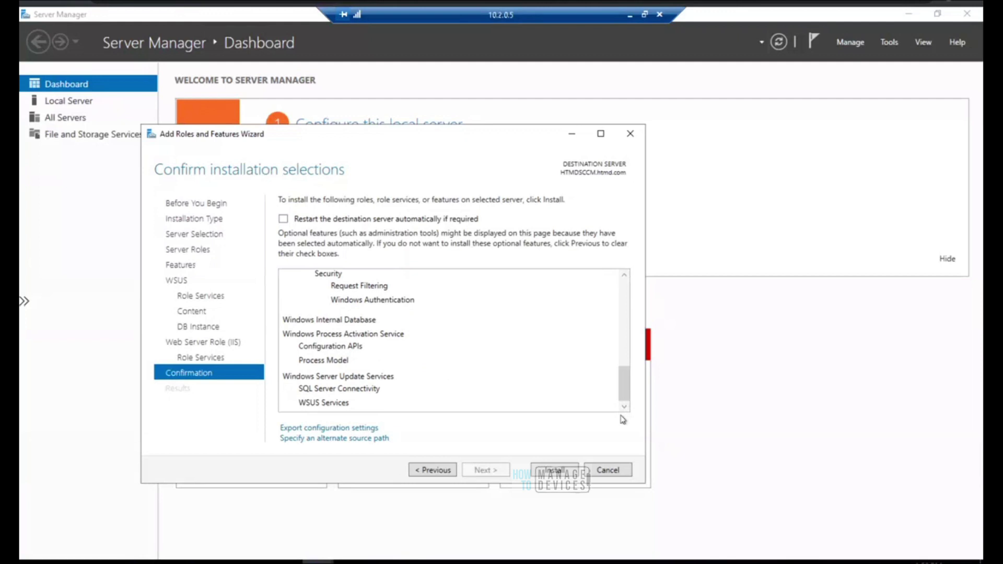
left_click(557, 471)
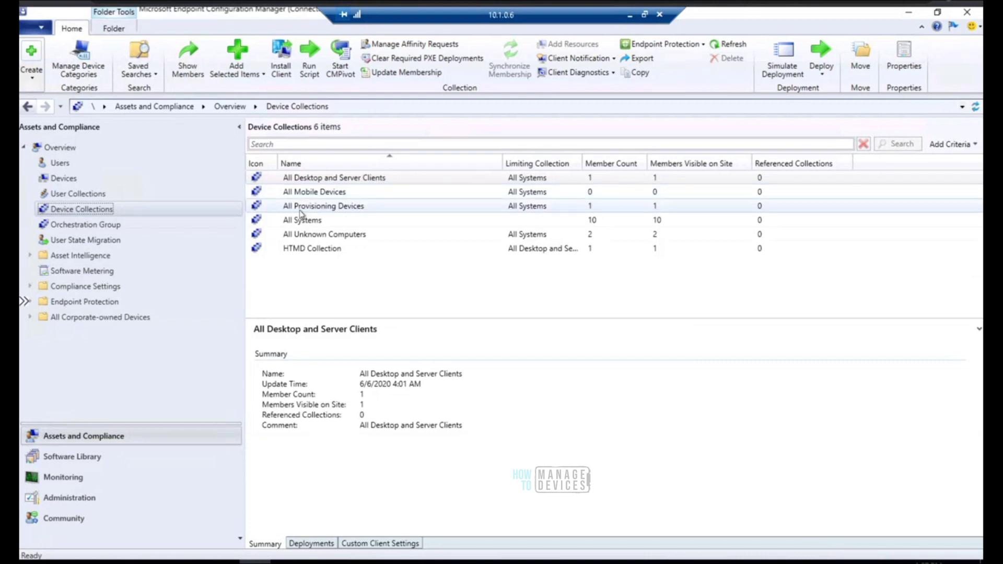
Step: In the Configuration Manager console on the other server, add the Collection ID column to the device collections list
left_click(757, 177)
right_click(886, 166)
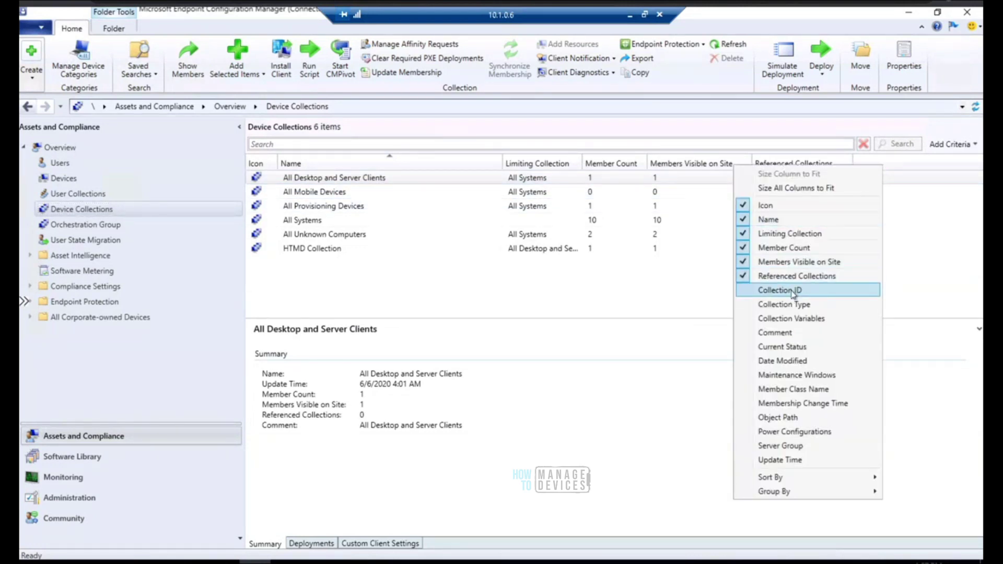
left_click(793, 291)
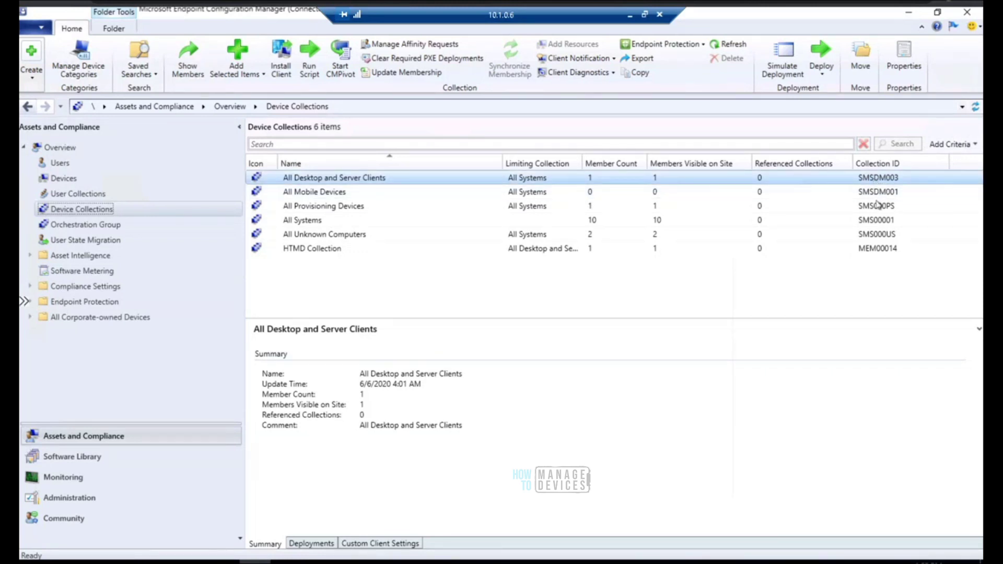
Step: Compare the collection IDs and limiting collections of the built-in device collections with those of HTMD Collection
left_click(877, 237)
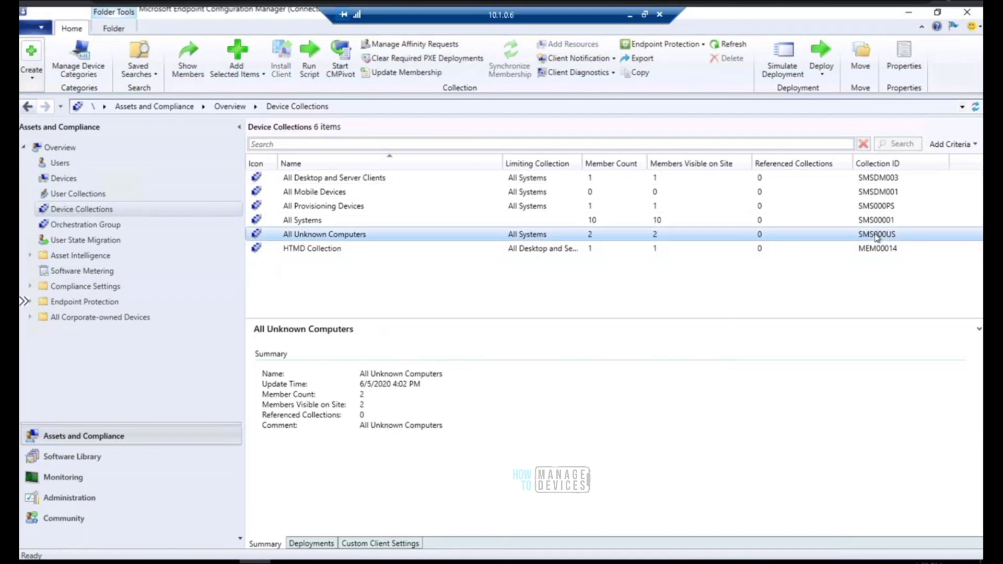
key("shift+Up")
key("shift+Up")
key("shift+Up")
key("shift+Up")
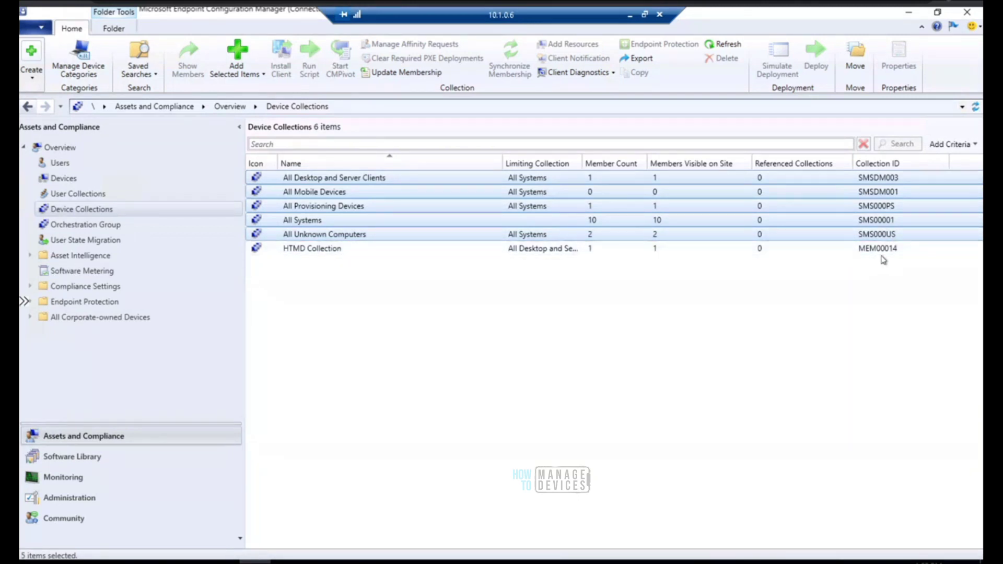
left_click(873, 284)
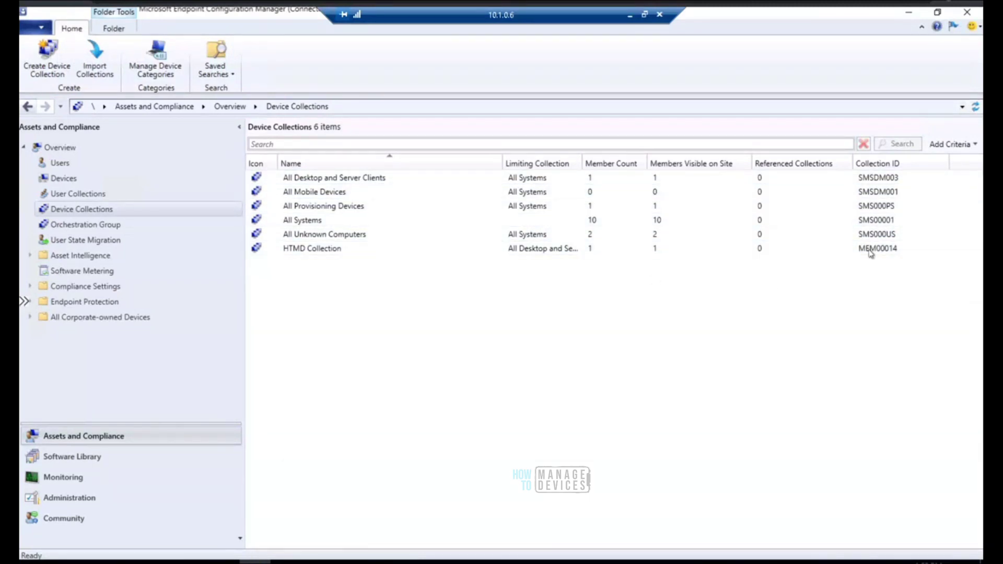
left_click(558, 254)
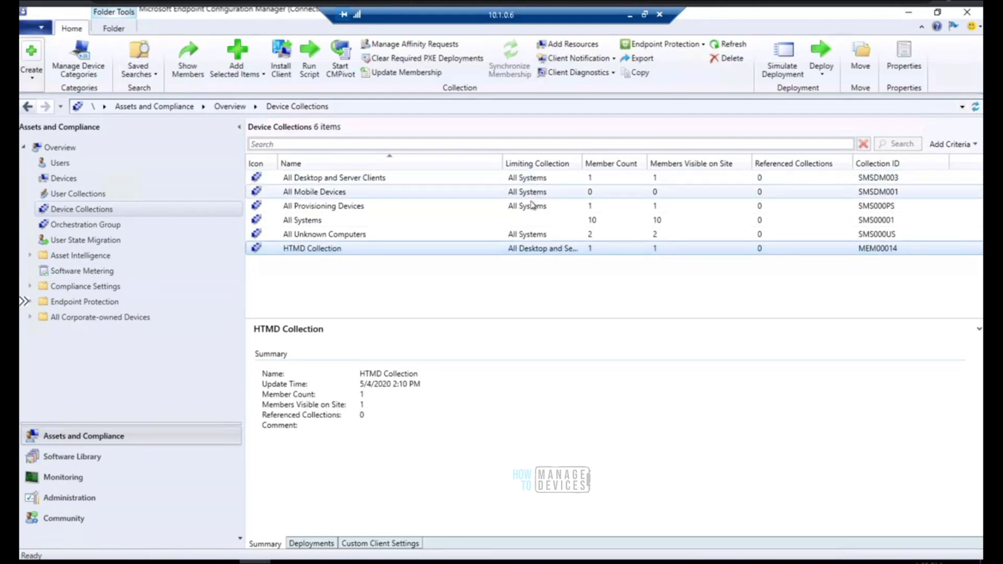
left_click(354, 225)
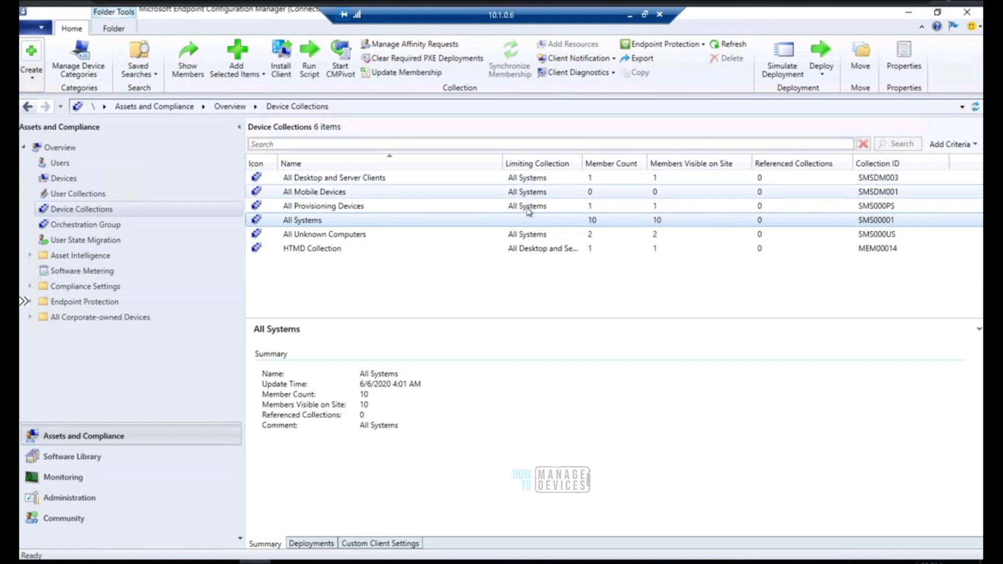
Step: Examine the general properties, membership rules and update schedule of All Desktop and Server Clients without changing anything
right_click(367, 179)
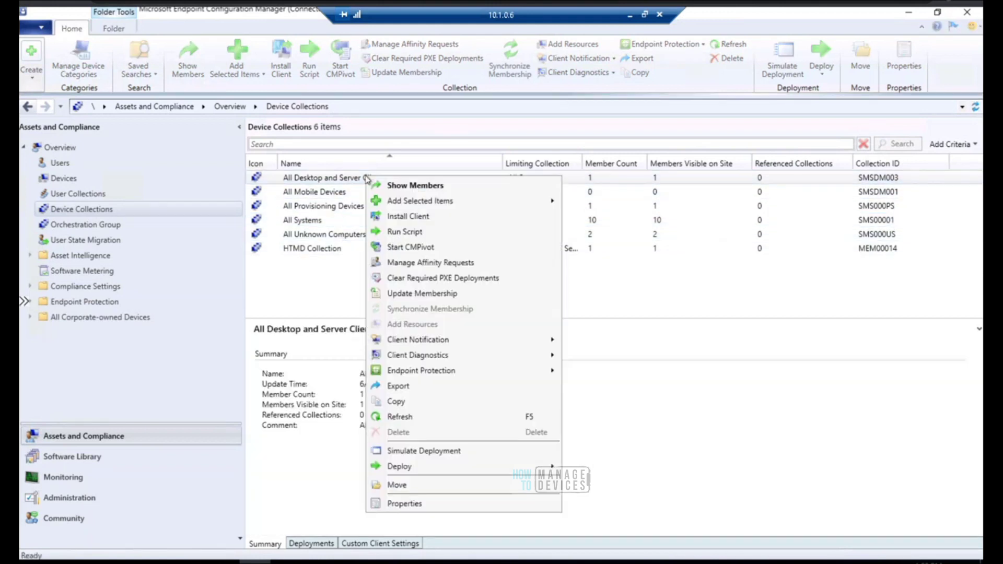
left_click(421, 505)
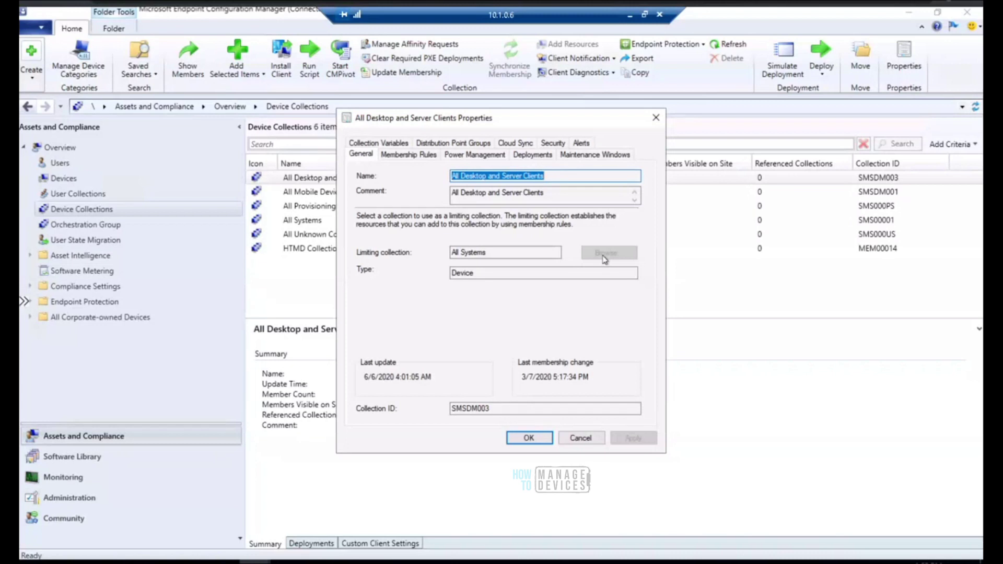
double_click(559, 277)
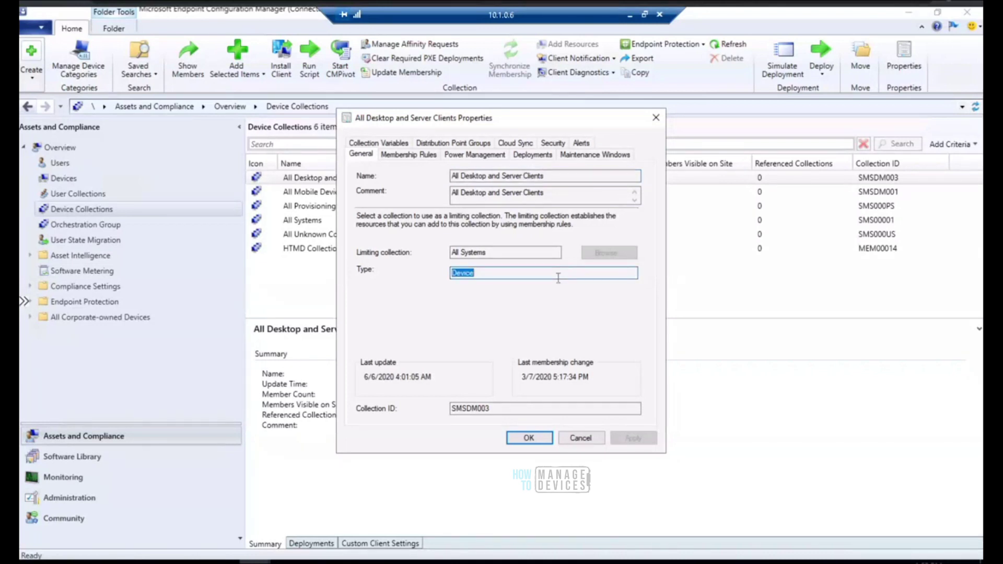
left_click(401, 156)
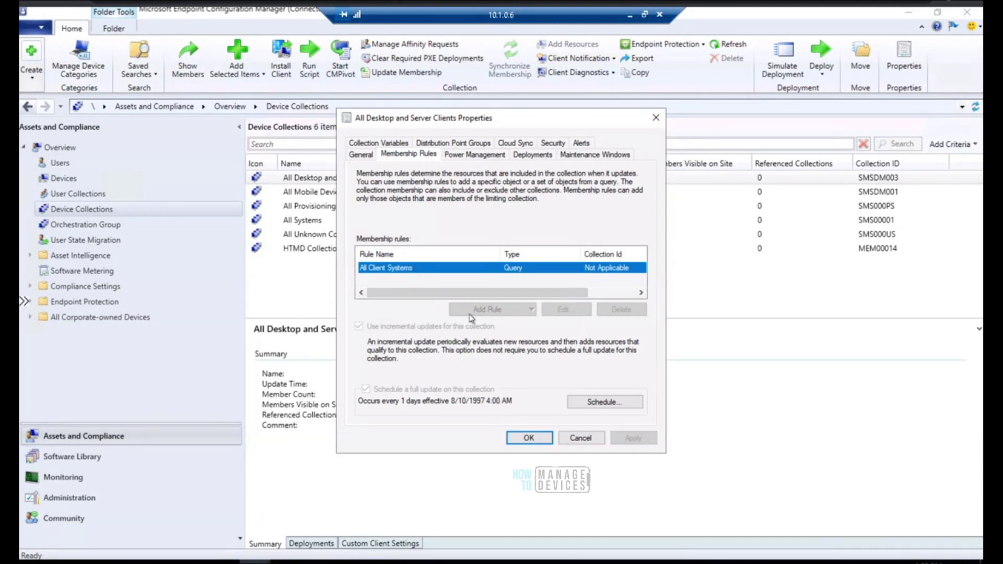
left_click(594, 403)
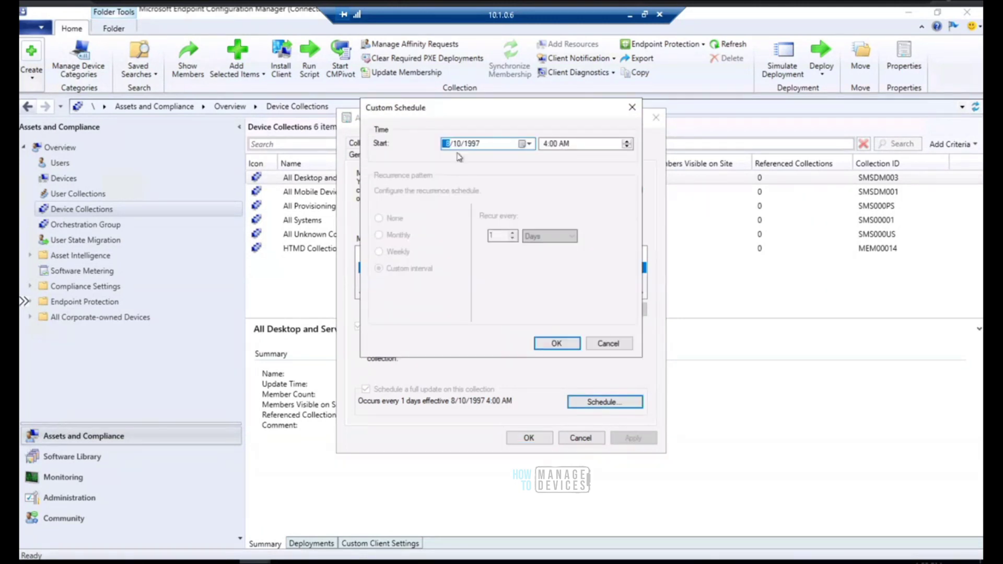
left_click(608, 345)
left_click(582, 440)
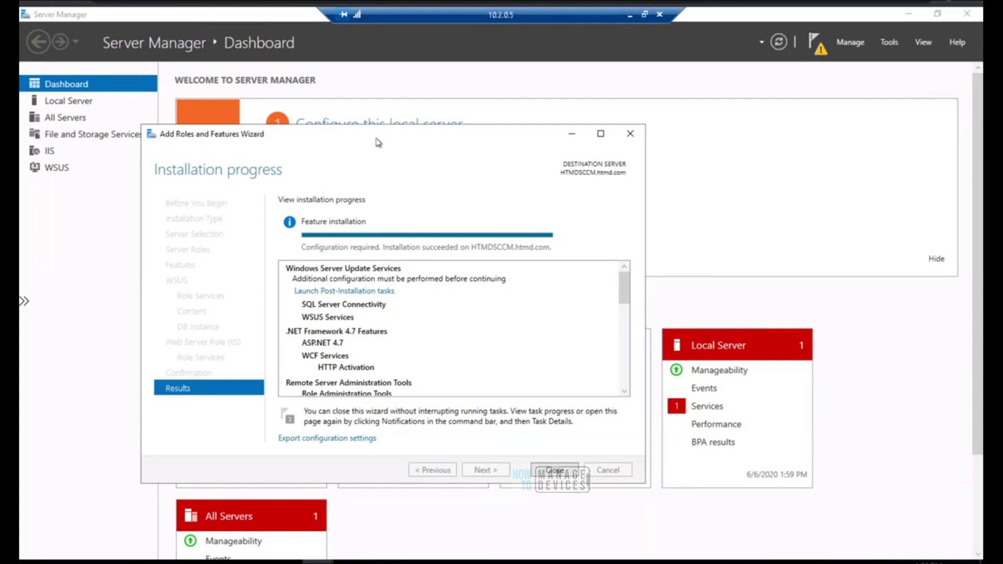
Step: Back in Server Manager, look through the completed role installation results and show the pending post-deployment notifications
left_click_drag(376, 139, 403, 108)
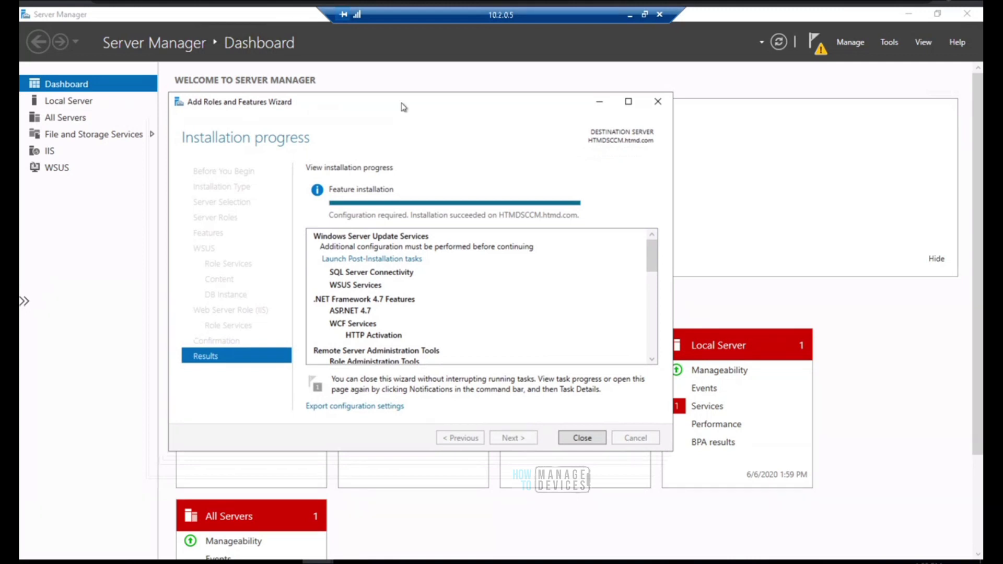
left_click_drag(402, 105, 385, 99)
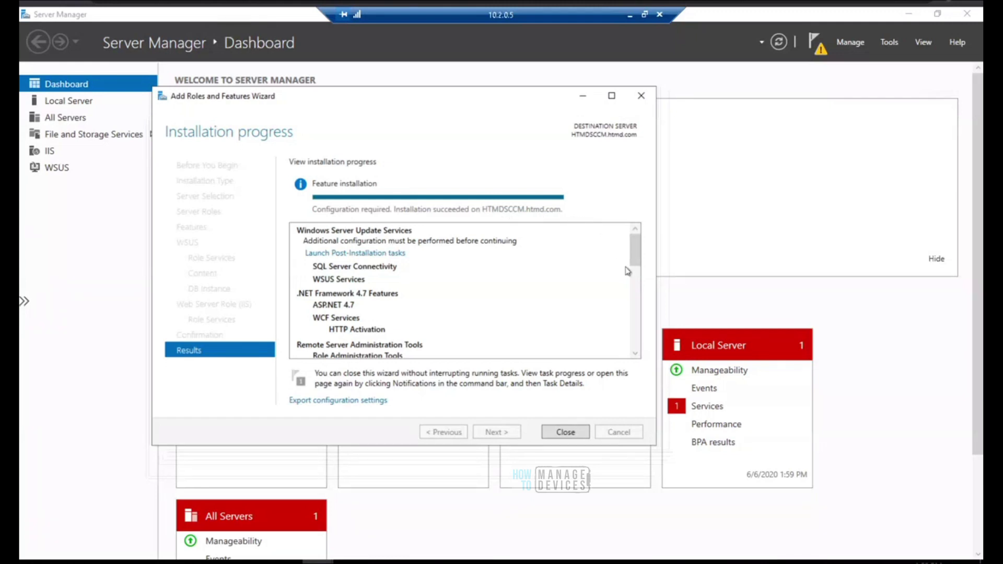
left_click_drag(635, 260, 637, 354)
scroll(641, 327, "up", 2)
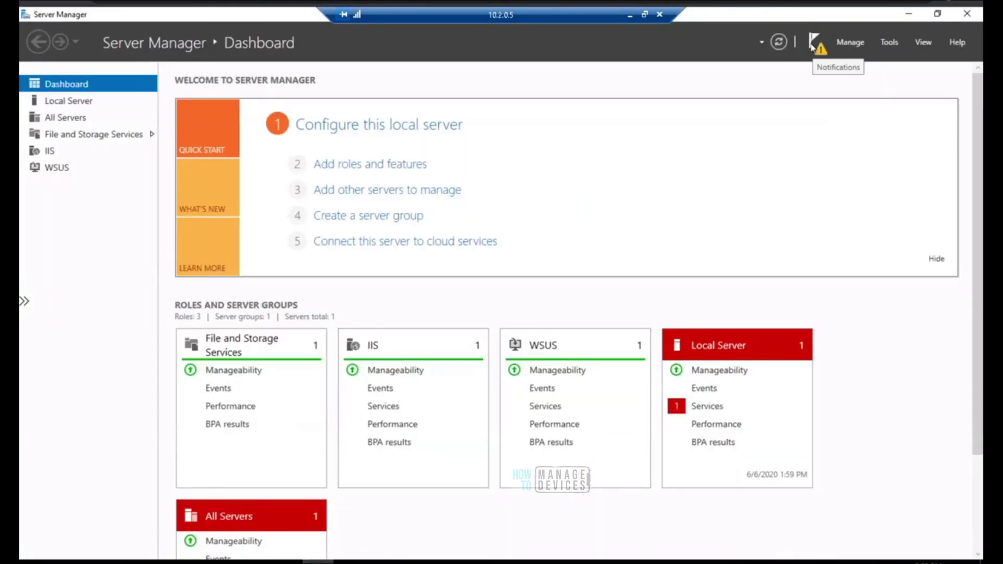
left_click(813, 48)
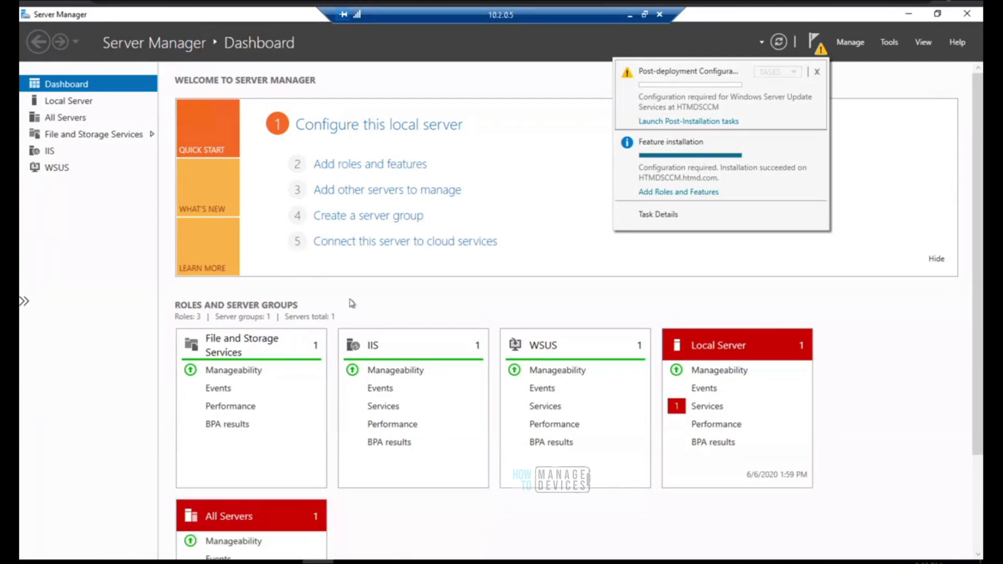
Step: Switch to the installation guide in the browser and find the section on installing Remote Differential & BITS
left_click(256, 562)
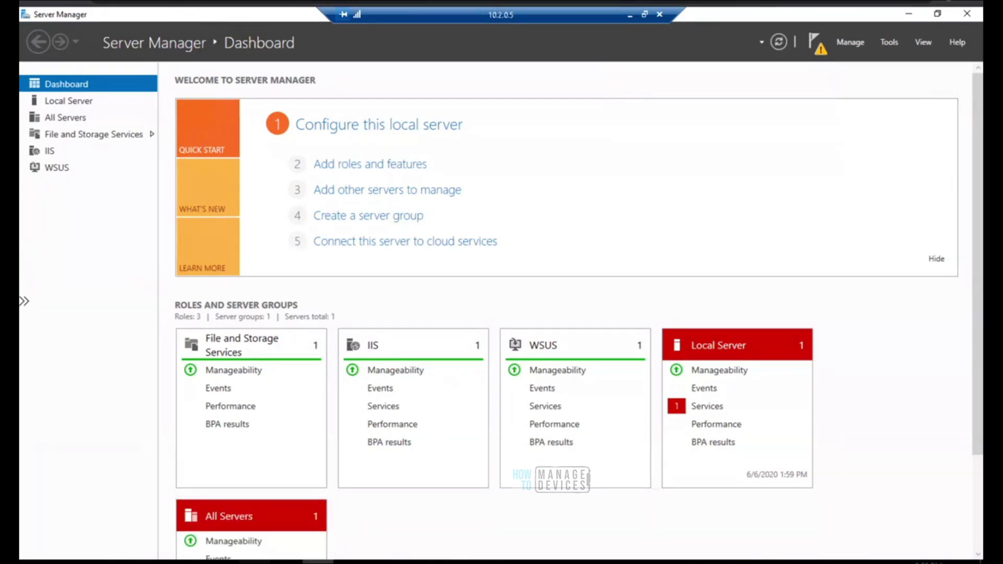
key("alt+Tab")
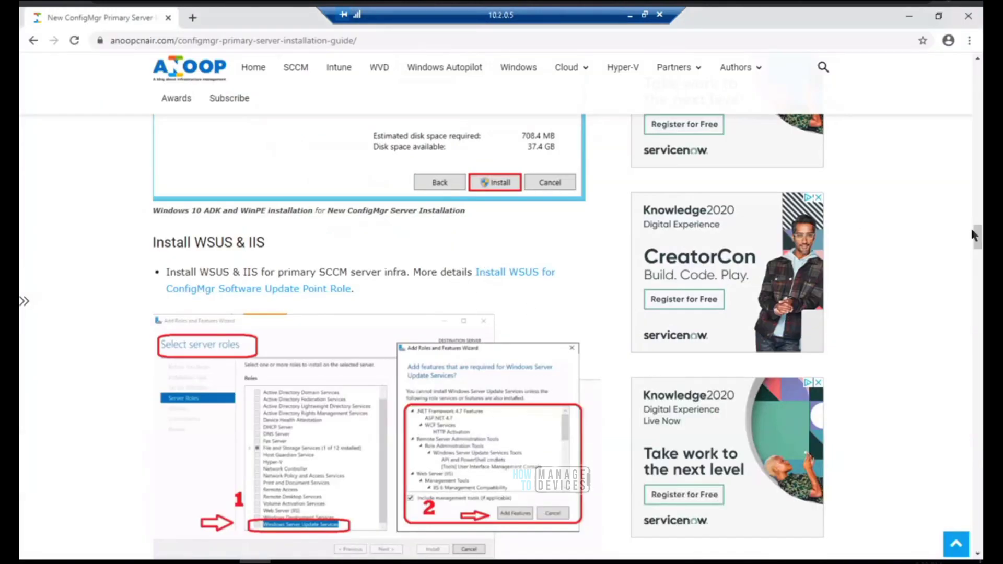
left_click_drag(977, 240, 976, 268)
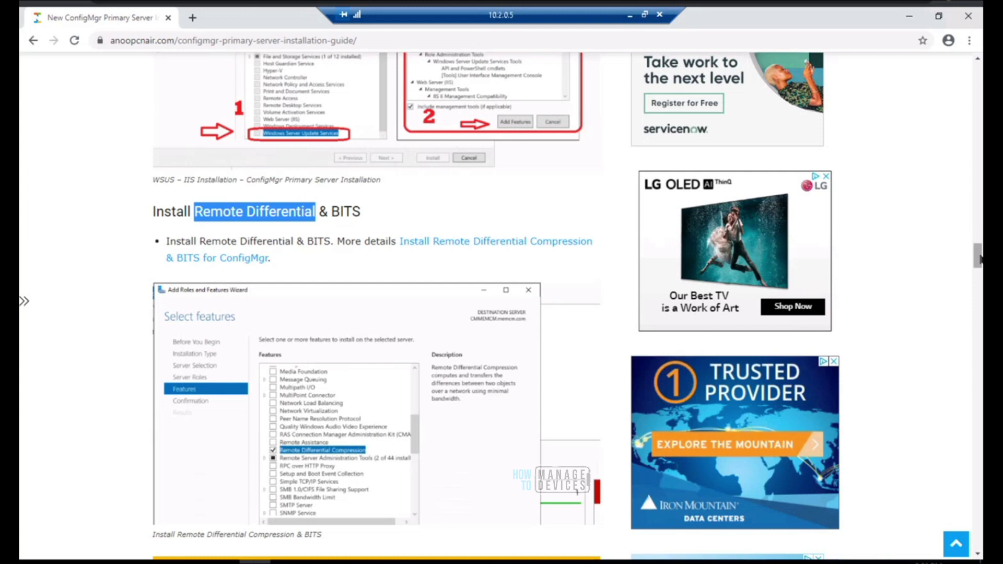
left_click_drag(979, 256, 980, 265)
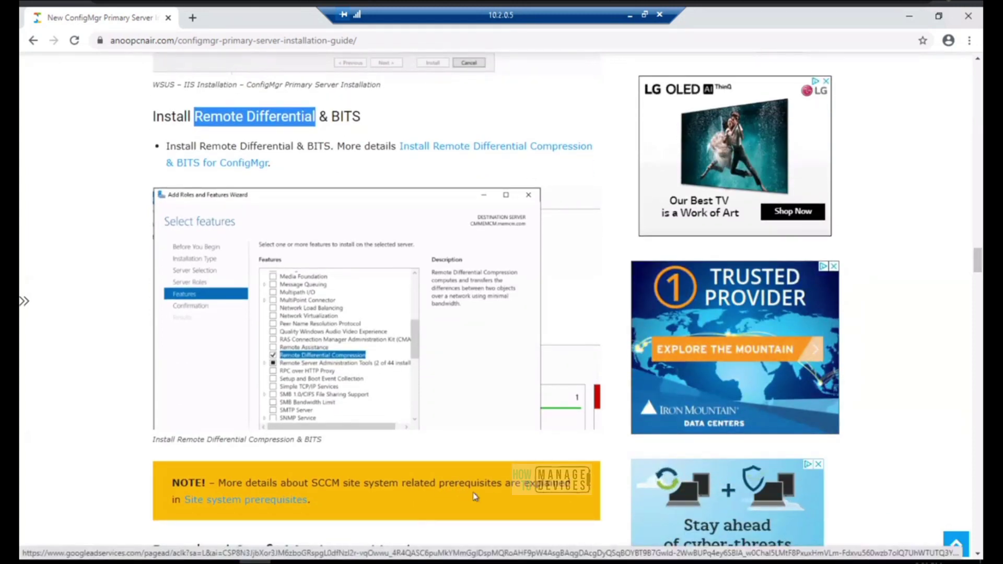
Step: Open the guide's linked site system prerequisites separately and read the .NET Framework, Windows ADK and Visual C++ Redistributable requirements for primary site servers
middle_click(274, 503)
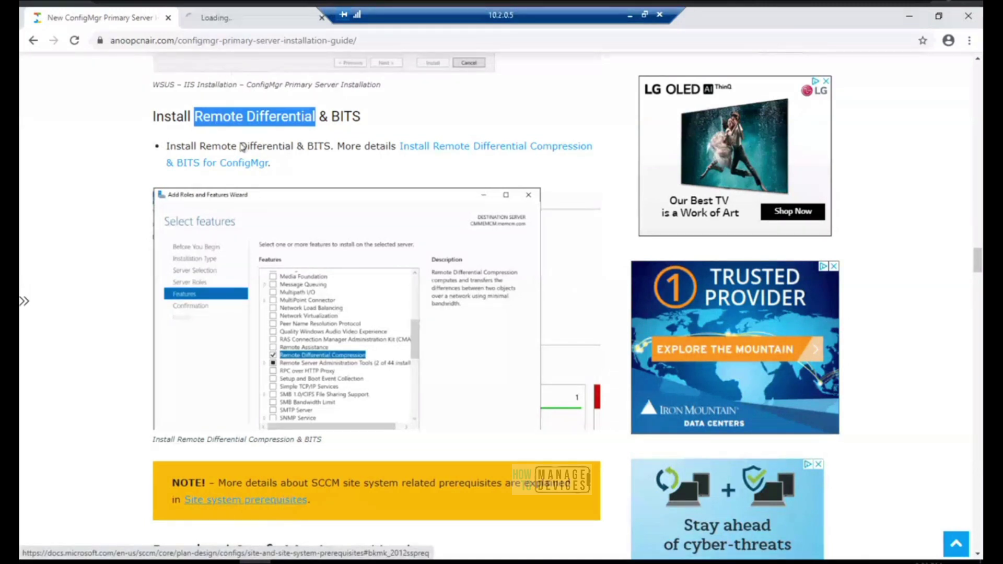
left_click(240, 19)
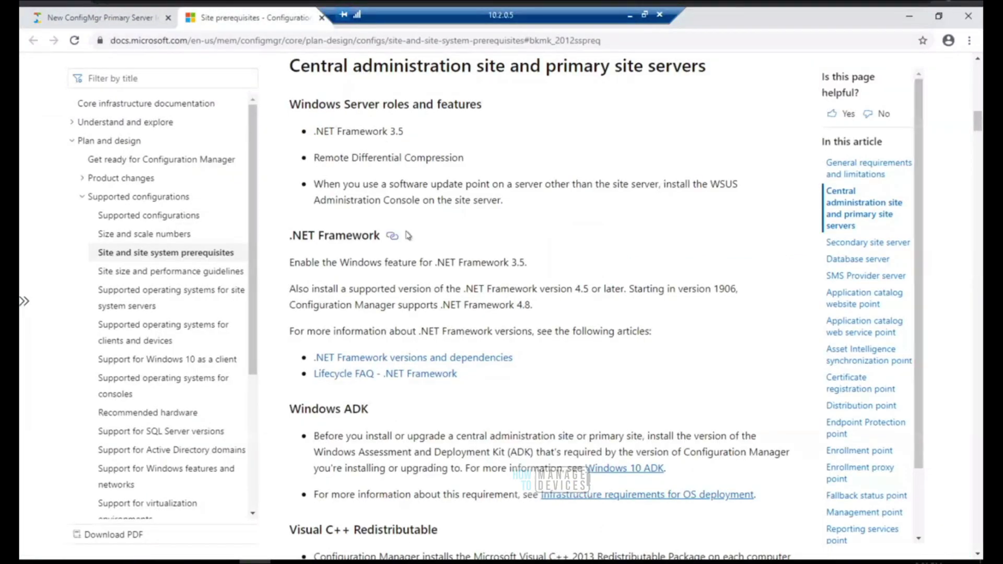
left_click_drag(381, 236, 289, 236)
left_click_drag(521, 263, 289, 262)
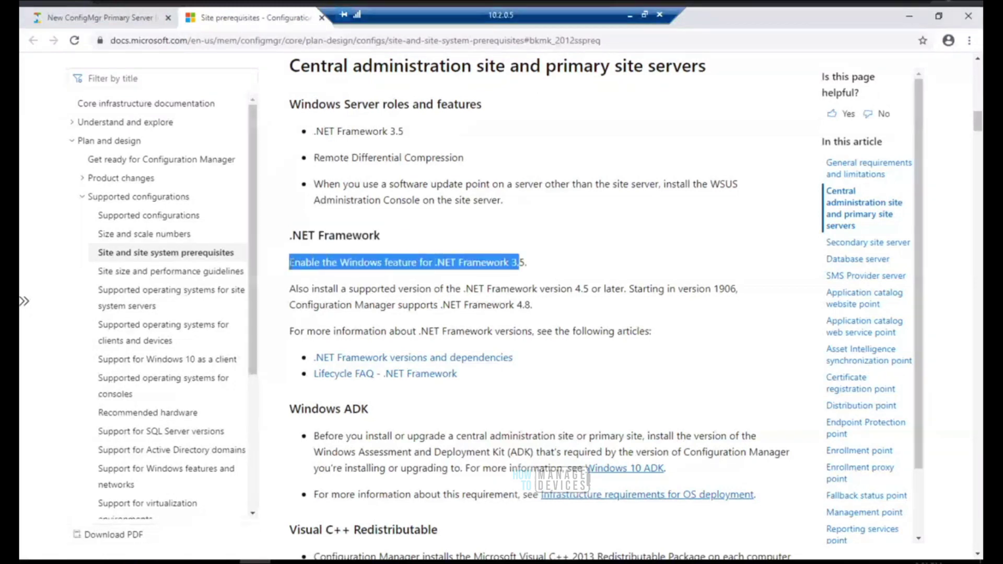
left_click(535, 268)
left_click_drag(976, 125, 979, 140)
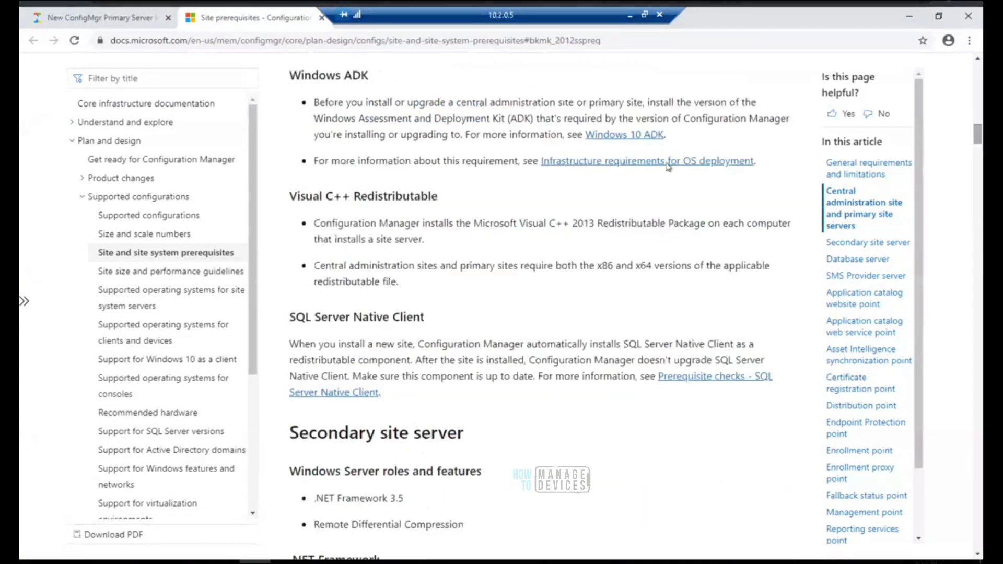
left_click_drag(439, 196, 283, 198)
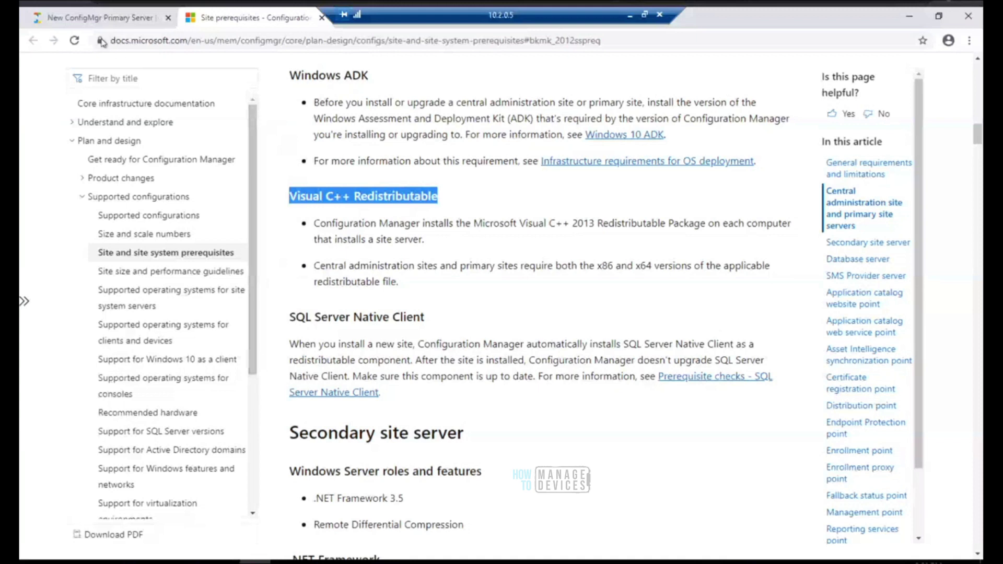
Step: Return to the installation guide and review the SQL DB Setup section, ending back at Remote Differential & BITS
left_click(97, 19)
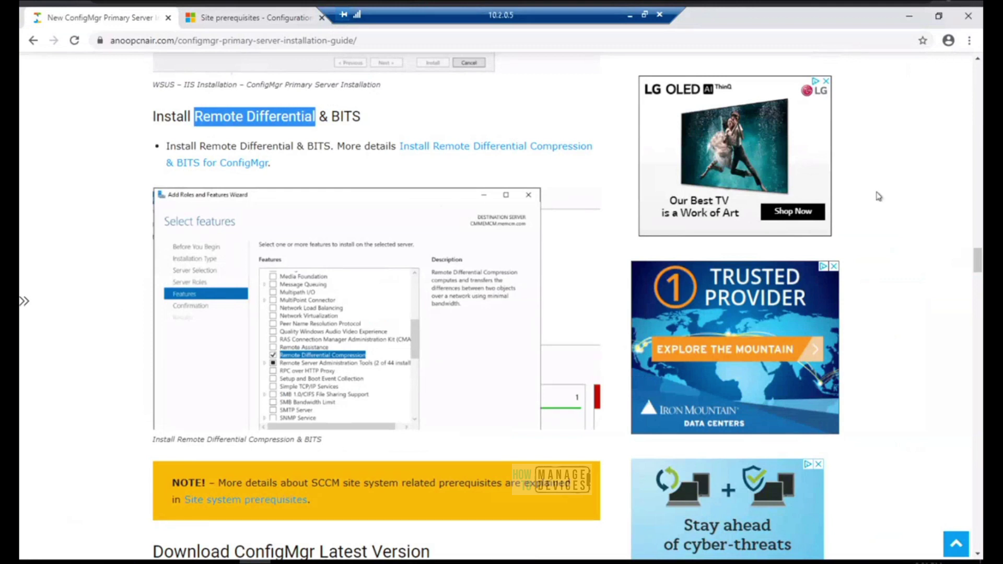
left_click_drag(978, 264, 979, 200)
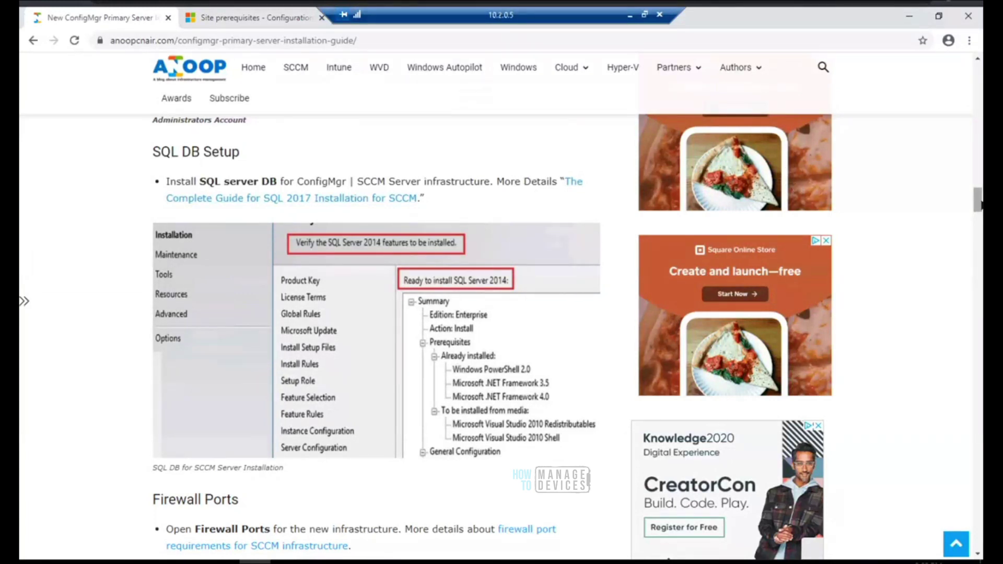
left_click_drag(979, 203, 980, 260)
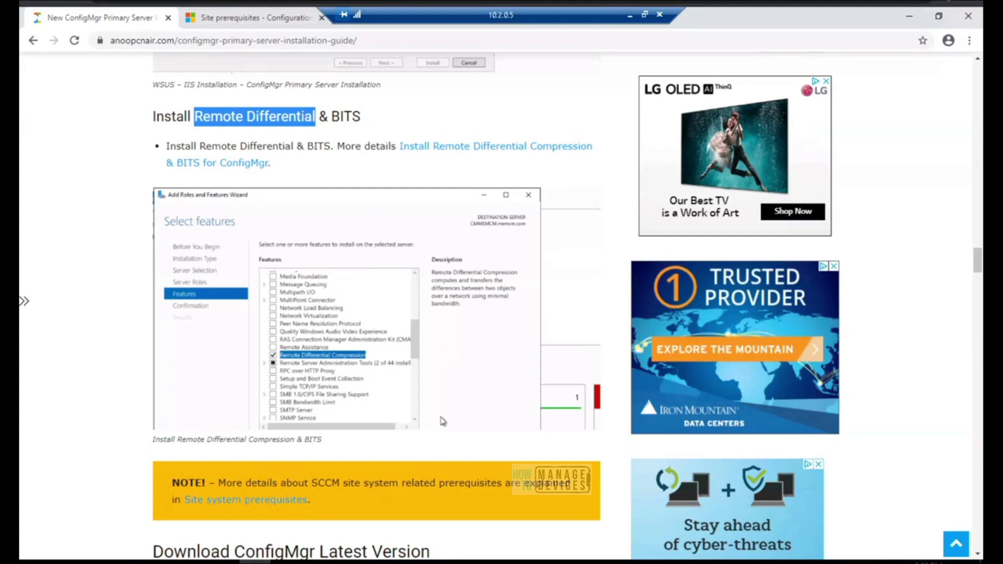
Step: In Server Manager, start a role-based or feature-based installation on HTMDSCCM.htmd.com and proceed to feature selection without adding server roles
mouse_move(321, 561)
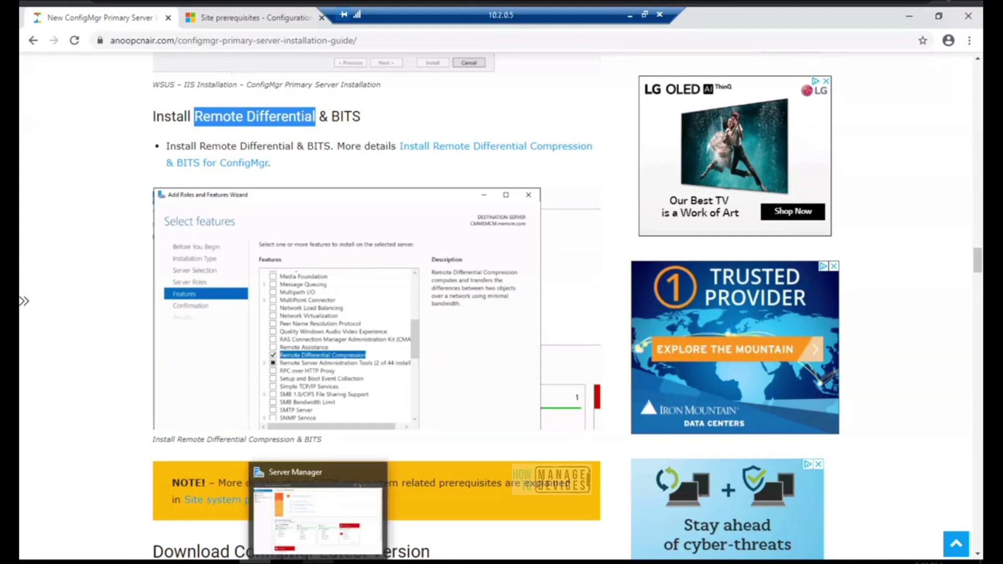
left_click(319, 504)
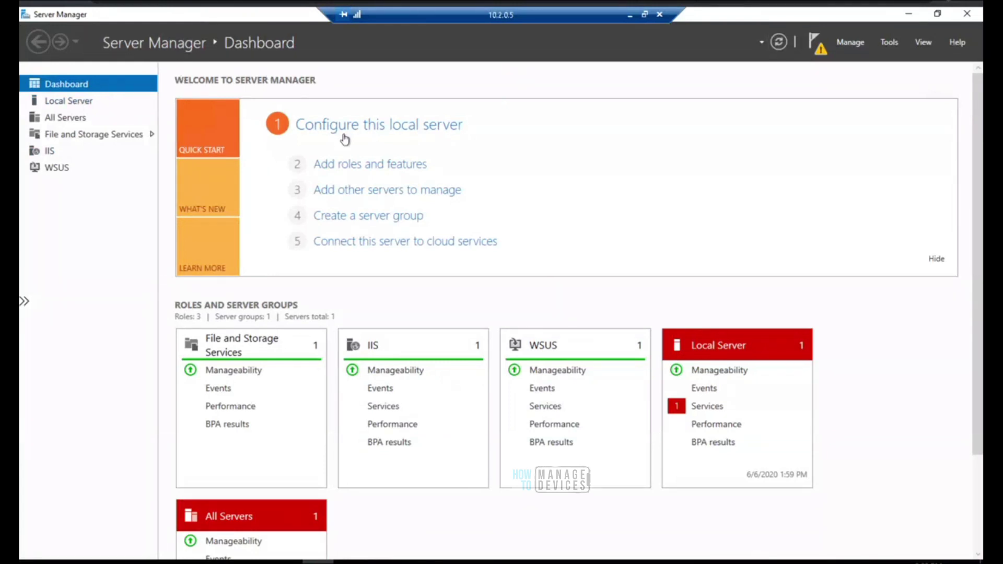
left_click(353, 169)
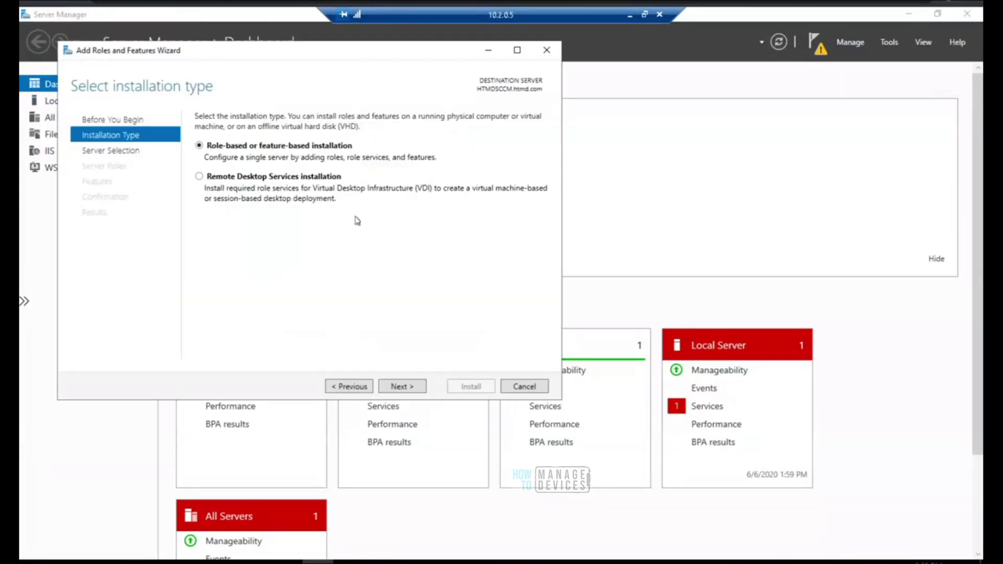
left_click(400, 387)
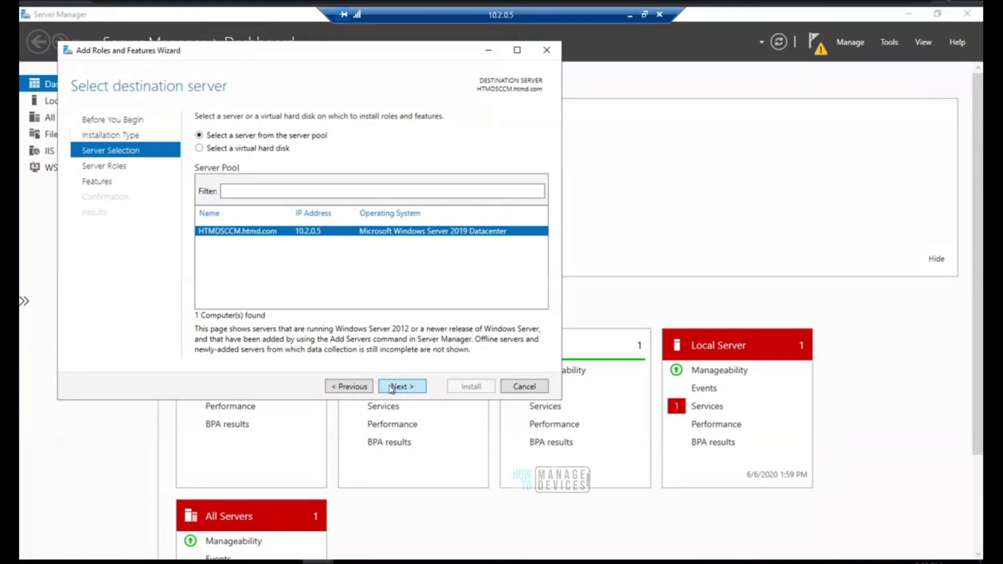
left_click(392, 388)
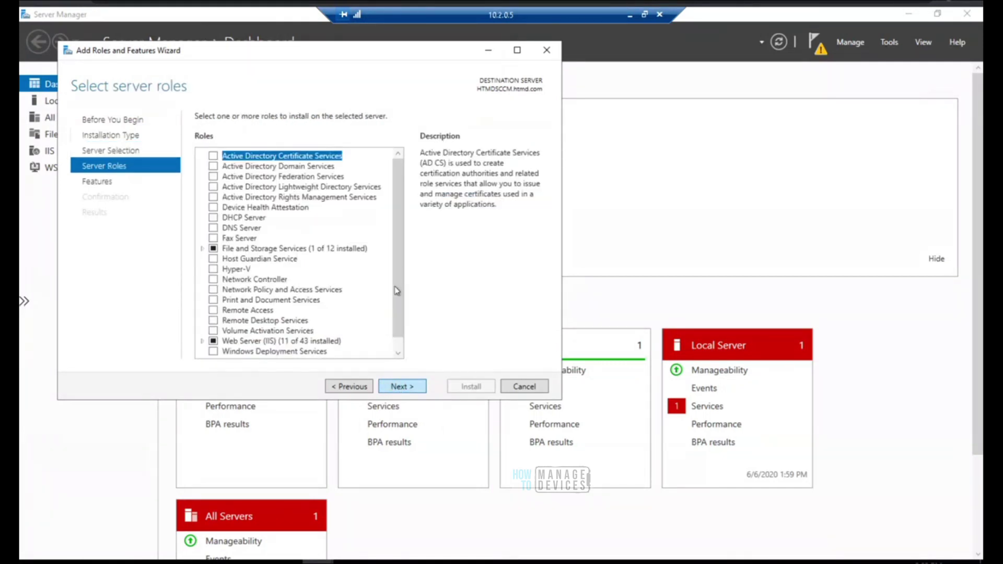
scroll(397, 311, "down", 1)
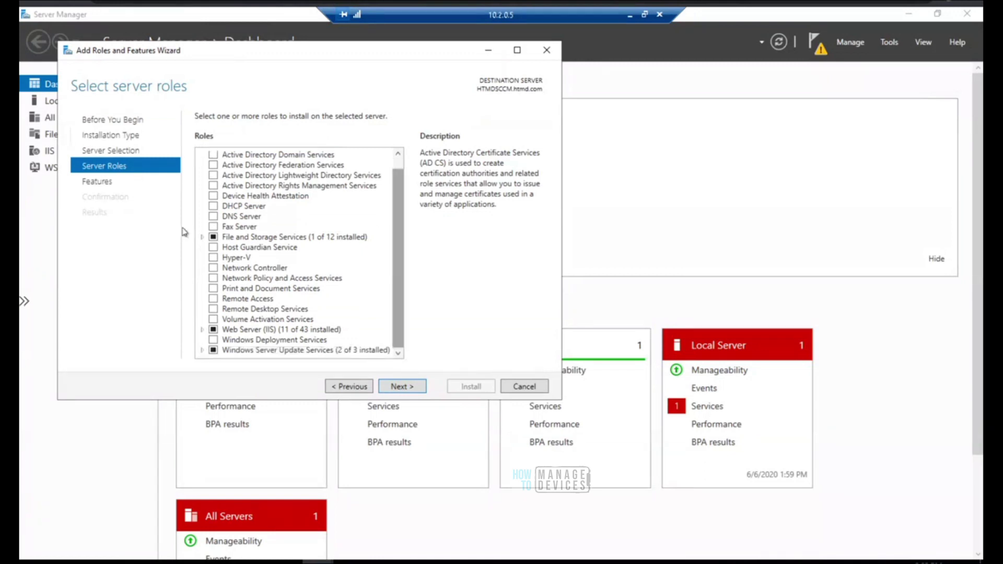
left_click(403, 387)
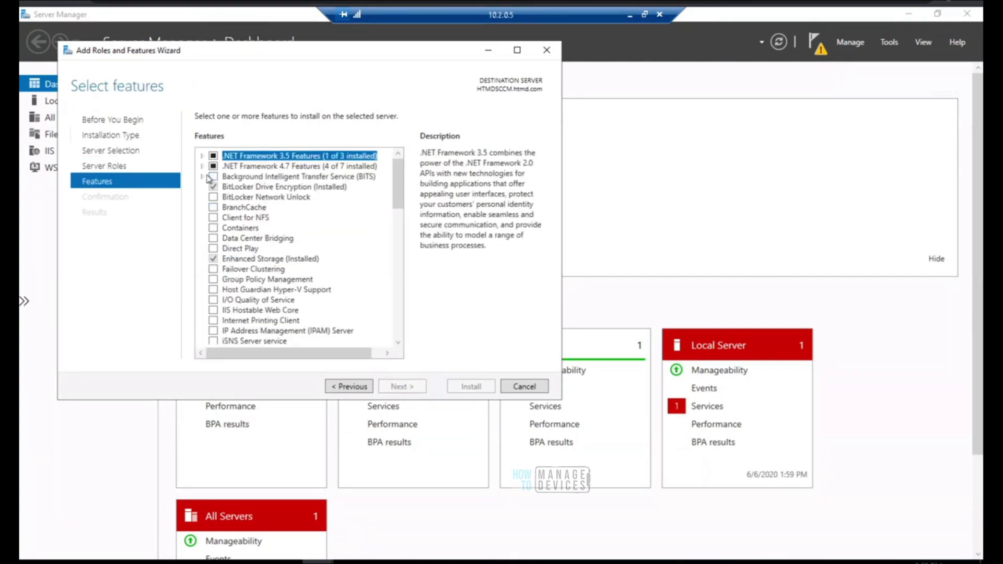
Step: Select Background Intelligent Transfer Service (BITS) for installation, including its required features and management tools
left_click(203, 178)
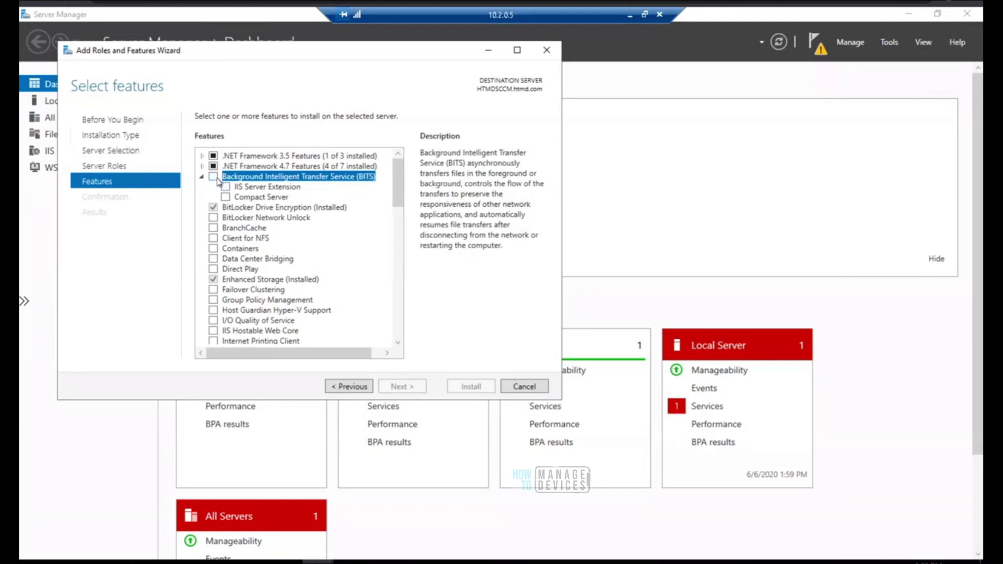
left_click(213, 177)
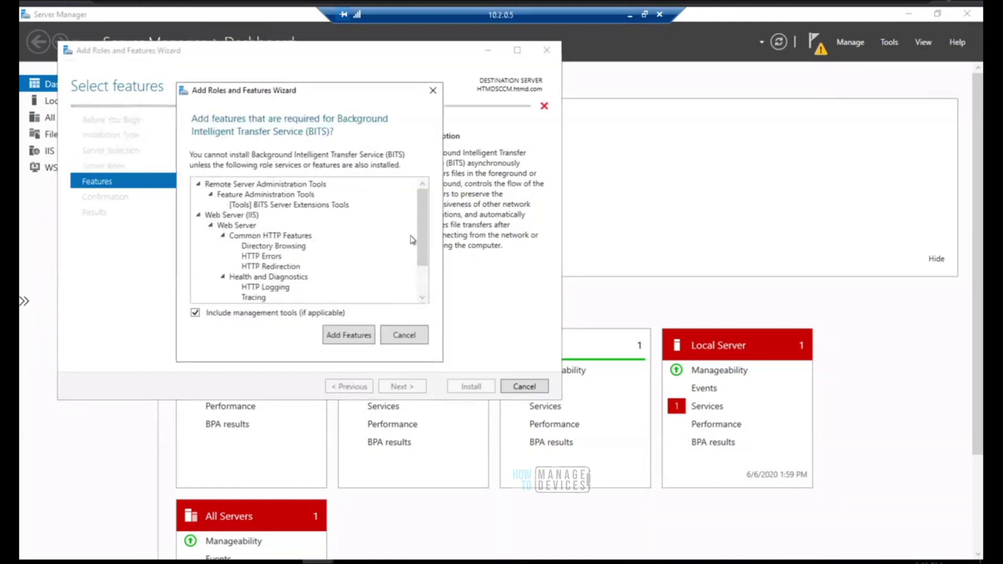
left_click_drag(421, 234, 421, 199)
left_click(338, 335)
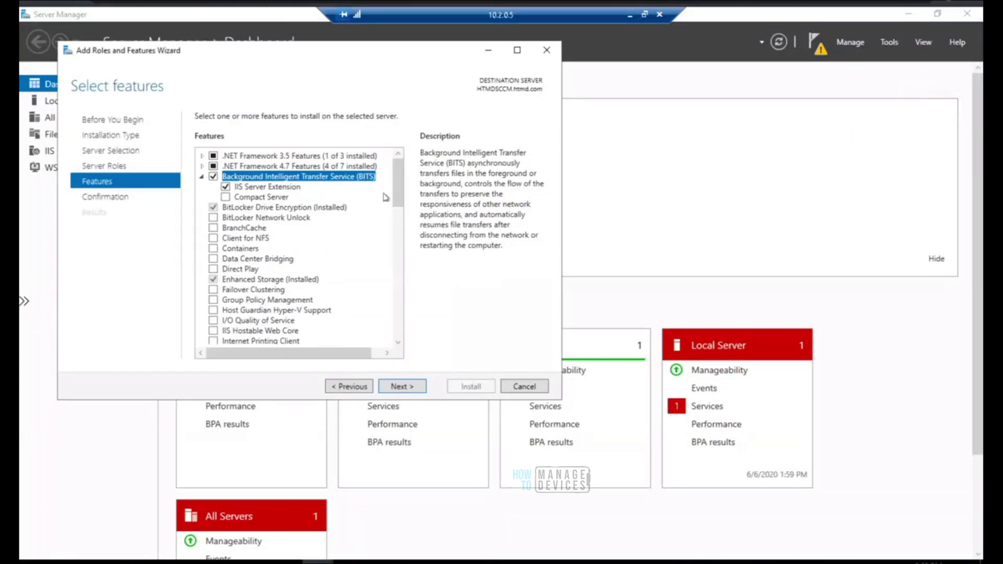
Step: Select the Remote Differential Compression feature and check the rest of the feature list
scroll(399, 193, "down", 1)
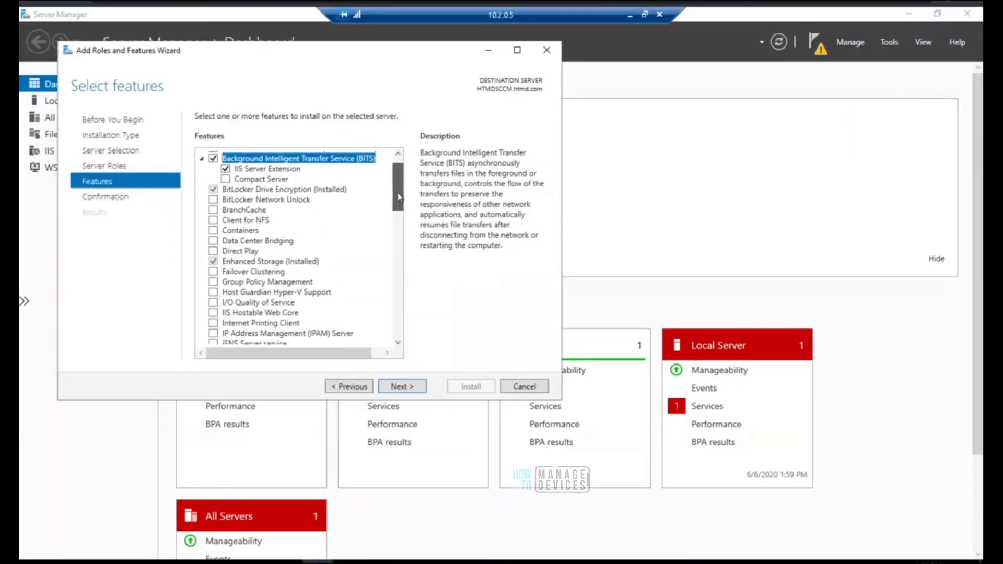
scroll(401, 214, "down", 6)
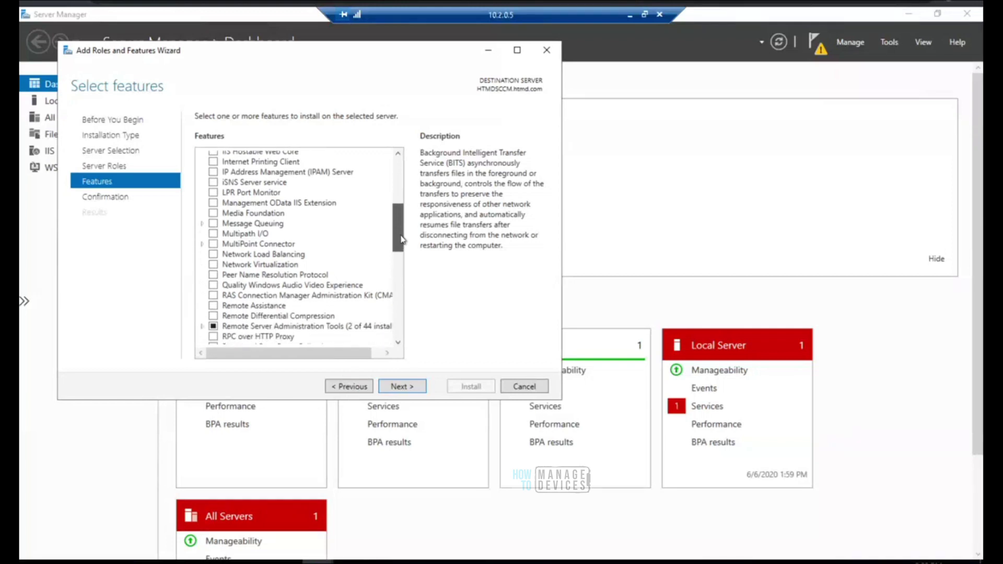
scroll(402, 247, "down", 1)
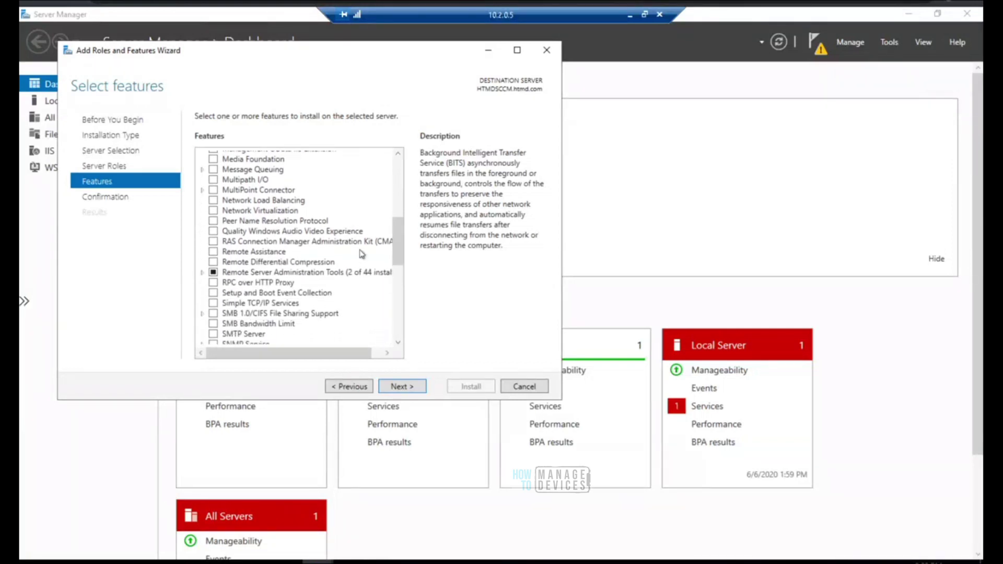
left_click(214, 262)
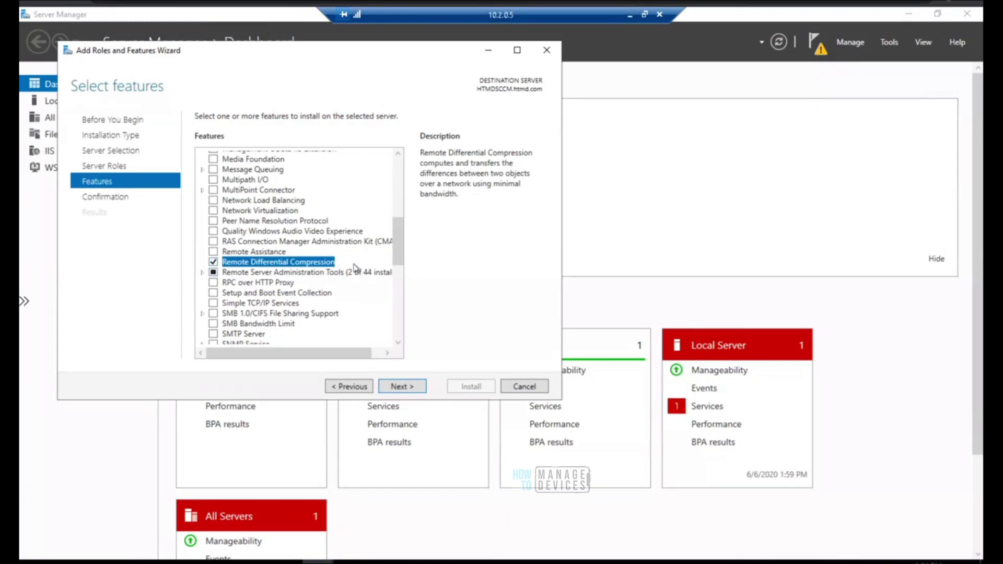
left_click_drag(397, 251, 400, 330)
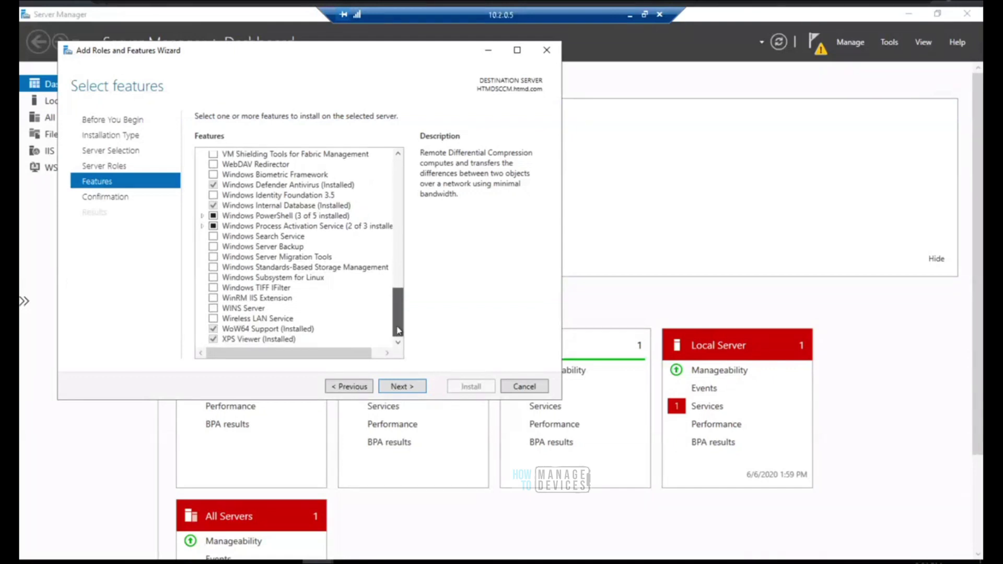
left_click_drag(400, 289, 400, 176)
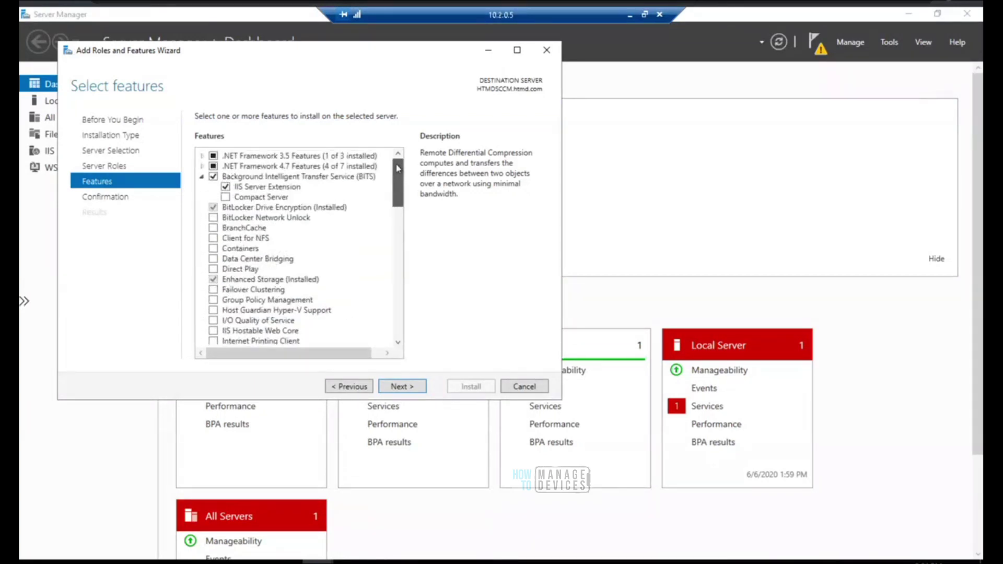
Step: Review the confirmation list of selected features and start the installation without enabling automatic restart
left_click(409, 389)
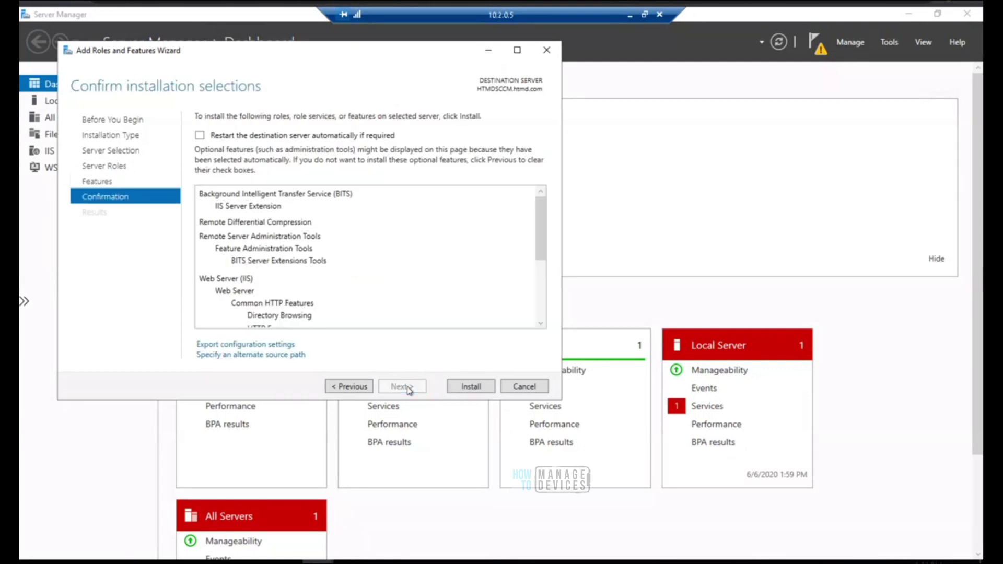
left_click_drag(541, 240, 533, 338)
left_click_drag(536, 250, 540, 324)
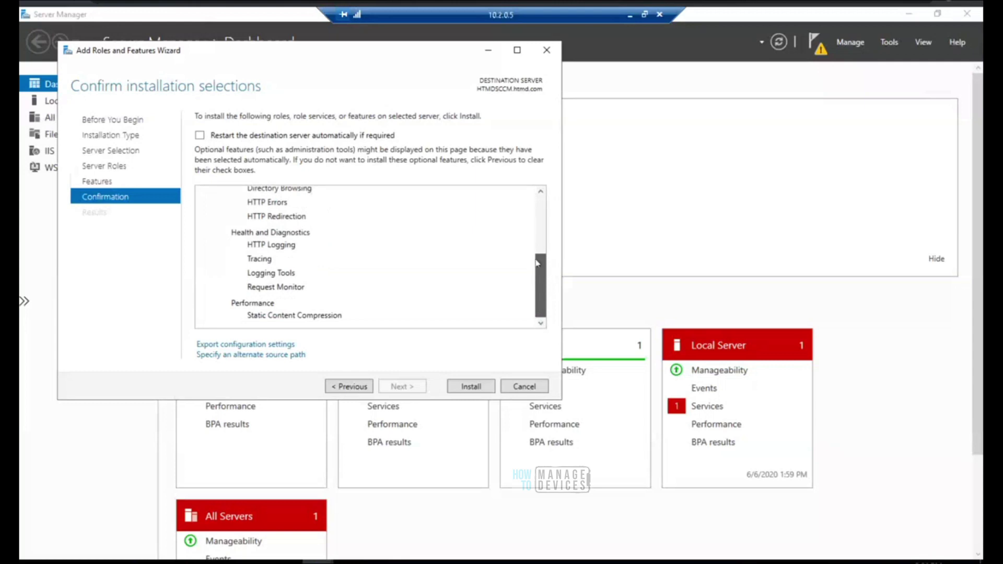
scroll(537, 262, "up", 4)
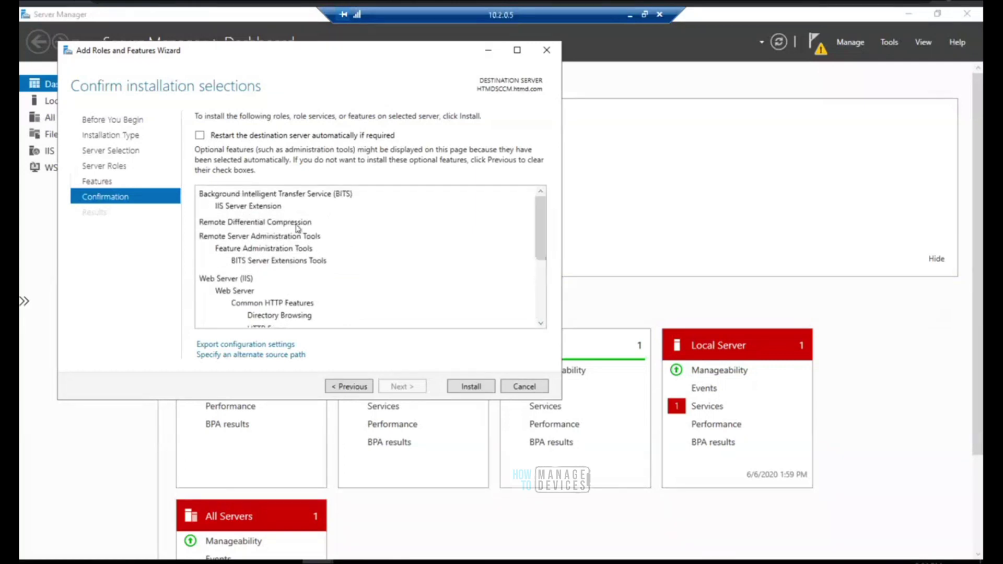
left_click(469, 388)
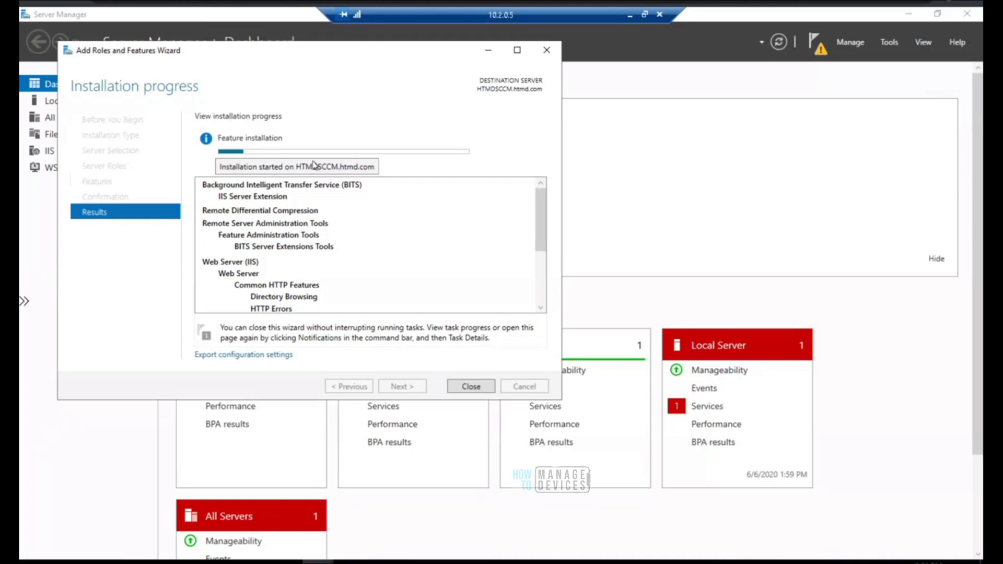
left_click_drag(323, 55, 413, 71)
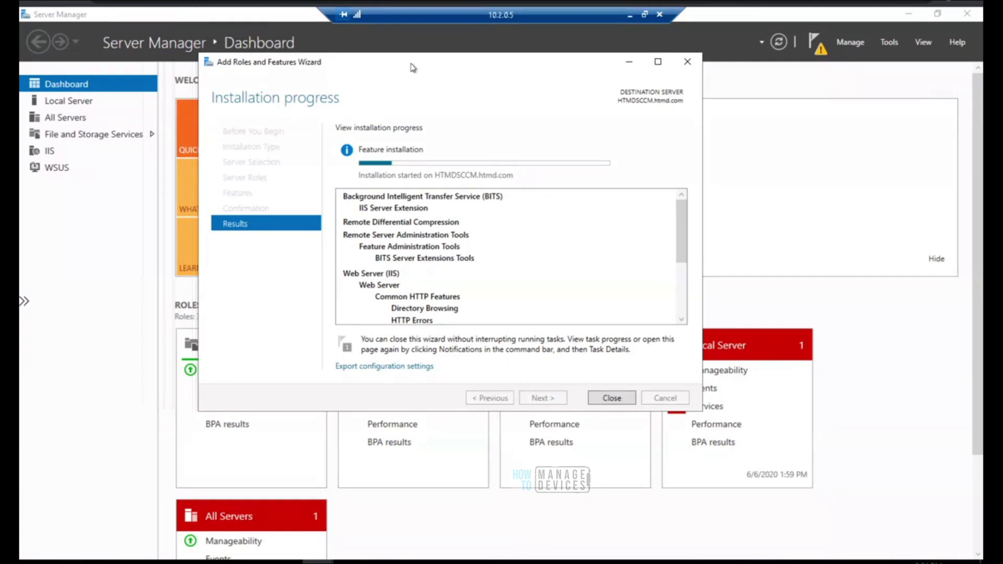
left_click_drag(413, 68, 433, 57)
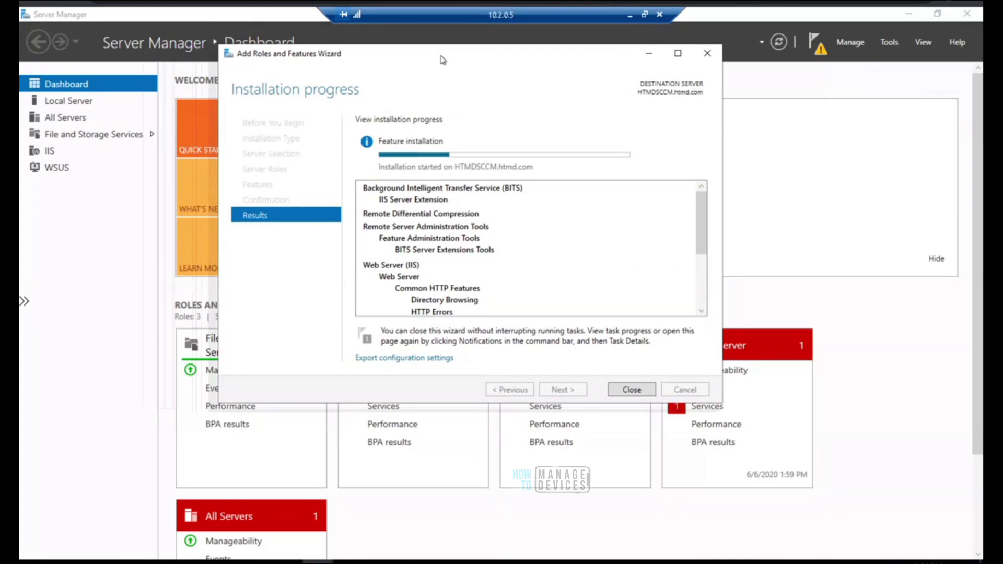
left_click_drag(445, 59, 448, 56)
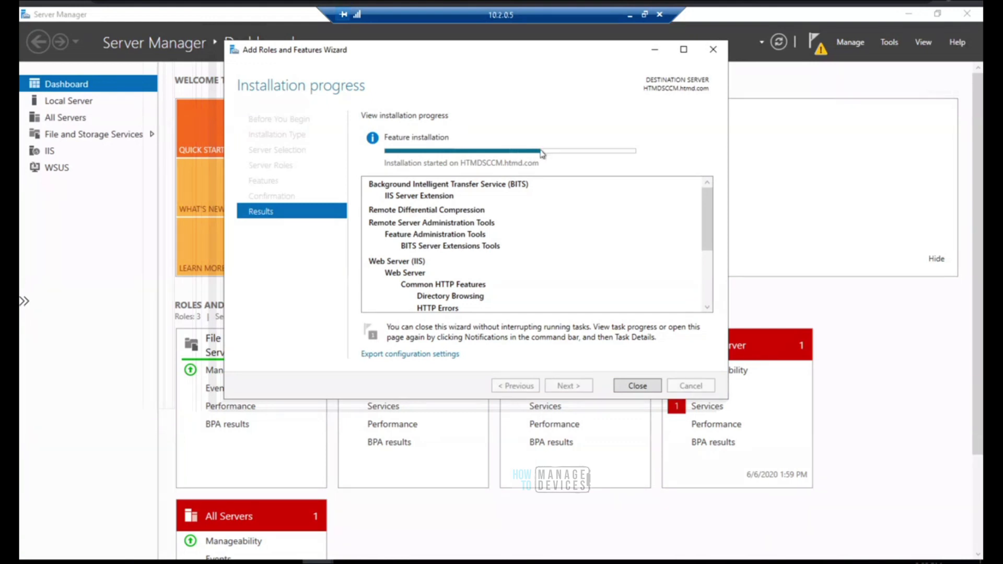
Step: While the feature installation runs, switch to the Configuration Manager console on 10.1.0.6 and examine its orchestration groups and the group creation wizard, without creating one
mouse_move(540, 153)
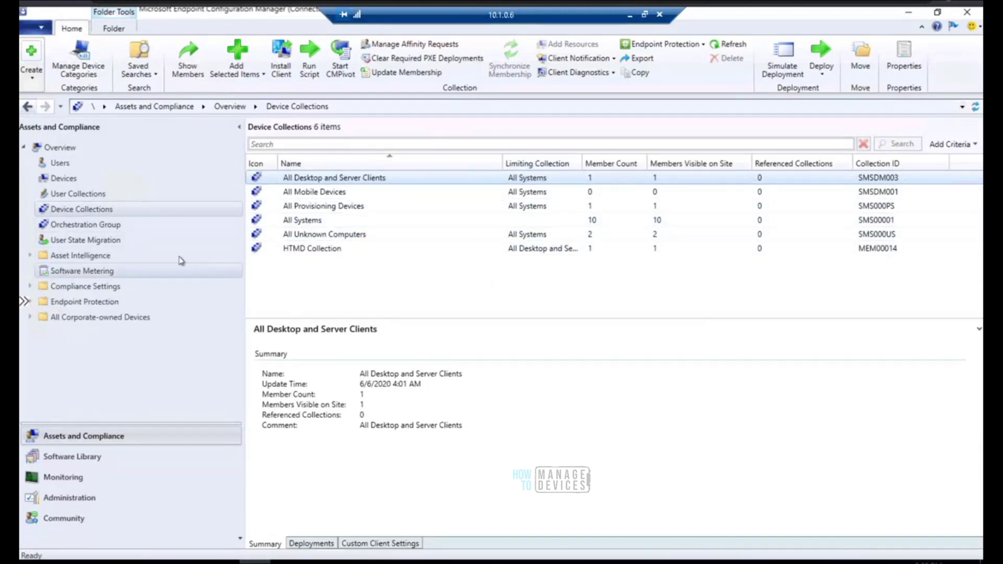
left_click(103, 228)
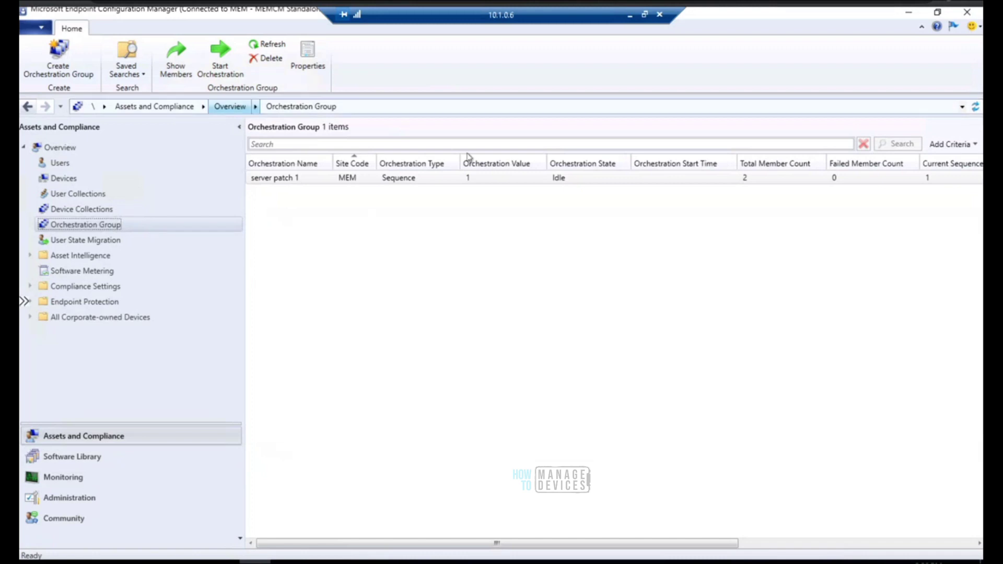
left_click(68, 64)
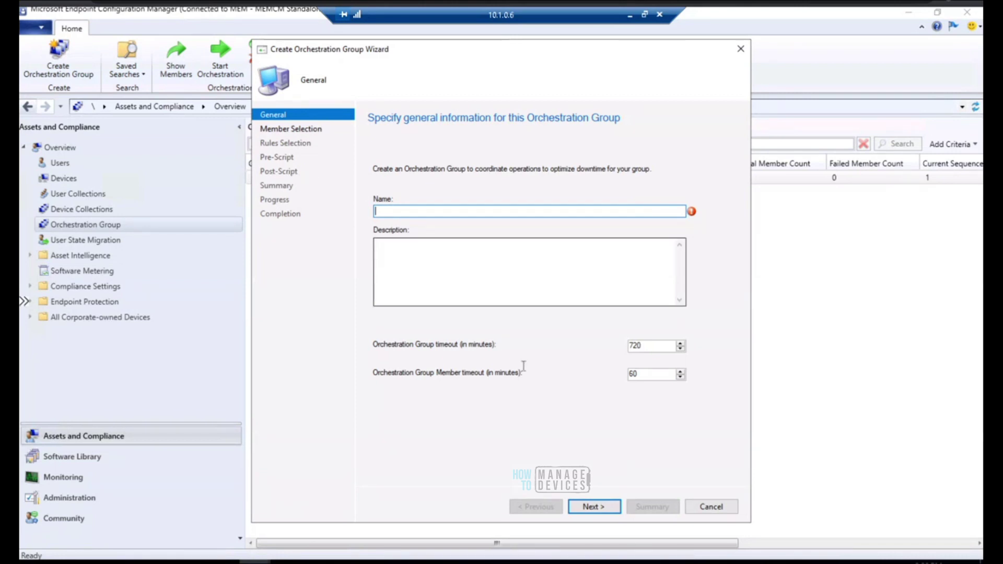
left_click(711, 507)
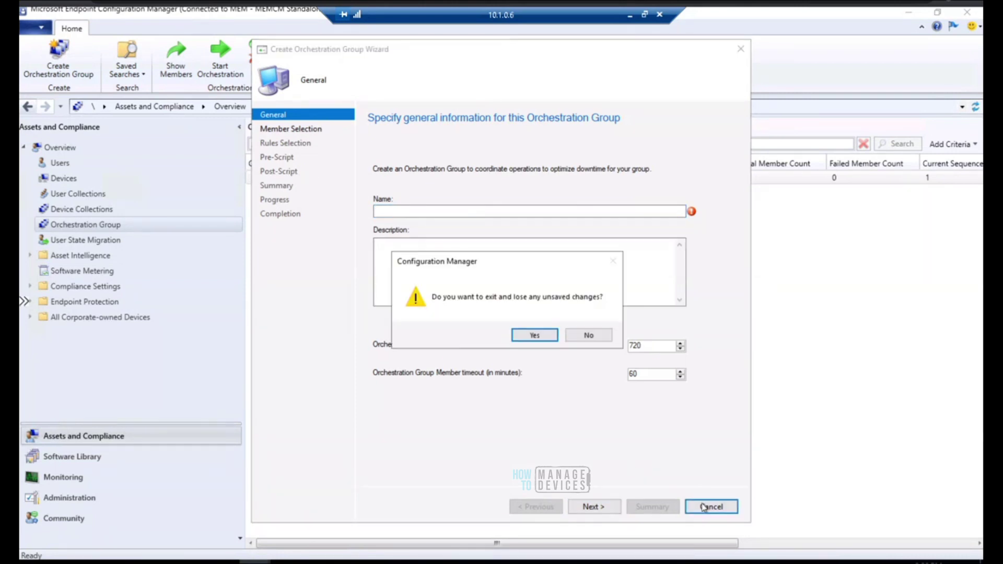
left_click(535, 335)
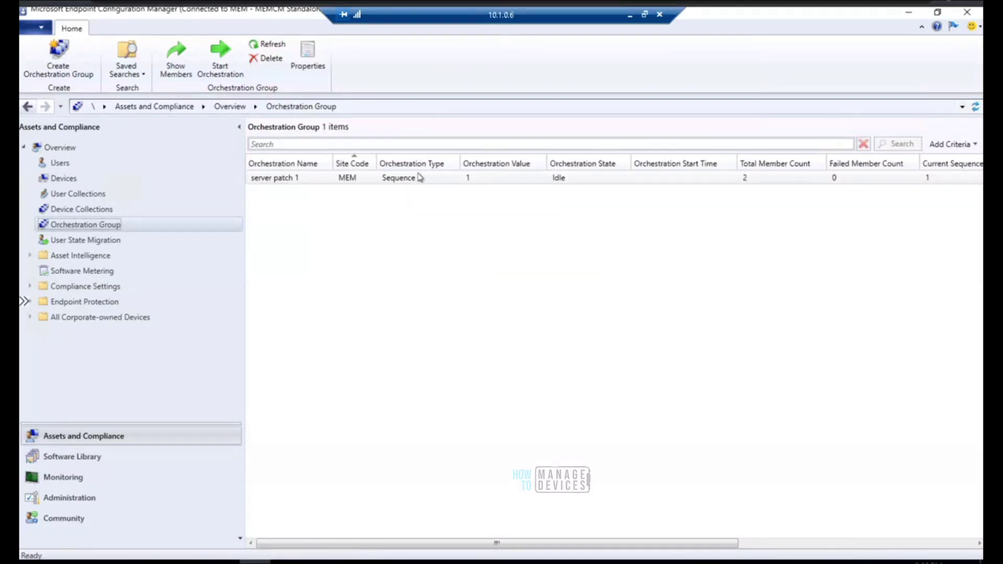
left_click(419, 178)
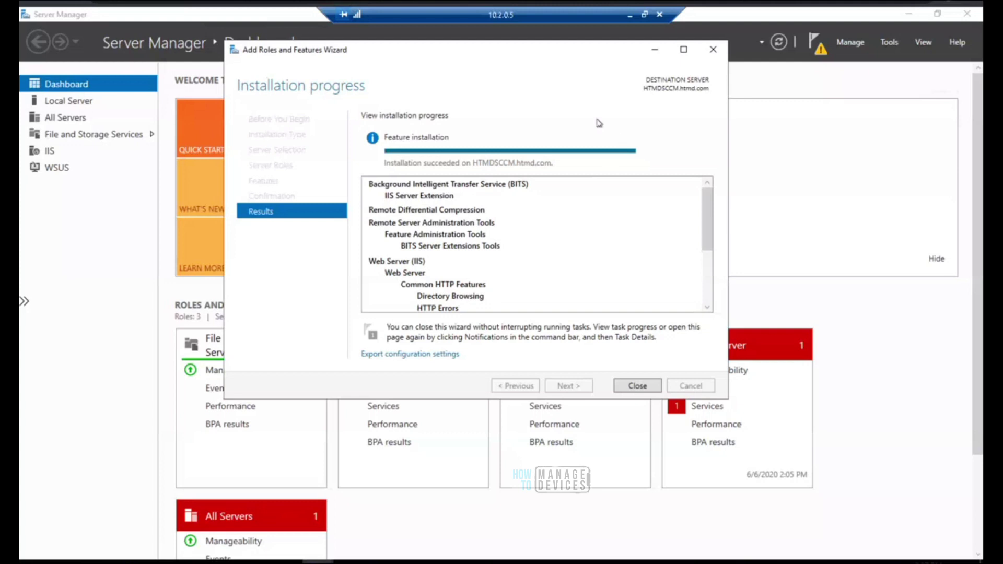
Step: Review the feature installation results and check the guide's section on installing the new ConfigMgr primary server
left_click_drag(707, 257, 703, 315)
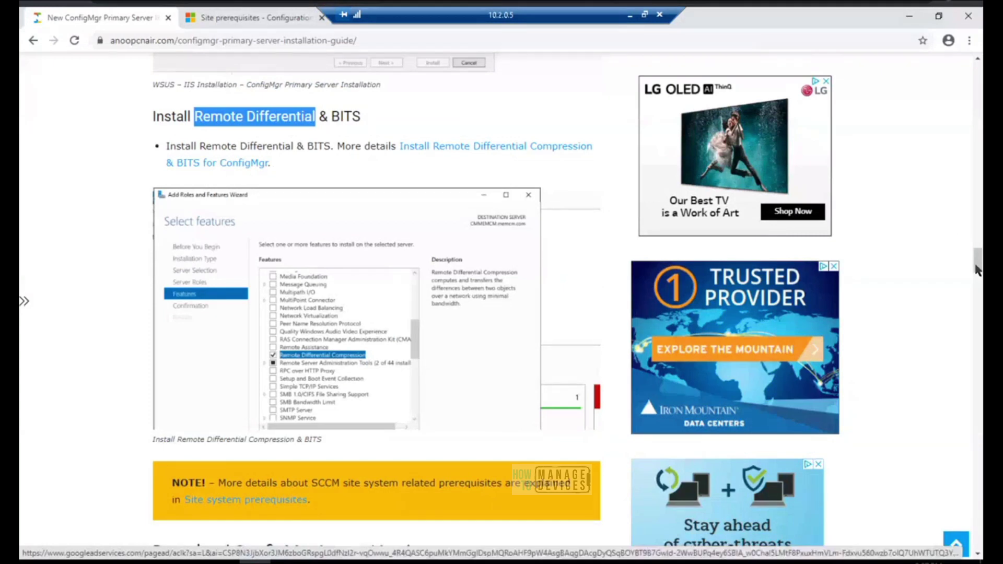
left_click_drag(977, 274, 979, 293)
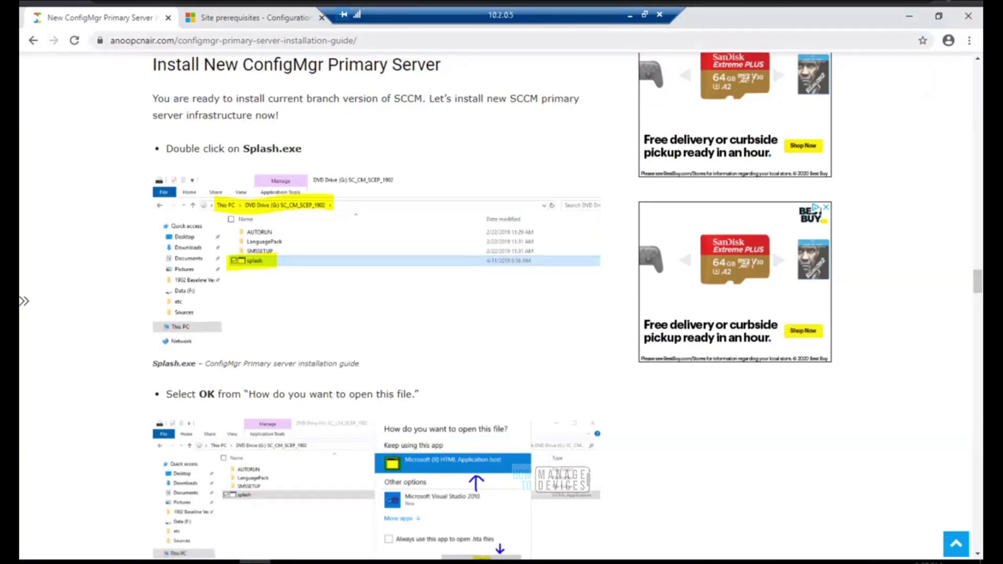
left_click(908, 22)
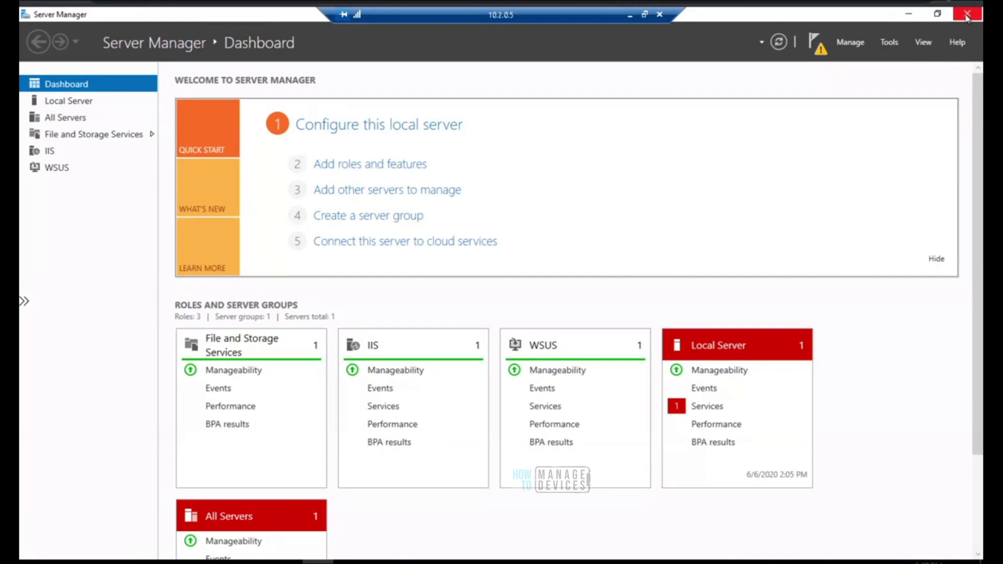
Step: Minimize the remaining open windows and open the Sources\MEMCM2004 folder on the SCCM-SQL (F:) drive in File Explorer
left_click(909, 14)
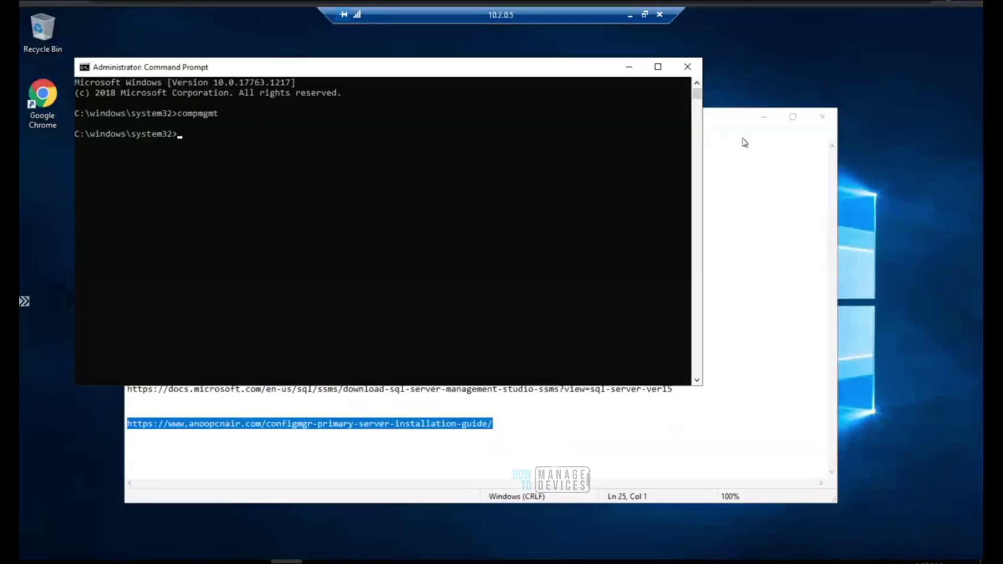
left_click(630, 70)
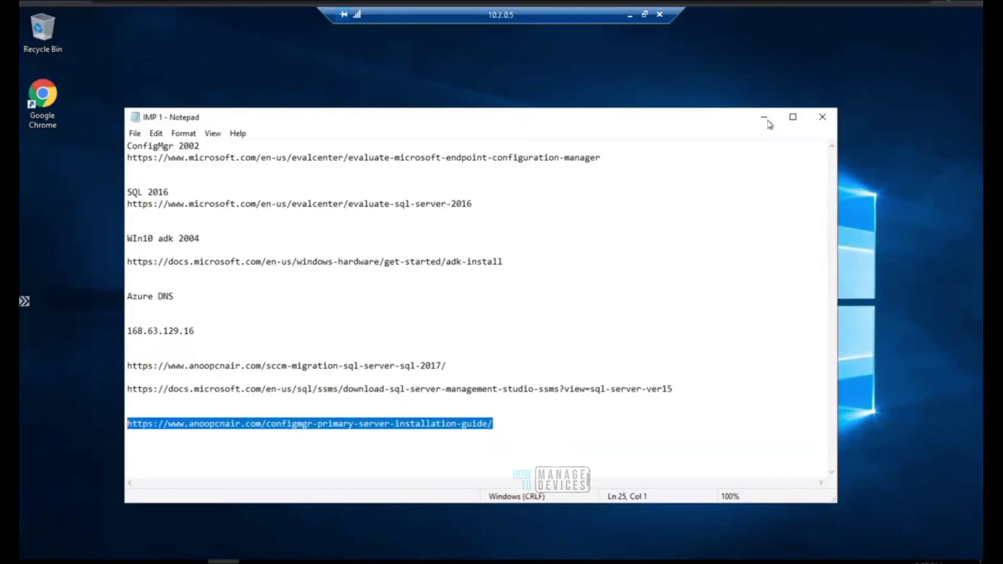
left_click(764, 117)
left_click(161, 562)
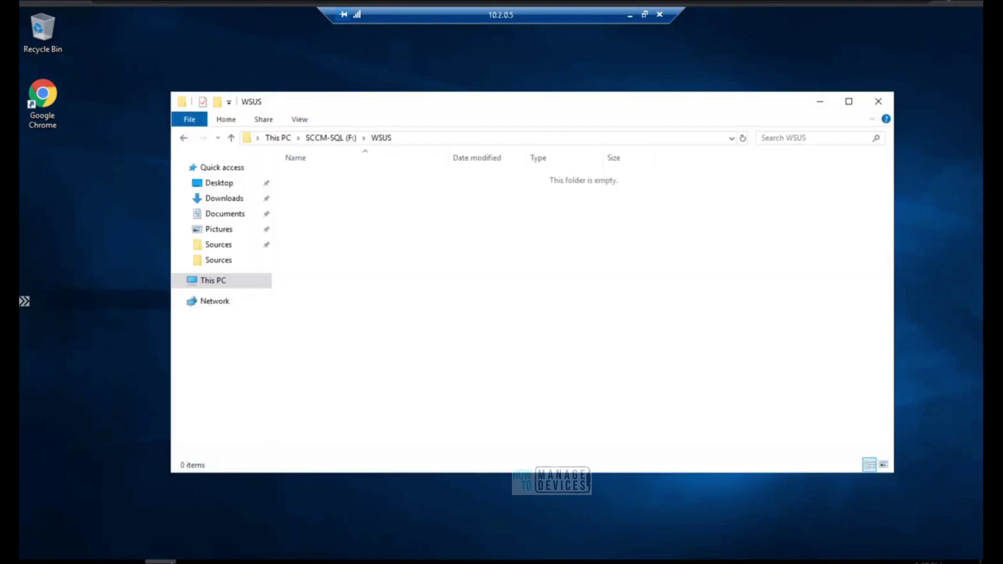
left_click(329, 138)
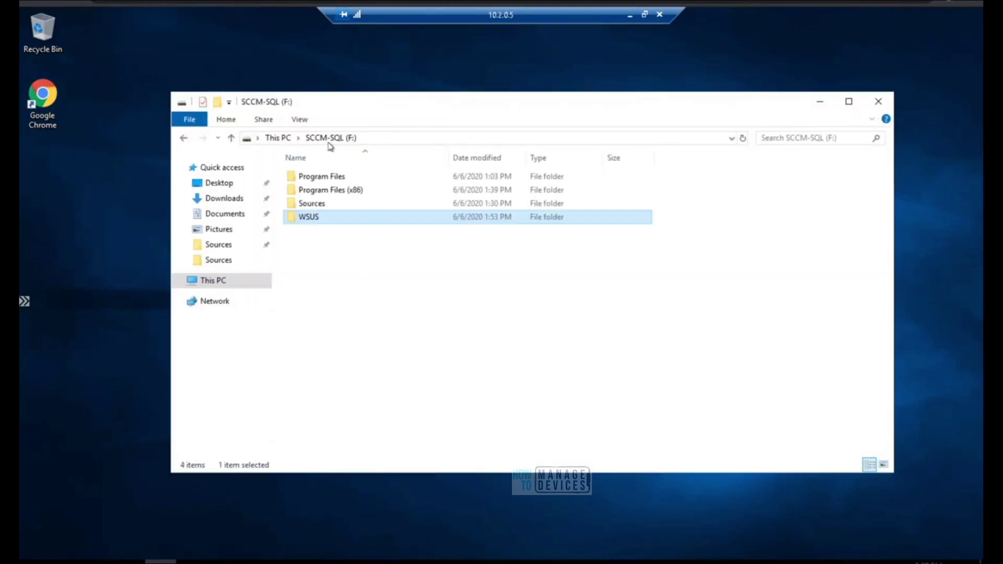
double_click(319, 205)
double_click(327, 176)
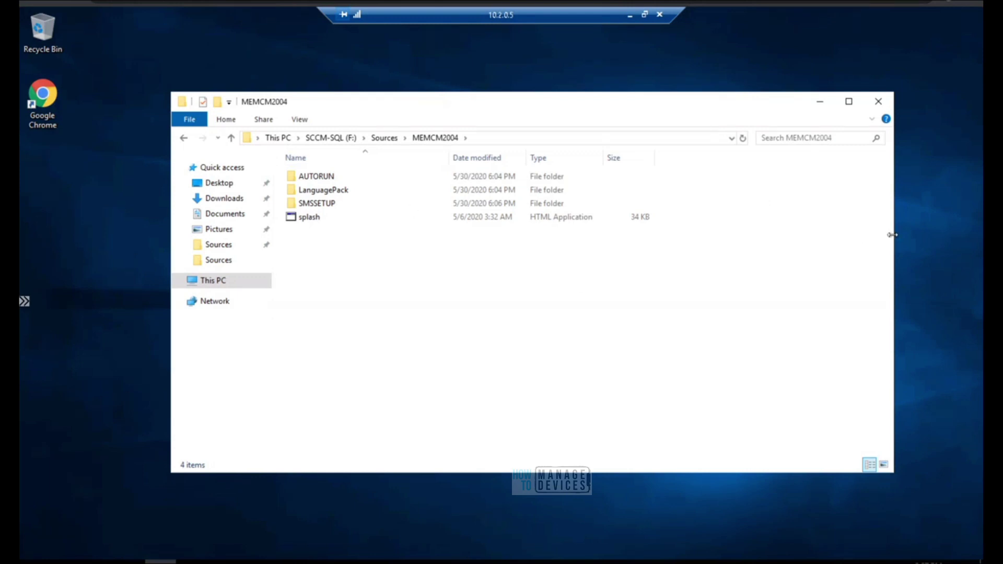
Step: Narrow and reposition the MEMCM2004 folder window, and launch the splash application from it
left_click_drag(893, 235, 718, 235)
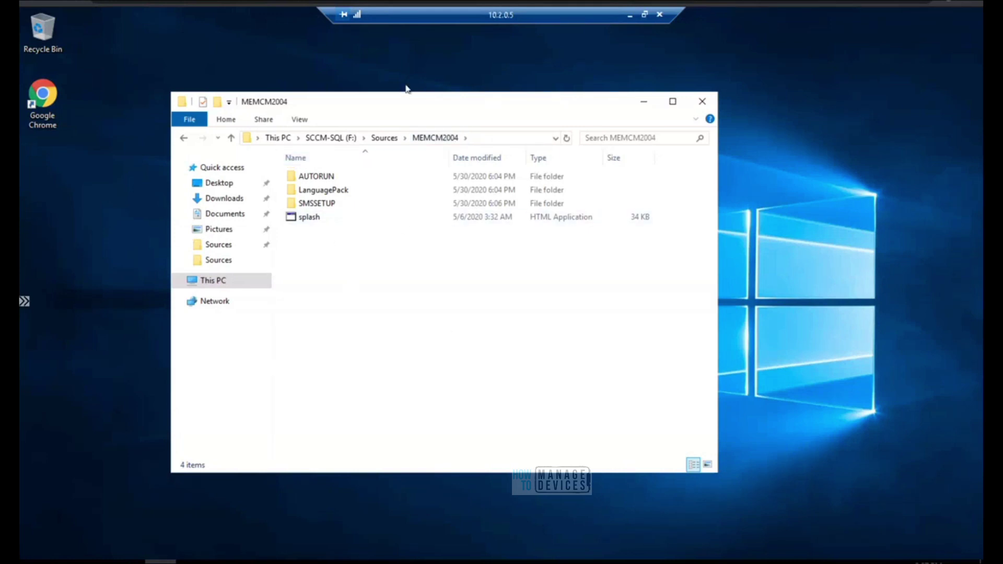
left_click_drag(402, 108, 426, 95)
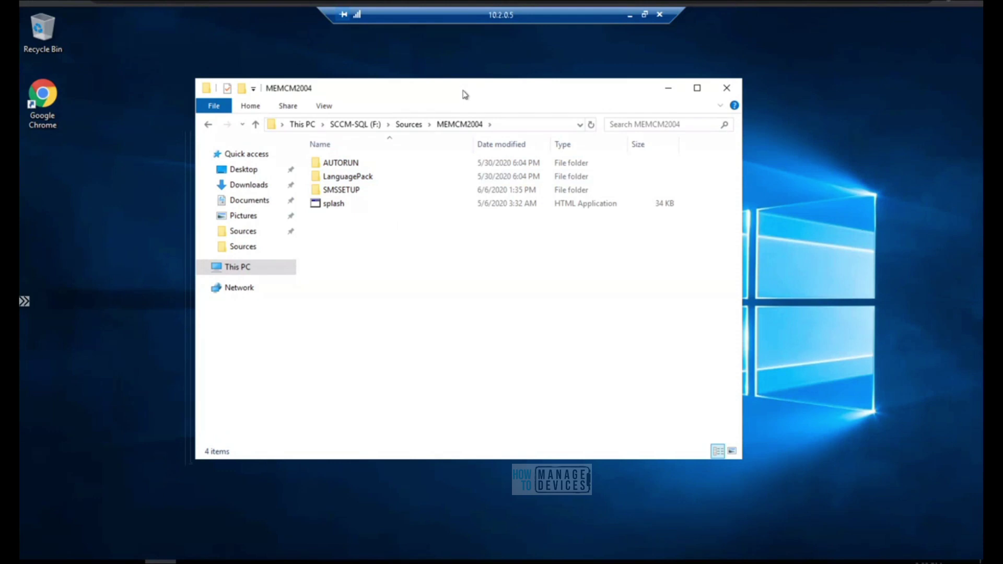
left_click_drag(497, 88, 532, 81)
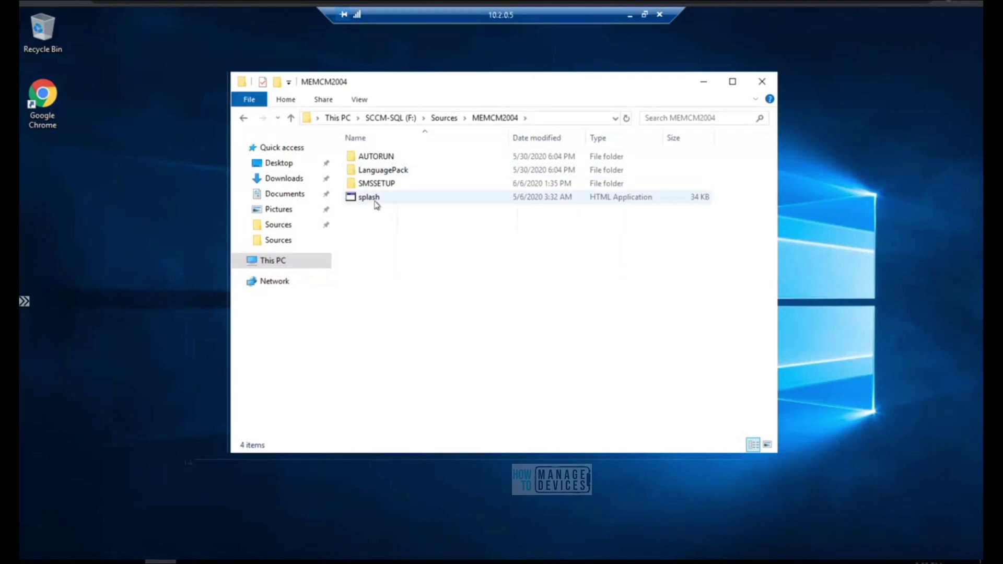
mouse_move(377, 205)
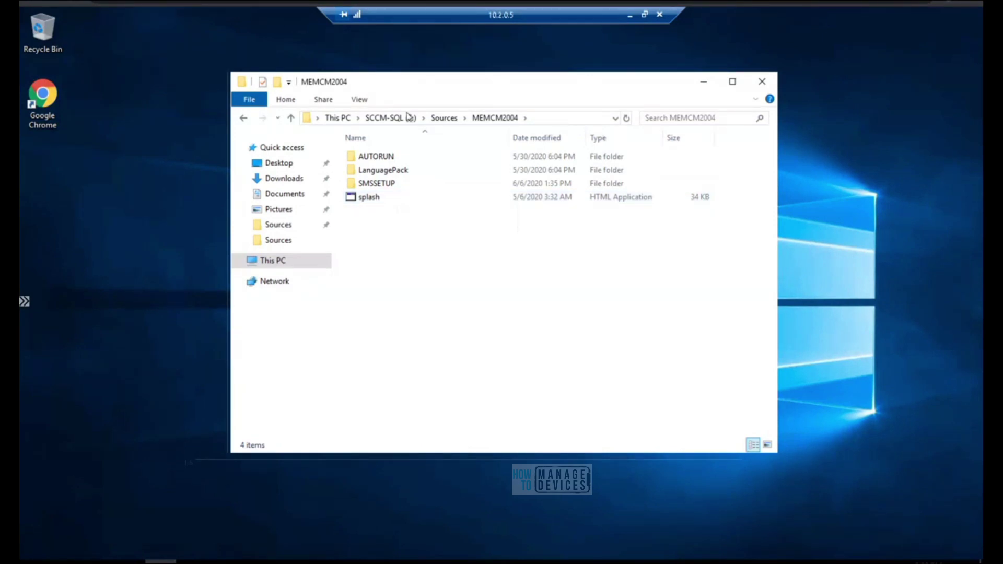
double_click(370, 198)
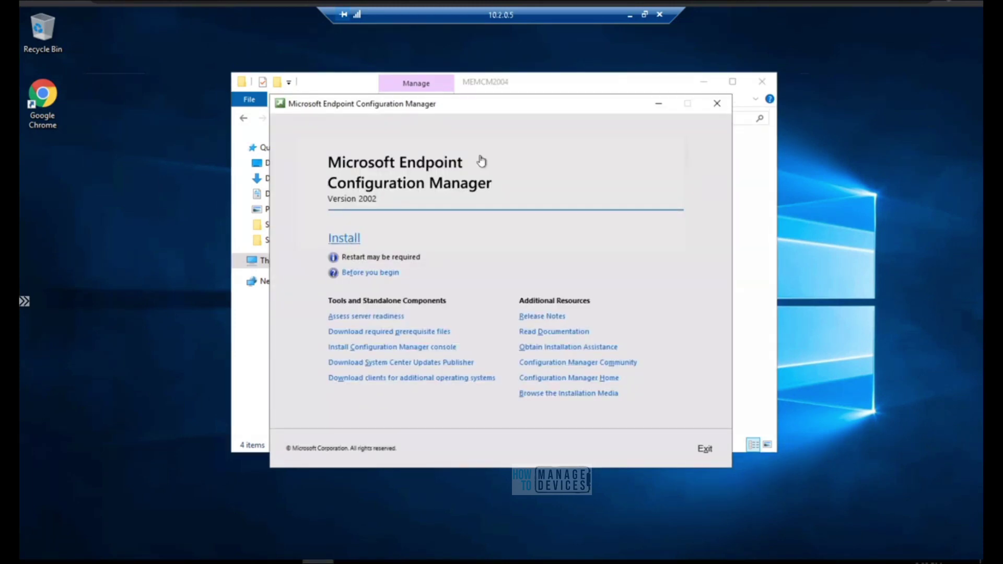
Step: Start the Configuration Manager version 2002 installation and proceed past the Before You Begin information
left_click_drag(496, 111, 507, 103)
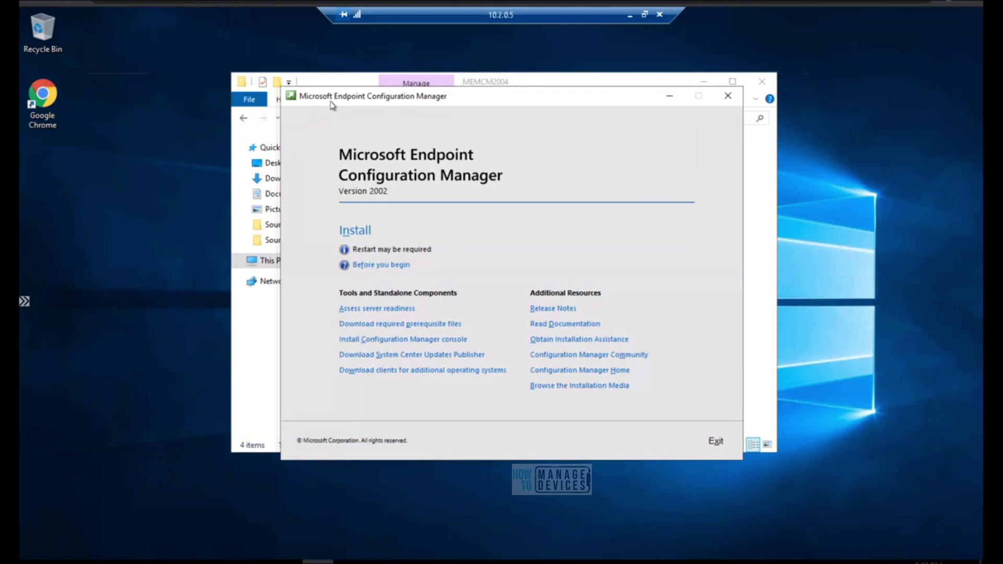
left_click(361, 237)
left_click(369, 236)
left_click(431, 376)
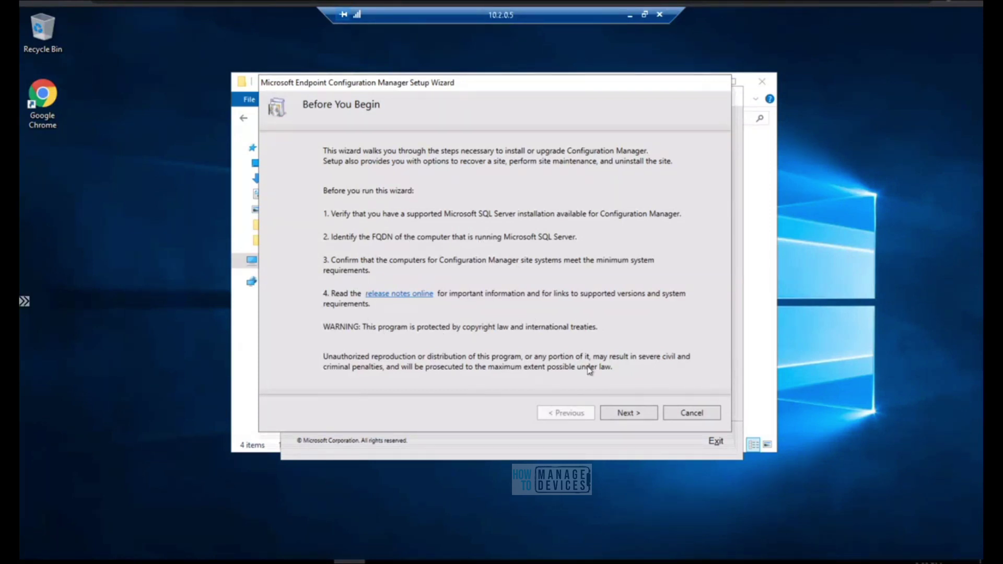
left_click(629, 414)
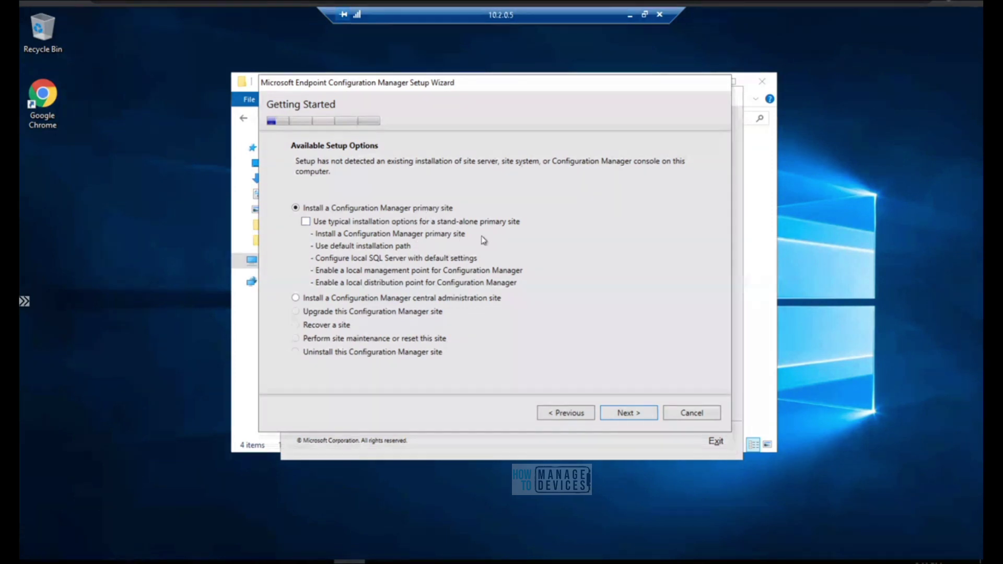
Step: Choose to install a Configuration Manager primary site without the typical stand-alone options, using the evaluation edition
left_click_drag(437, 87, 465, 81)
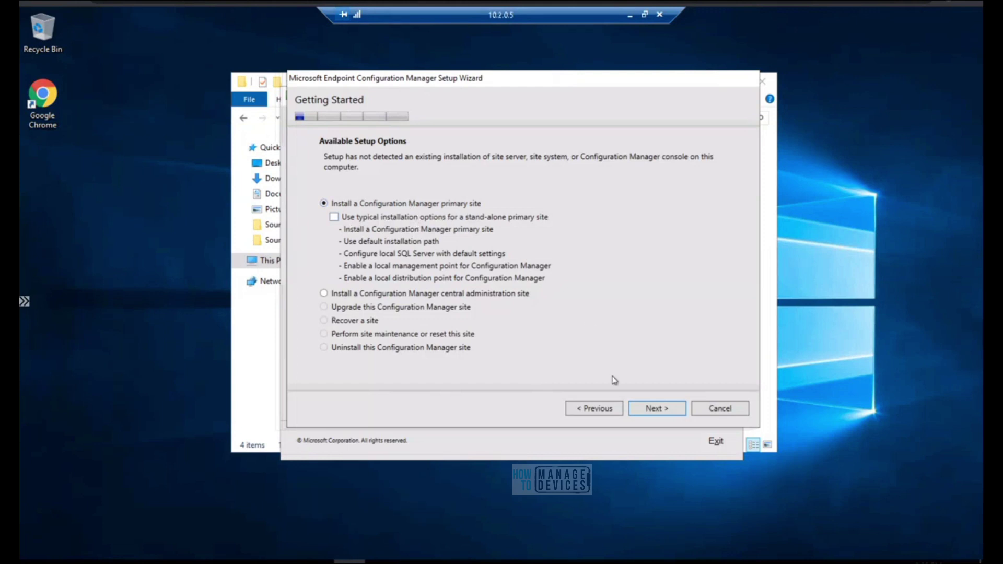
left_click(653, 410)
left_click(596, 409)
left_click(665, 410)
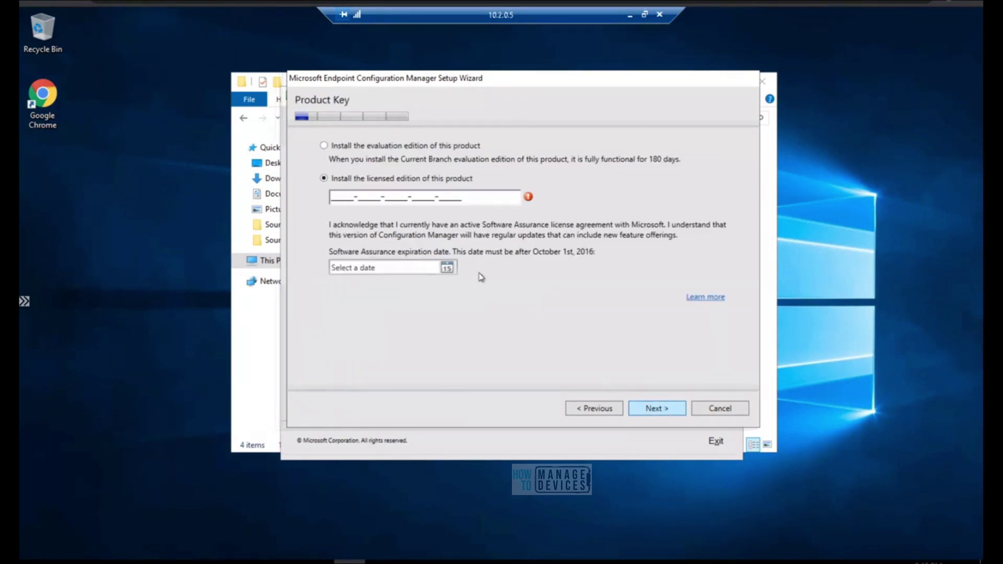
left_click(364, 146)
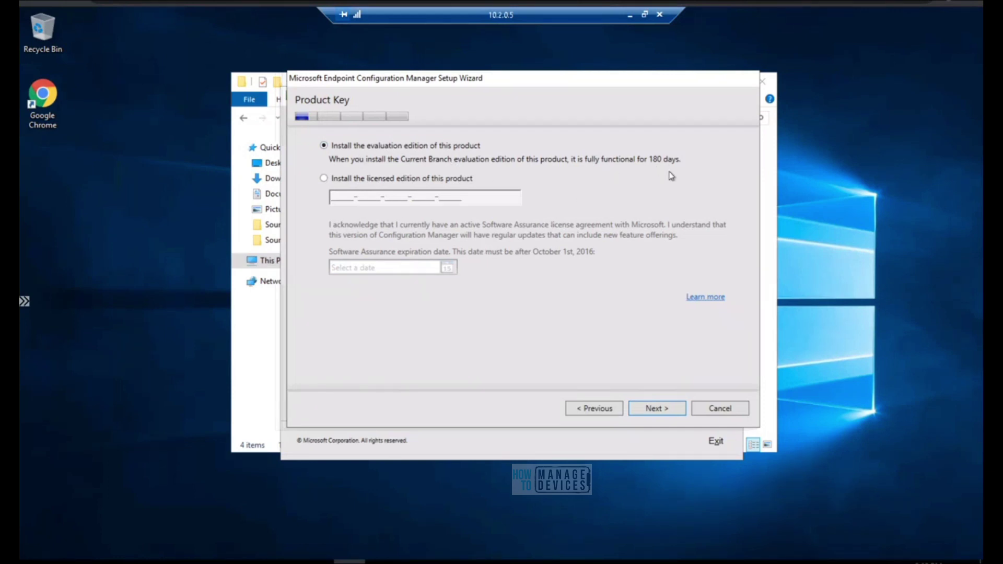
left_click(654, 411)
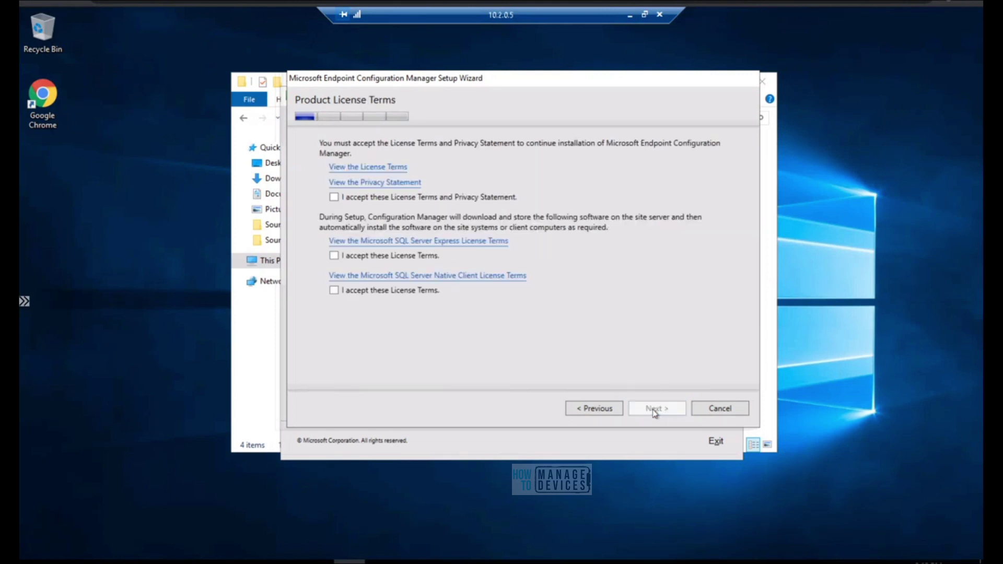
Step: Accept the product license terms and privacy statement plus the SQL Server Express and Native Client license terms, and continue
left_click(334, 198)
left_click(335, 257)
left_click(333, 290)
left_click(670, 412)
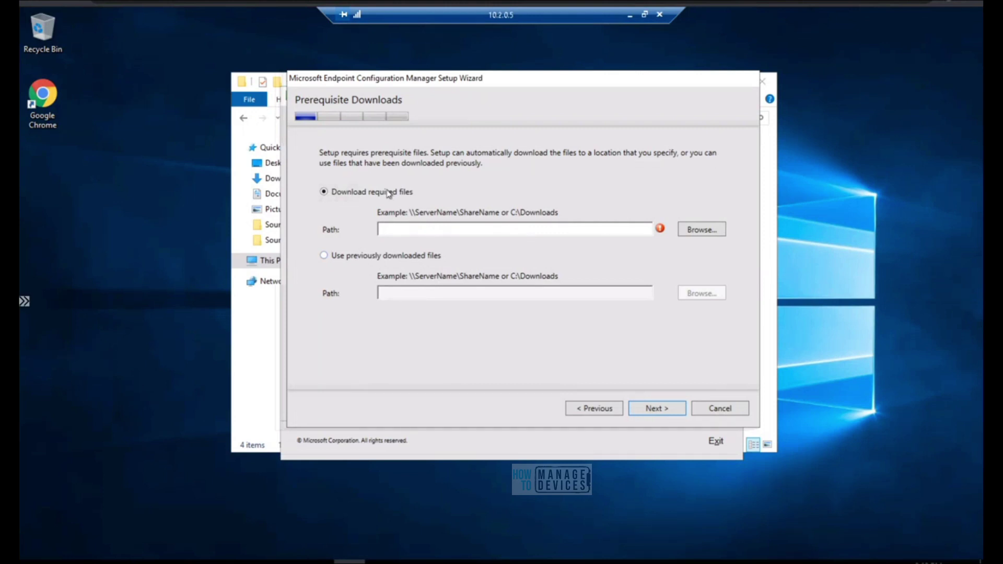
Step: Browse for a folder to download the required prerequisite files to, selecting Sources on the SCCM-SQL (F:) drive
left_click(699, 235)
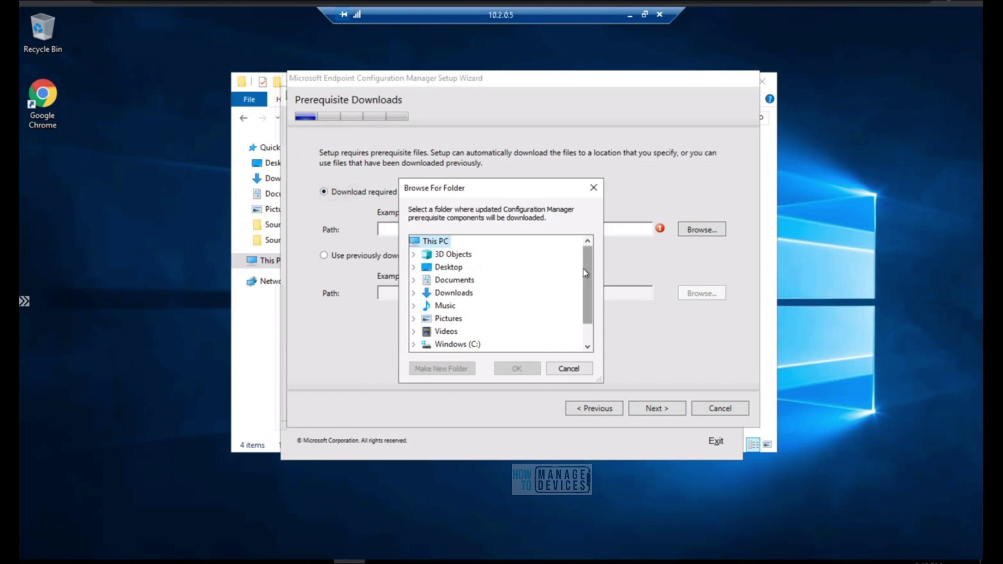
left_click_drag(585, 305, 585, 316)
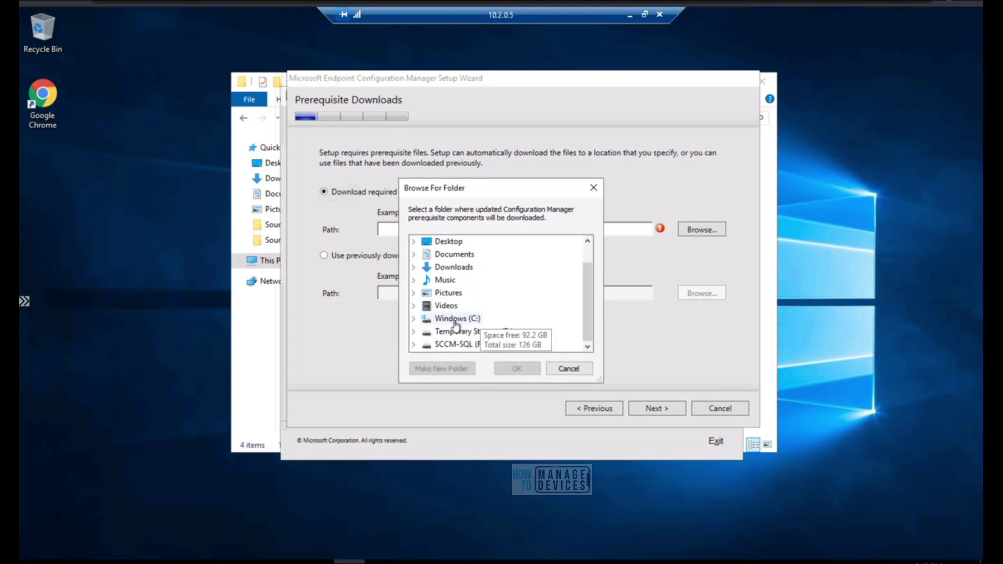
double_click(470, 319)
key("Left")
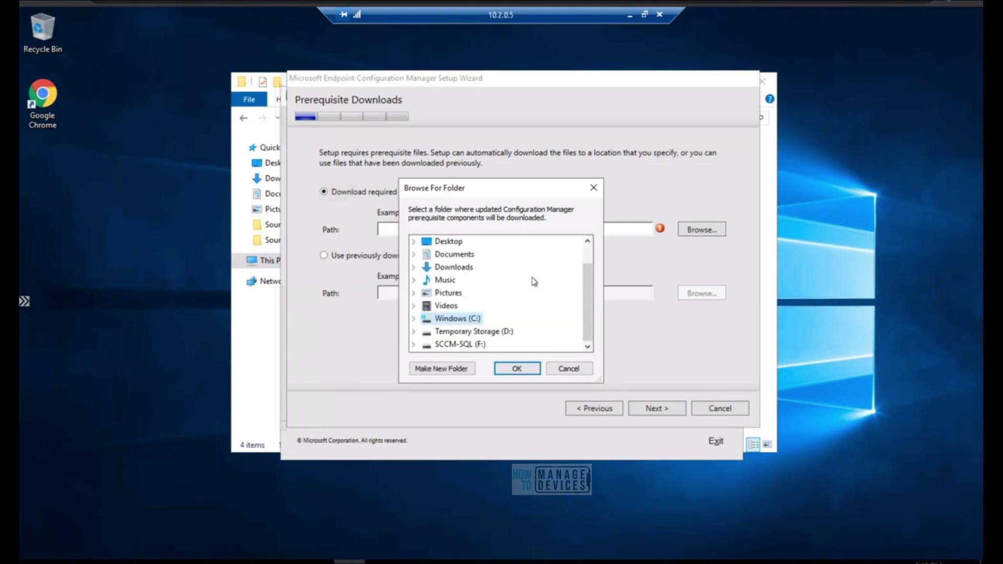
double_click(455, 344)
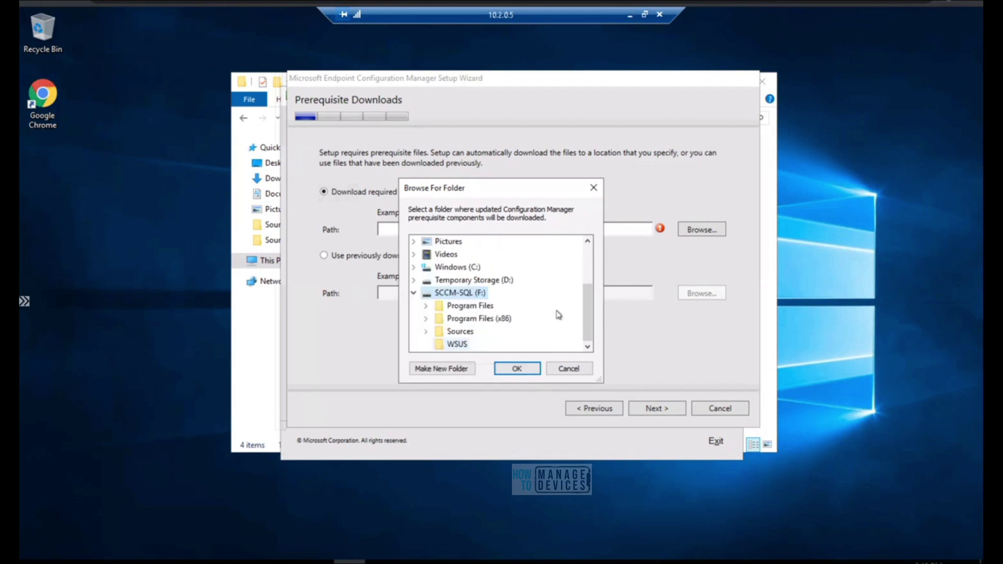
double_click(459, 332)
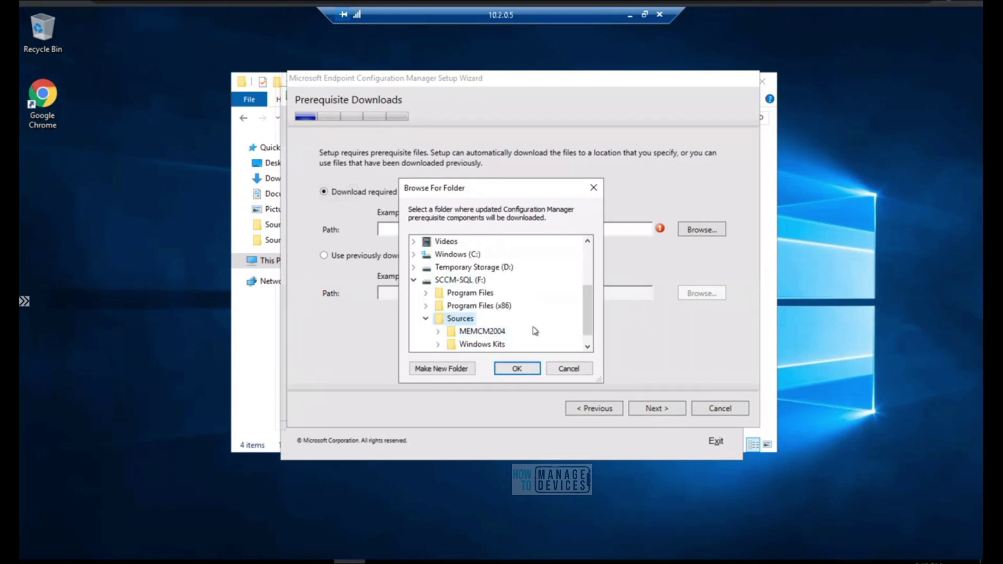
scroll(517, 323, "down", 1)
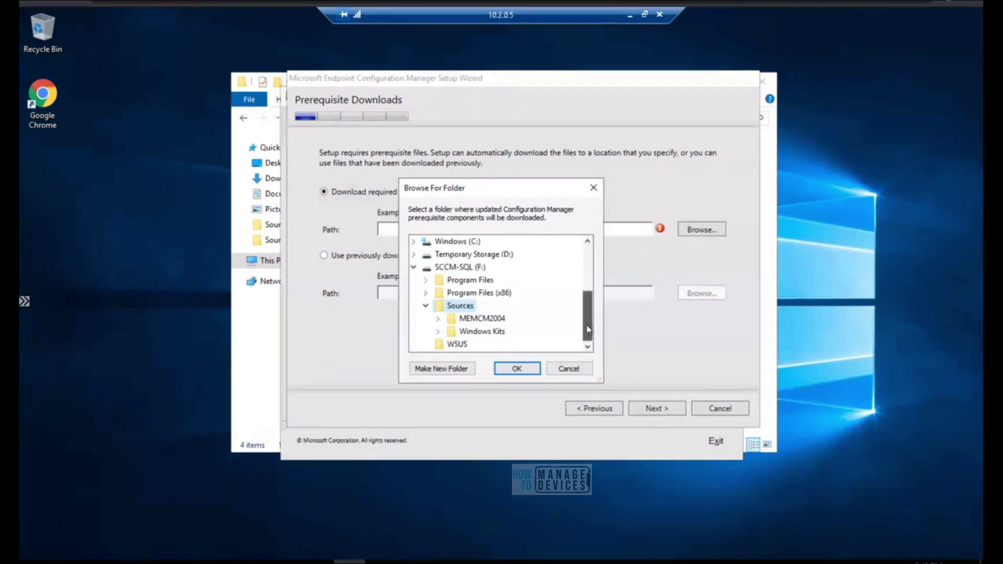
left_click(439, 320)
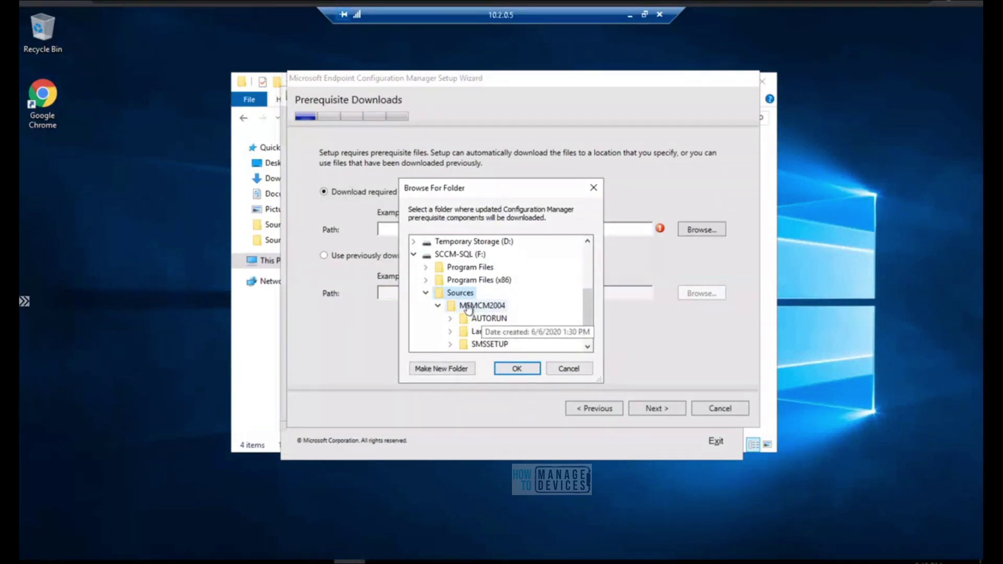
Step: Create a new folder named MECM 2002 inside the Sources folder on the SCCM-SQL (F:) drive
left_click(460, 368)
type("MEM")
key("BackSpace")
type("CM Pr")
key("BackSpace")
key("BackSpace")
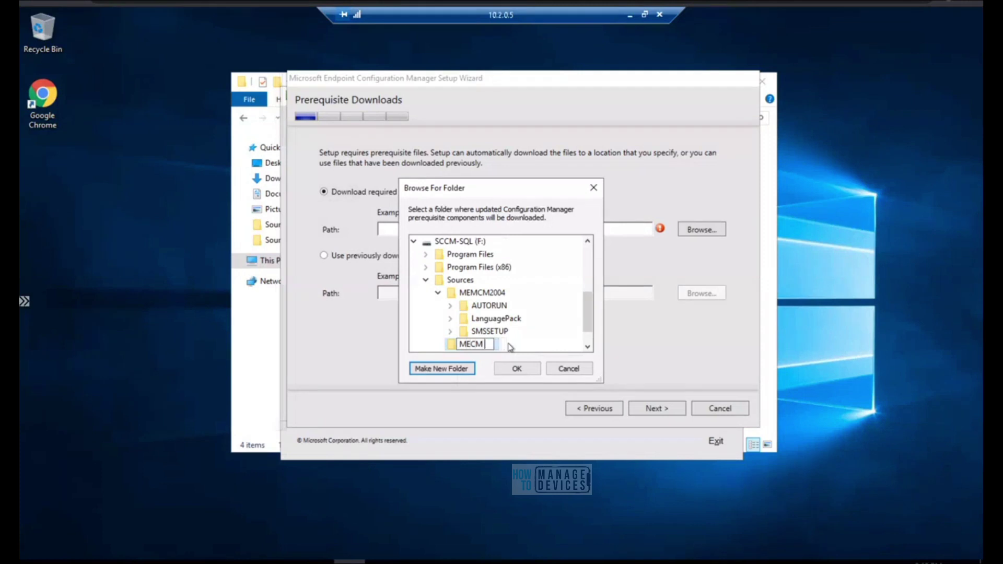
type("2002")
key("Return")
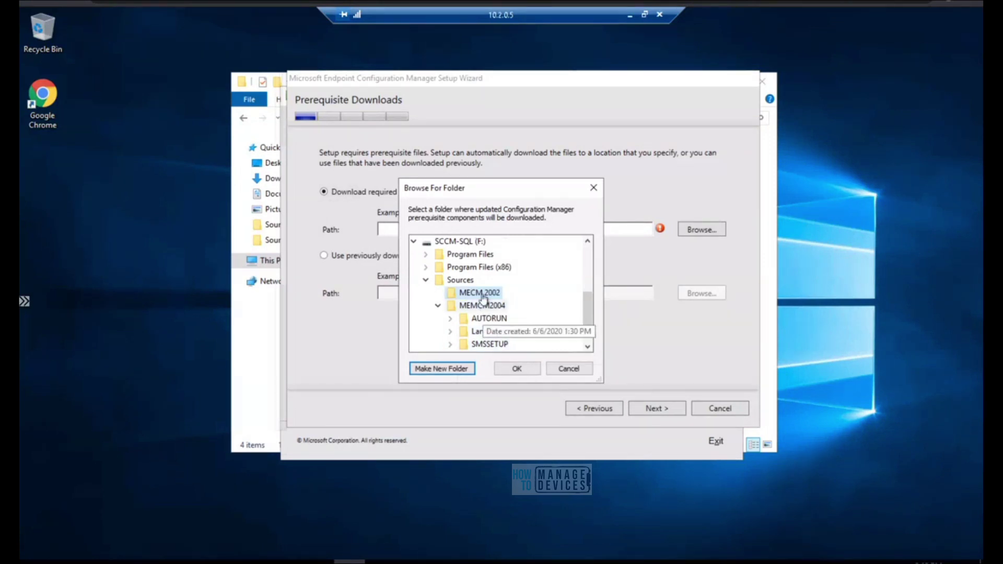
Step: Create a PreReqFiles subfolder inside MECM 2002 and set it as the prerequisite download path
left_click(457, 368)
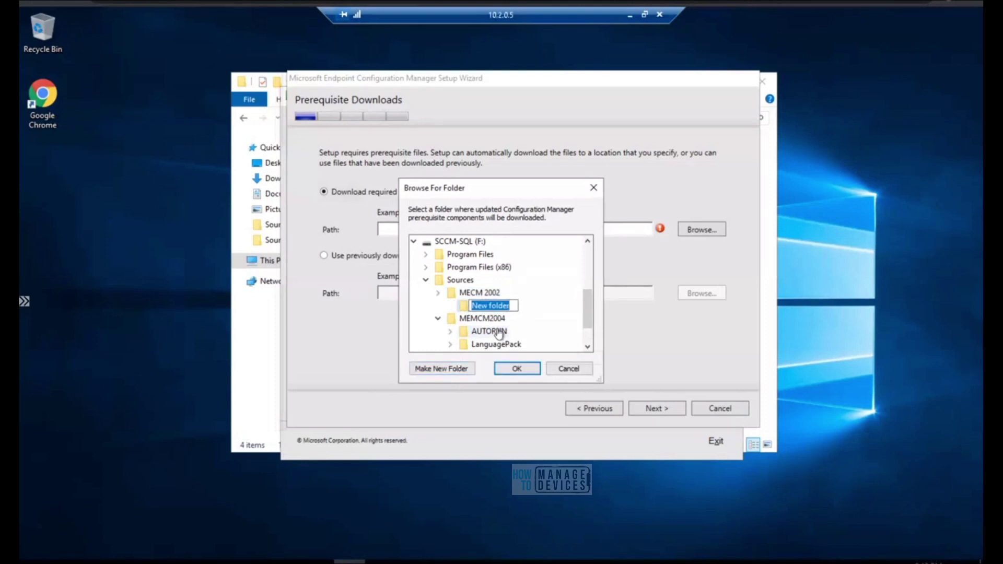
type("PreReqFiles")
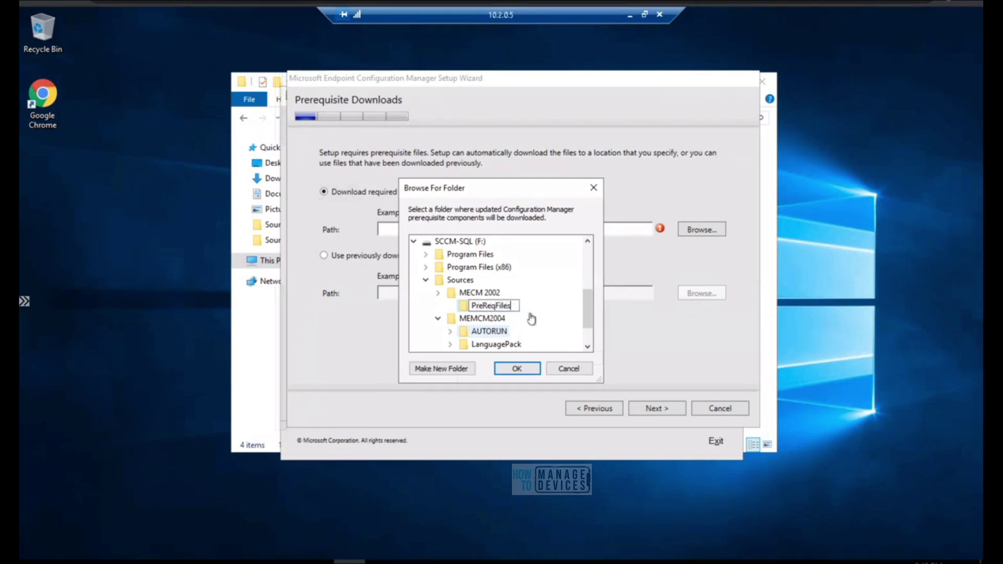
key("Return")
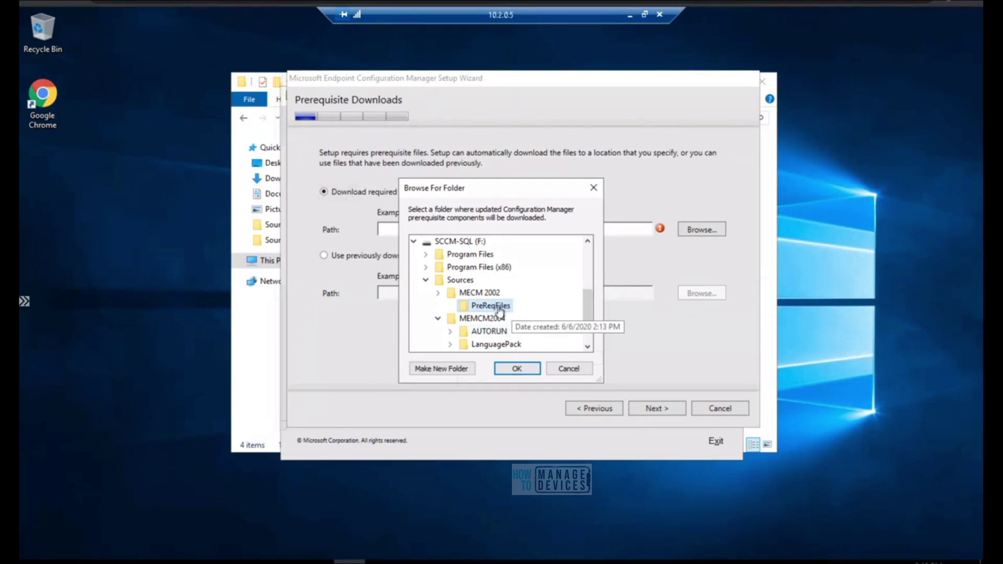
left_click(516, 370)
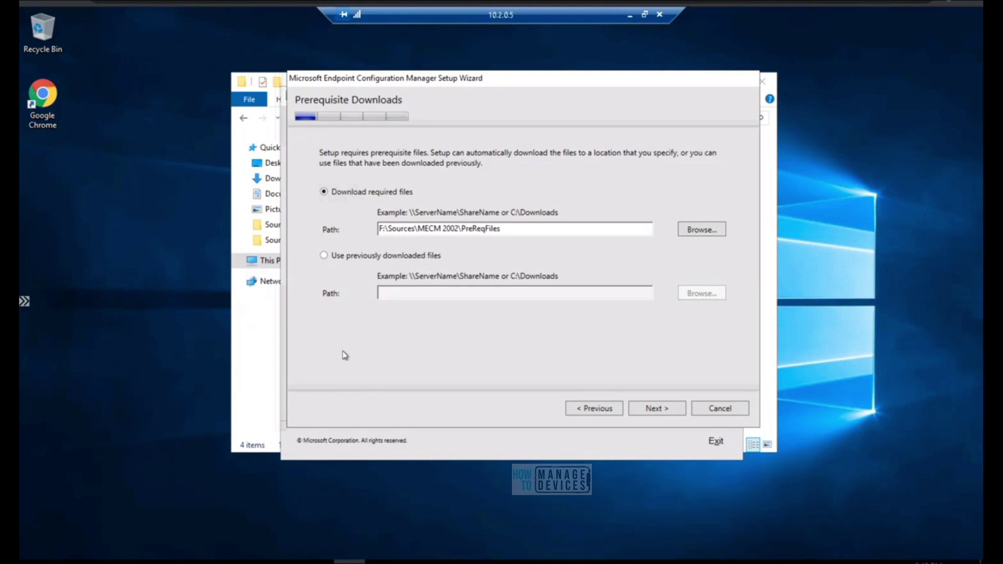
Step: View the SMSSETUP folder in the MEMCM2004 source files, then minimize File Explorer to return to the setup wizard
left_click(247, 388)
left_click(387, 185)
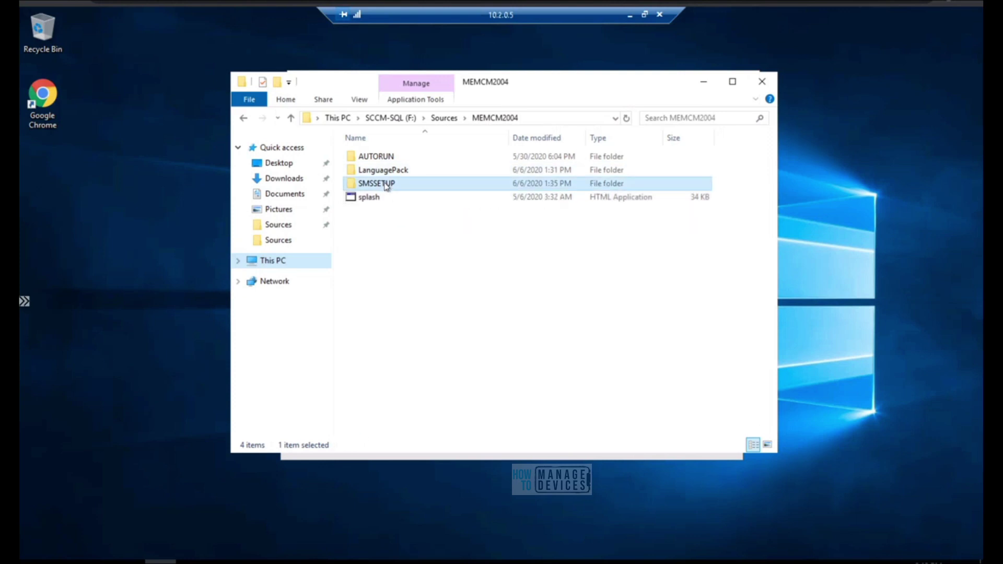
double_click(386, 184)
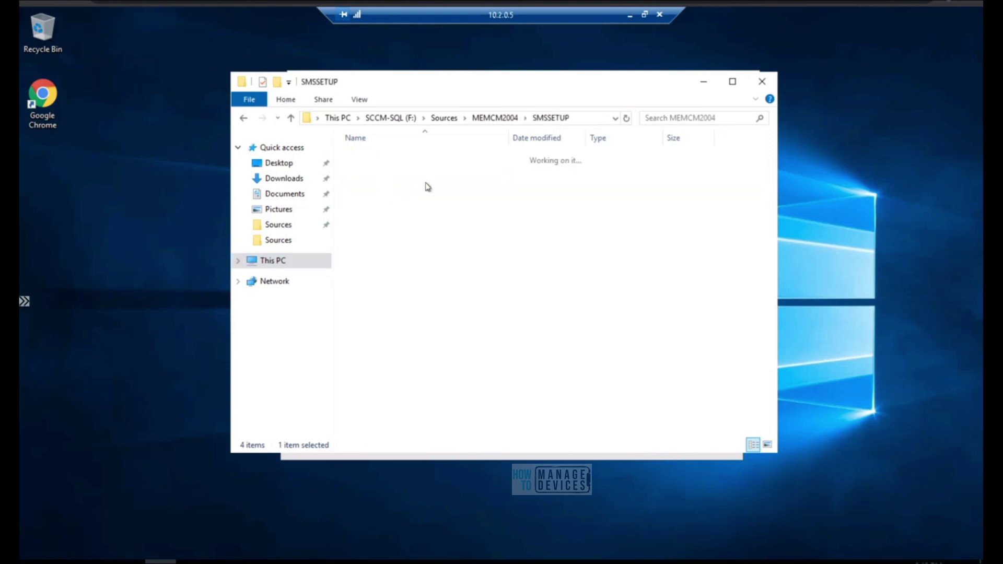
left_click(704, 84)
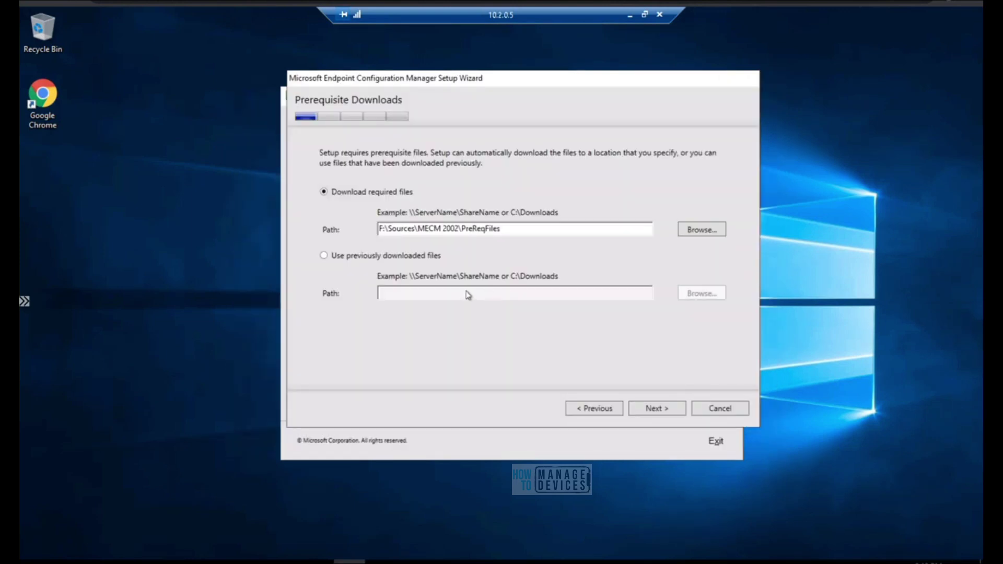
Step: Copy the prerequisite download path from the wizard and open that folder in a new File Explorer window
left_click_drag(512, 230, 374, 227)
key("ctrl+c")
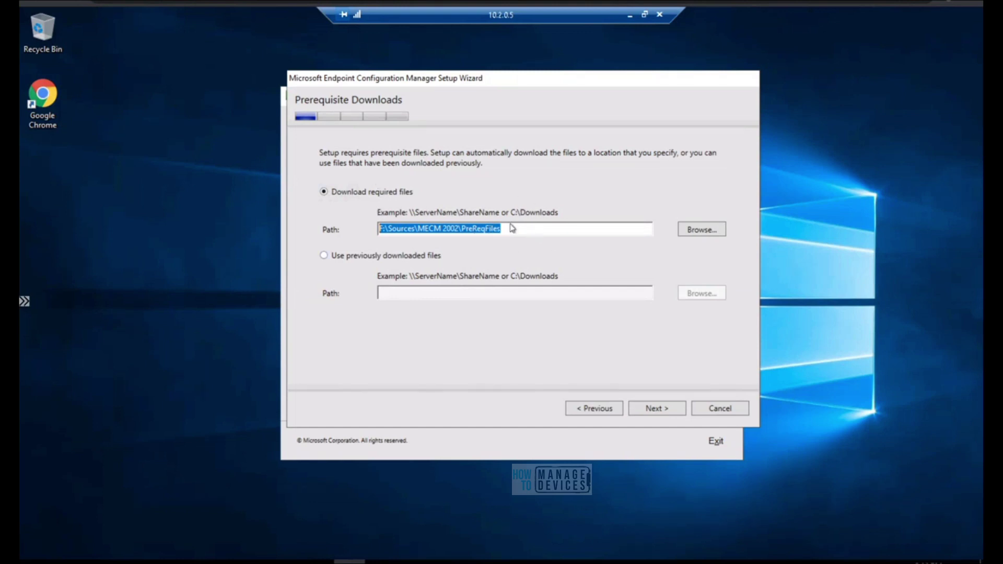
left_click_drag(513, 228, 381, 229)
right_click(155, 561)
left_click(124, 503)
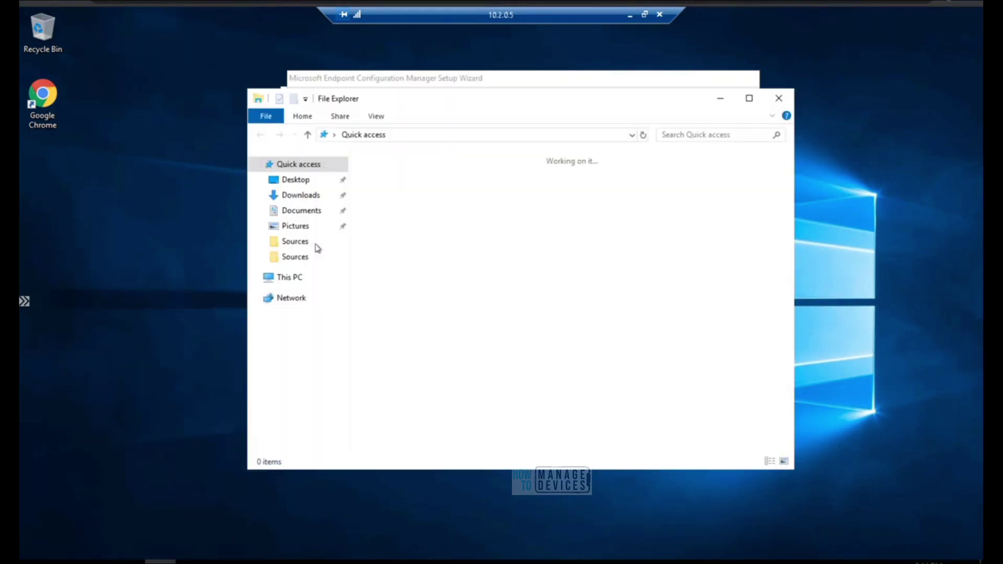
left_click(504, 134)
key("ctrl+v")
key("Return")
Step: Arrange the PreReqFiles folder window beside the setup wizard and start downloading the required prerequisite files
left_click_drag(321, 118, 64, 133)
left_click(681, 78)
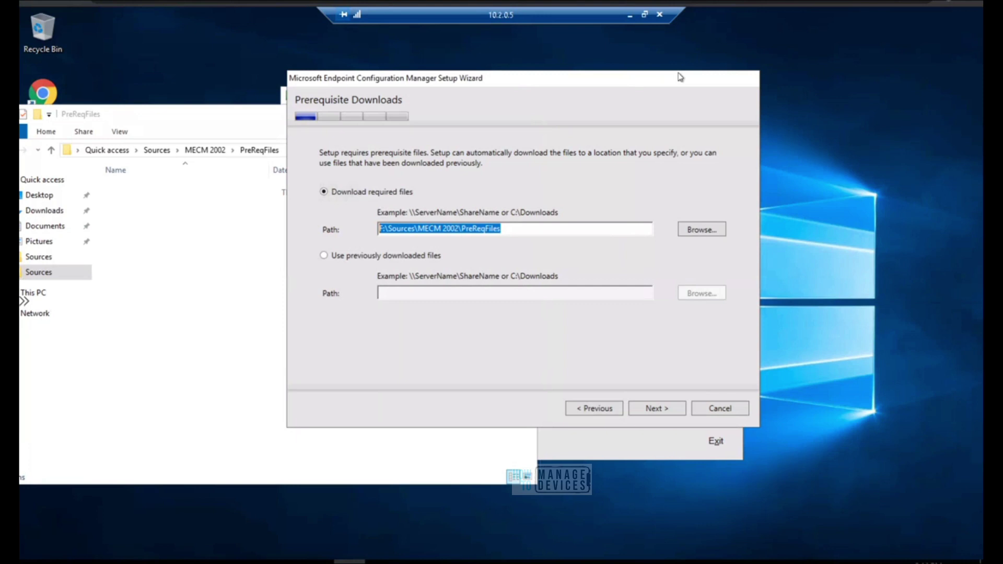
left_click_drag(680, 77, 853, 75)
left_click(386, 119)
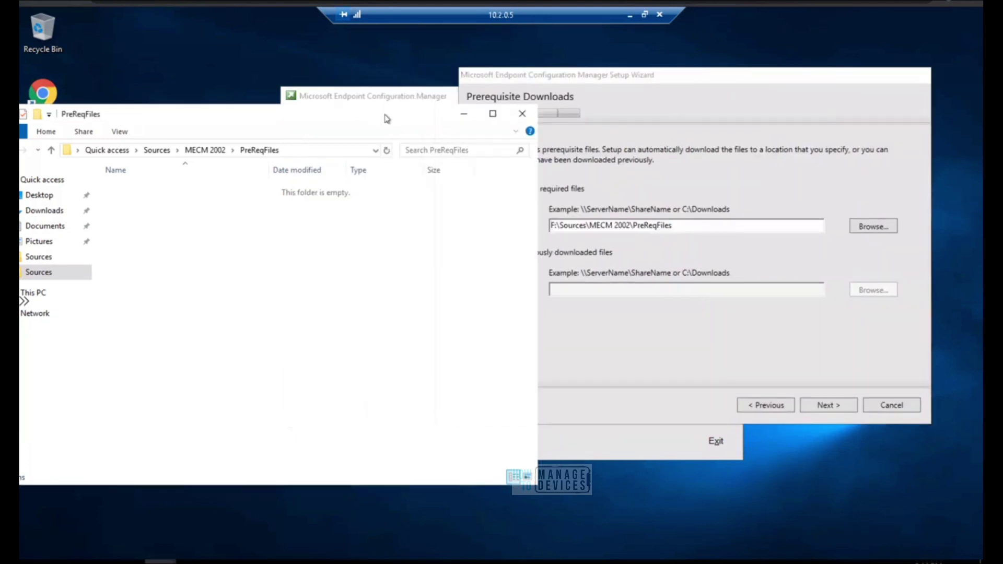
left_click_drag(387, 119, 401, 122)
left_click(608, 78)
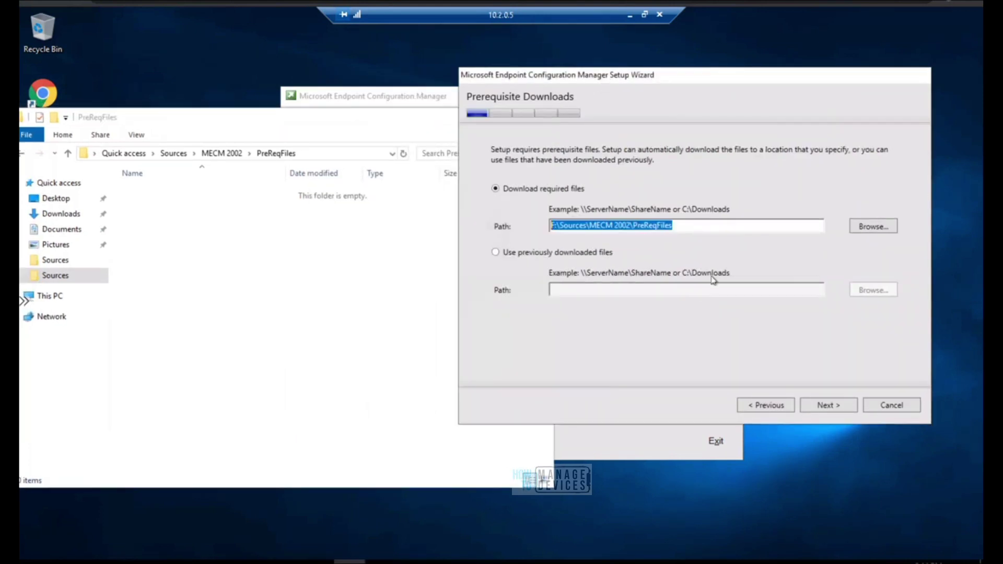
left_click(826, 408)
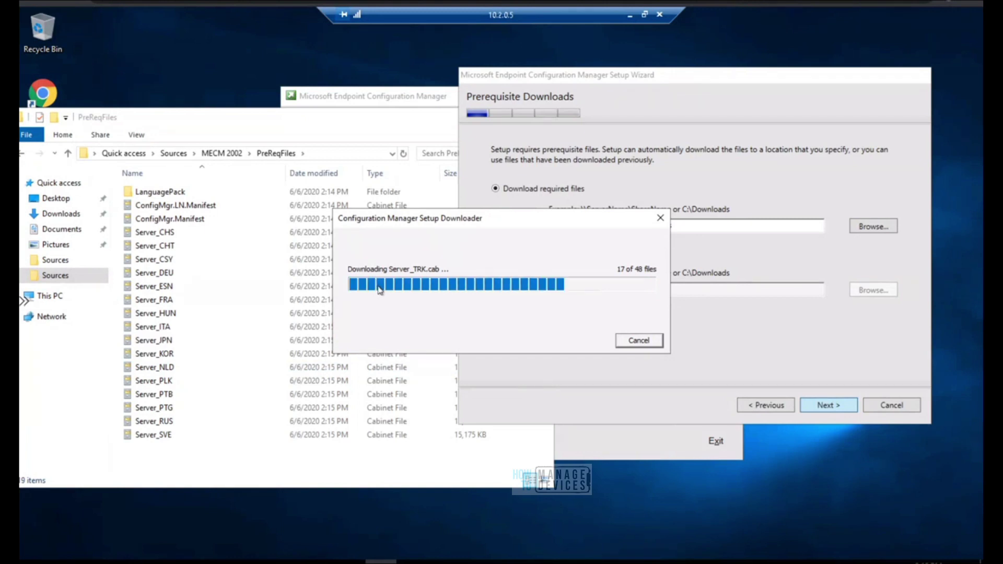
Step: Move the downloader window out of the way, search the PreReqFiles folder for SQL, and clear the search
left_click_drag(453, 226, 244, 113)
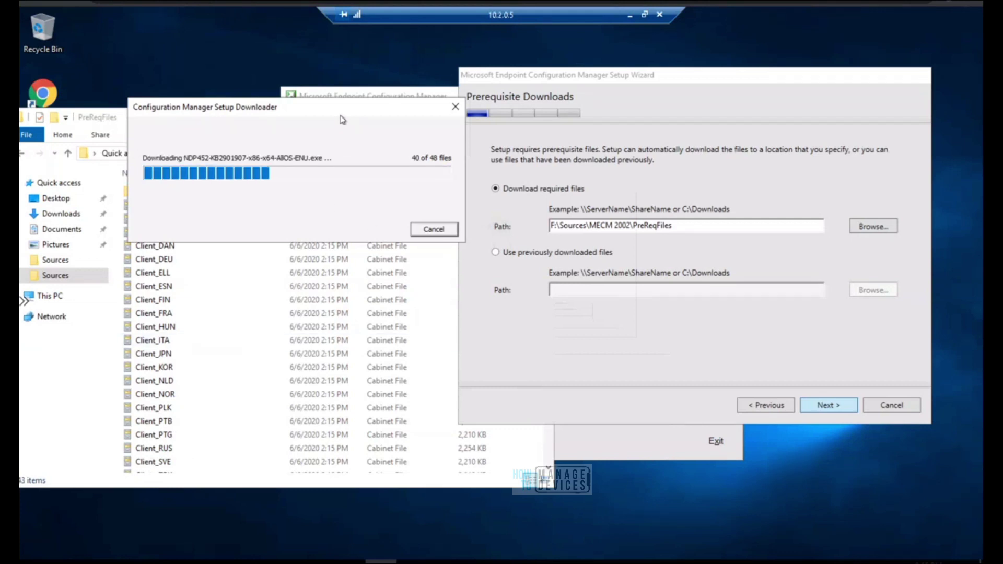
left_click_drag(340, 112, 327, 39)
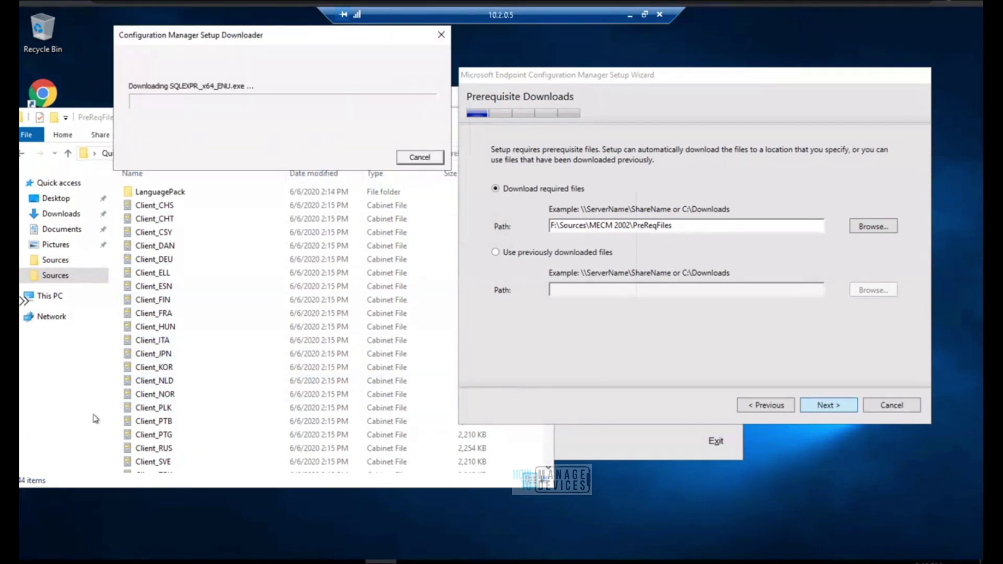
left_click(110, 189)
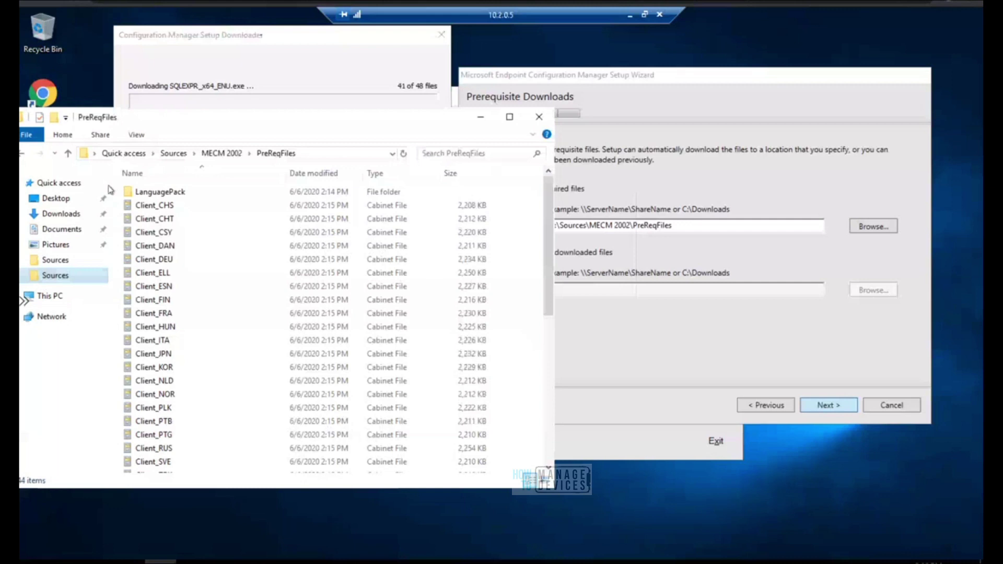
left_click_drag(433, 156, 453, 214)
left_click(454, 214)
type("SQL")
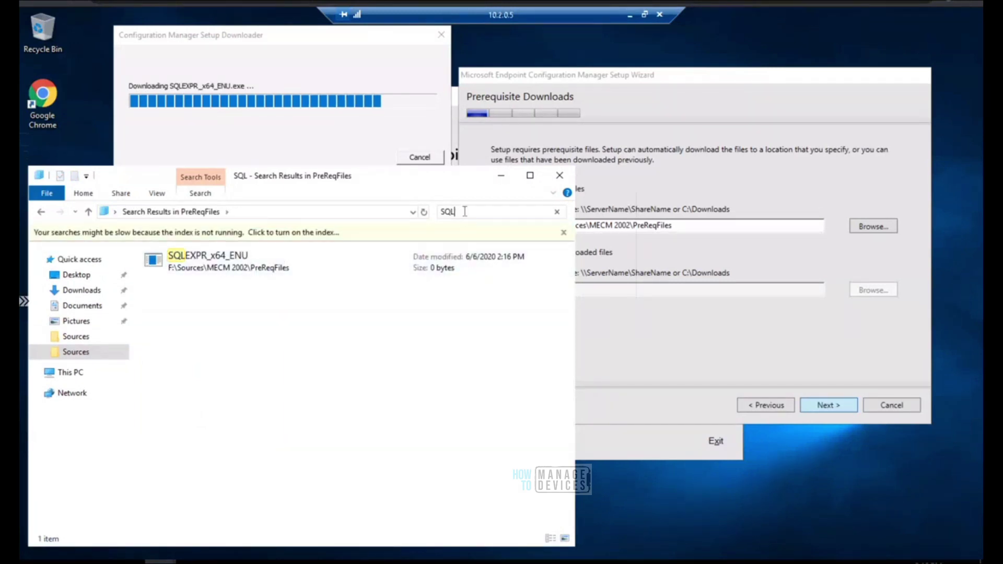
key("BackSpace")
key("BackSpace")
key("BackSpace")
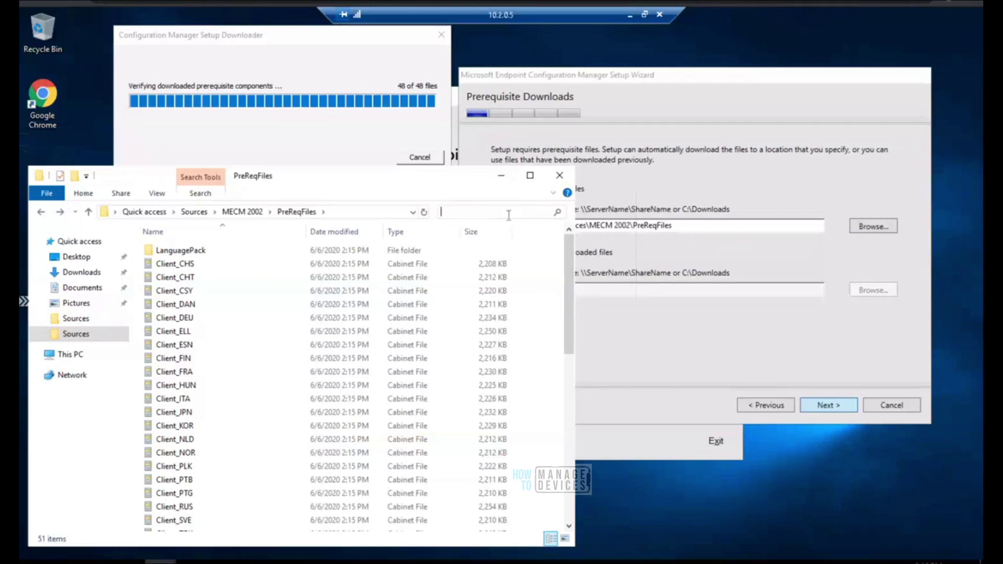
Step: Look through the downloaded files, check the PreReqFiles folder's size in its properties, and minimize File Explorer
left_click_drag(571, 326, 572, 351)
left_click_drag(581, 292, 571, 241)
left_click(250, 216)
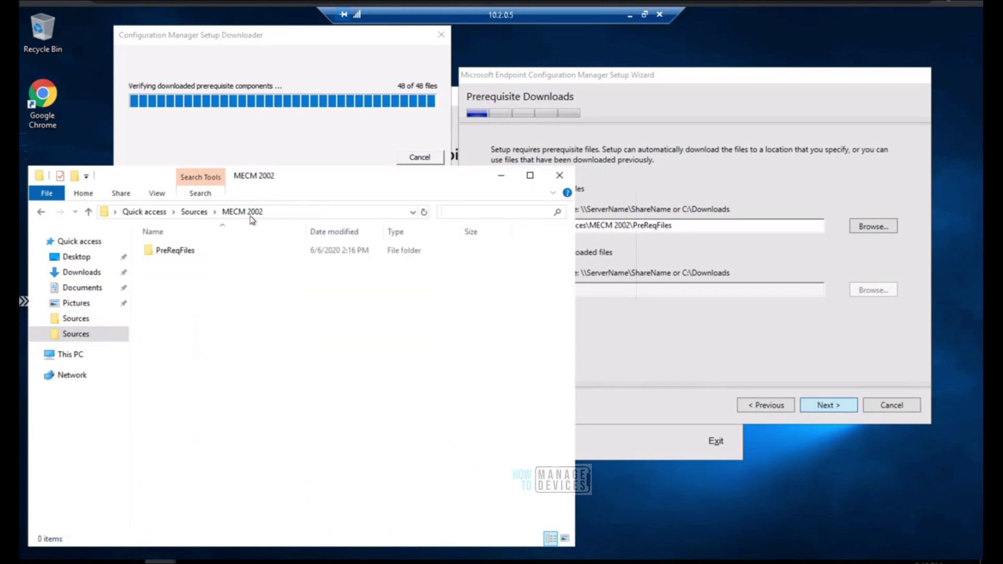
right_click(186, 256)
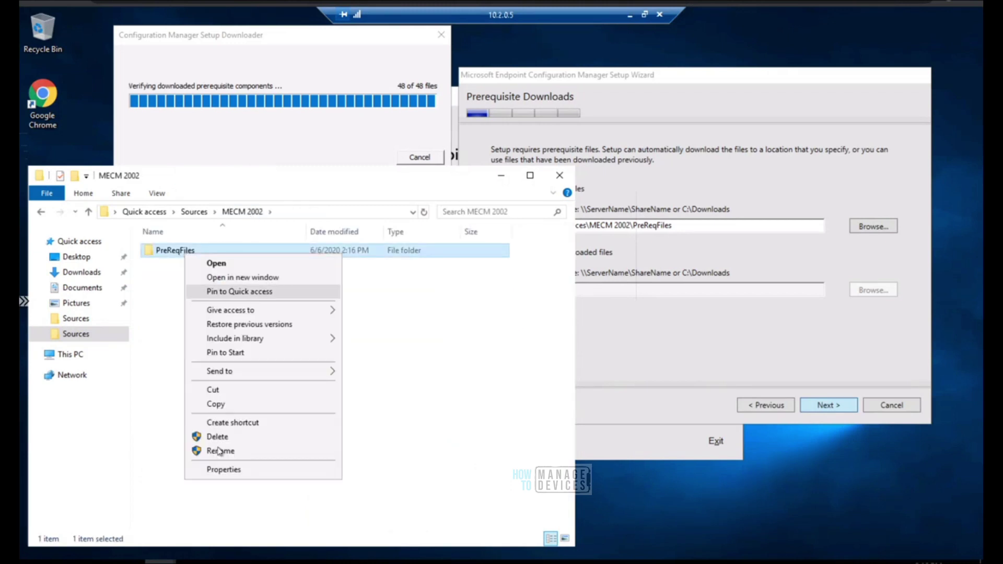
left_click(225, 470)
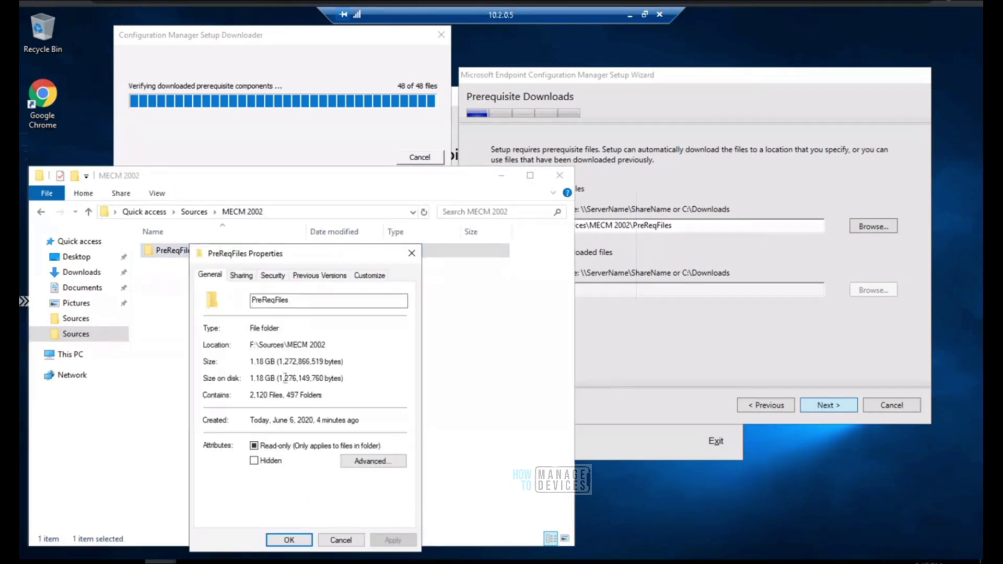
left_click_drag(262, 365, 277, 366)
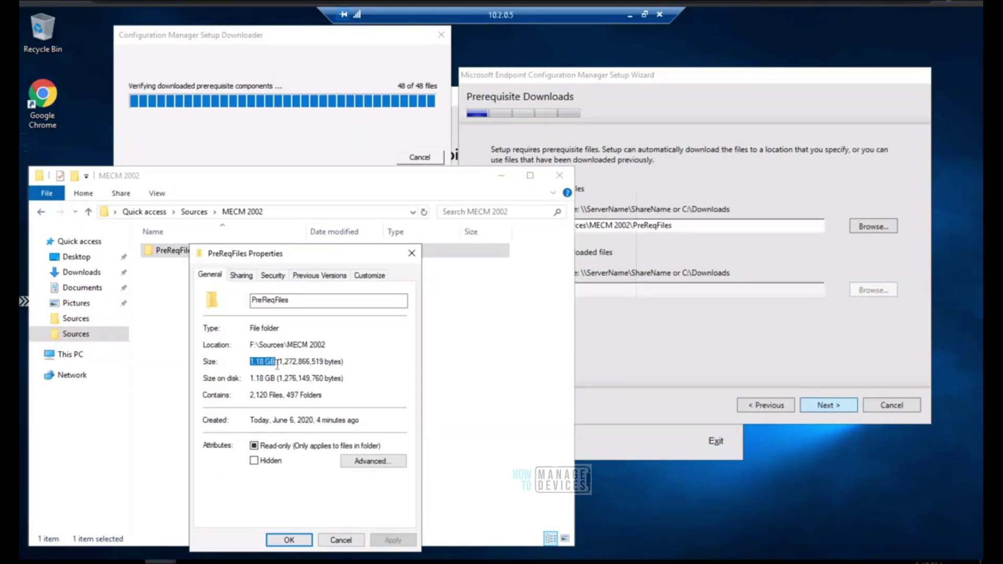
left_click(412, 253)
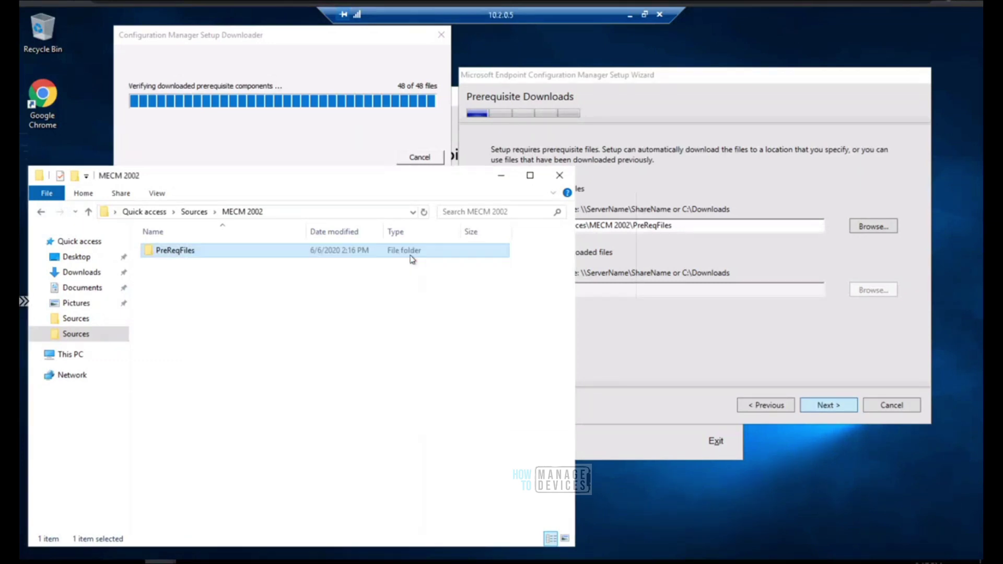
left_click(503, 178)
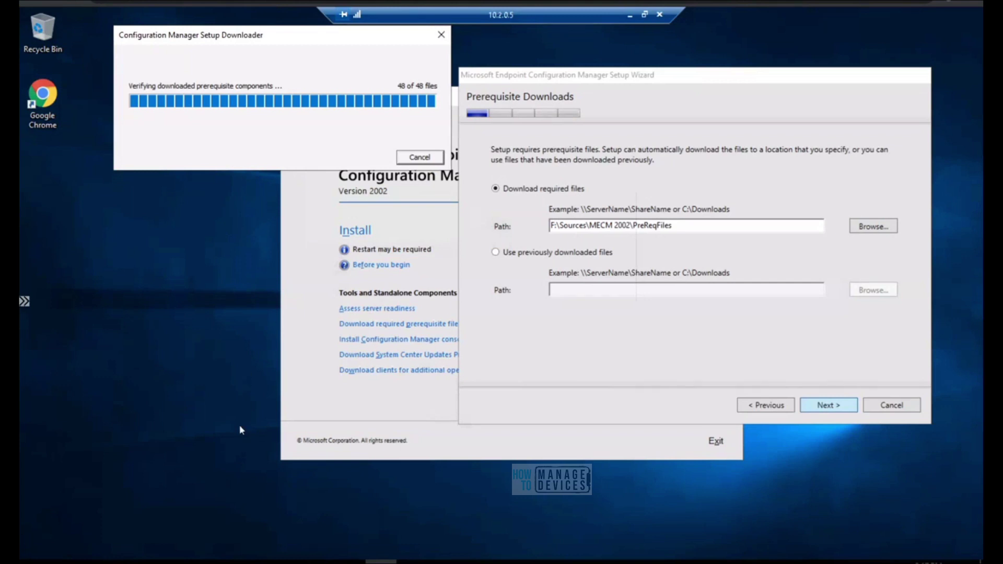
Step: Copy the CMTrace application from the TOOLS folder under MEMCM2004\SMSSETUP to the desktop
left_click(161, 561)
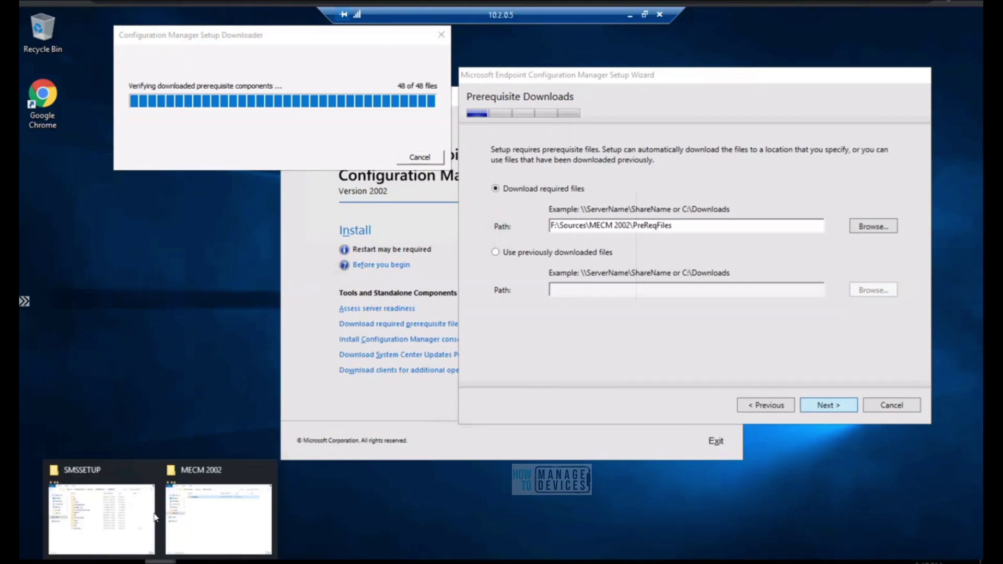
left_click(127, 520)
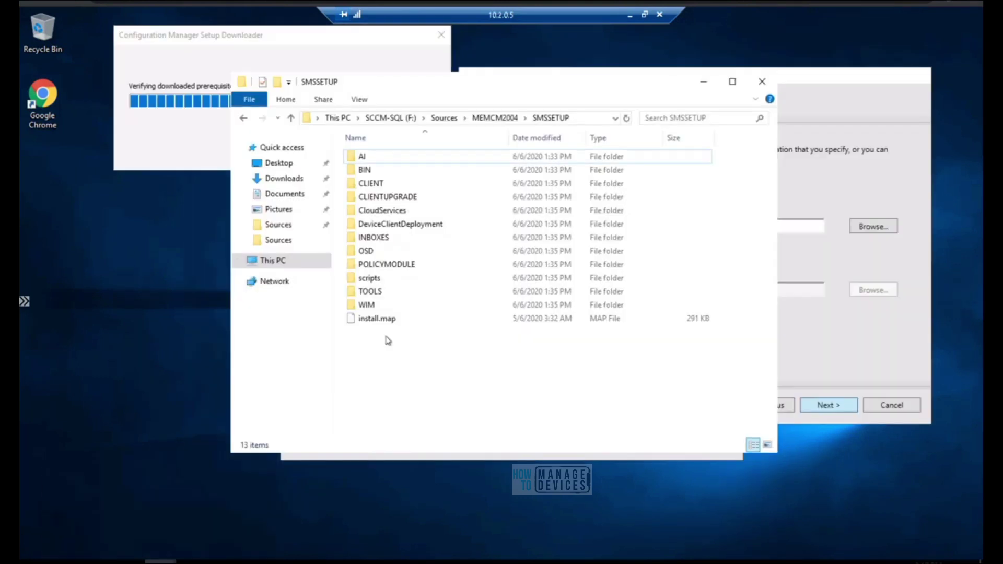
double_click(371, 292)
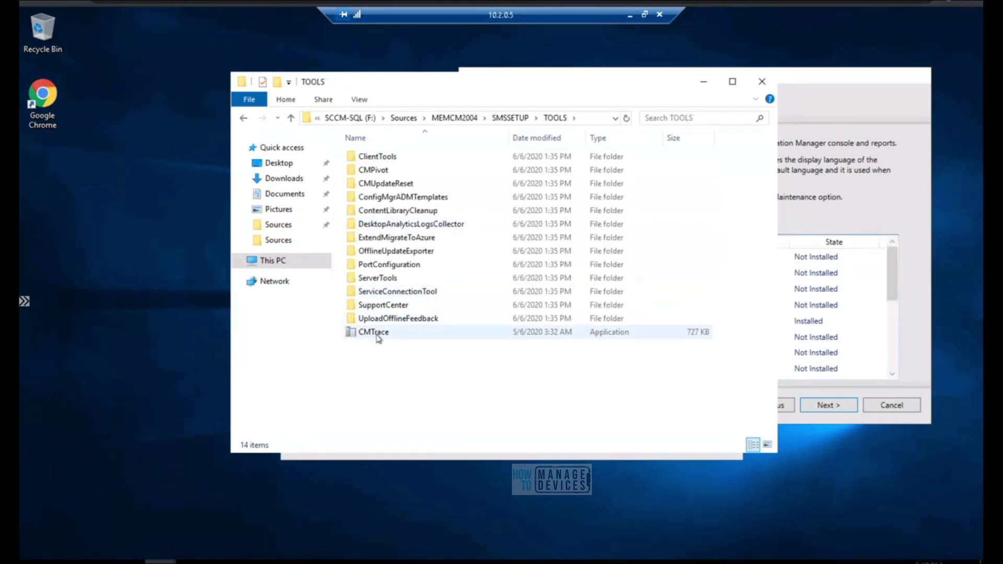
right_click(378, 339)
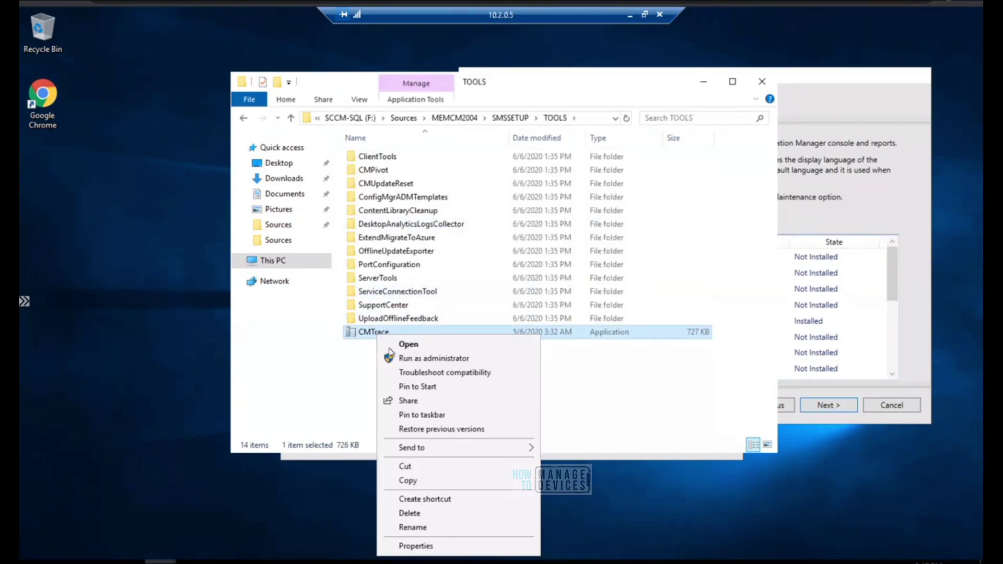
left_click(422, 482)
right_click(123, 214)
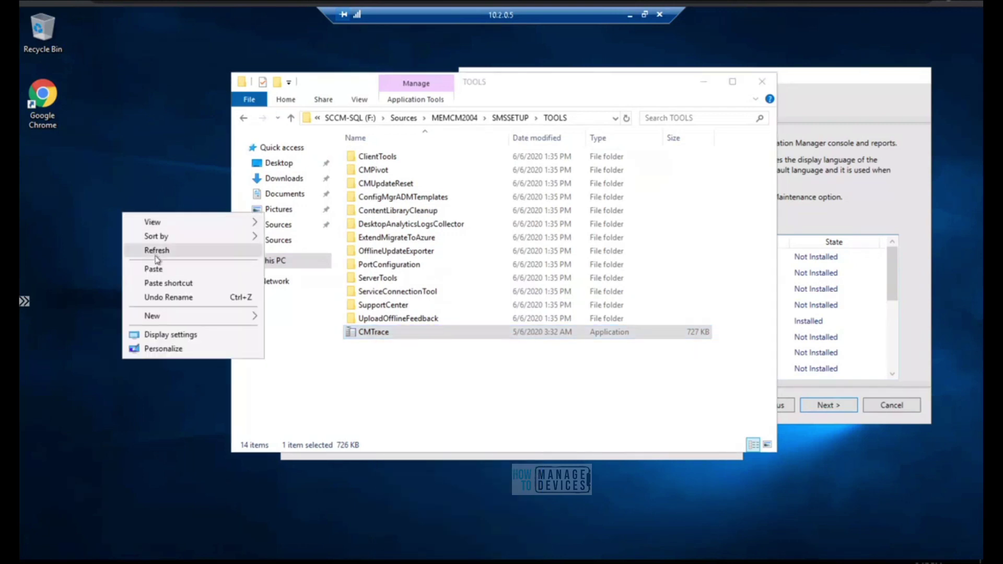
left_click(154, 268)
Step: Place CMTrace below Google Chrome on the desktop, make it the default log file viewer, and return to the setup wizard
left_click_drag(139, 165, 51, 159)
left_click(122, 158)
double_click(51, 162)
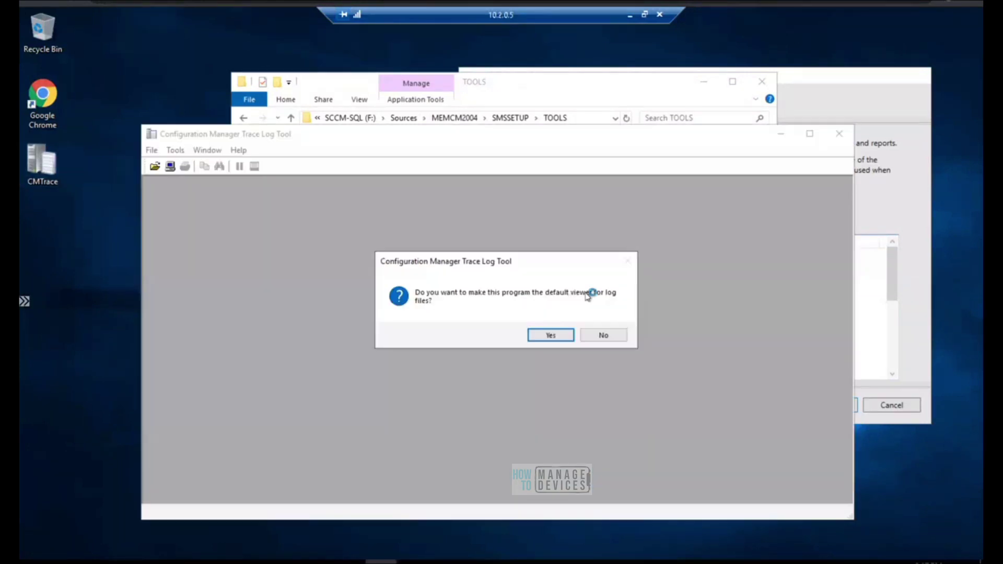
left_click(561, 335)
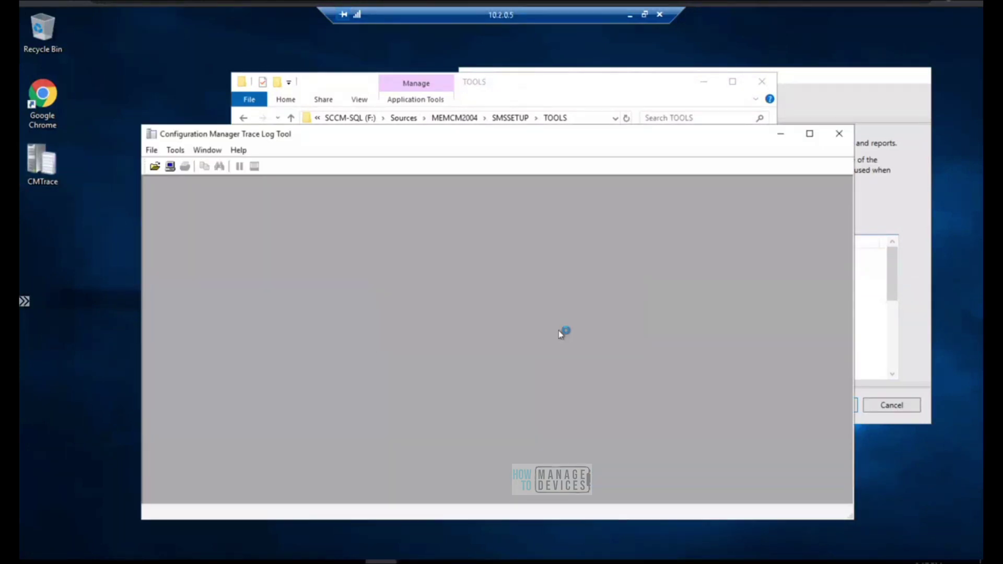
left_click(838, 134)
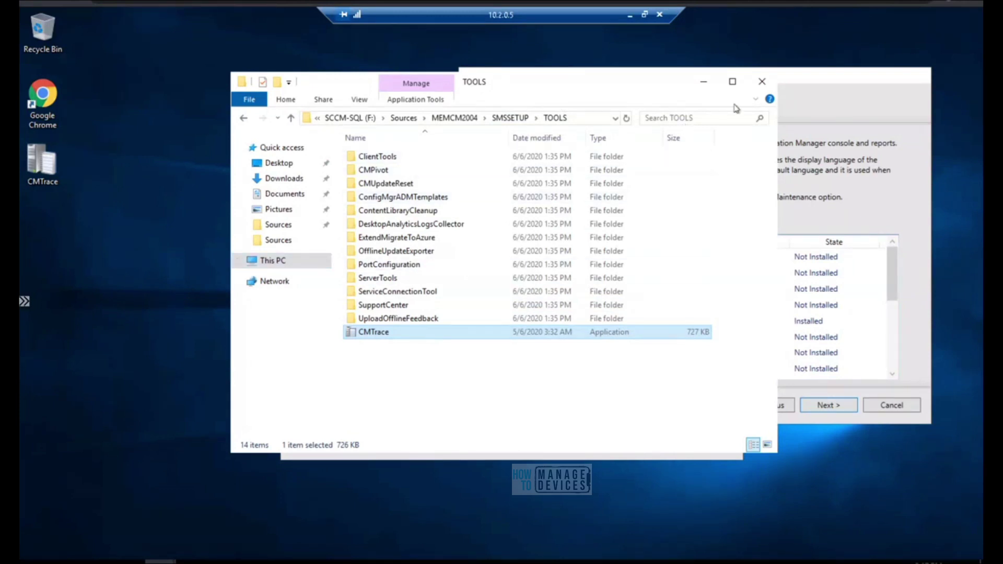
left_click(705, 84)
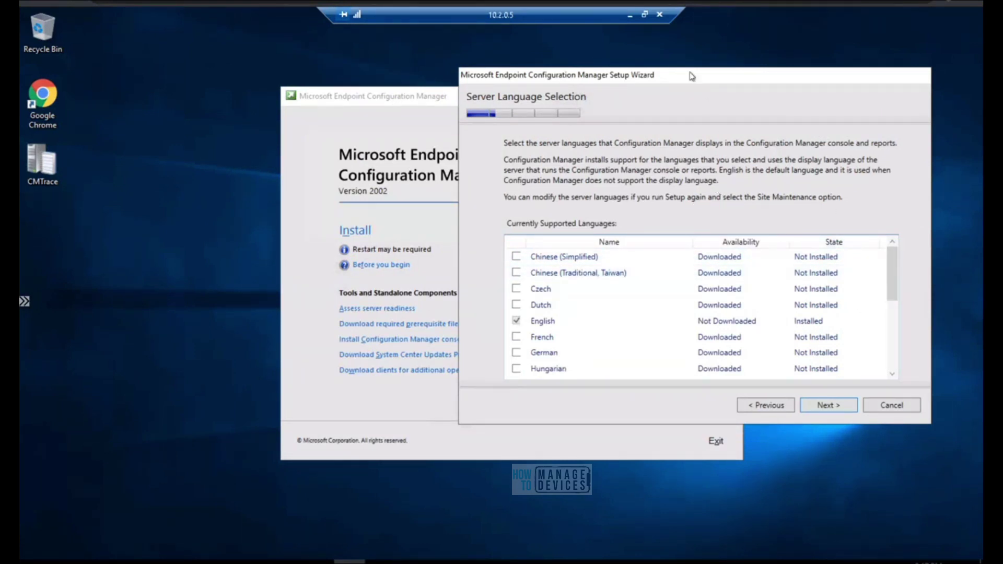
Step: Keep English as the only server language and client language, and continue to the site and installation settings
left_click_drag(590, 68, 402, 55)
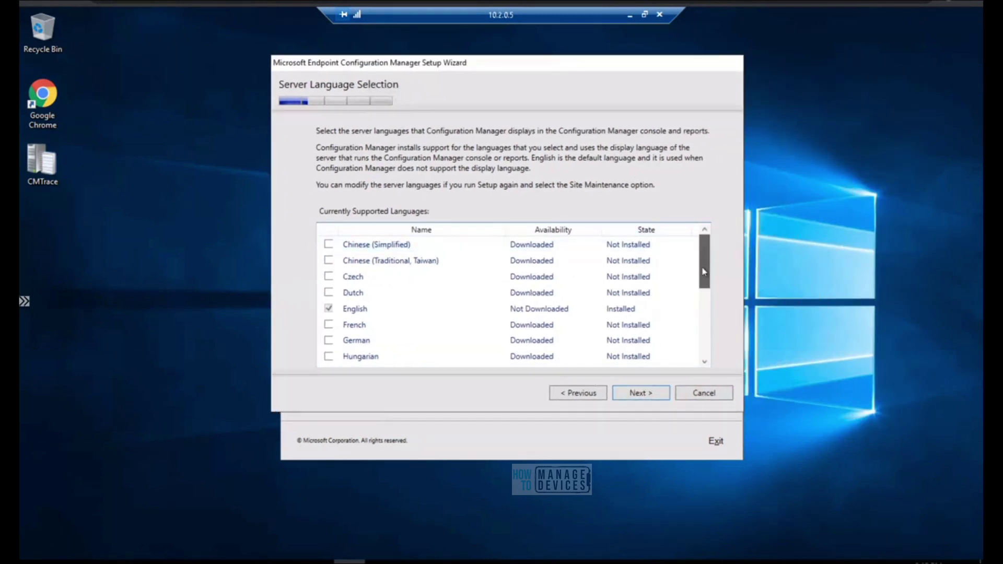
left_click_drag(705, 280, 701, 247)
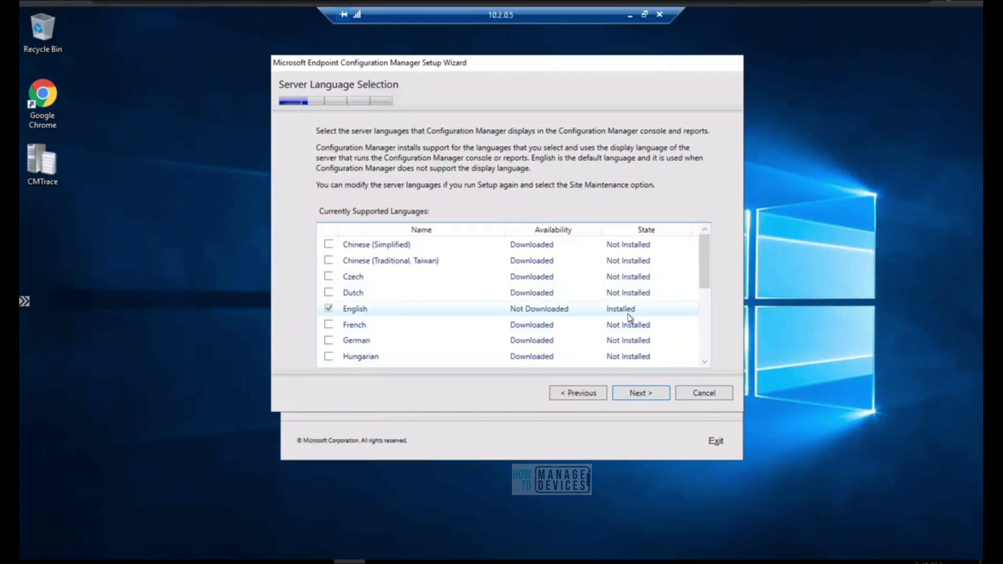
left_click_drag(702, 271, 704, 246)
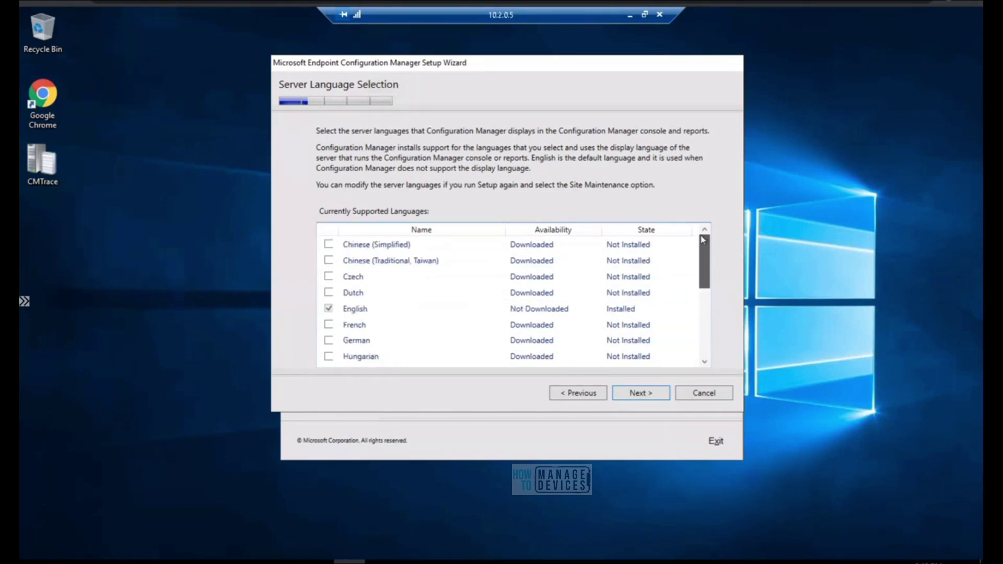
left_click(650, 395)
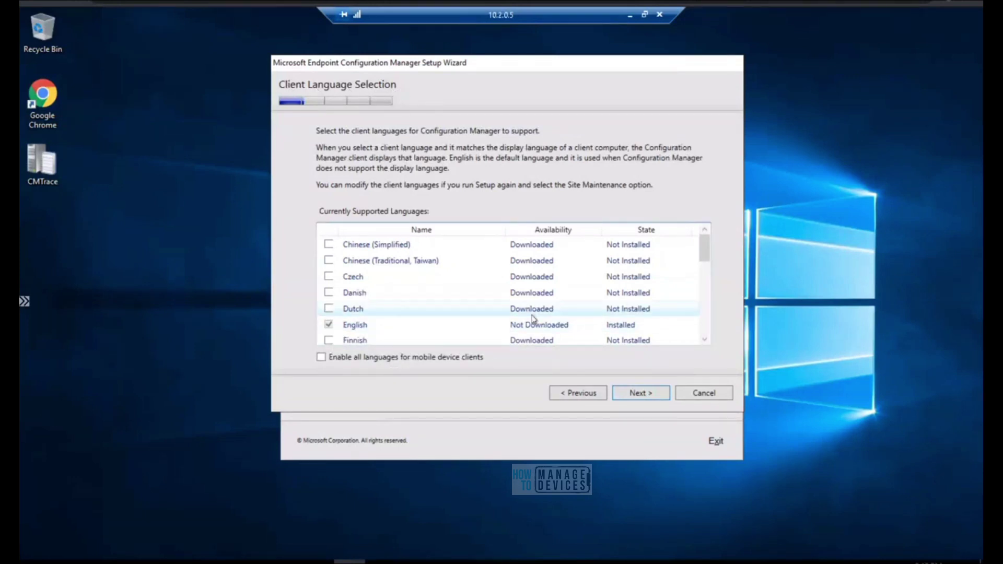
mouse_move(703, 251)
left_mouse_down()
mouse_move(696, 345)
mouse_move(700, 245)
left_mouse_up()
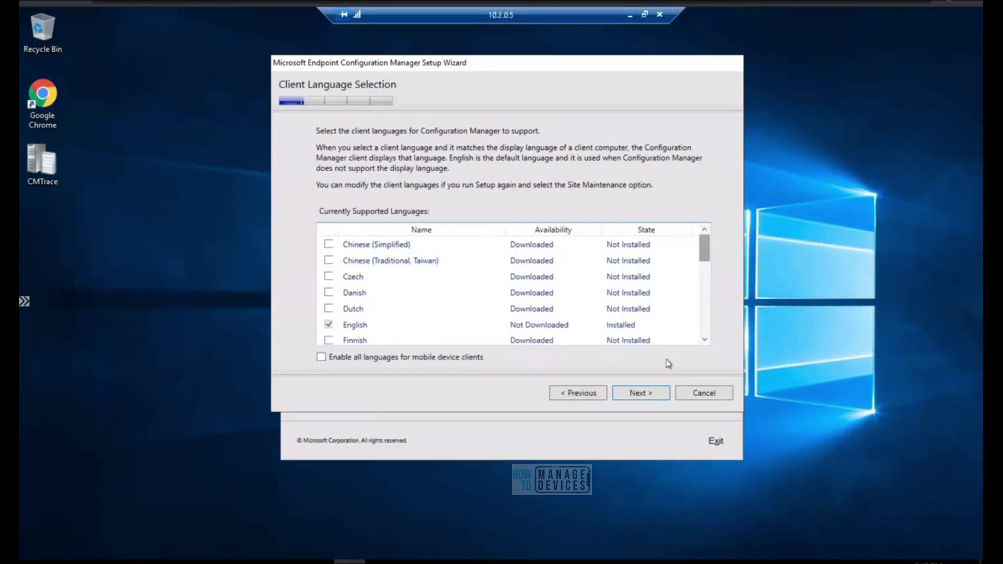
left_click(657, 399)
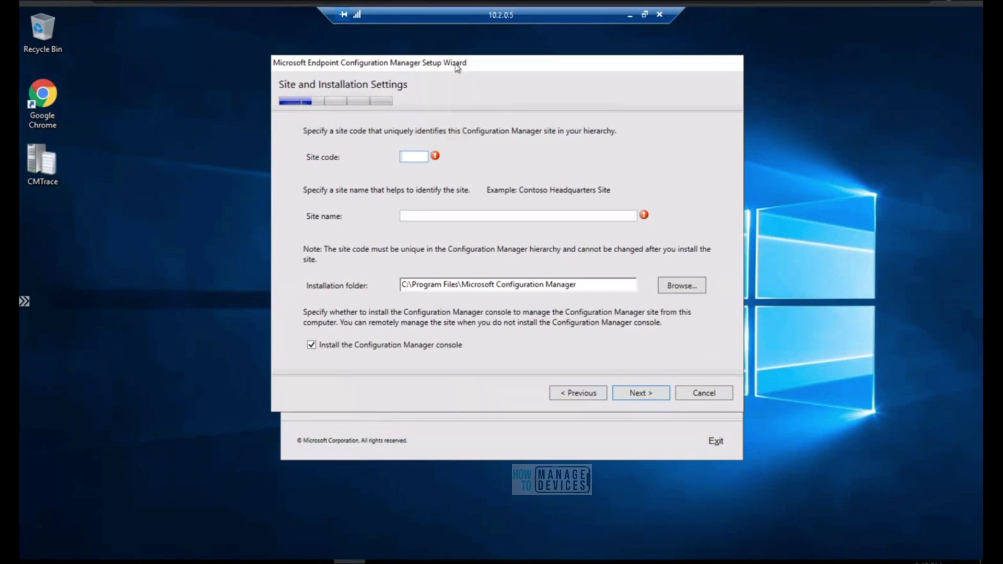
Step: Set the site code to HT1
left_click_drag(460, 76, 458, 79)
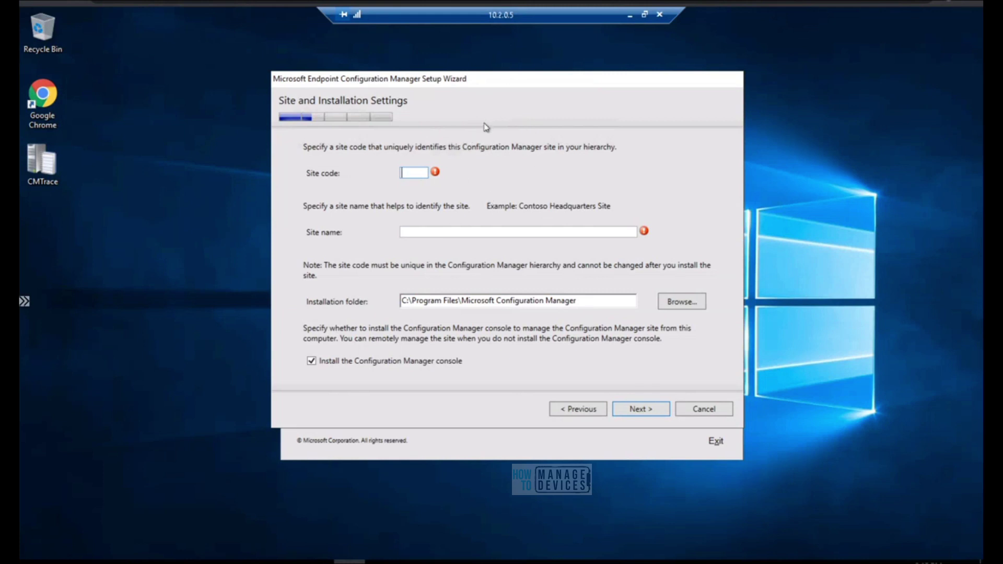
left_click(412, 171)
left_click(425, 174)
type("M")
key("BackSpace")
type("HTM")
key("BackSpace")
type("1")
left_click(414, 173)
double_click(411, 172)
left_click(421, 173)
double_click(419, 172)
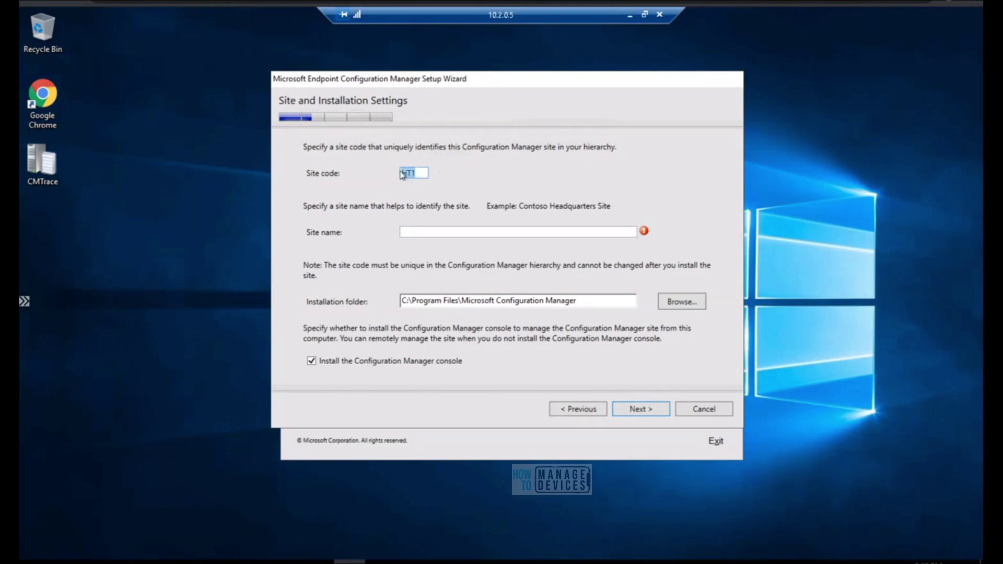
left_click(422, 233)
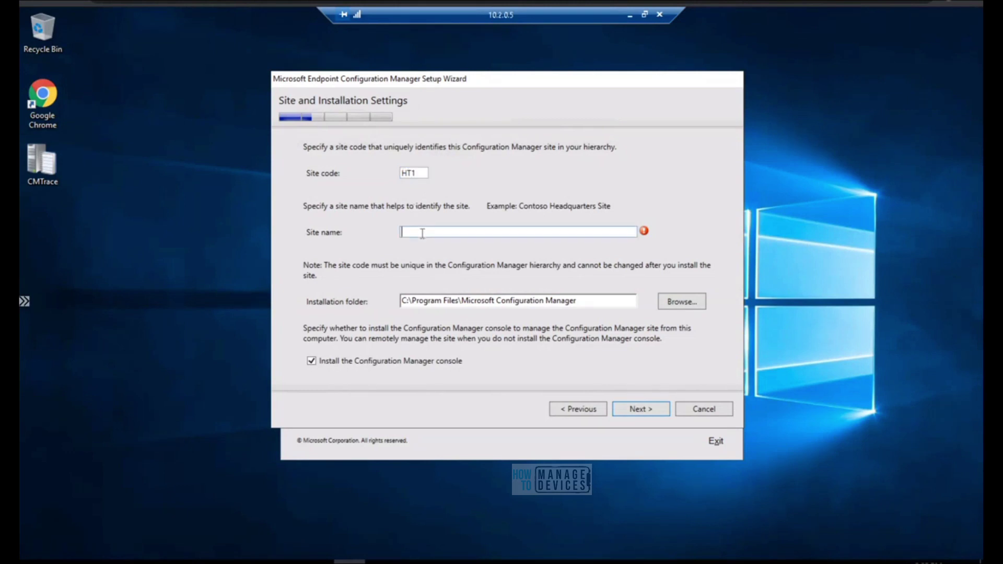
double_click(417, 173)
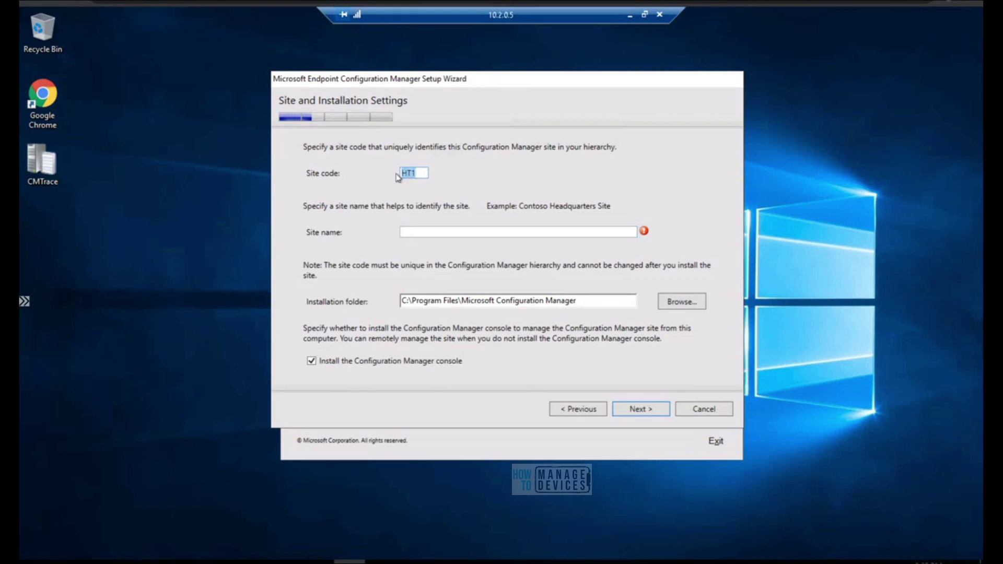
Step: Name the site How To Manage Devices Community Primary Server
left_click(416, 233)
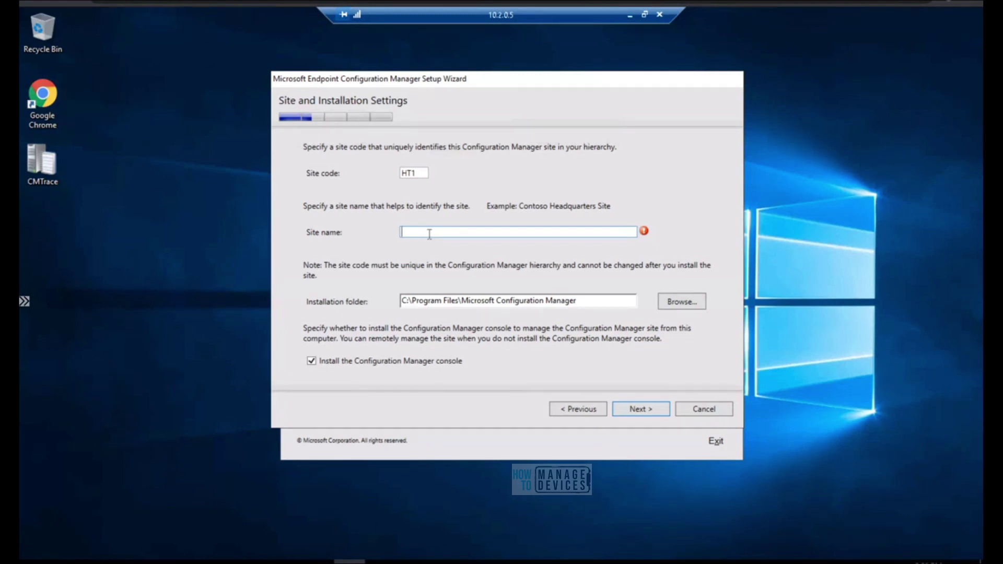
type("How To Manage Device")
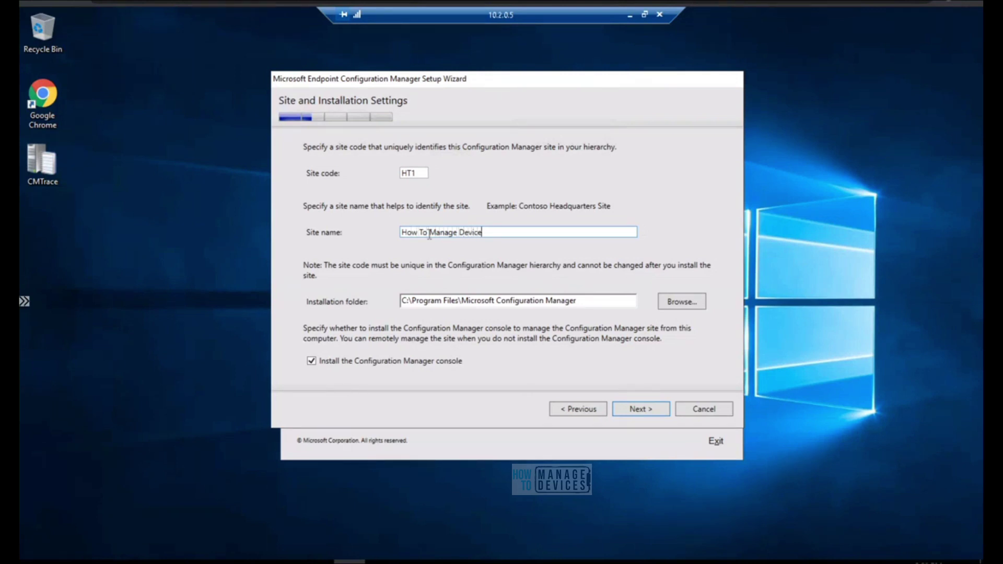
key("BackSpace")
key("BackSpace")
key("BackSpace")
type("ommunity Primary Server")
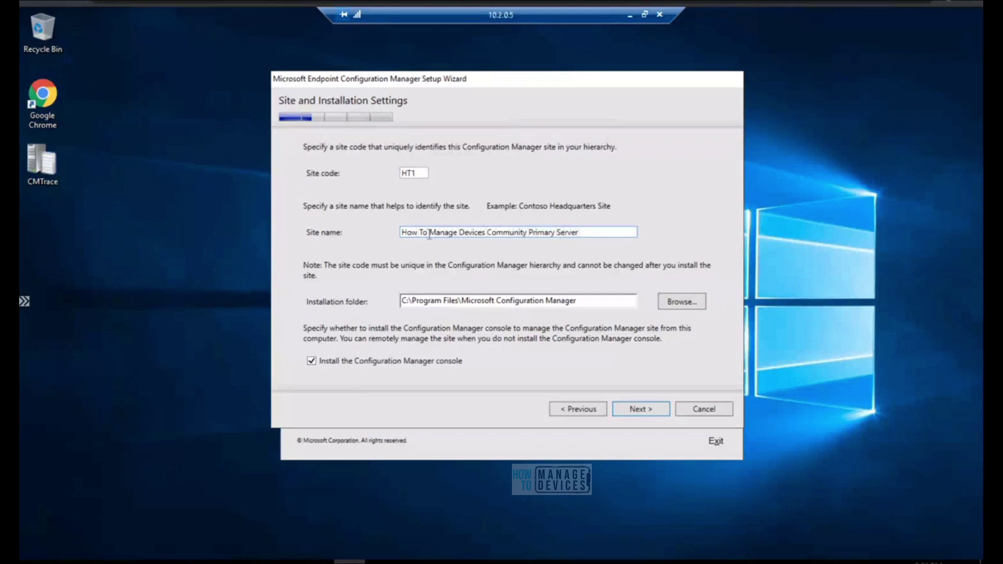
left_click_drag(608, 233, 396, 242)
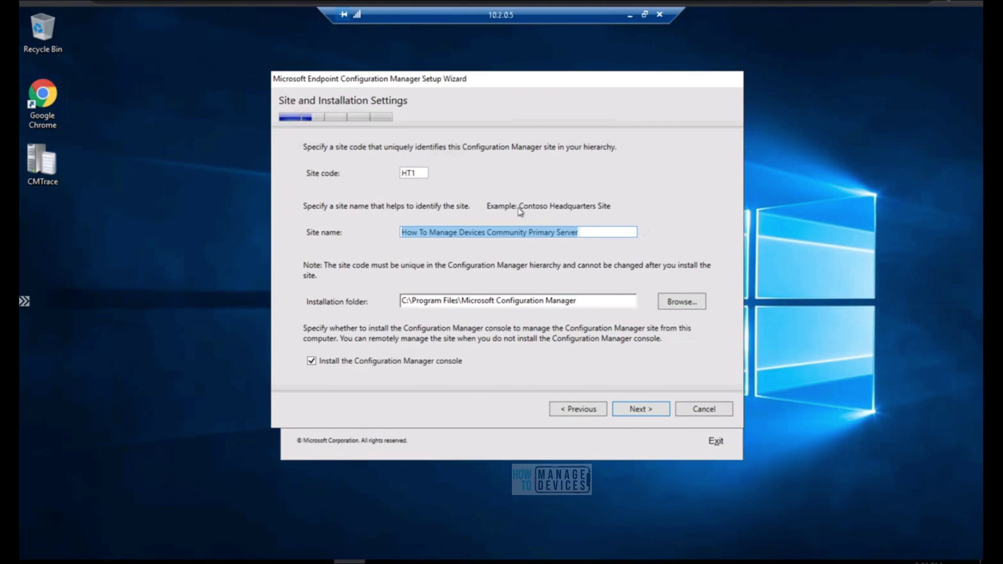
left_click(604, 232)
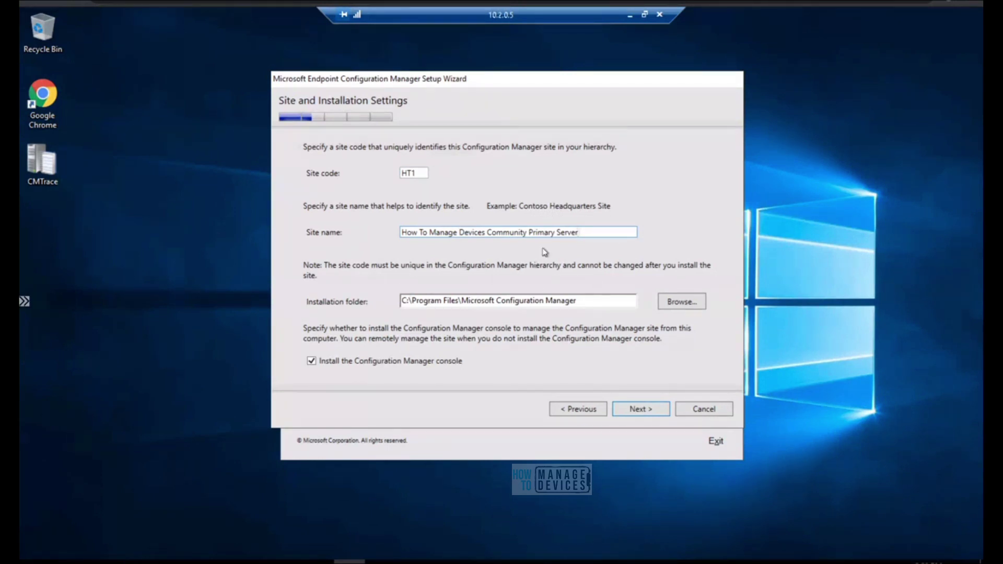
Step: Set the installation folder to F:\Program Files\Microsoft Configuration Manager, keep the console installation enabled, and continue to the primary site installation options
left_click(406, 301)
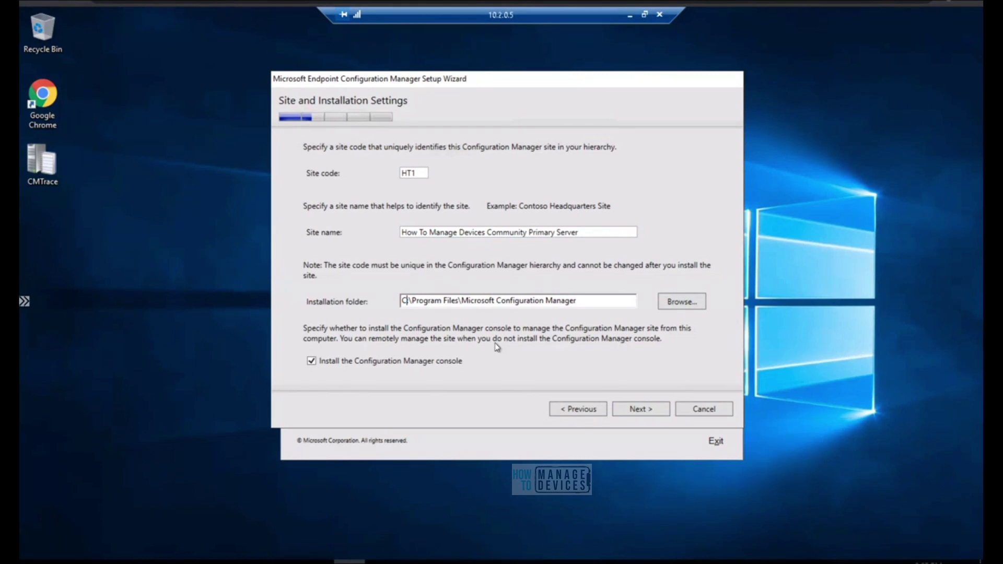
key("BackSpace")
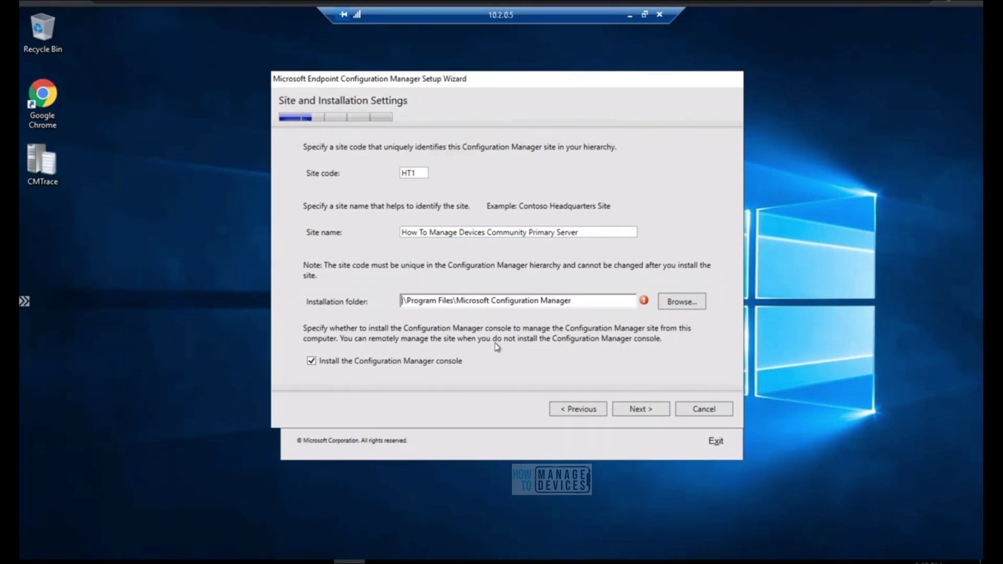
type("F:")
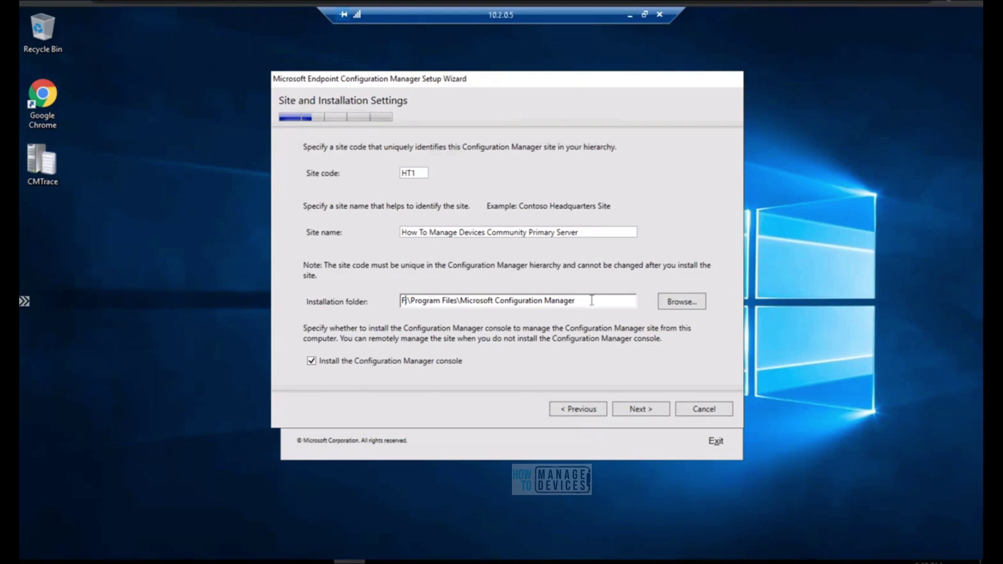
key("ctrl+a")
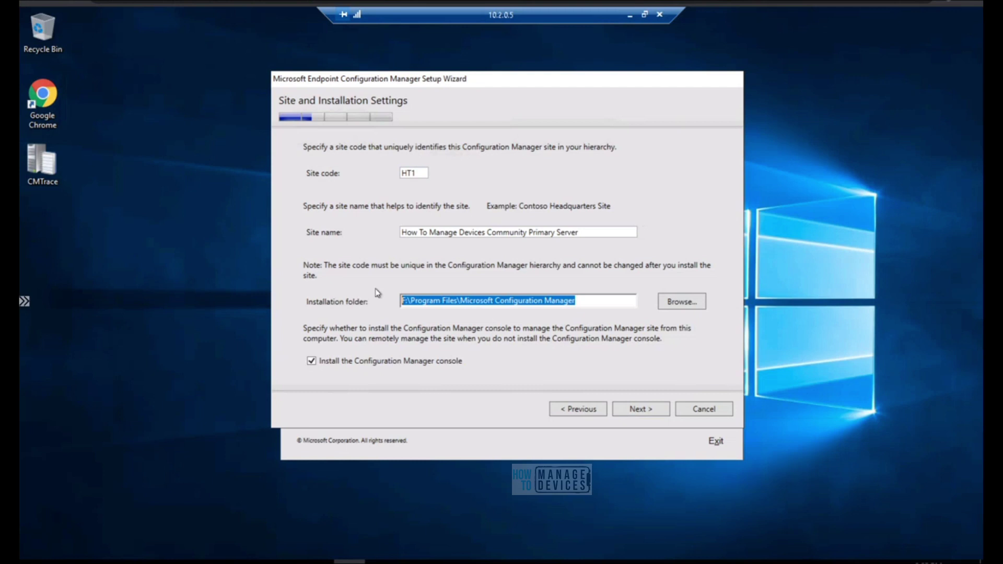
left_click(402, 301)
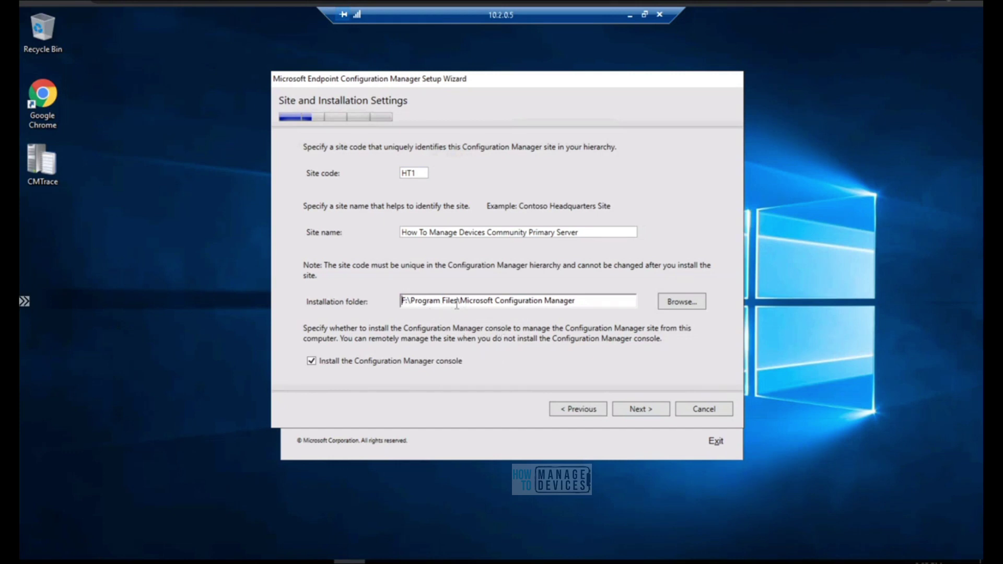
left_click_drag(575, 299, 389, 299)
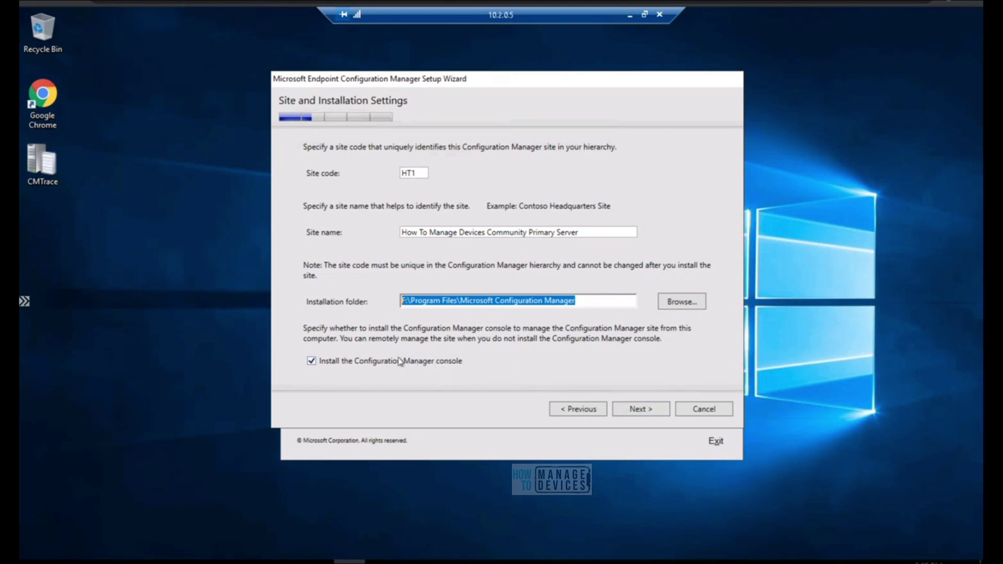
left_click(635, 413)
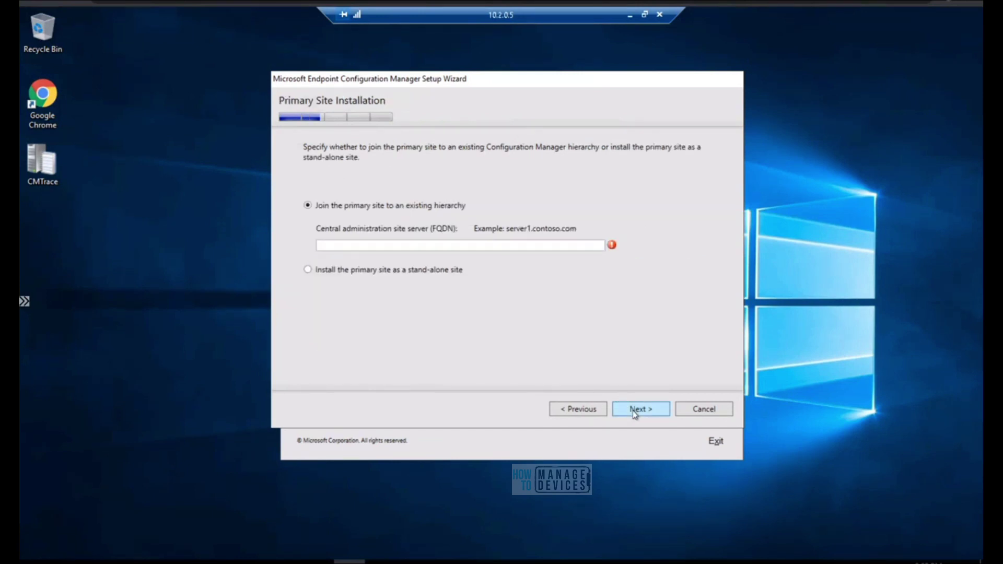
Step: Choose to install the primary site as a stand-alone site and confirm the choice
left_click(392, 271)
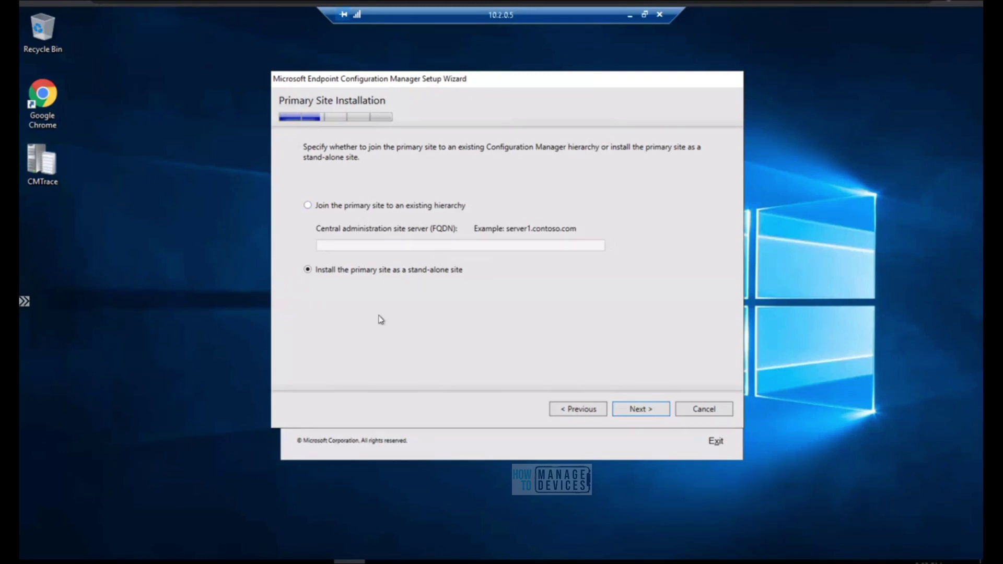
left_click(633, 413)
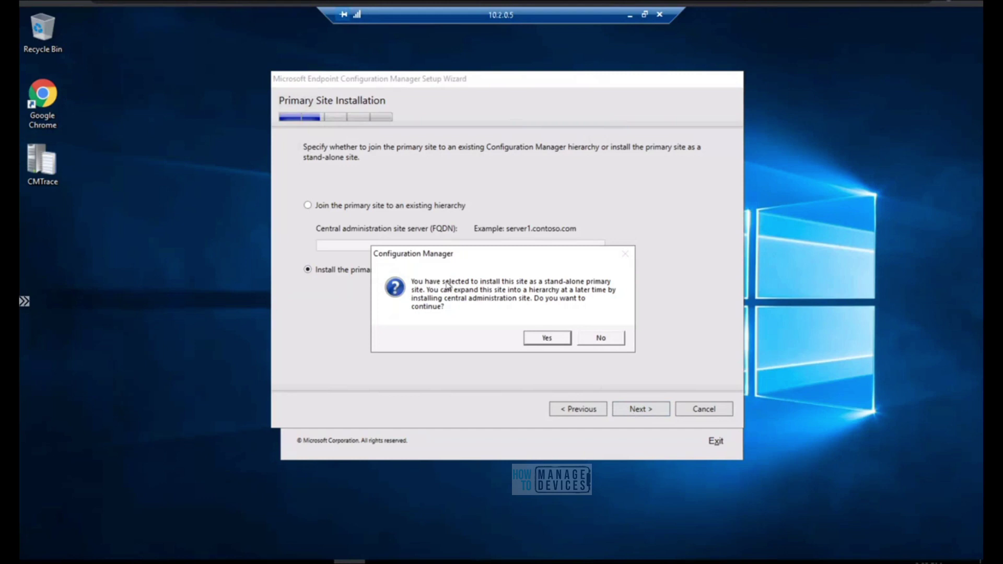
left_click_drag(466, 263, 433, 179)
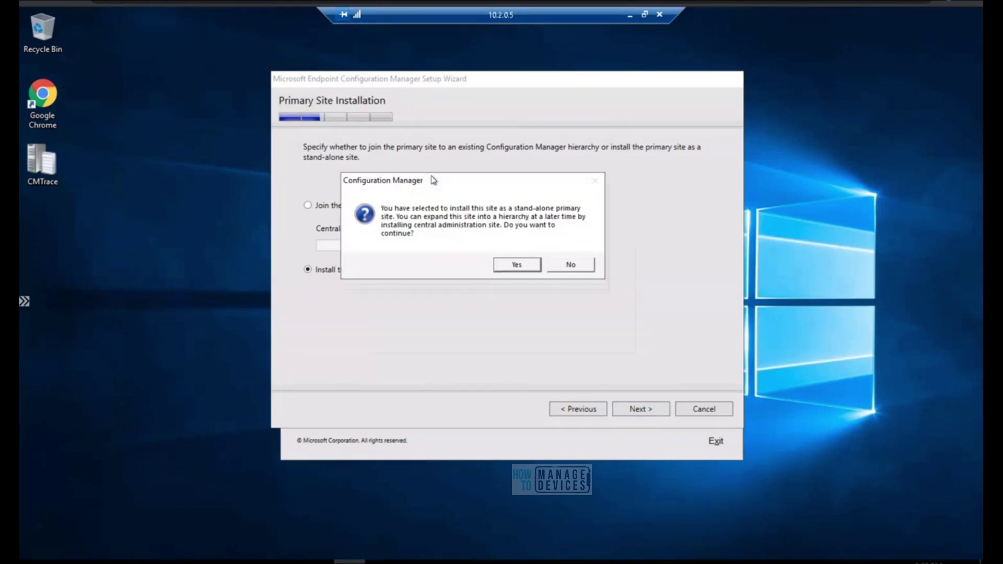
left_click(511, 256)
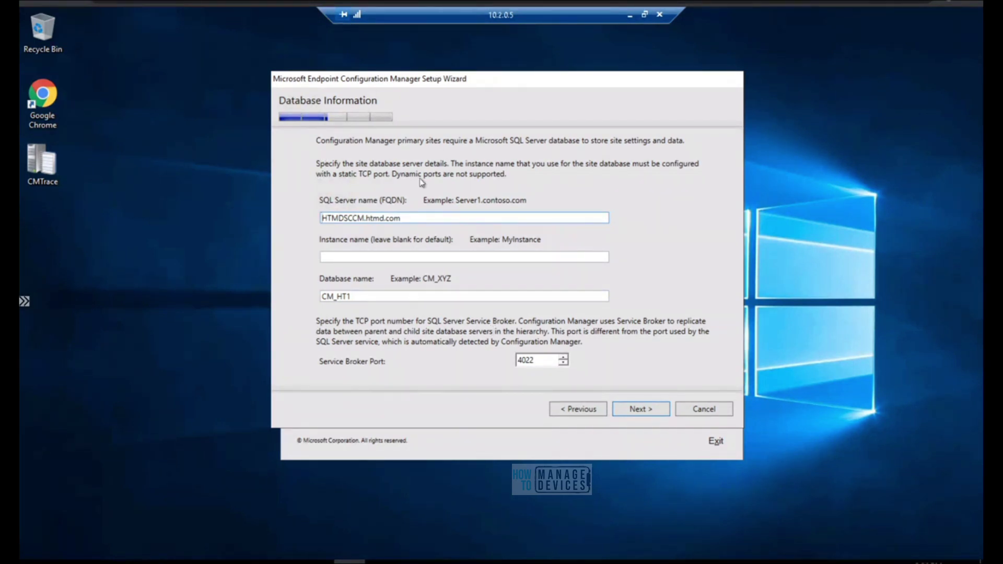
Step: Accept SQL Server HTMDSCCM.htmd.com with a blank instance name, database CM_HT1, Service Broker port 4022 and the default data and log file paths
left_click_drag(537, 364, 487, 360)
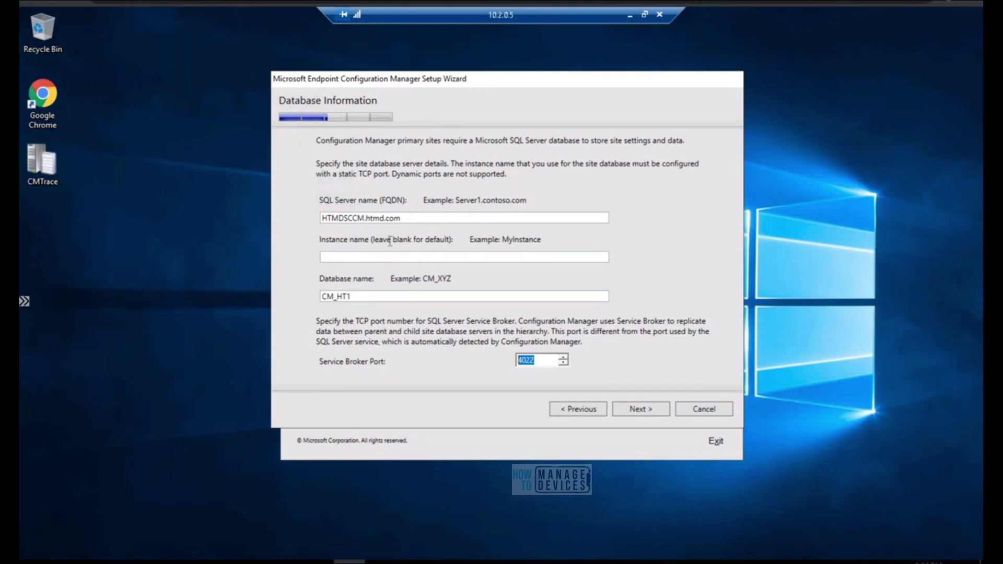
double_click(347, 296)
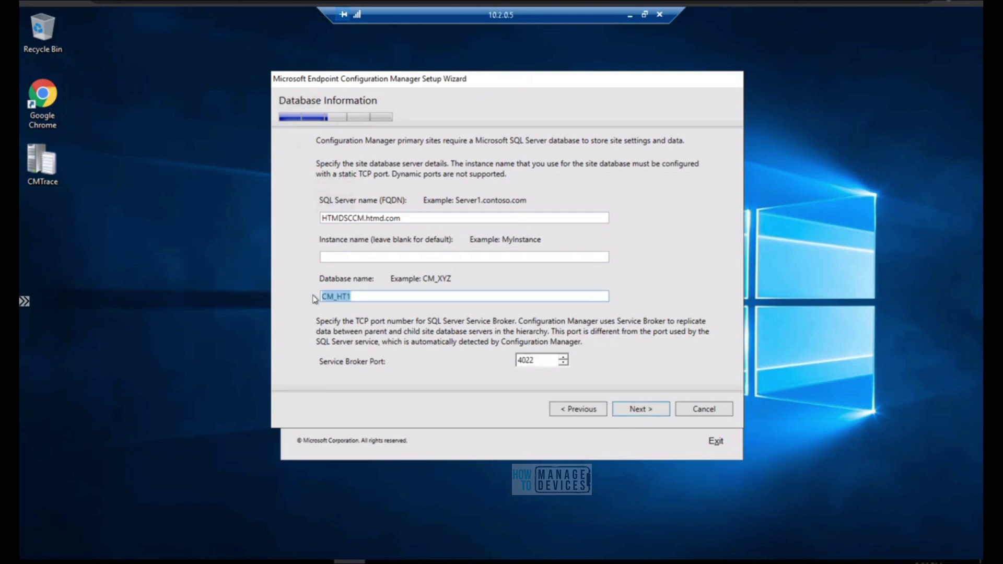
left_click(411, 257)
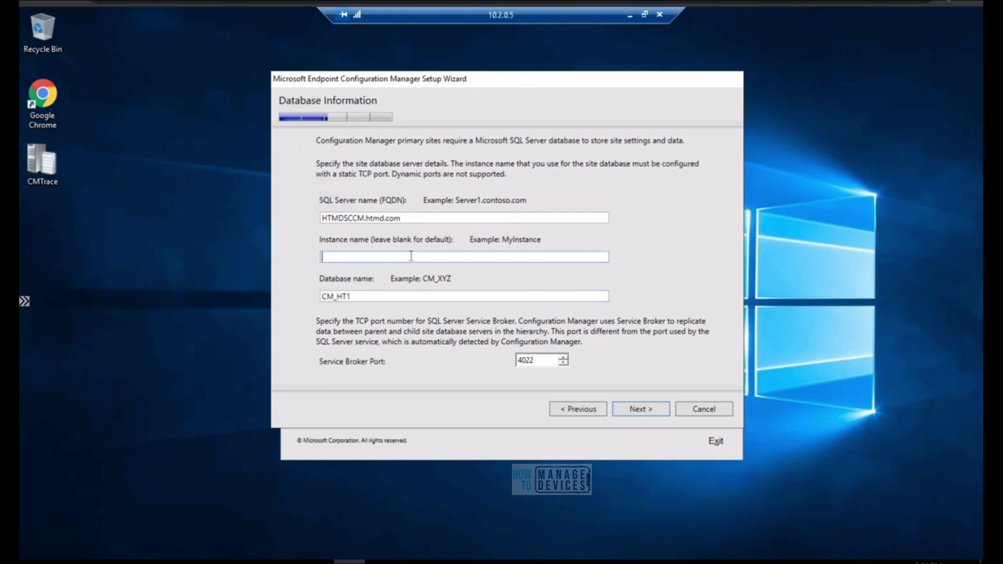
left_click_drag(414, 215, 292, 219)
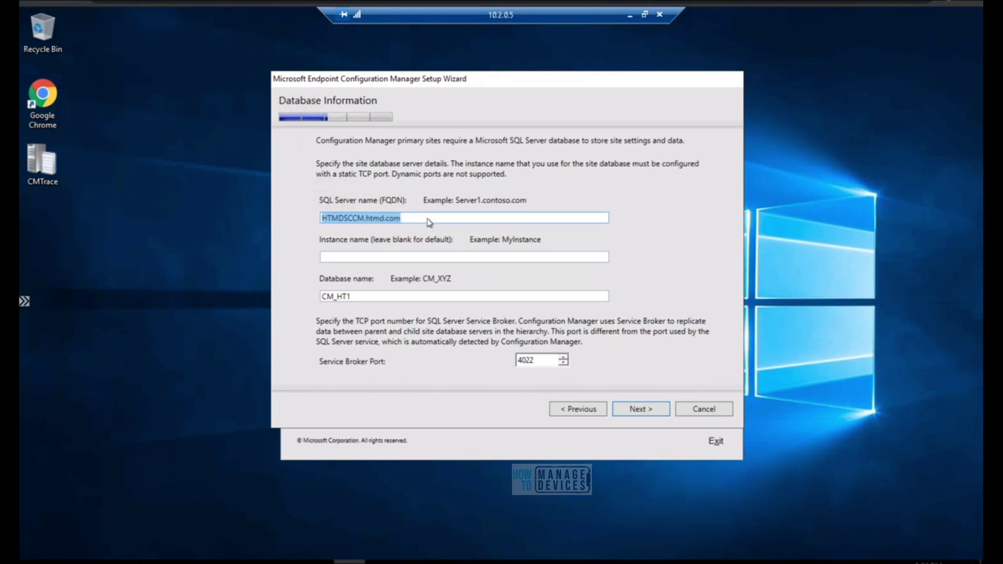
left_click(420, 258)
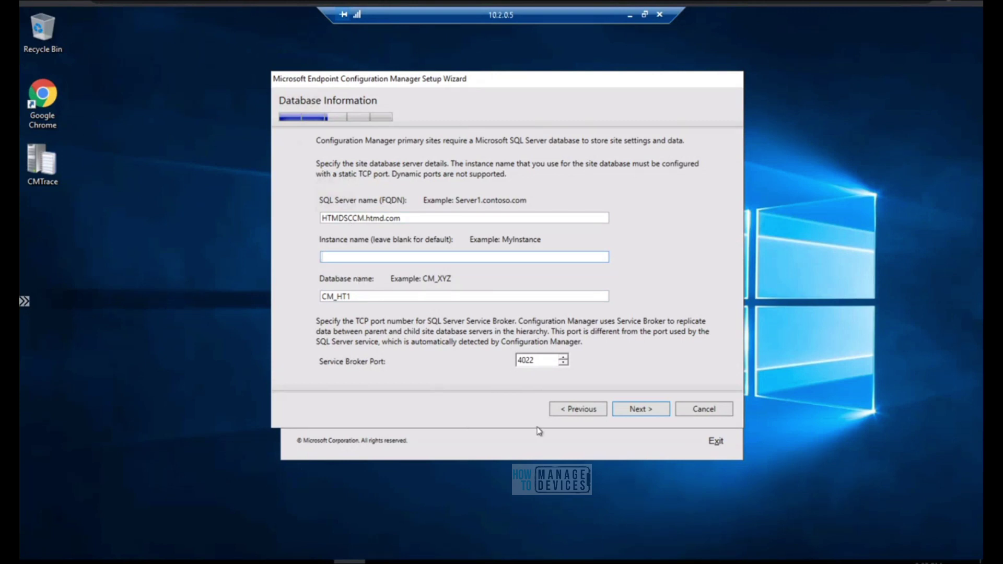
left_click(643, 409)
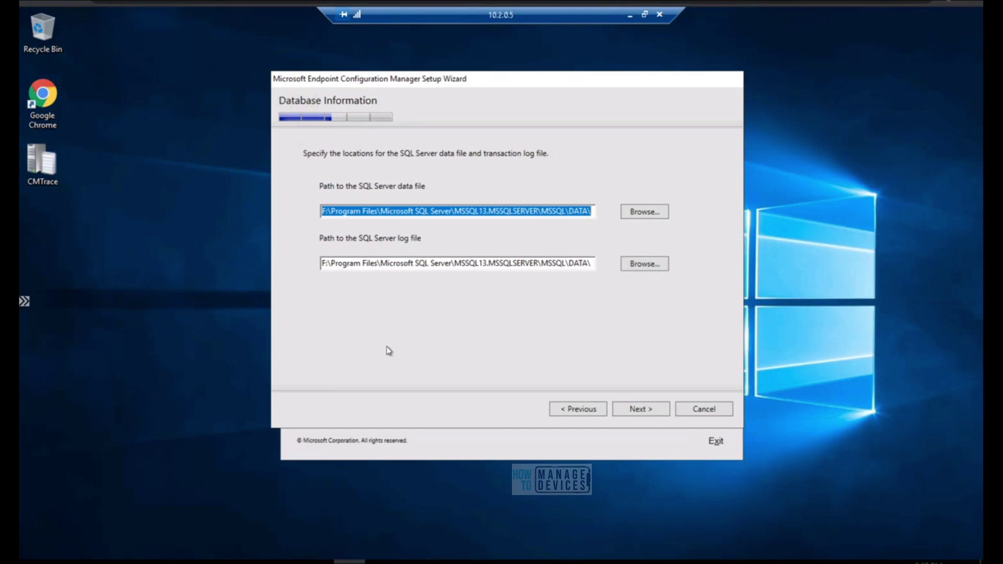
left_click(641, 409)
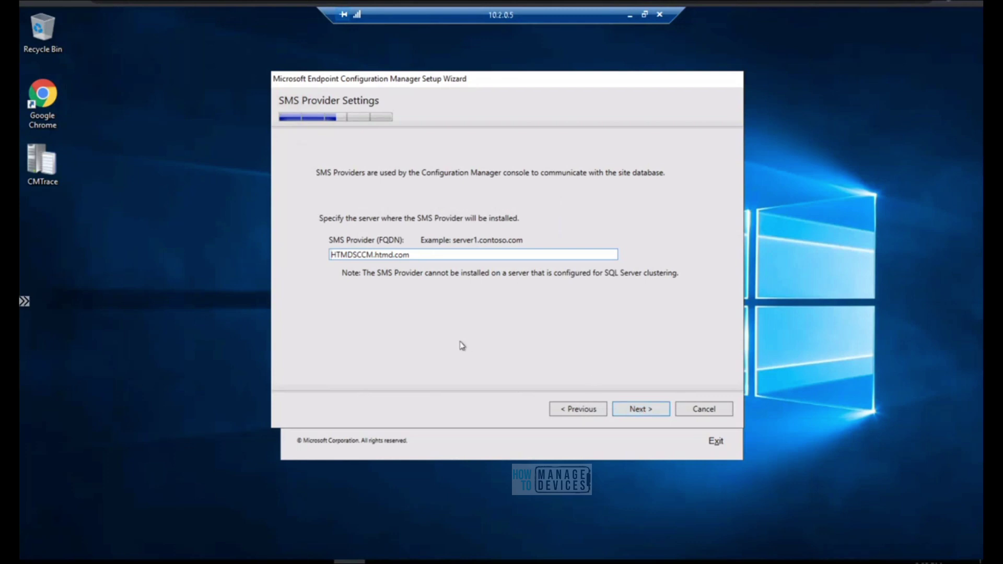
Step: Keep HTMDSCCM.htmd.com as the SMS Provider server and continue to the client computer communication settings
left_click_drag(428, 257, 329, 253)
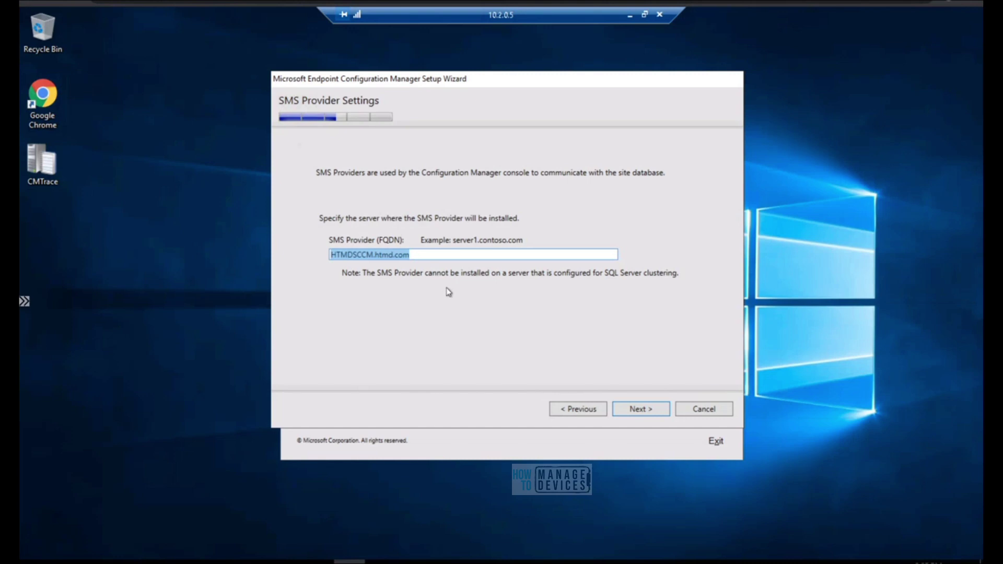
left_click(438, 259)
left_click_drag(407, 255, 324, 256)
left_click(650, 413)
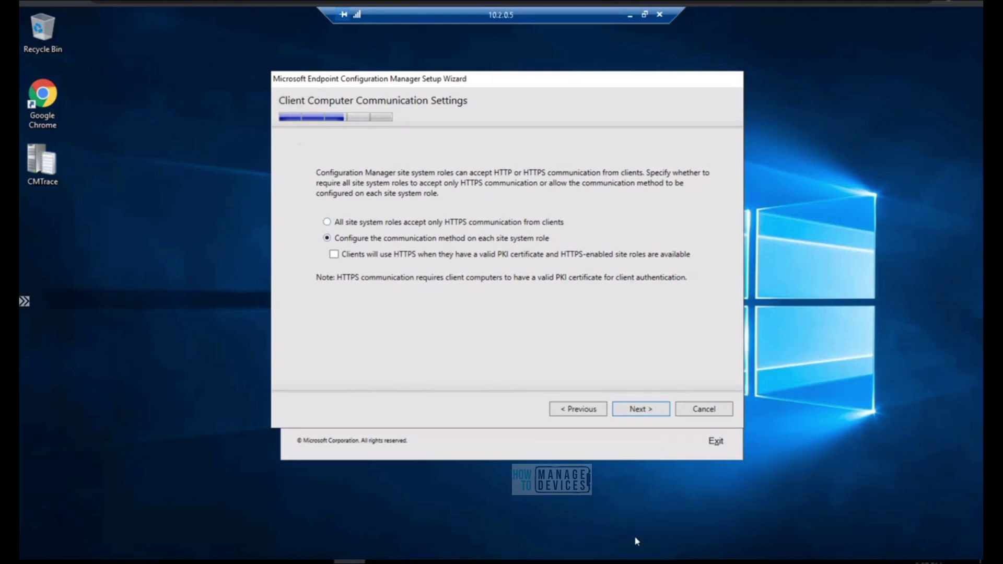
Step: Keep the communication method configured per site system role, and exclude both the management point and the distribution point from installation
left_click(642, 411)
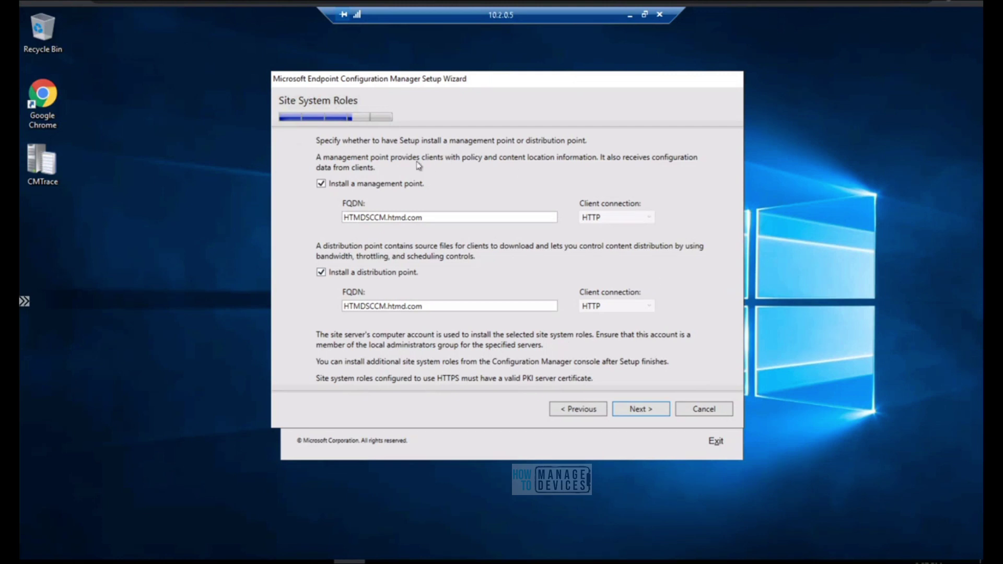
left_click(321, 273)
left_click(321, 185)
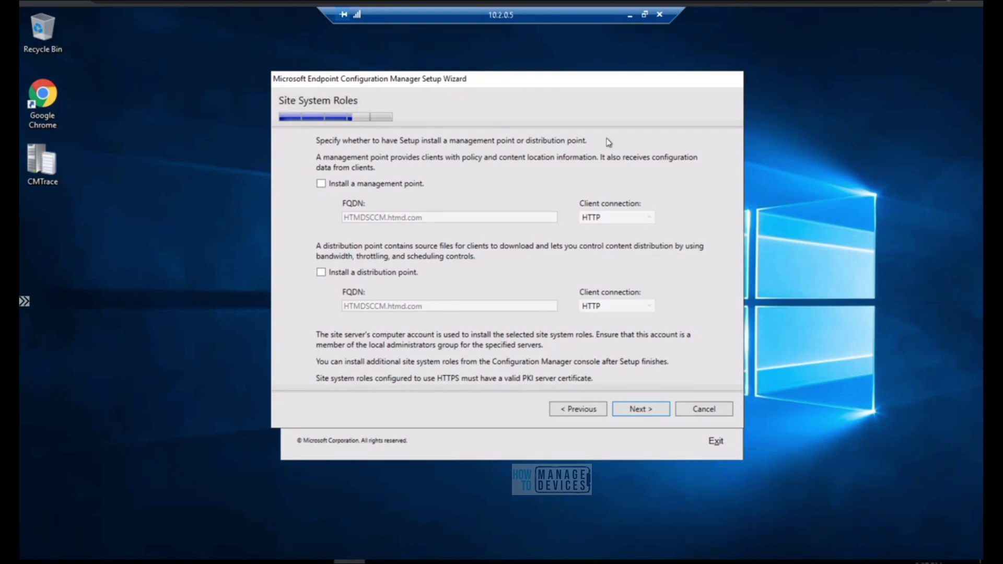
left_click(641, 409)
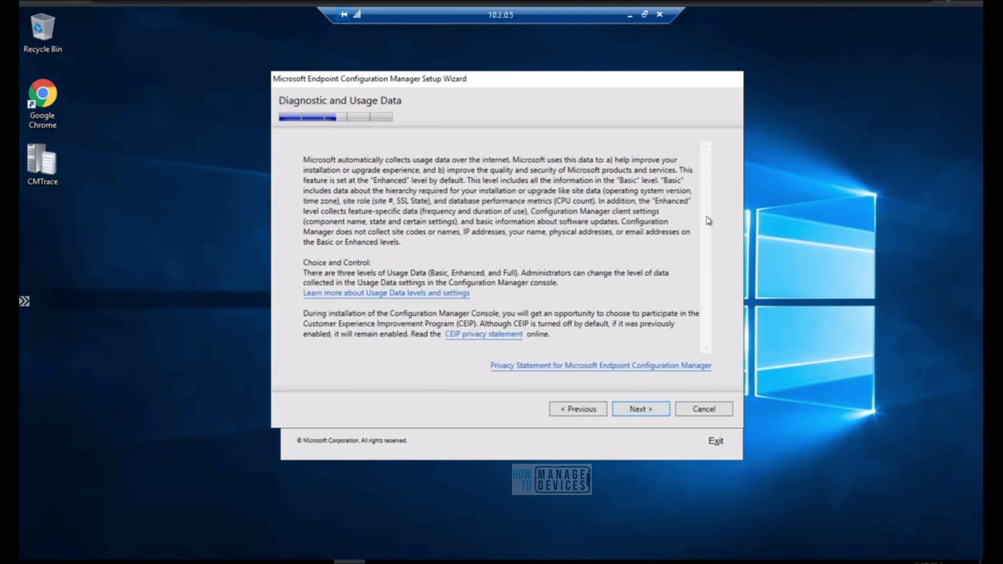
Step: Use HTMDSCCM.htmd.com as the service connection point without a proxy server, accept the settings summary and proceed to the prerequisite check
left_click(640, 413)
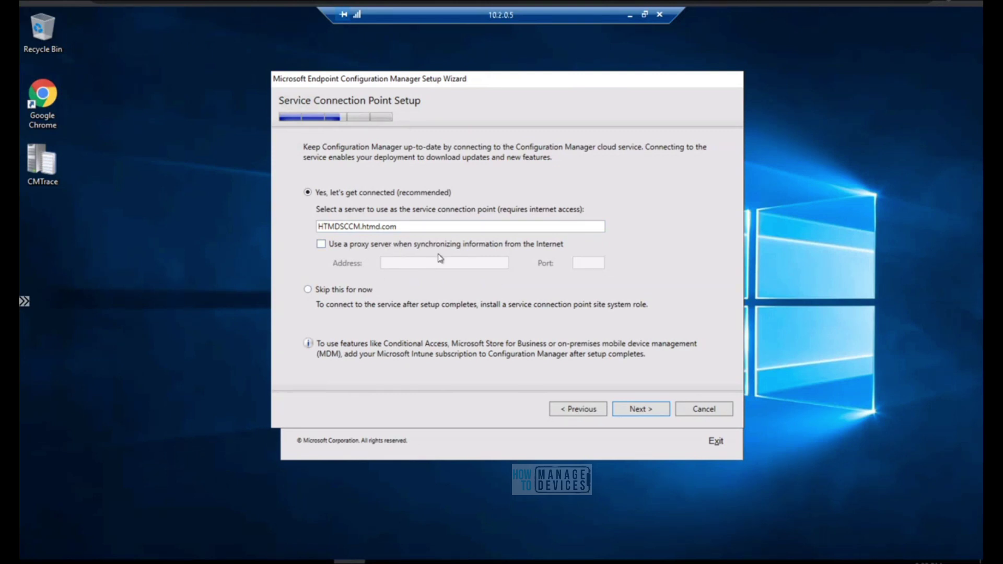
left_click(424, 246)
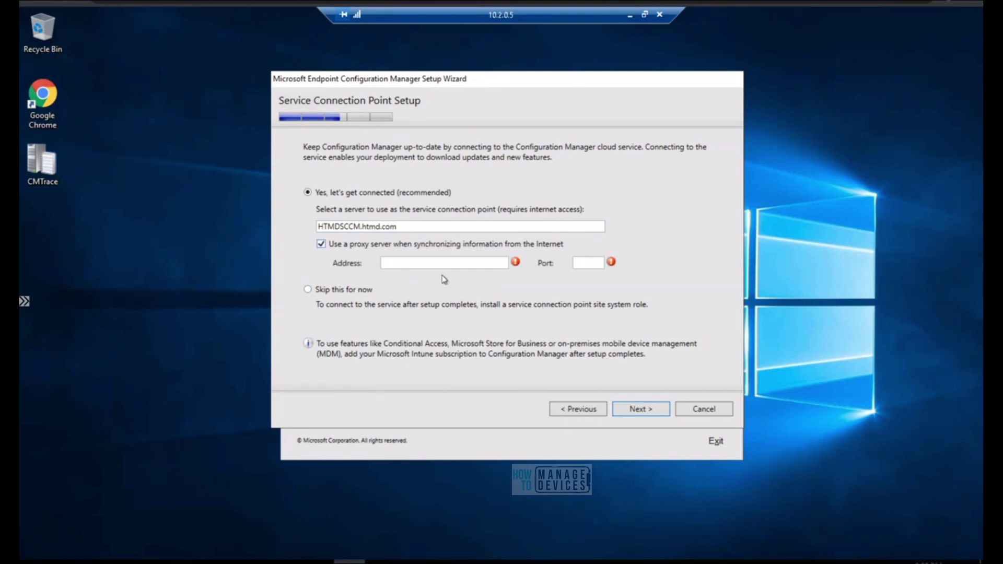
left_click(376, 246)
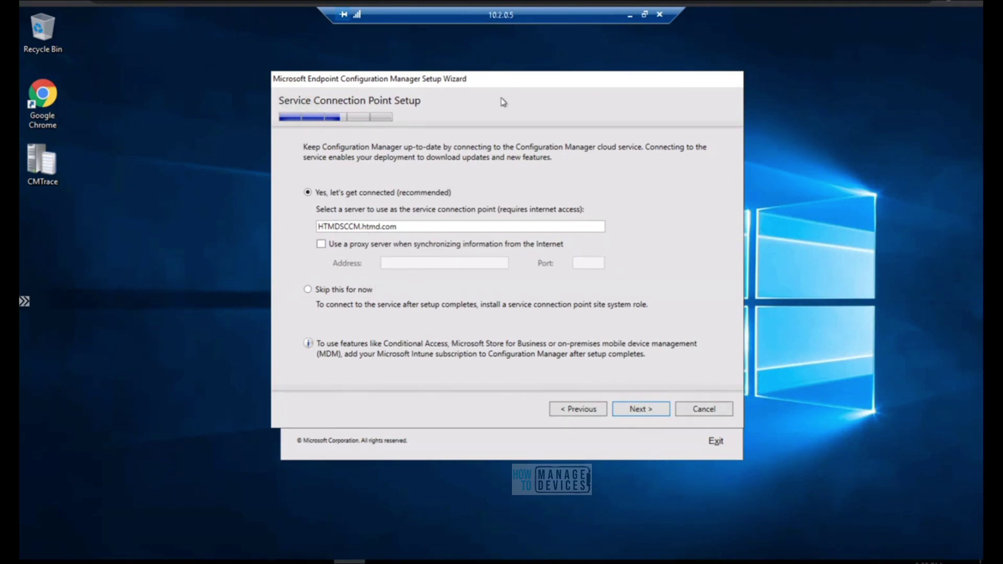
left_click(649, 416)
left_click_drag(703, 267, 704, 242)
left_click(643, 413)
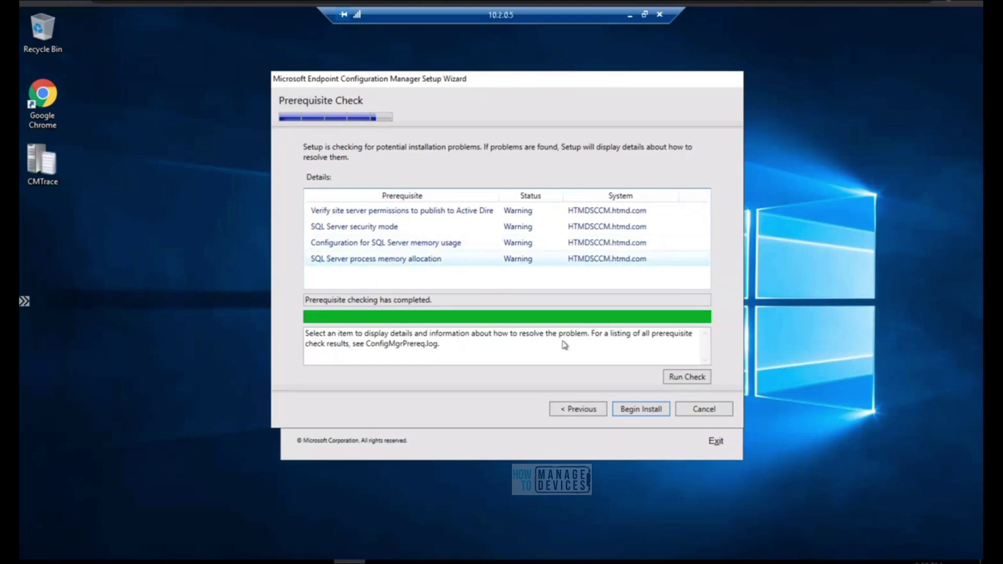
Step: Review the details of the prerequisite warnings on Active Directory publishing permissions, SQL Server security mode, memory usage and process memory allocation
left_click_drag(517, 83, 415, 70)
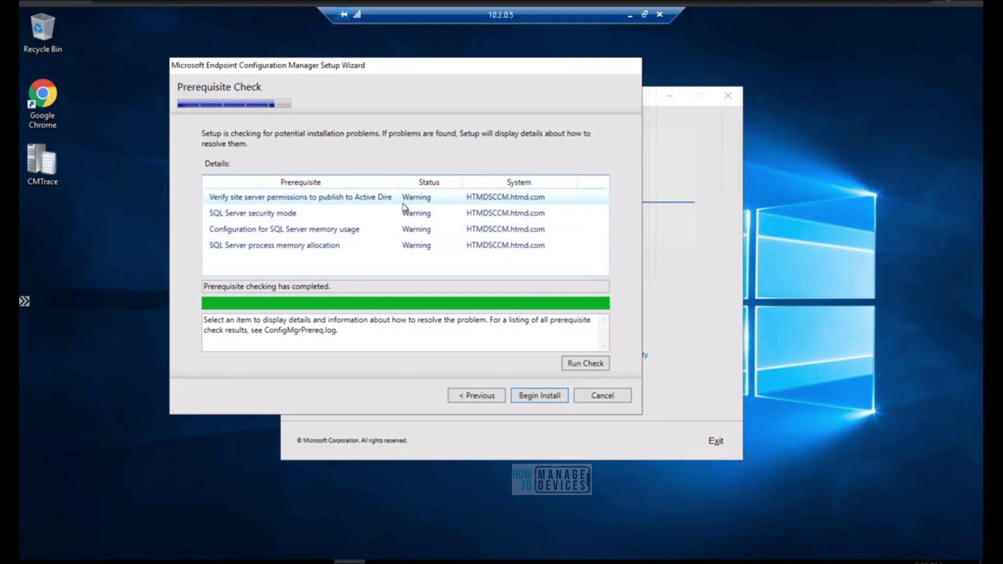
left_click(379, 199)
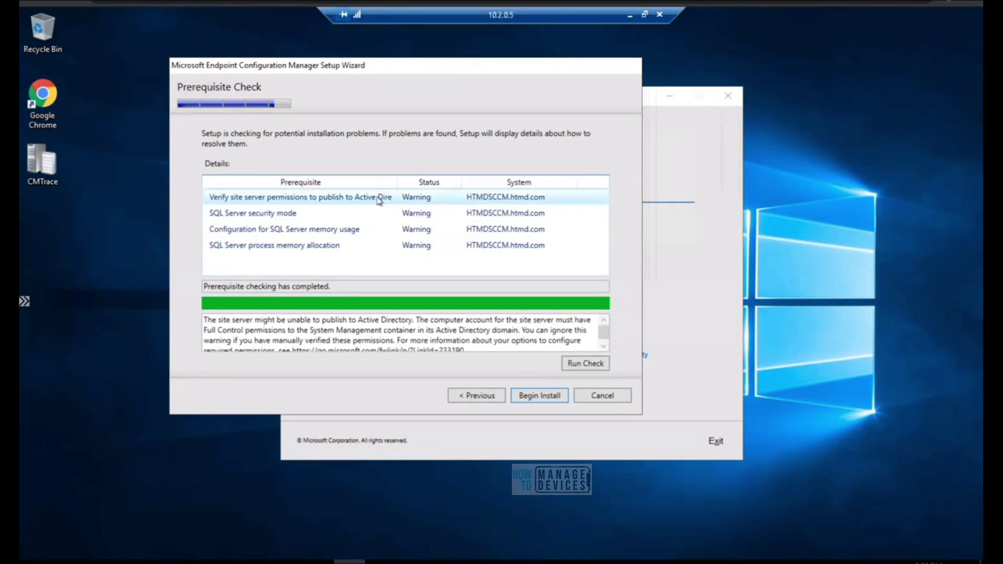
left_click(604, 348)
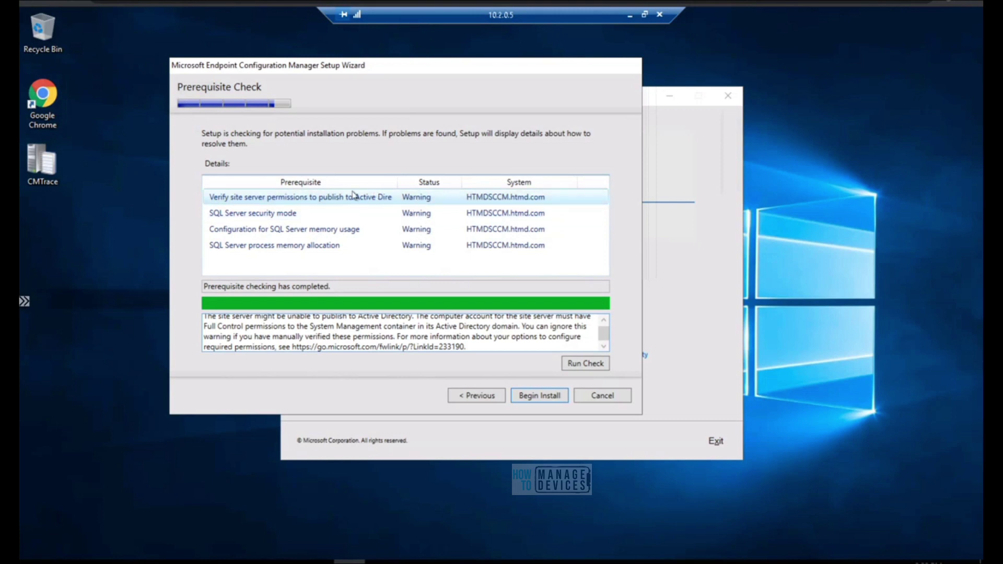
left_click(604, 320)
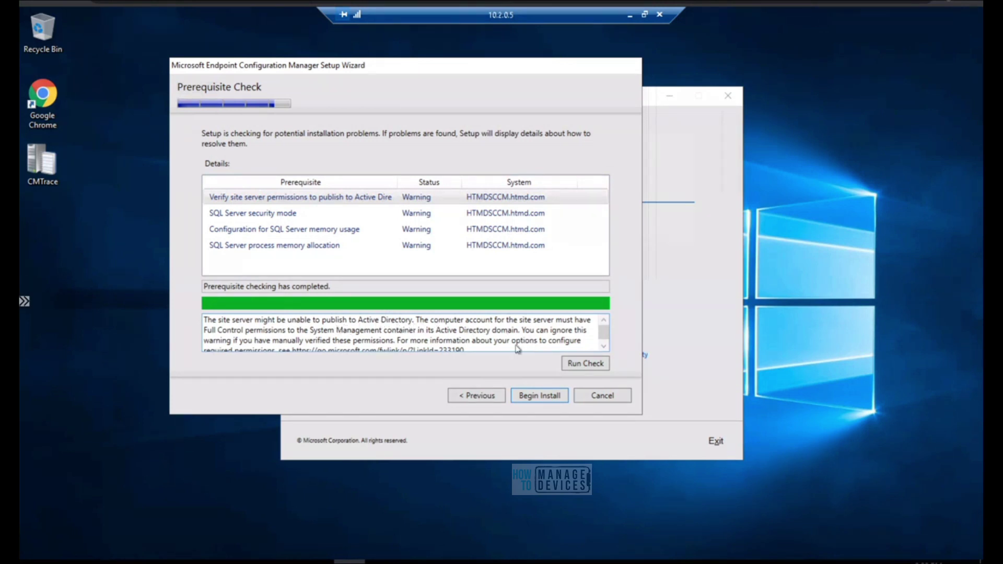
left_click(271, 216)
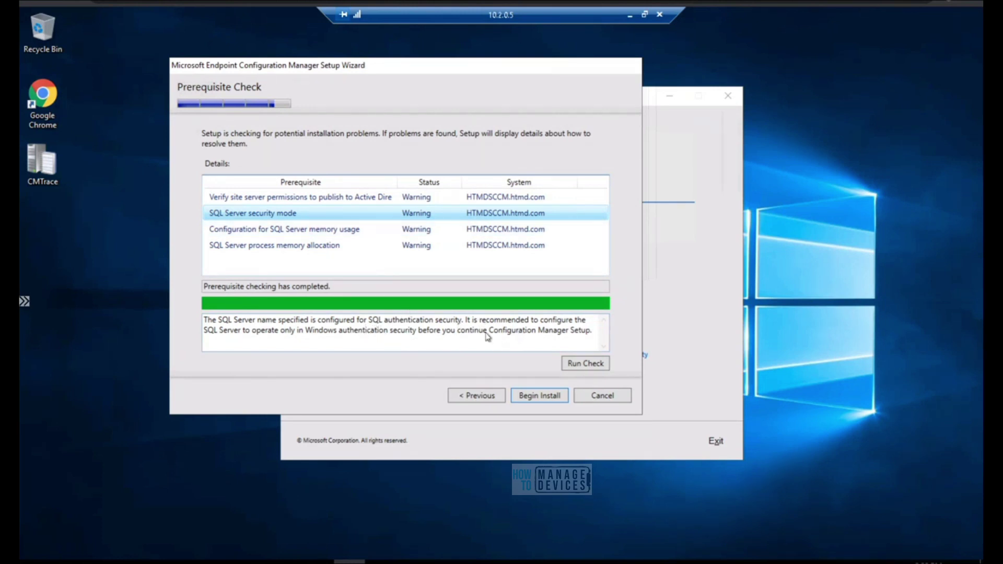
left_click(330, 231)
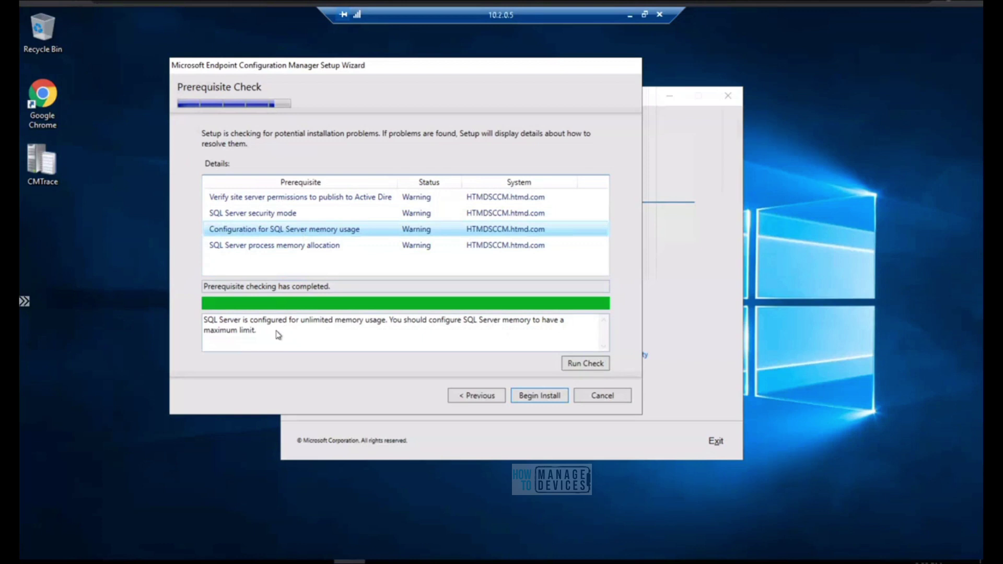
left_click_drag(261, 334, 208, 320)
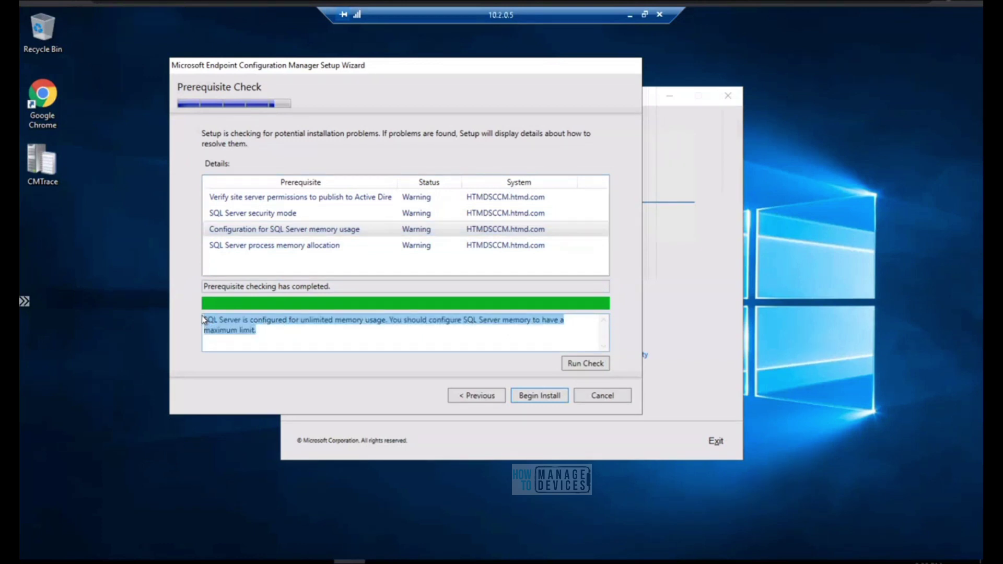
left_click(328, 247)
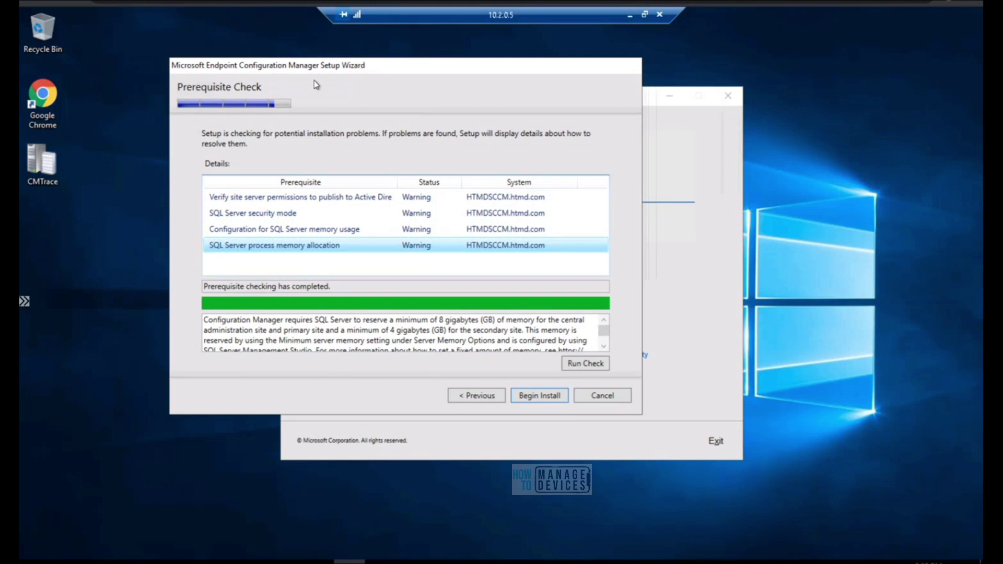
Step: Begin the site installation and open its setup log
left_click_drag(415, 71, 510, 60)
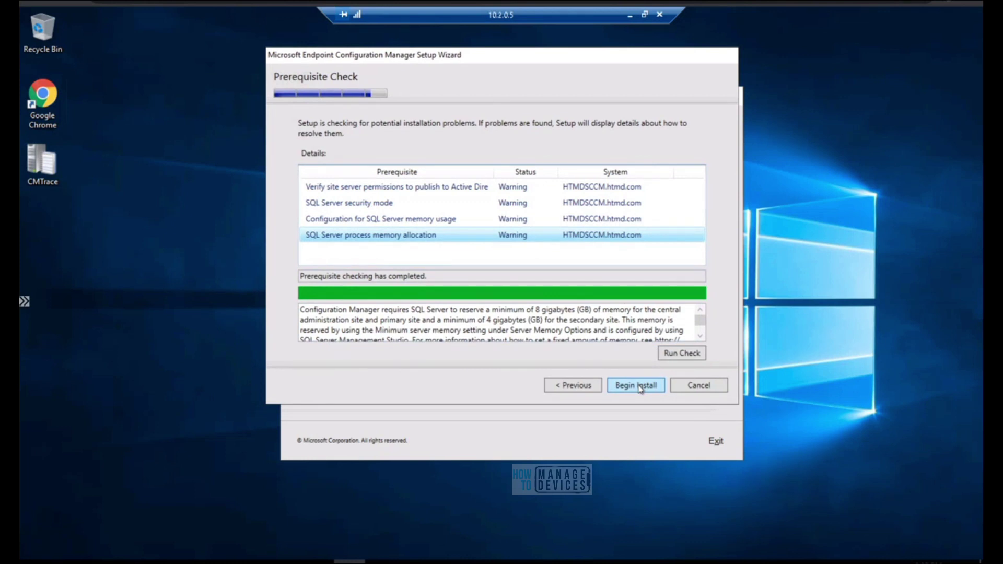
left_click(638, 386)
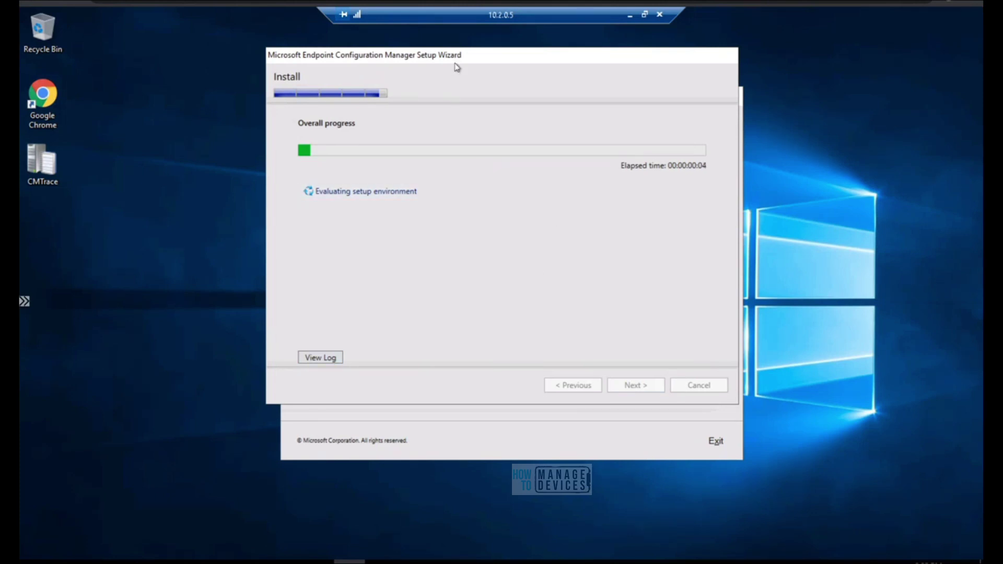
left_click_drag(573, 62, 776, 77)
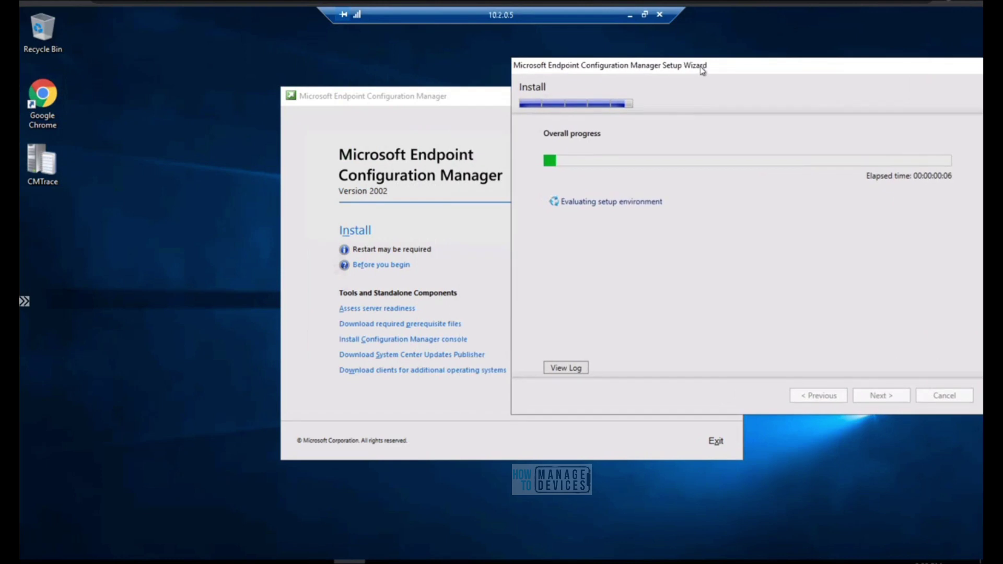
left_click(568, 372)
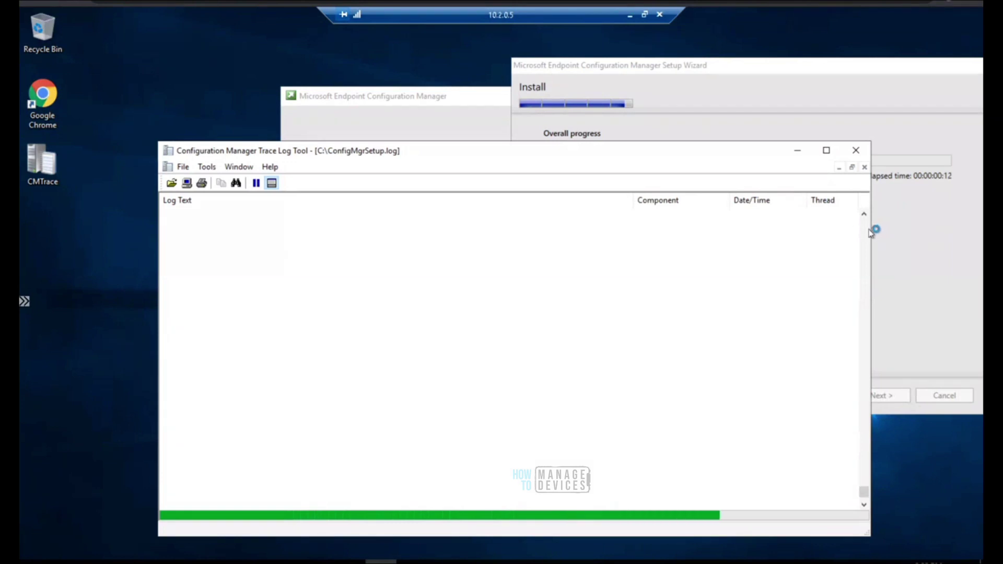
Step: Narrow the ConfigMgrSetup.log window and arrange it side by side with the setup wizard
left_click_drag(719, 150, 385, 103)
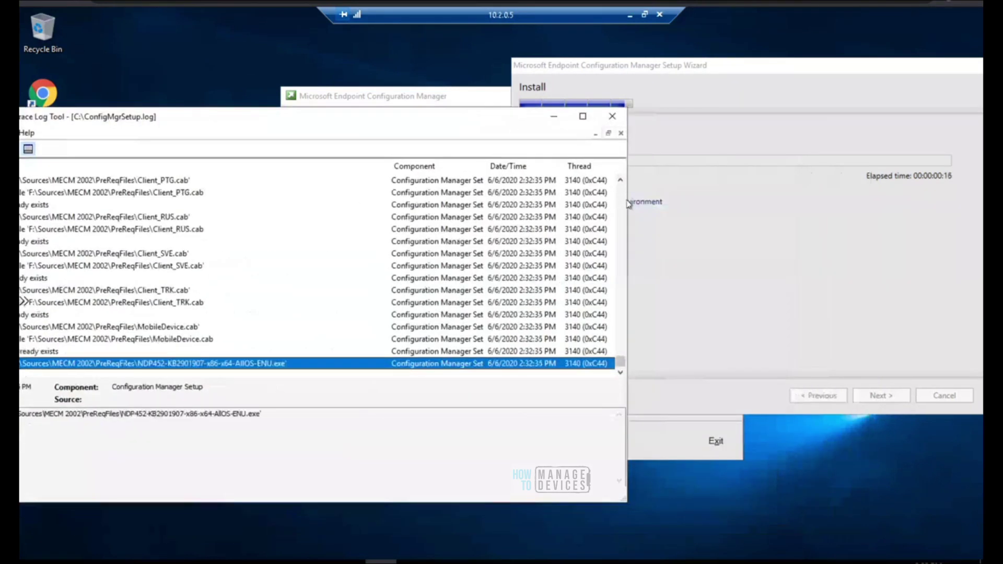
left_click_drag(627, 195, 406, 196)
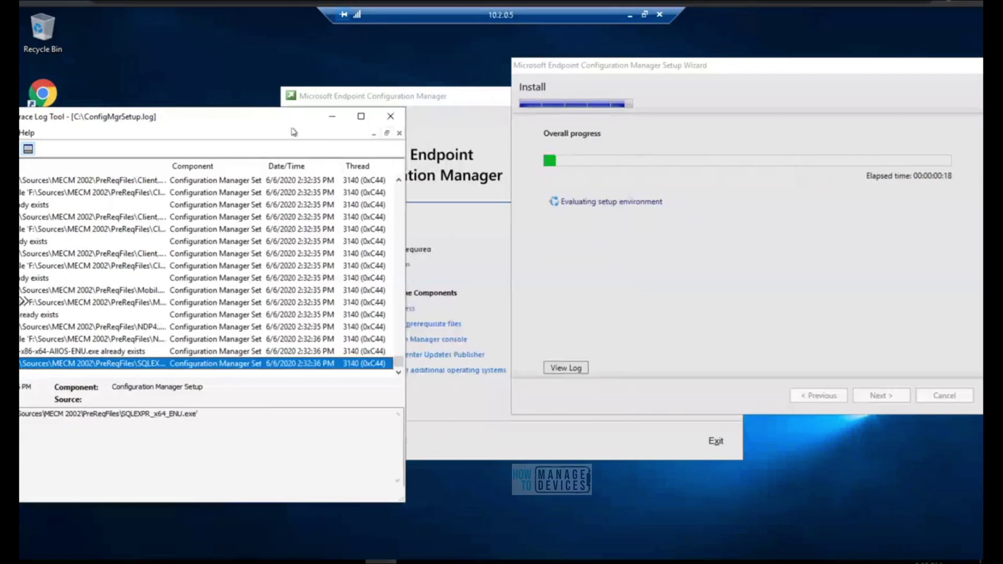
left_click_drag(282, 118, 408, 75)
left_click_drag(619, 71, 639, 74)
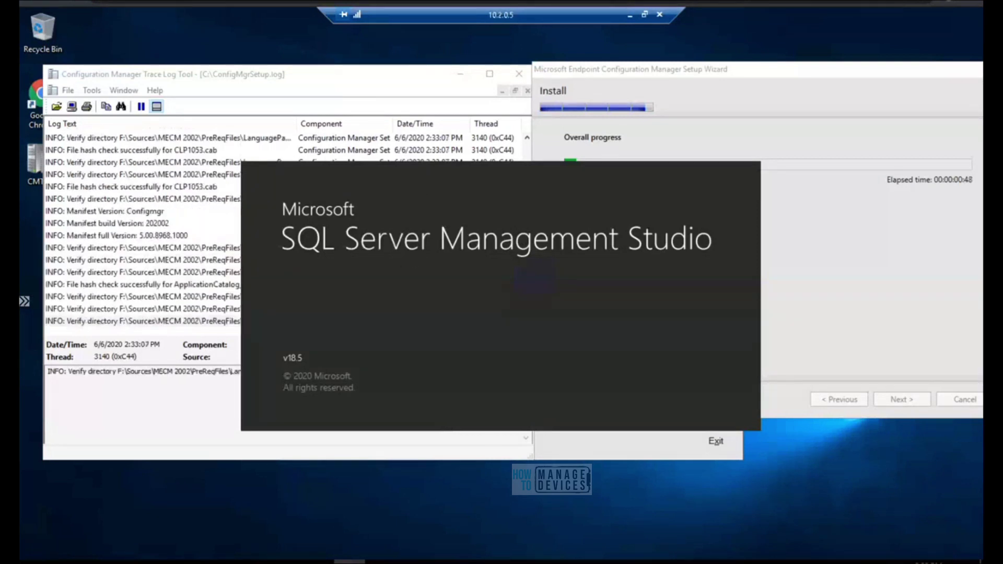
Step: Check the running processes in Task Manager while SQL Server Management Studio loads, and minimise Task Manager
right_click(550, 555)
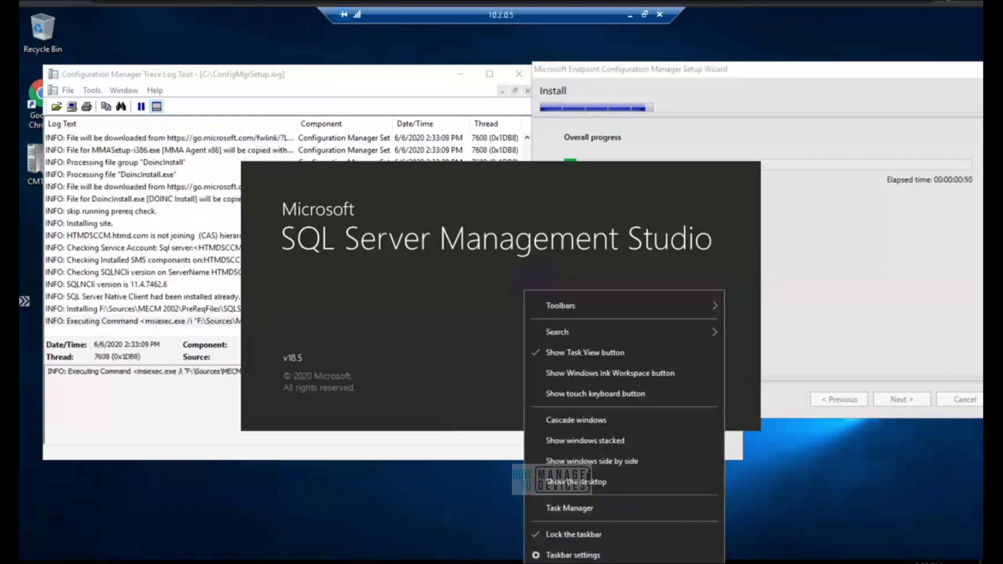
left_click(575, 506)
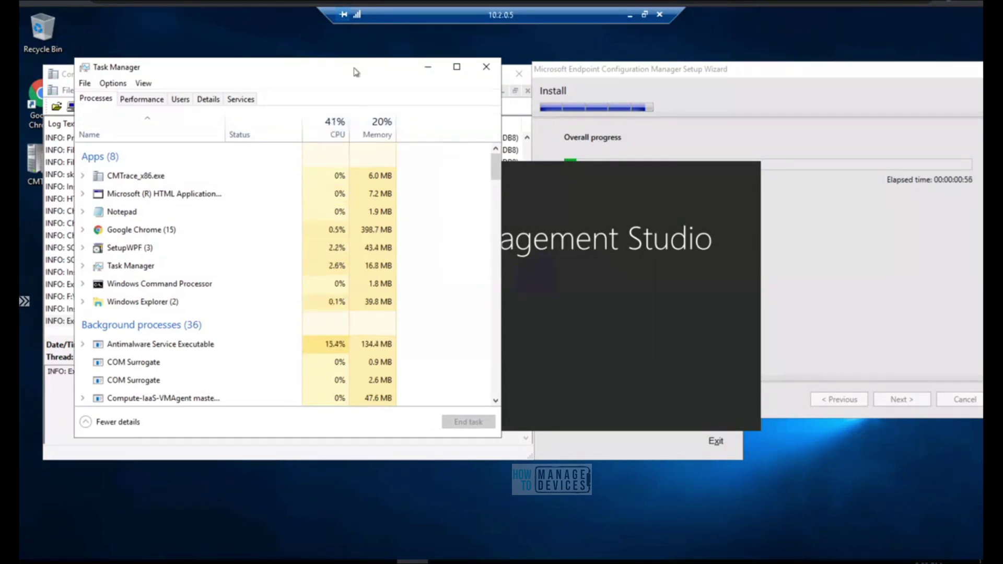
mouse_move(354, 71)
left_mouse_down()
mouse_move(462, 88)
mouse_move(462, 115)
mouse_move(555, 123)
left_mouse_up()
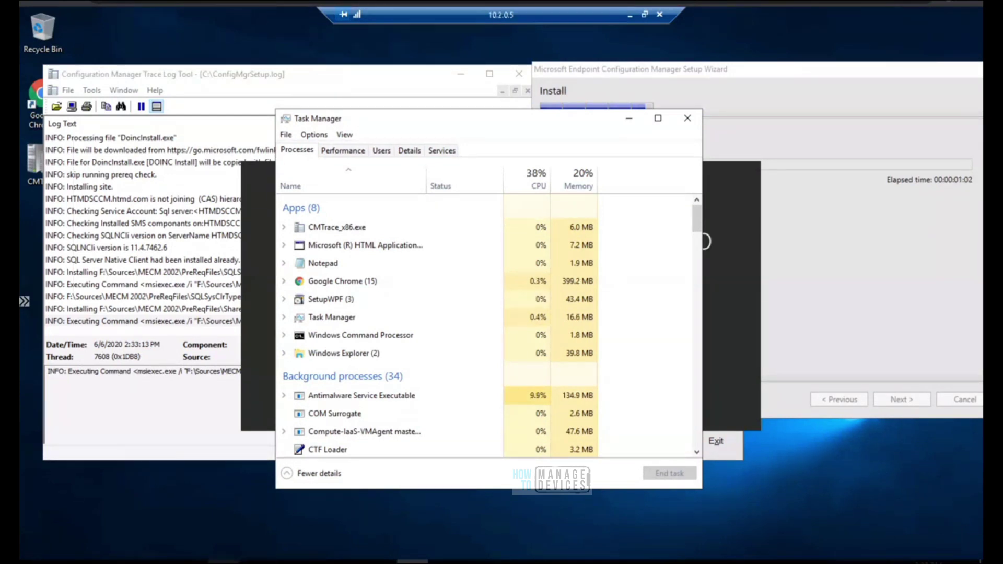
mouse_move(224, 562)
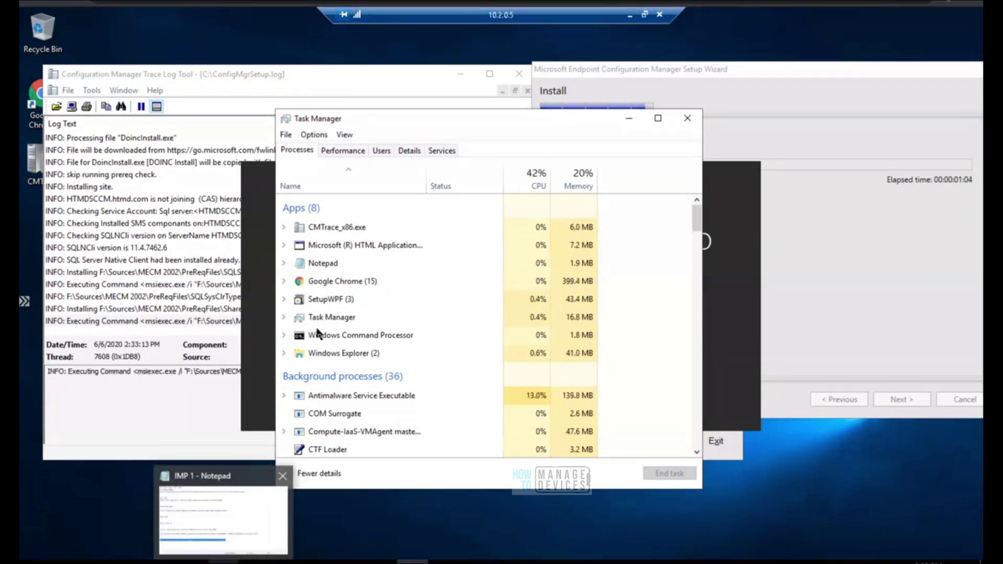
mouse_move(224, 515)
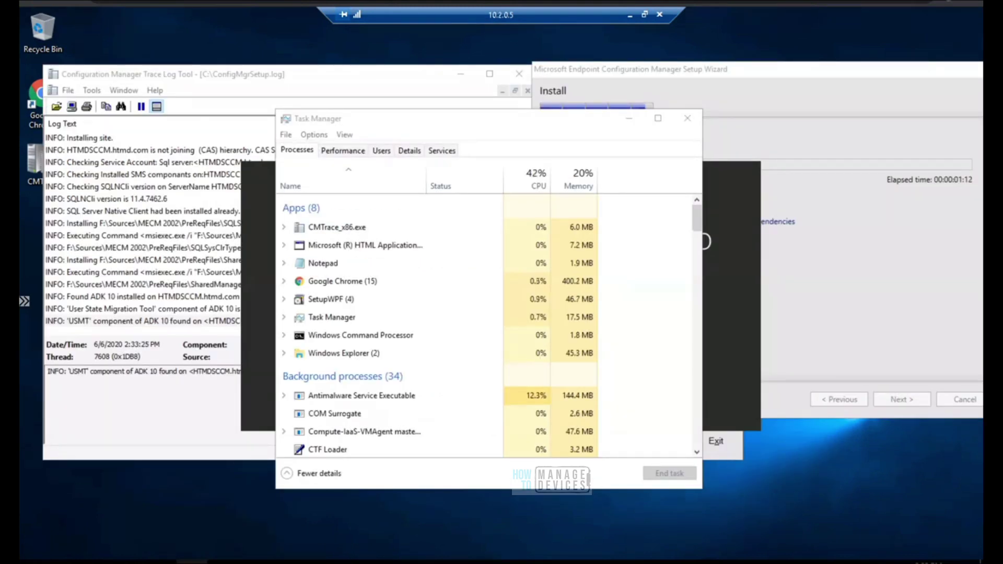
left_click(398, 286)
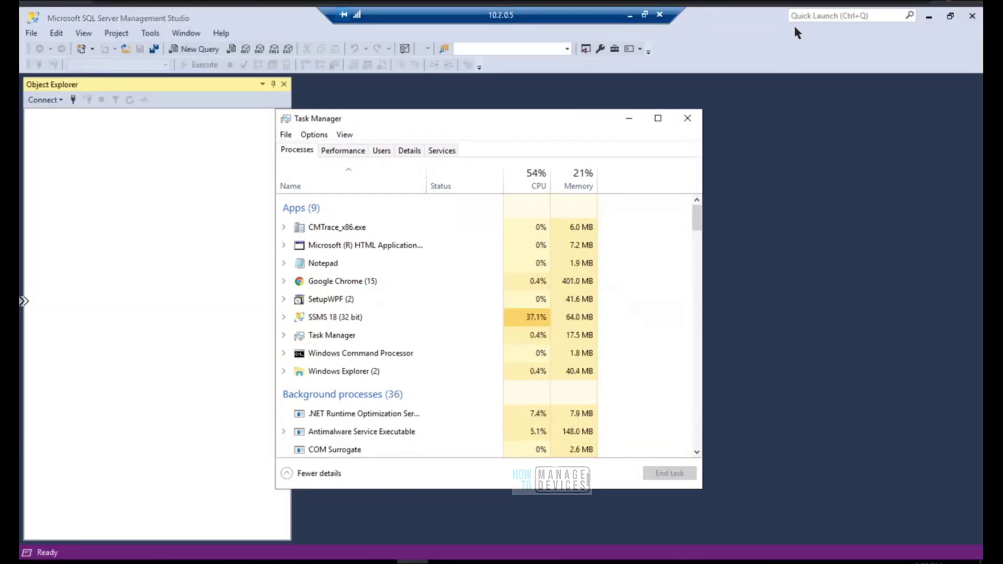
left_click(632, 120)
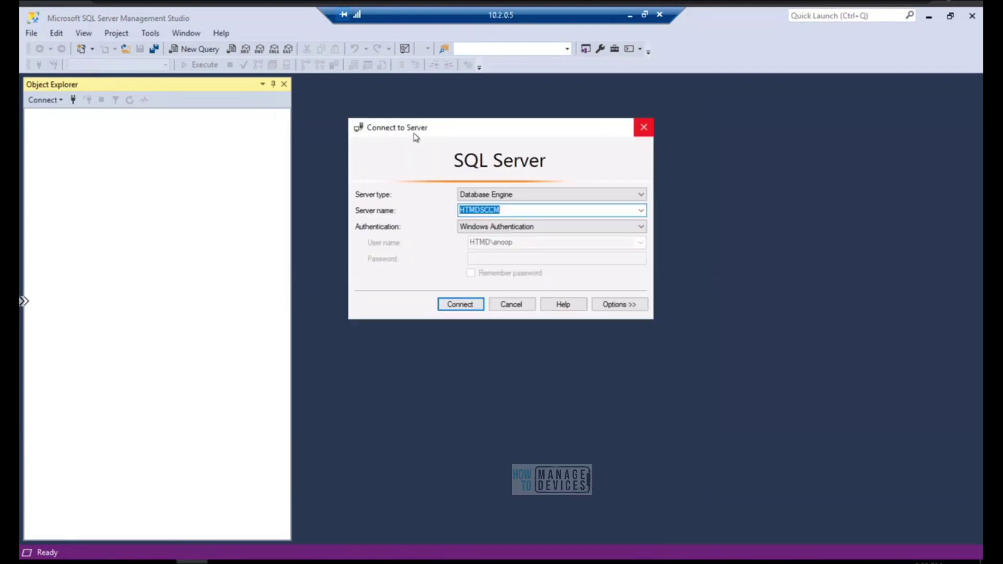
Step: Connect SQL Server Management Studio to the HTMDSCCM database engine with Windows Authentication, list its databases and minimise the window
left_click(474, 306)
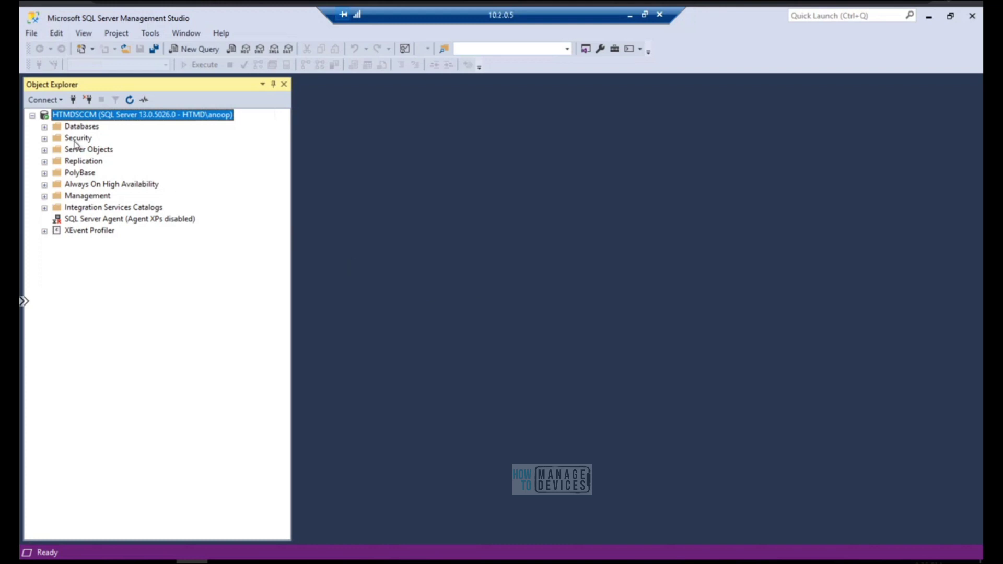
left_click(45, 127)
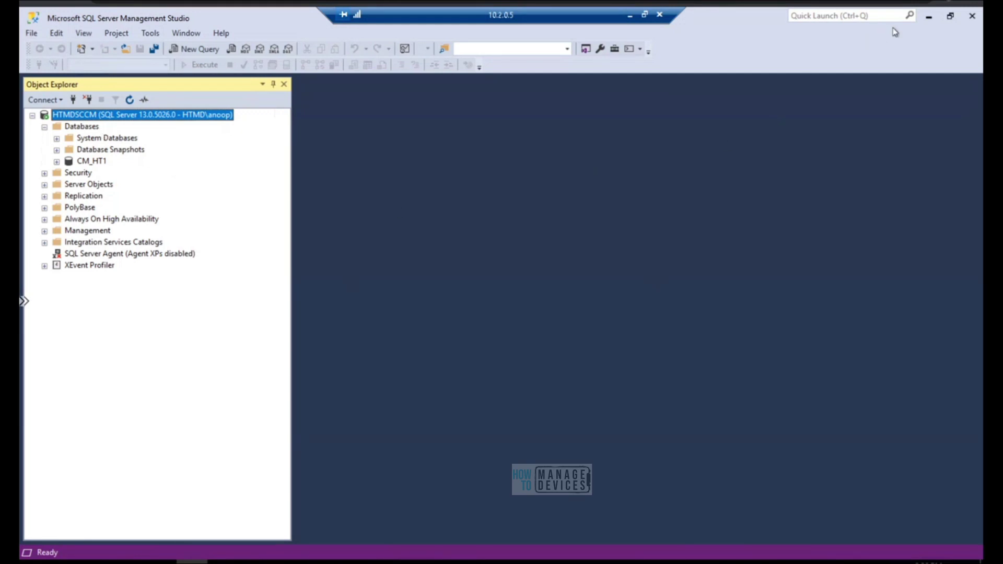
left_click(929, 17)
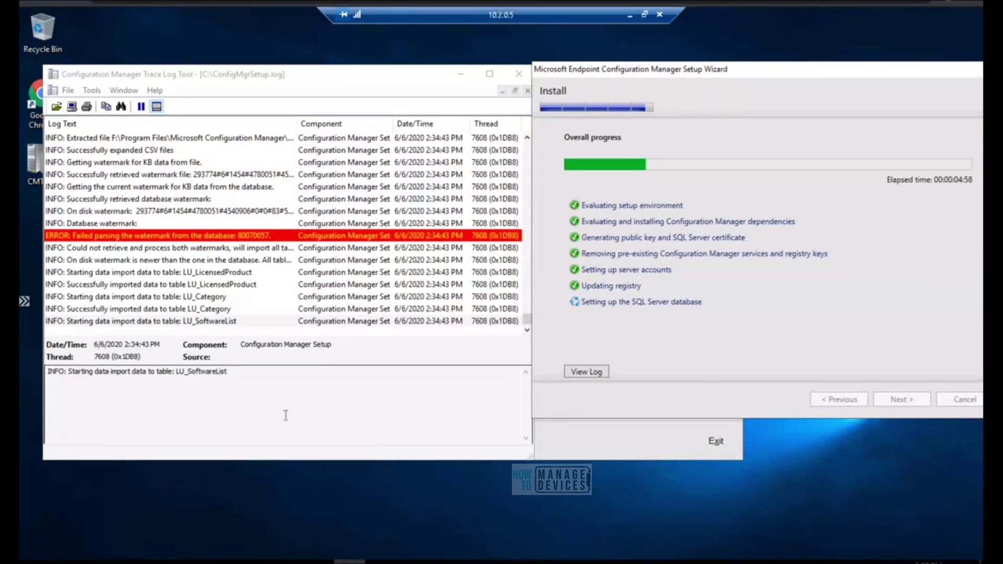
Step: Inspect the system databases and database snapshots in SQL Server Management Studio, close it and select the latest setup log entry
left_click(302, 323)
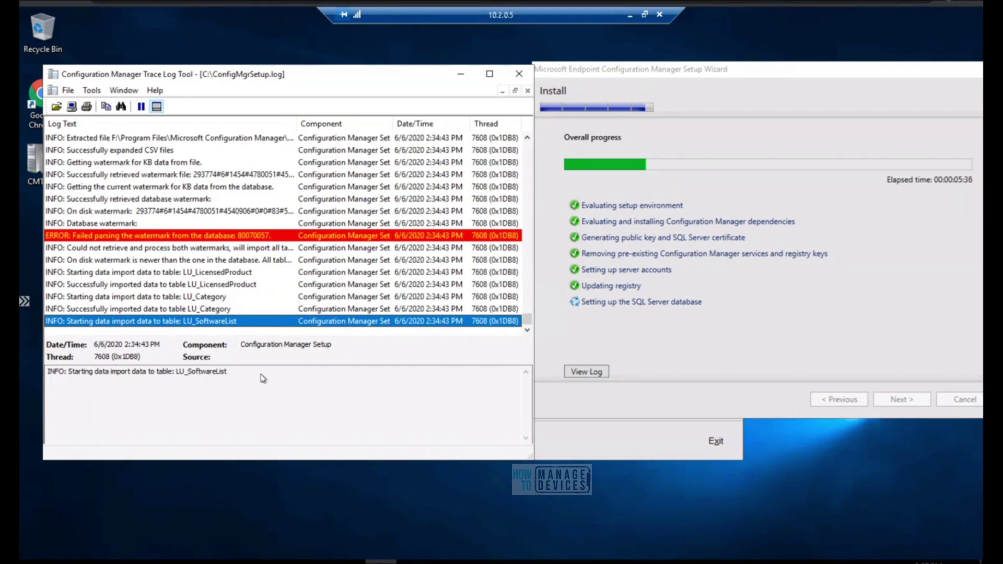
left_click(193, 561)
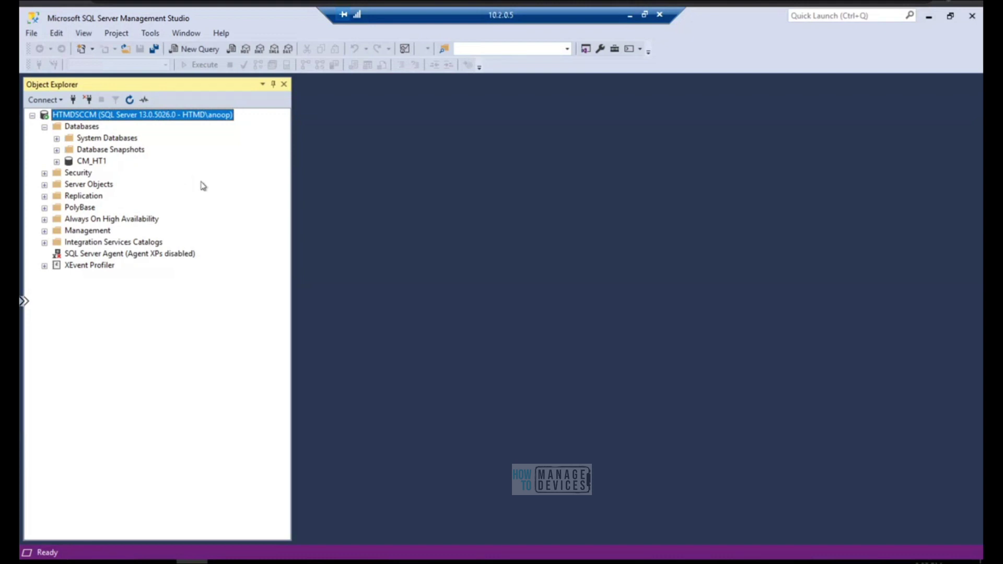
left_click(57, 139)
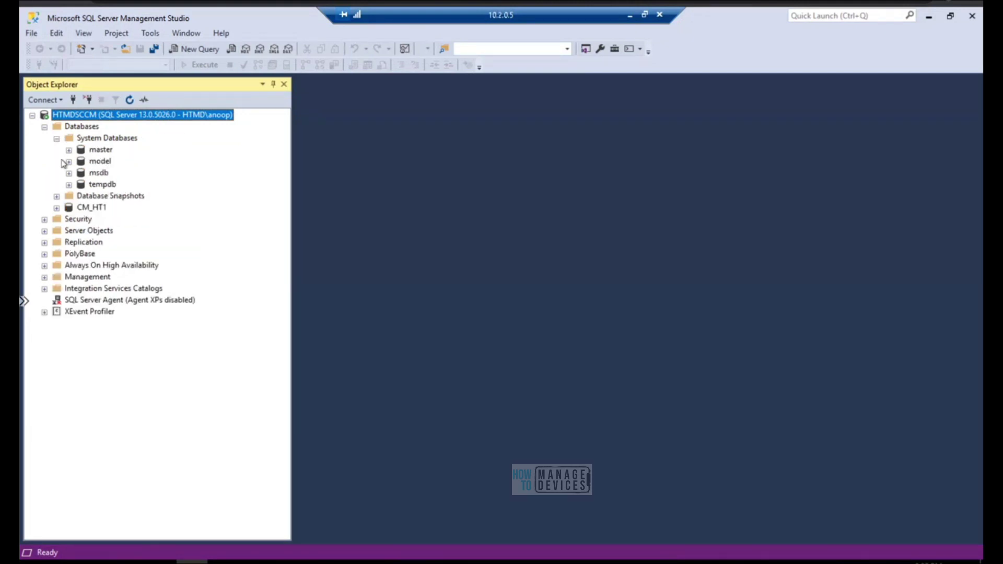
left_click(57, 197)
left_click(349, 562)
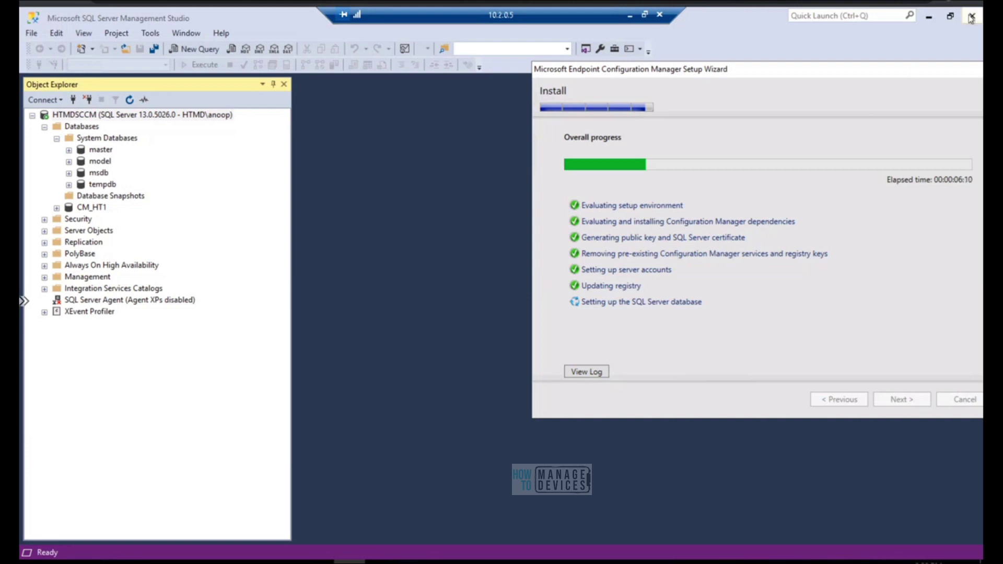
left_click(967, 35)
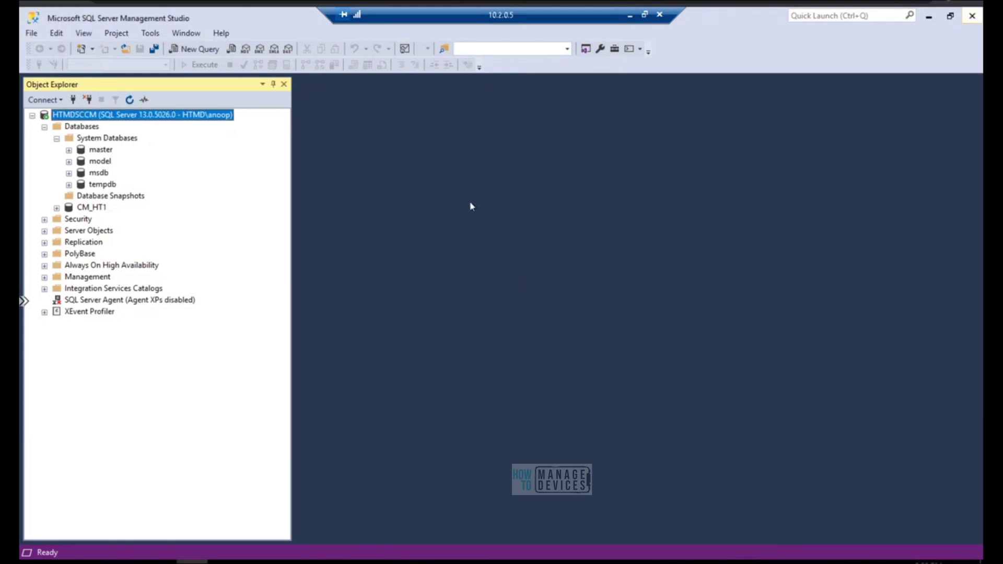
key("alt+F4")
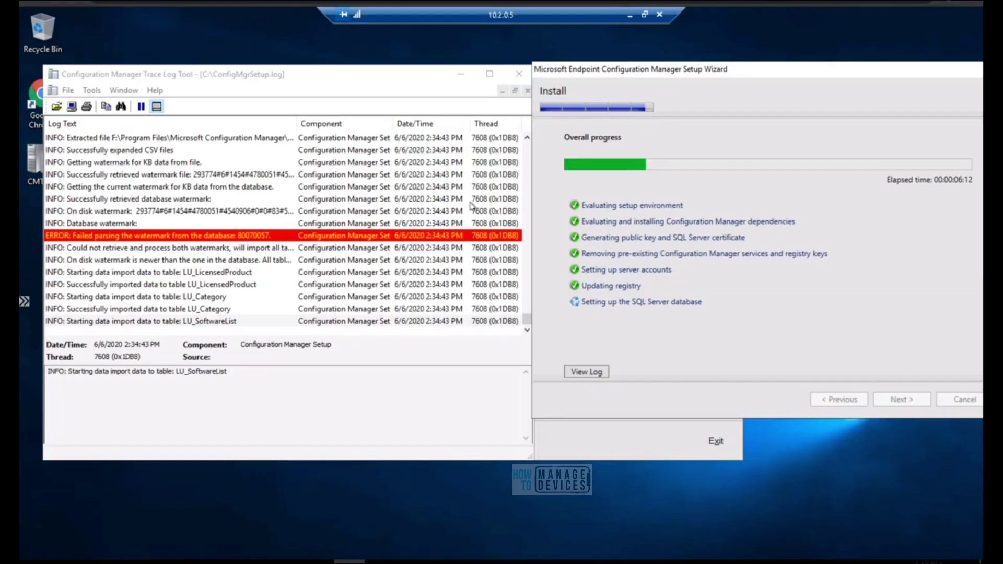
left_click(218, 323)
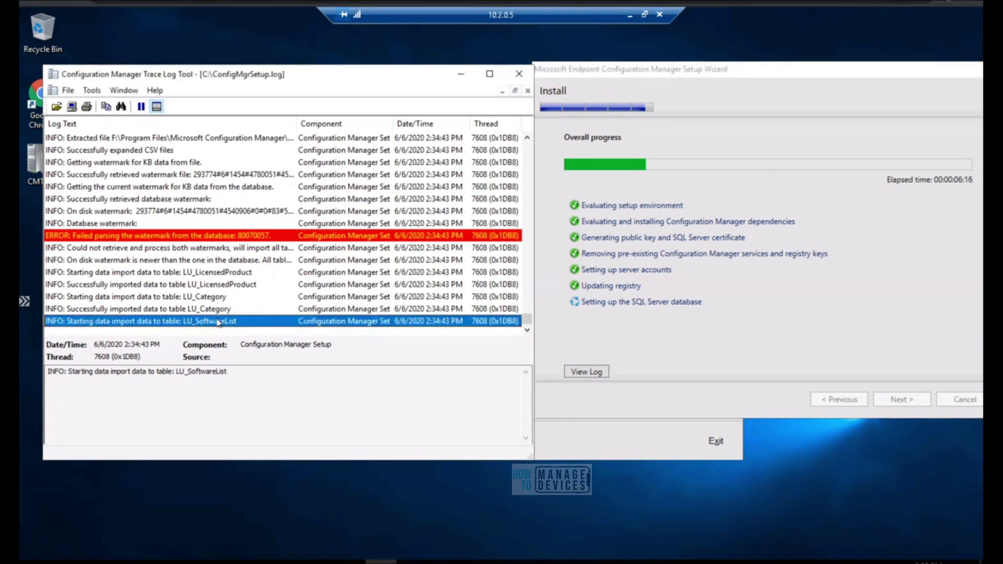